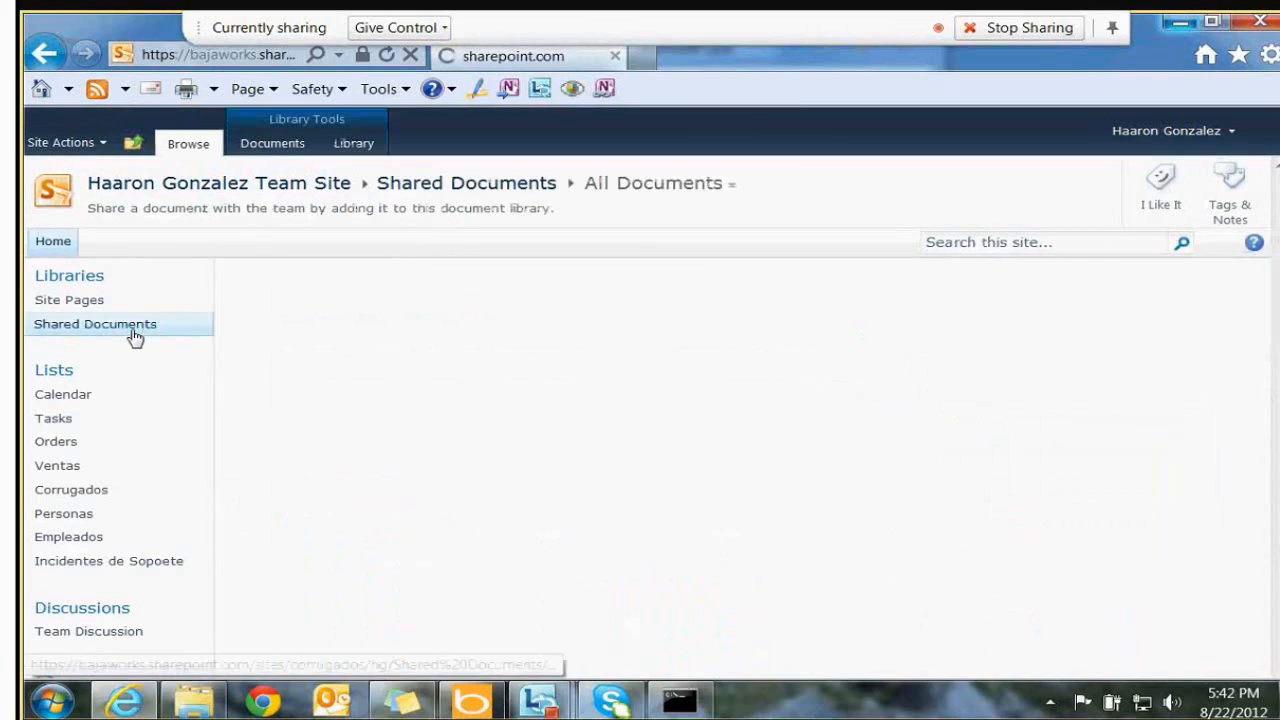
Look at adding a new workflow to the library, then return to Shared Documents
click(356, 146)
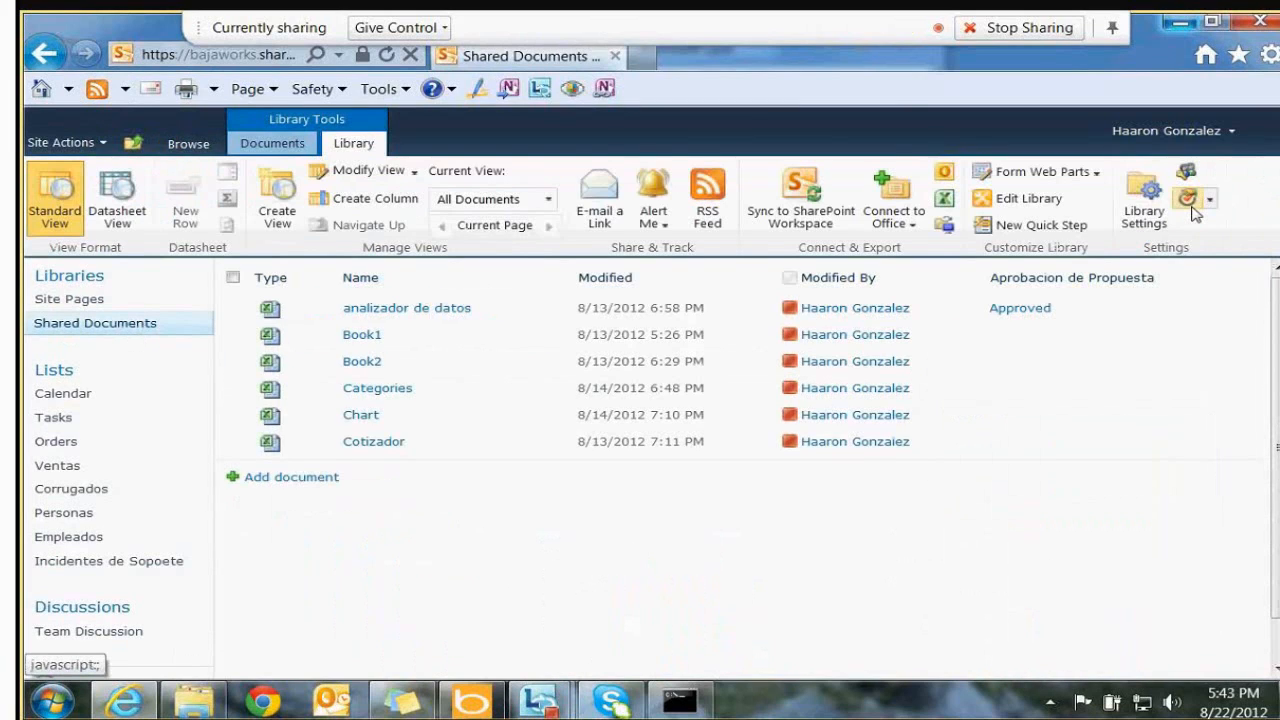
click(1209, 200)
click(1178, 251)
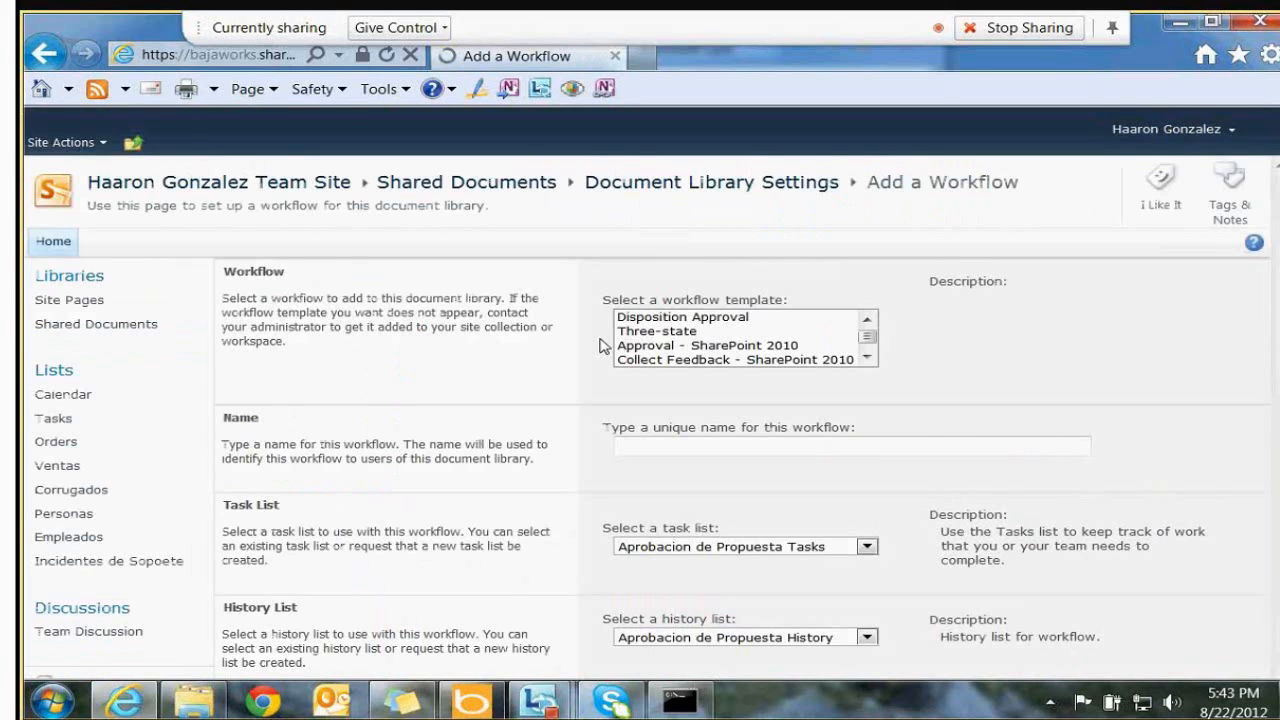
scroll(1262, 489, down, 5)
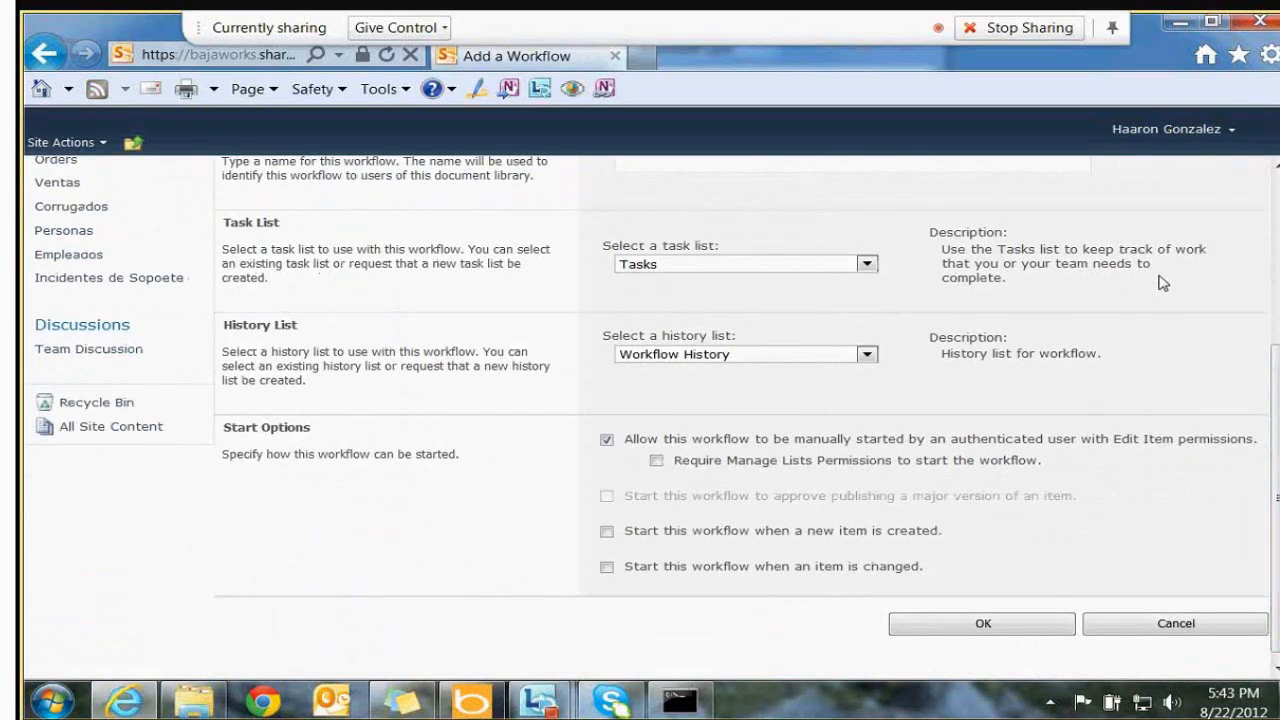
scroll(1000, 250, up, 5)
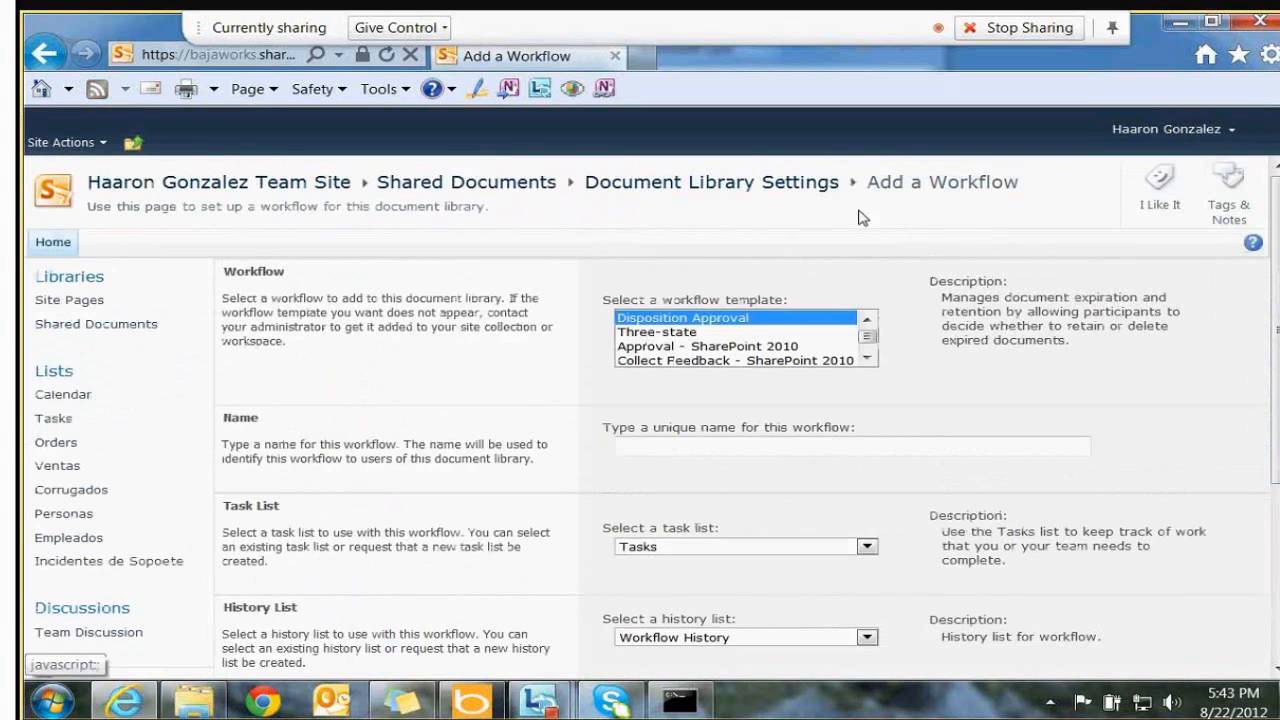
click(118, 328)
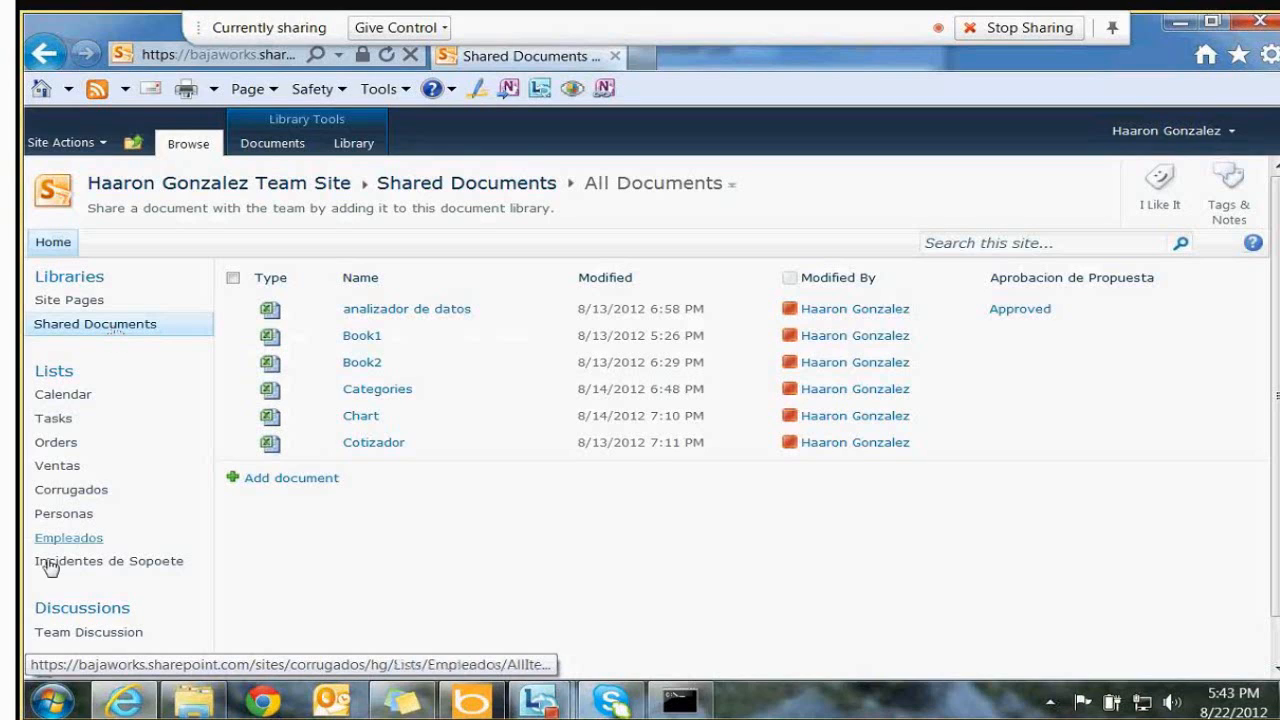
Open Notepad and write the heading 'Tipos de Contenido'
key(super)
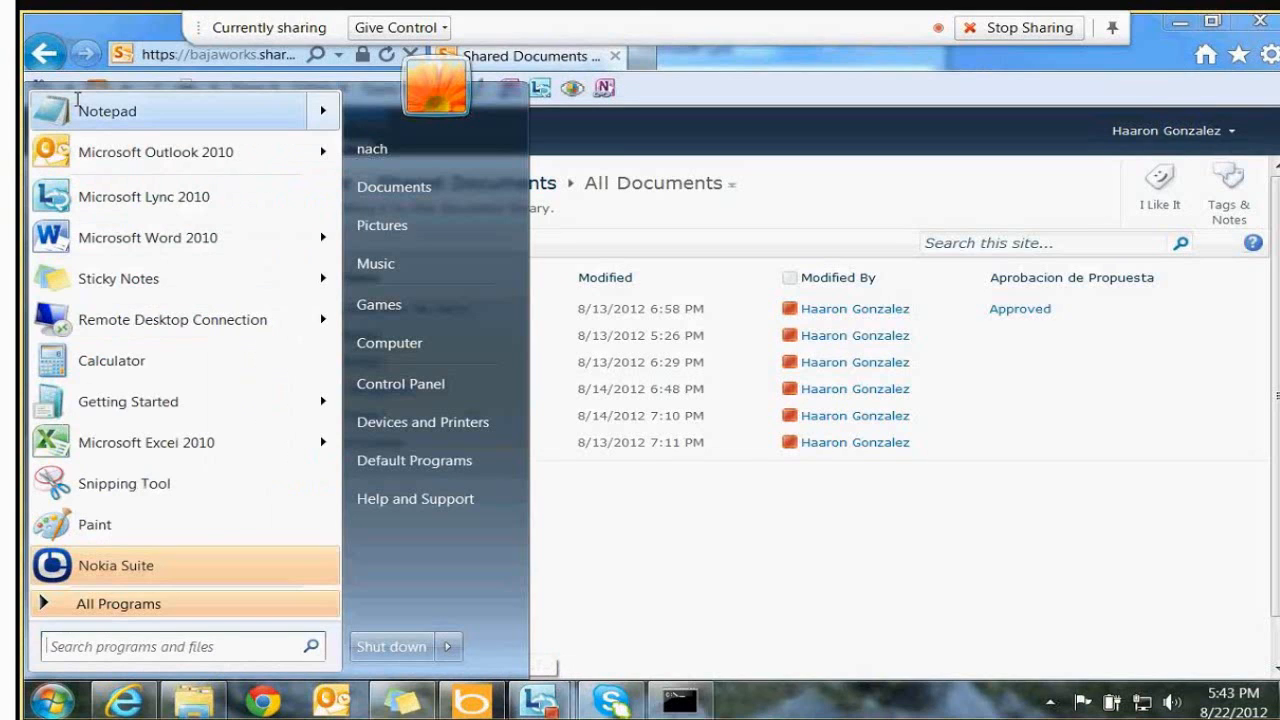
click(107, 111)
text(Tipos de)
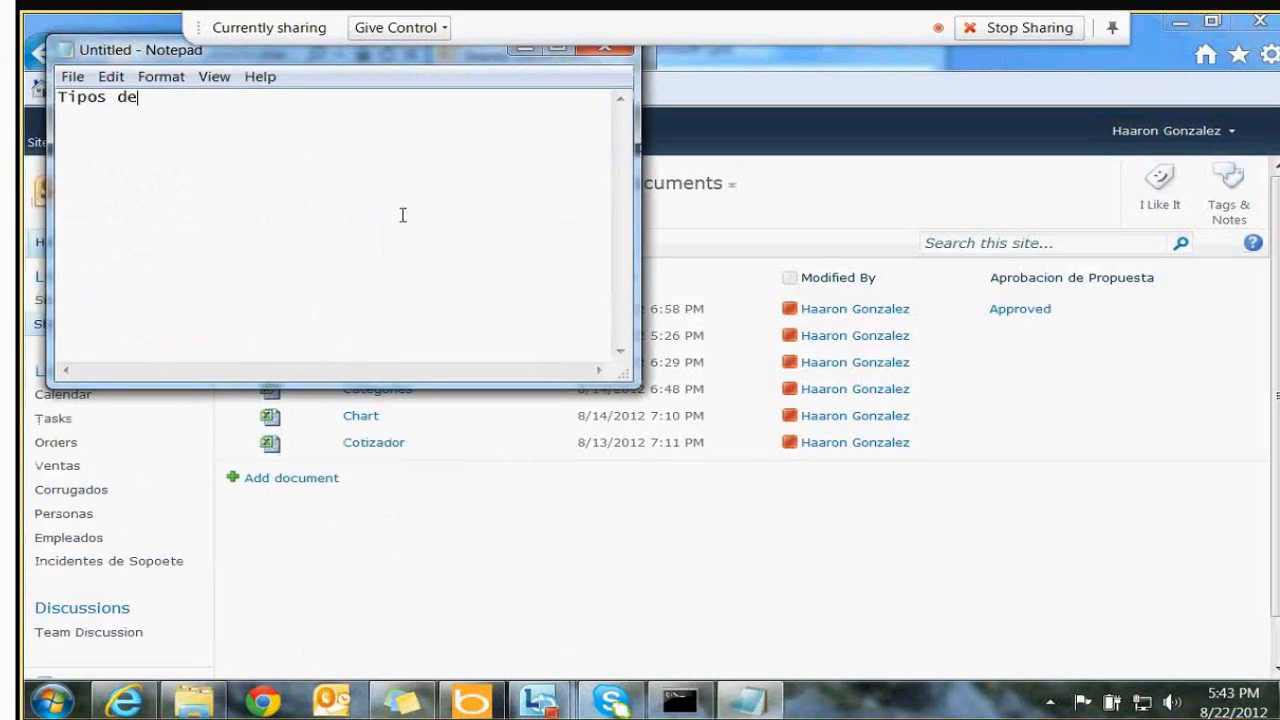
text( Contenido)
key(Return)
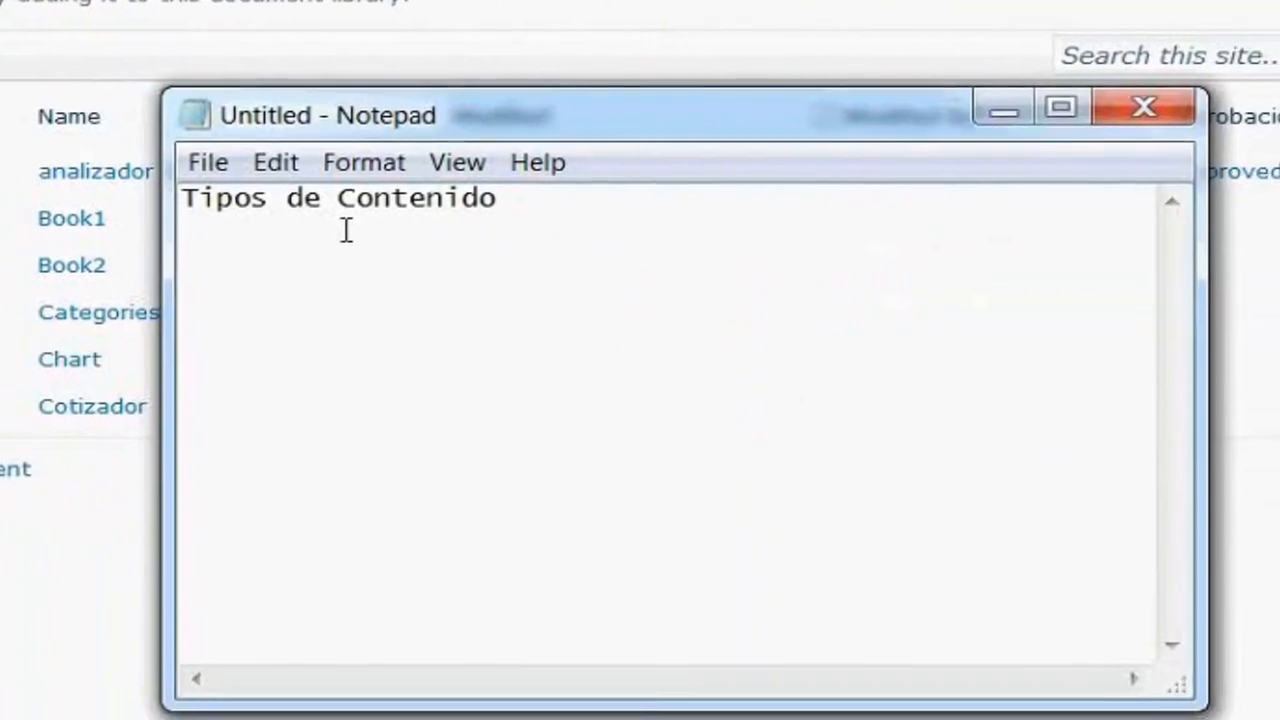
Type the indented definition: 'son contenedores de configuracion... dentro de un sitio'
key(Tab)
text(son contened)
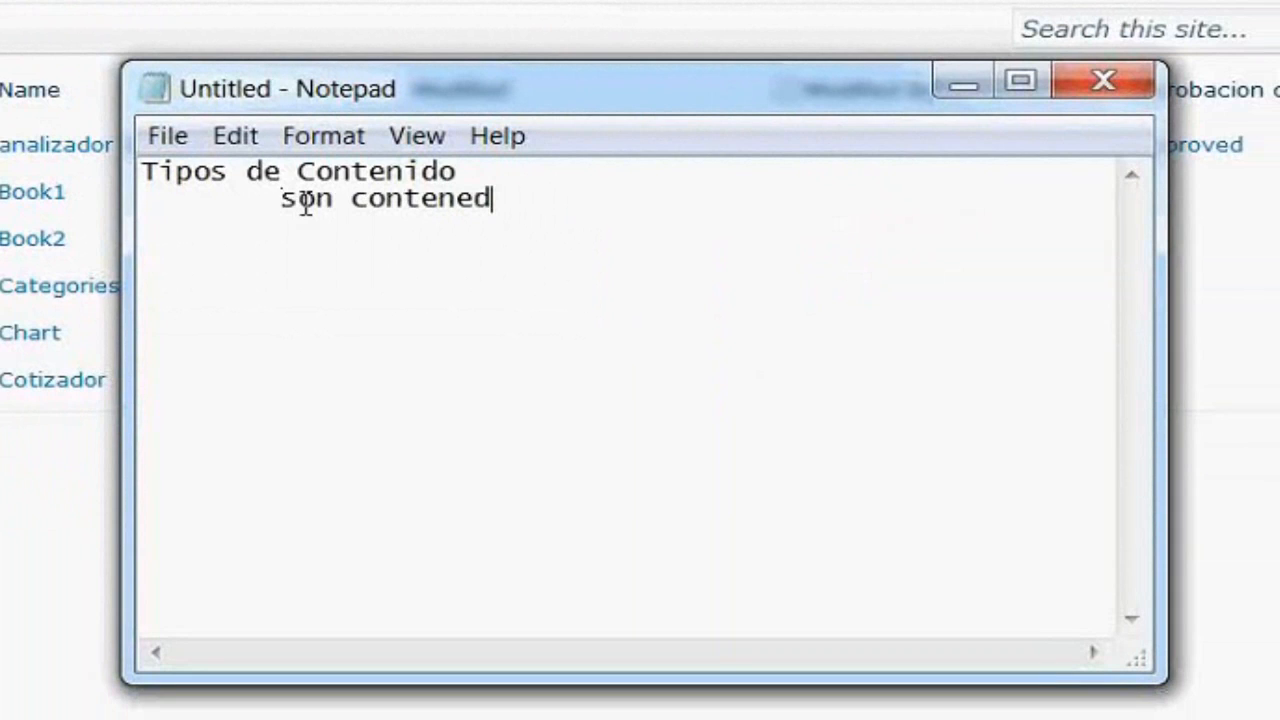
text(ores de configuracion )
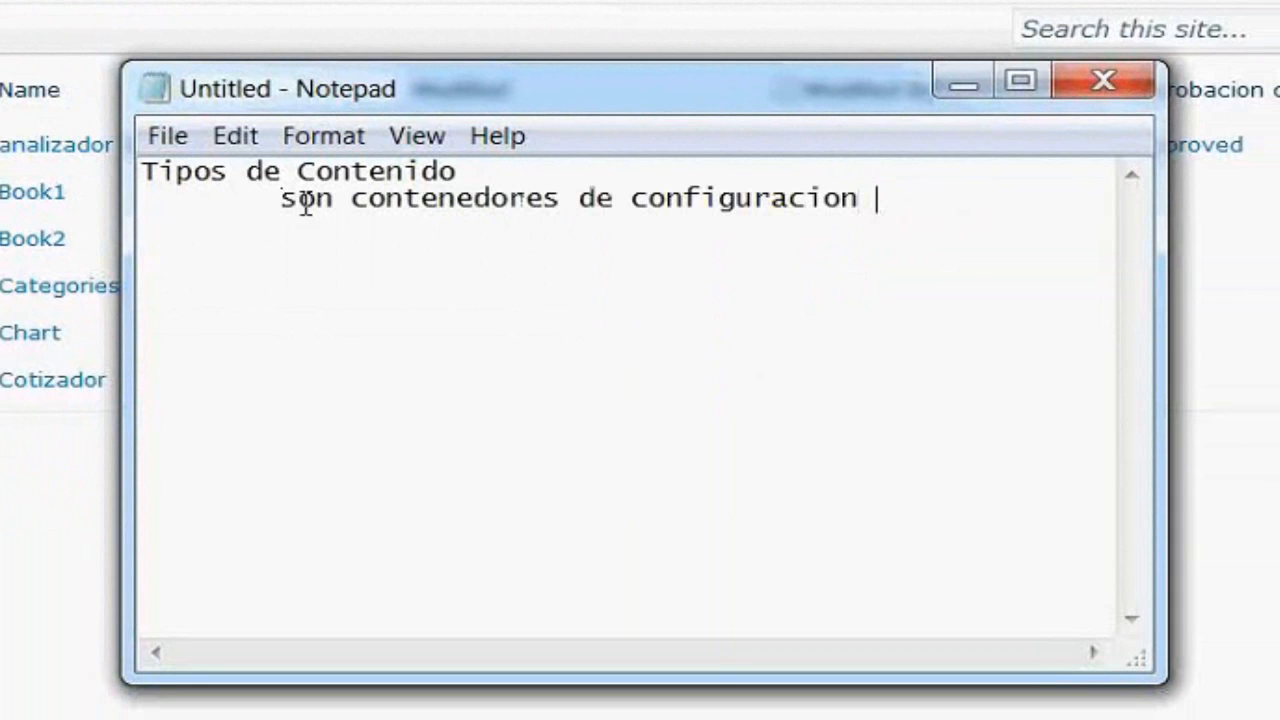
text(que se pueden)
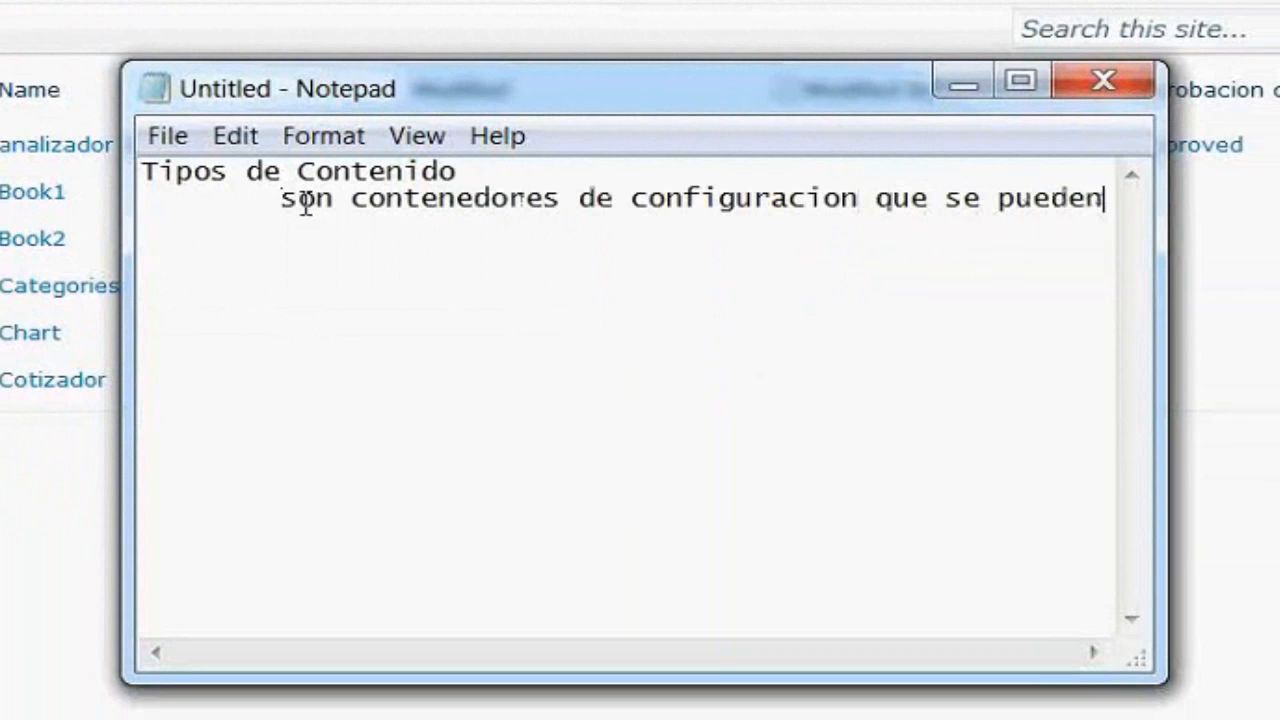
key(Return)
key(Tab)
key(Tab)
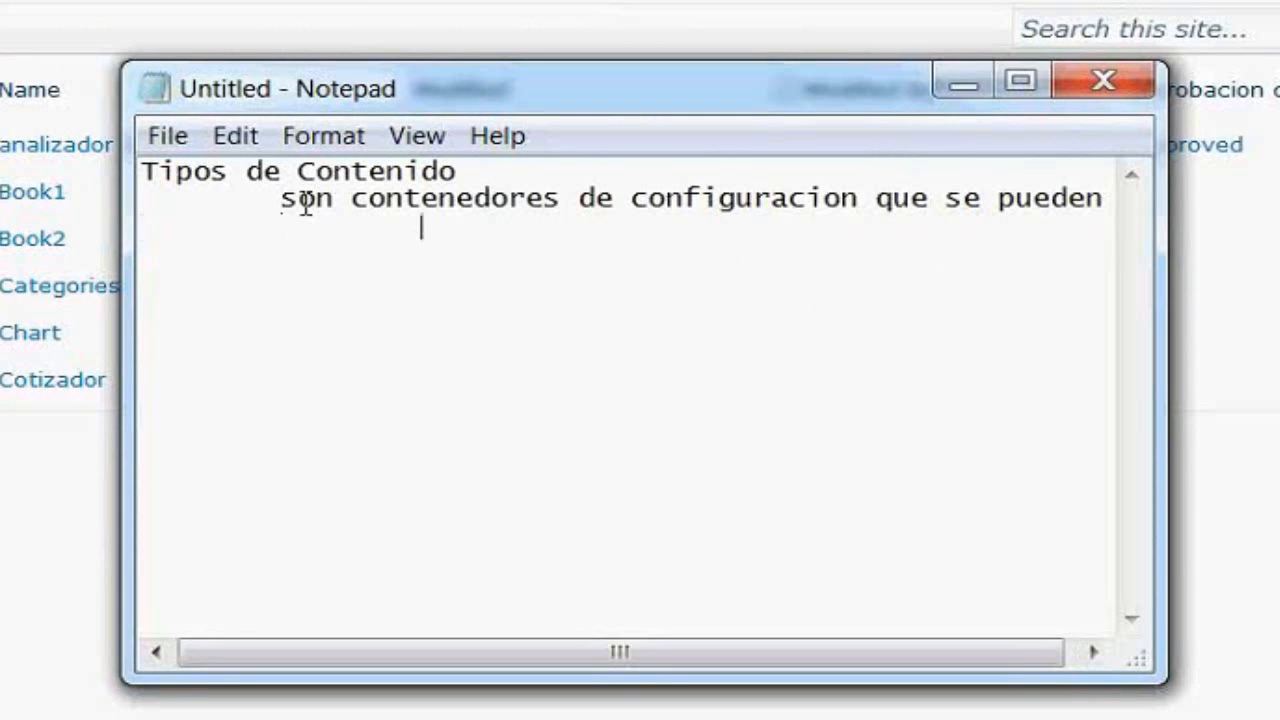
key(BackSpace)
text(asociar a cual)
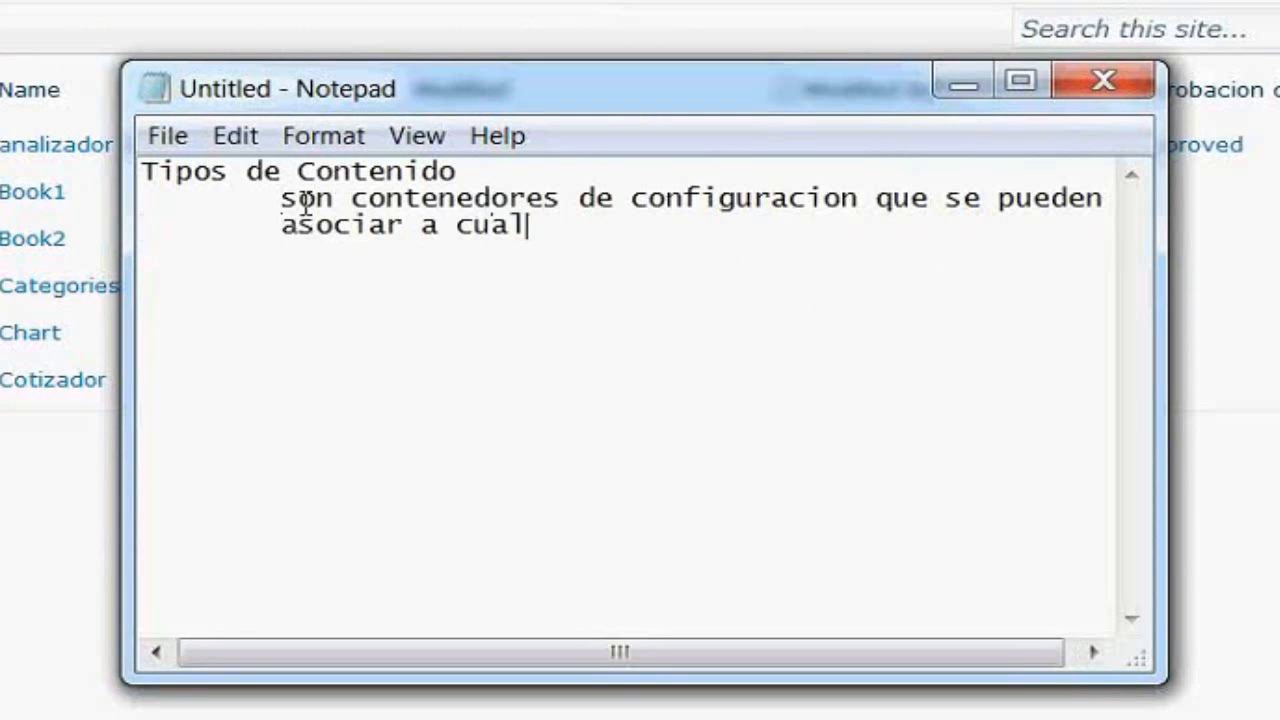
text(quier lista o bi)
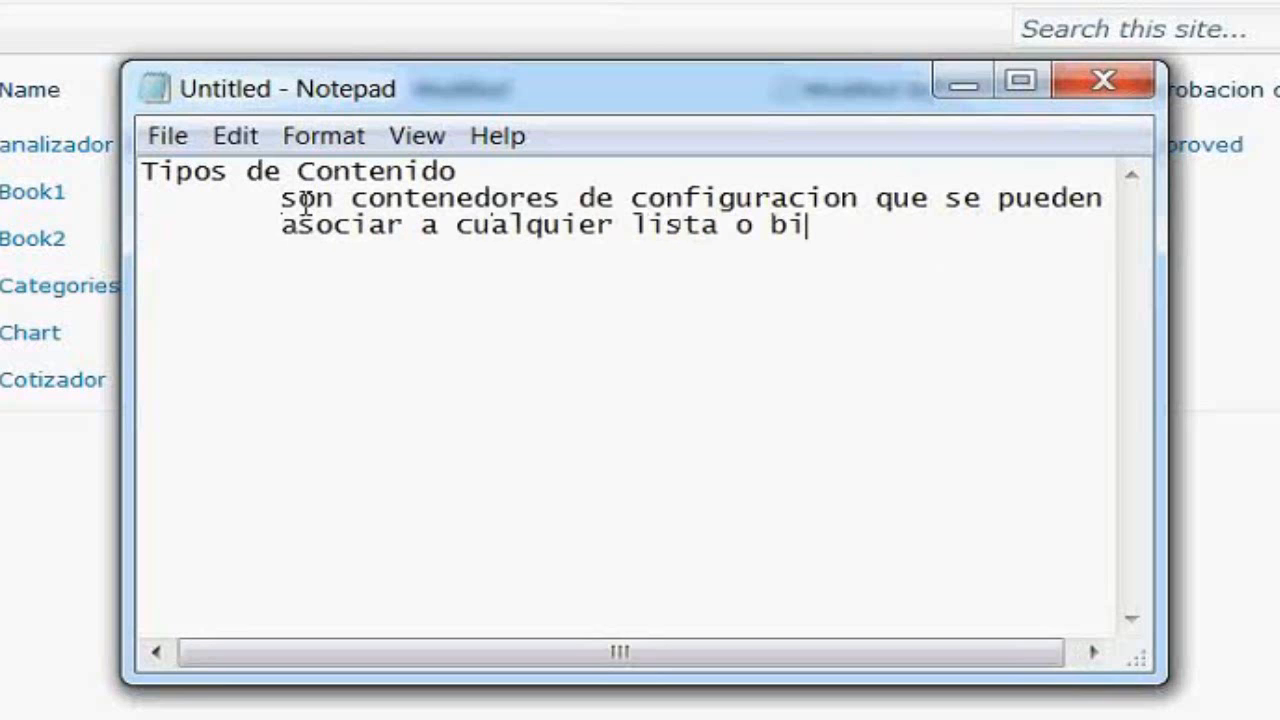
text(blioteca de document)
key(Return)
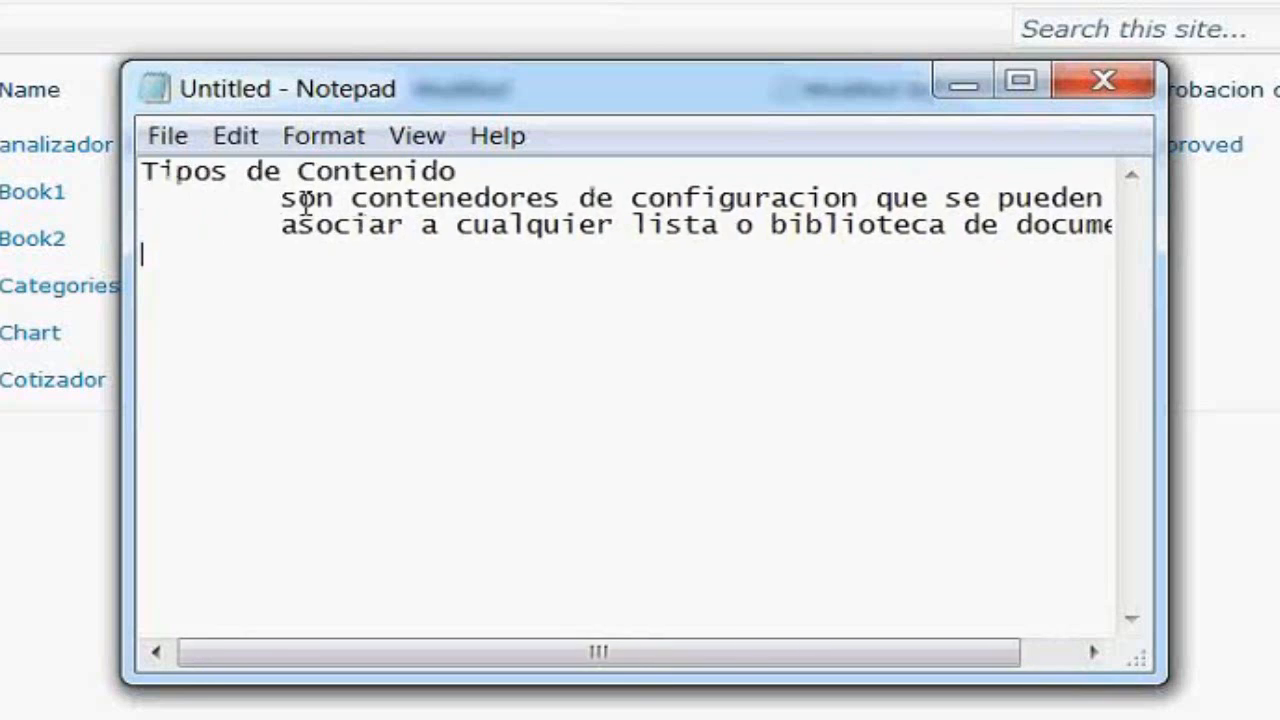
key(Tab)
text(dentro )
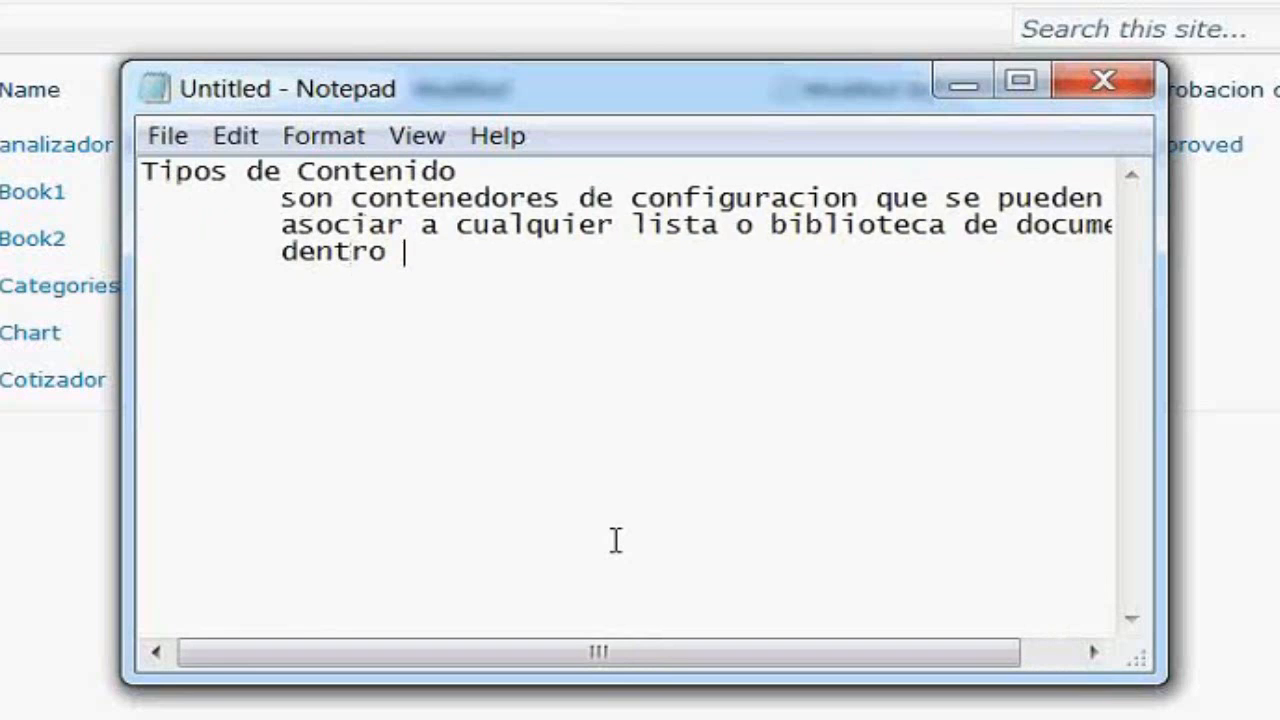
text(de un s)
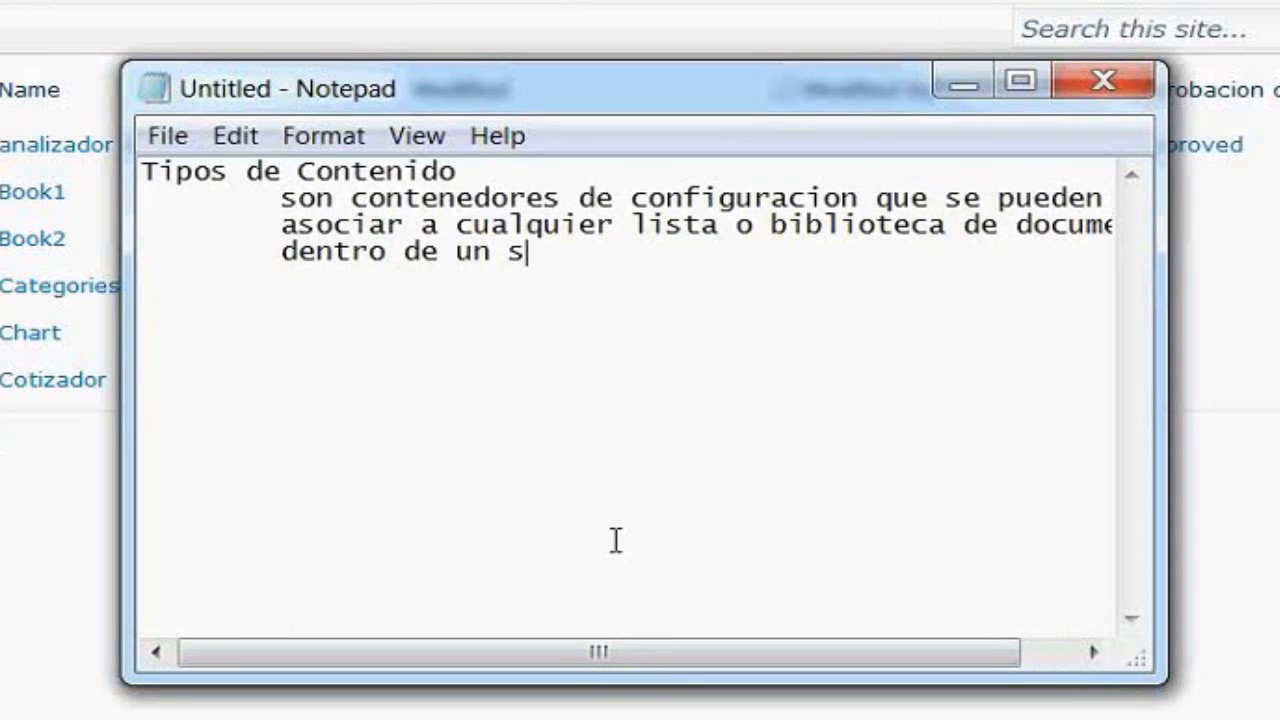
text(itio)
key(Return)
key(Tab)
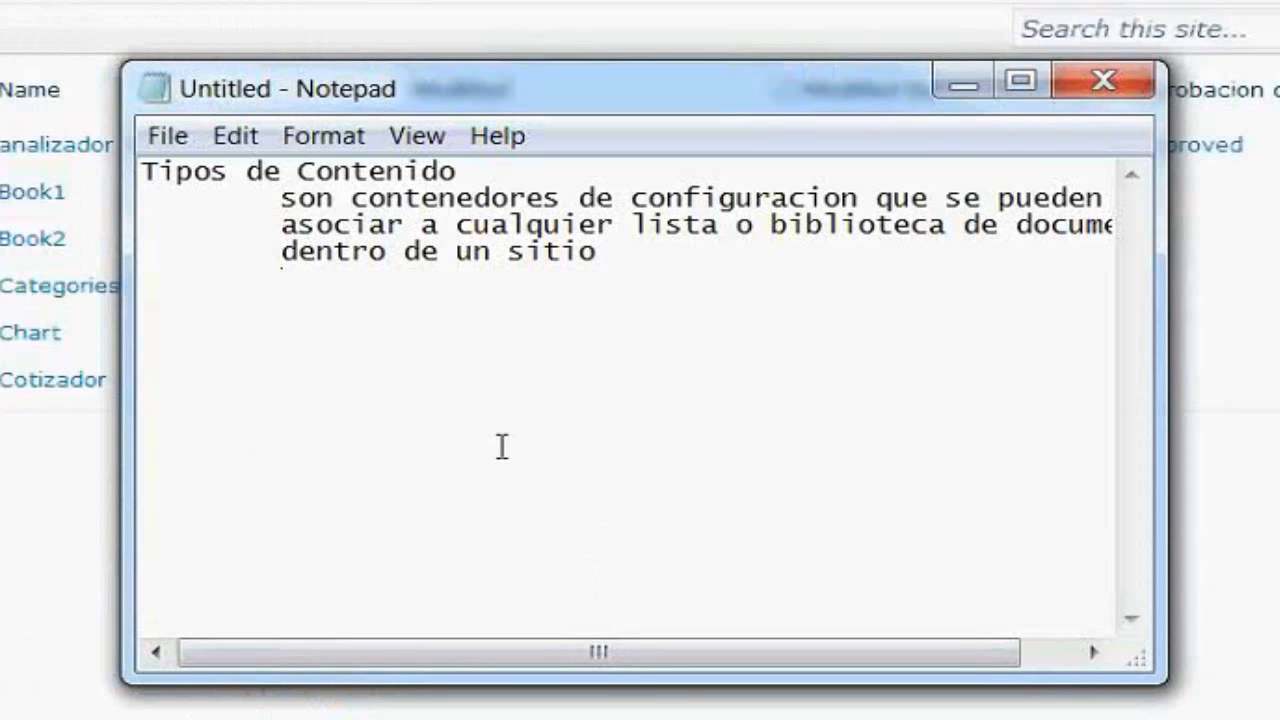
key(Return)
Add the indented bullets '- columnas' and '- Flujos de Trabajo' under the definition
key(Tab)
text(- columnas)
key(Return)
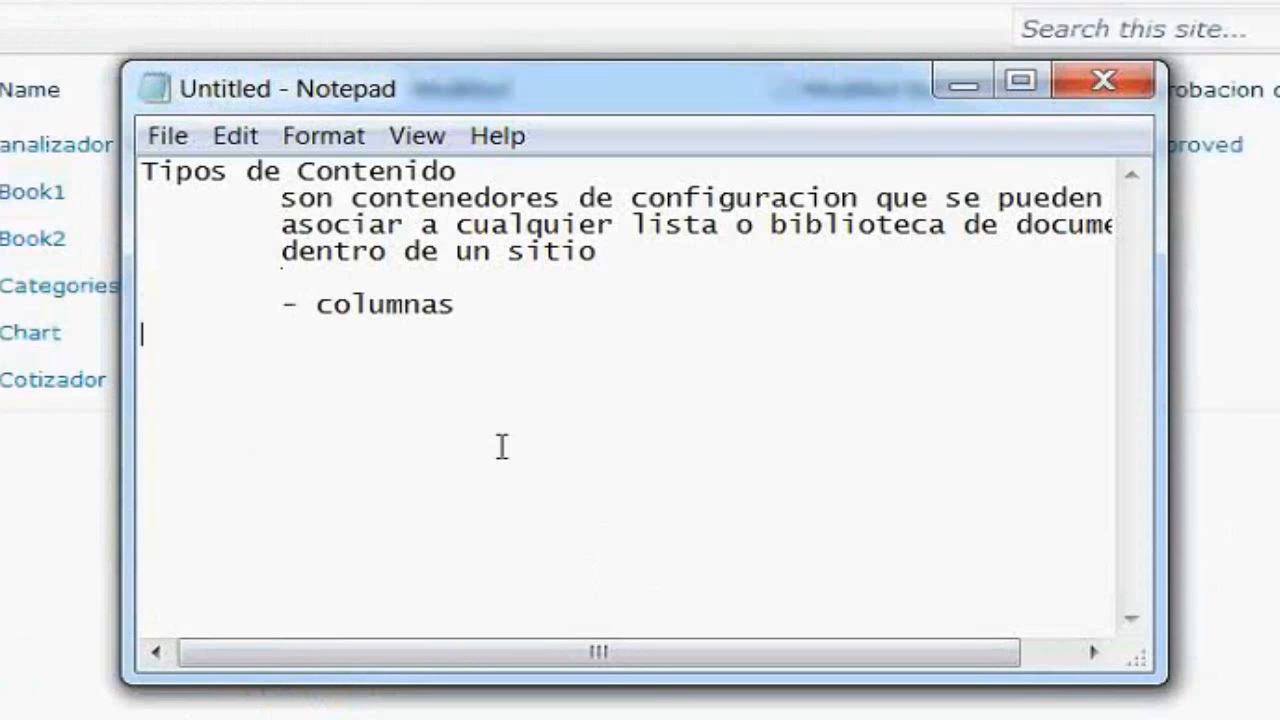
key(Tab)
text(- Flujos de Tr)
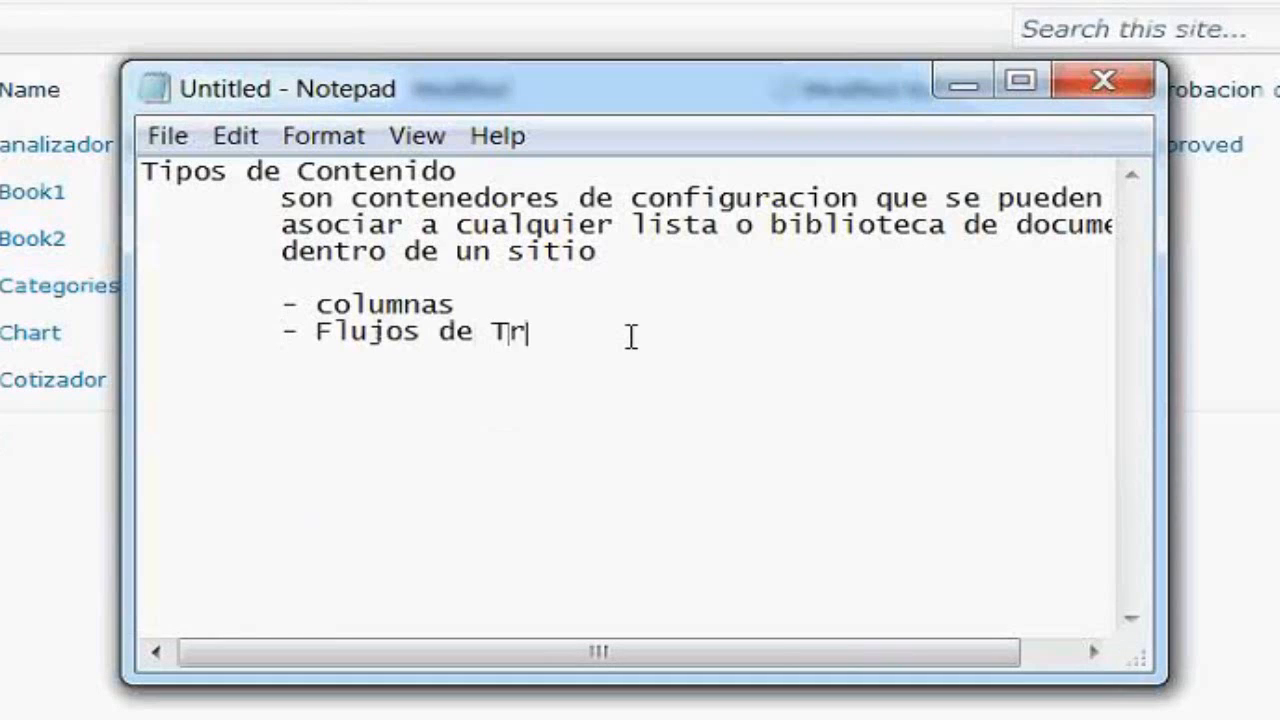
text(abakjo)
key(BackSpace)
text(o)
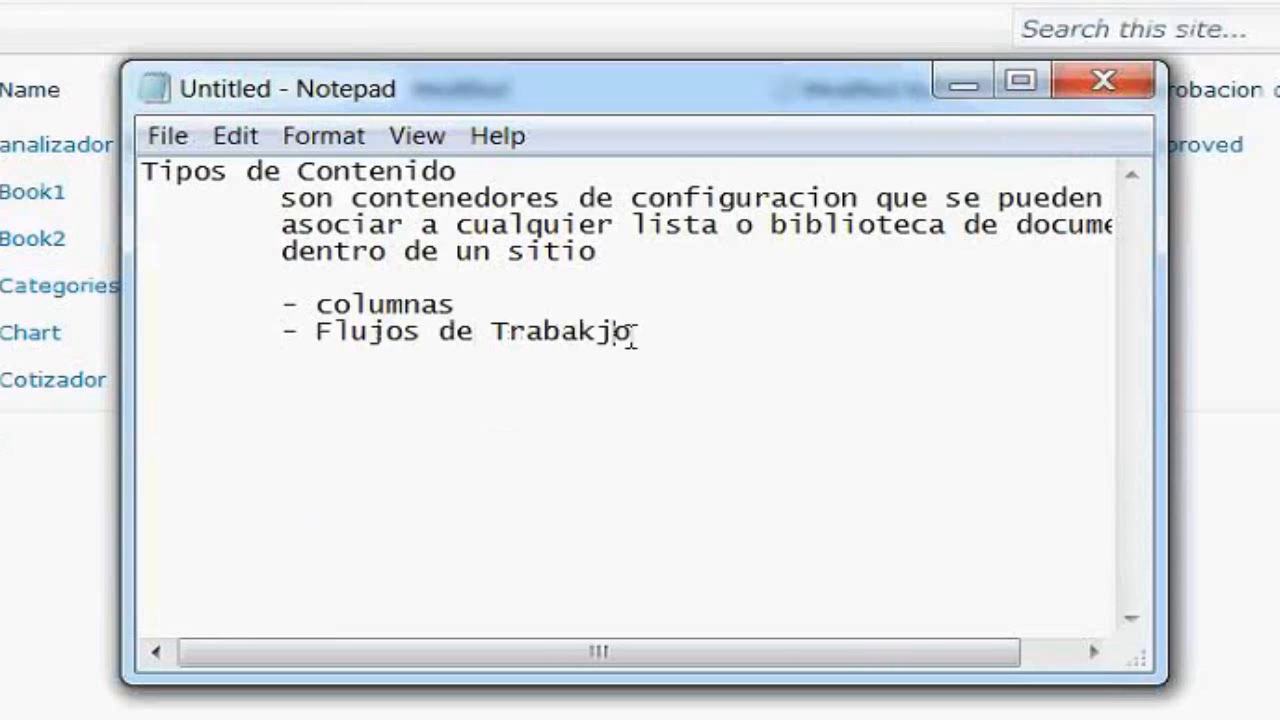
key(BackSpace)
key(BackSpace)
key(BackSpace)
text(jo)
key(Return)
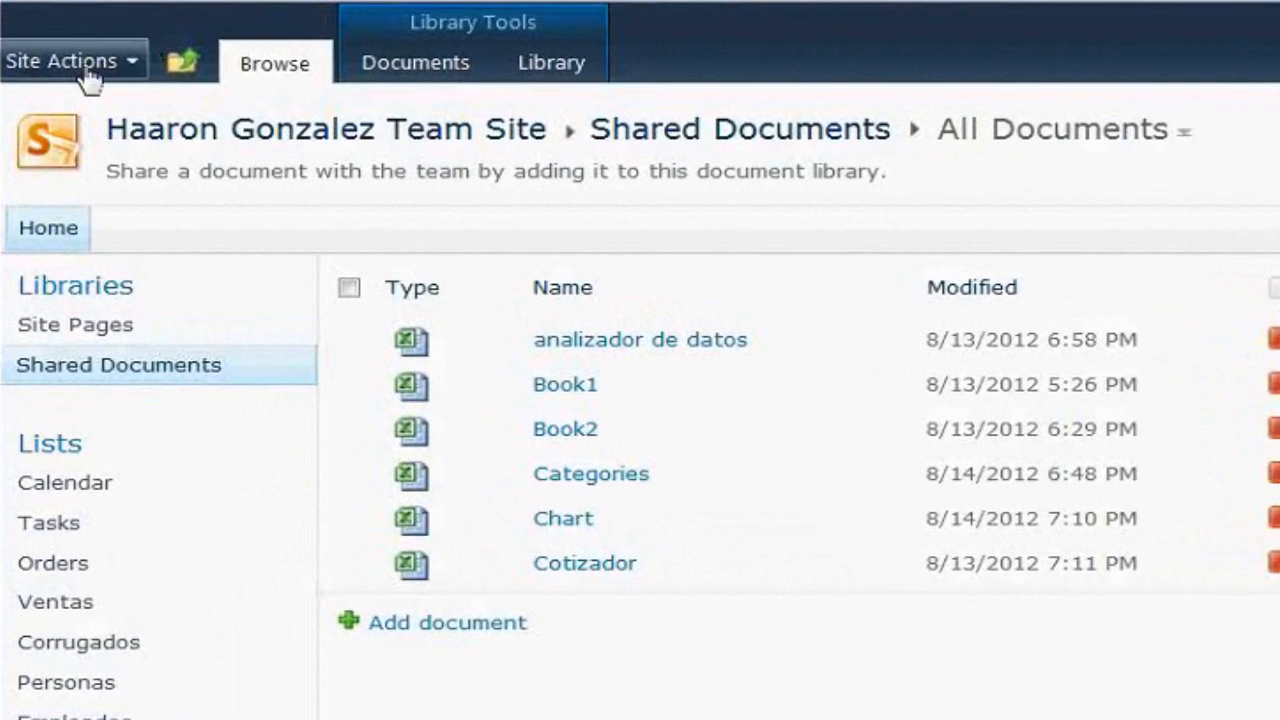
Go to the team site's Site Settings page from the Site Actions menu
click(87, 70)
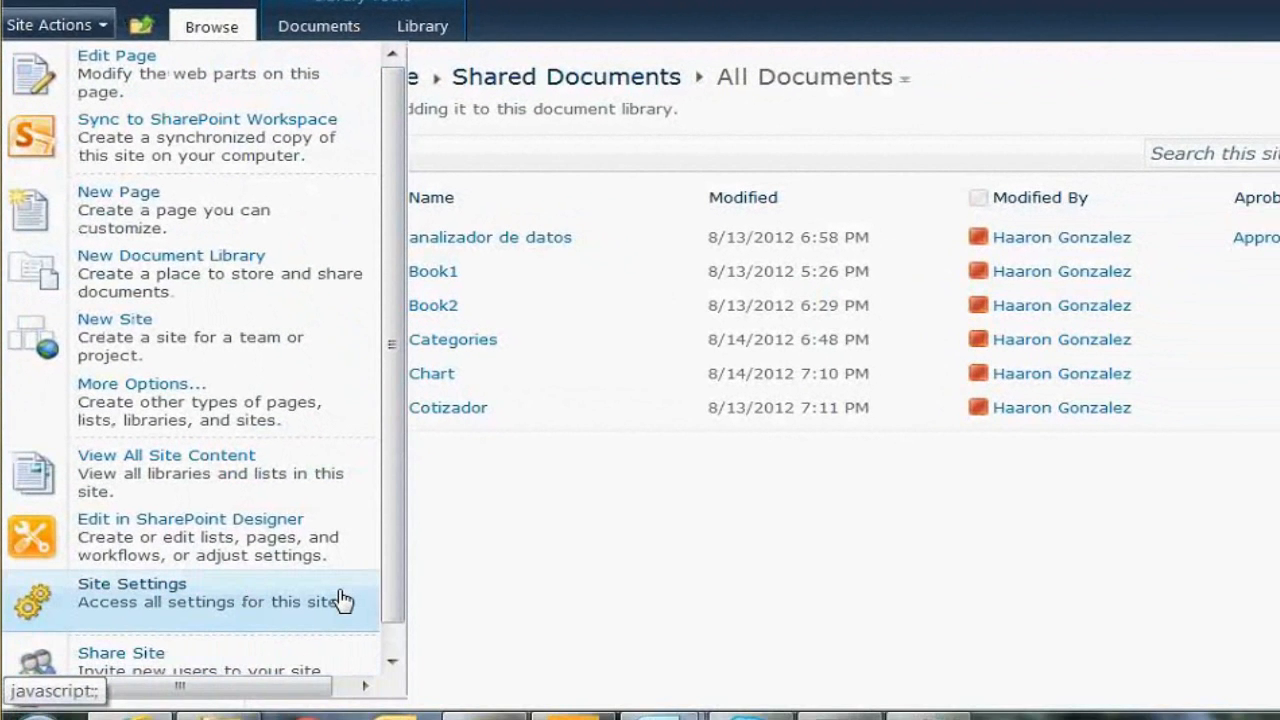
click(340, 600)
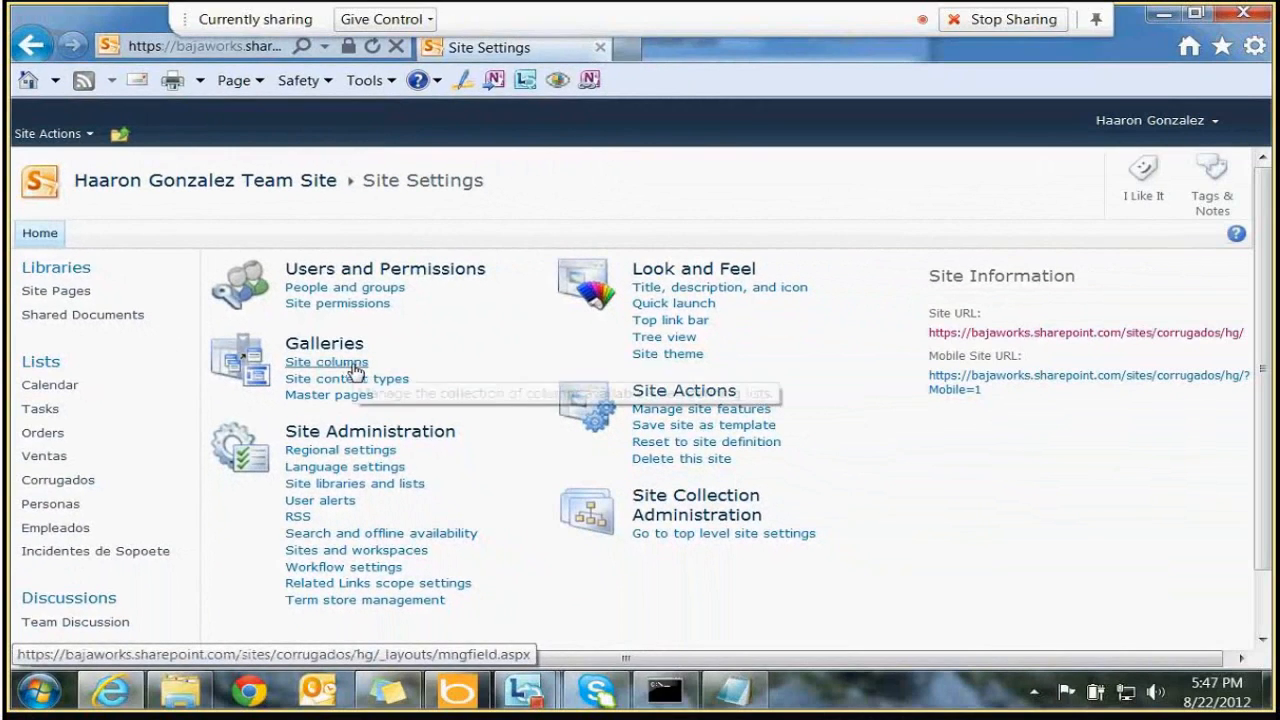
Open the Site columns gallery and review columns like % Complete and Assigned To
click(339, 366)
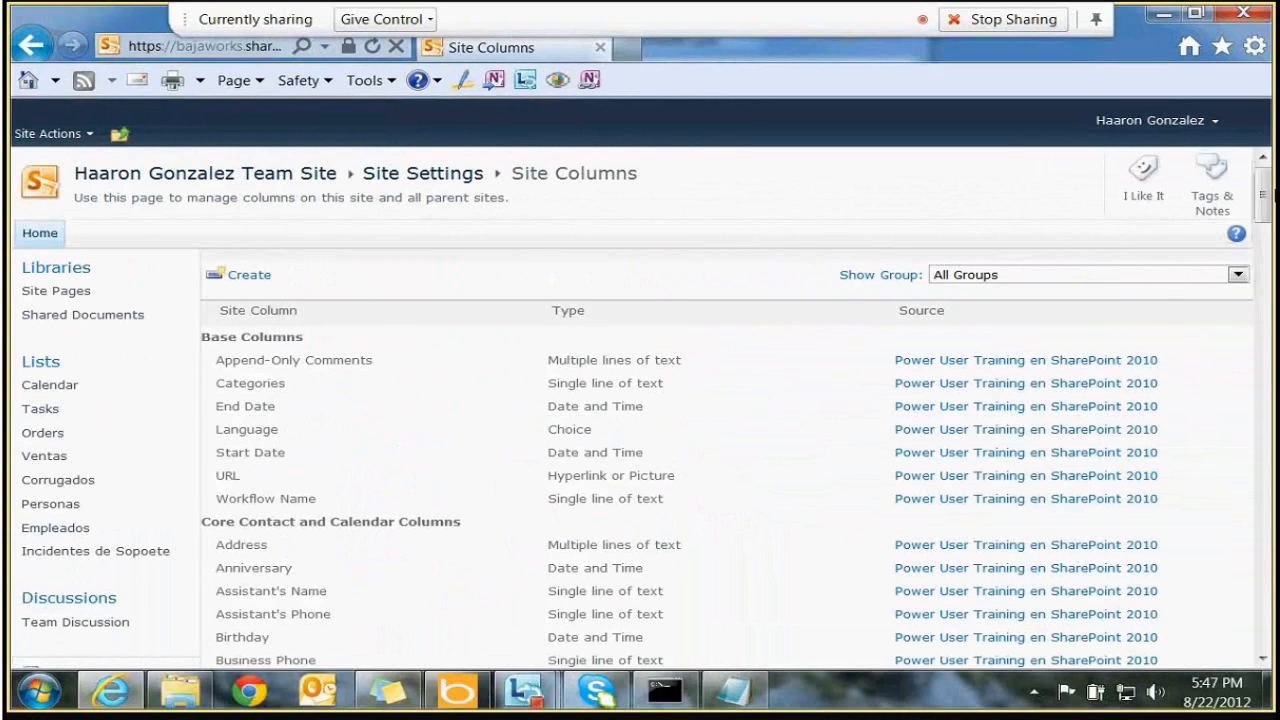
drag(1264, 193, 1263, 465)
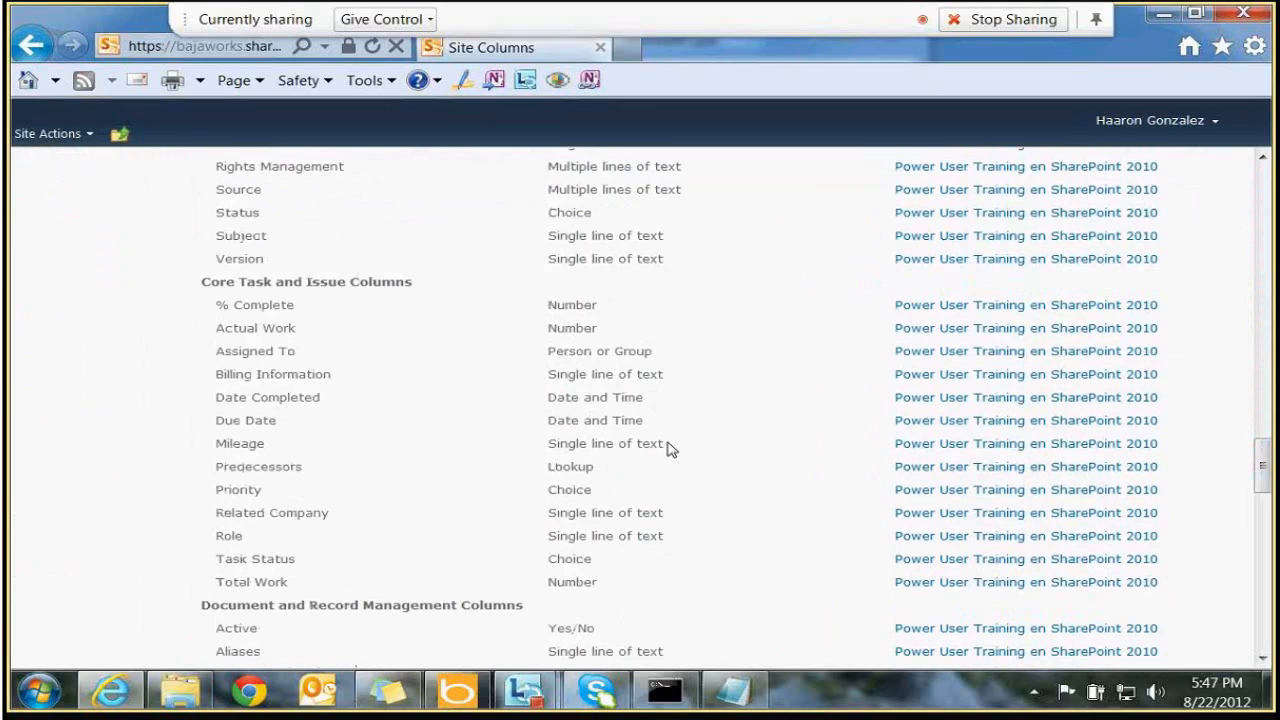
drag(215, 305, 295, 305)
drag(217, 328, 335, 343)
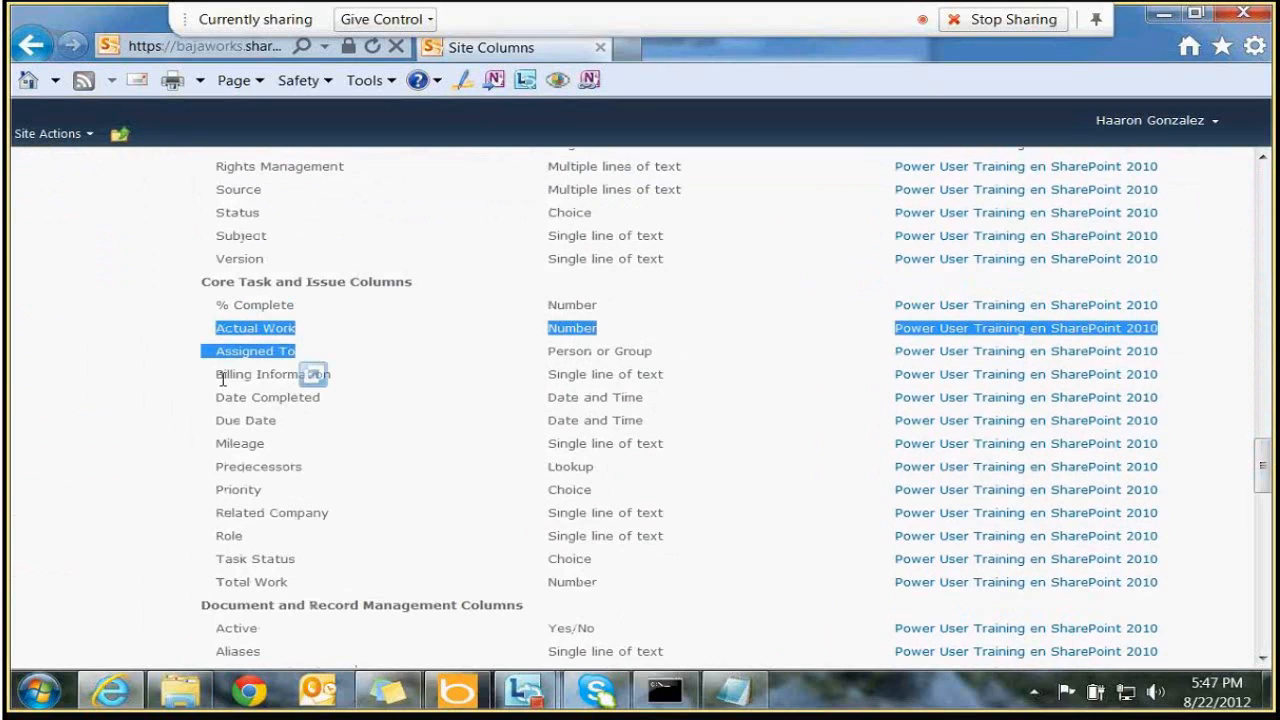
drag(217, 353, 348, 373)
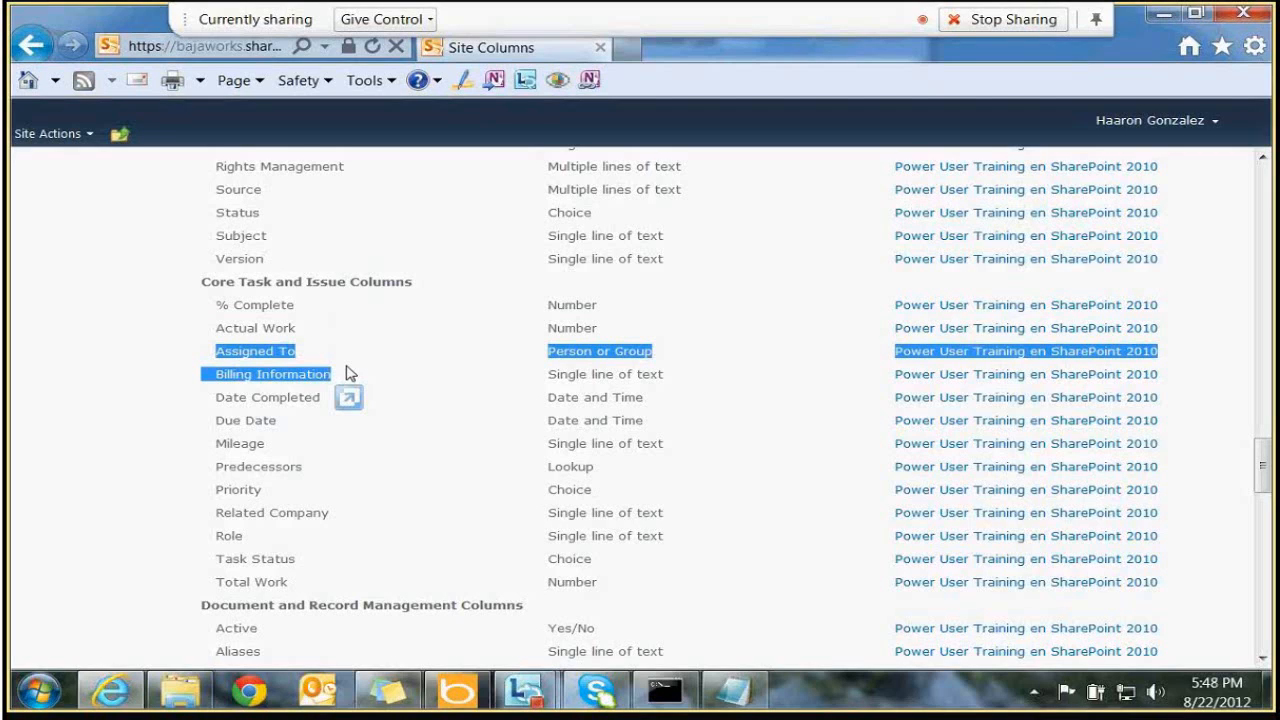
click(675, 274)
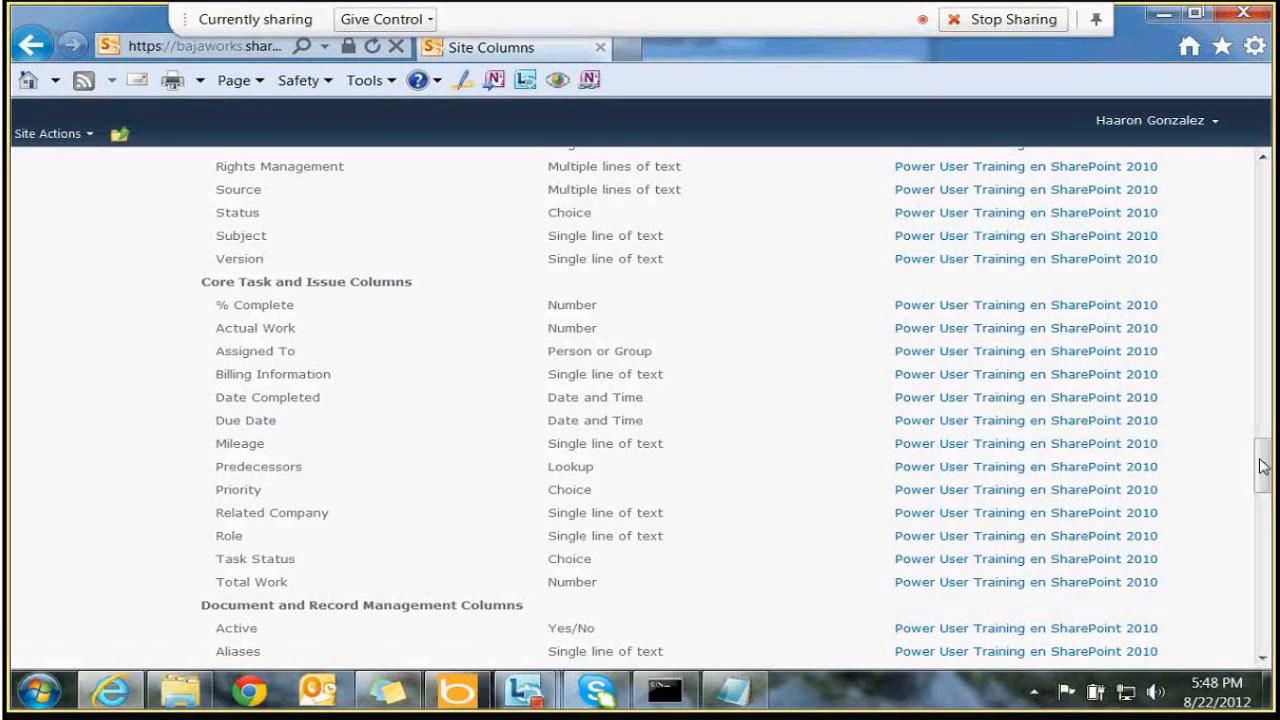
drag(1263, 466, 1216, 183)
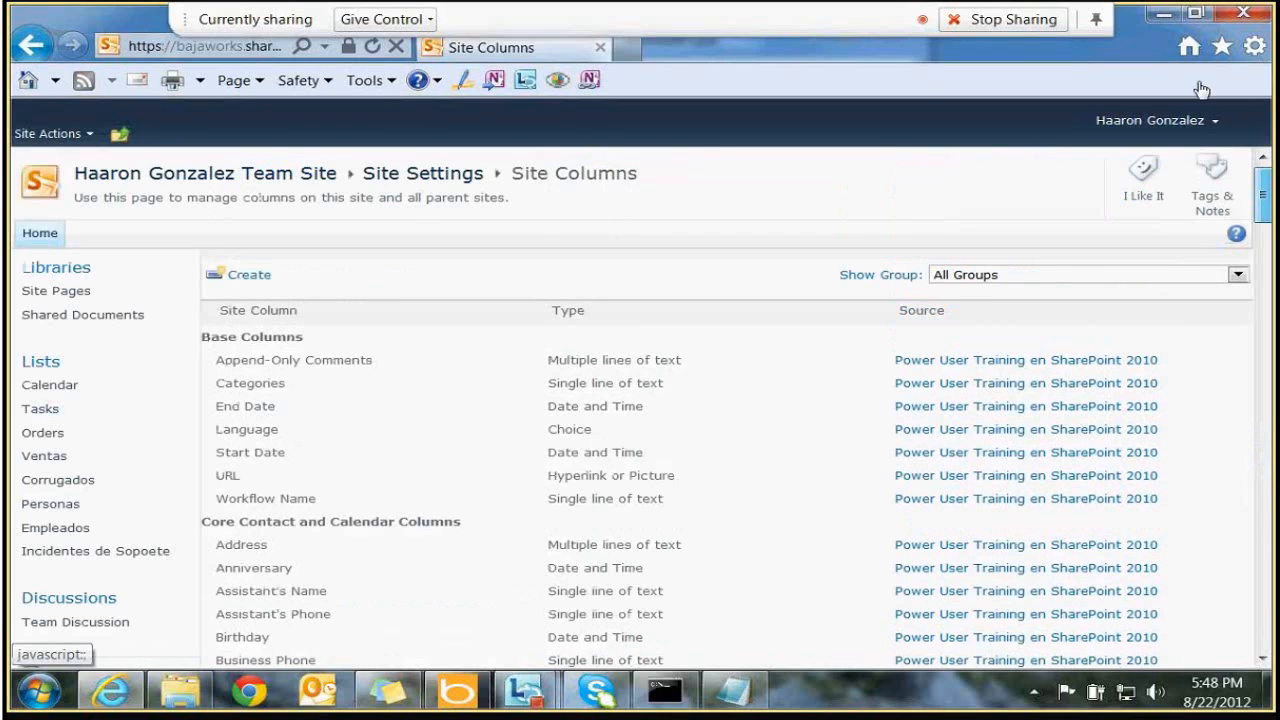
Create a new site column and name it 'Area Laboral', replacing 'Area Organizacion'
click(250, 284)
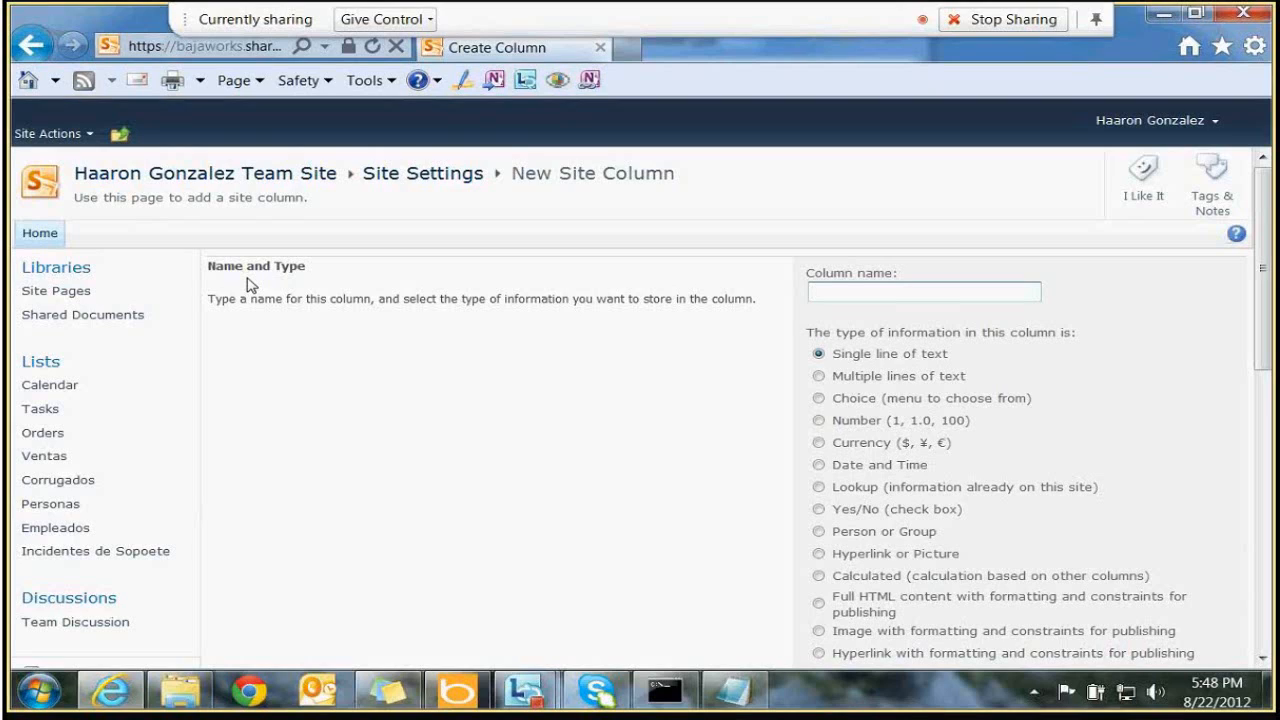
text(Area Organizacion)
key(ctrl+a)
text(Area Laboral)
key(Tab)
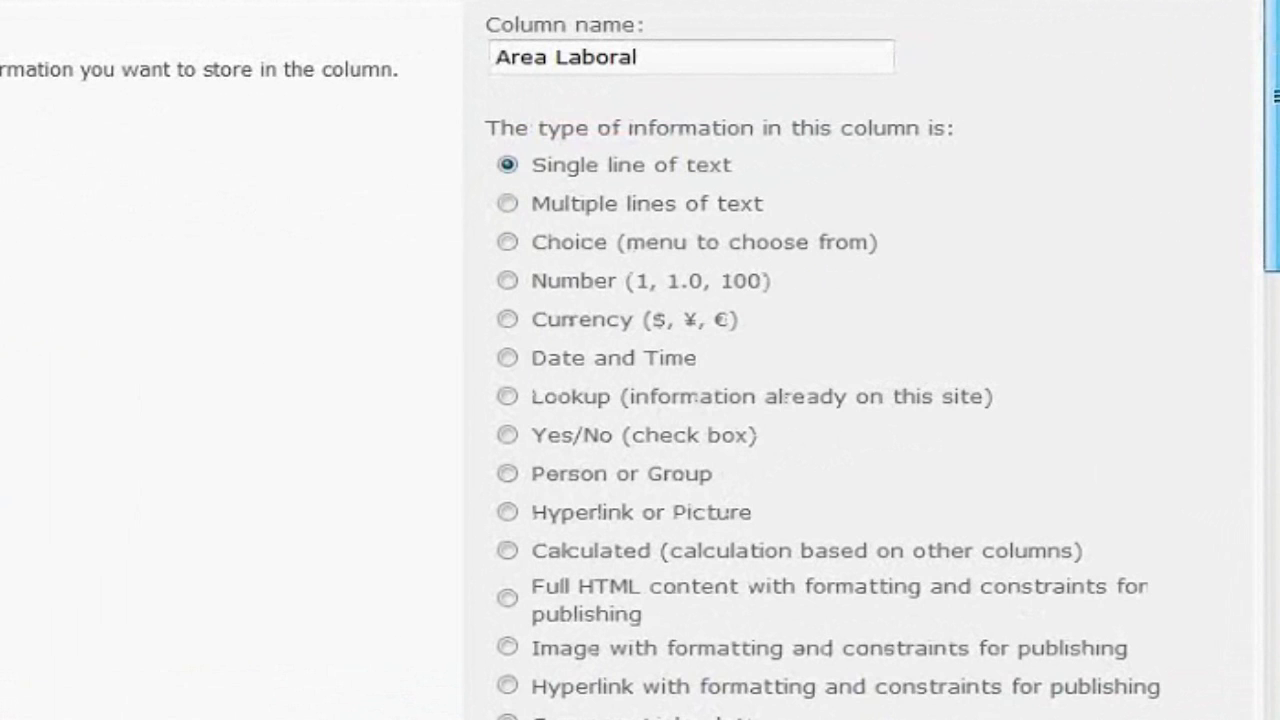
scroll(760, 400, down, 3)
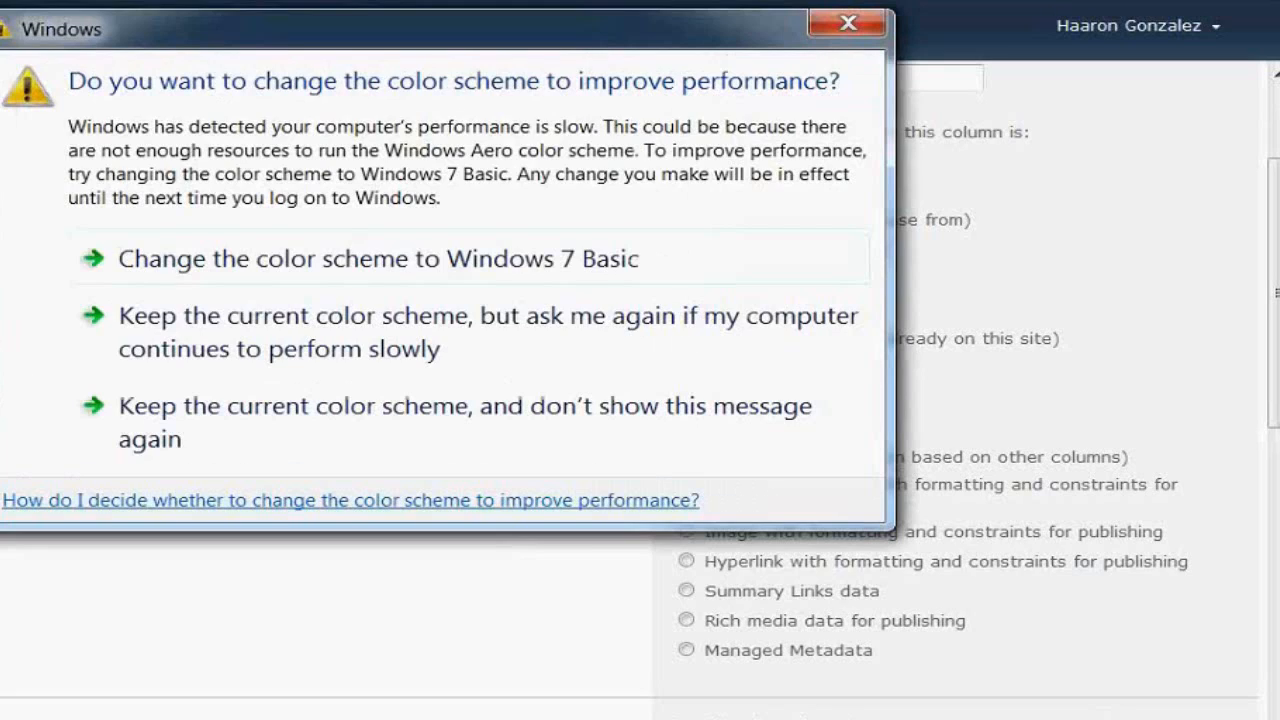
click(566, 245)
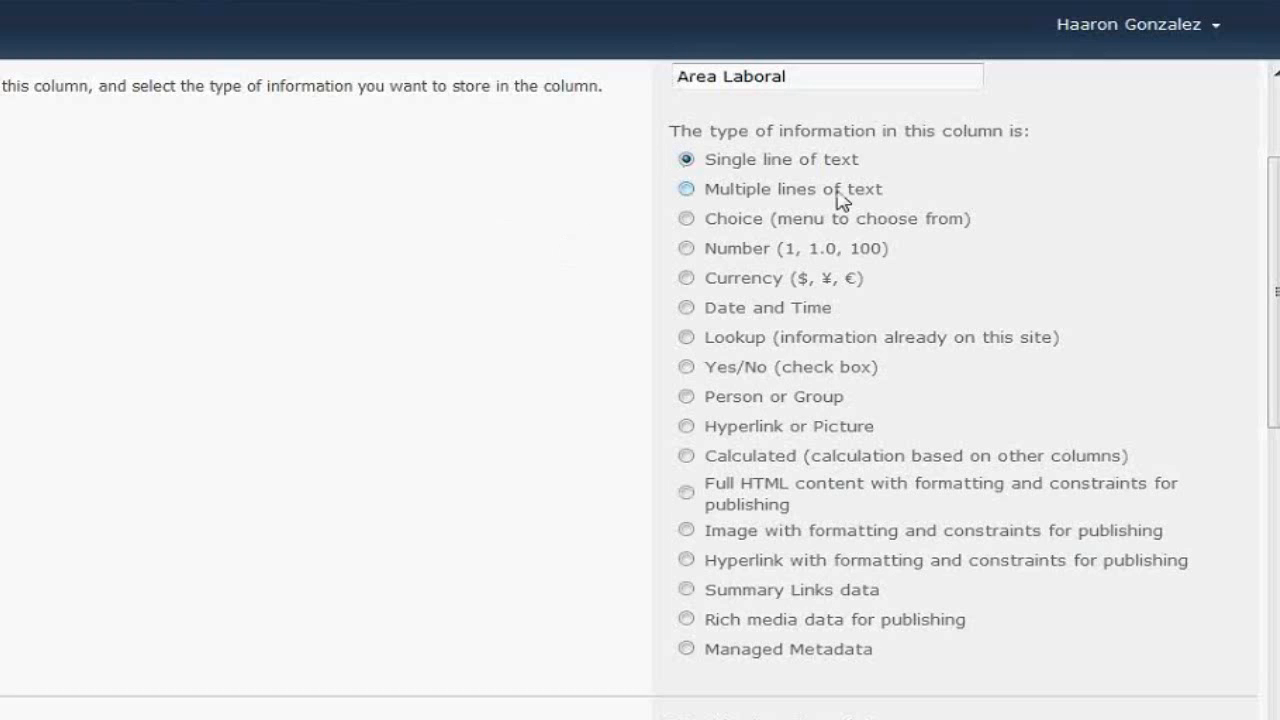
Set the Area Laboral column type to Choice
click(686, 218)
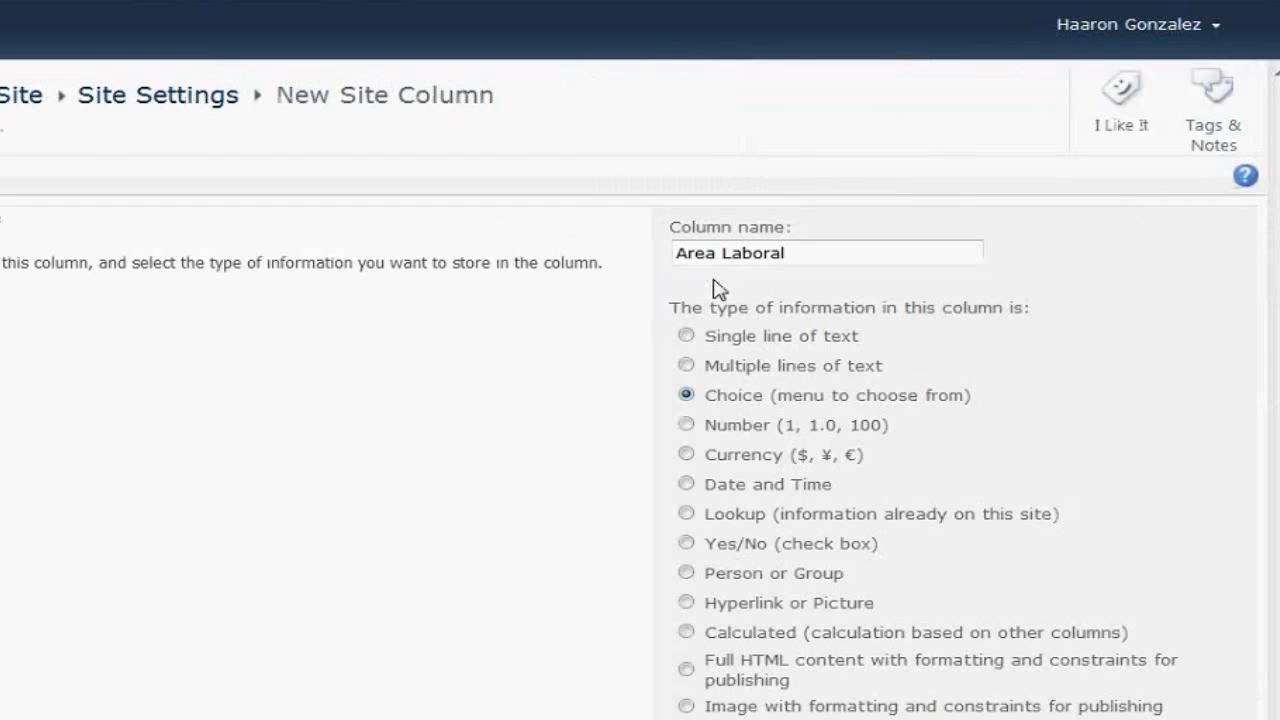
scroll(1277, 210, down, 2)
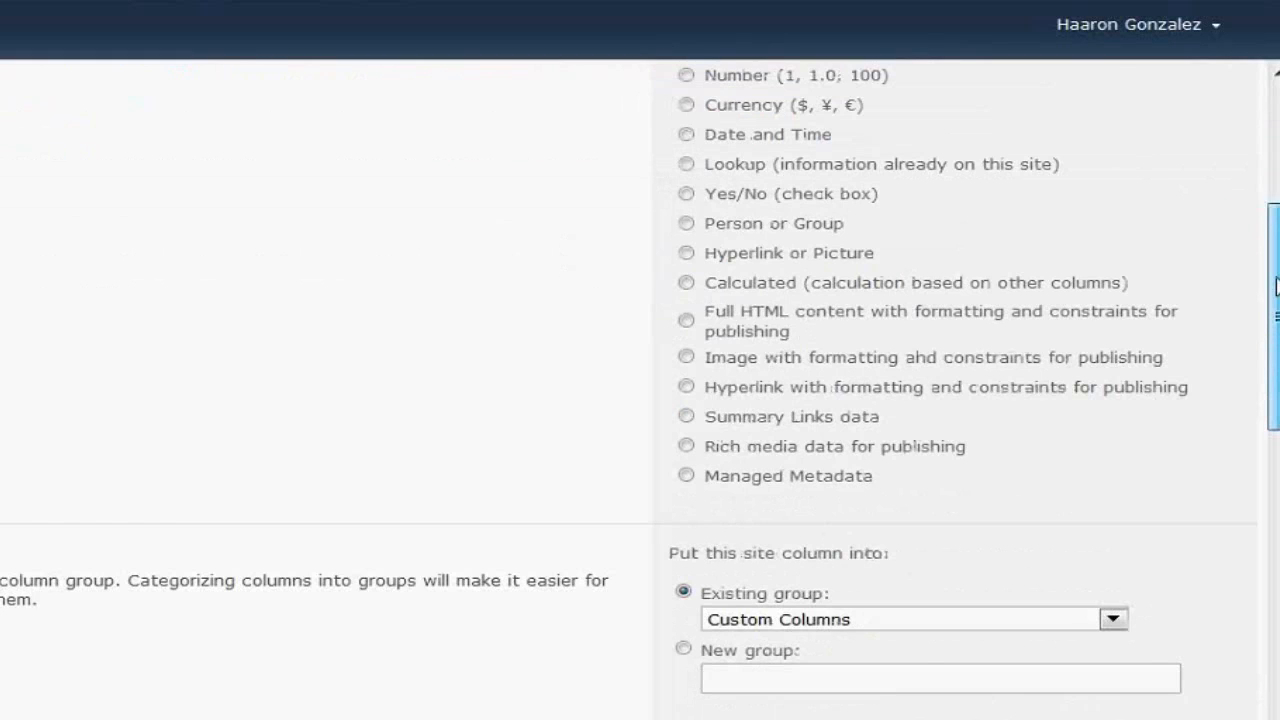
drag(1276, 287, 1277, 345)
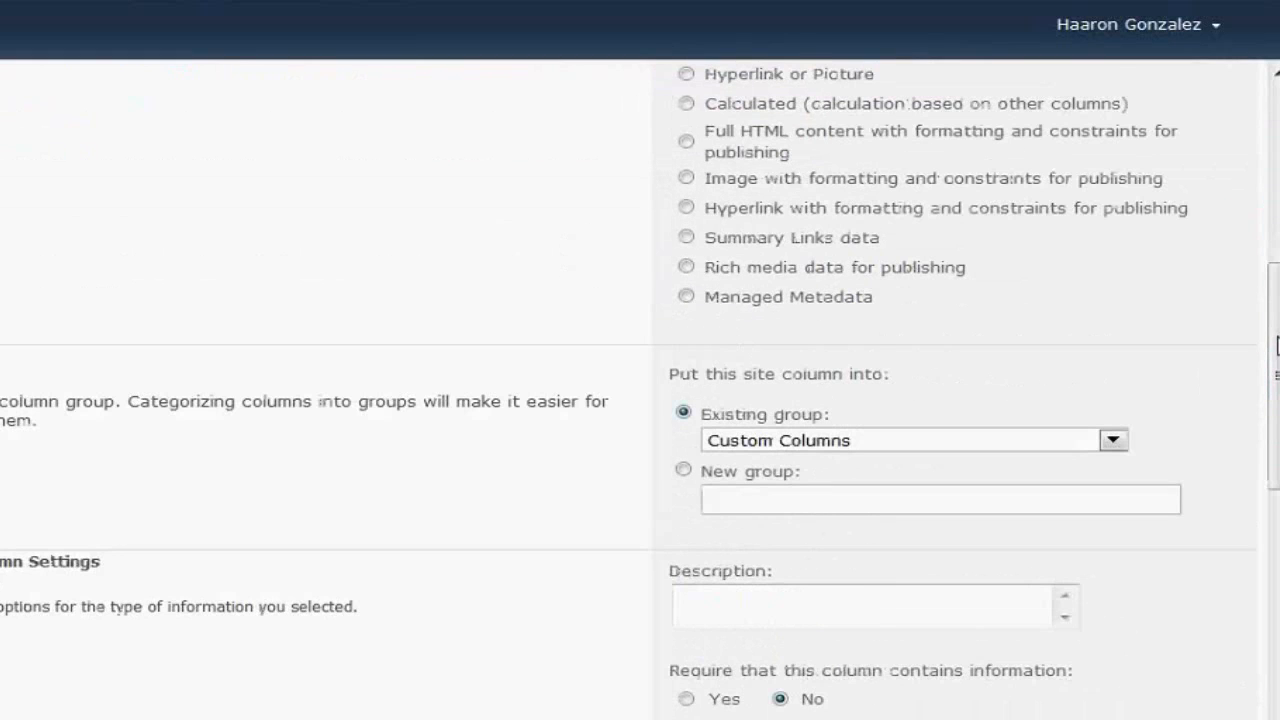
click(750, 607)
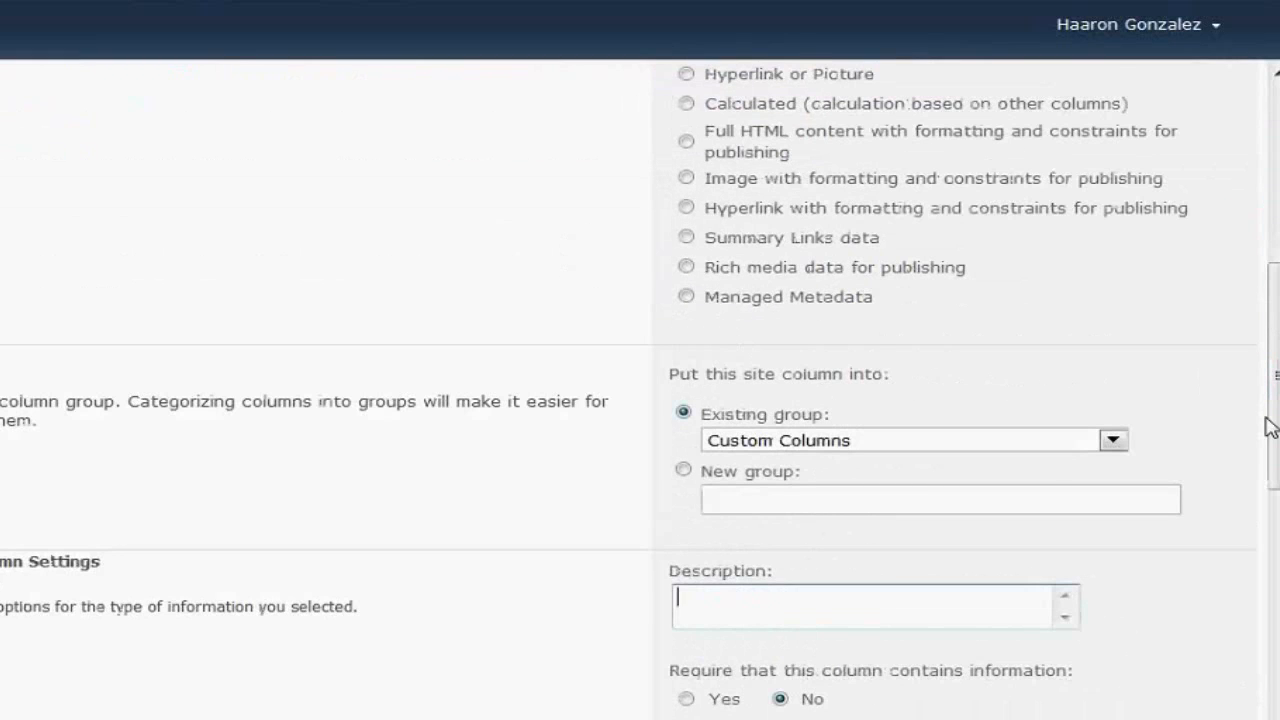
drag(1266, 423, 1272, 392)
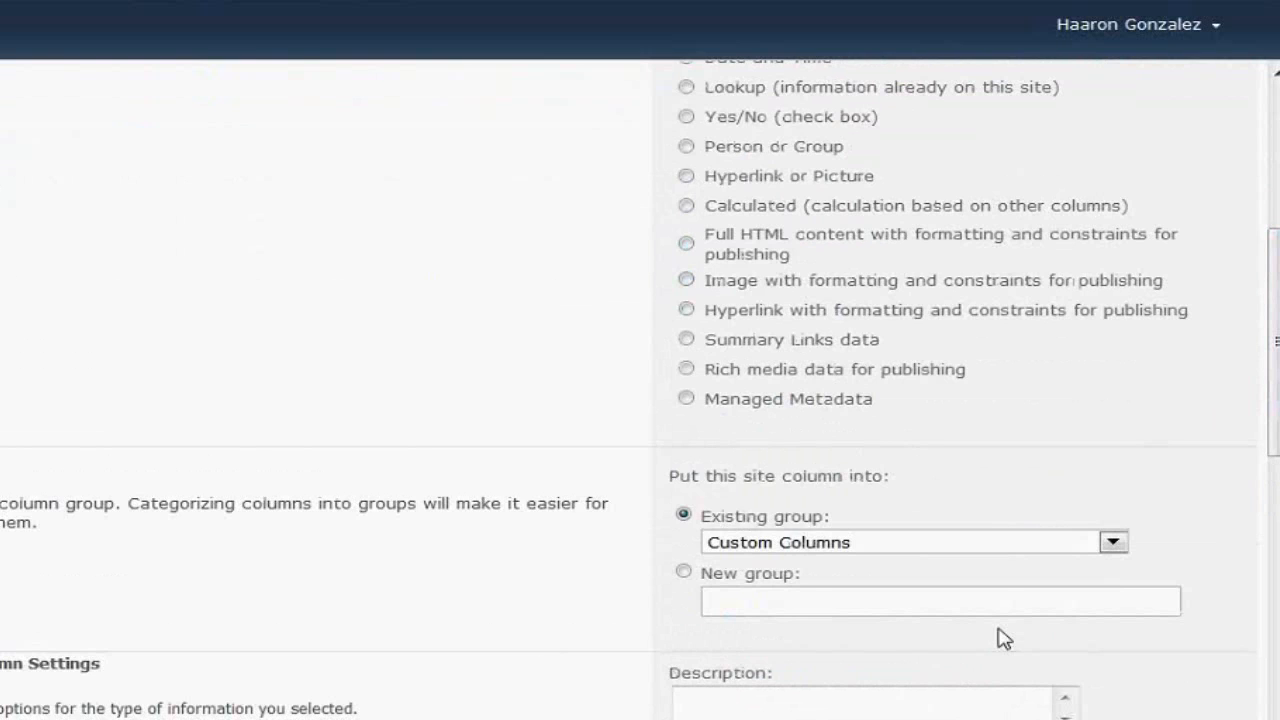
Place the column in a new group named 'Corrugados'
click(1111, 542)
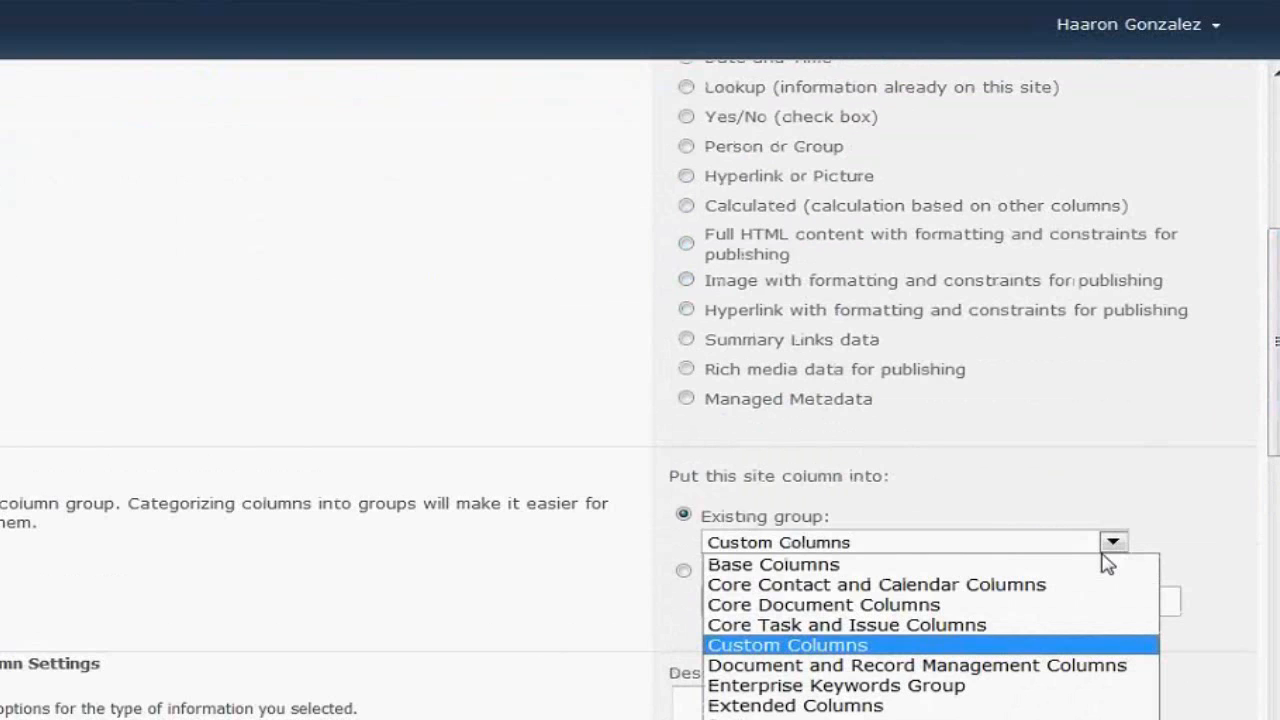
click(477, 631)
click(700, 580)
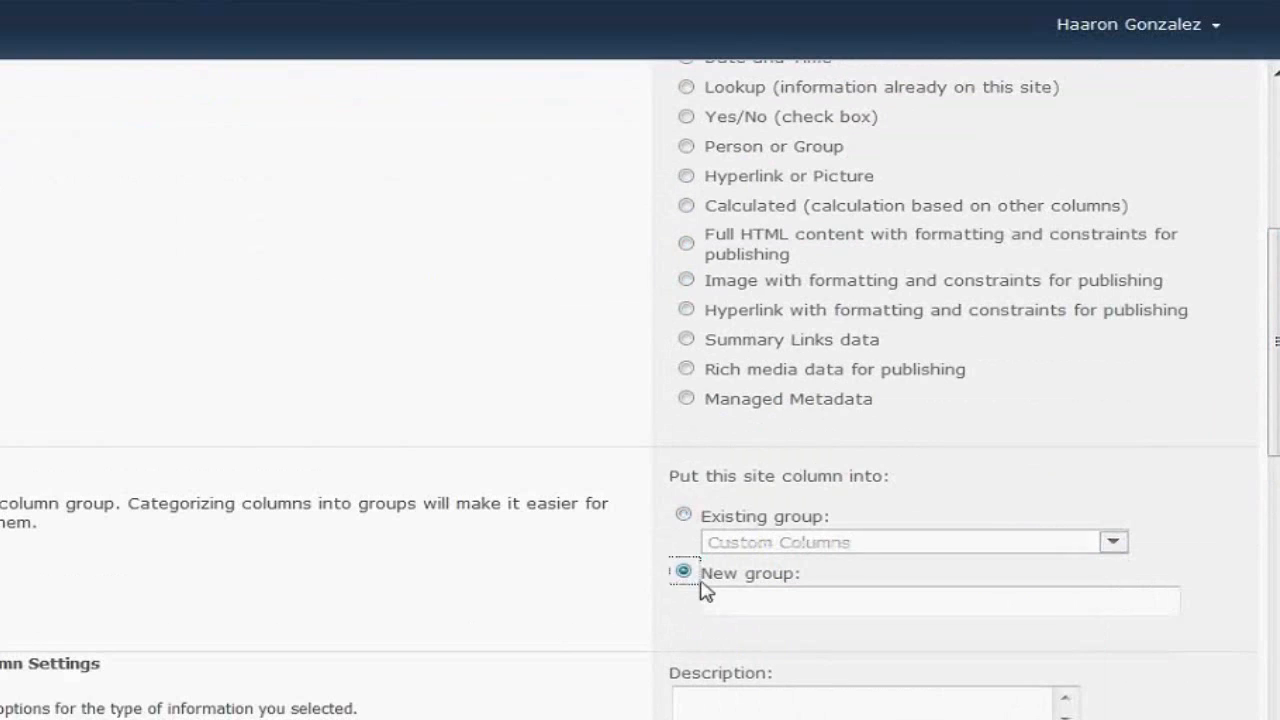
click(708, 598)
text(Col)
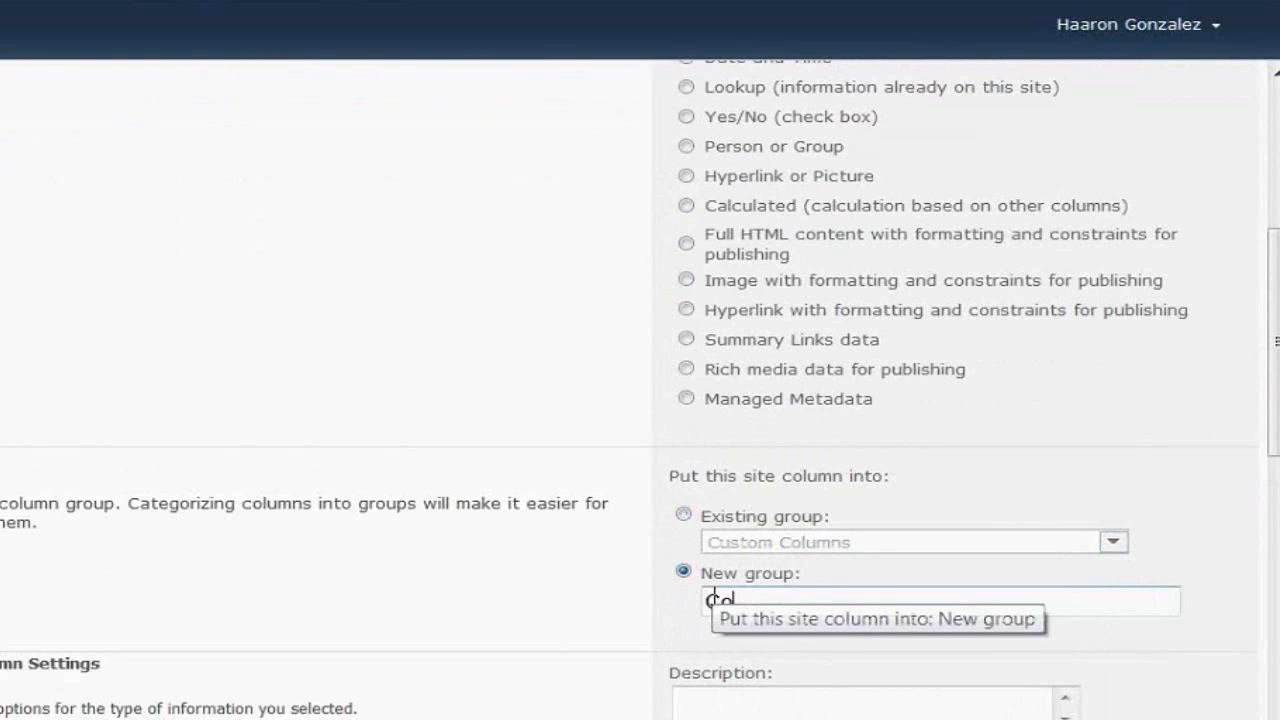
text(rrugados)
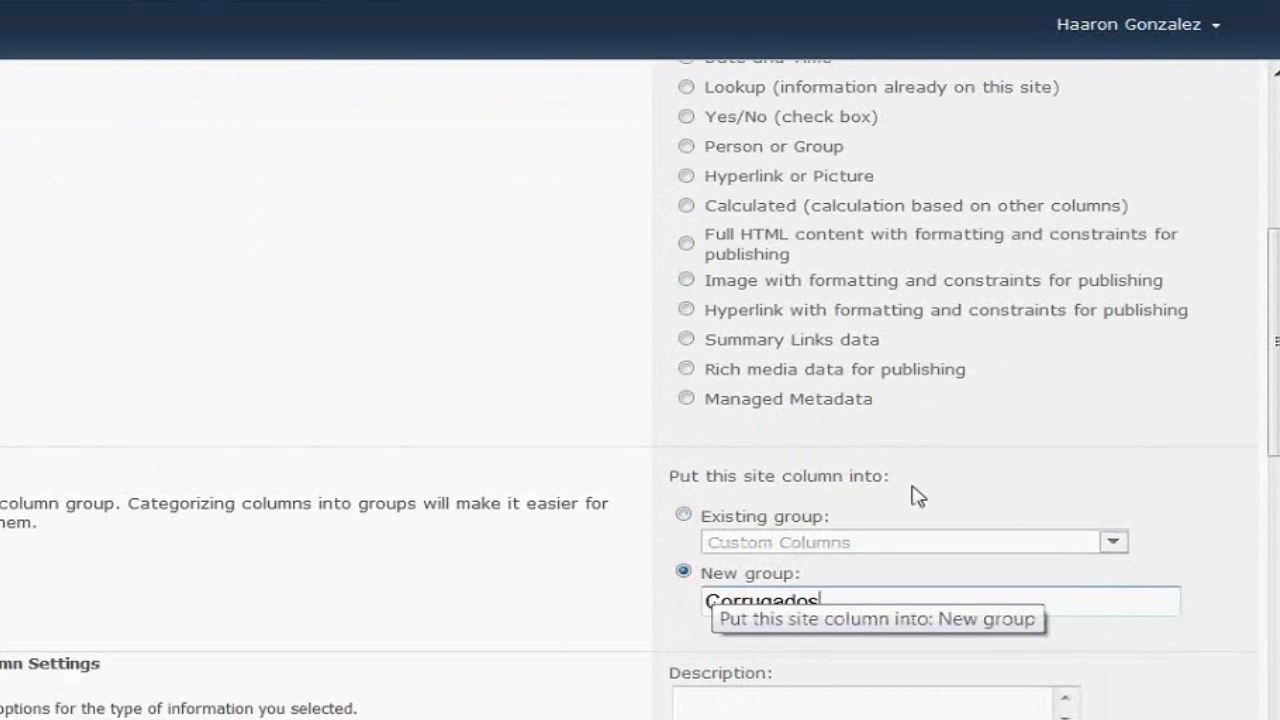
drag(1275, 342, 1275, 455)
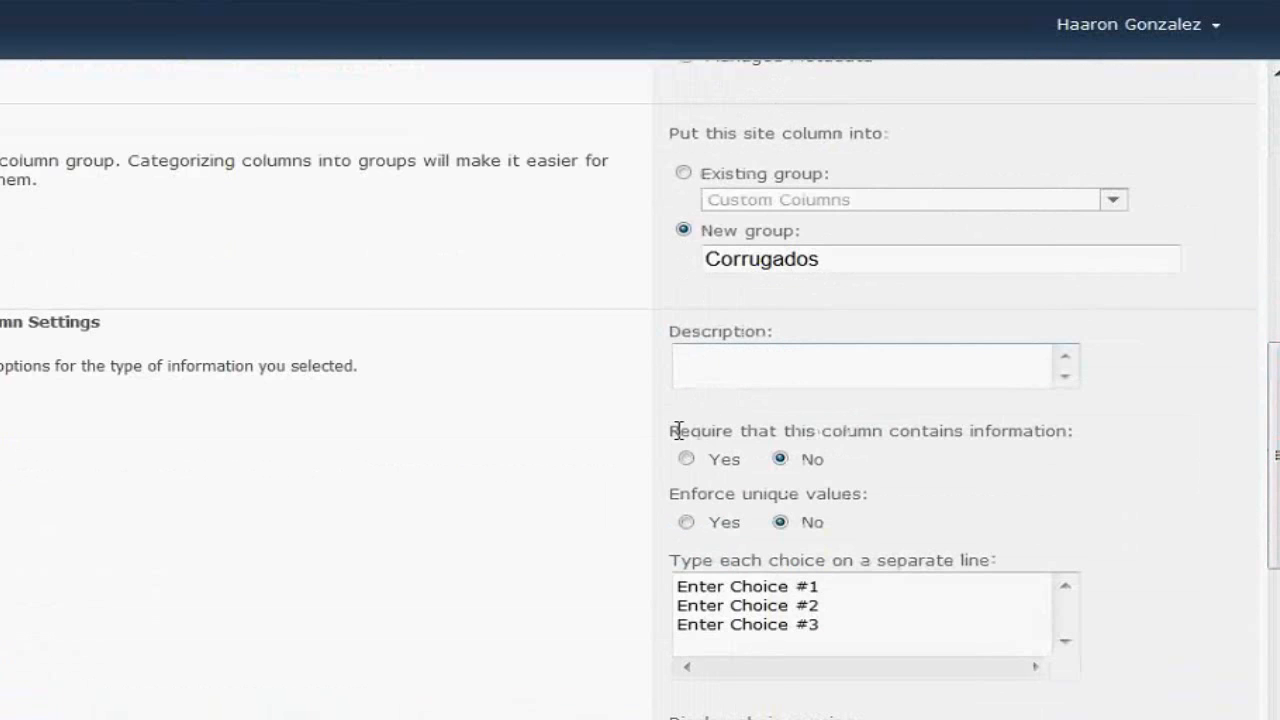
drag(678, 430, 983, 431)
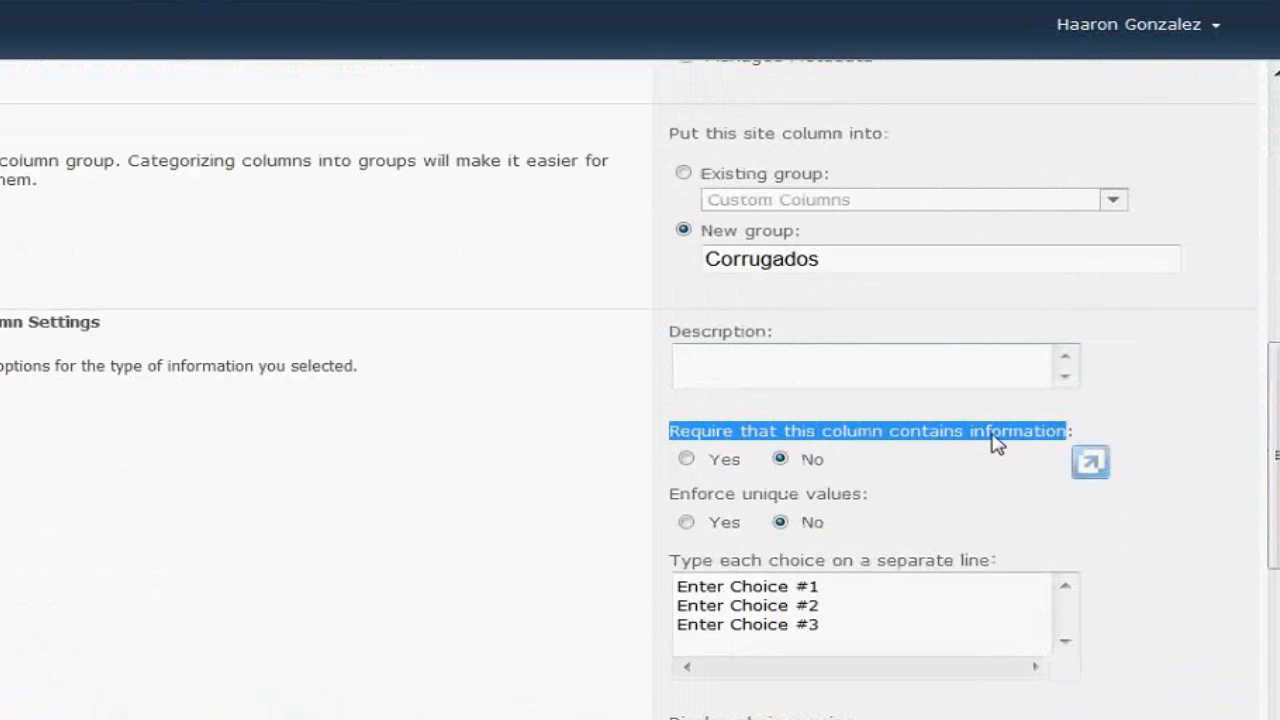
Make the column required and select the placeholder choice text
click(686, 459)
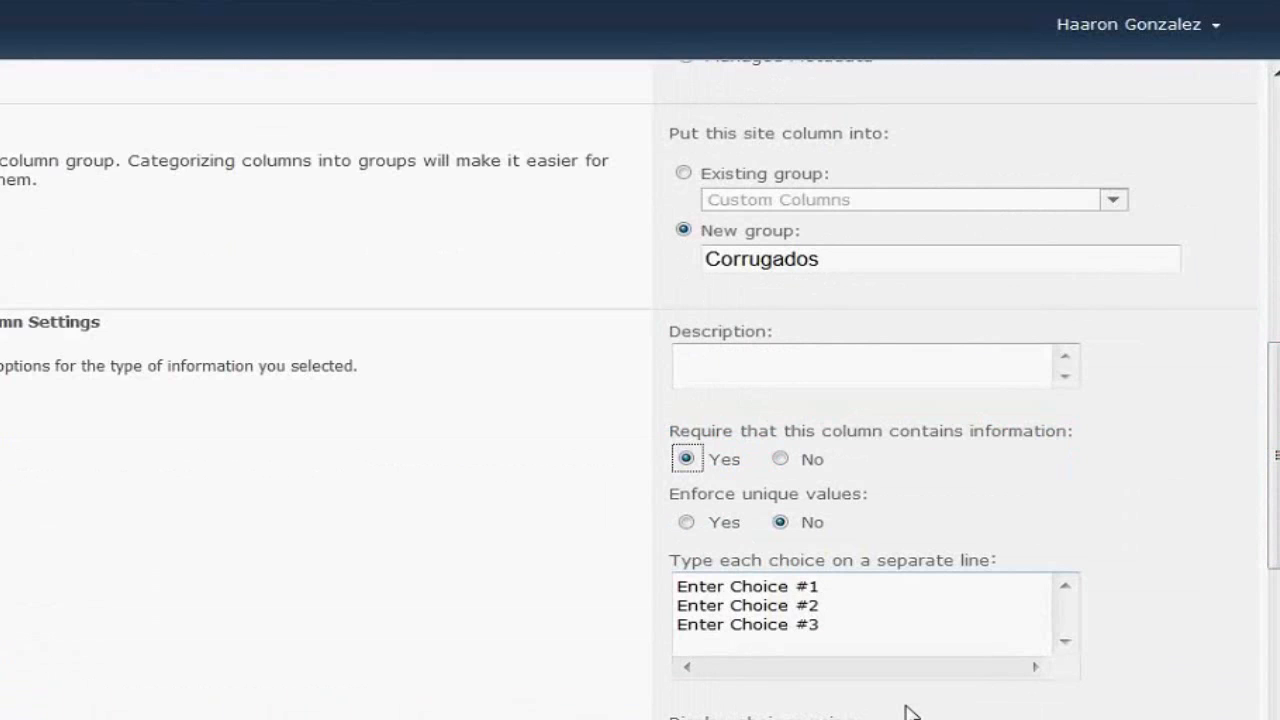
drag(808, 624, 583, 545)
click(849, 628)
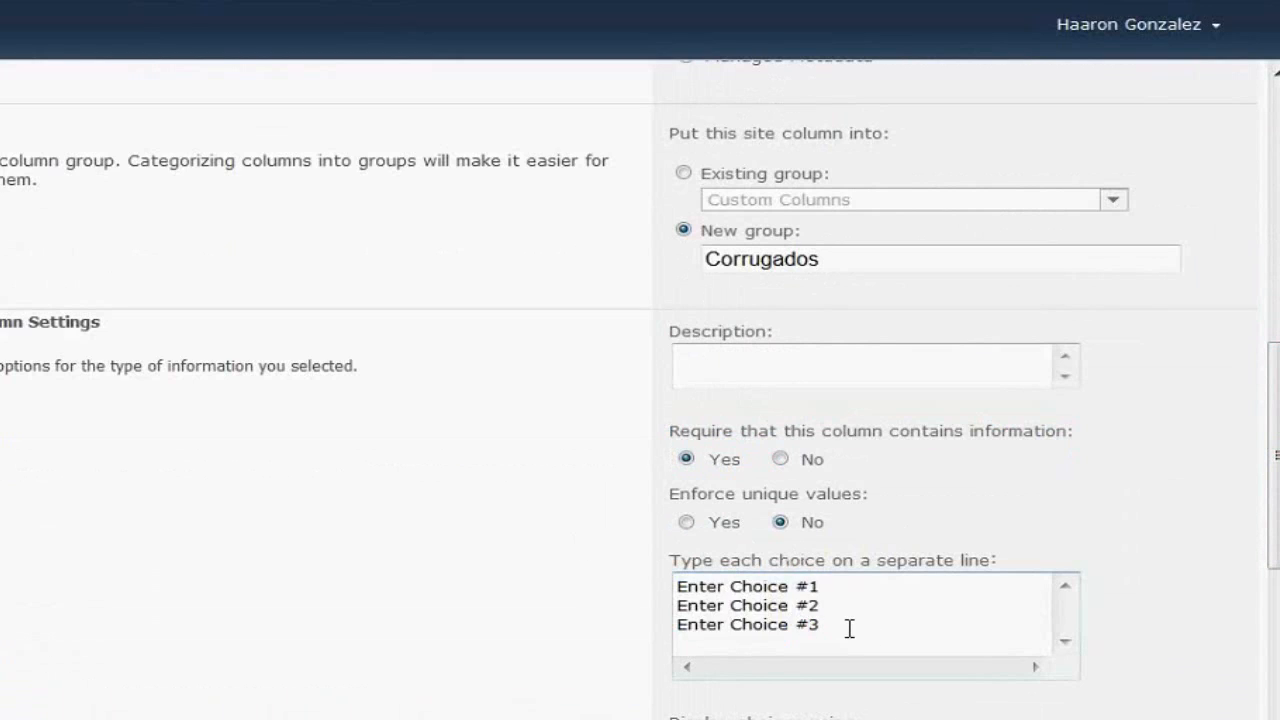
drag(849, 628, 576, 544)
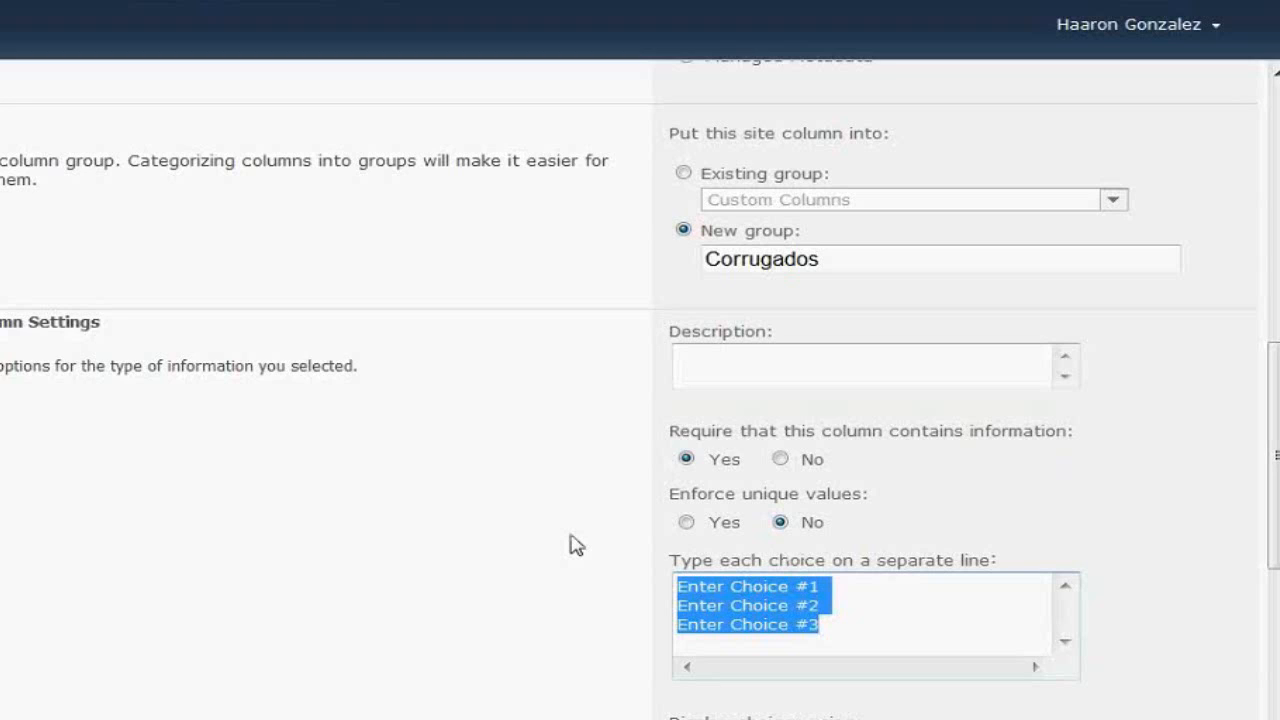
Enter the choices Ventas, Contabilidad, IT and Desarrollo Humano on separate lines
text(Ventas)
key(Return)
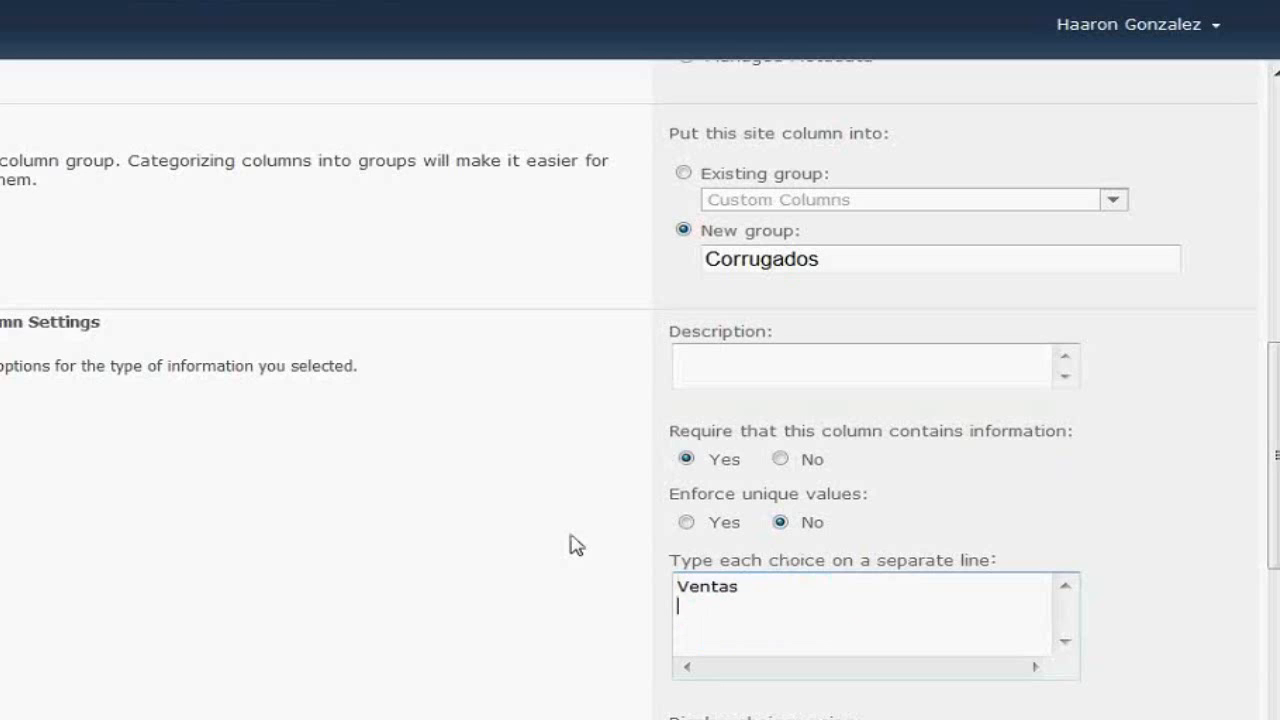
text(Contabilidad)
key(Return)
text(So)
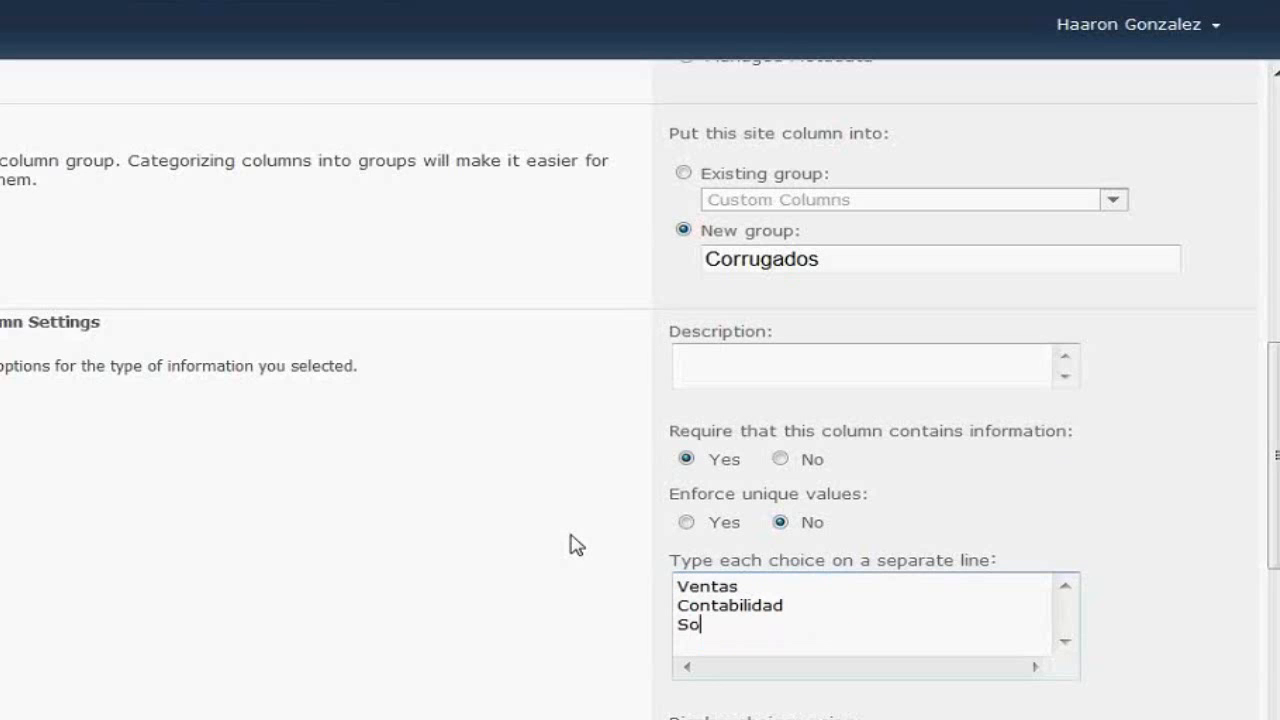
key(BackSpace)
key(BackSpace)
text(IT)
key(Return)
text(Desarrollo Hu)
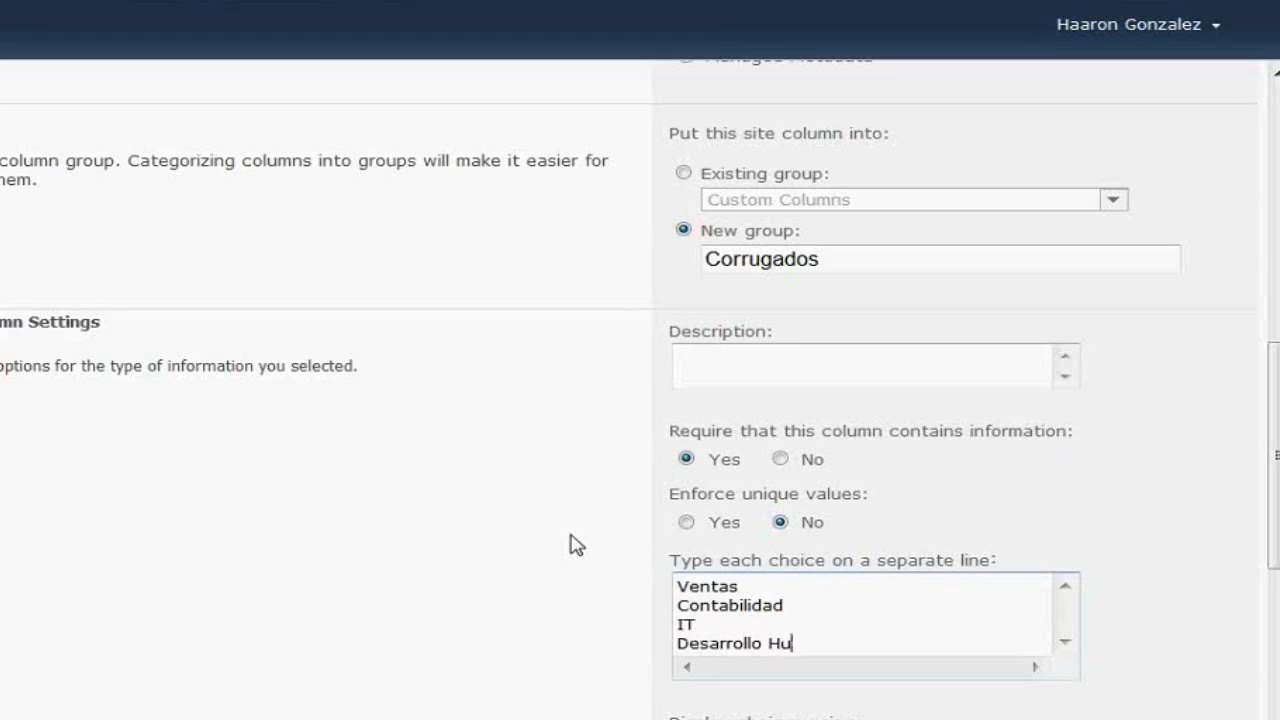
text(mano)
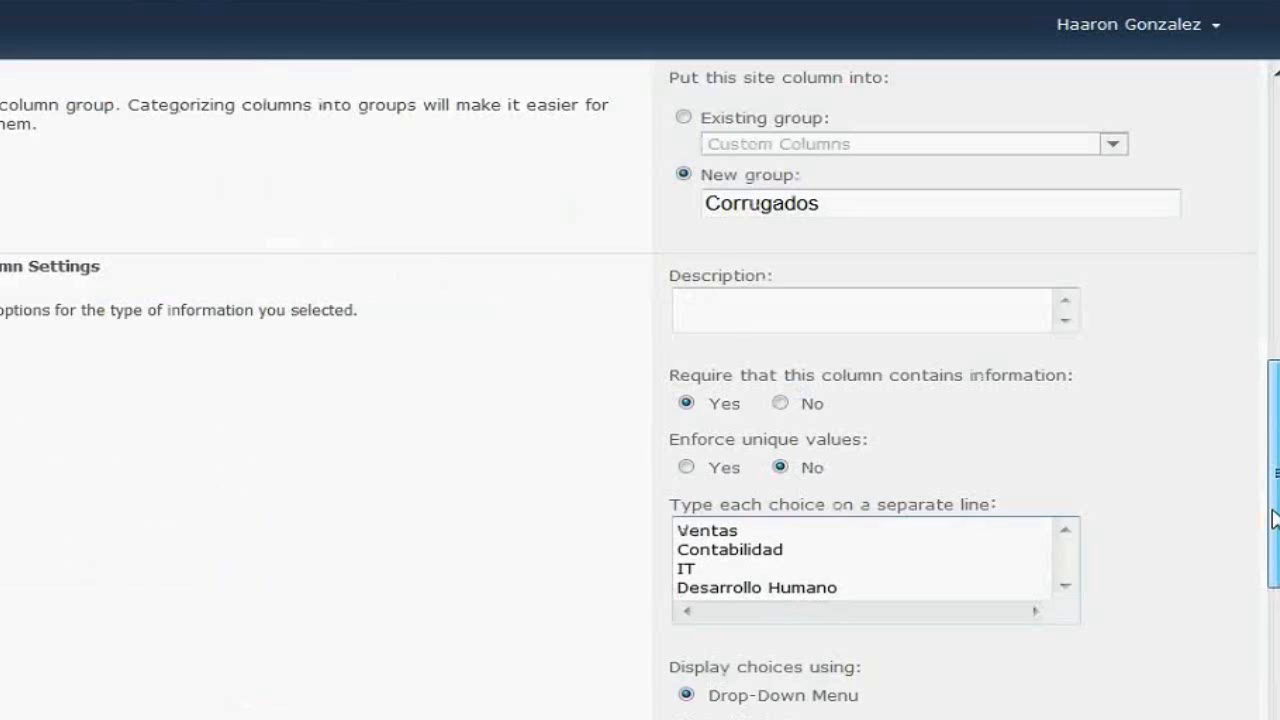
drag(1272, 517, 1274, 643)
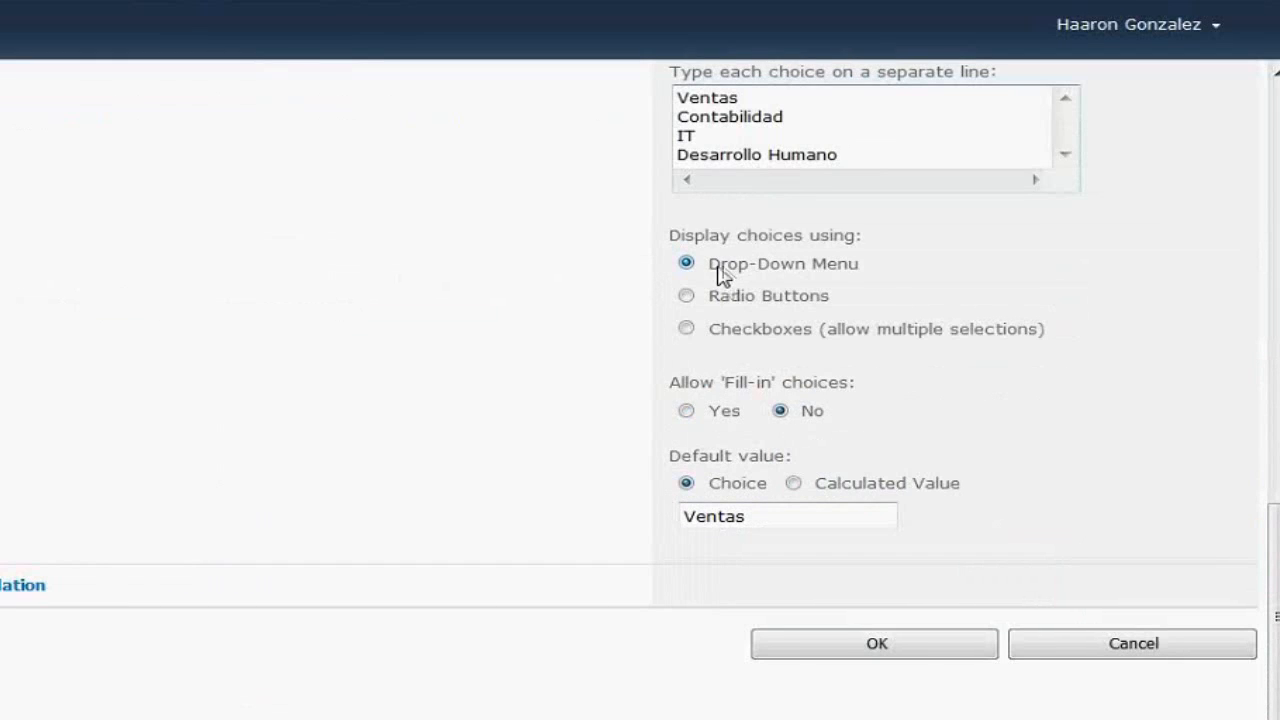
drag(711, 267, 824, 267)
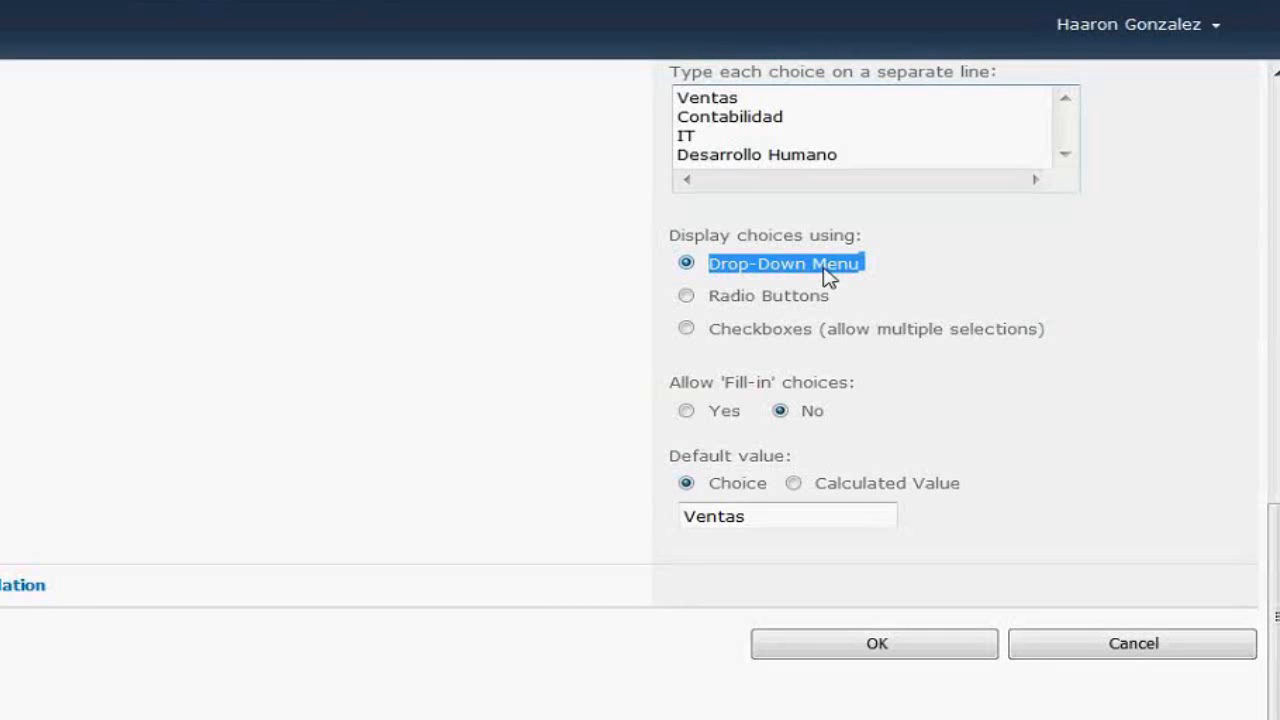
click(686, 295)
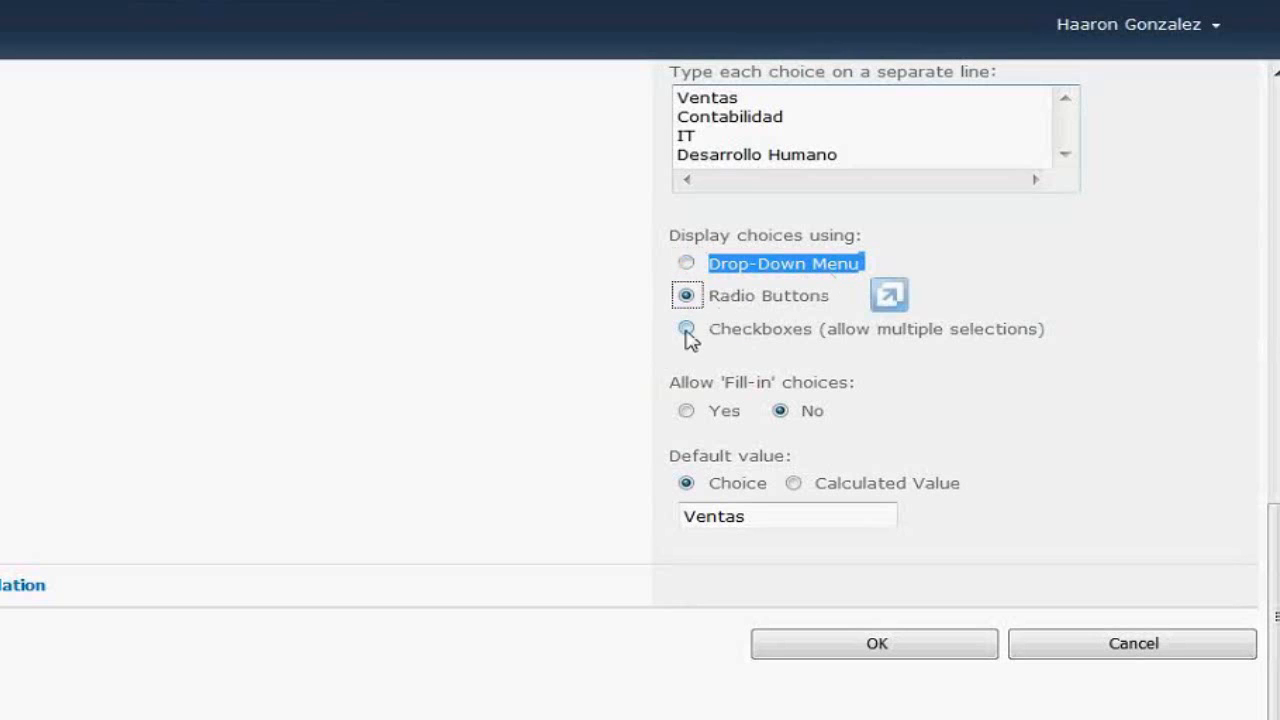
click(686, 330)
scroll(688, 337, up, 1)
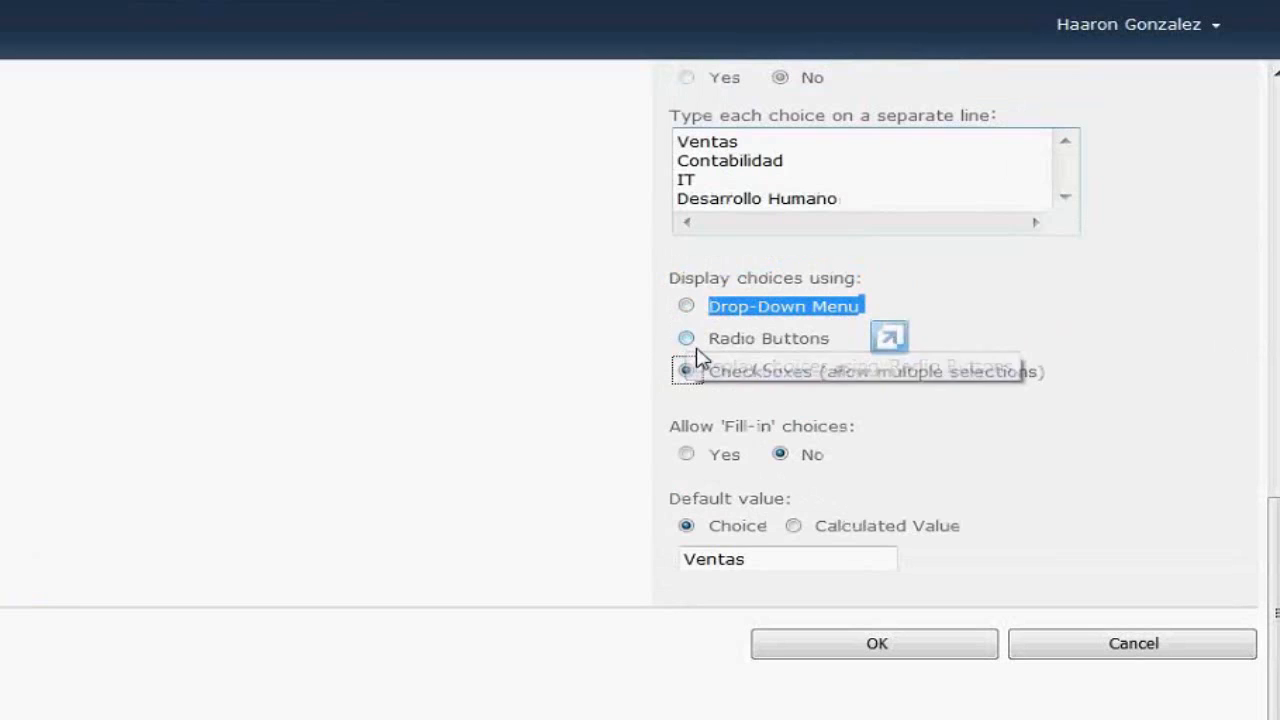
click(687, 338)
click(686, 306)
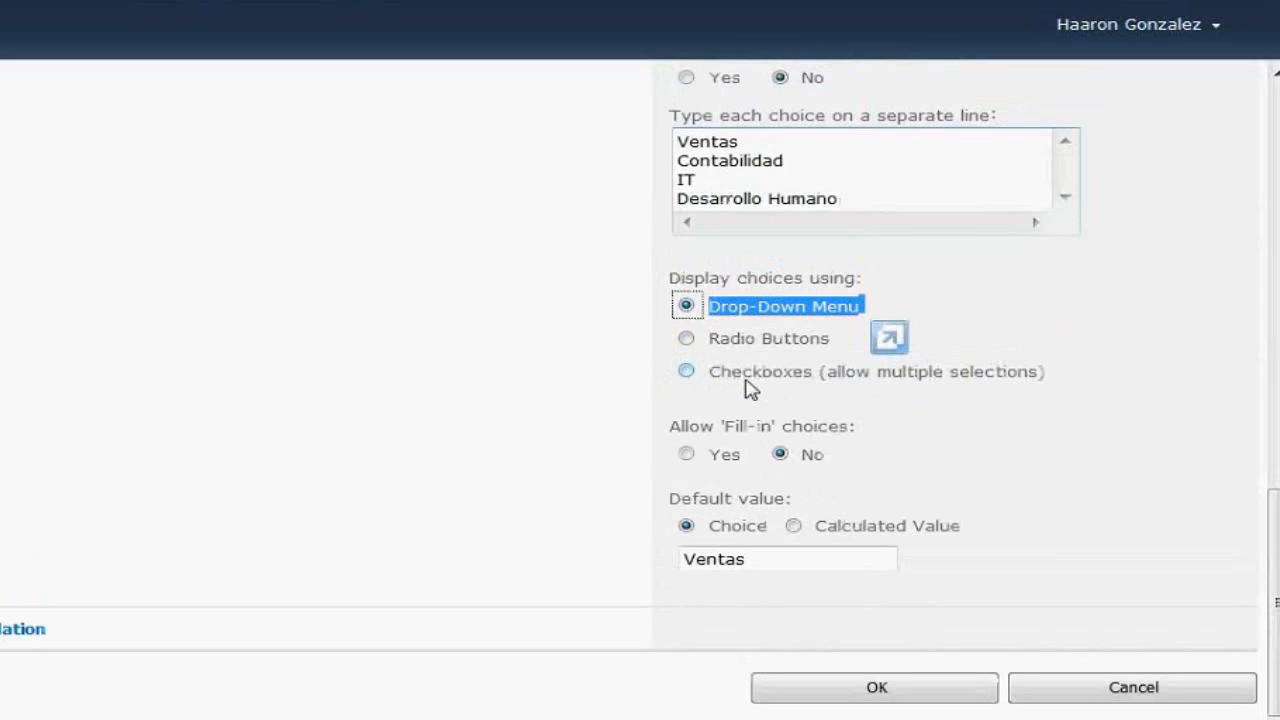
click(706, 463)
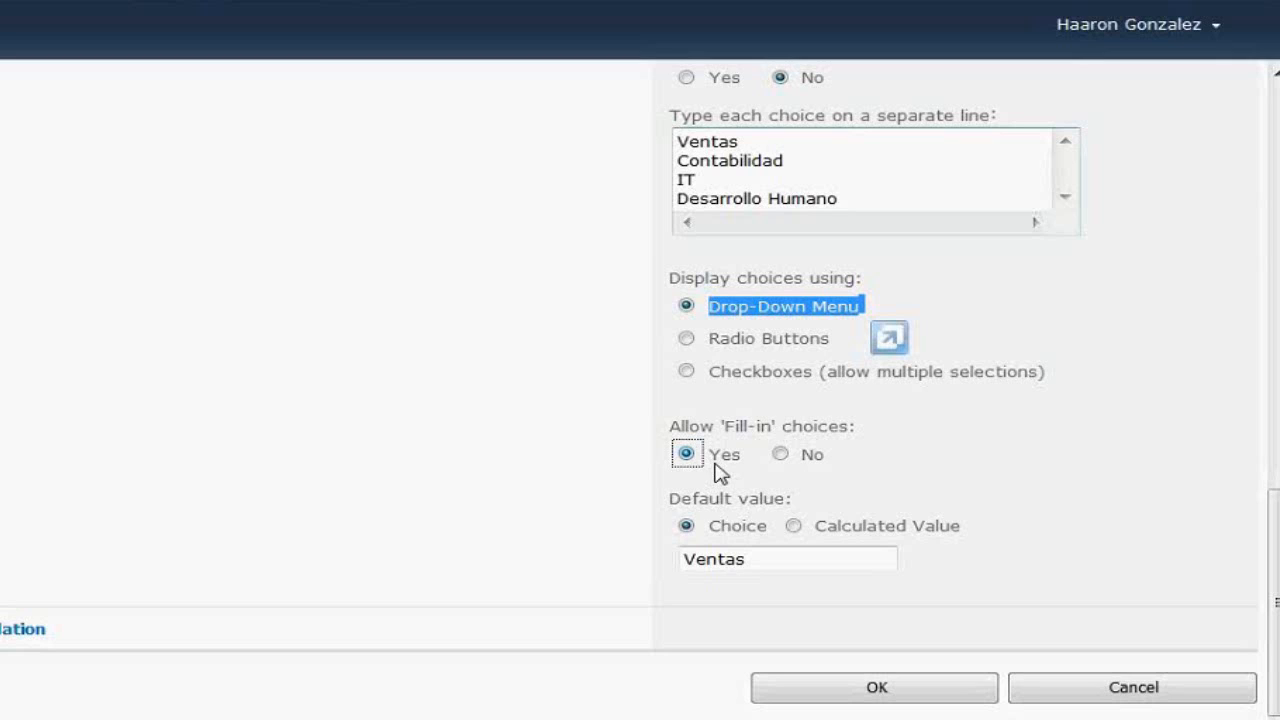
click(866, 308)
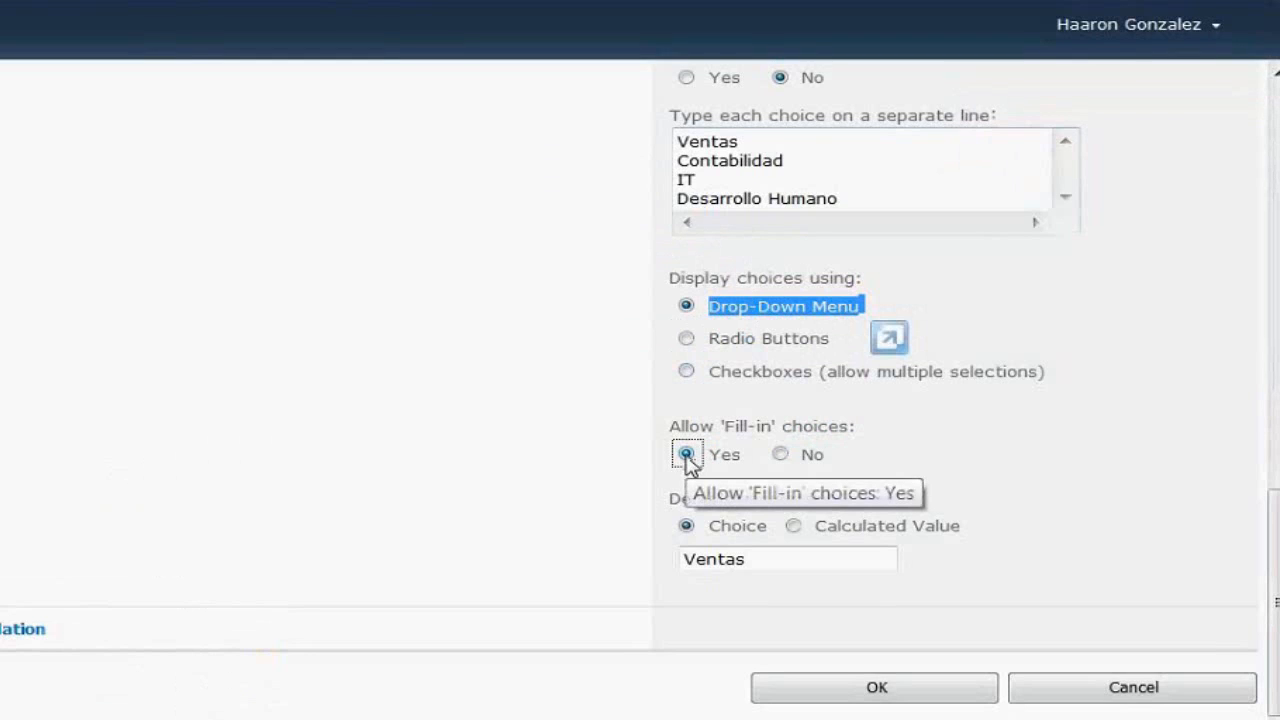
click(781, 455)
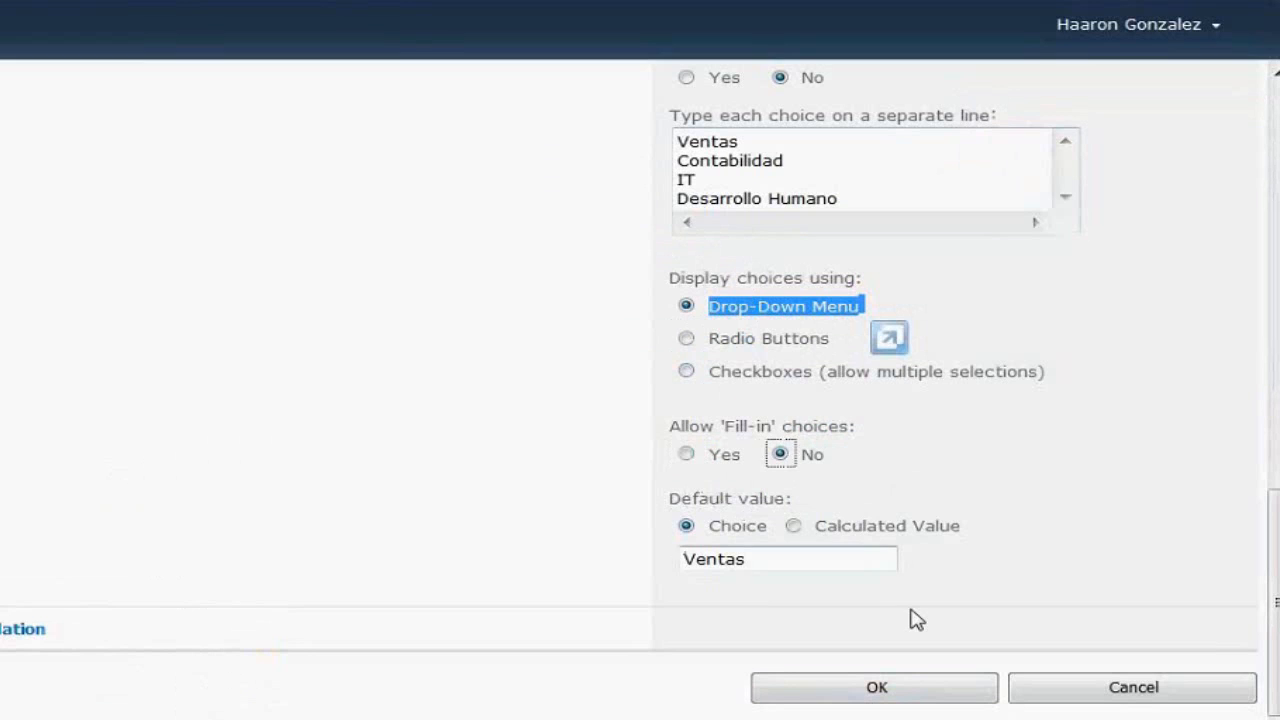
Save the Area Laboral column, then create a Custom List named 'Puestos'
click(890, 688)
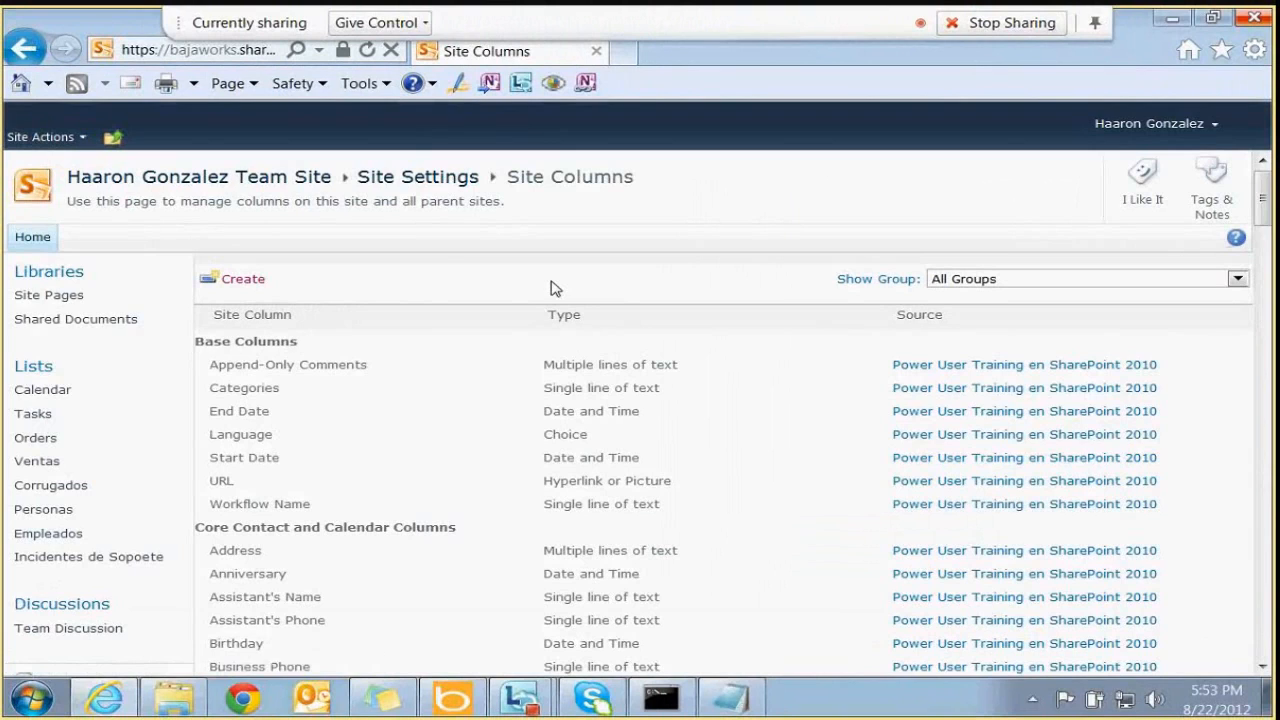
click(67, 137)
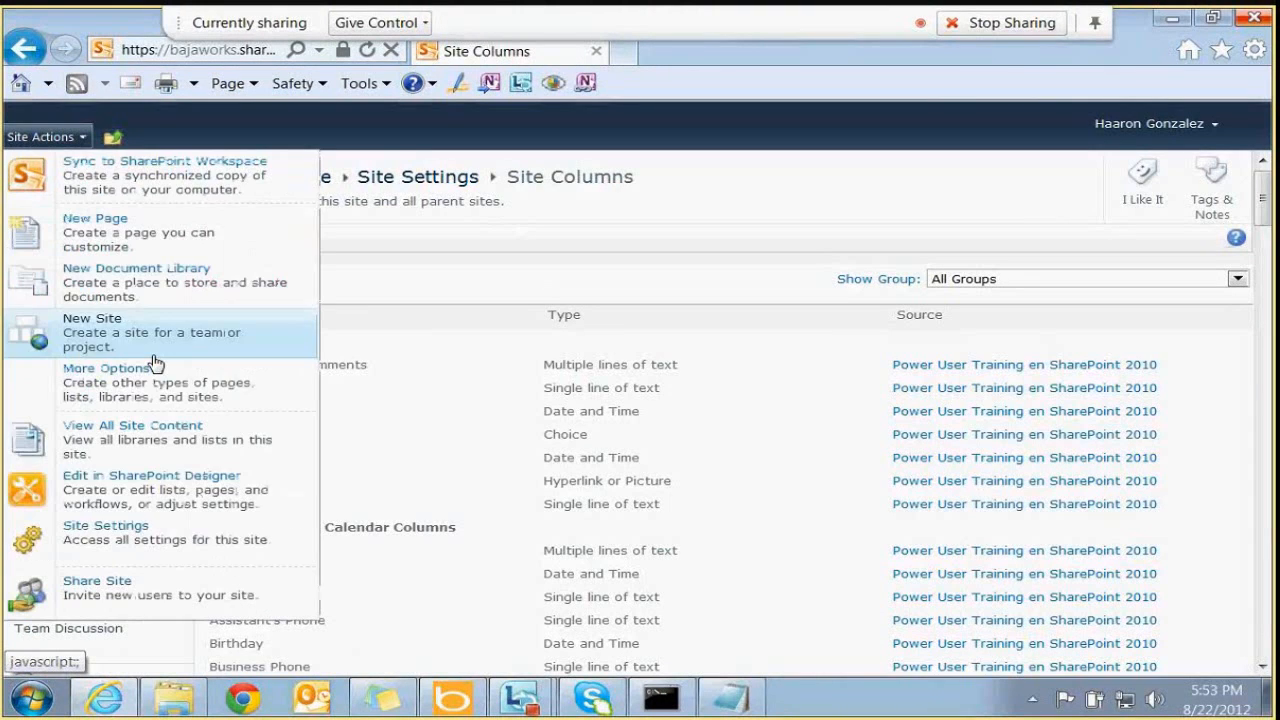
click(297, 392)
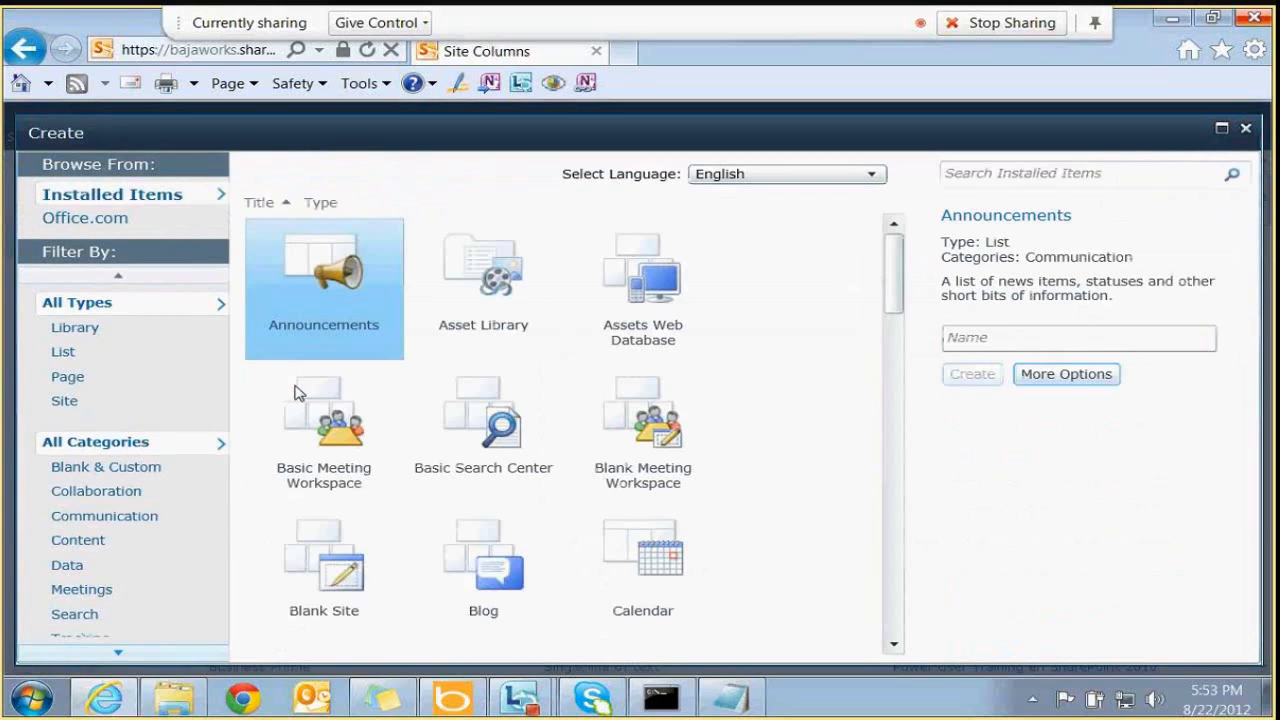
click(64, 351)
click(350, 460)
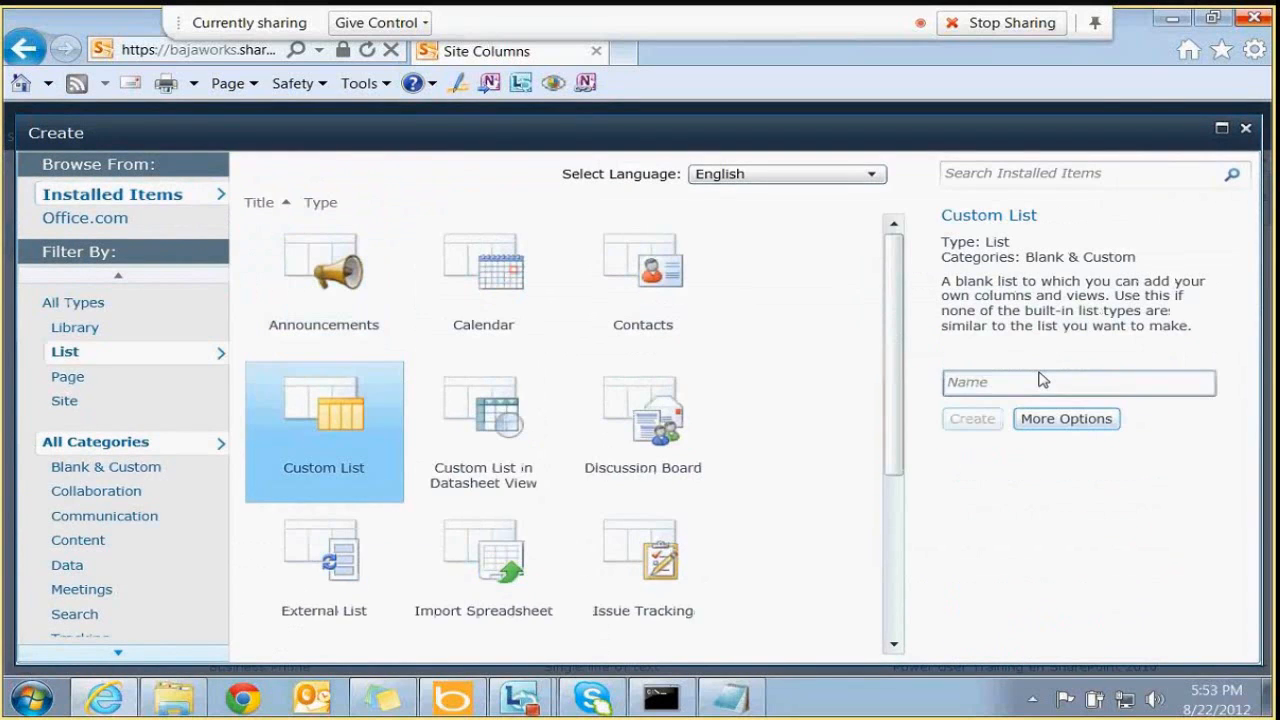
click(1001, 381)
text(Puestos)
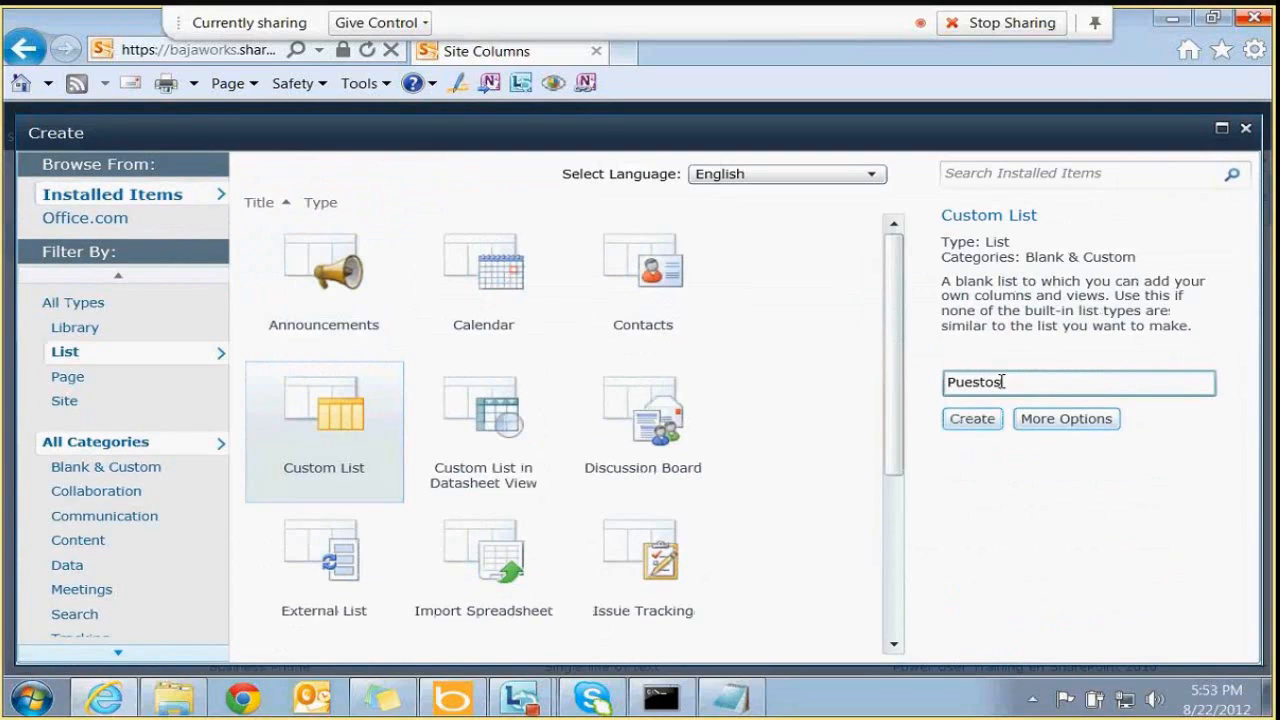
click(973, 418)
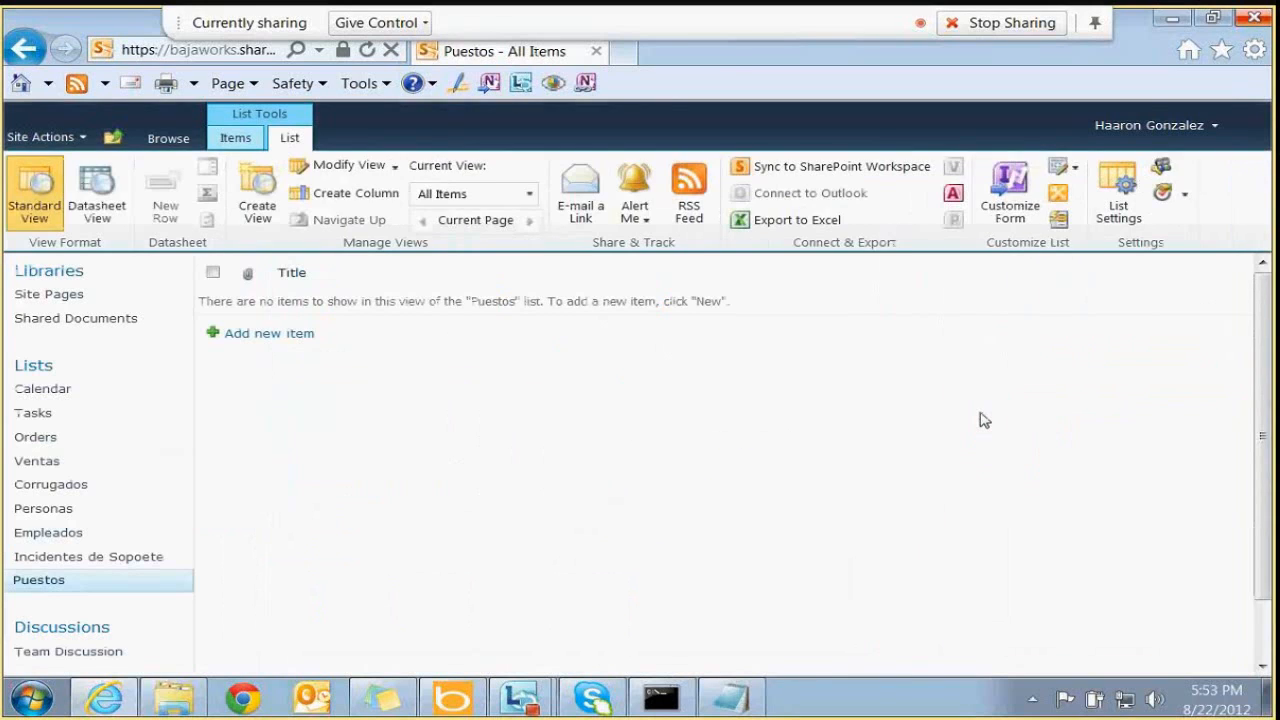
Add the Puestos items Soporte Tecnico, Analista de Sistemas and Contador
click(285, 338)
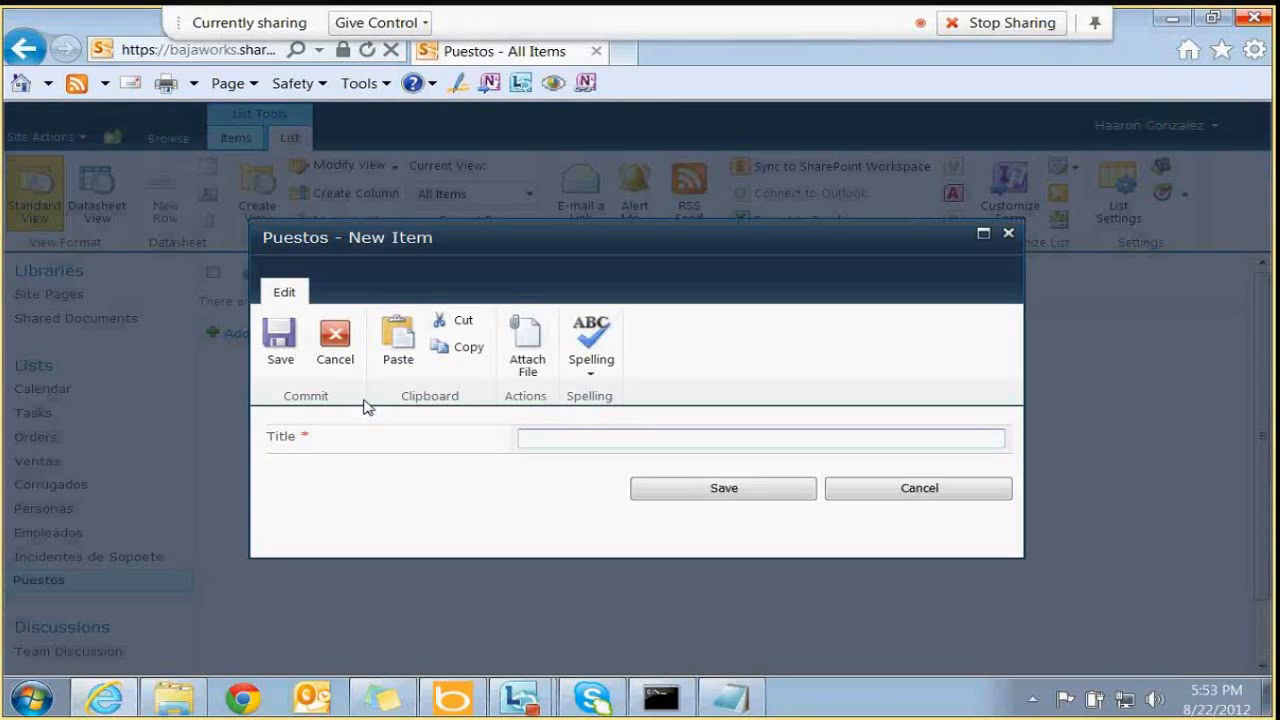
text(Soporte T)
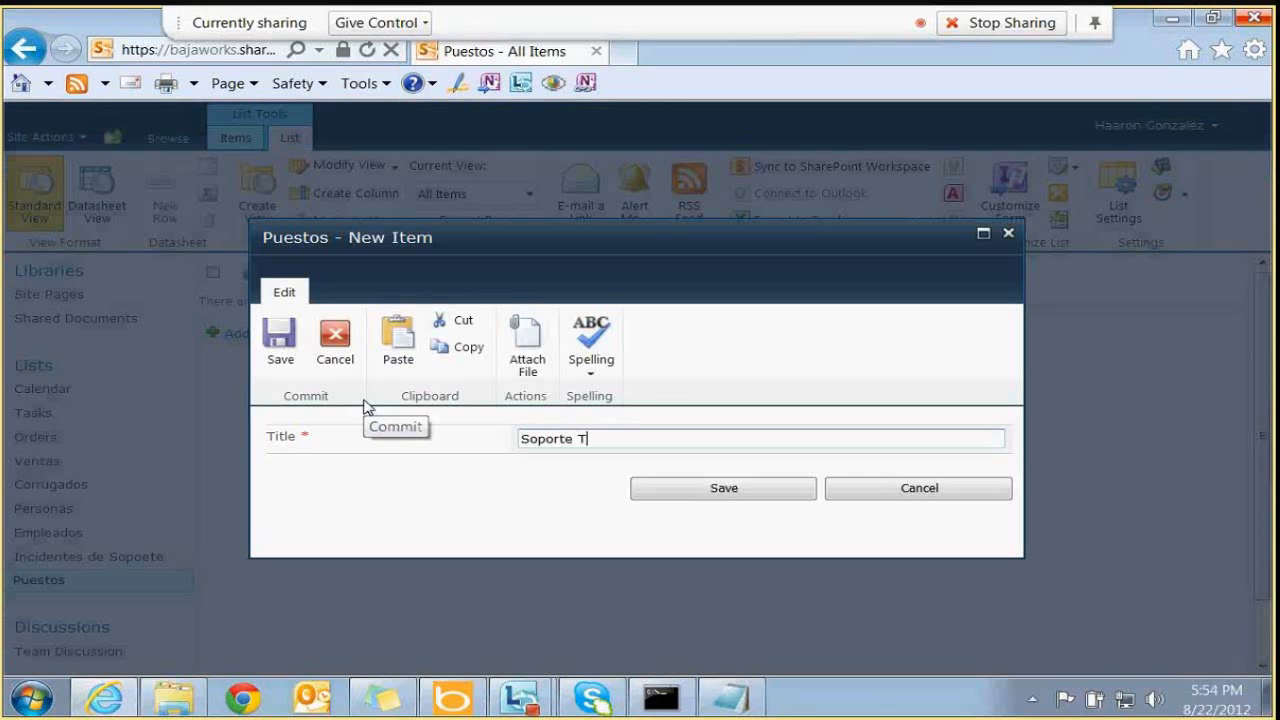
text(ecnico)
click(632, 487)
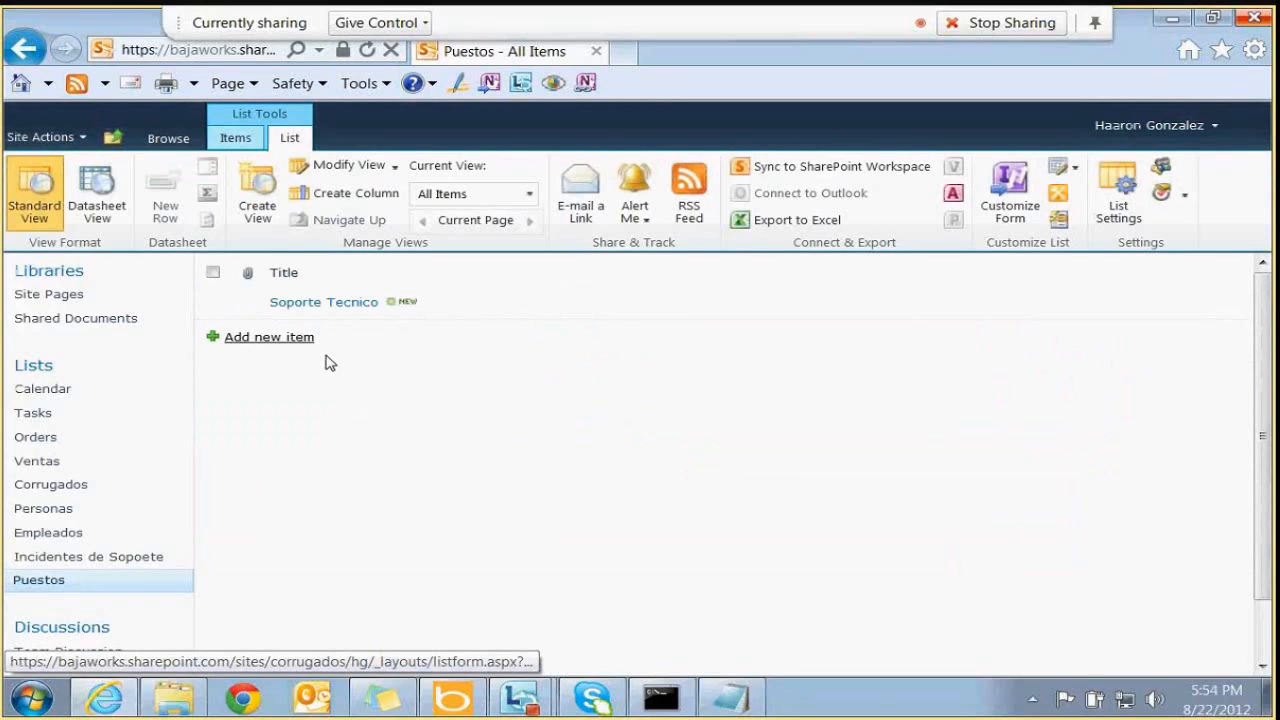
text(Analista de Si)
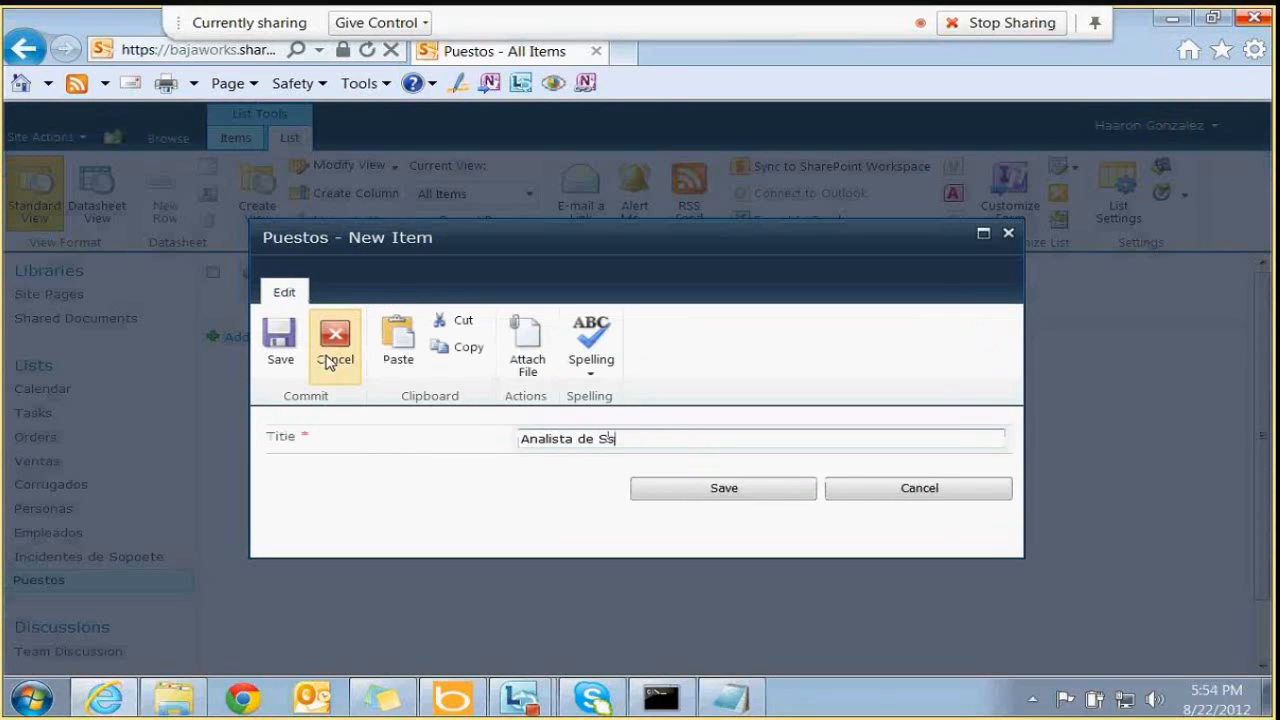
key(BackSpace)
text(istemas)
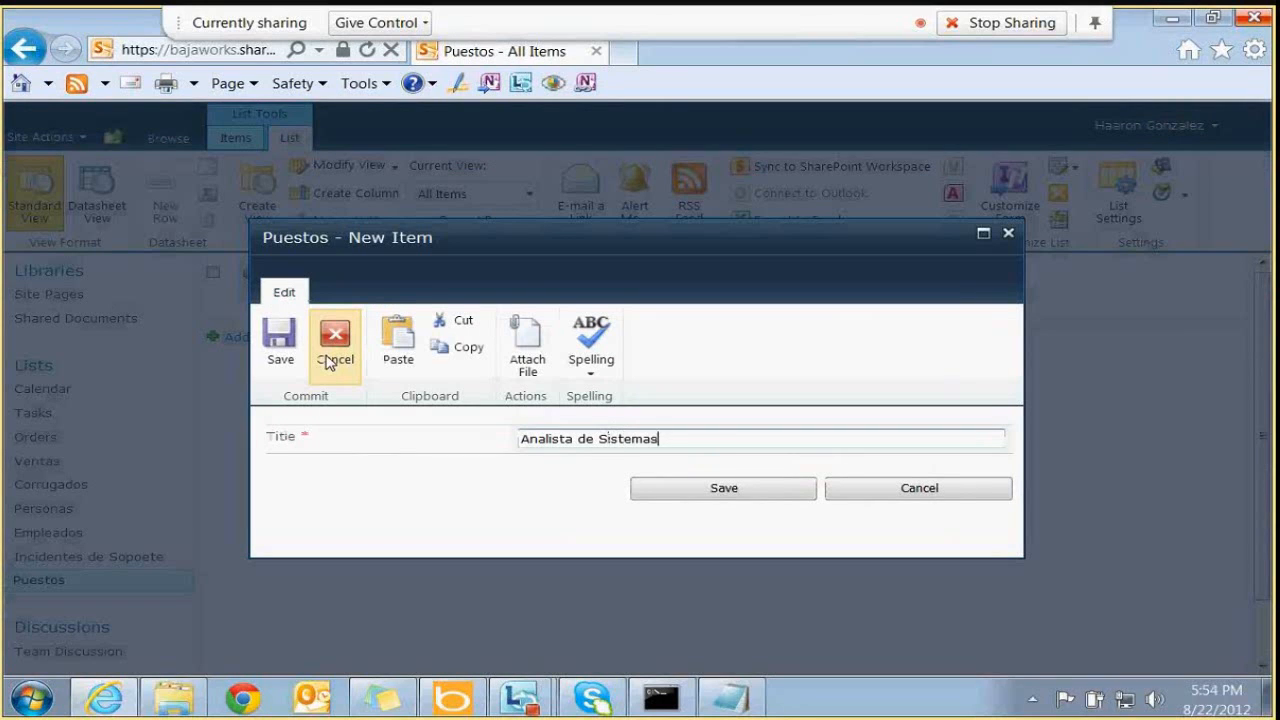
click(672, 495)
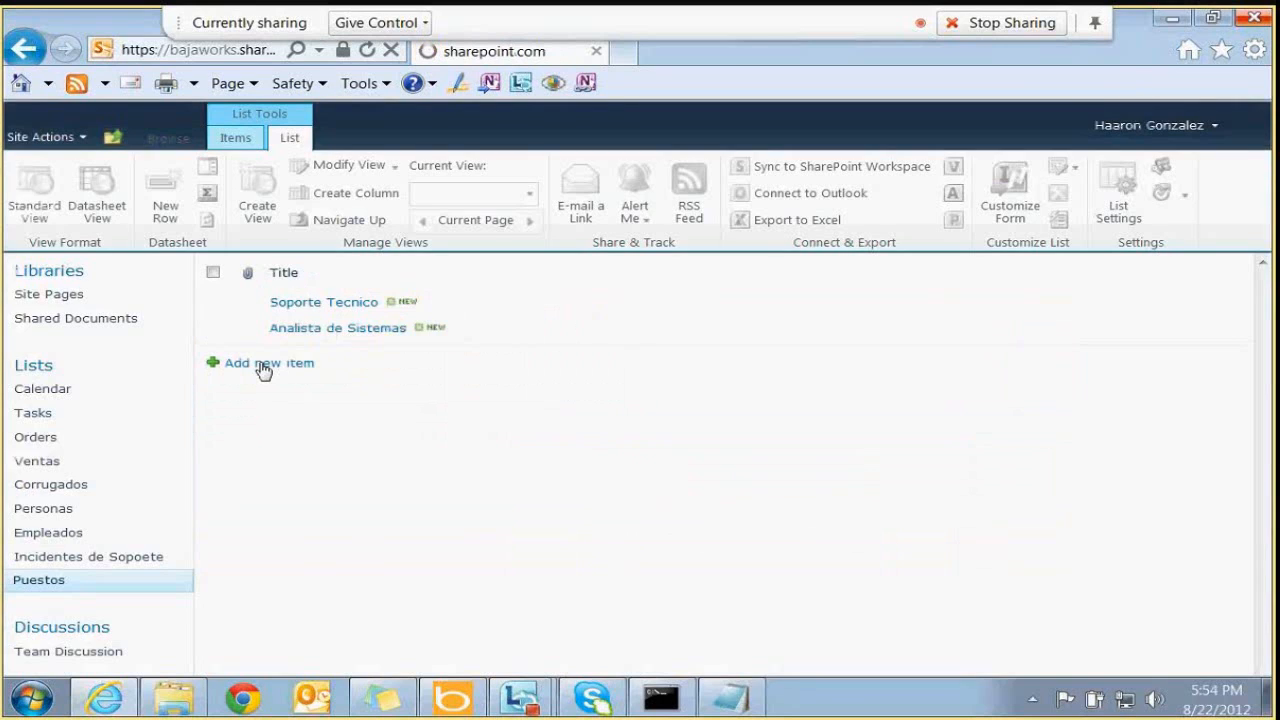
click(263, 365)
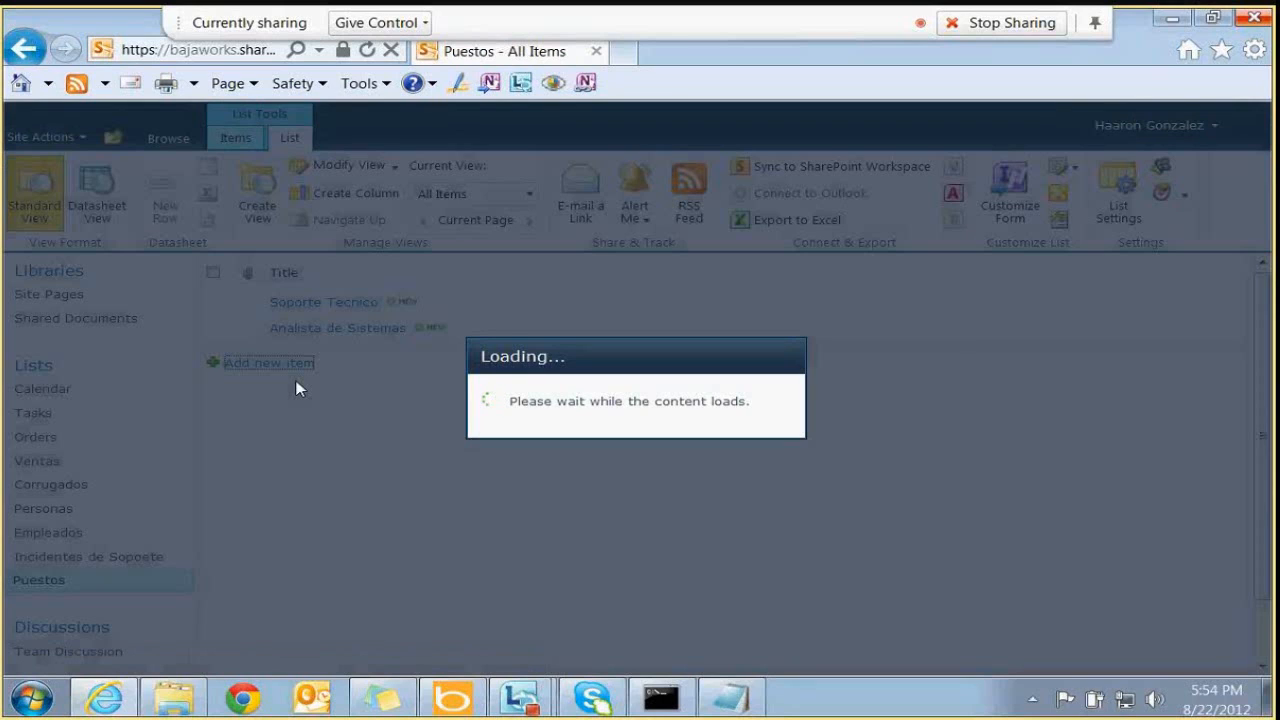
text(Contador)
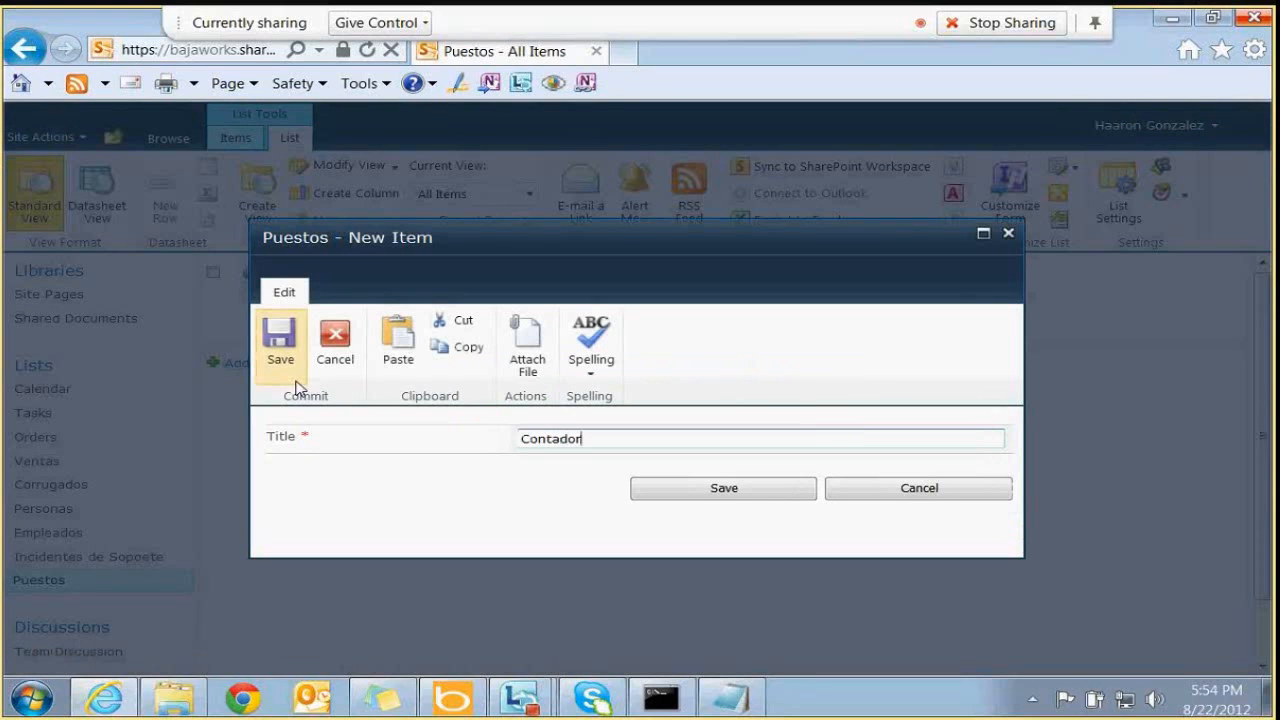
click(680, 490)
Add the items Auxiliar Administrativo and Jefe de Informatica
text(Auziliar)
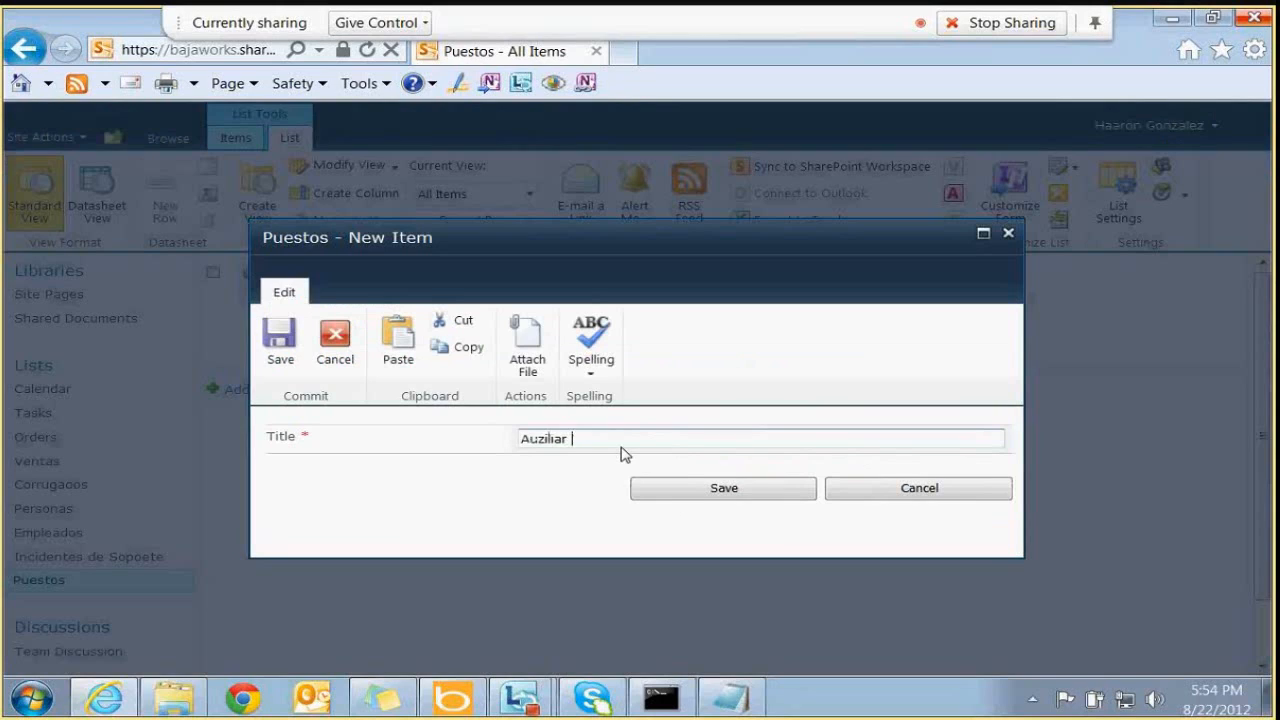
key(ctrl+a)
text(Auxiliar Administrativo)
click(674, 487)
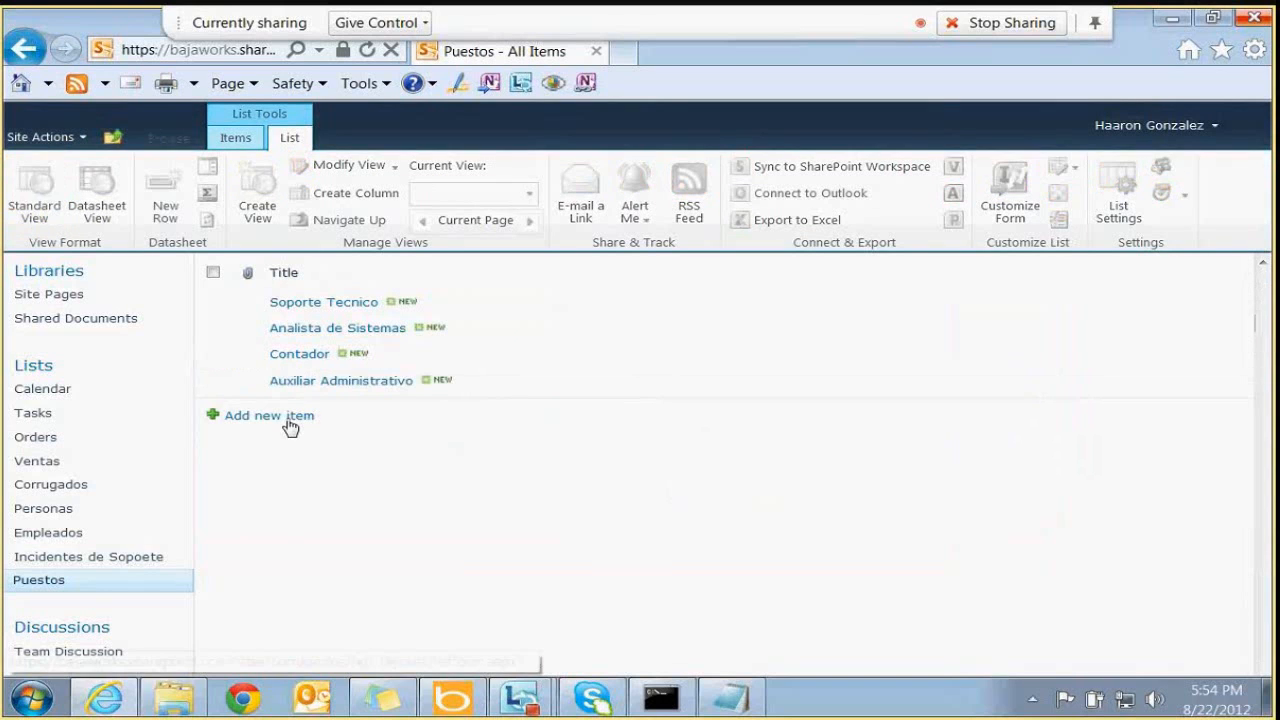
click(282, 415)
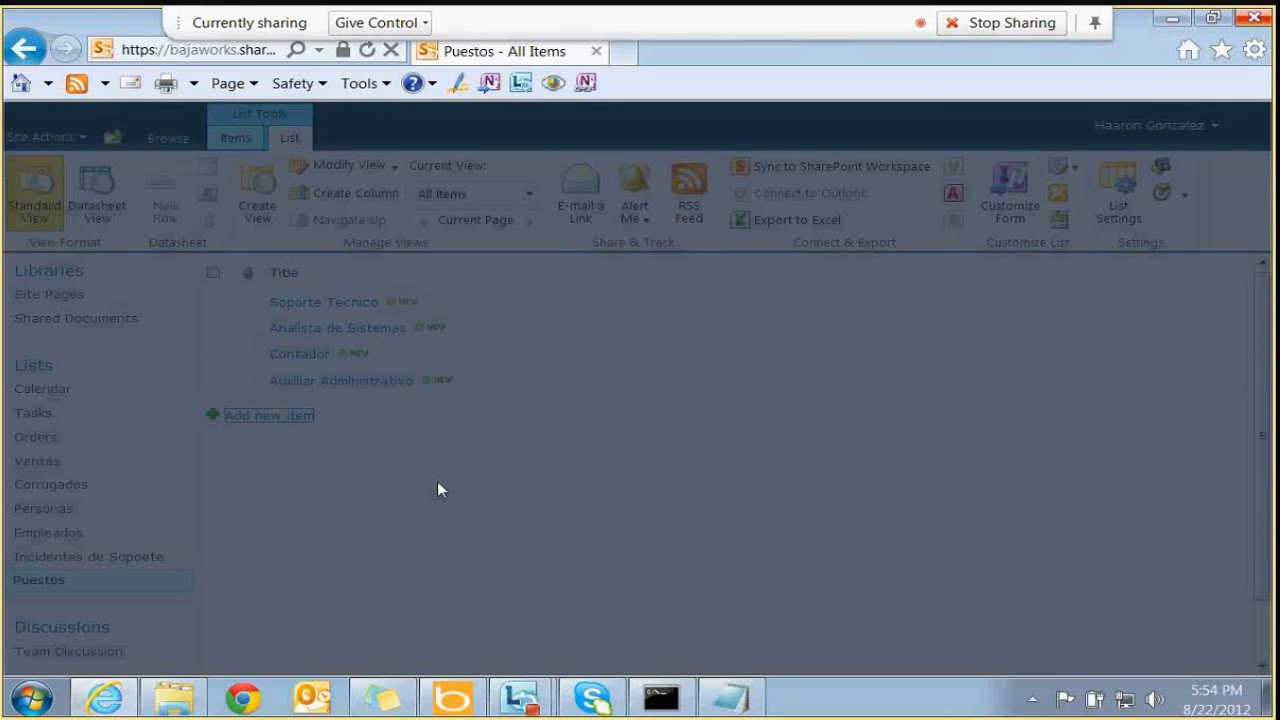
text(Jefe )
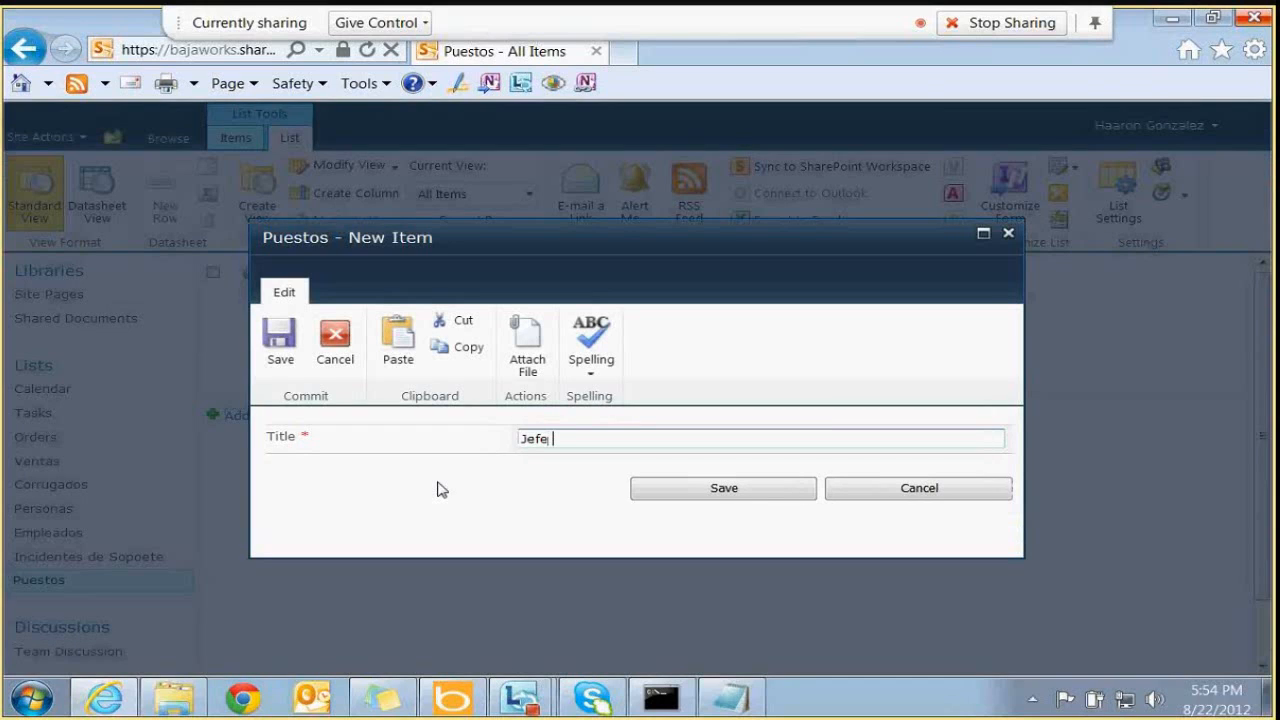
text(de Sis)
key(BackSpace)
key(BackSpace)
key(BackSpace)
text(Informatica)
click(724, 488)
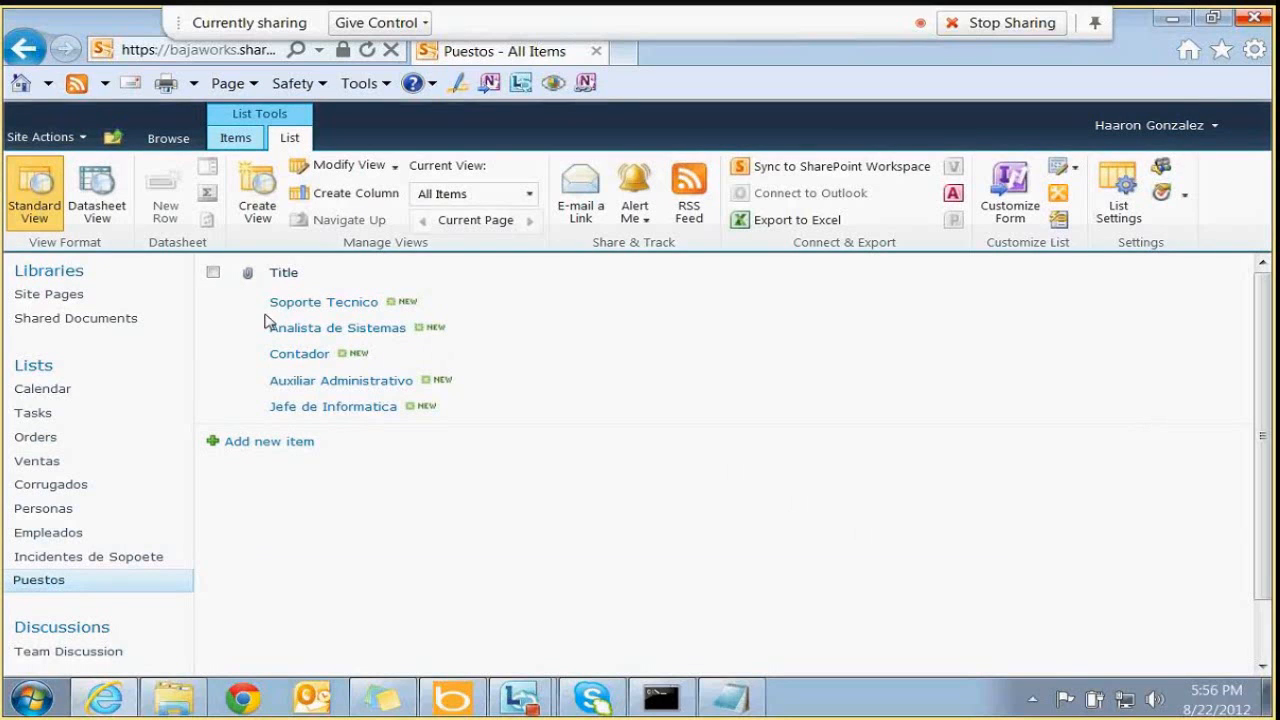
Go through Site Settings to the Site columns gallery and start a new column
click(50, 137)
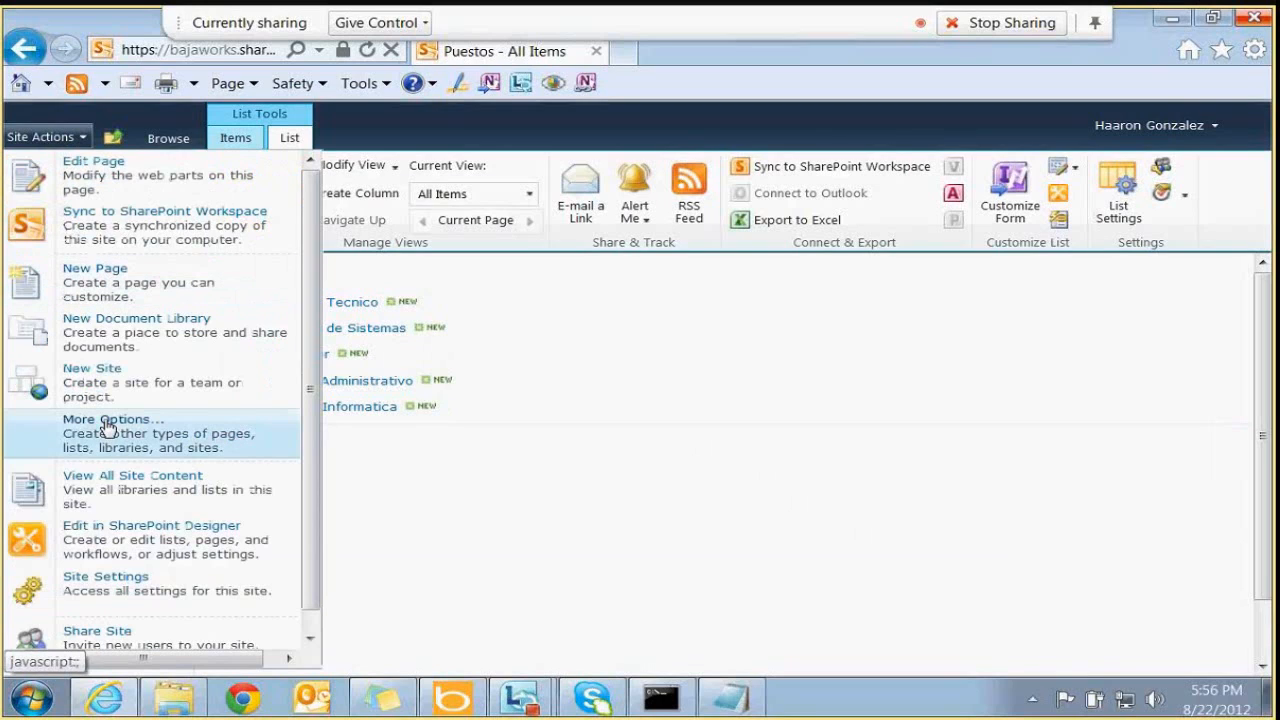
click(620, 519)
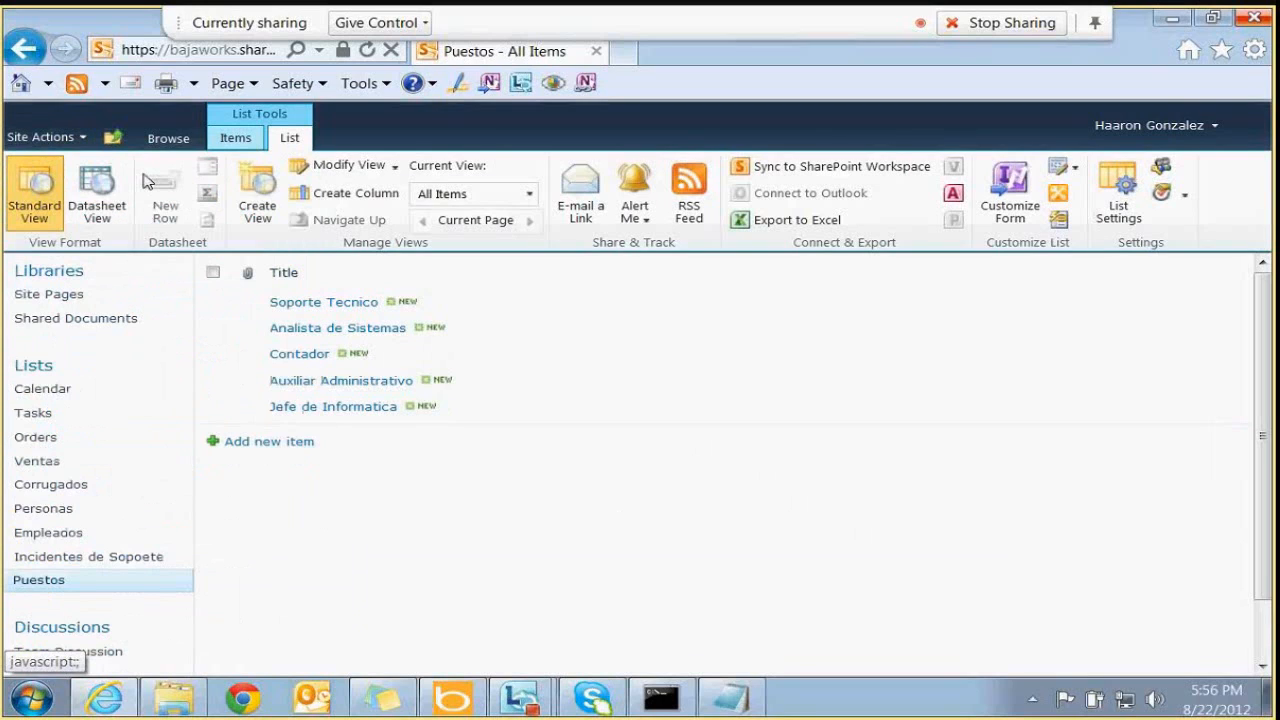
click(42, 137)
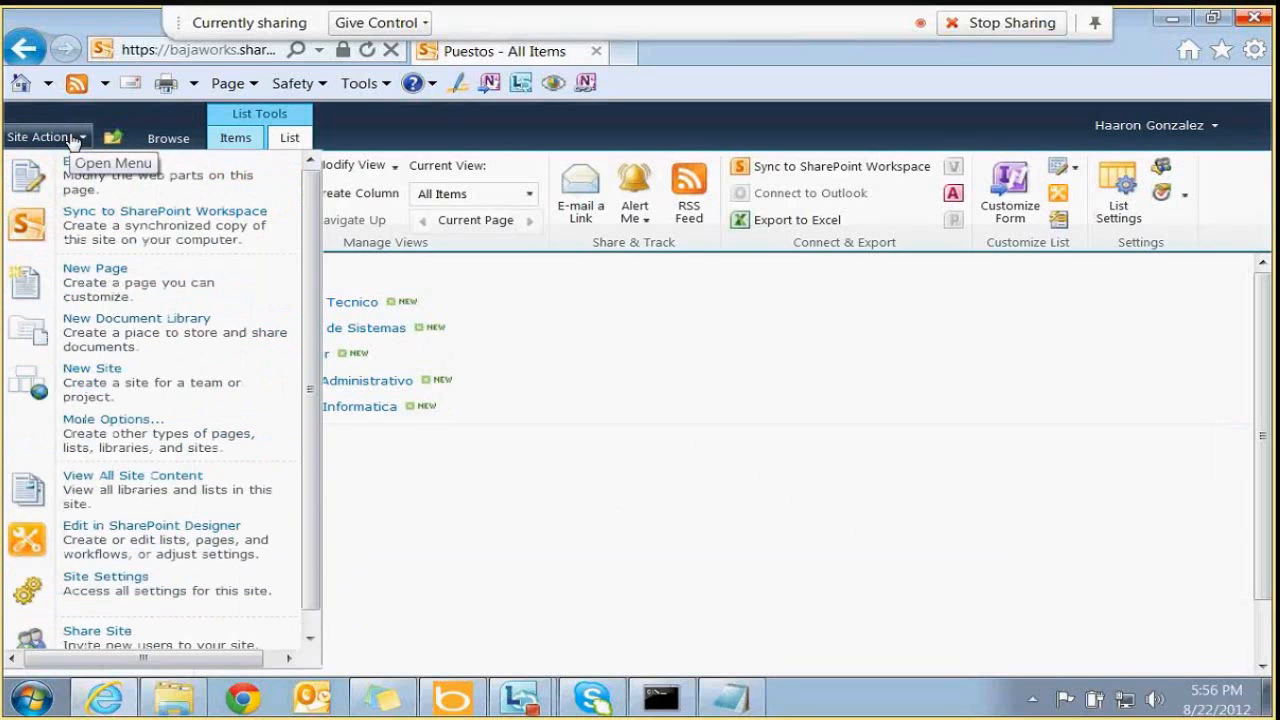
click(213, 592)
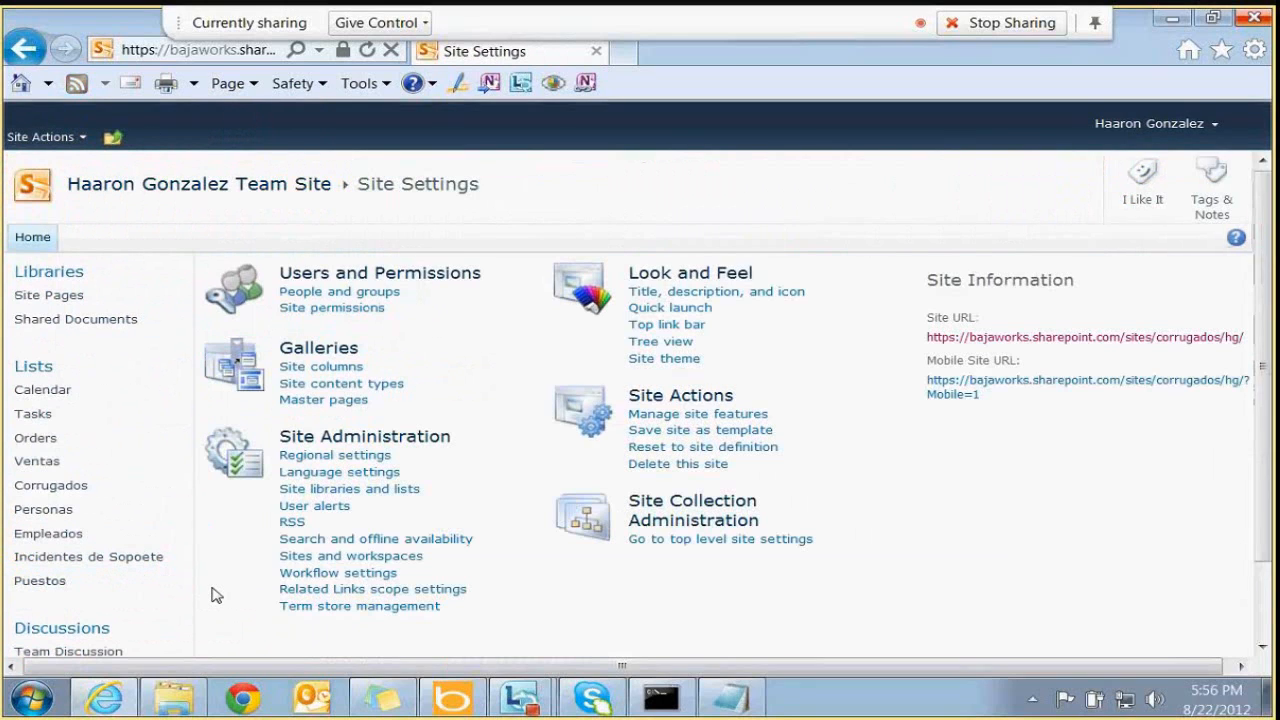
double_click(309, 347)
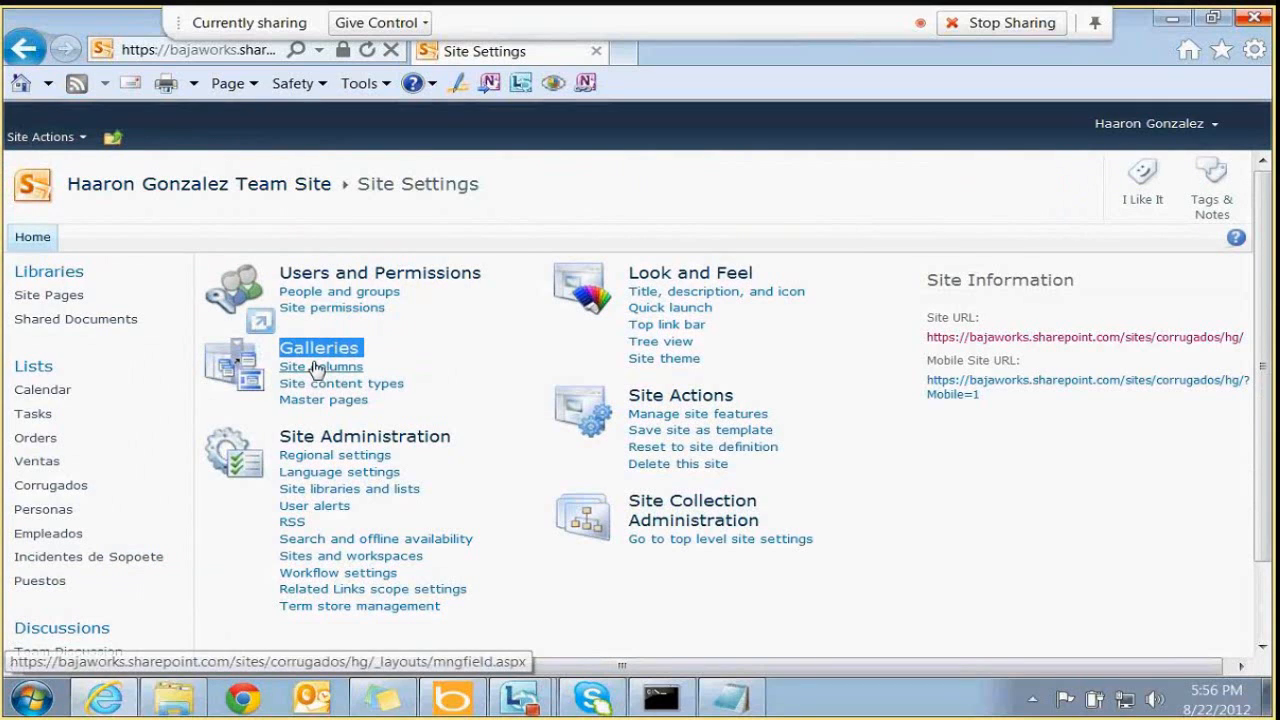
click(318, 369)
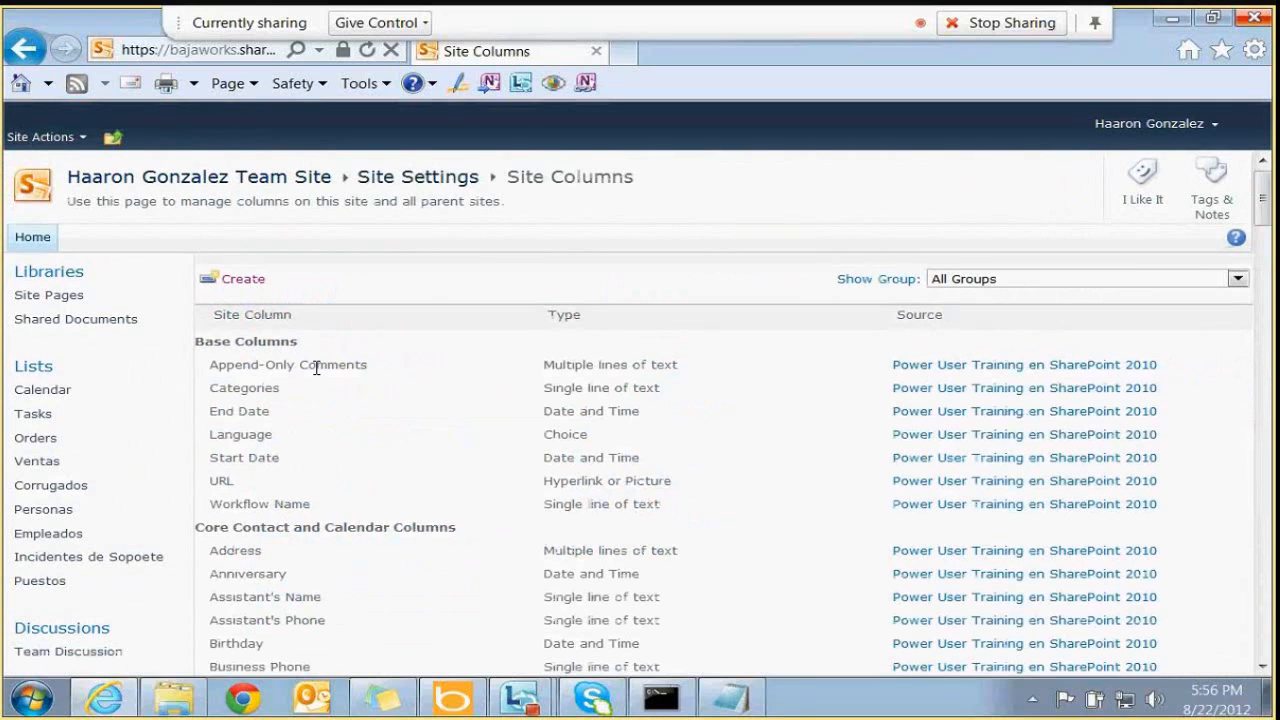
click(245, 280)
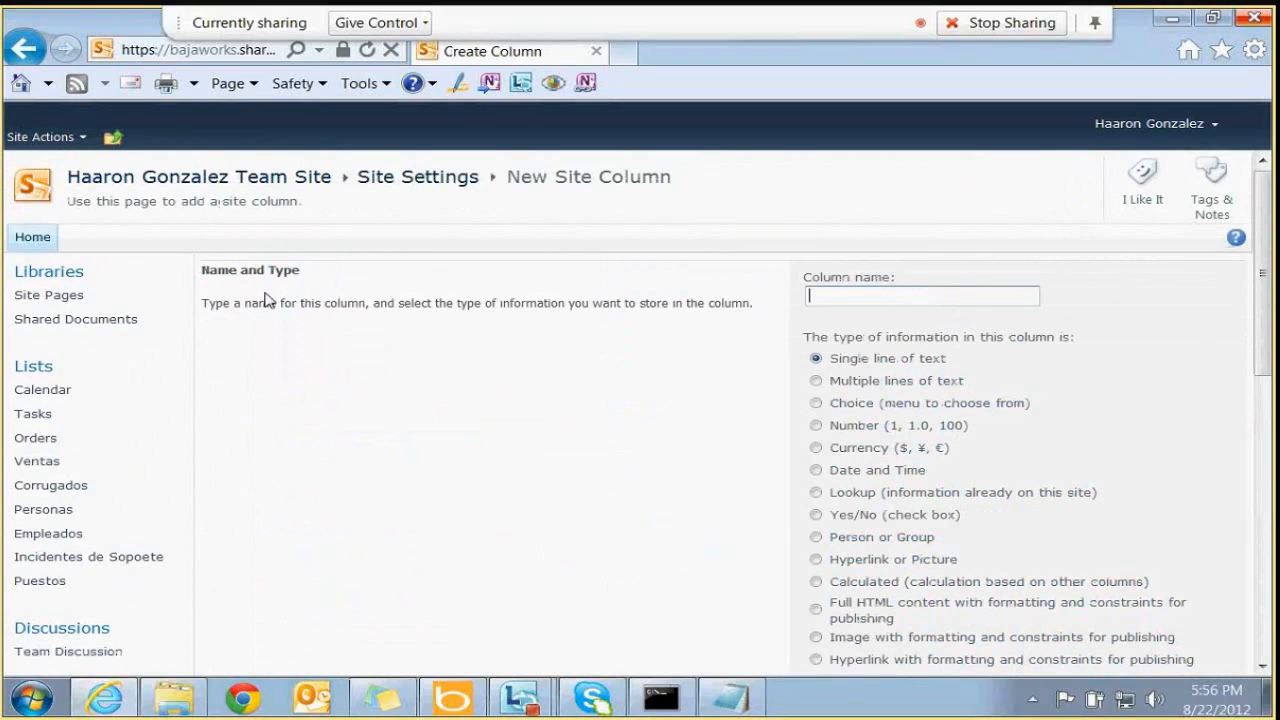
Name the new site column Puesto and make it a Lookup column
text(Puesto)
drag(1270, 250, 1265, 277)
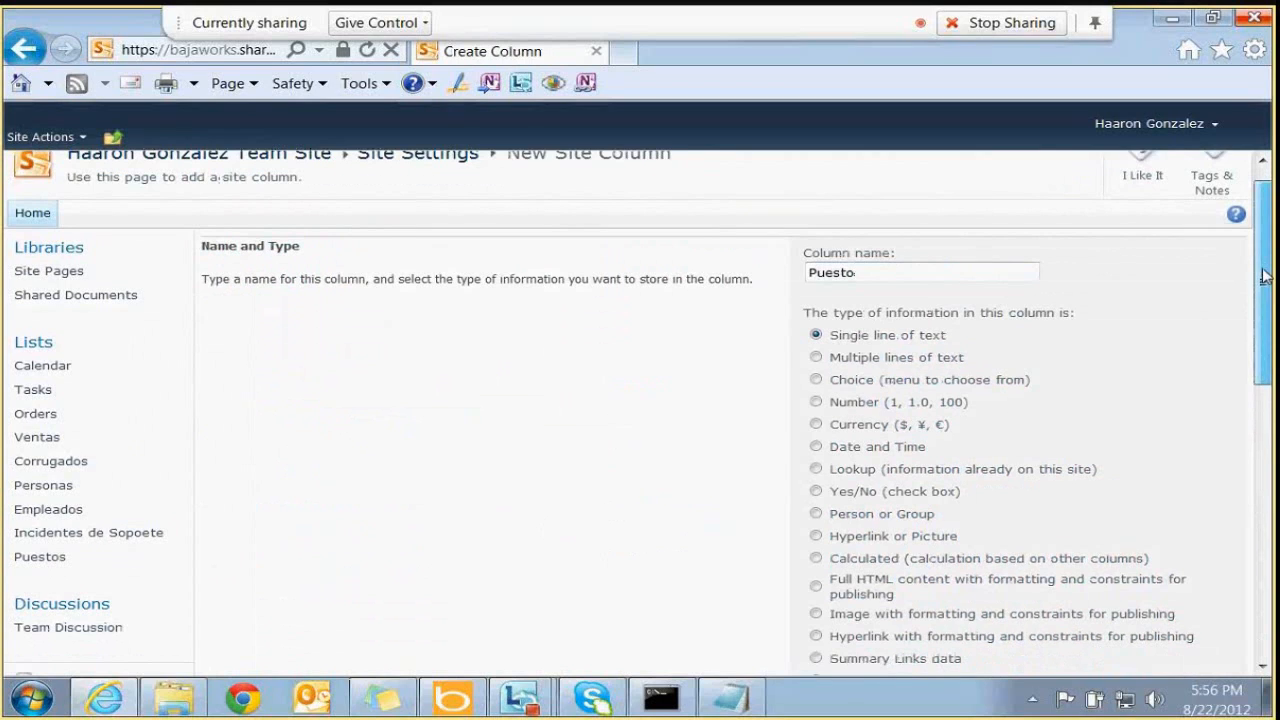
scroll(1265, 277, down, 1)
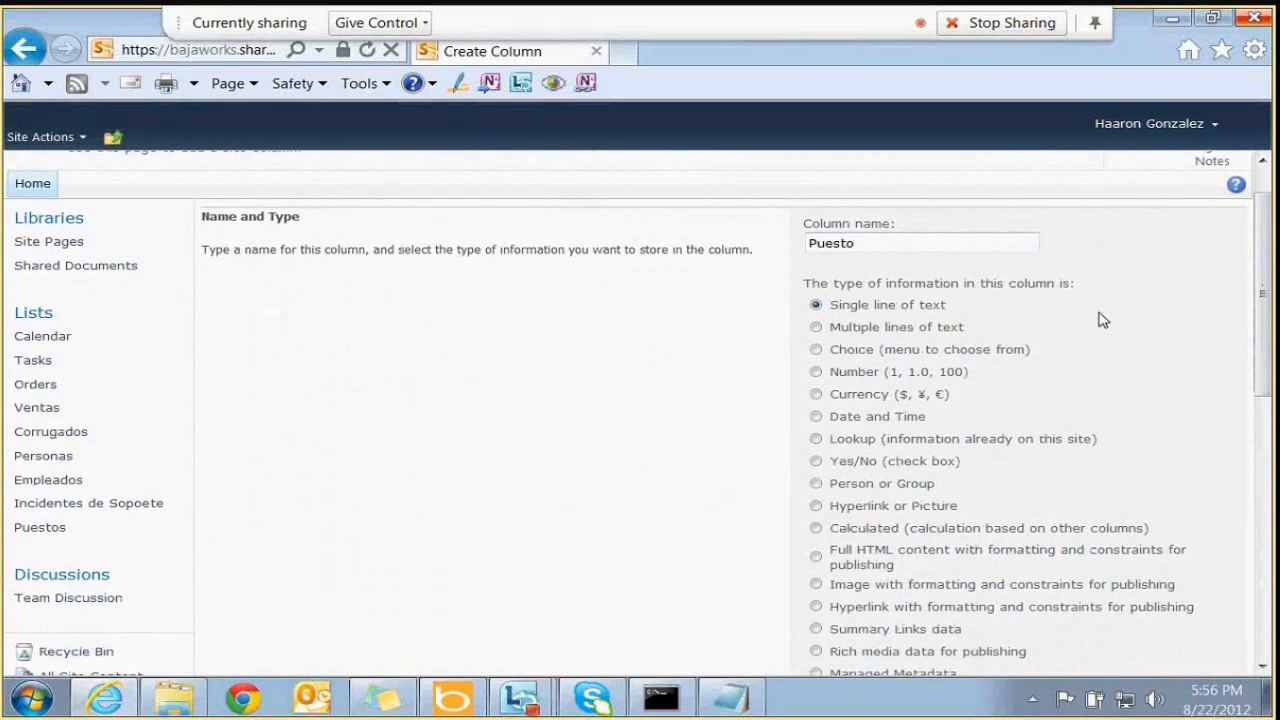
click(818, 442)
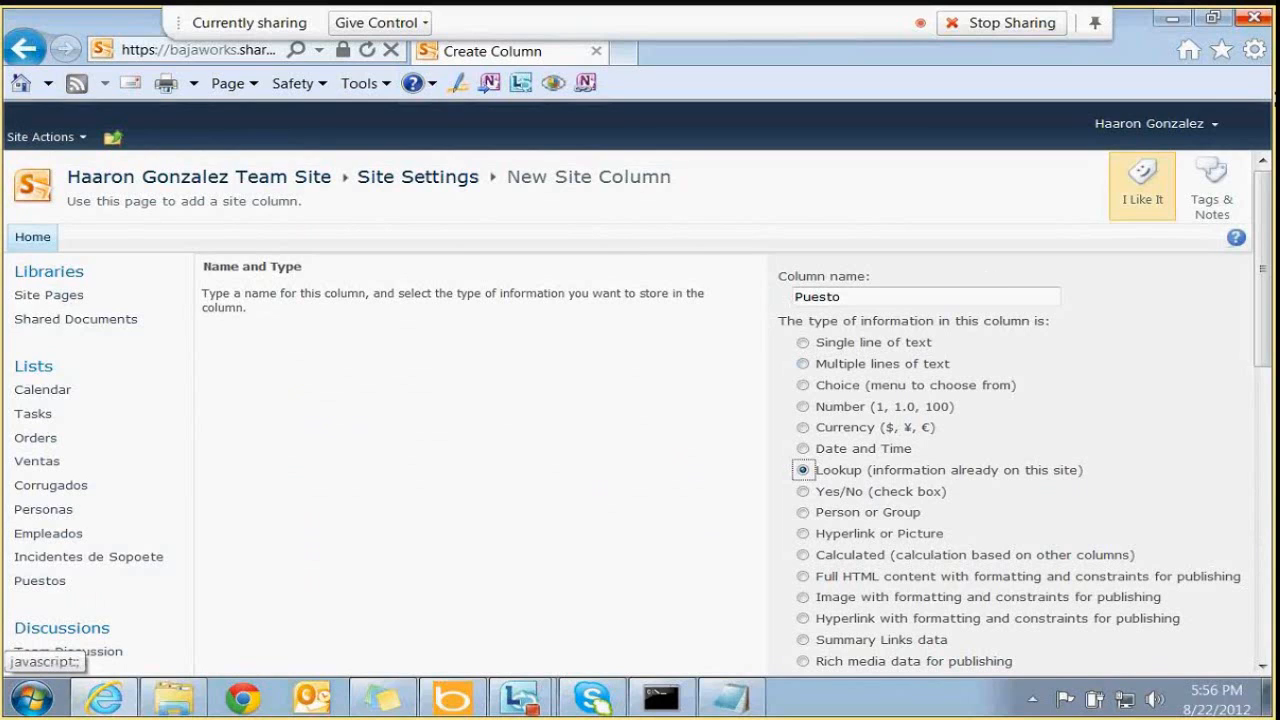
drag(1261, 245, 1257, 341)
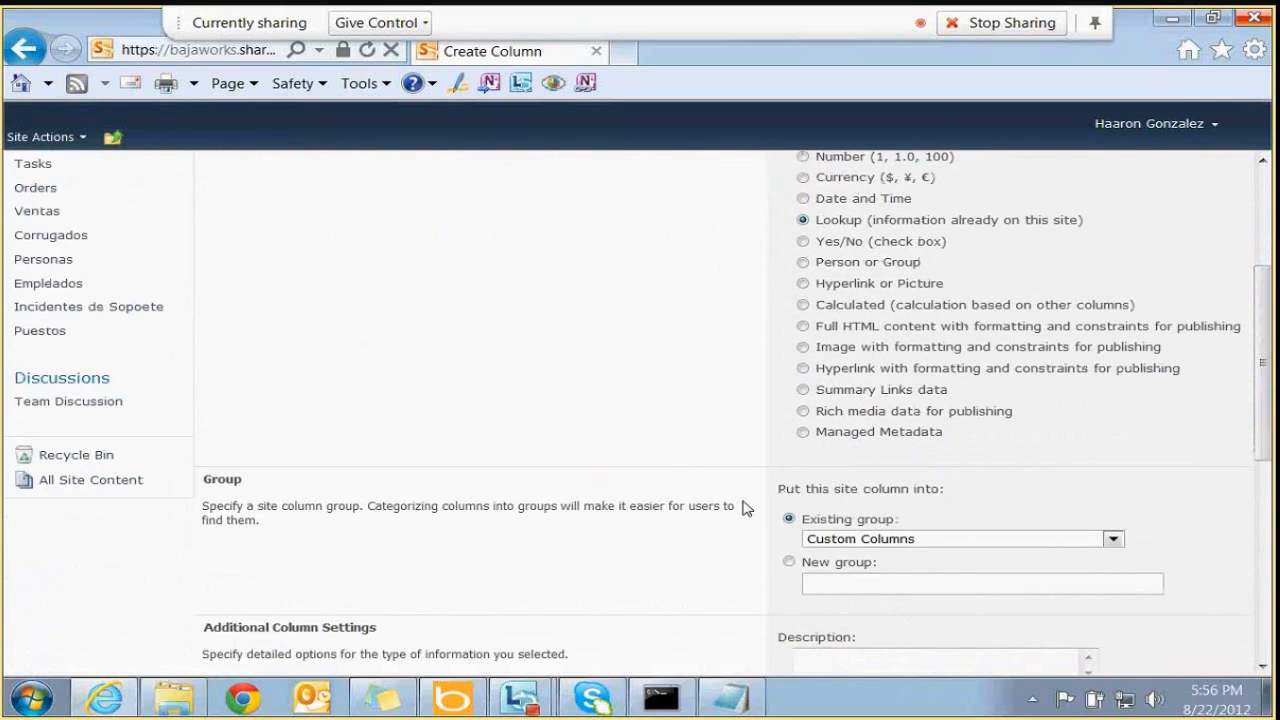
File the Puesto column under the existing Corrugados group
double_click(222, 479)
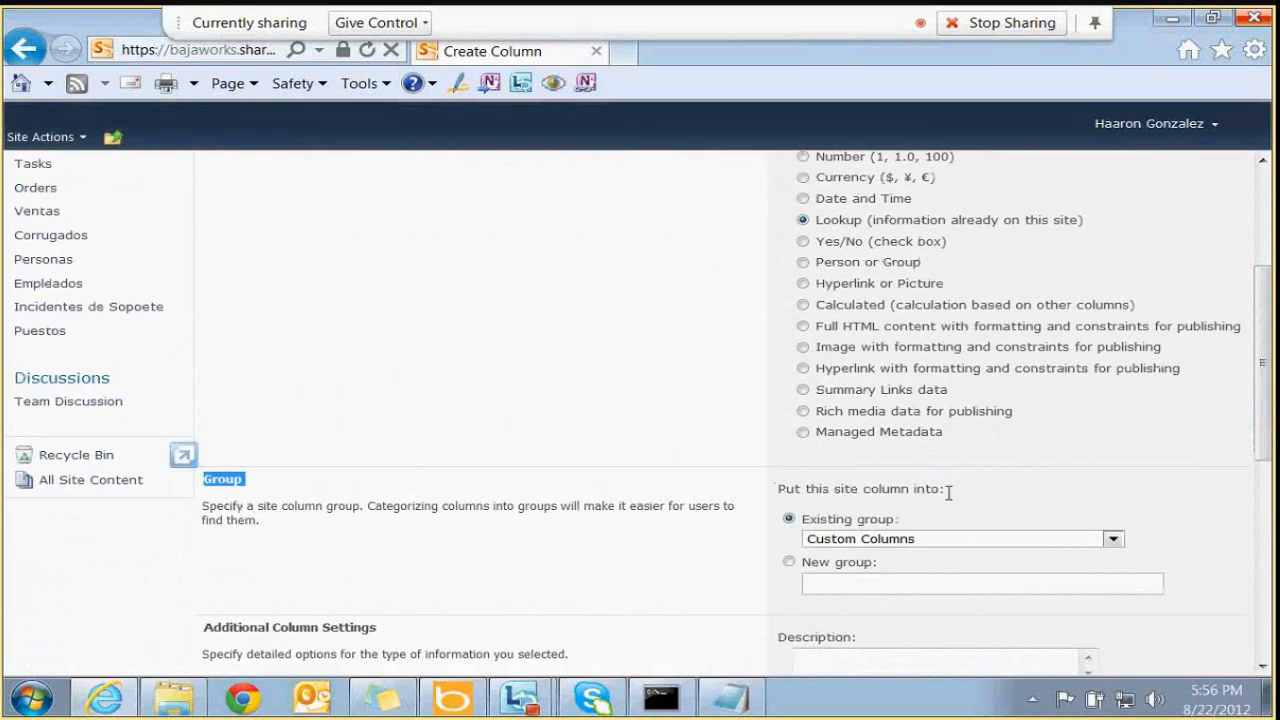
click(911, 540)
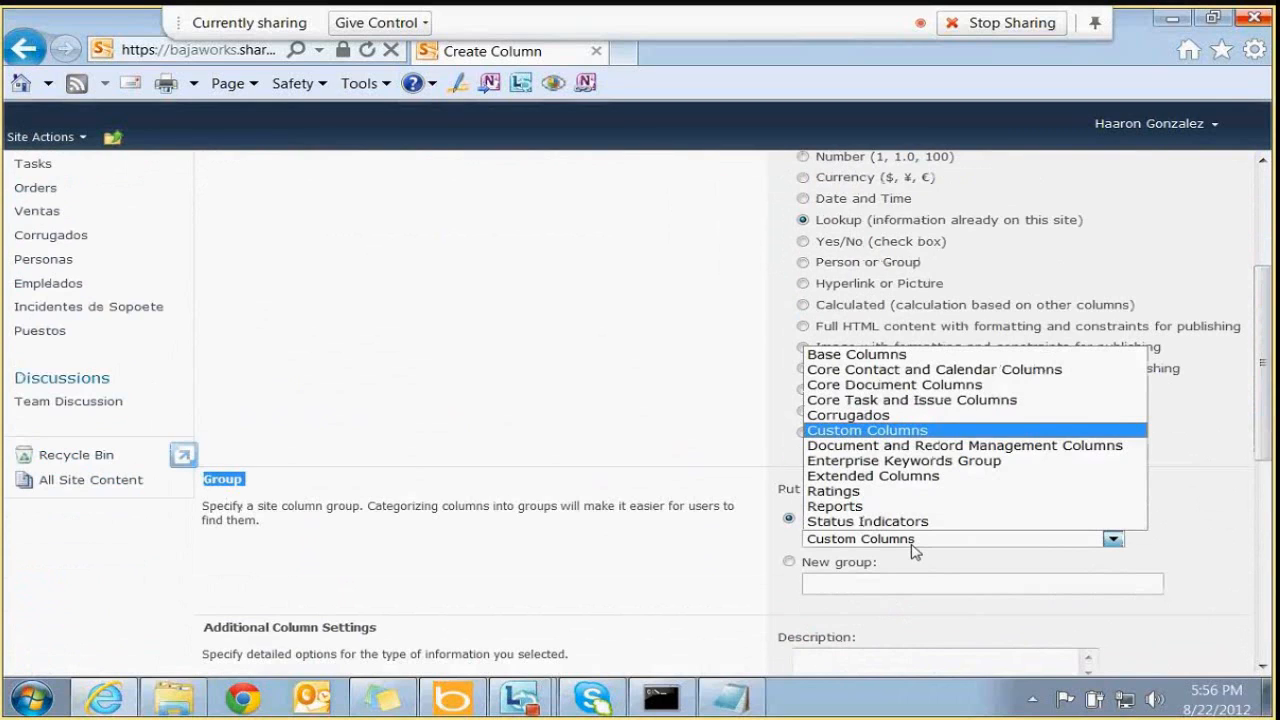
click(865, 416)
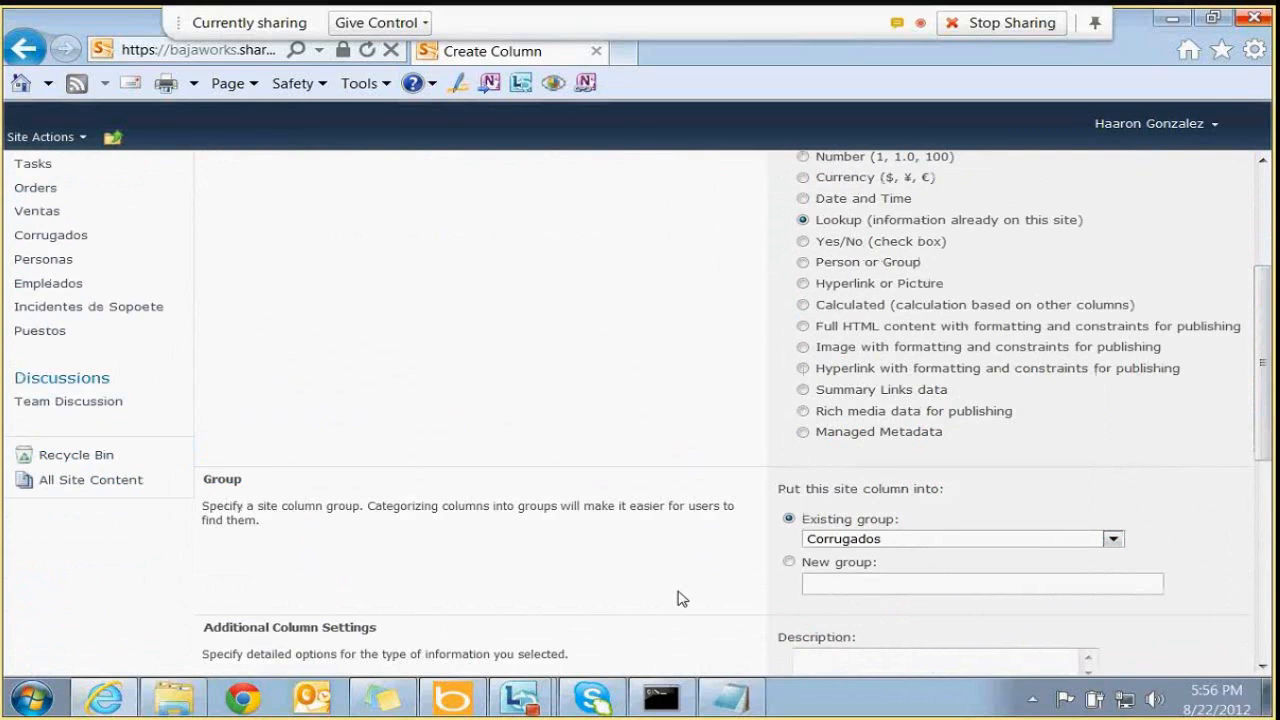
scroll(677, 598, down, 1)
scroll(677, 598, down, 2)
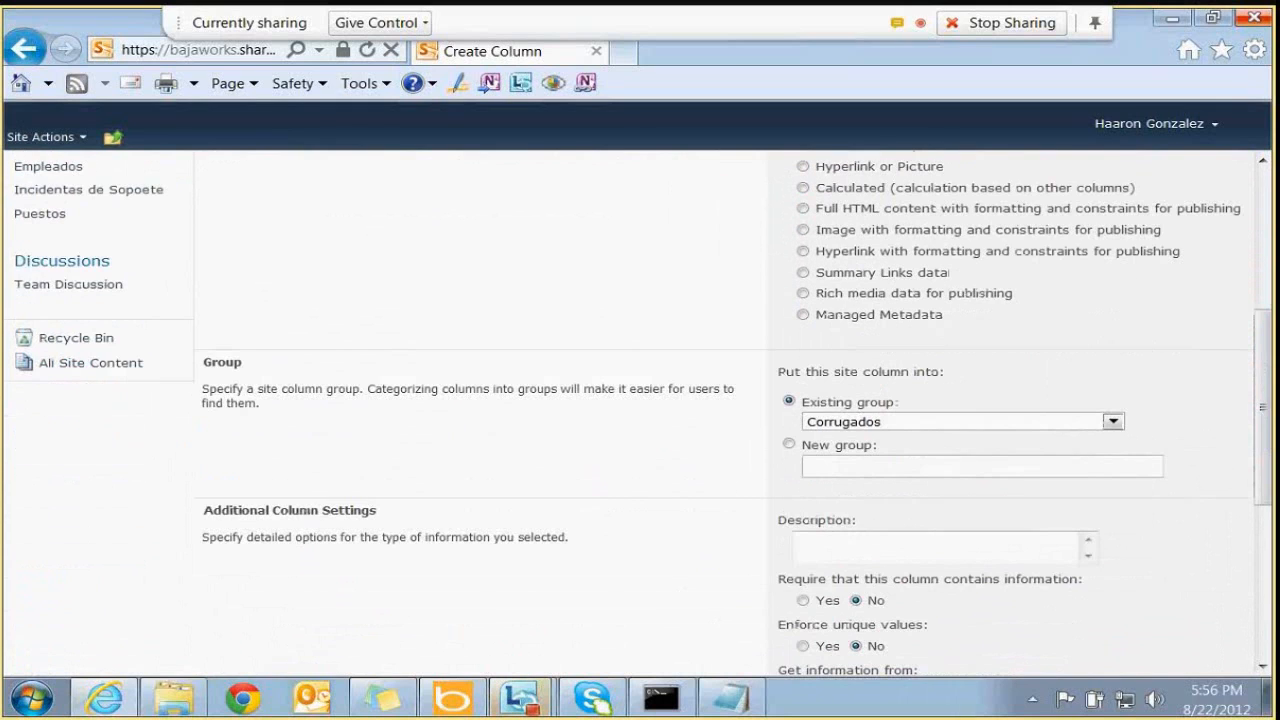
mouse_move(520, 697)
click(570, 651)
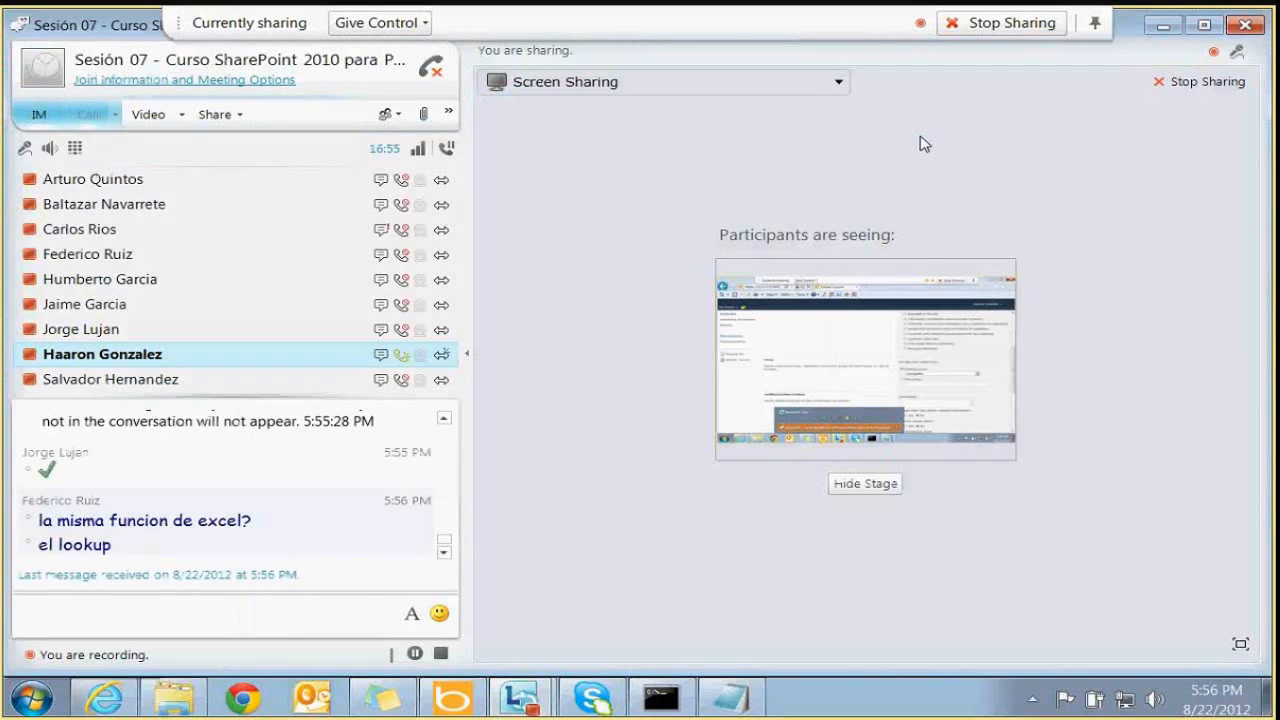
click(1172, 19)
Make the lookup pull the Title field from the Puestos list
drag(1263, 420, 1268, 486)
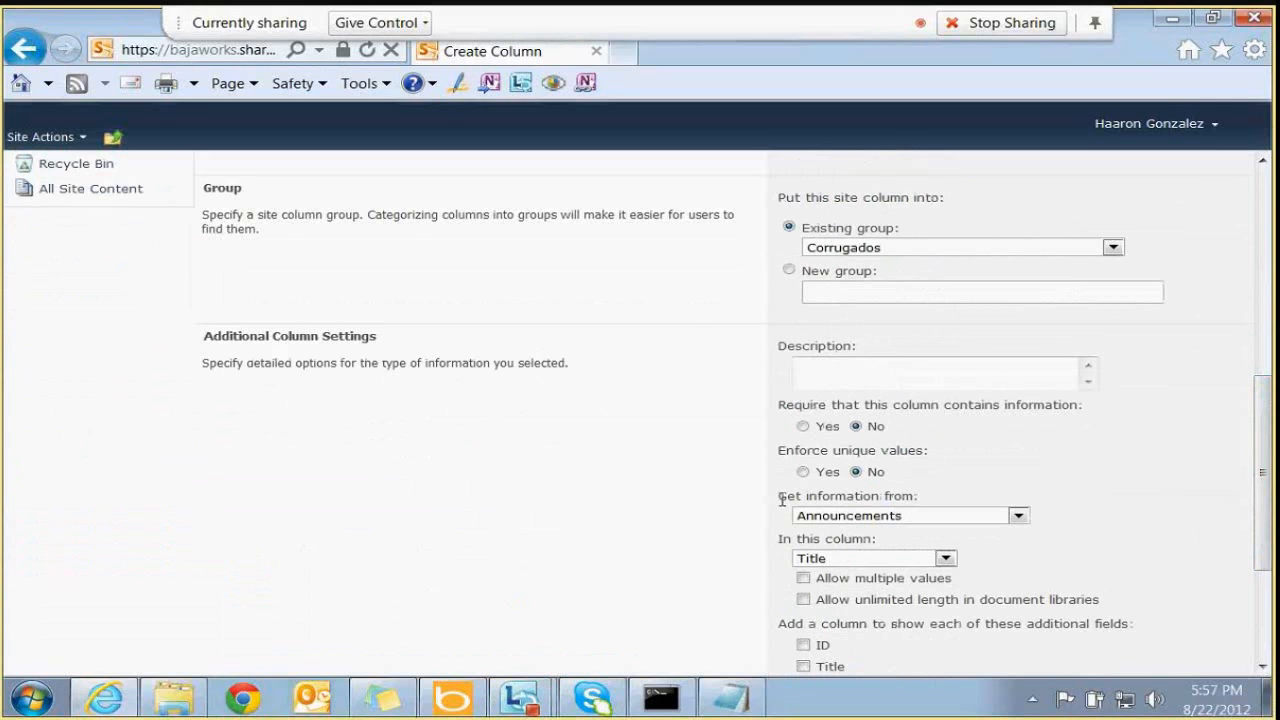
drag(782, 500, 977, 508)
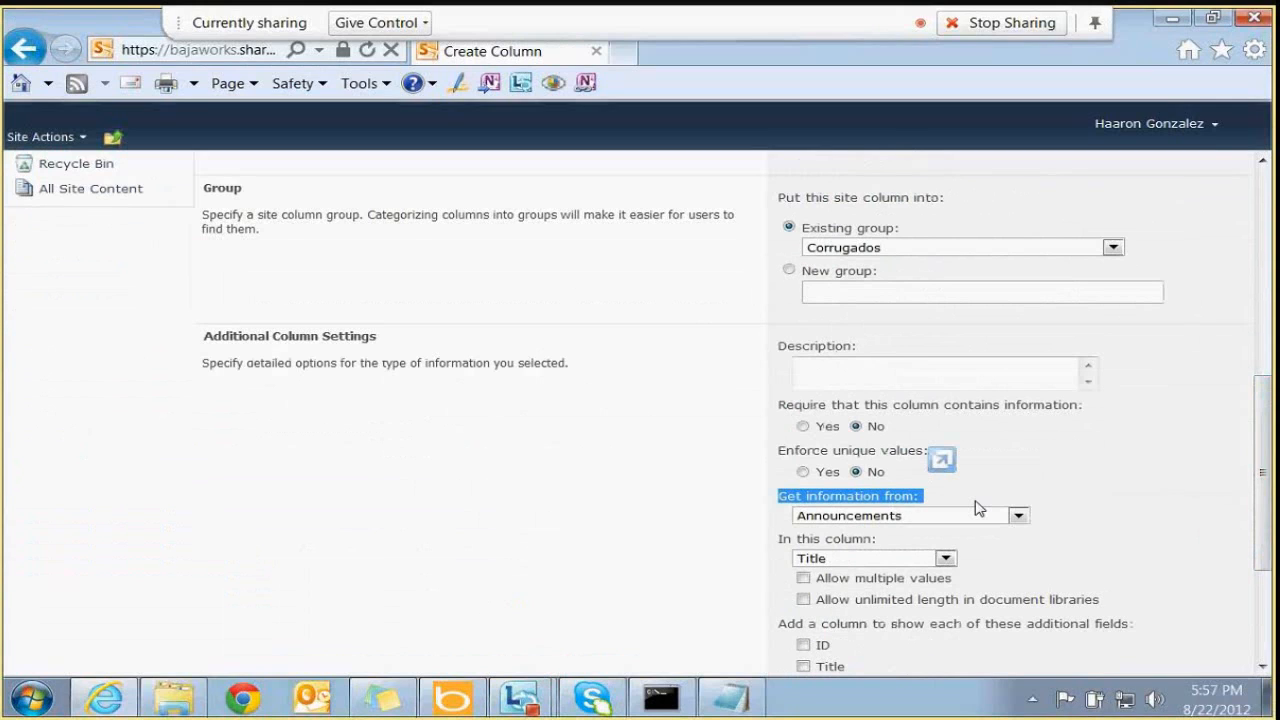
click(1018, 515)
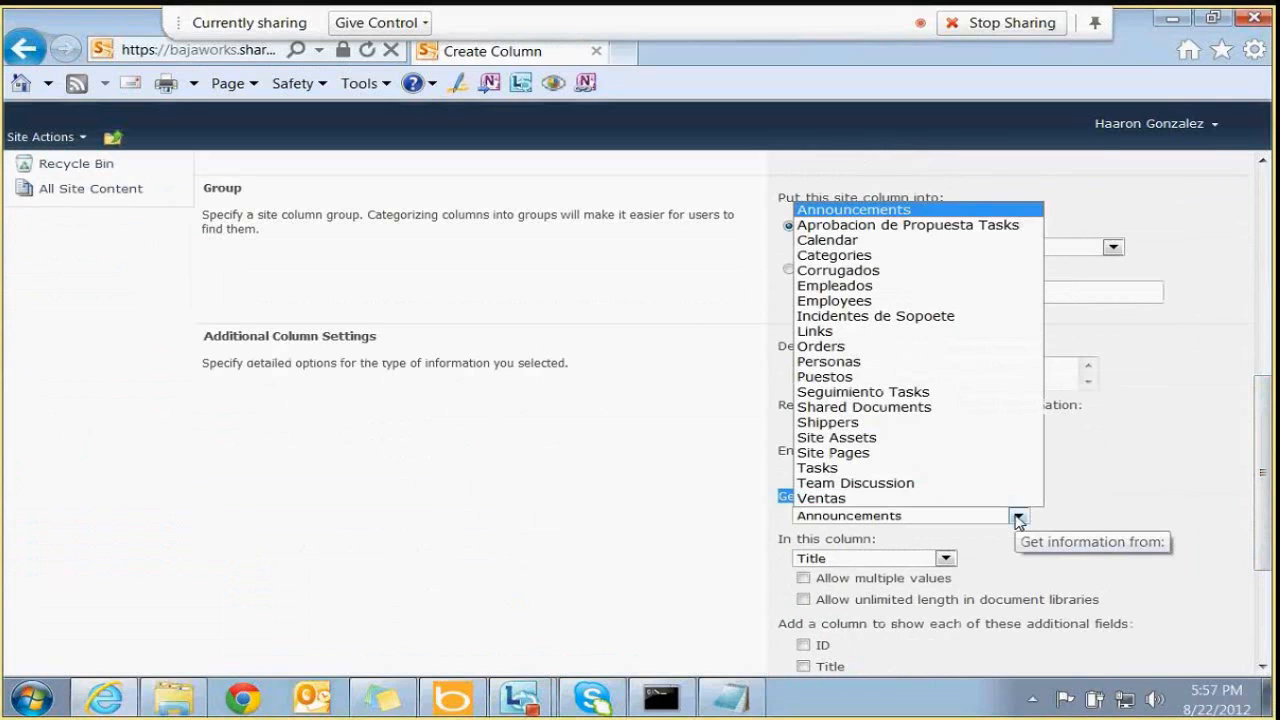
click(832, 376)
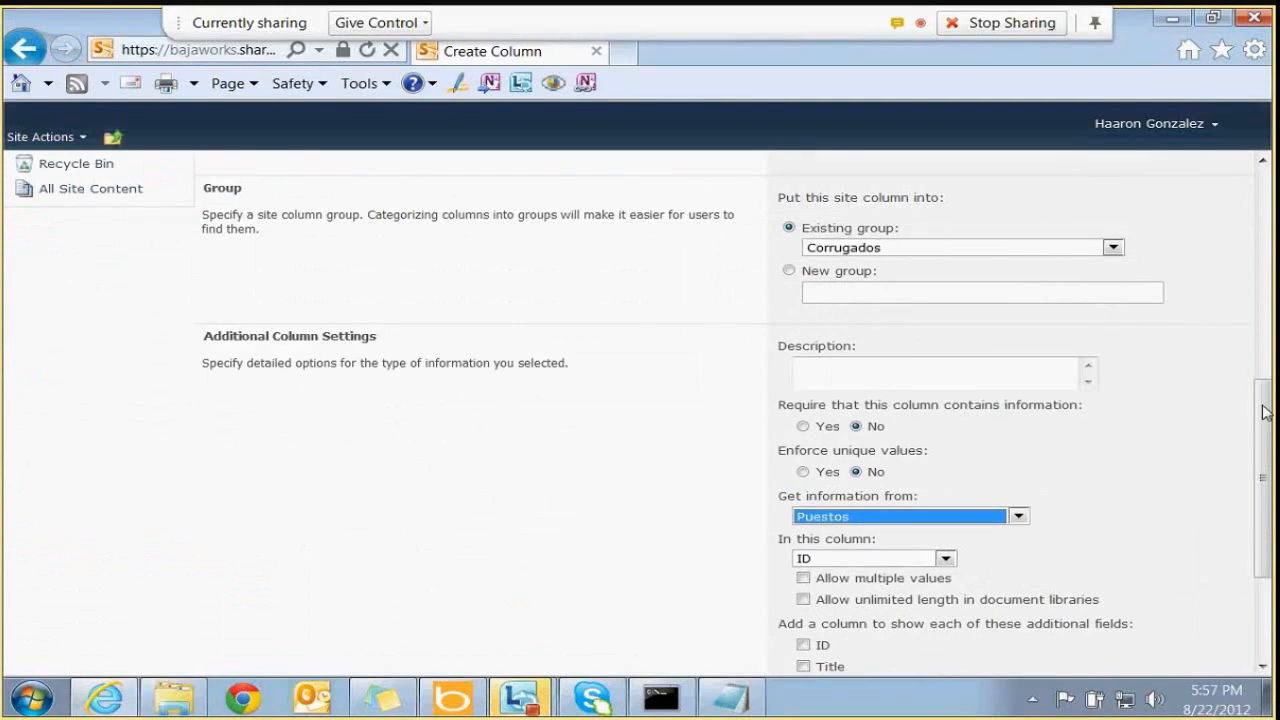
scroll(1263, 412, down, 3)
click(938, 421)
click(835, 455)
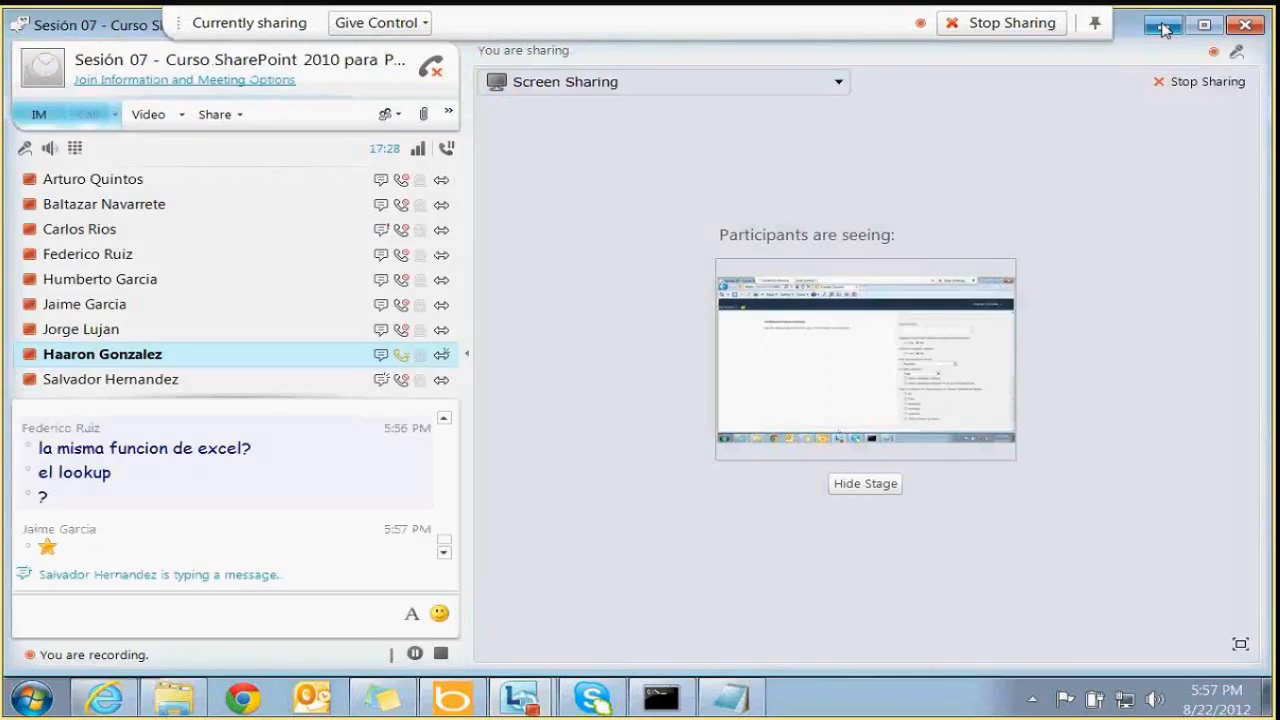
Close the online meeting window and scroll down the column form
click(1165, 24)
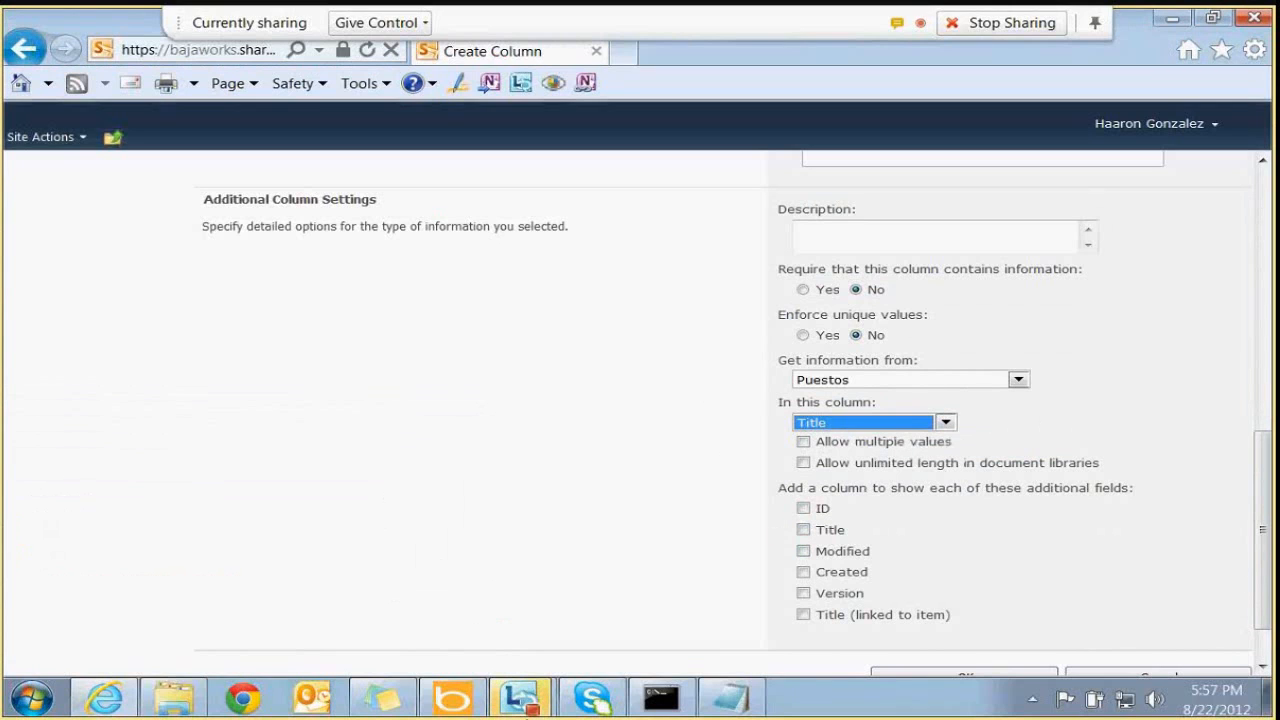
mouse_move(562, 686)
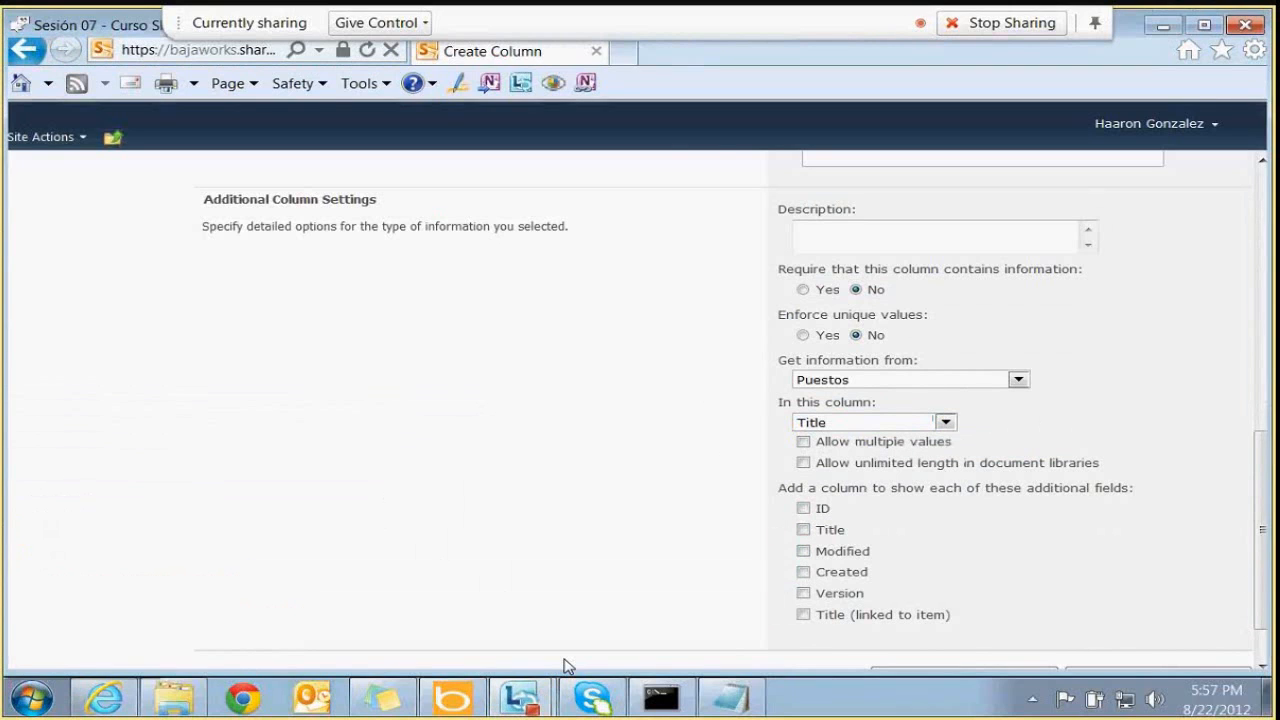
click(525, 697)
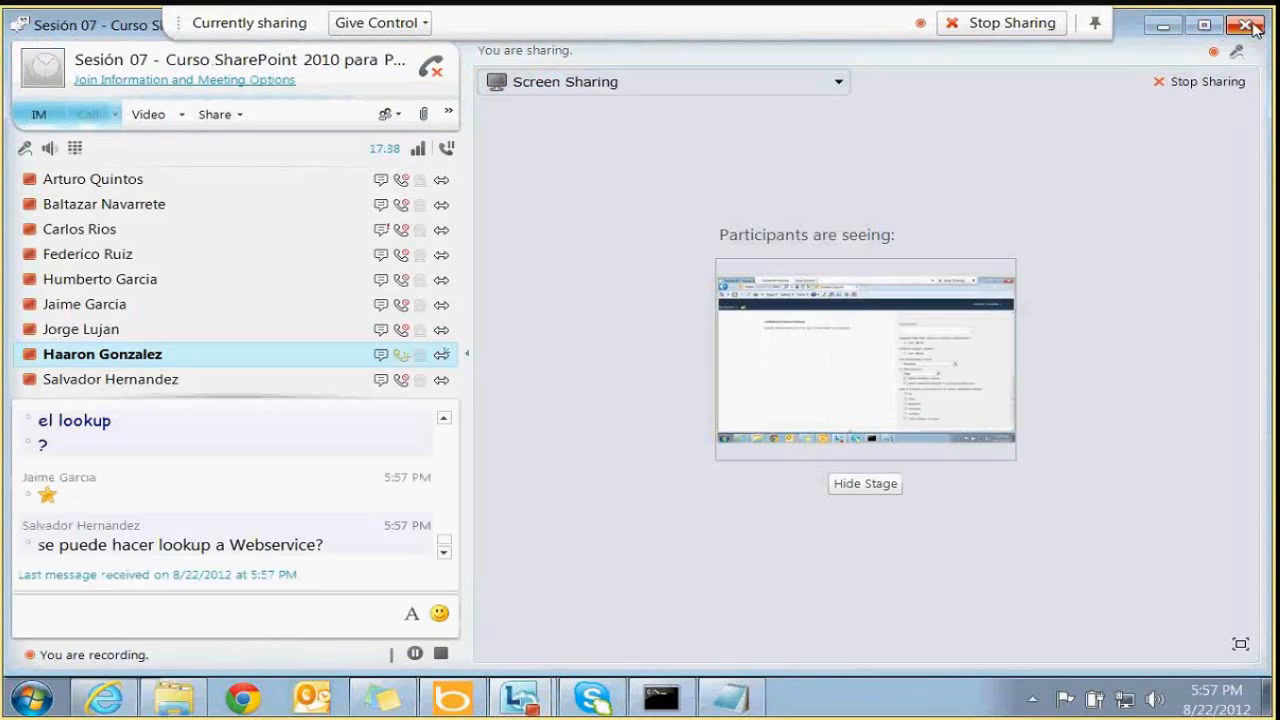
click(1246, 24)
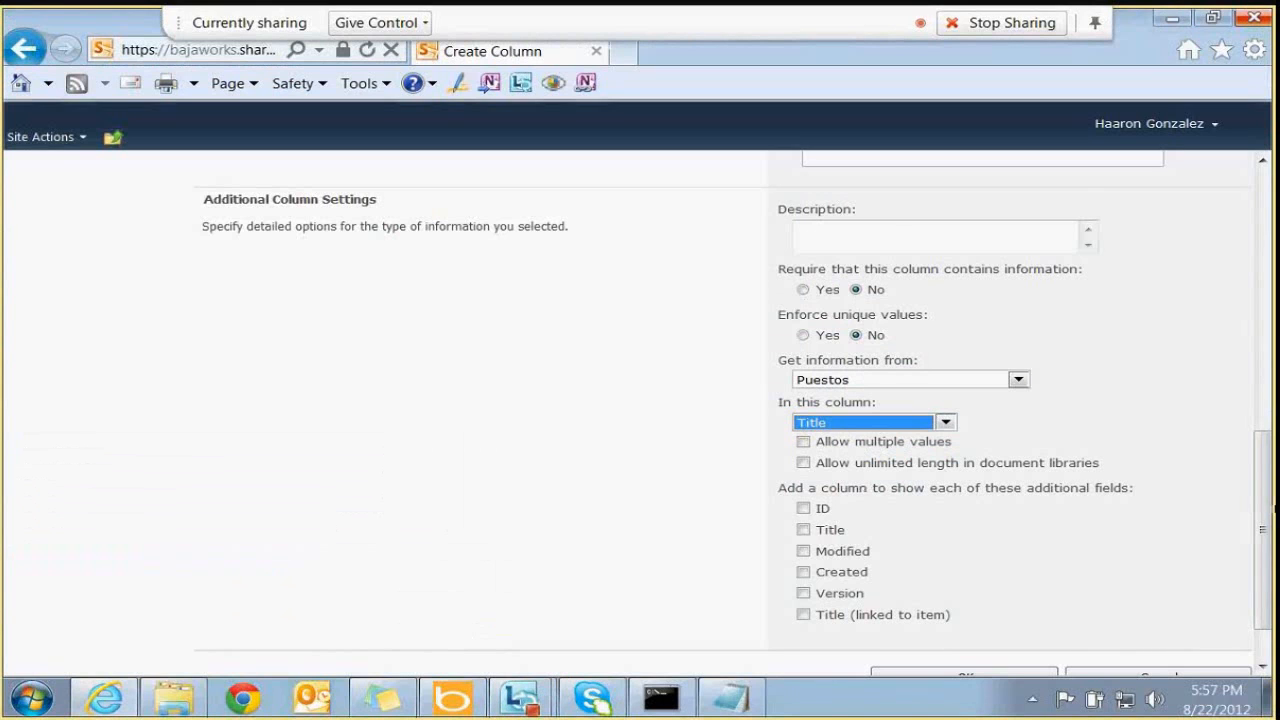
drag(1268, 535, 1267, 315)
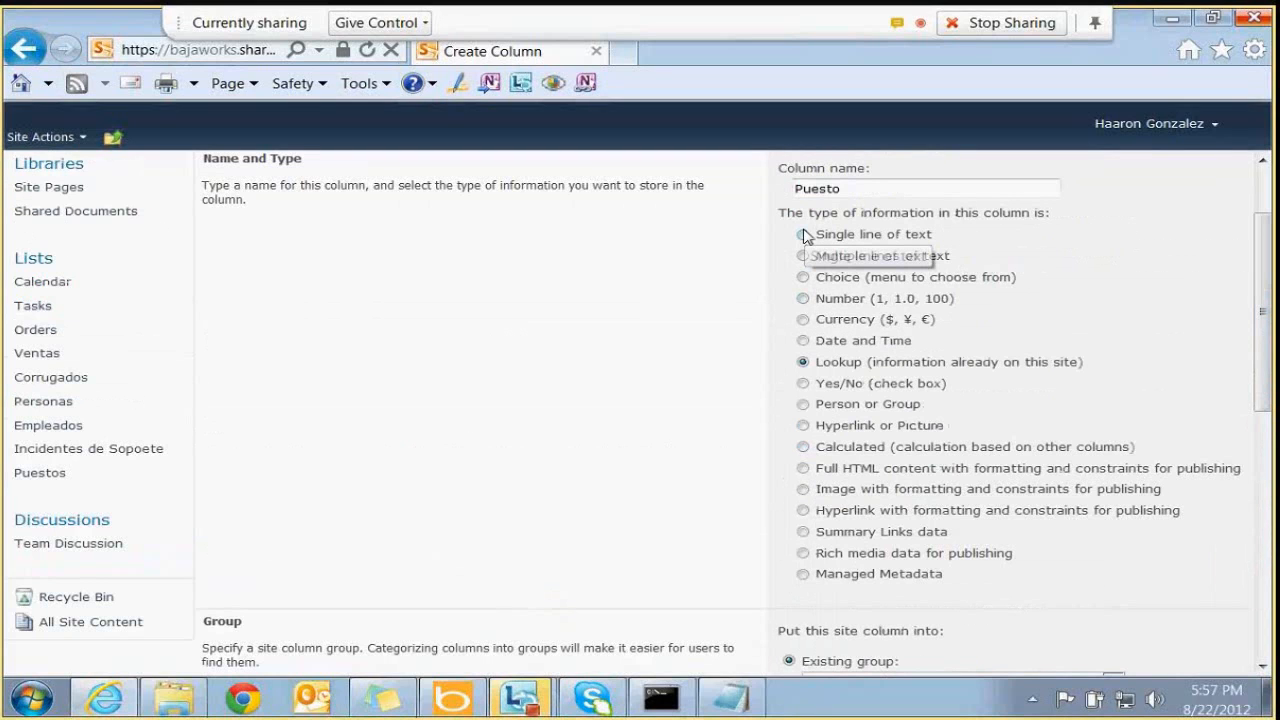
drag(1268, 362, 1266, 622)
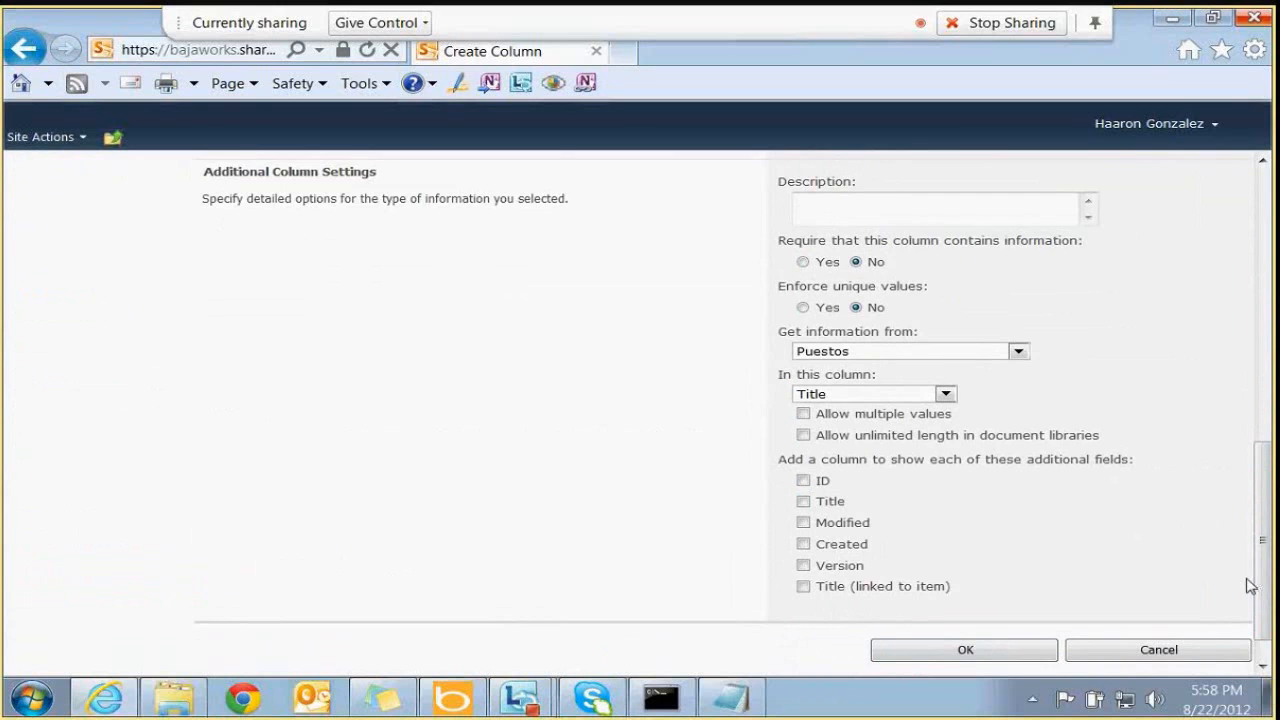
scroll(1200, 598, down, 1)
Save the Puesto column and scroll the Site Columns gallery to the Corrugados group
click(979, 619)
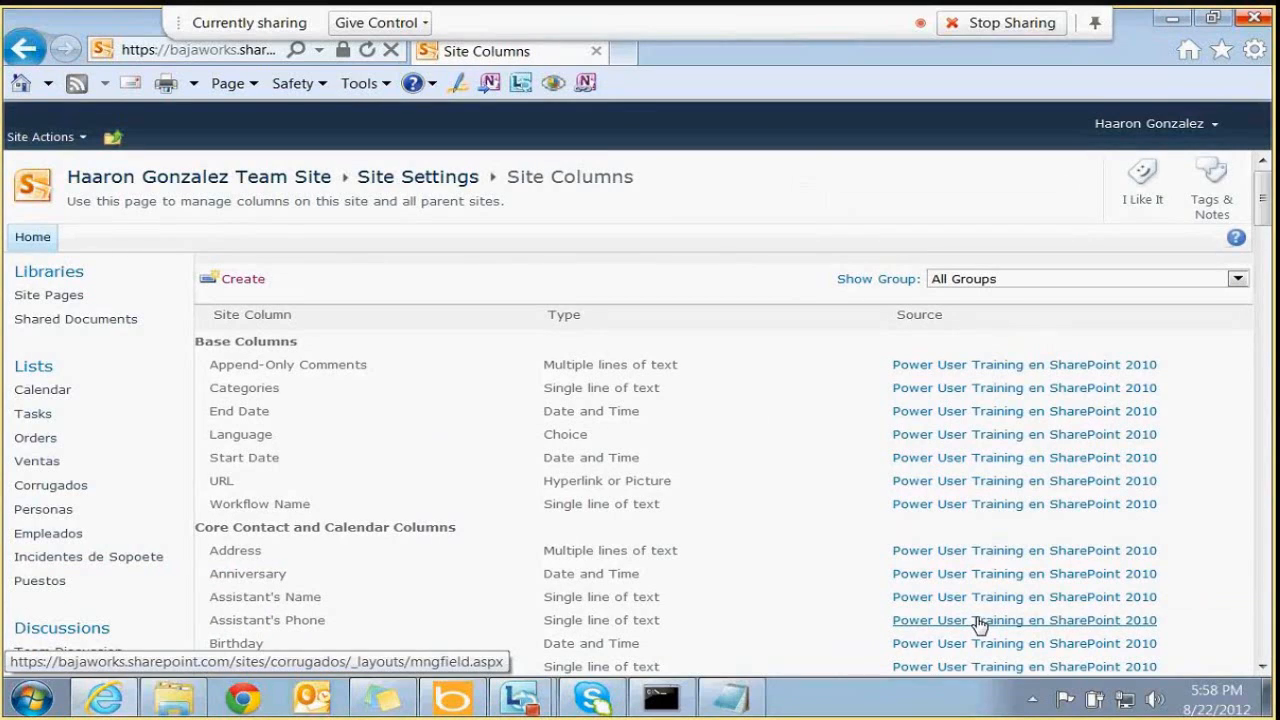
scroll(980, 624, down, 10)
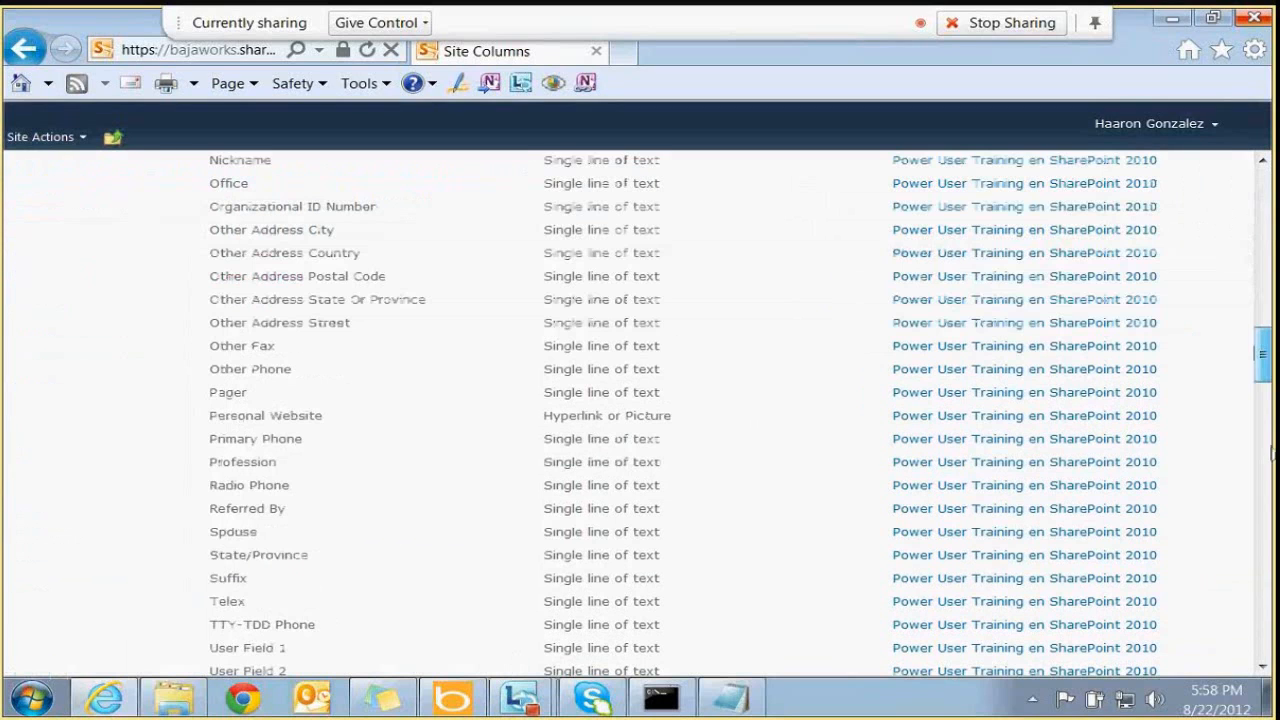
scroll(1272, 455, down, 10)
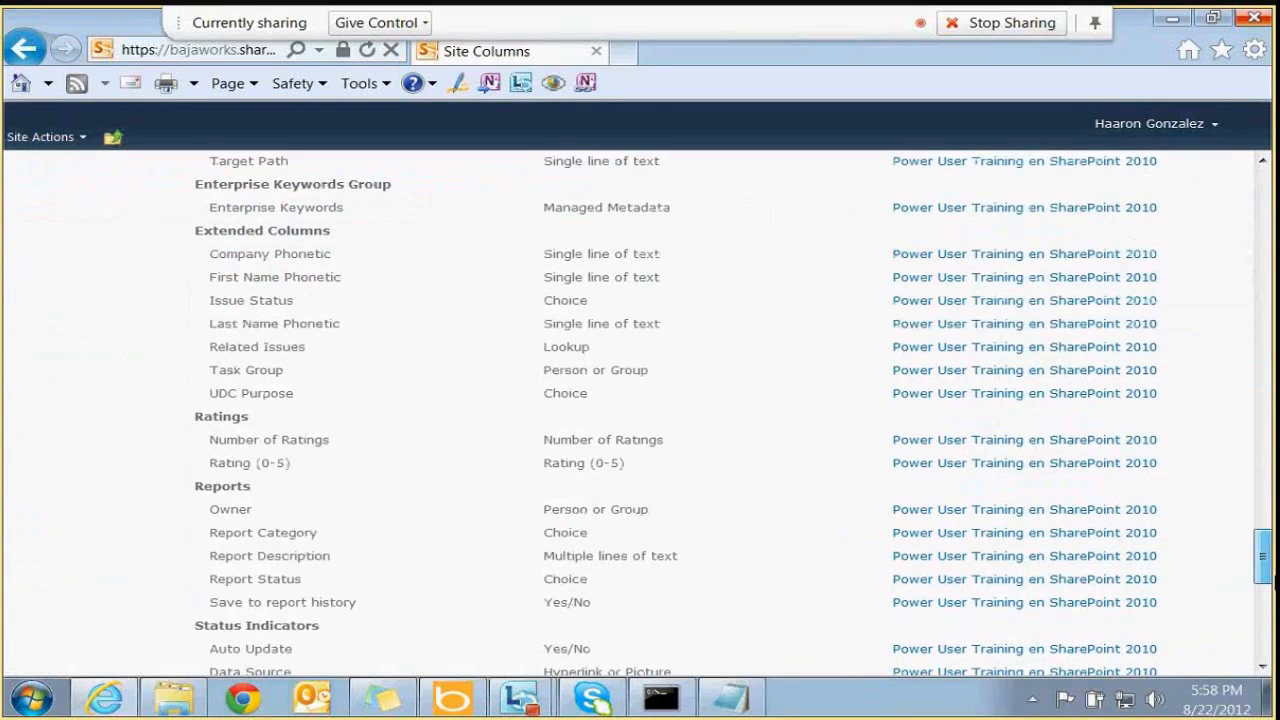
drag(1266, 578, 1274, 531)
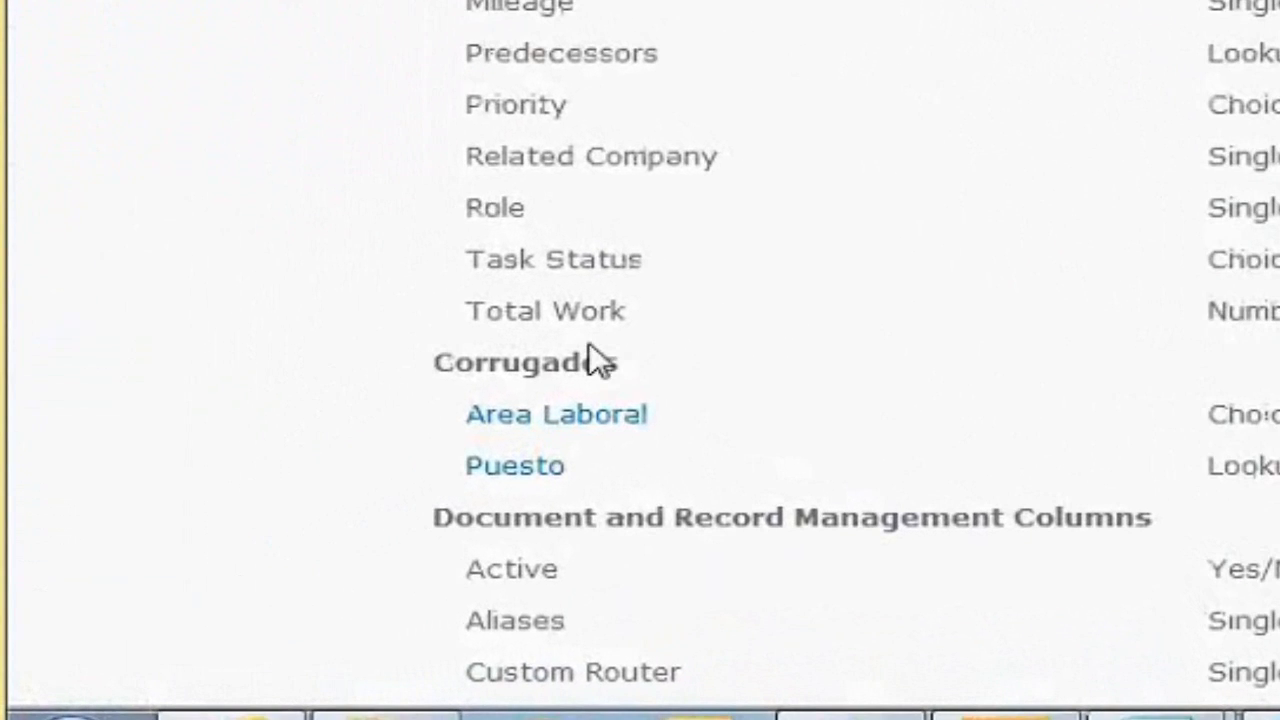
Highlight Area Laboral (Choice) and Puesto (Lookup) in the Corrugados group
double_click(262, 520)
drag(500, 430, 585, 485)
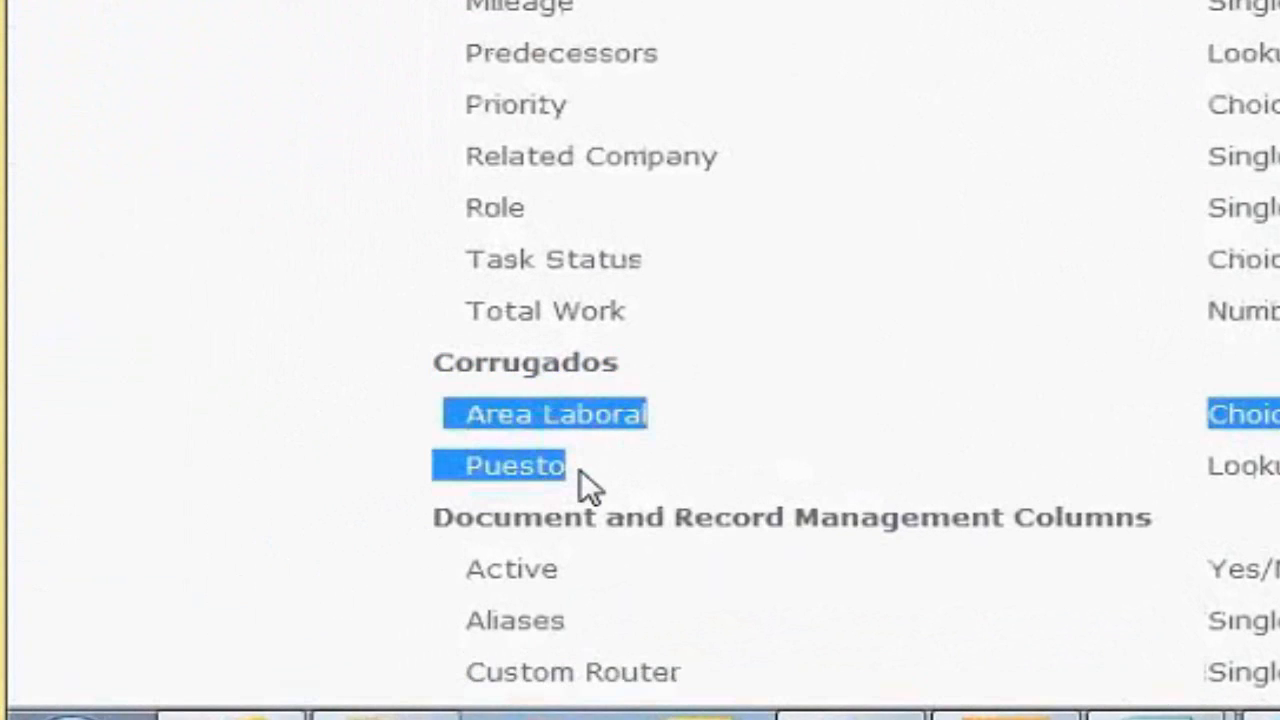
click(760, 470)
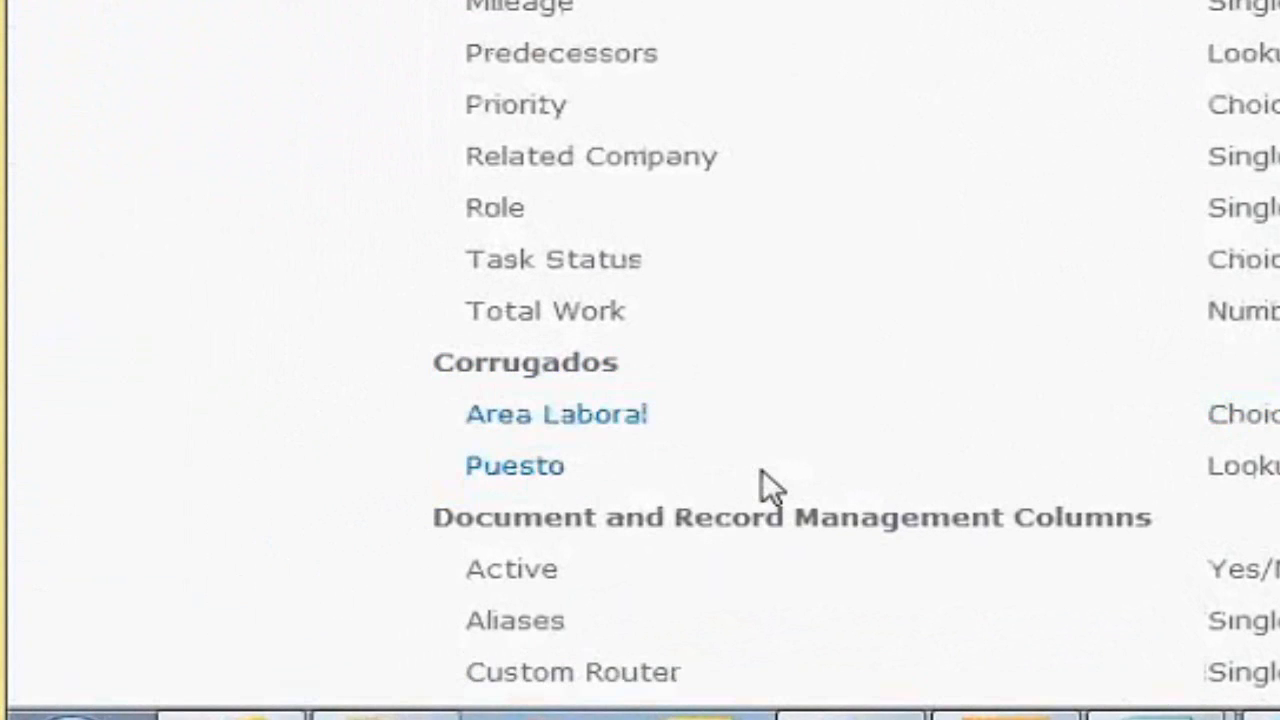
double_click(1247, 422)
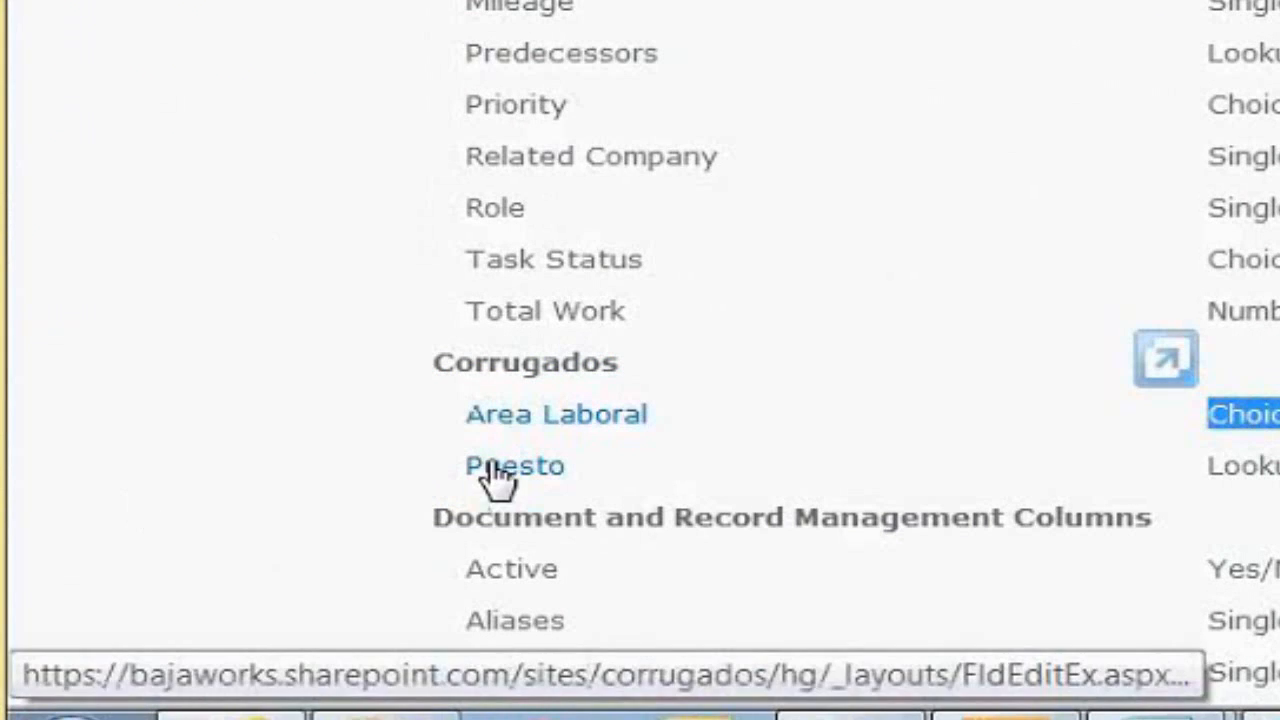
double_click(1250, 466)
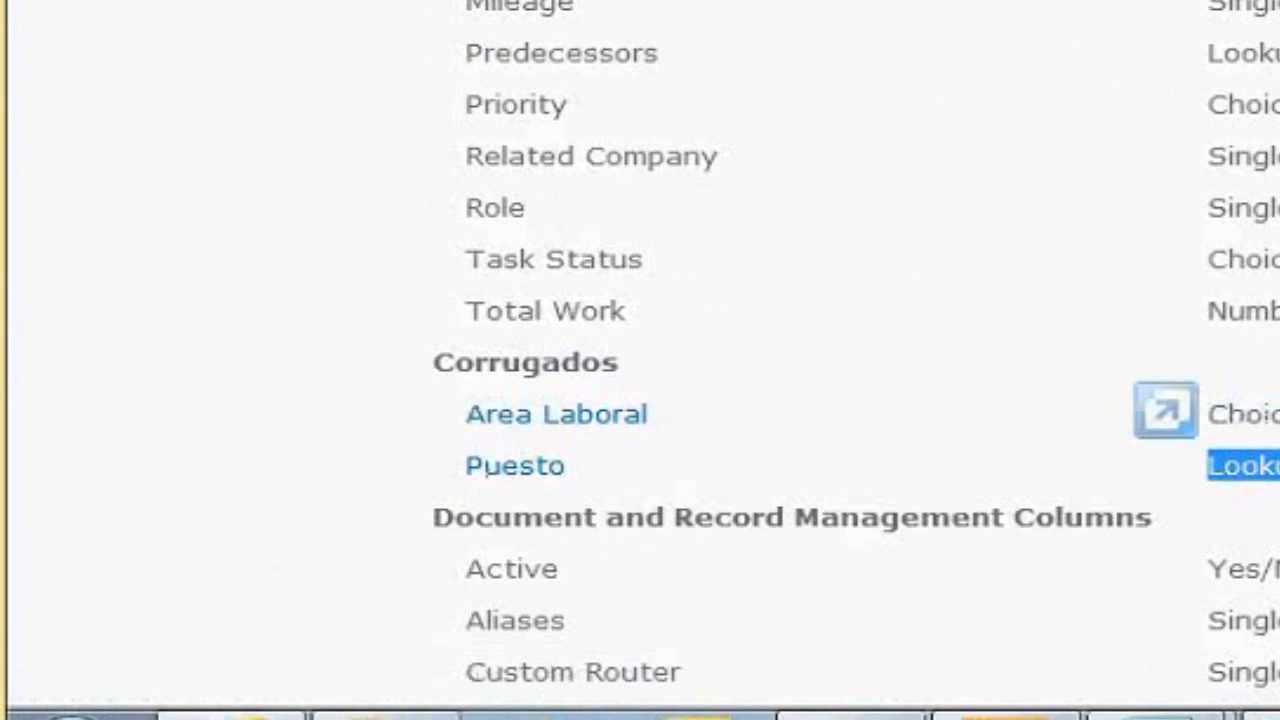
scroll(640, 360, up, 1)
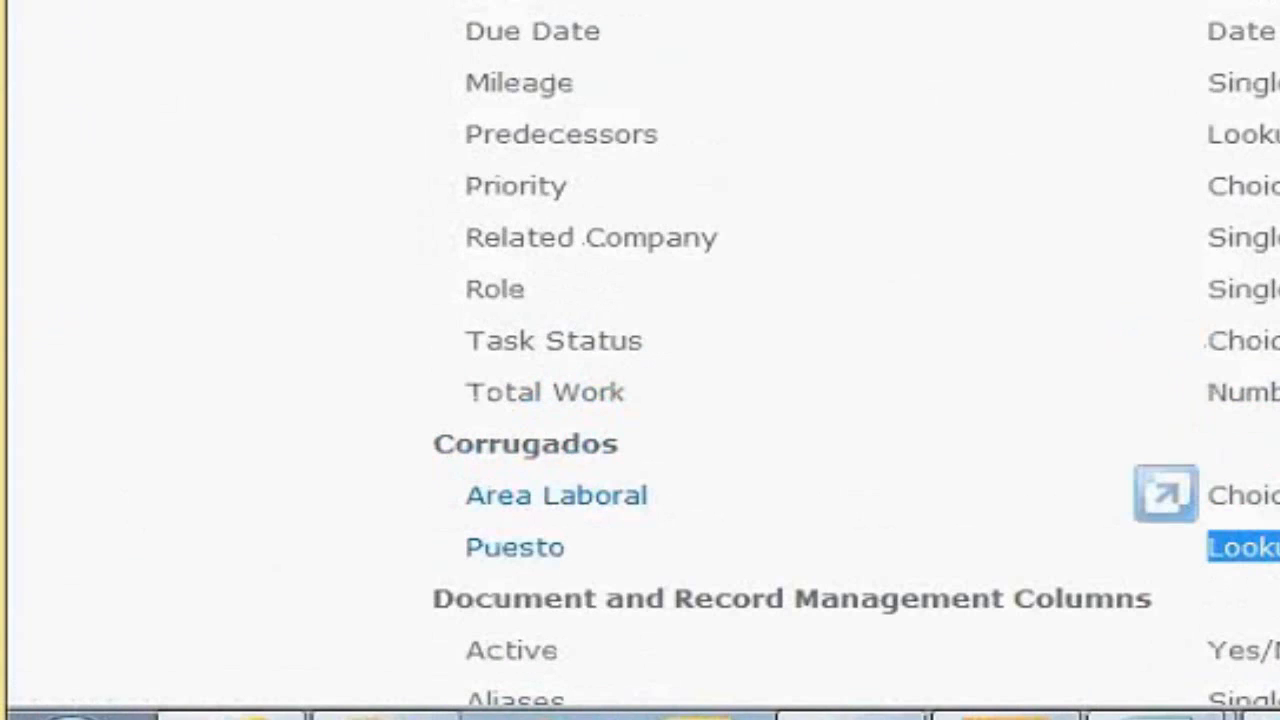
scroll(640, 360, up, 10)
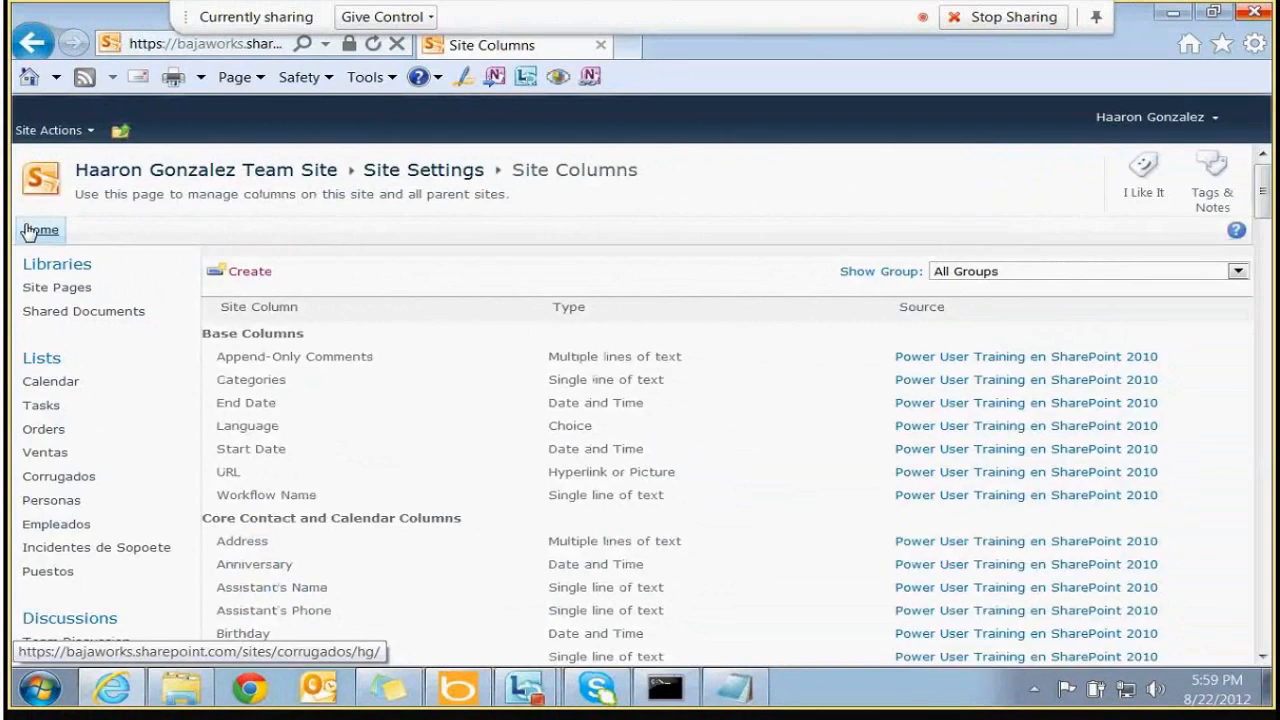
From the home page, create a new document library named Propuestas1 via Site Actions
click(40, 230)
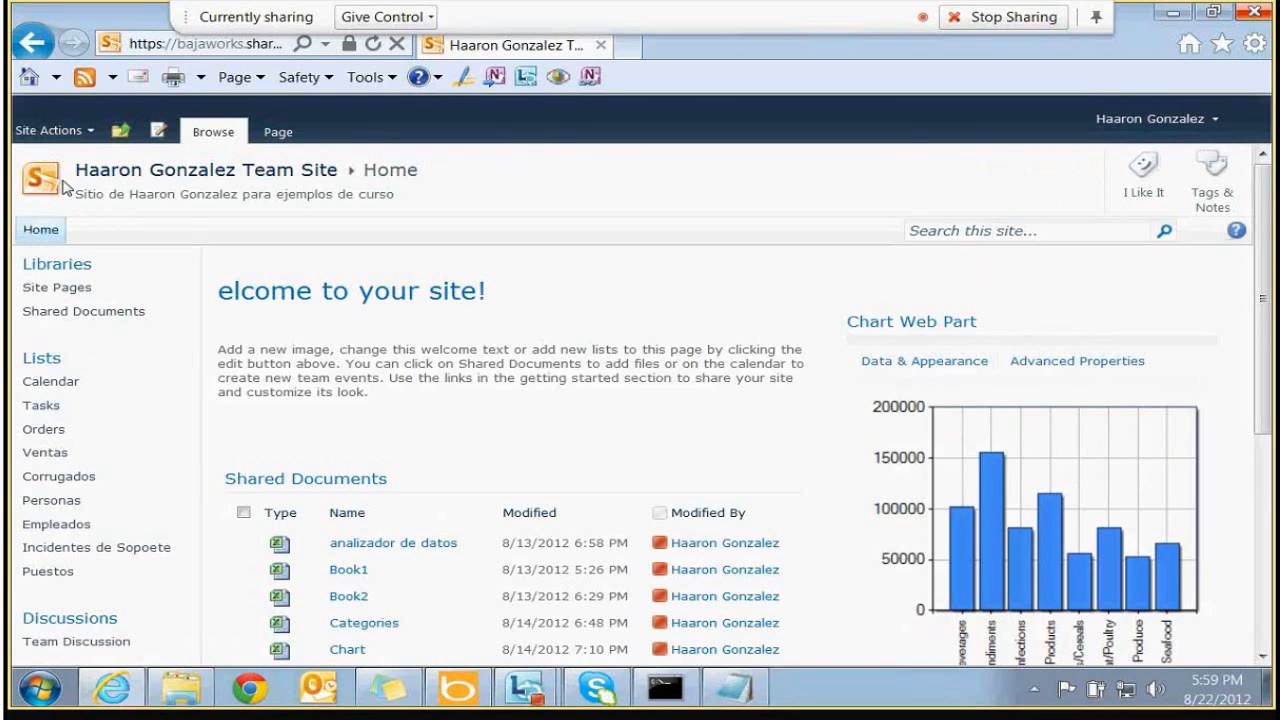
click(86, 133)
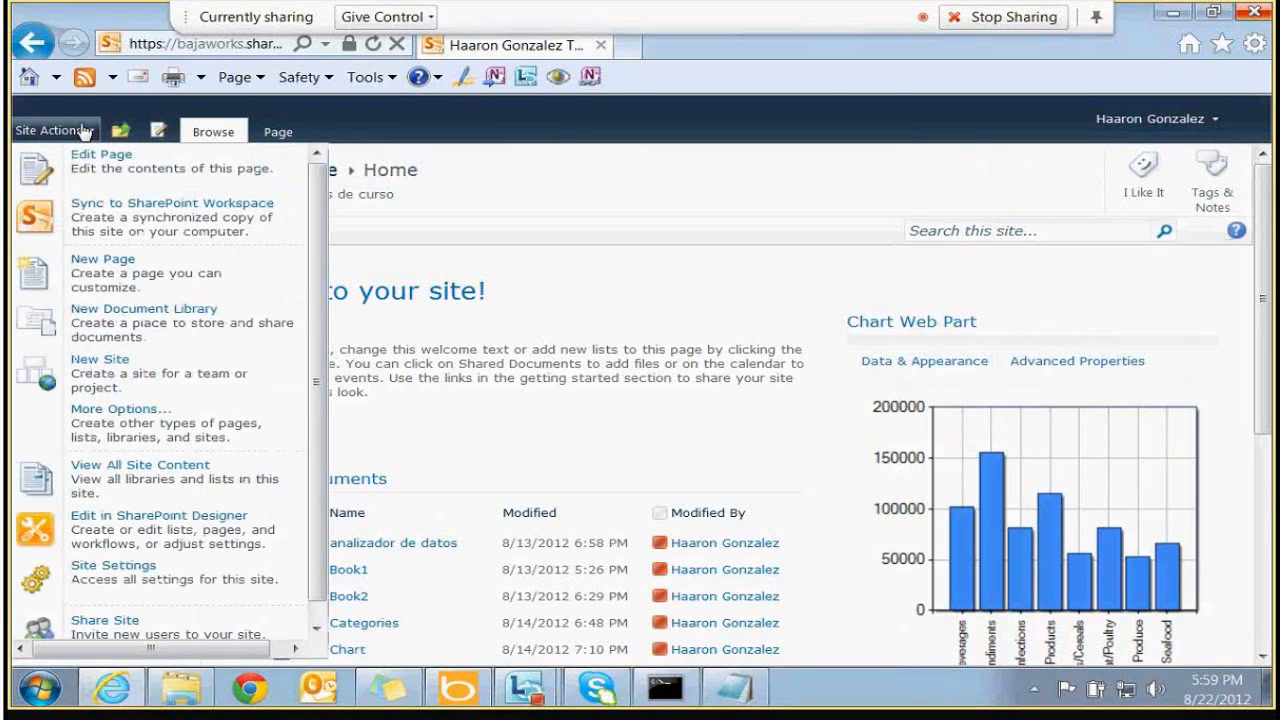
click(205, 333)
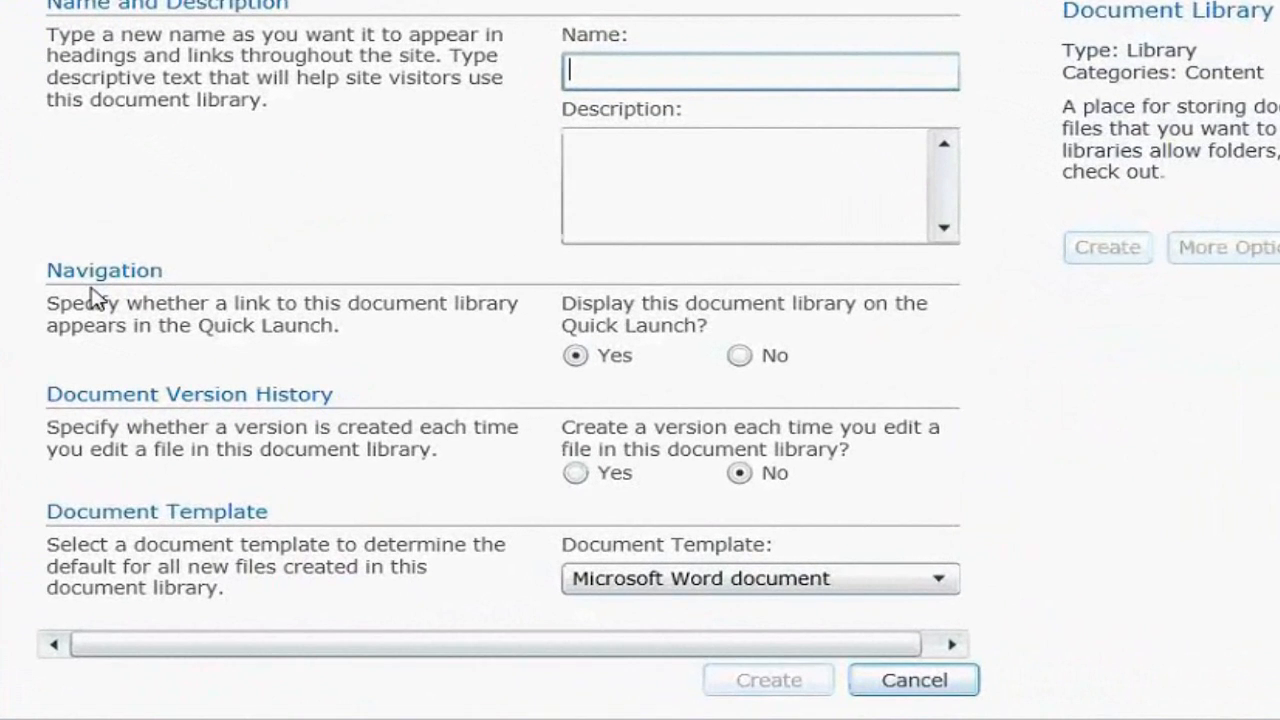
text(Propuestas1)
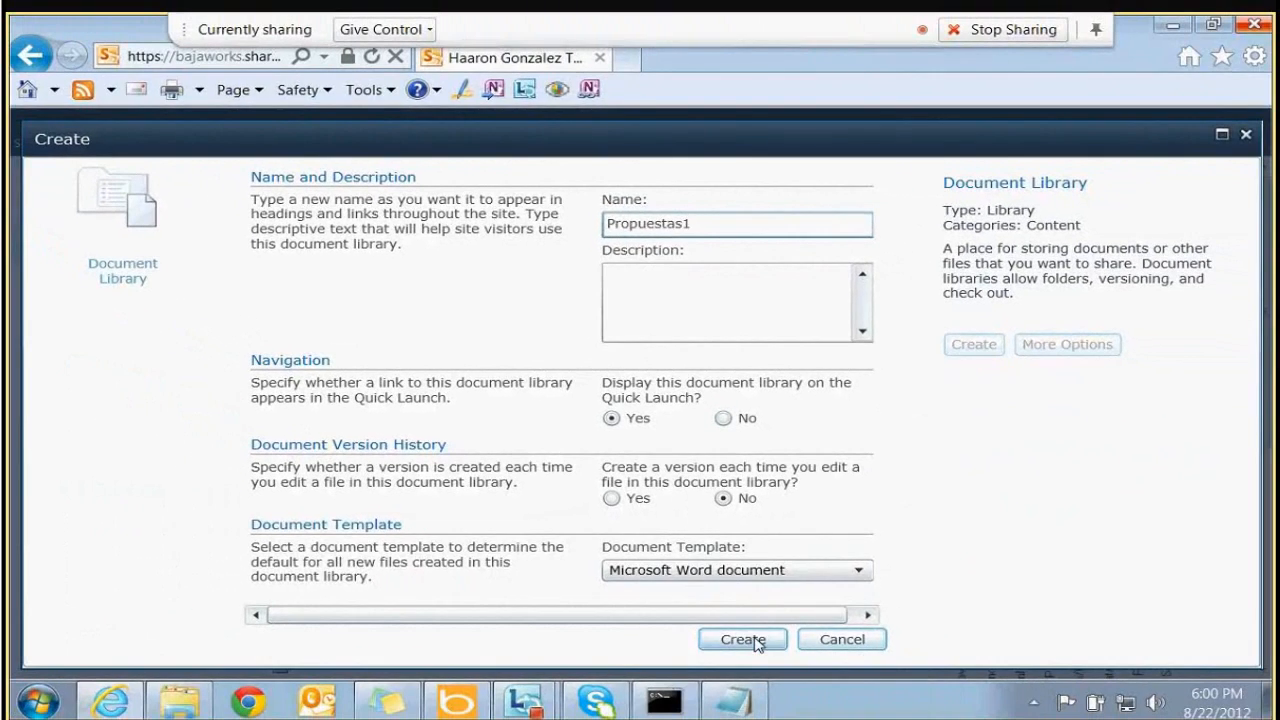
click(778, 681)
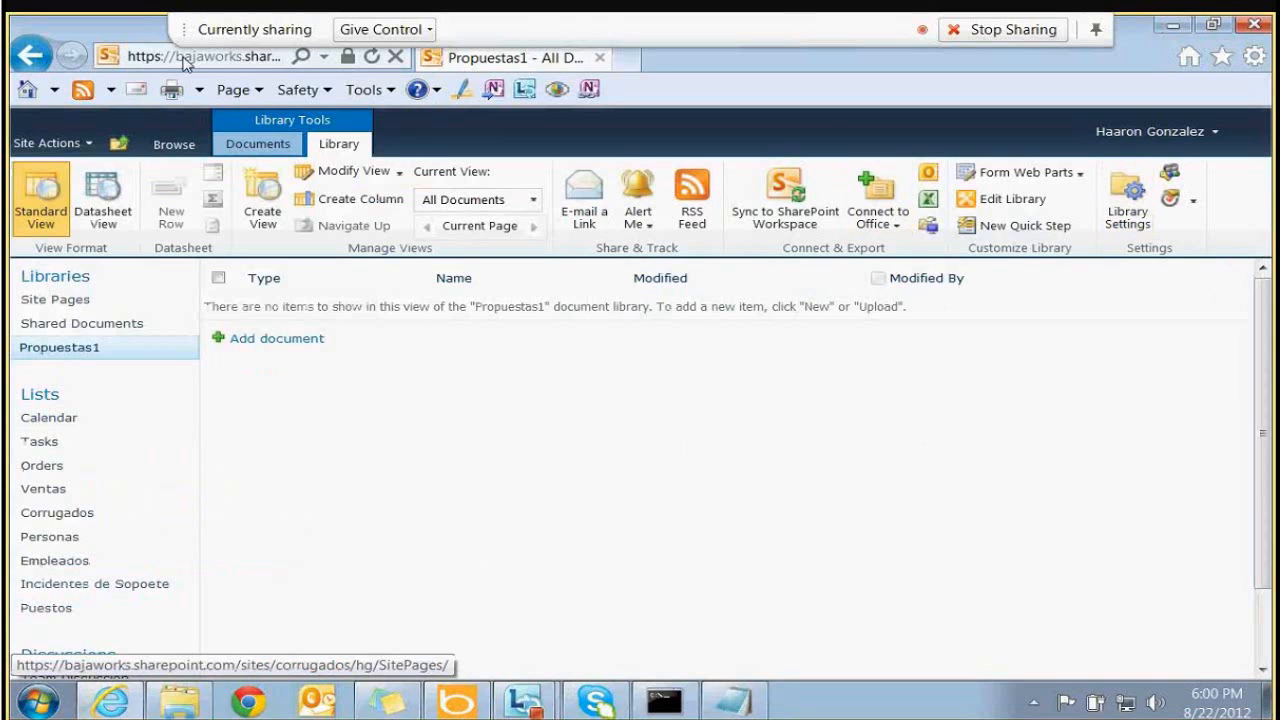
Open the Propuestas1 Library Settings and scroll to its Columns section
double_click(340, 148)
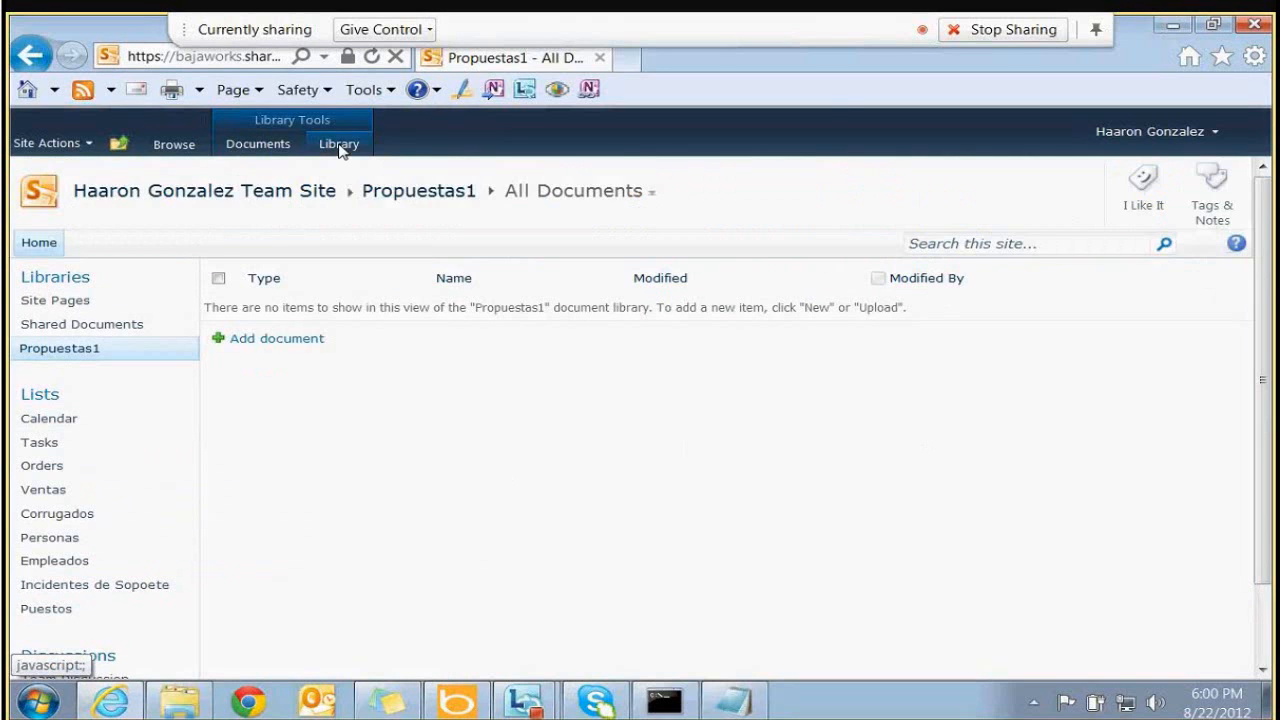
click(340, 148)
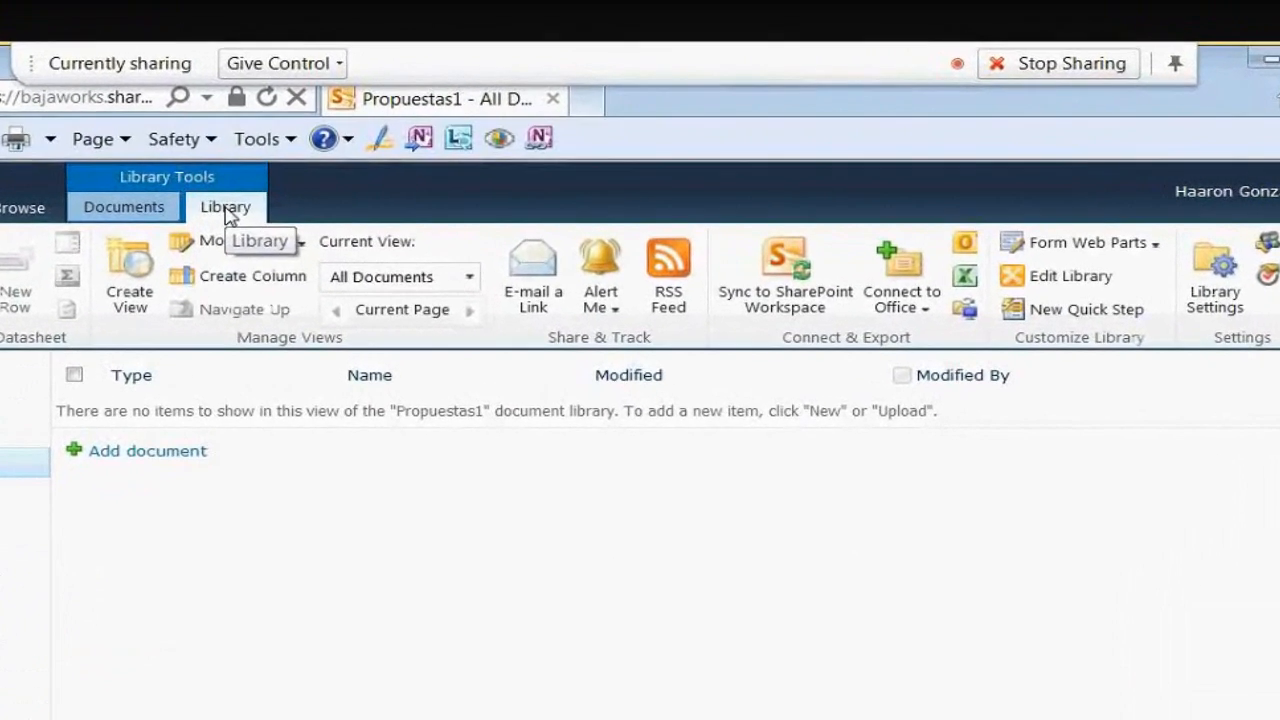
click(1215, 291)
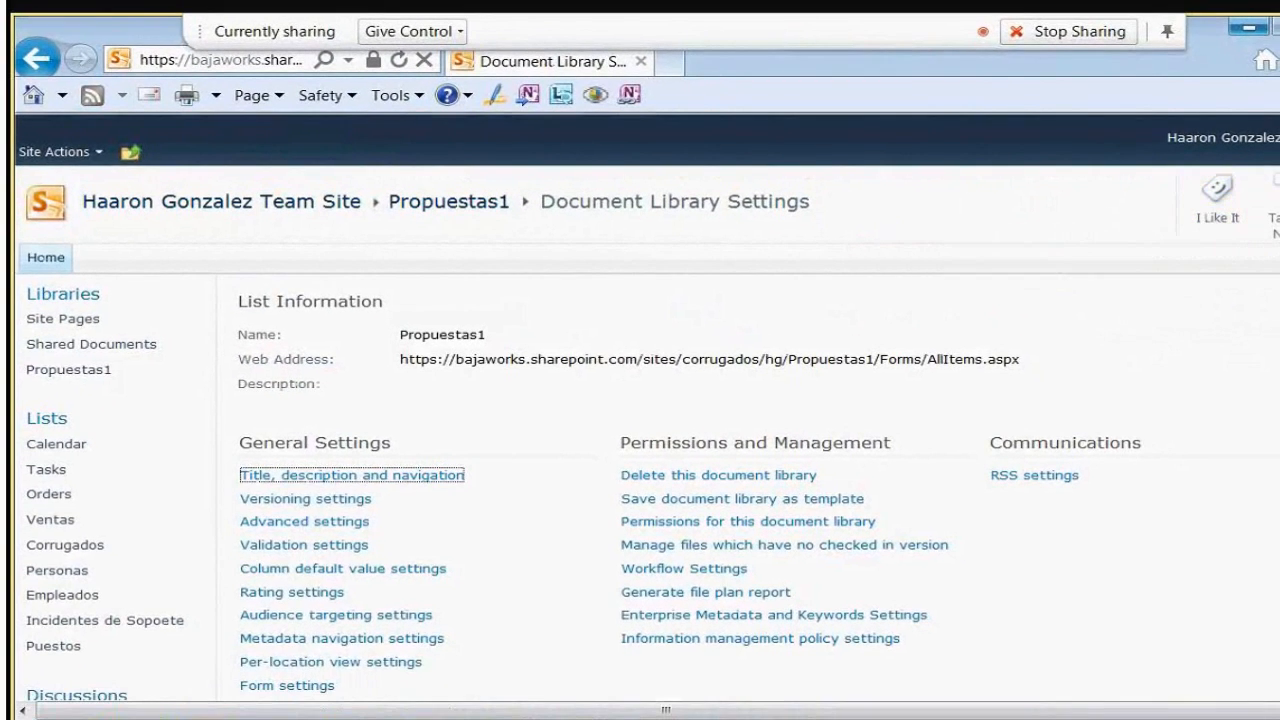
scroll(640, 430, down, 4)
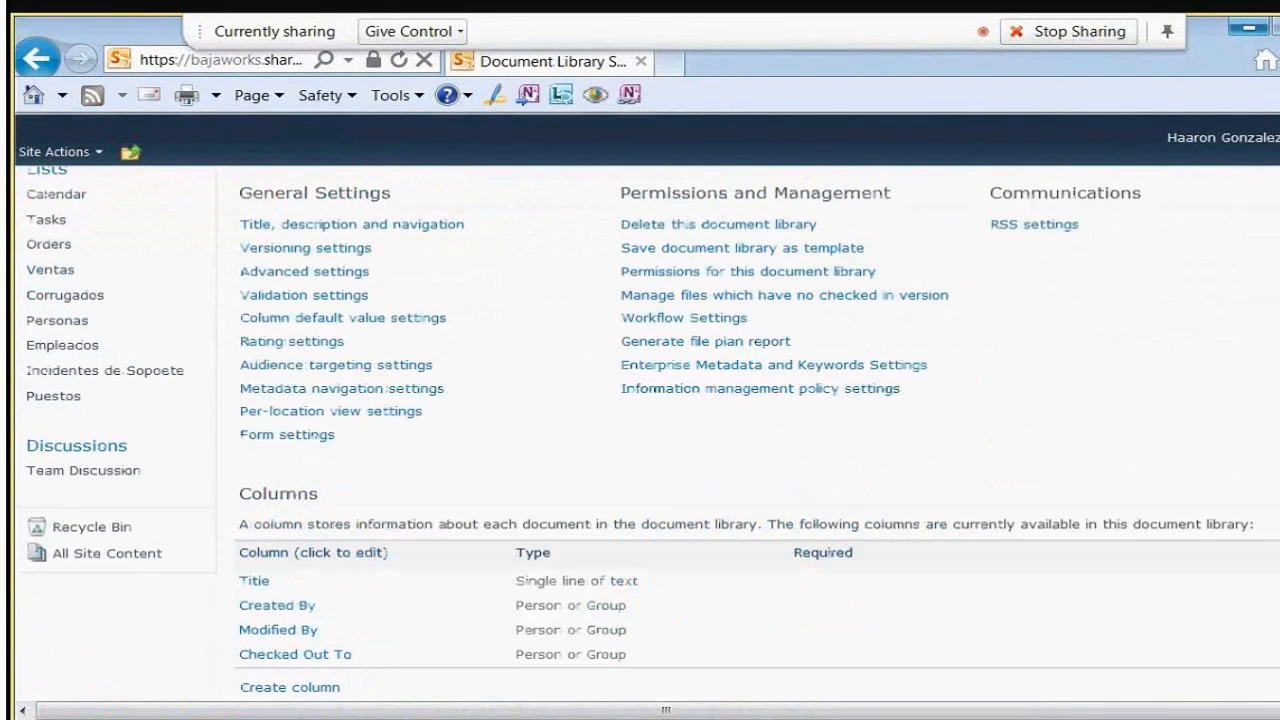
double_click(292, 497)
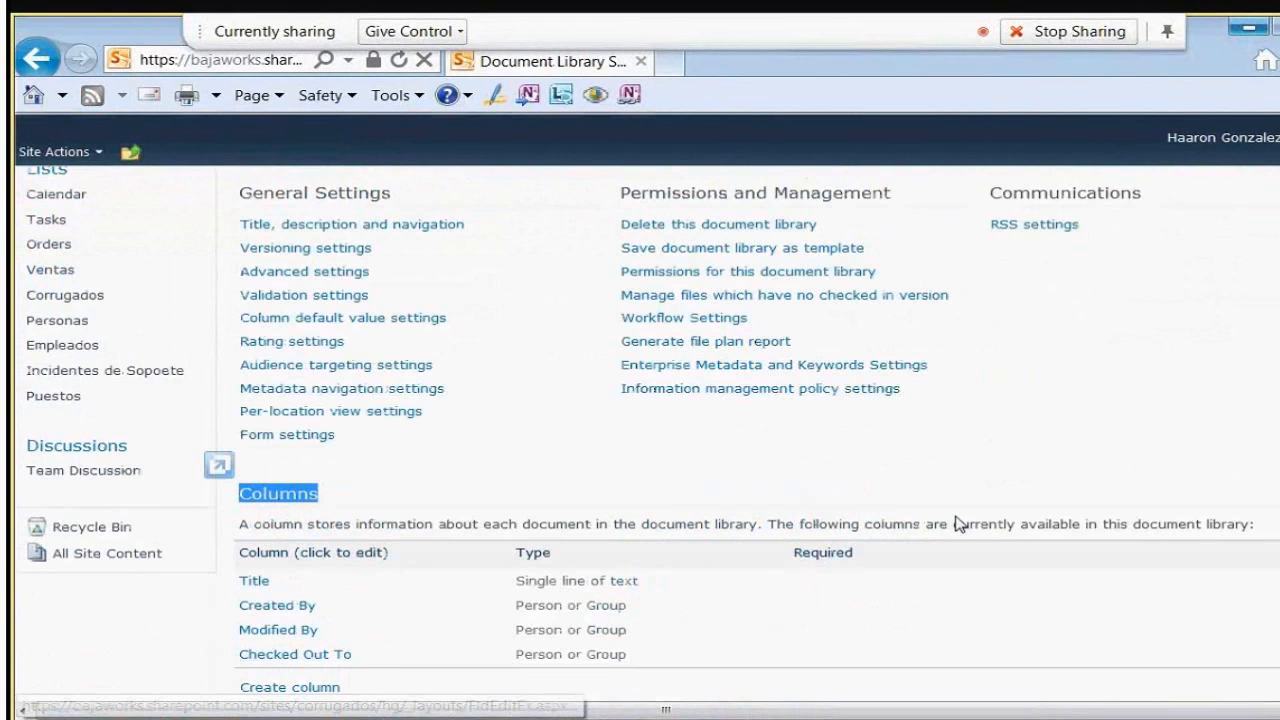
scroll(955, 524, down, 3)
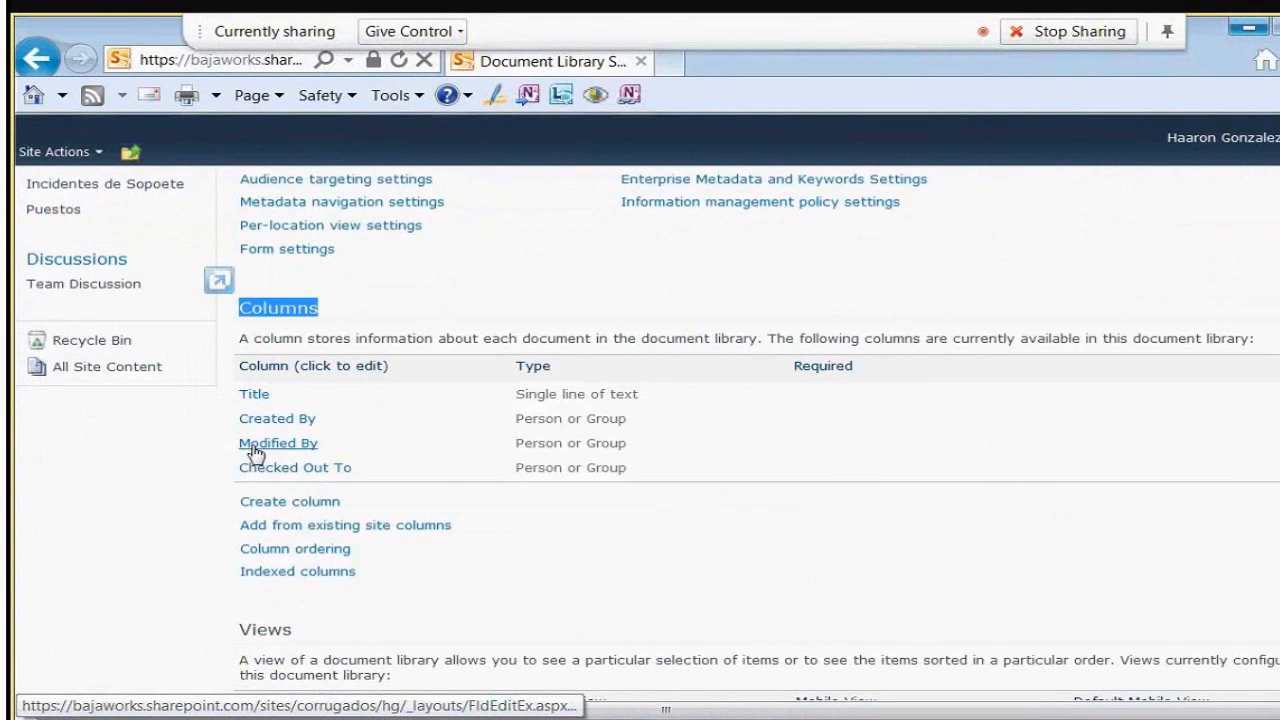
Pick Area Laboral and Puesto from the Corrugados site column group to add
click(399, 530)
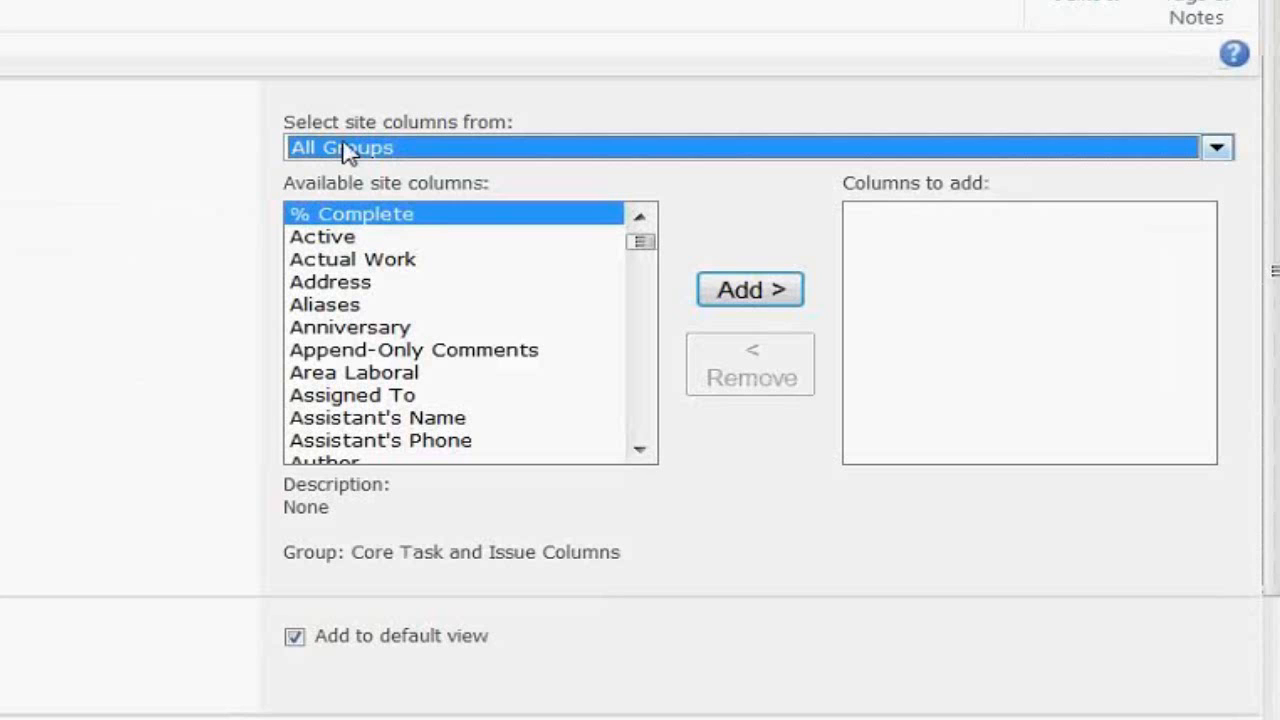
click(345, 150)
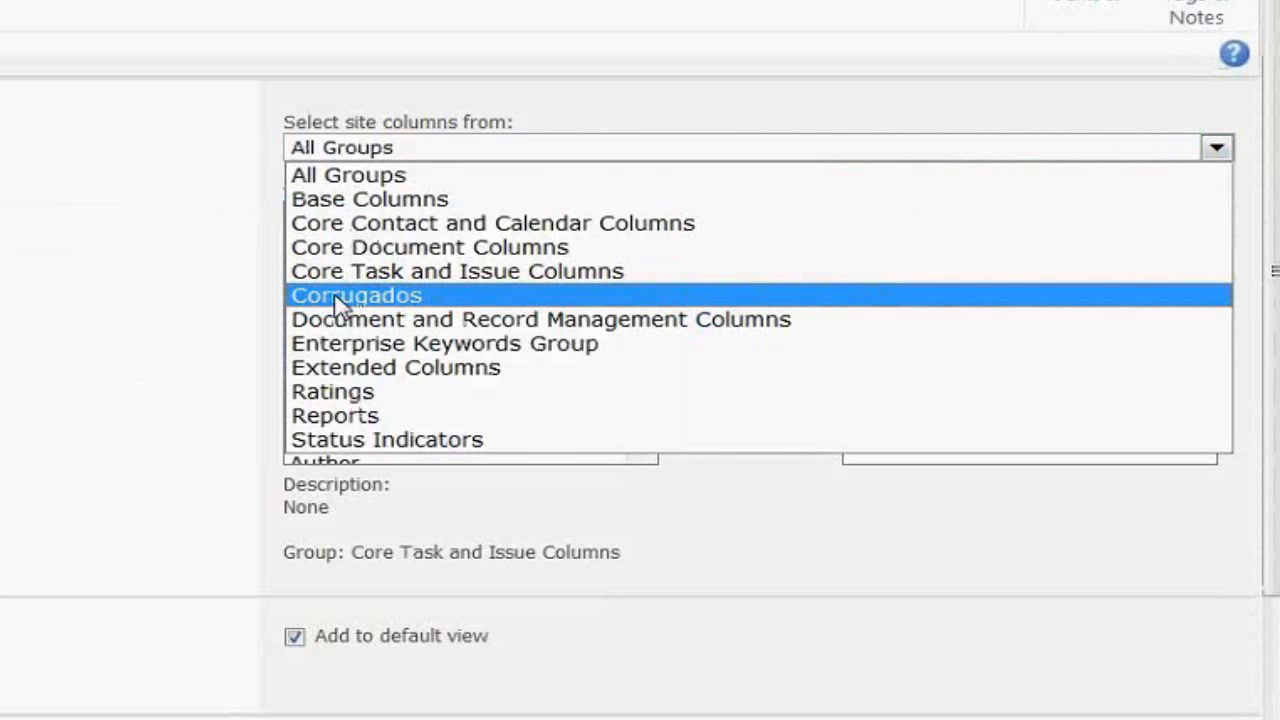
click(340, 296)
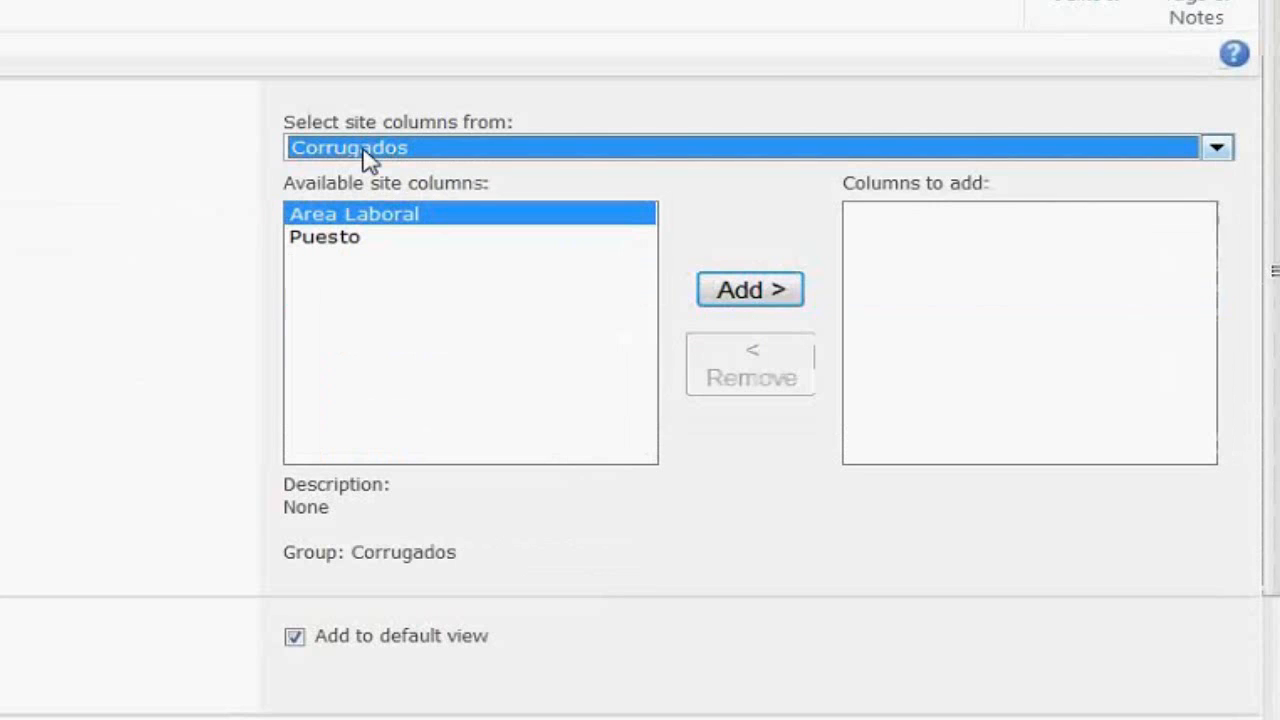
click(752, 300)
click(346, 229)
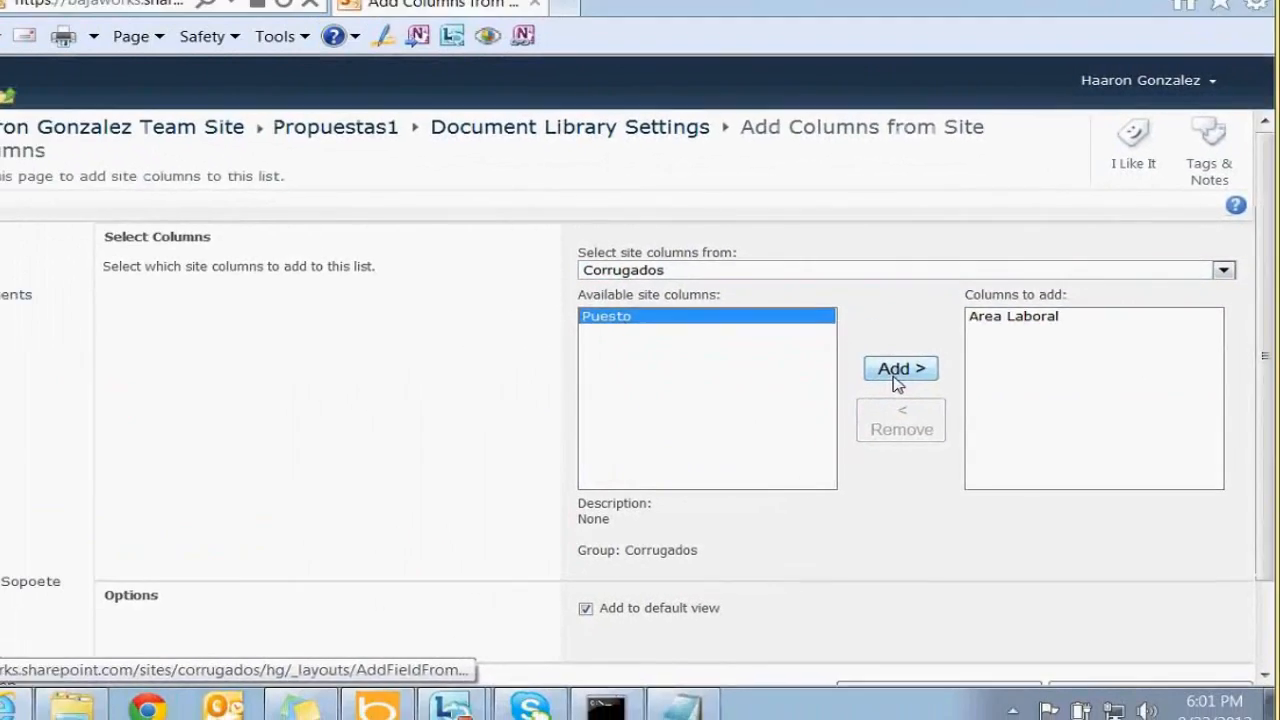
click(748, 292)
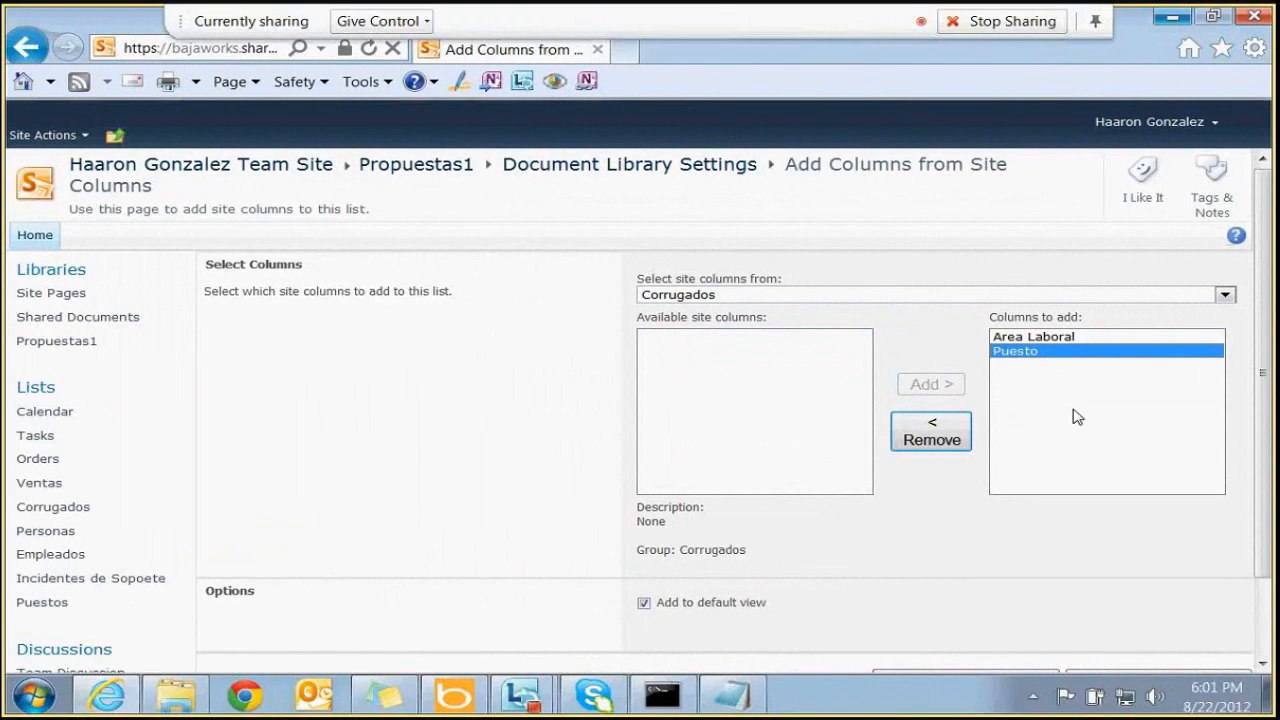
Confirm adding both columns and return to the Propuestas1 document list
scroll(1262, 400, down, 2)
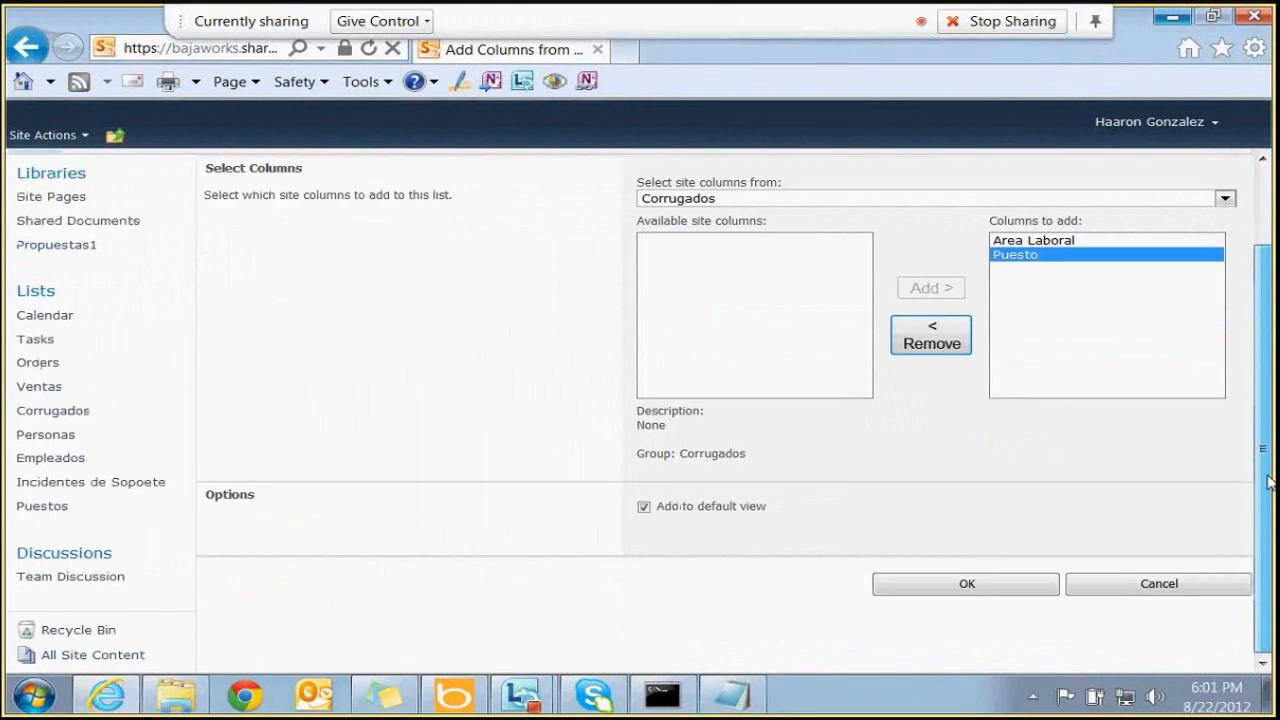
click(995, 589)
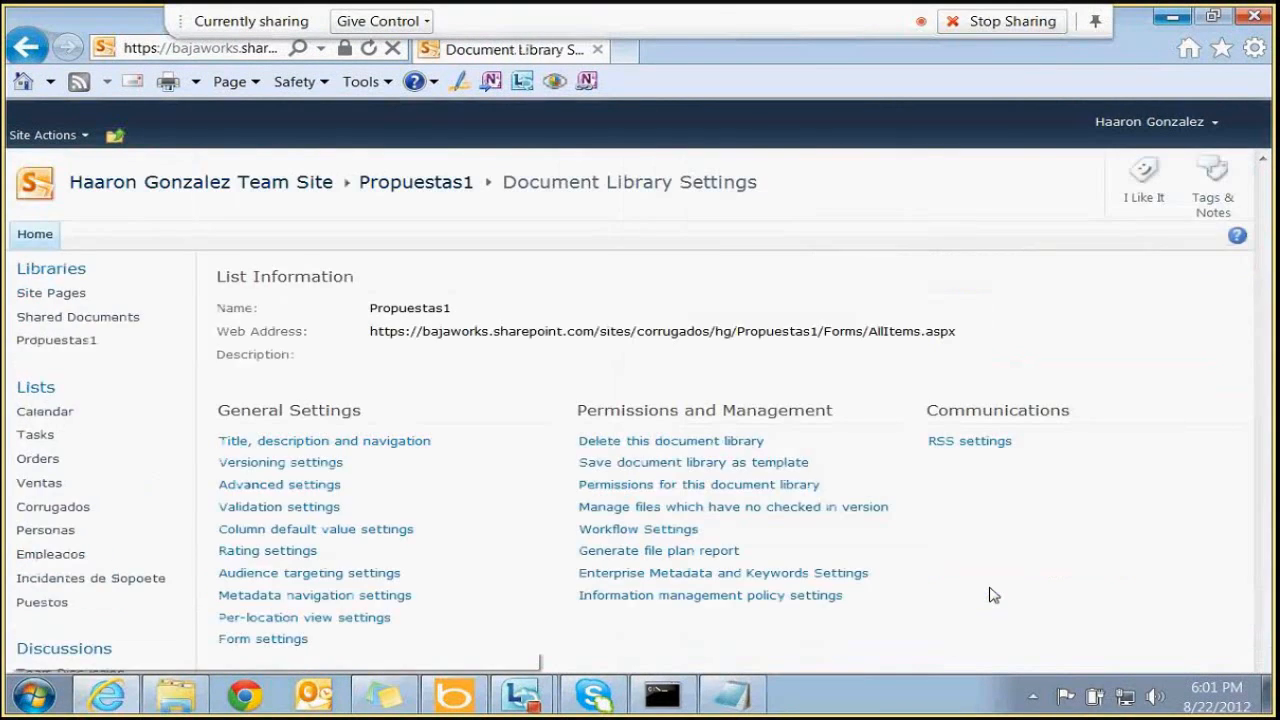
click(433, 188)
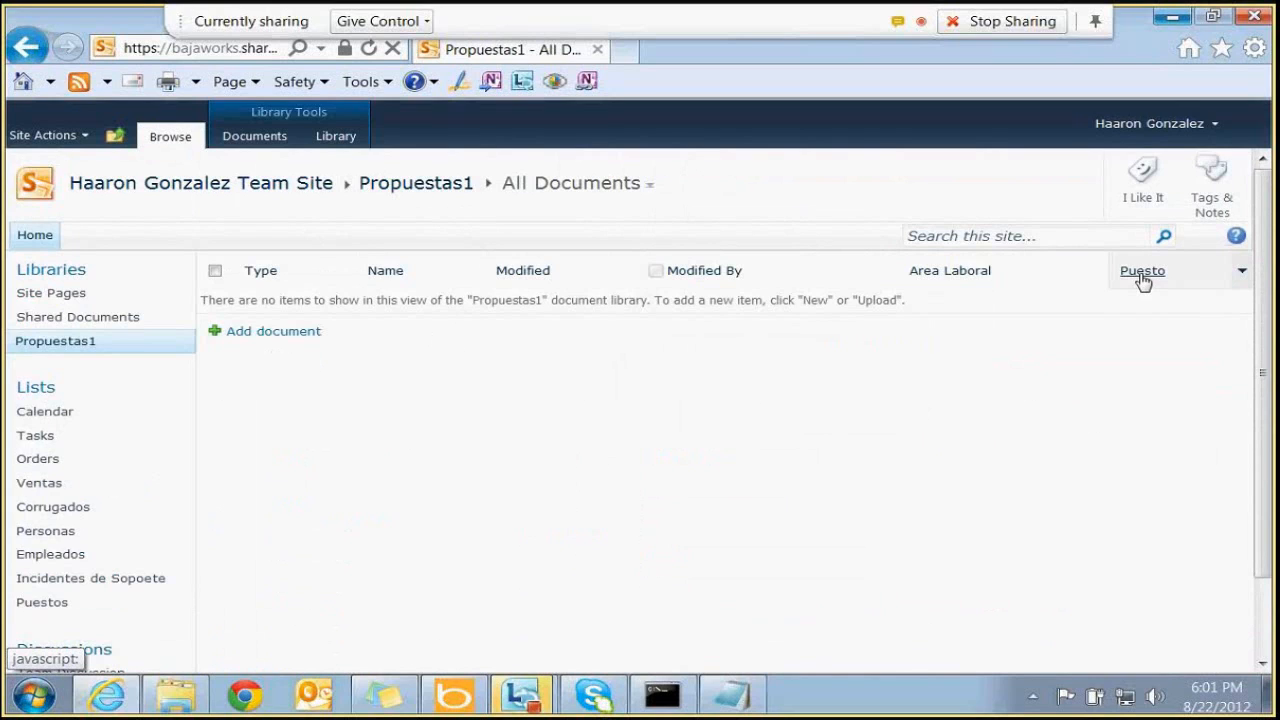
click(268, 143)
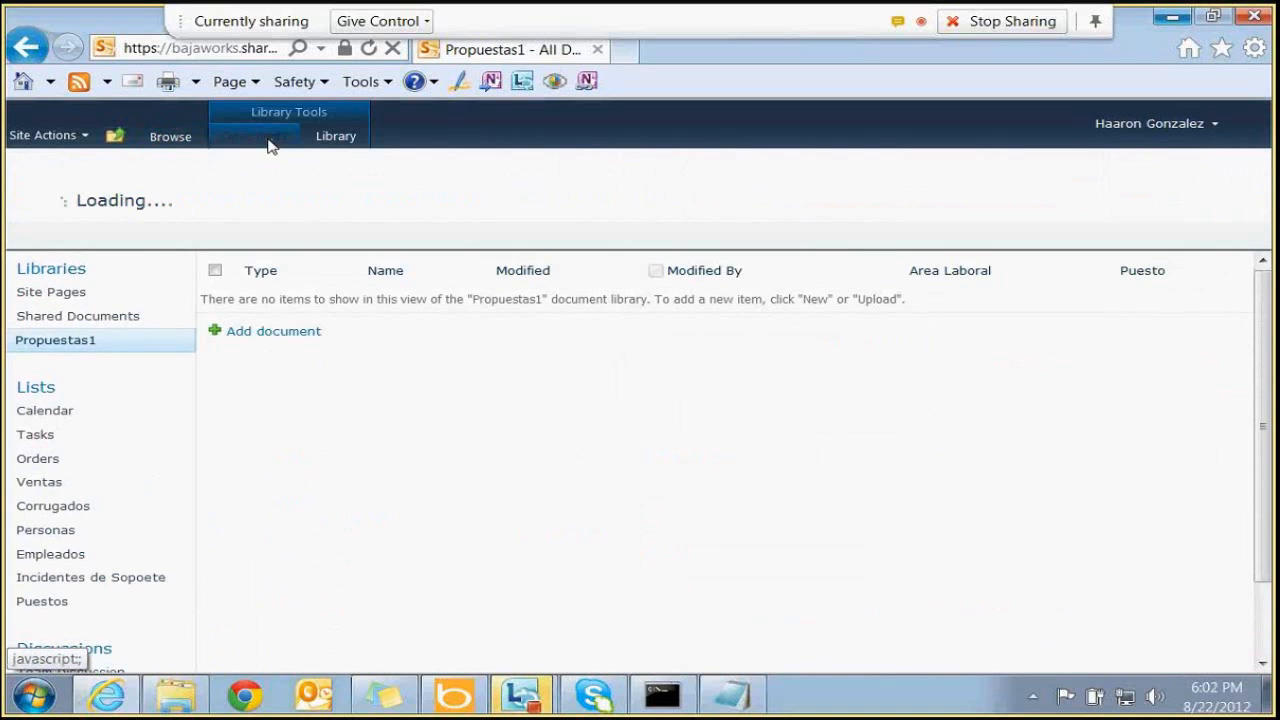
click(122, 186)
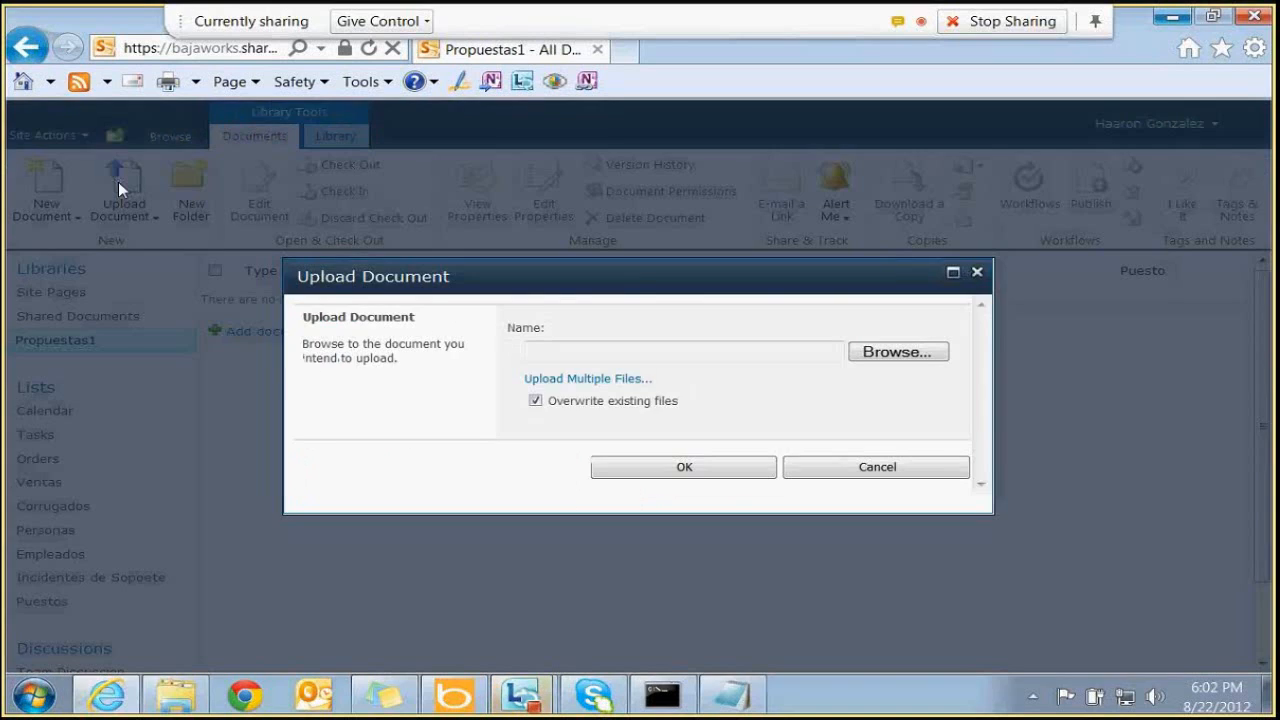
click(910, 357)
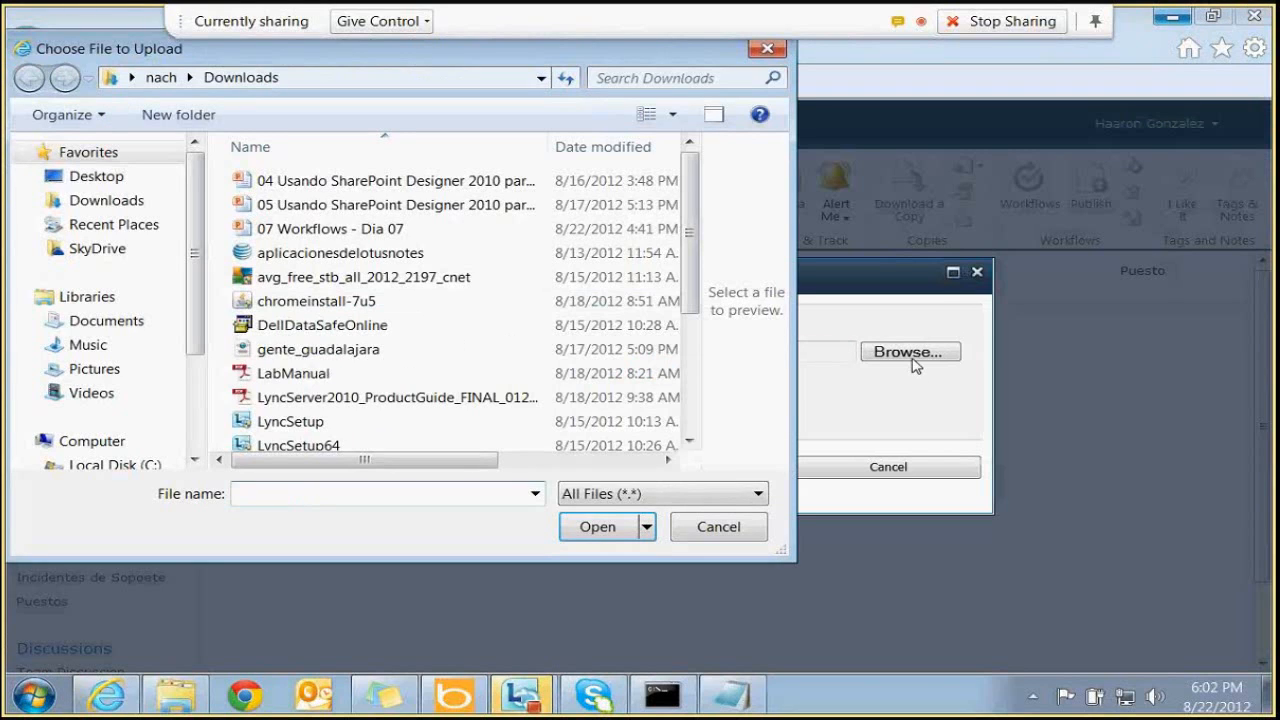
double_click(506, 376)
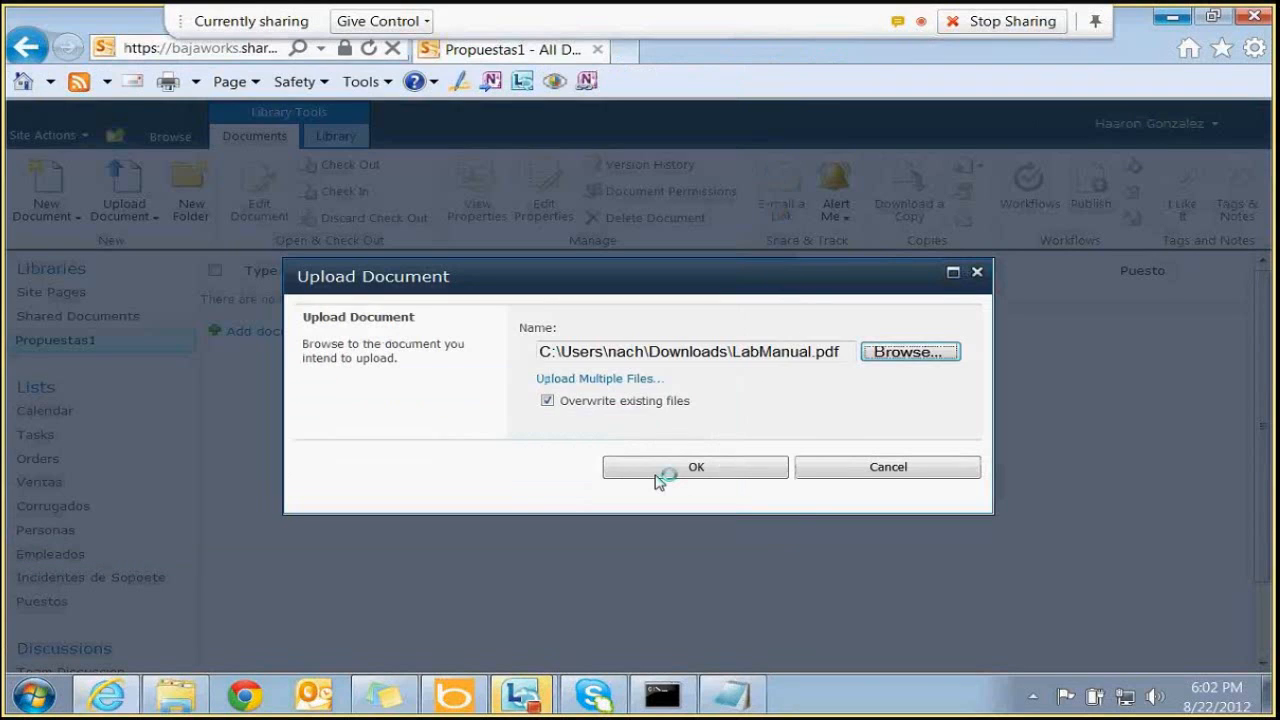
click(664, 474)
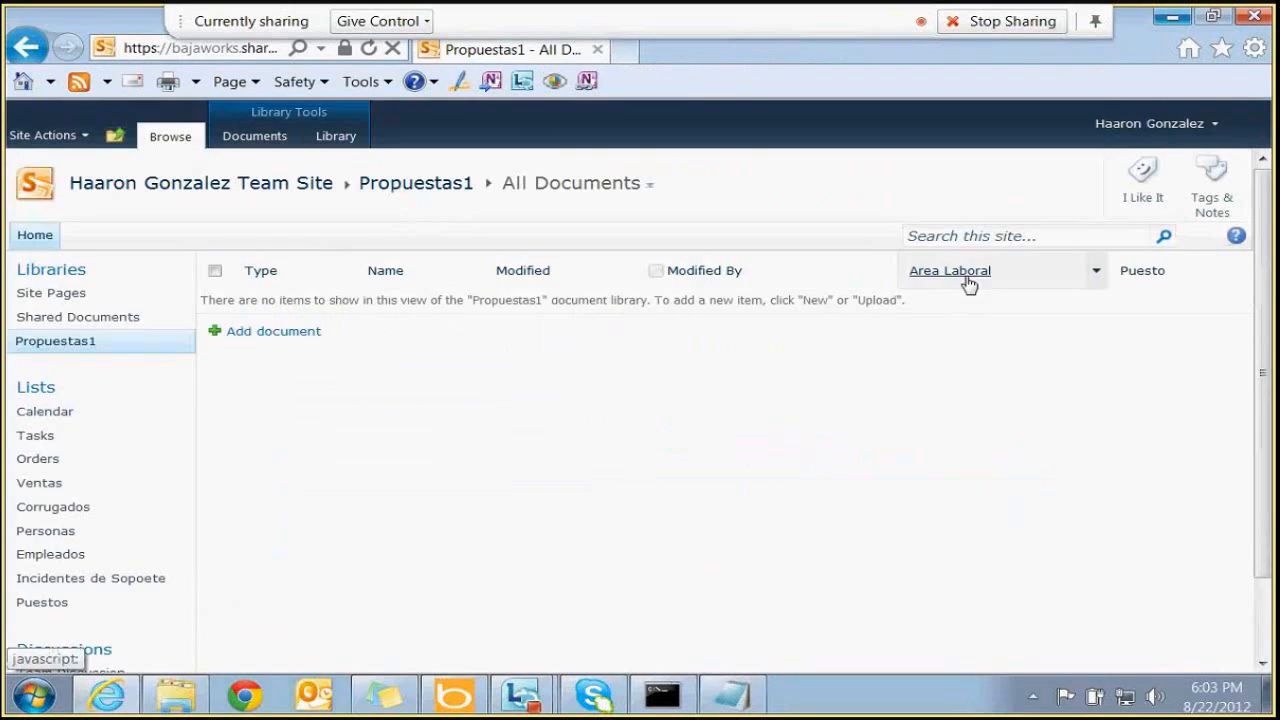
click(297, 343)
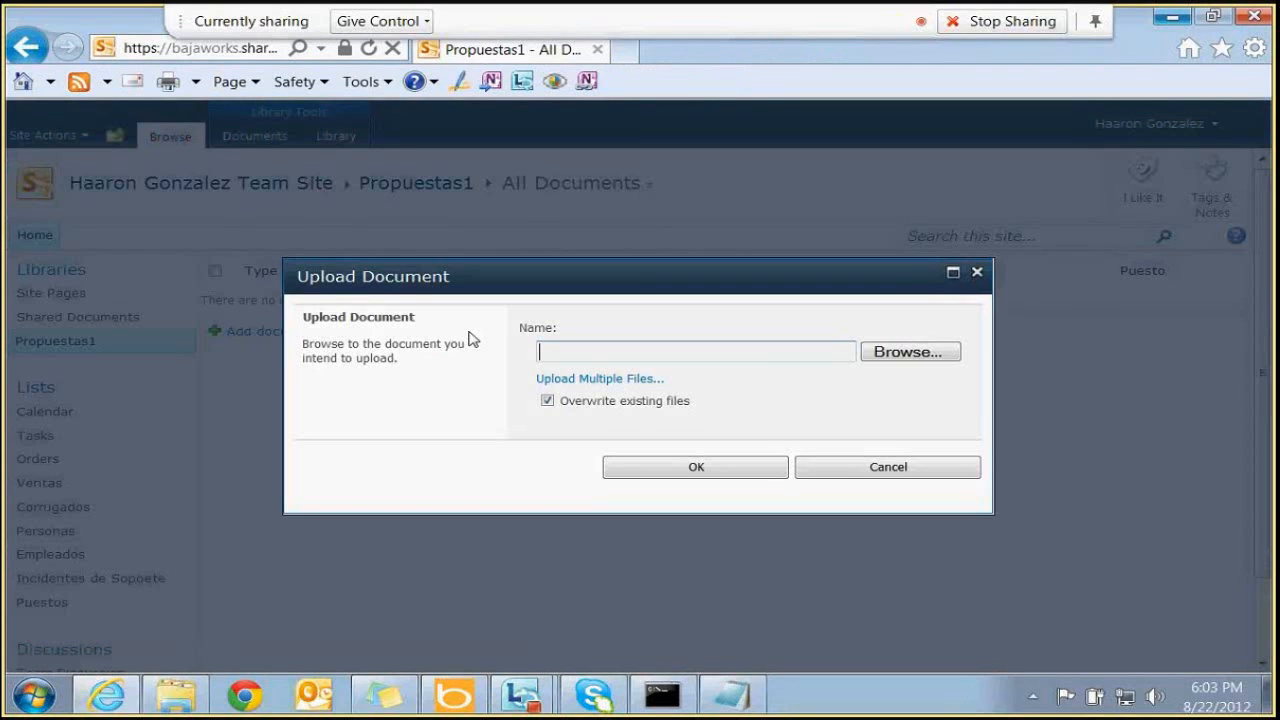
key(Escape)
click(256, 137)
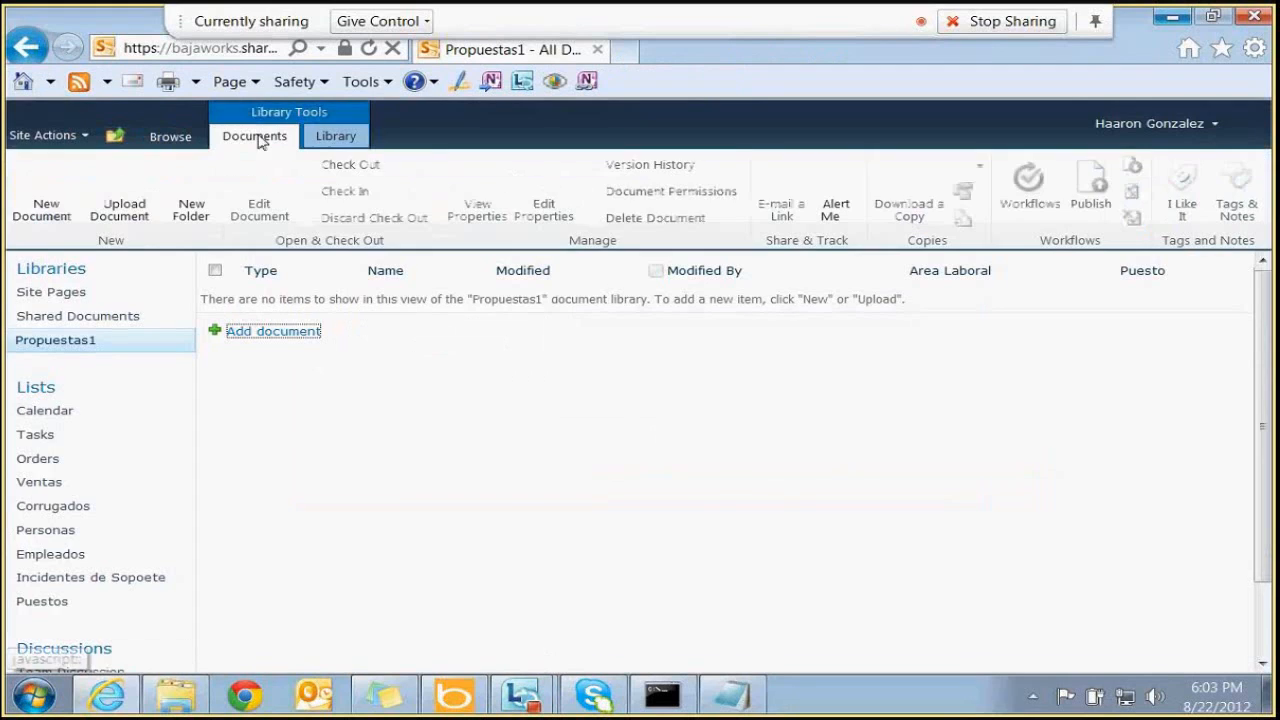
Create a new Word document from the library and type sample body text
click(50, 183)
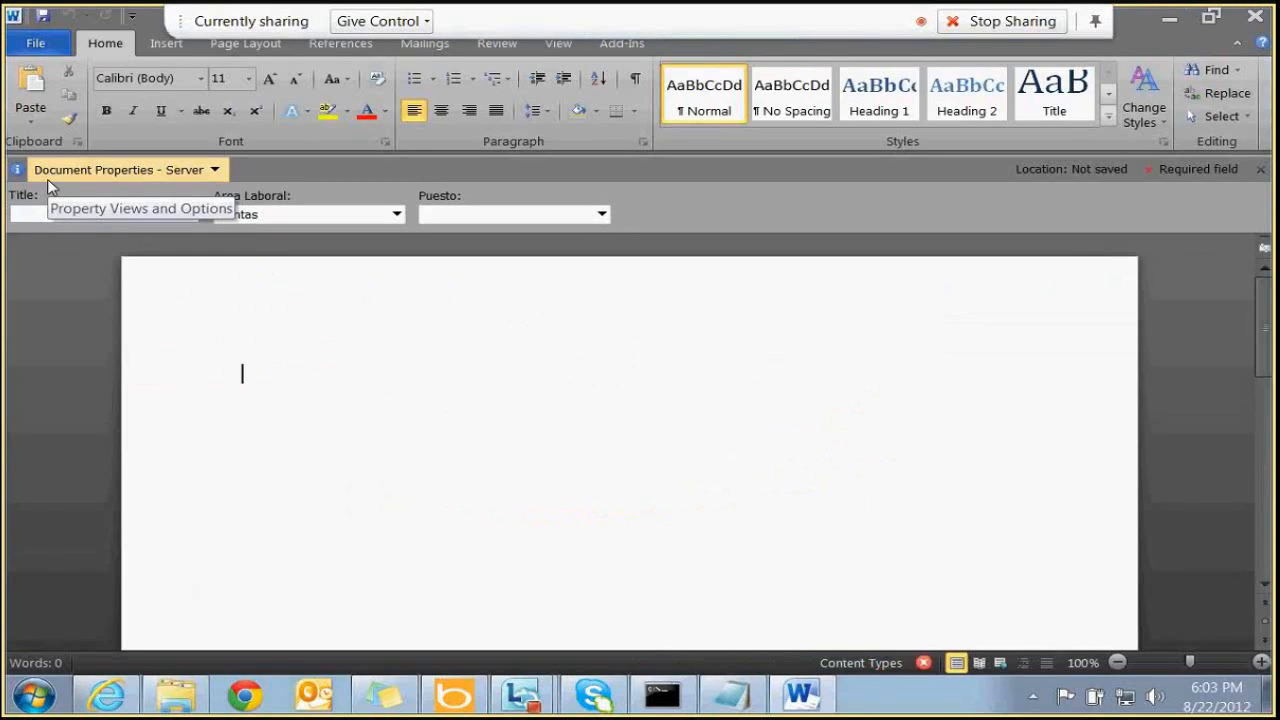
click(607, 215)
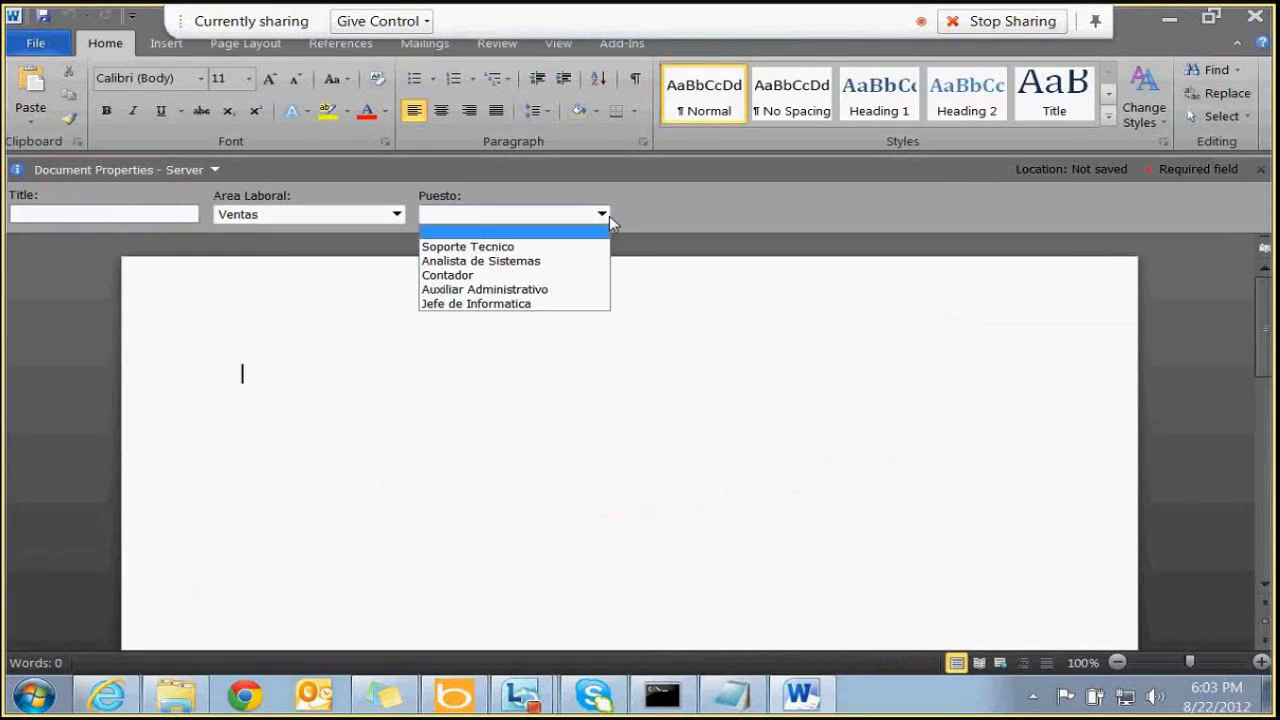
click(454, 338)
text(Saasl;asdl';las;'dl';)
text(asld';asld')
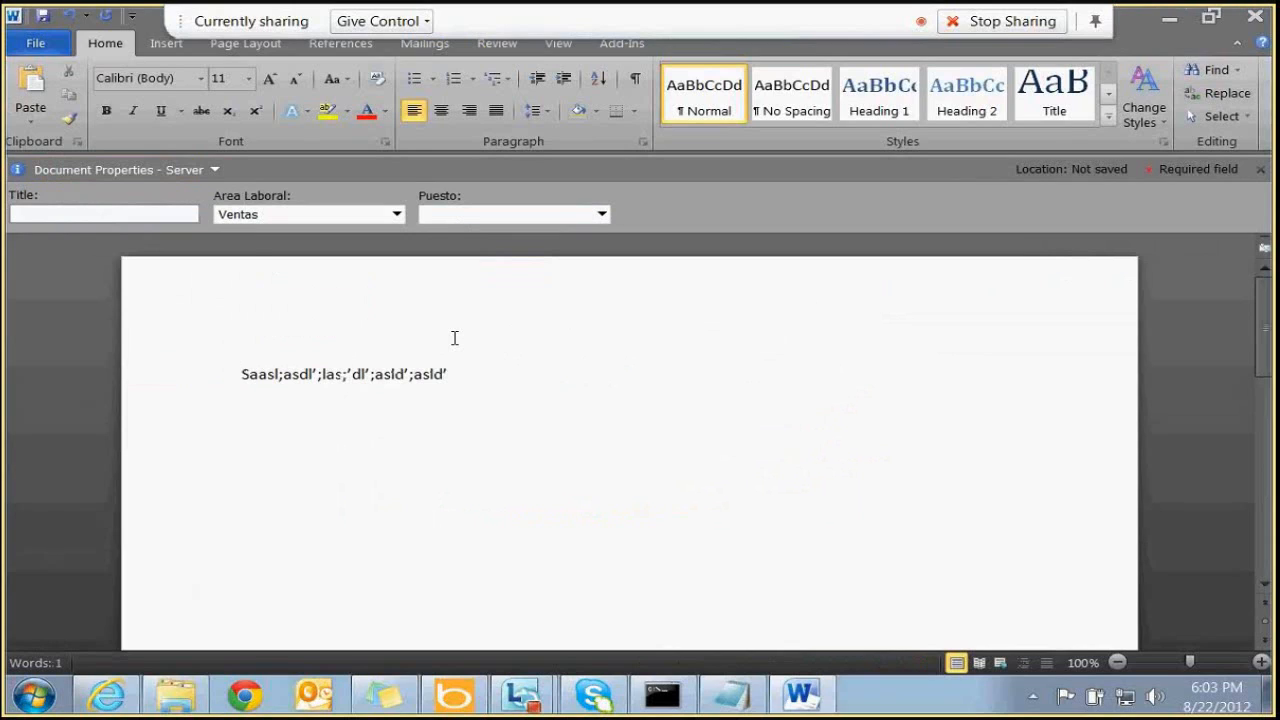
text(;las'd; as;ld';al s;'dlas)
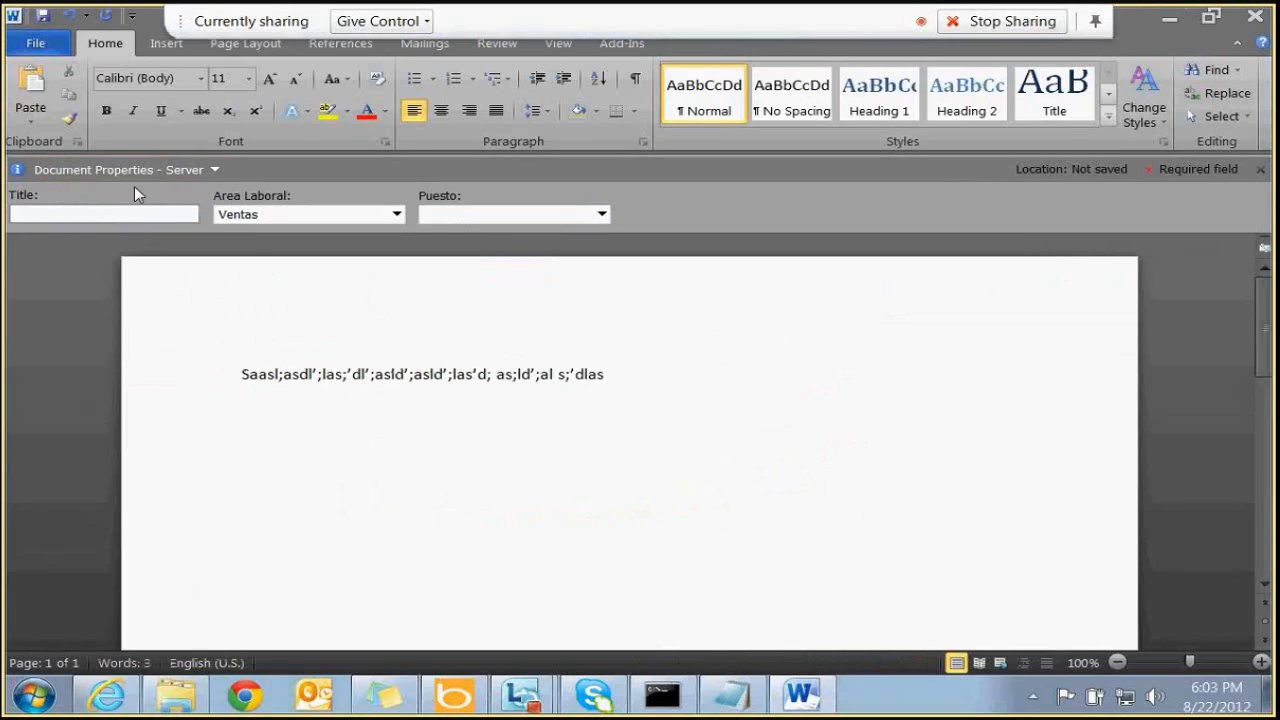
Set Title to aaaaaa, Area Laboral to IT and Puesto to Soporte Tecnico
click(108, 212)
text(aaaaaa)
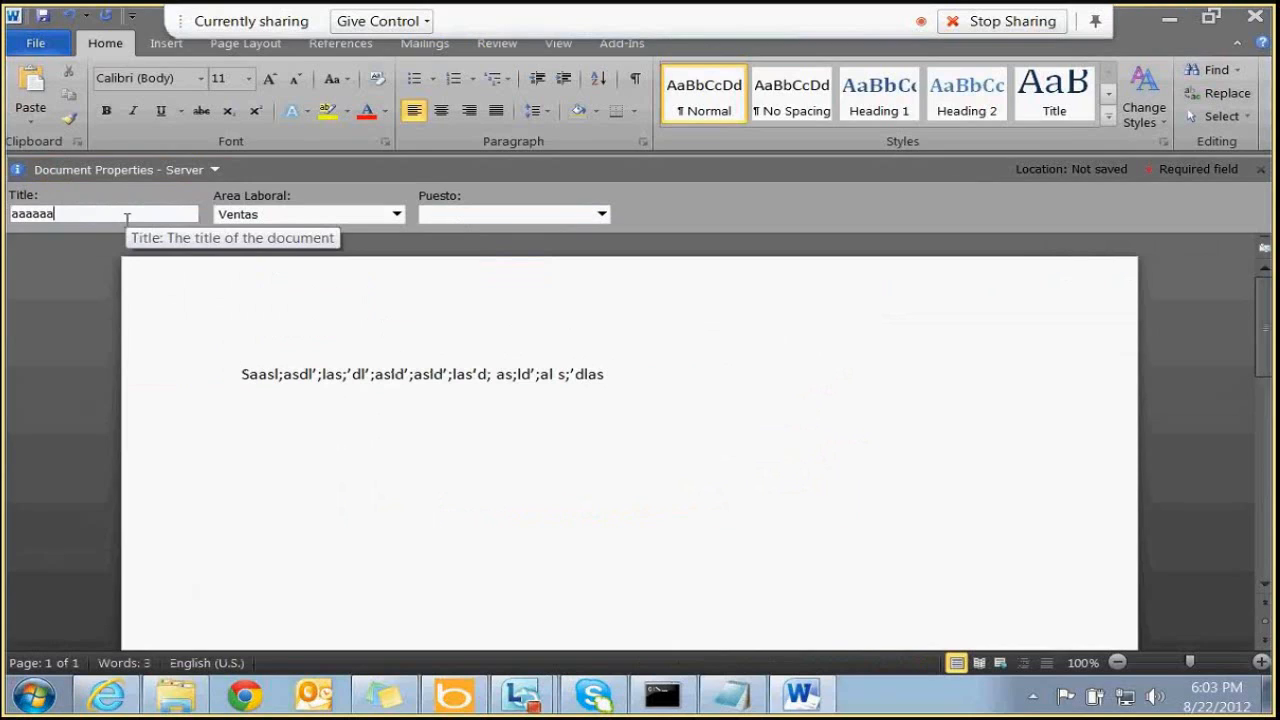
key(Tab)
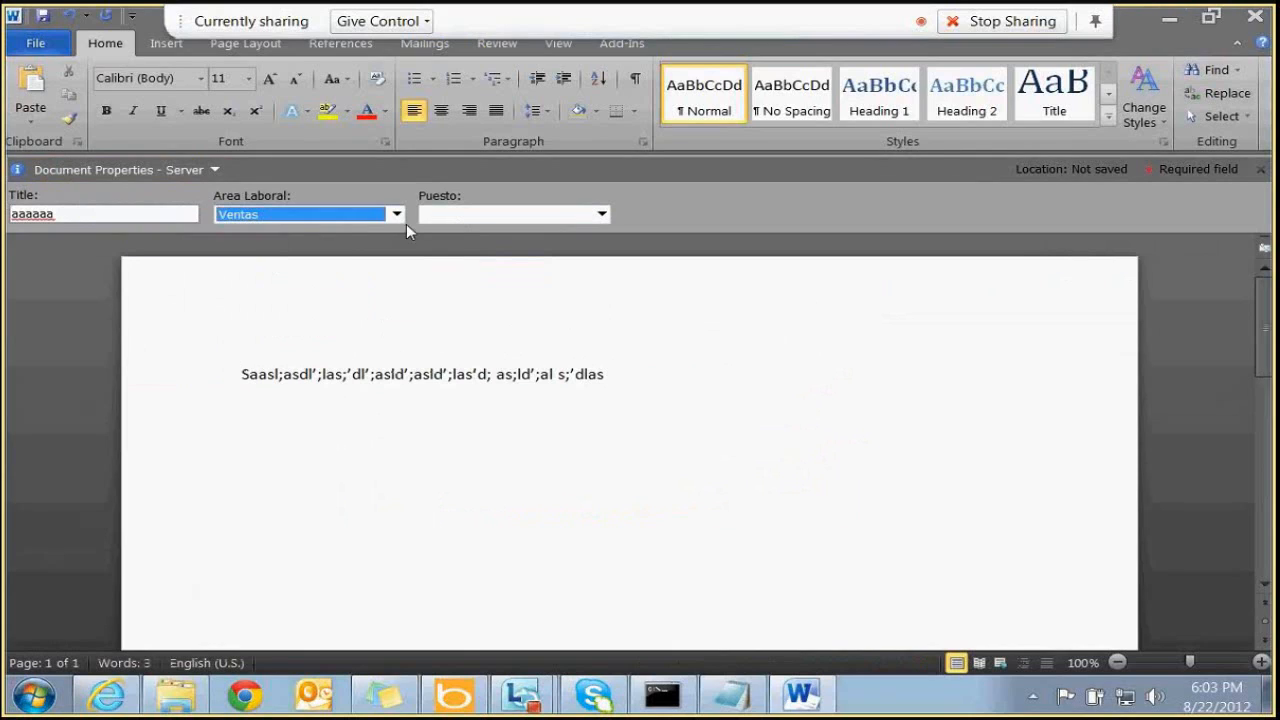
click(397, 214)
click(258, 261)
scroll(348, 216, down, 1)
click(517, 214)
click(517, 218)
click(510, 220)
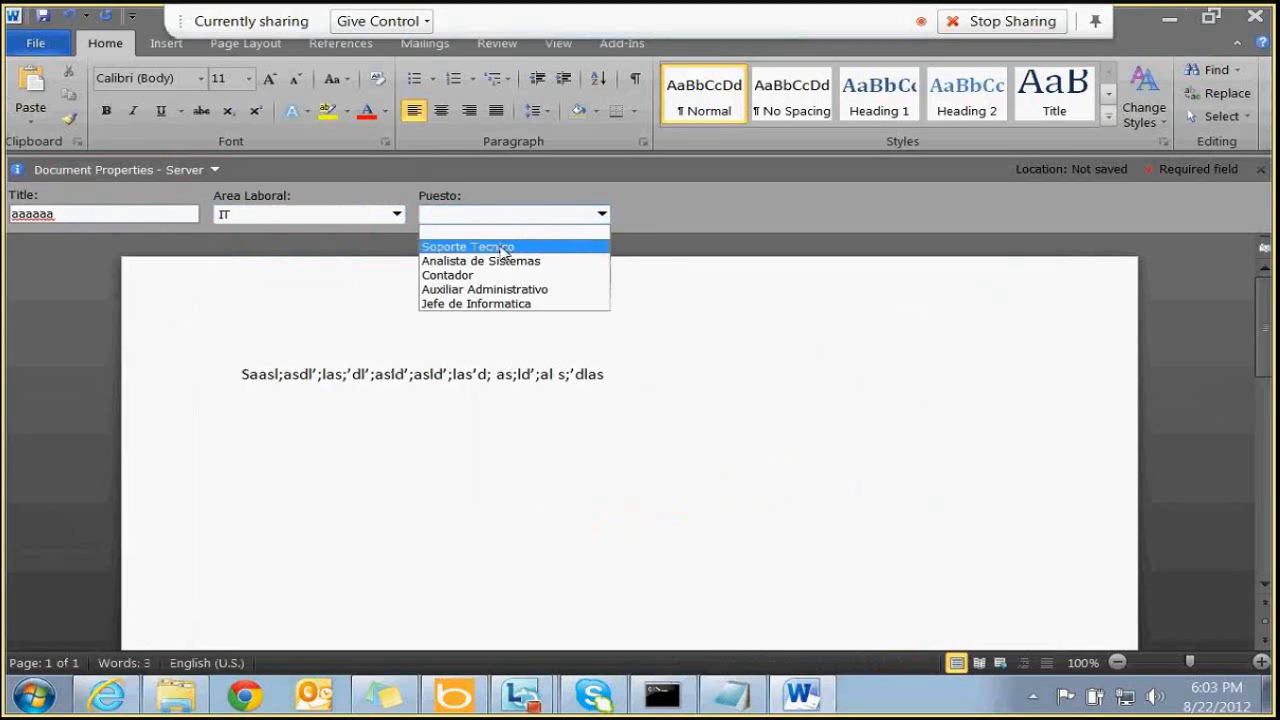
click(505, 247)
click(467, 367)
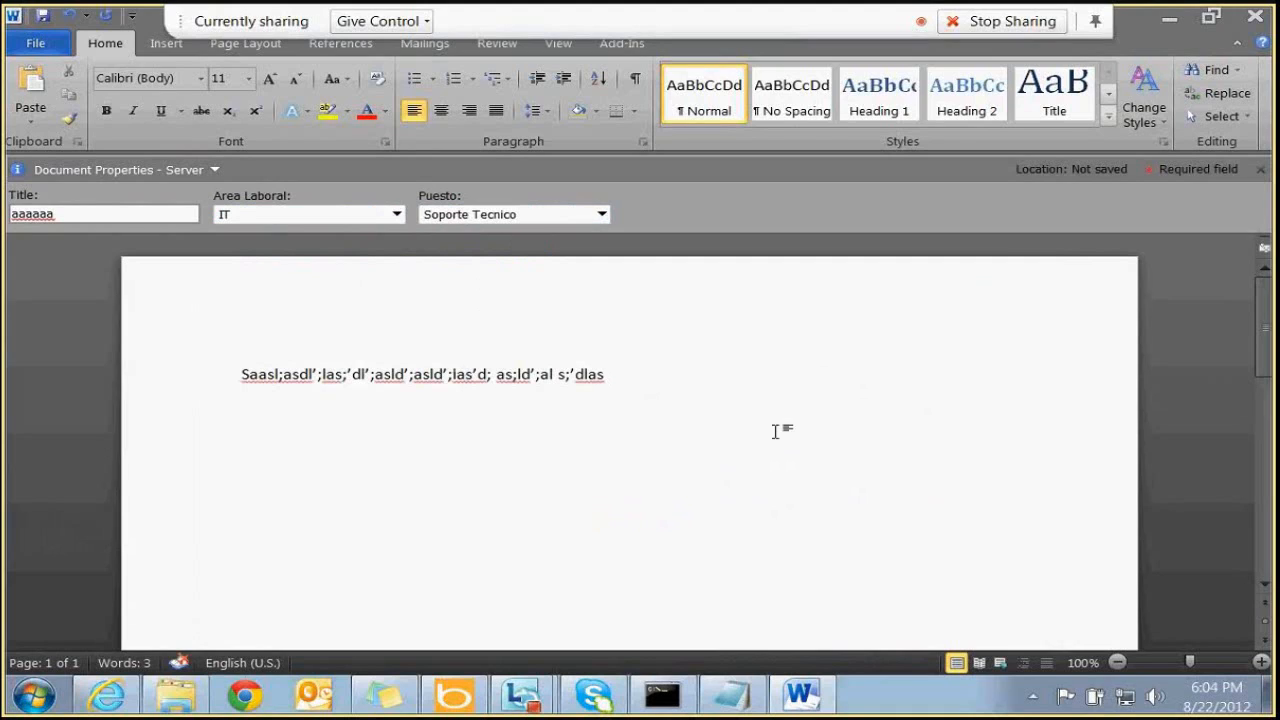
Save the document as demo1 to the library and close Word
click(43, 17)
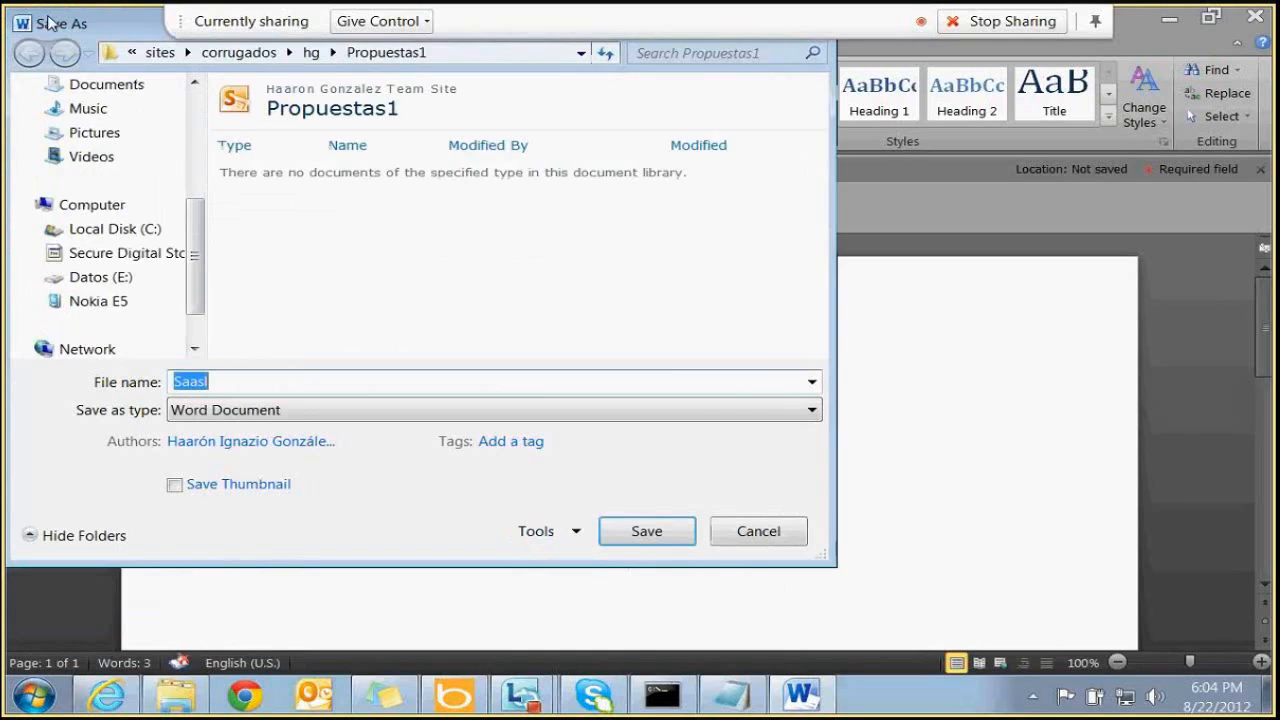
text(demo1)
key(Return)
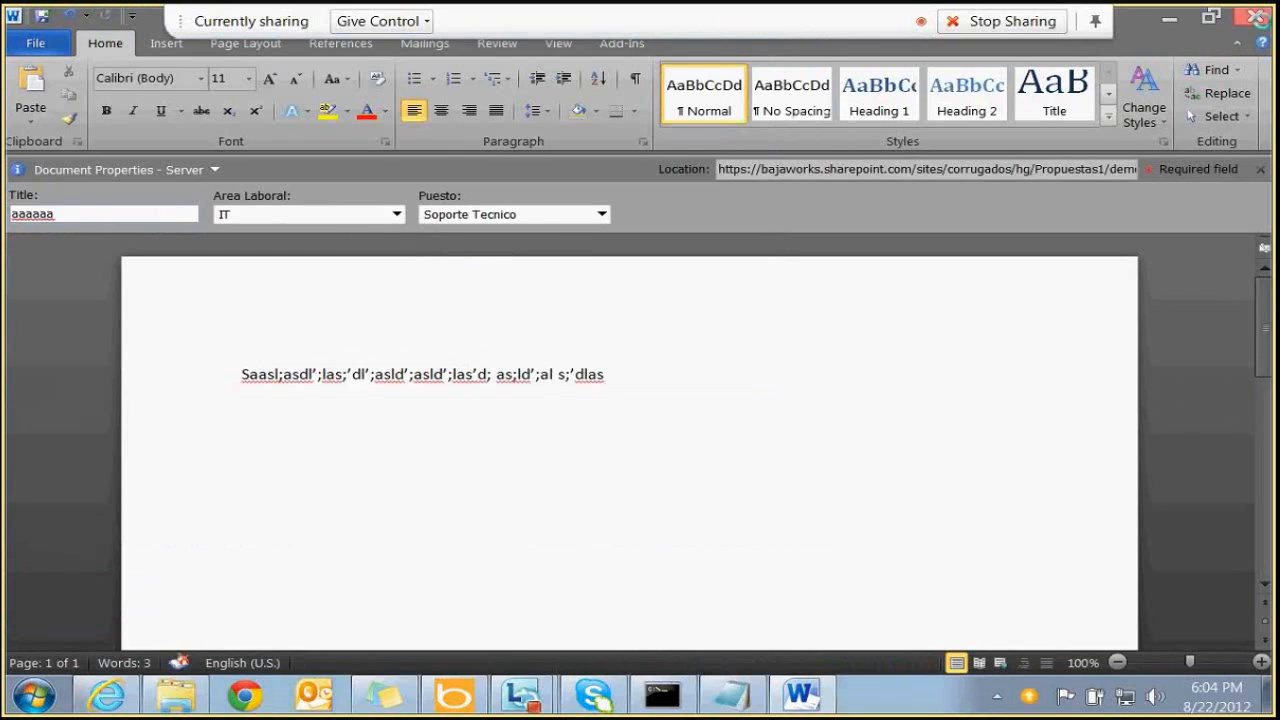
click(1257, 18)
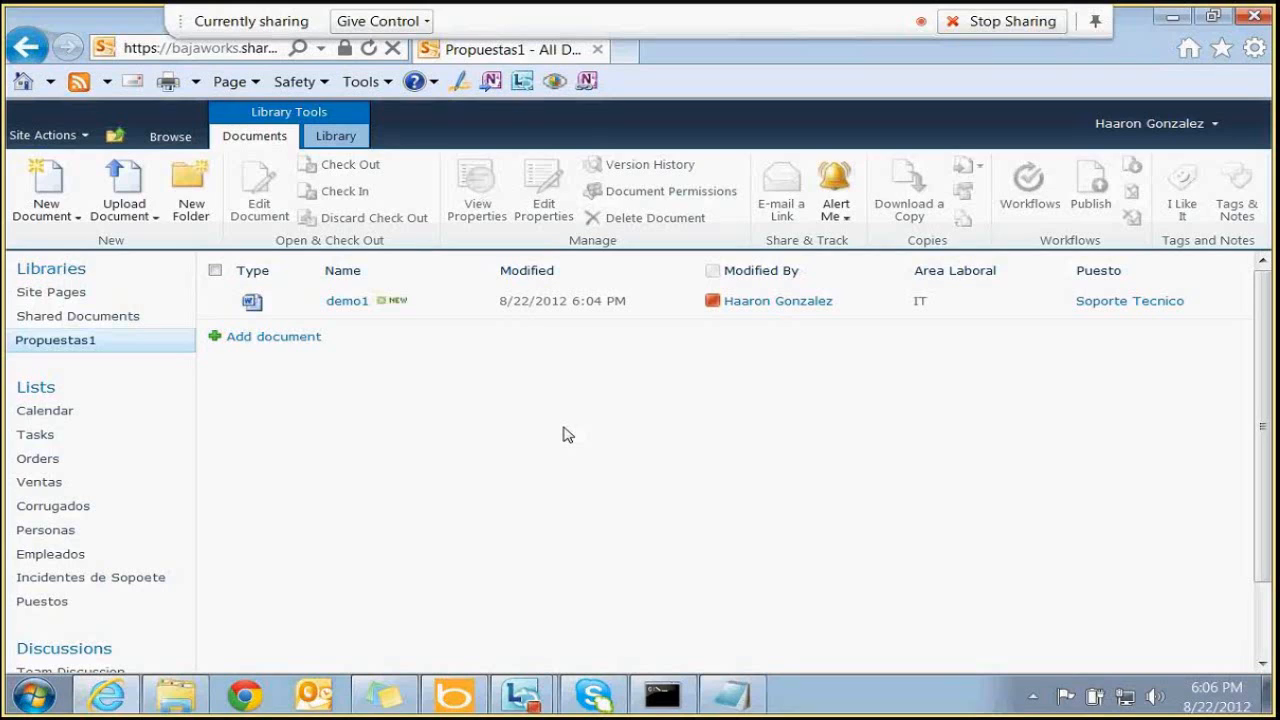
Go to Site Settings and open the Site content types gallery
click(44, 135)
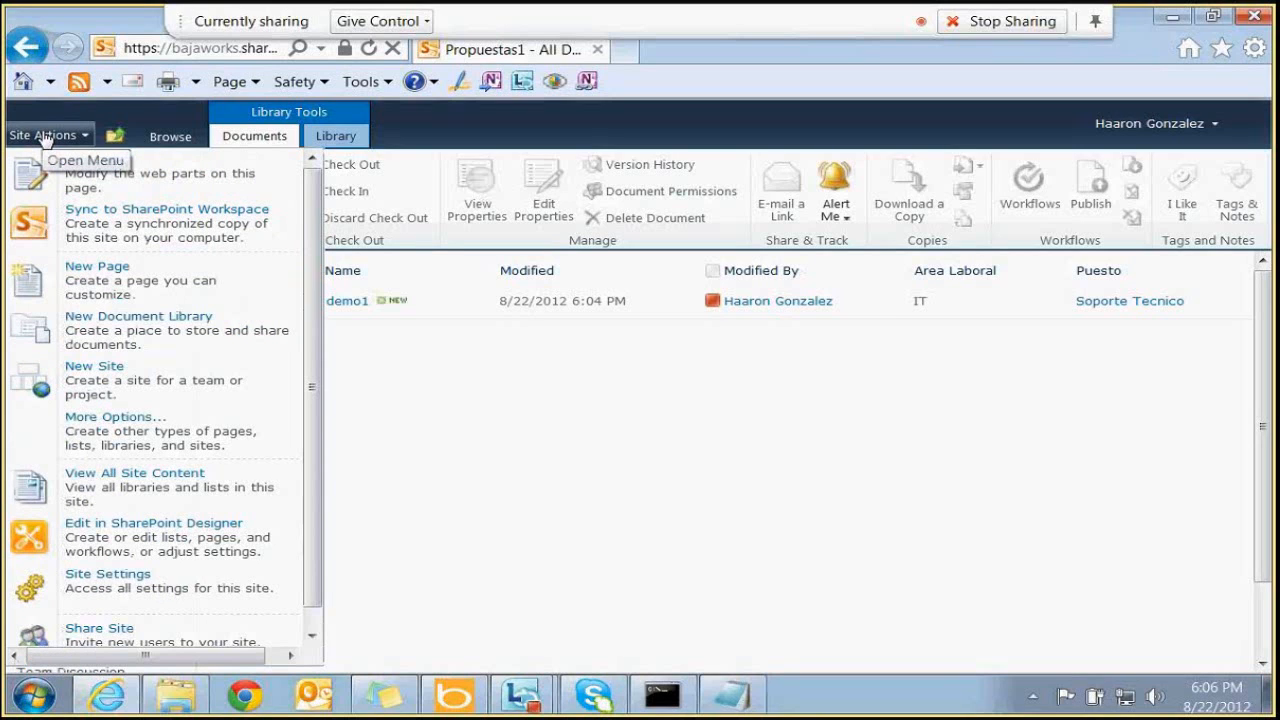
click(199, 577)
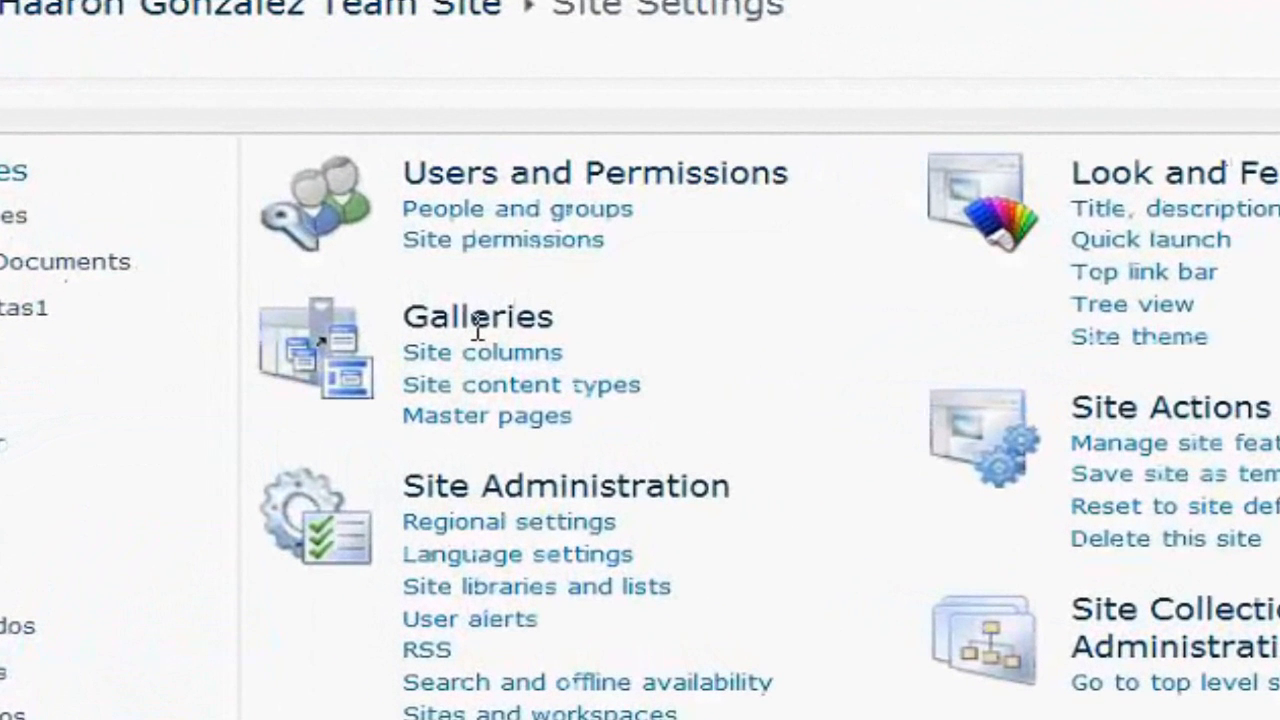
drag(295, 345, 361, 343)
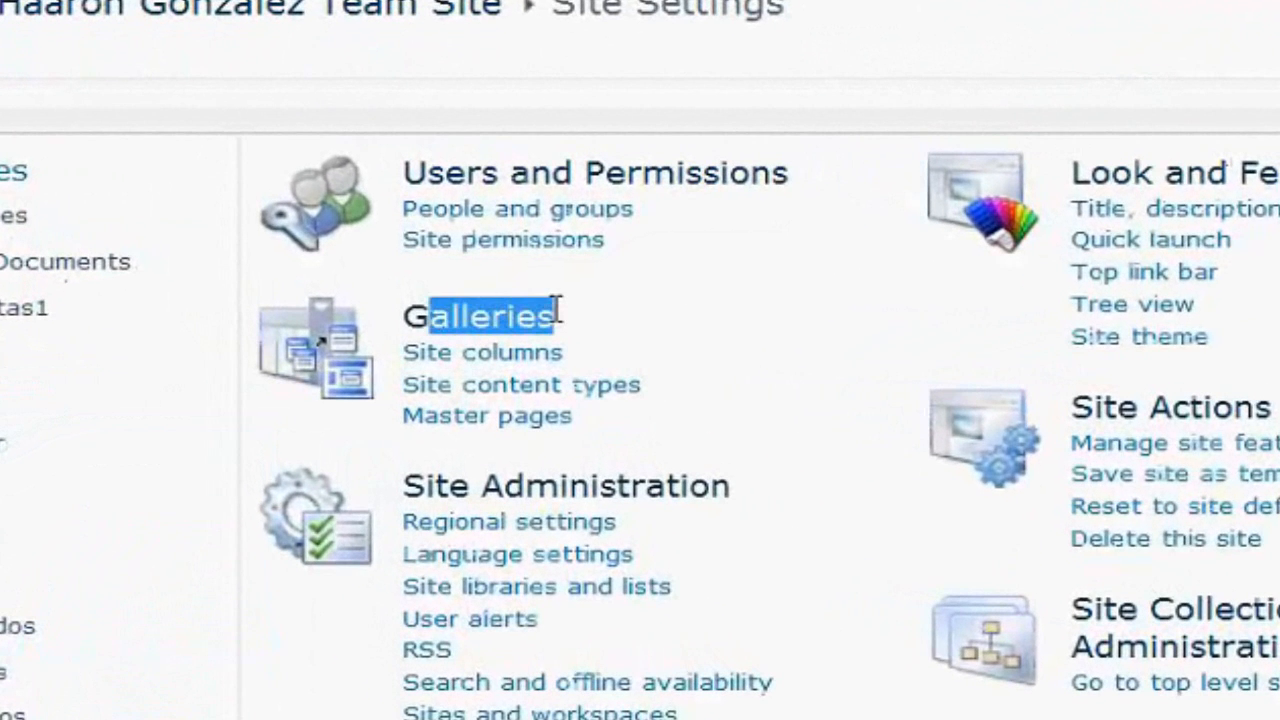
drag(557, 310, 651, 400)
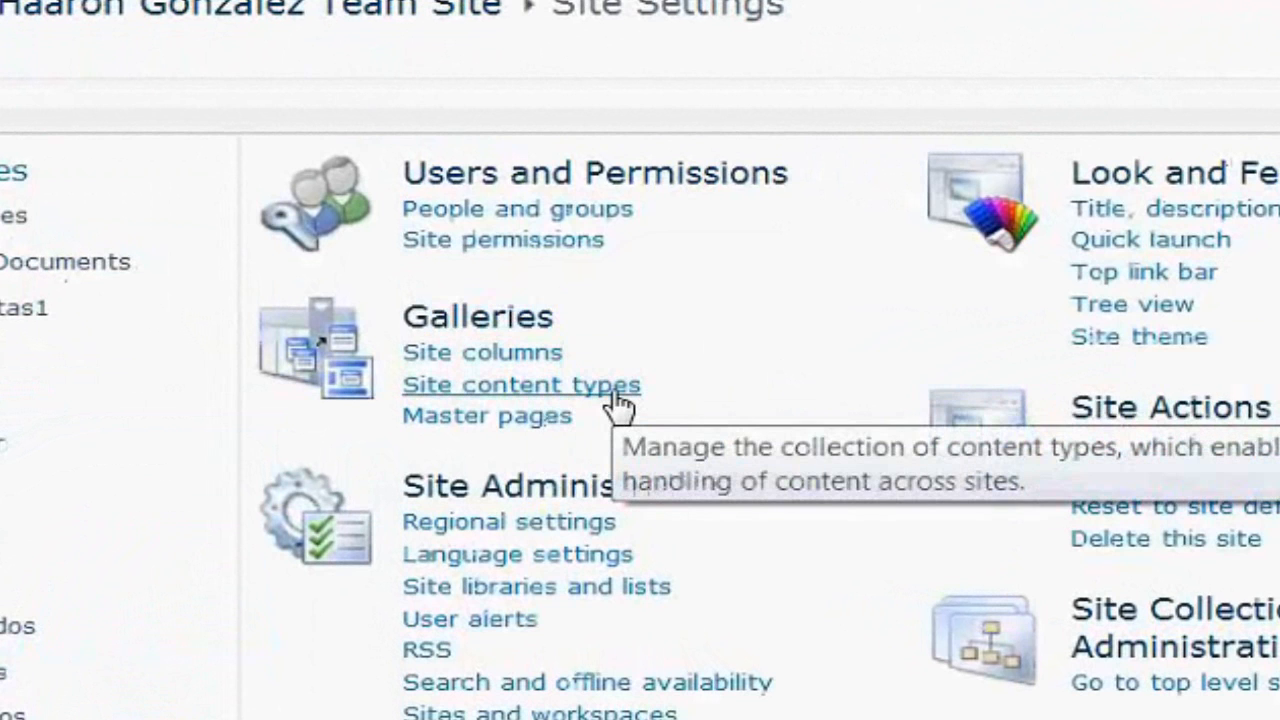
click(618, 405)
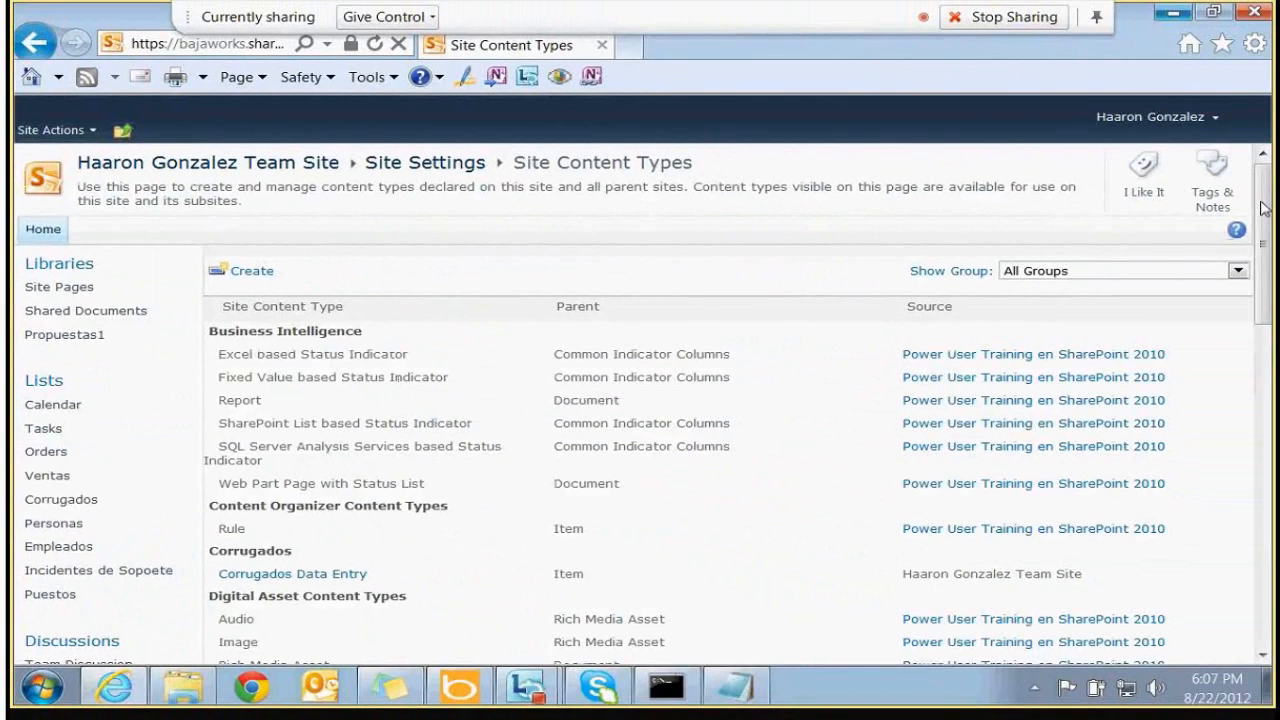
drag(1263, 207, 1135, 8)
Name the new content type Contrato Legal with description 'Utilice plantilla de contrato legal de OCCG'
click(260, 271)
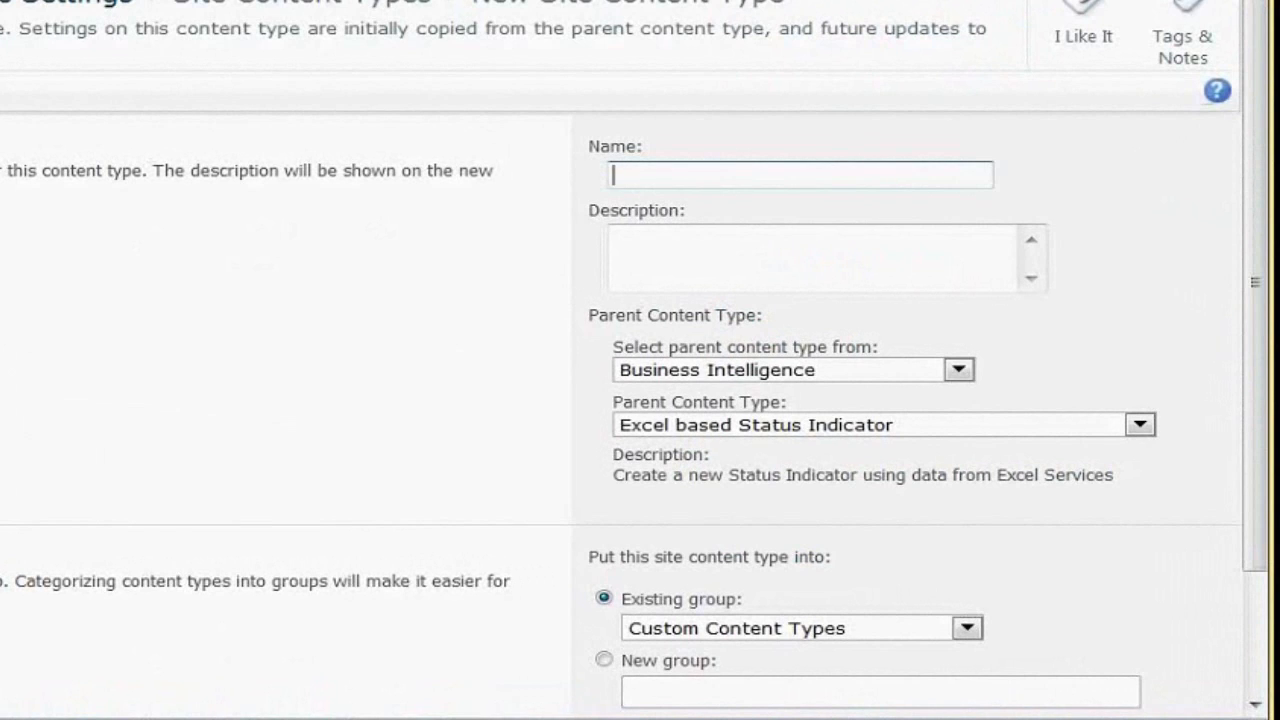
text(Contrato Legal)
key(Tab)
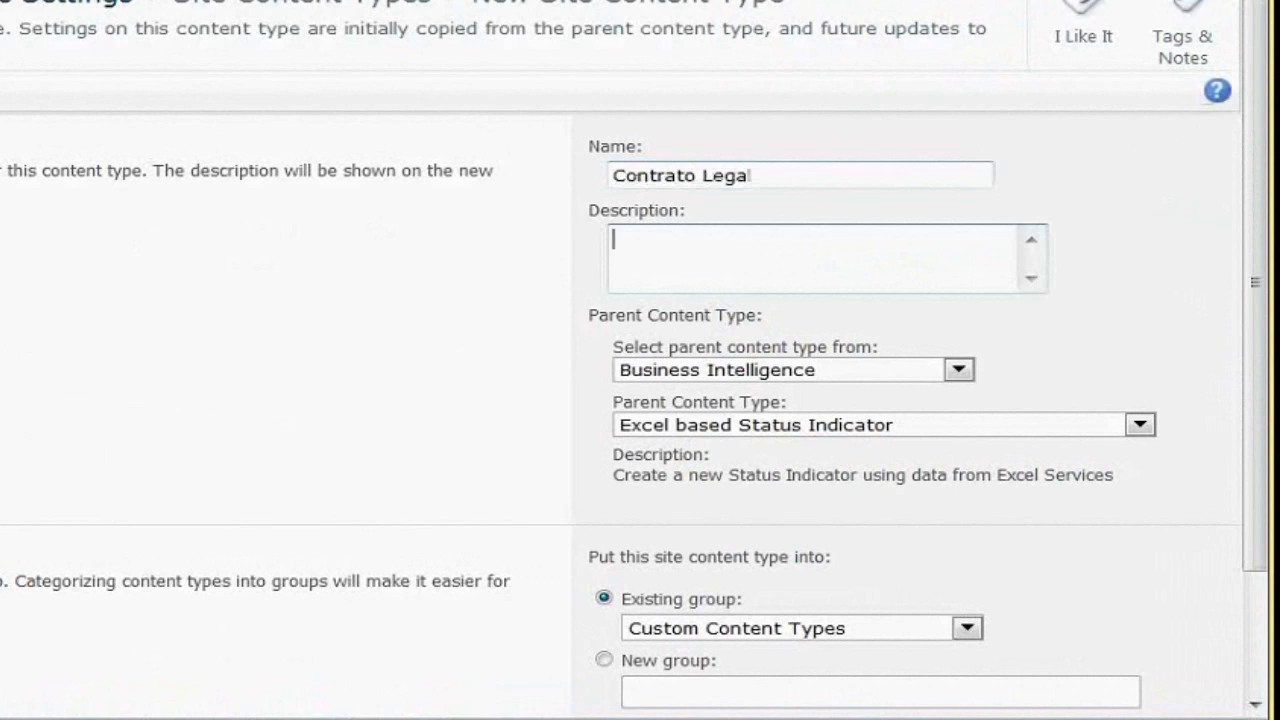
text(Nue)
text(vo Contra)
key(ctrl+a)
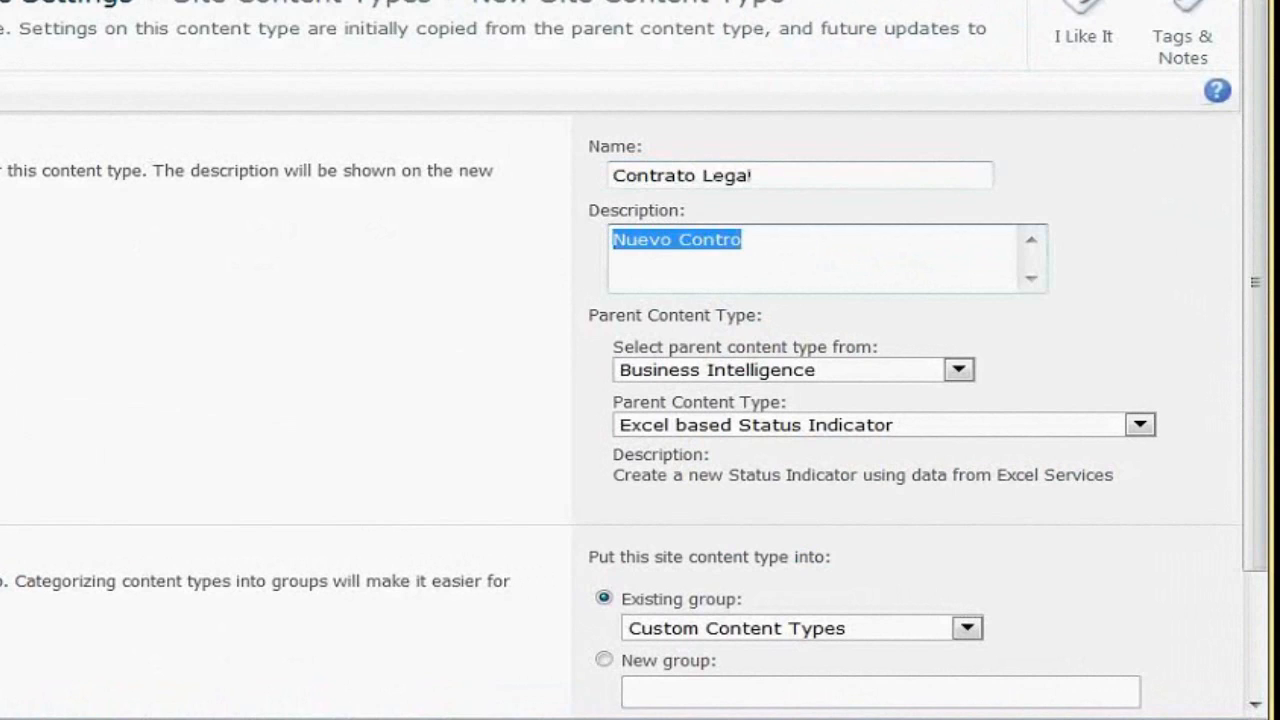
text(Utilice )
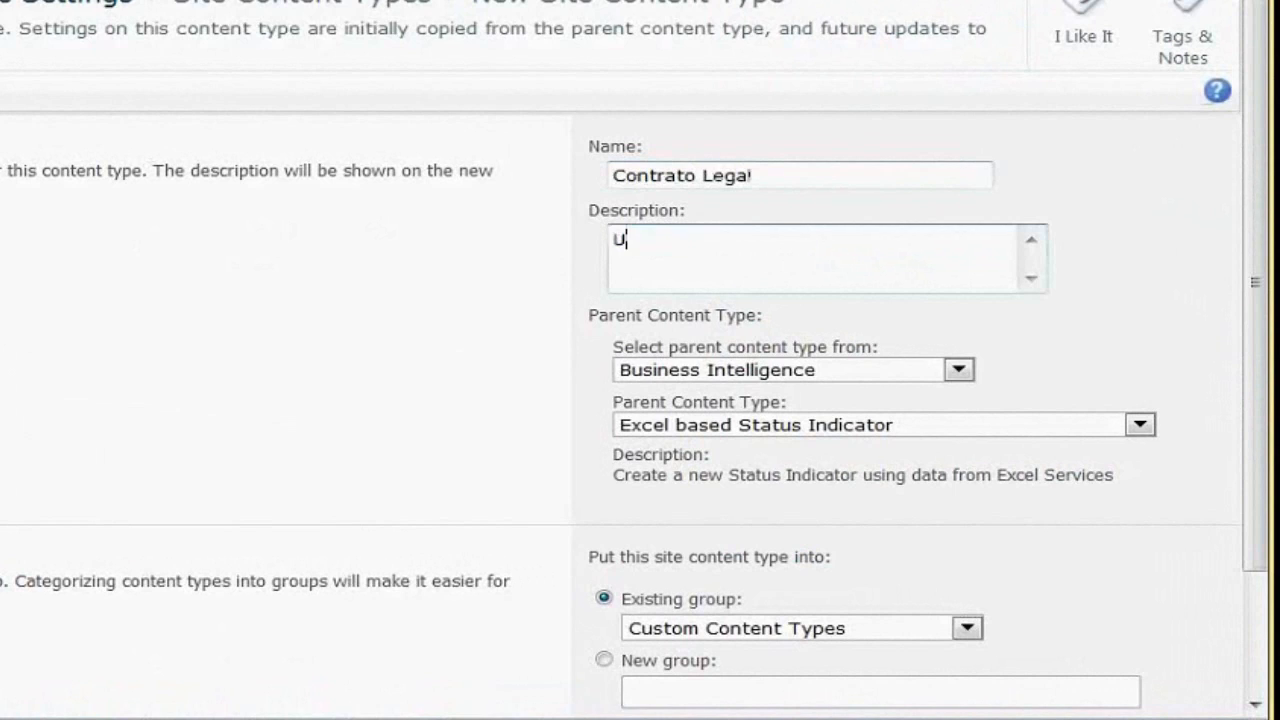
text(plantilla de cont)
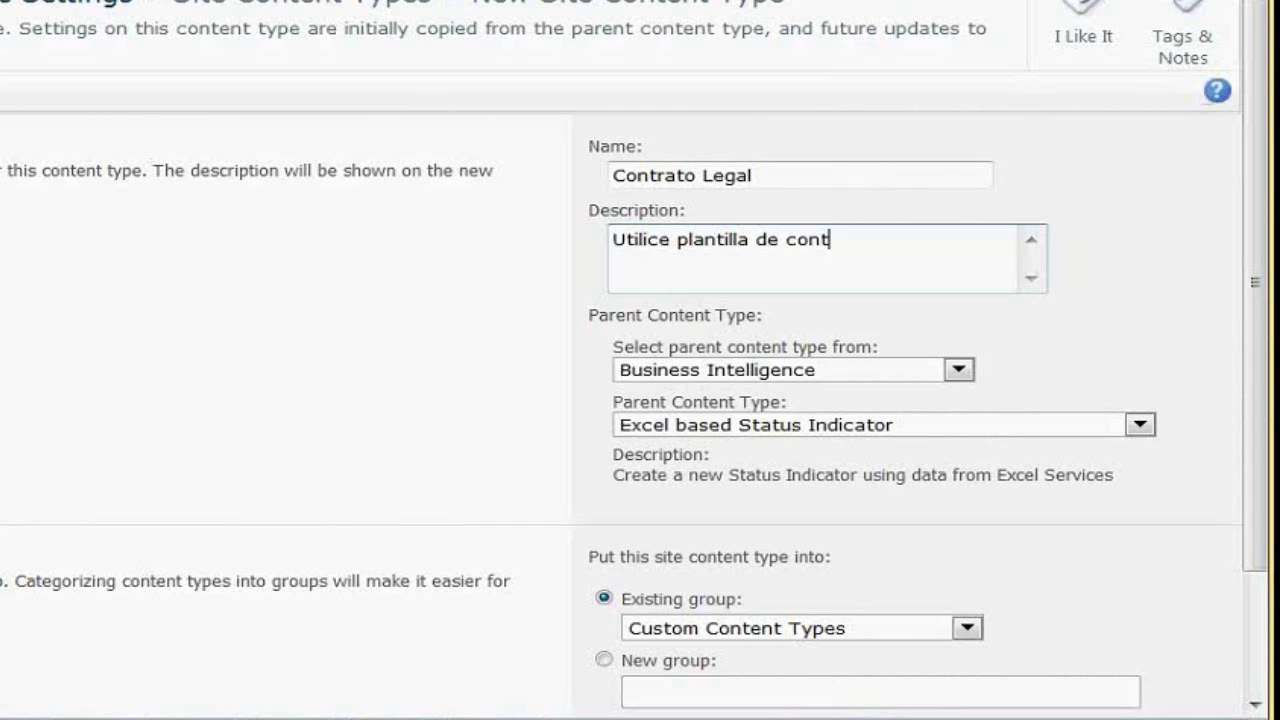
text(rato legal de )
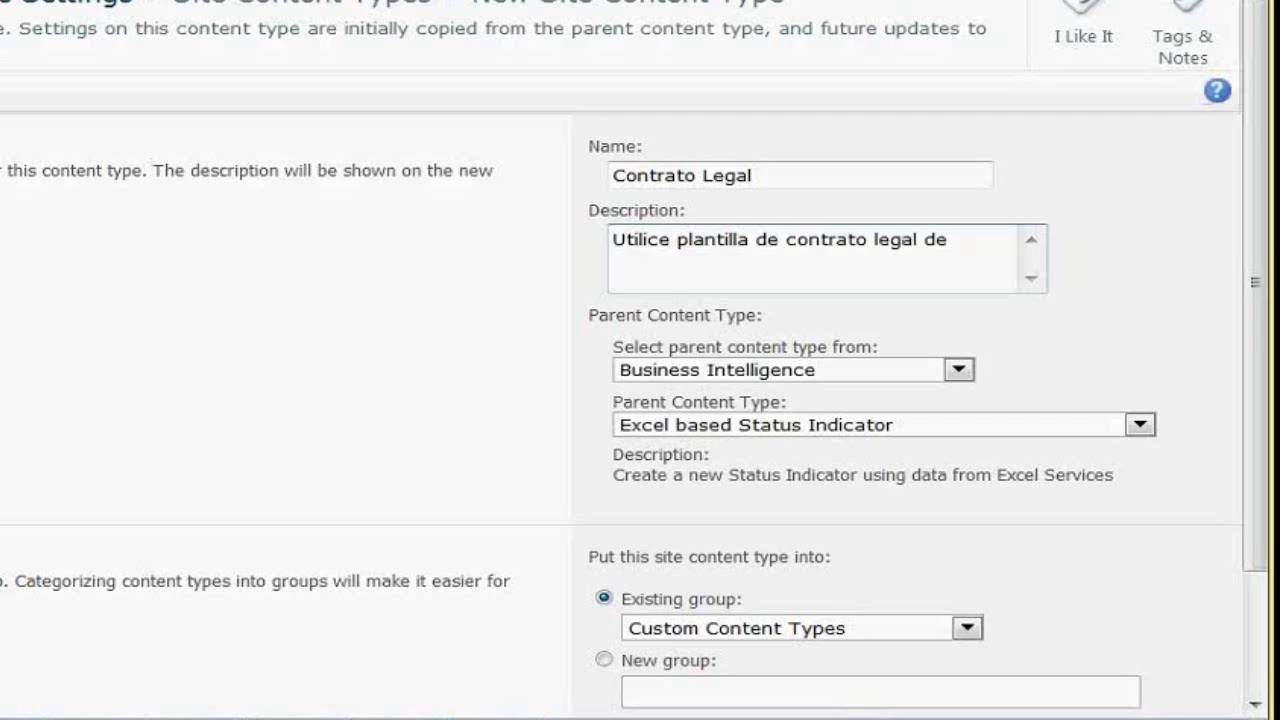
text(OCCG)
key(Tab)
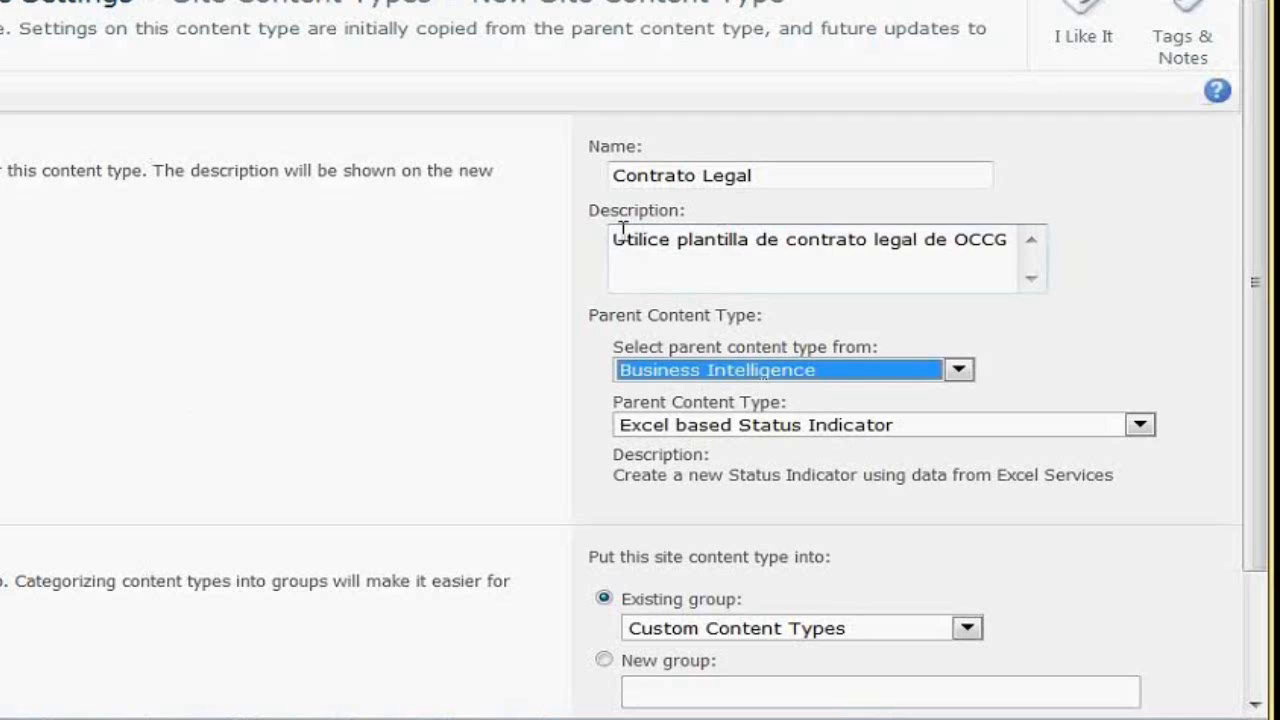
Set the parent content type to Document from Document Content Types
drag(751, 175, 1089, 306)
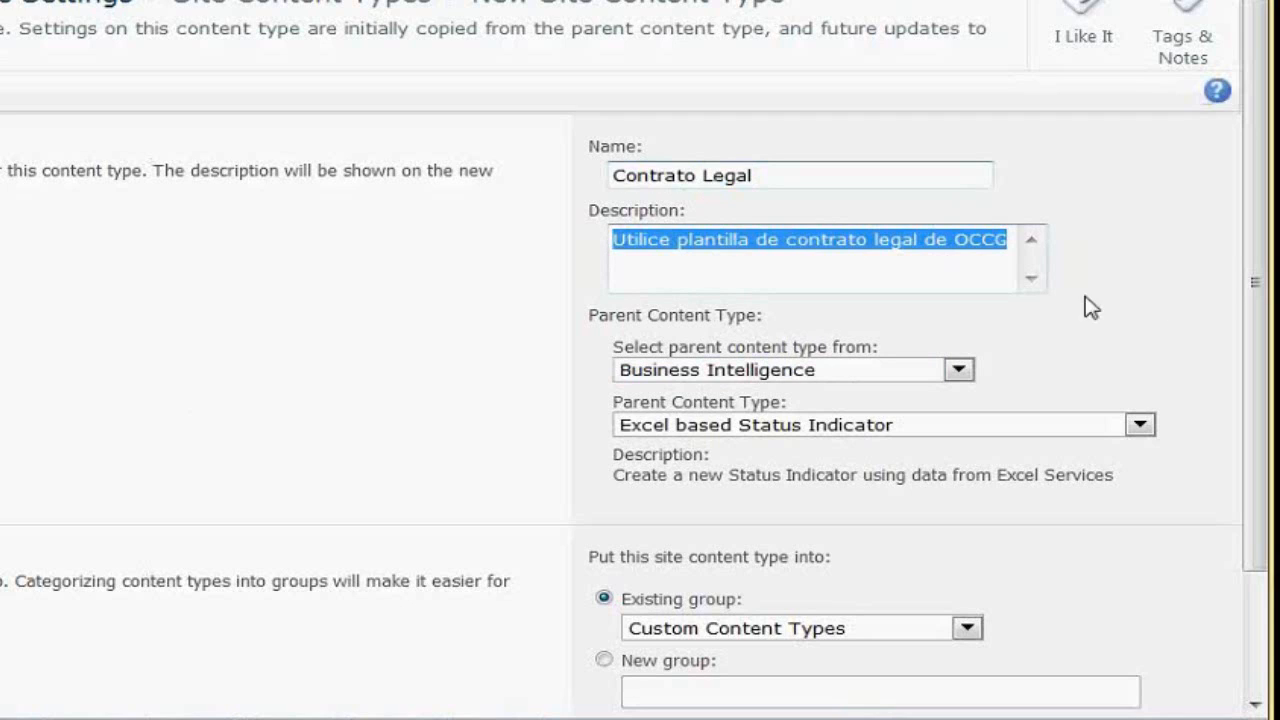
click(786, 245)
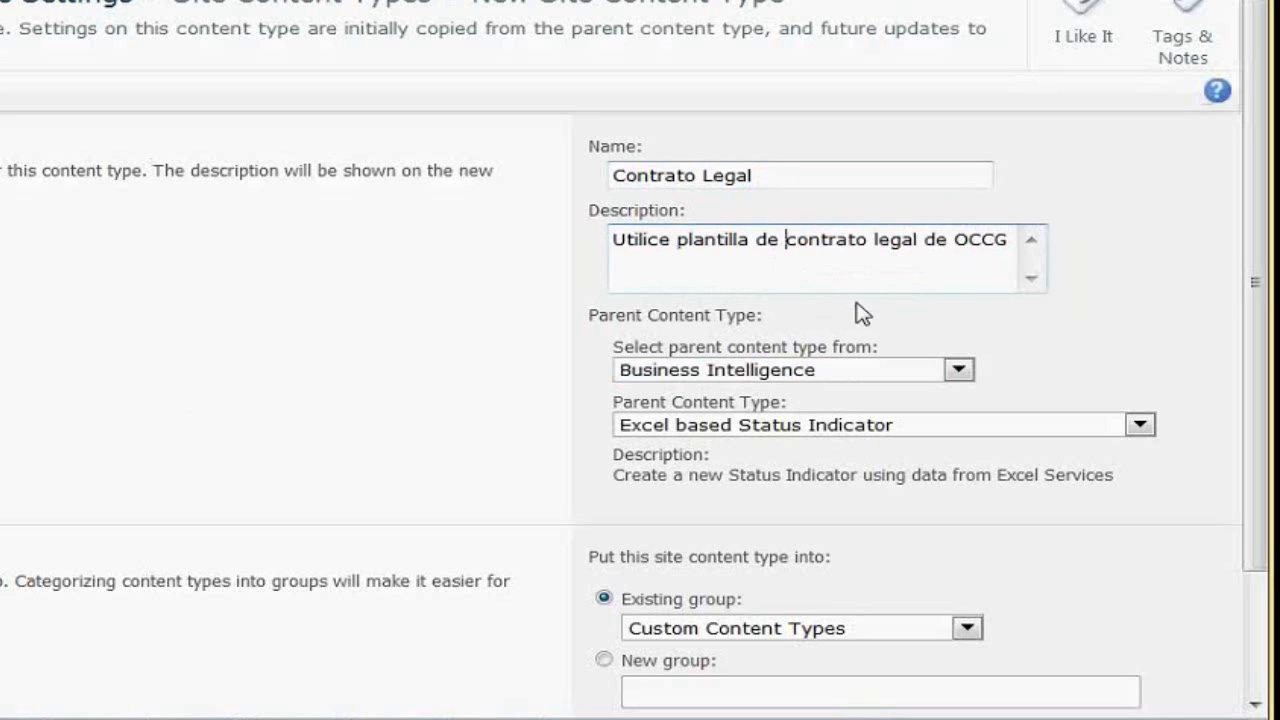
click(845, 370)
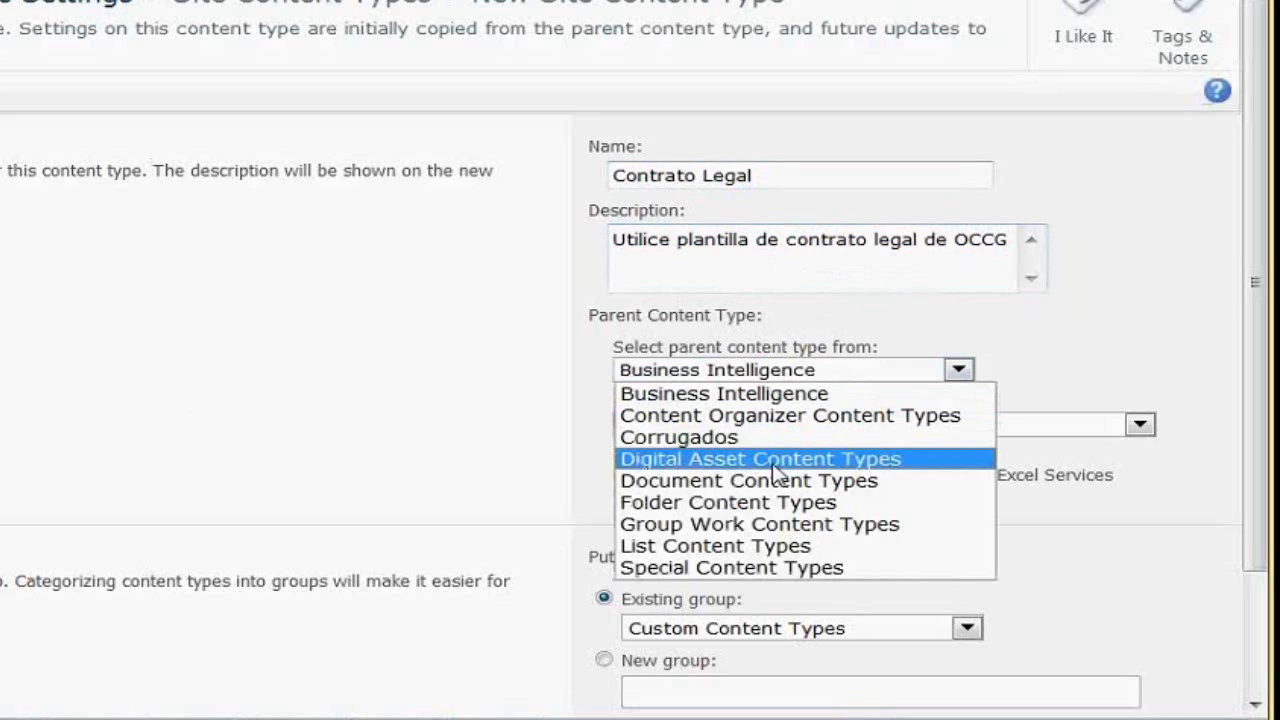
click(756, 485)
click(805, 428)
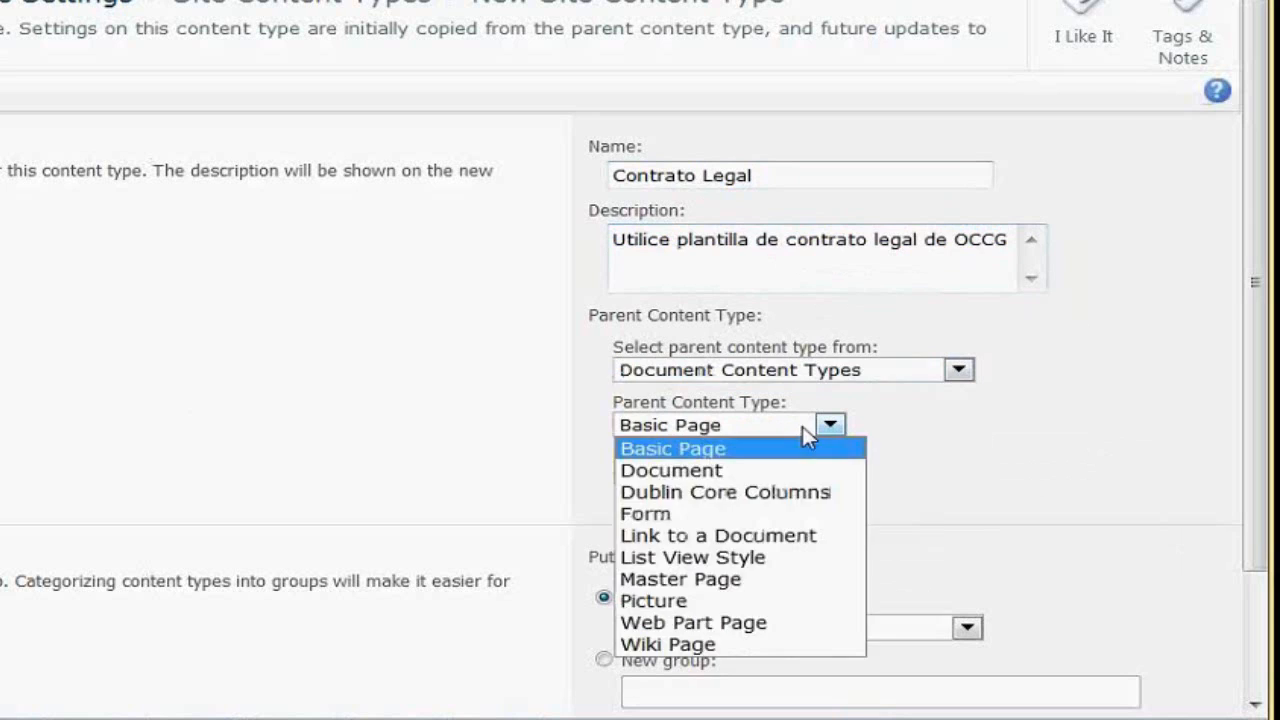
click(786, 432)
click(786, 430)
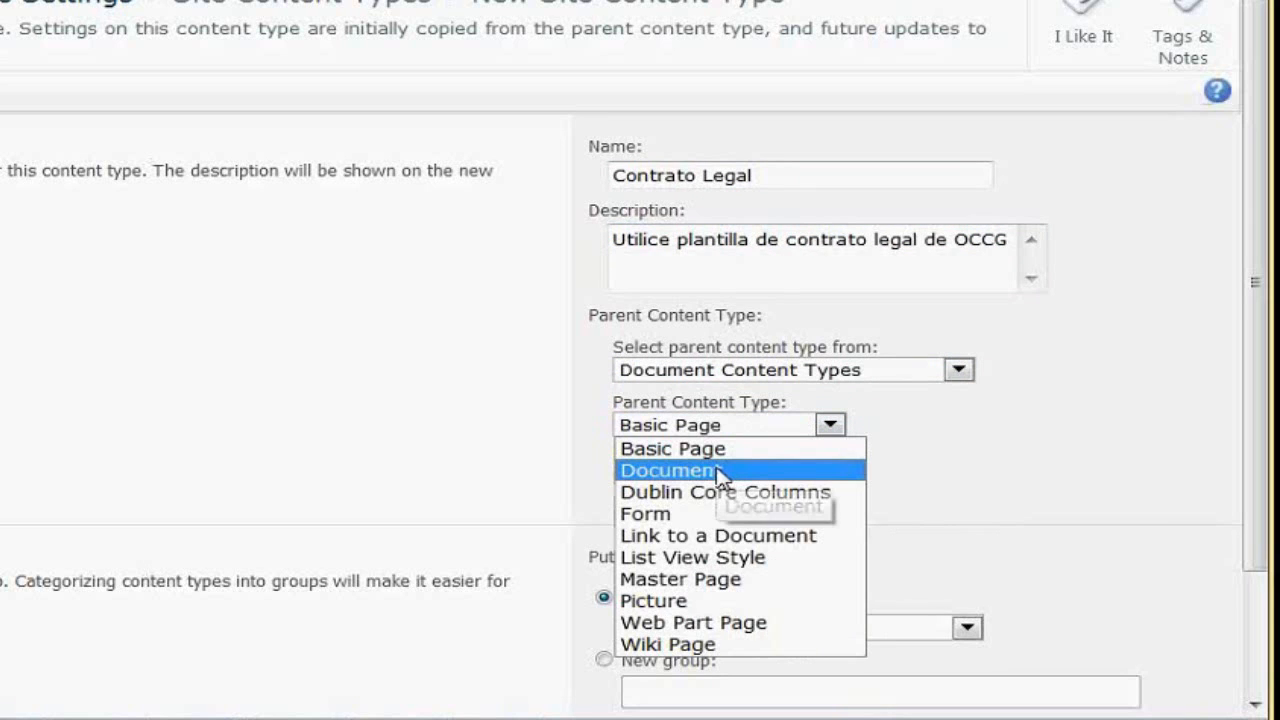
click(719, 470)
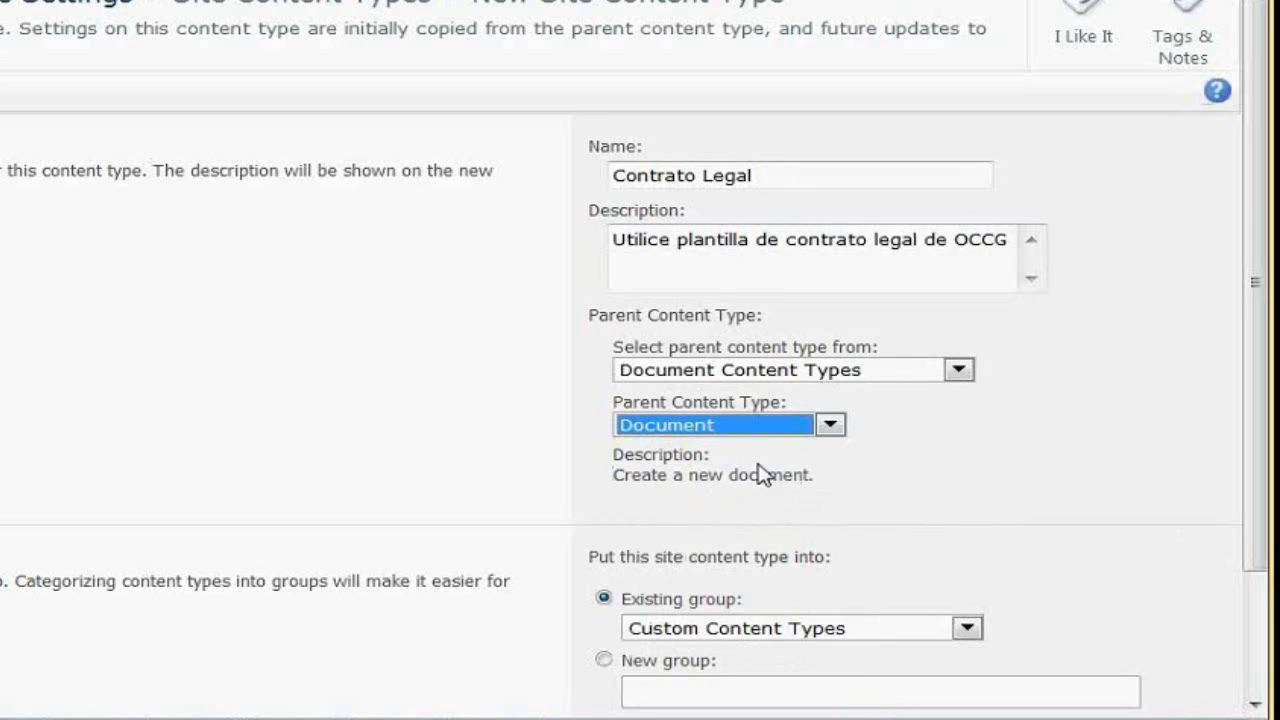
Place the content type in a new group named Corrugados
drag(1249, 209, 1240, 289)
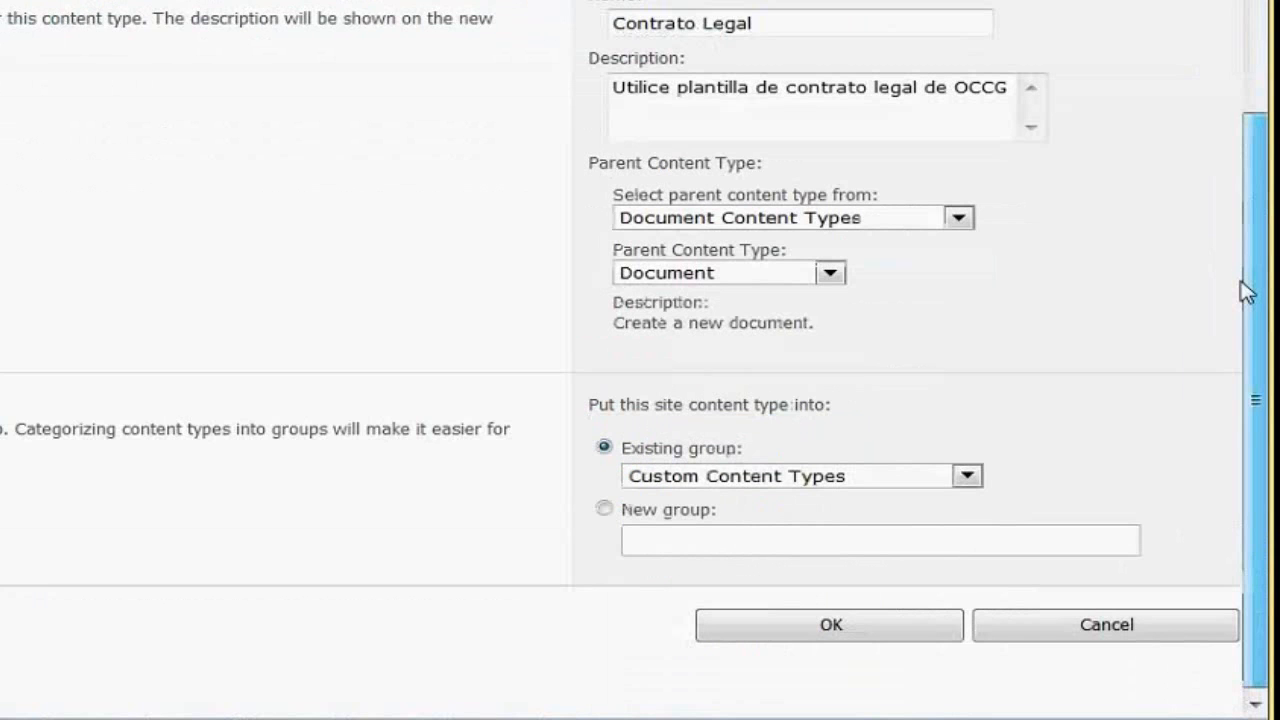
scroll(660, 622, up, 1)
click(644, 612)
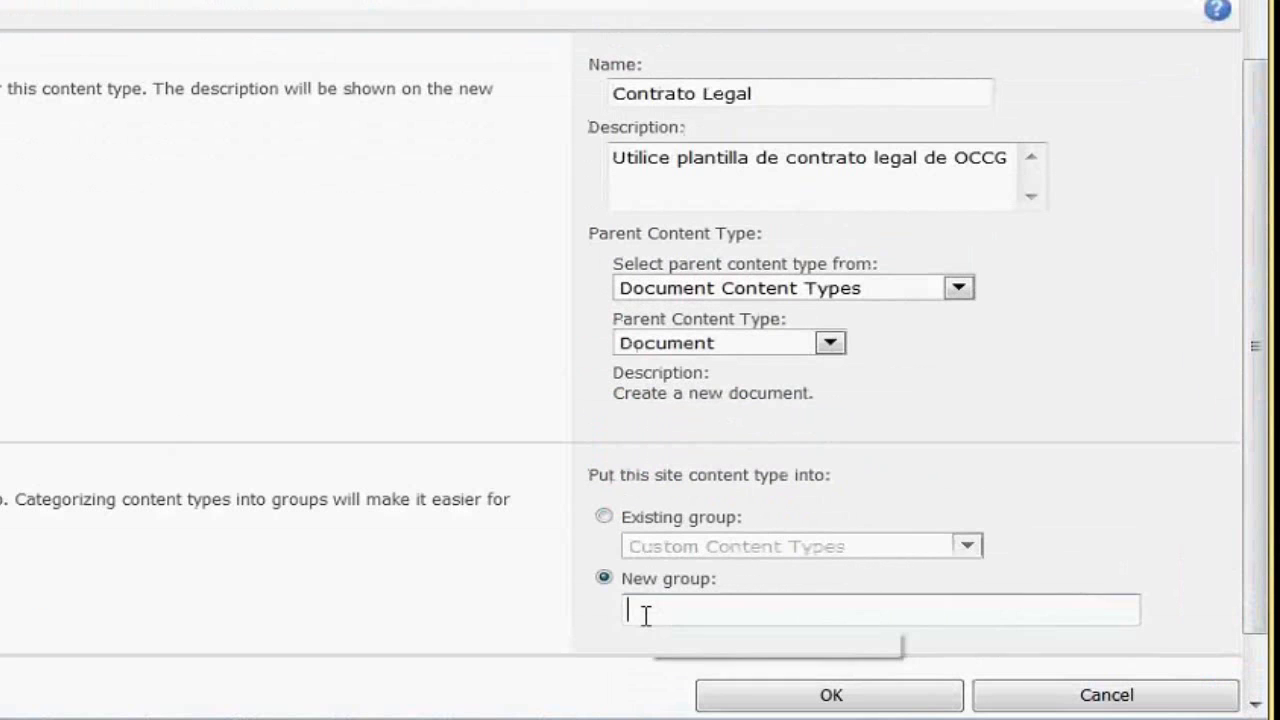
text(Corru)
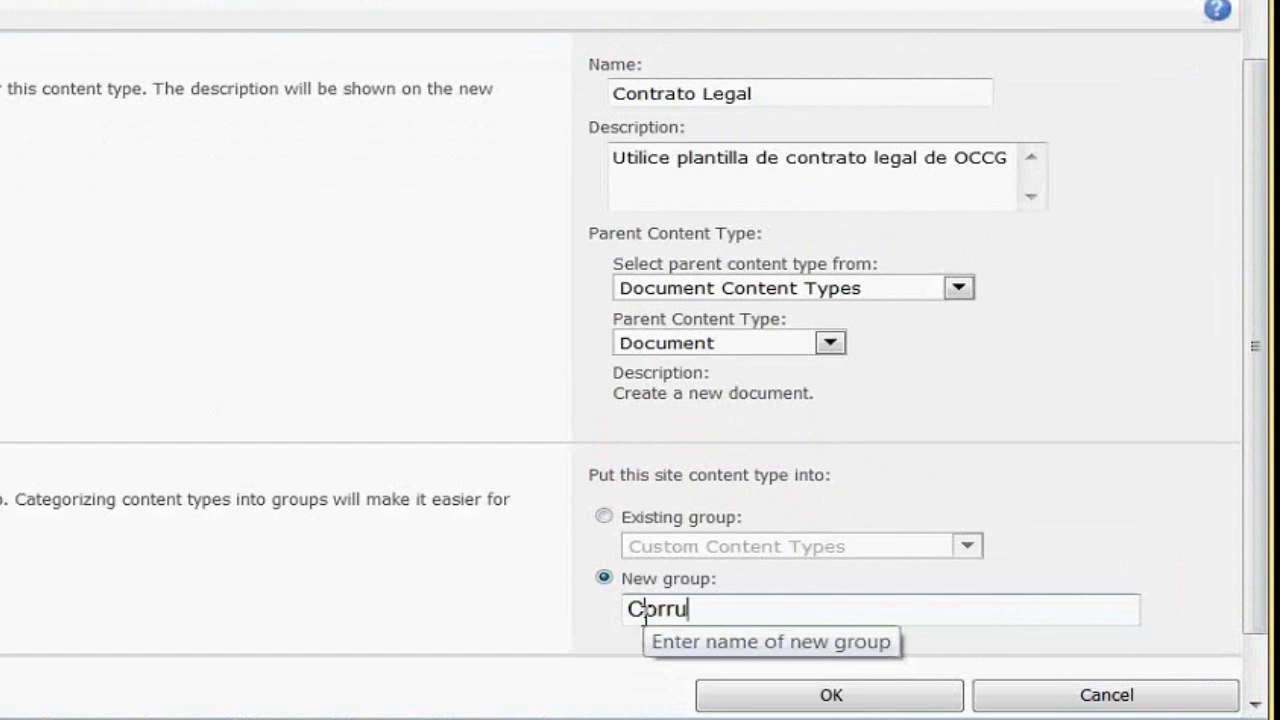
text(gados)
key(Tab)
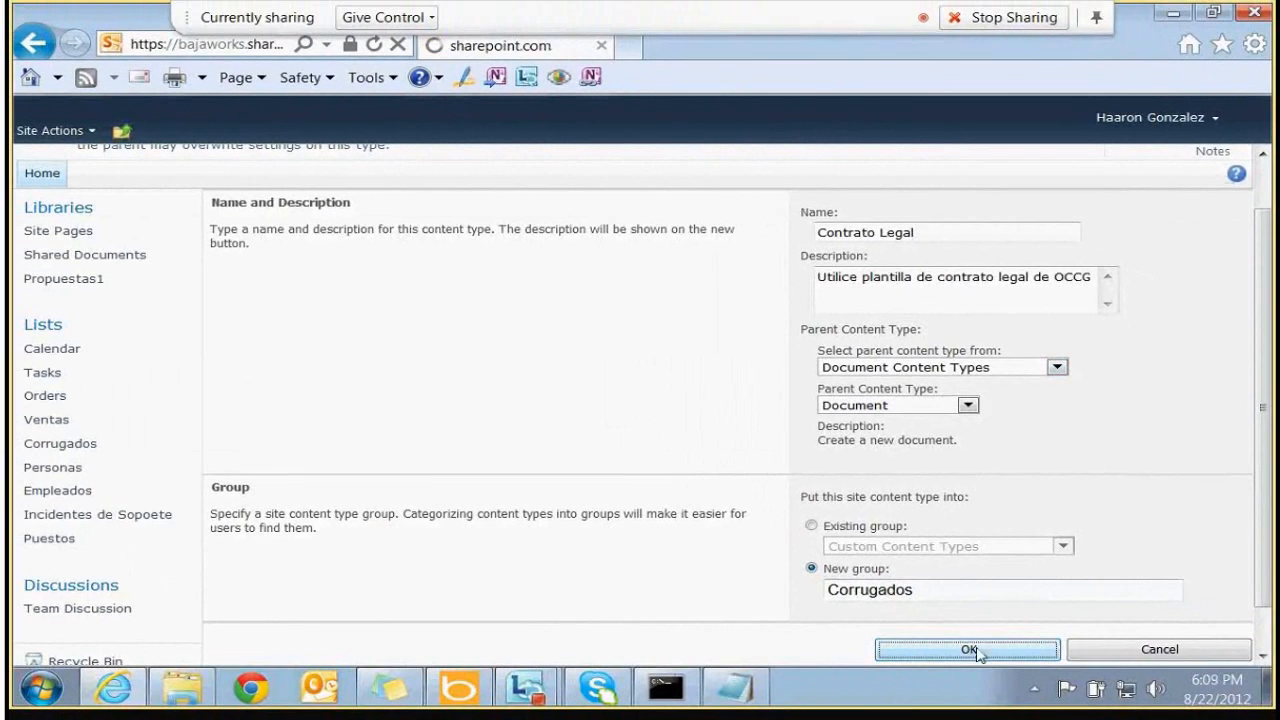
Save the Contrato Legal content type and scroll through its settings page
click(830, 695)
scroll(1266, 357, up, 1)
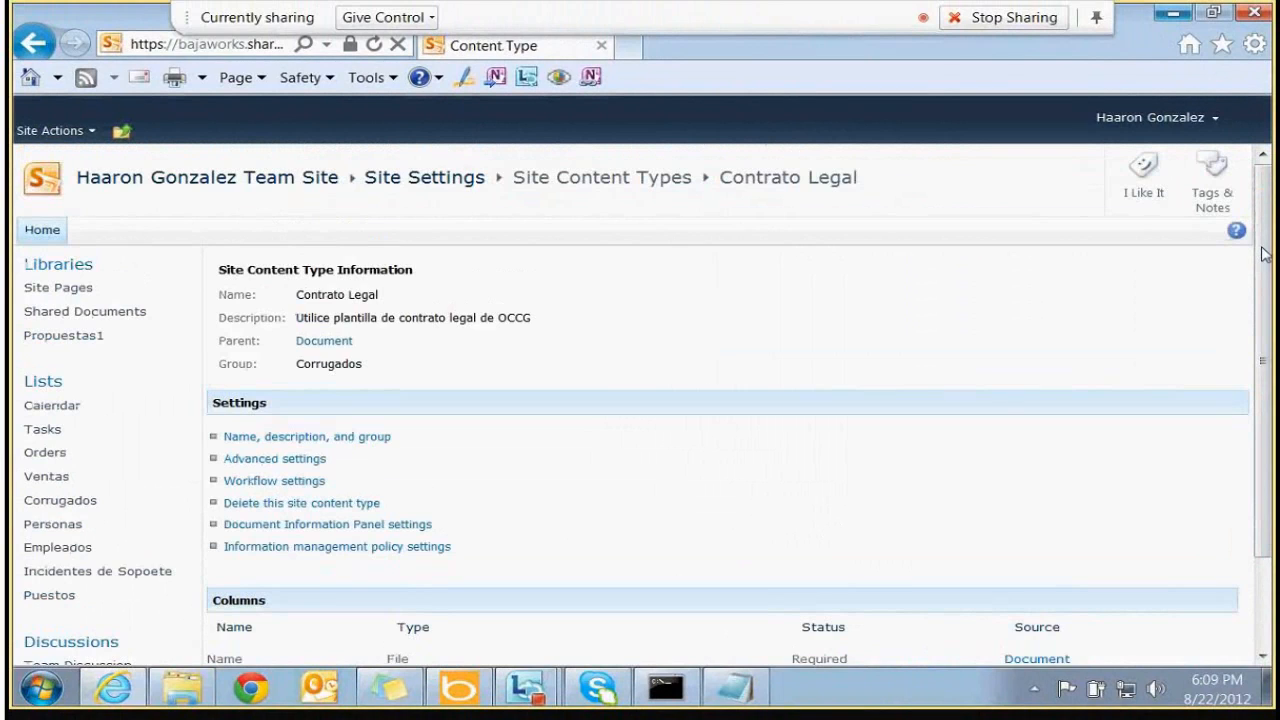
drag(296, 294, 320, 338)
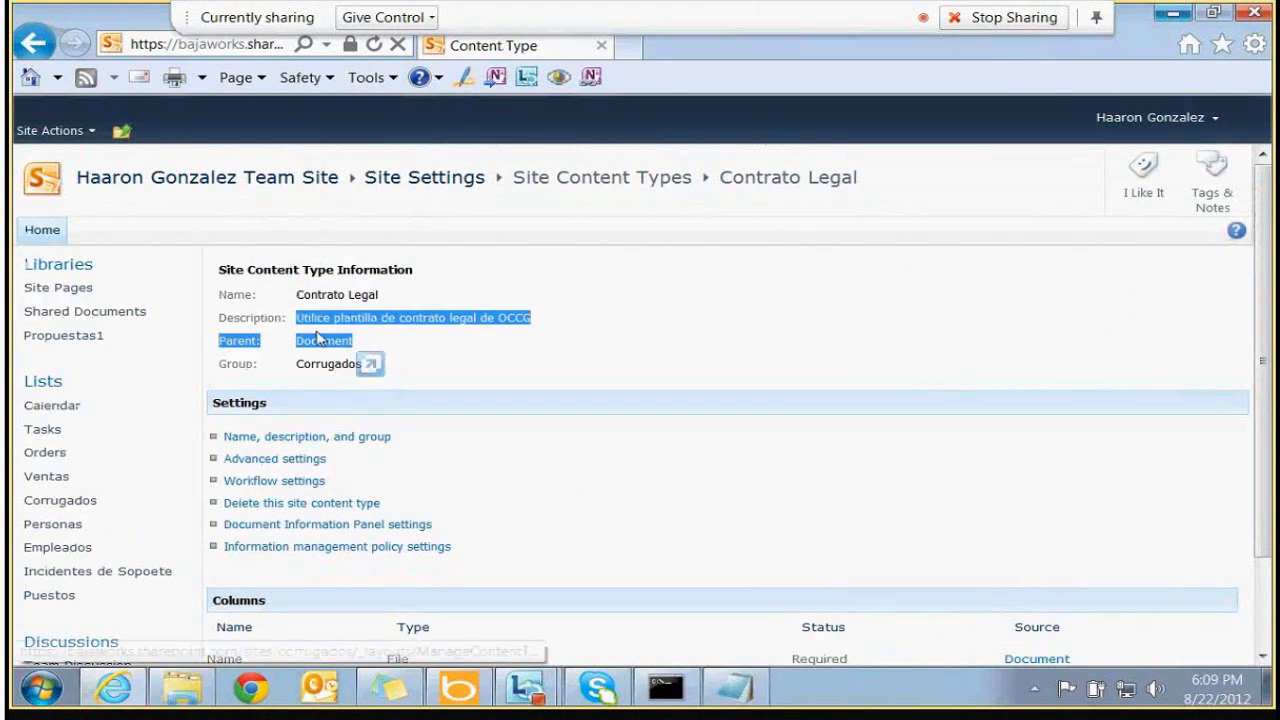
click(217, 345)
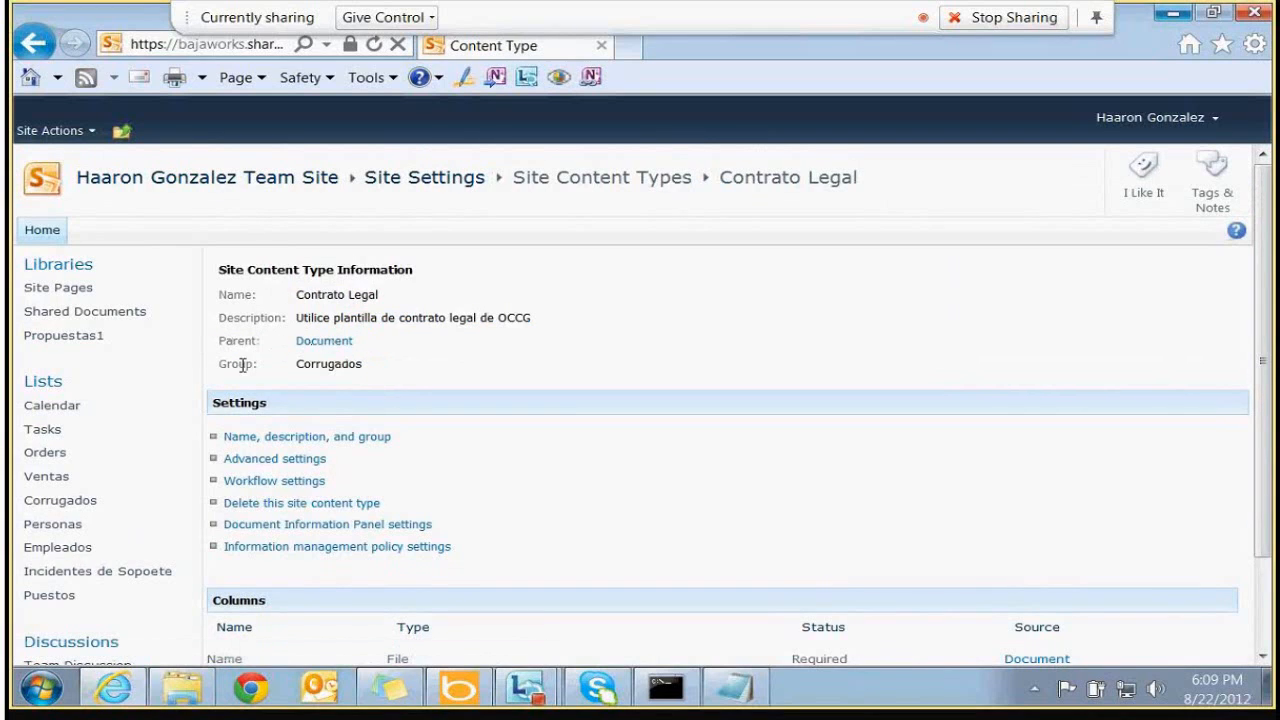
scroll(1258, 366, down, 1)
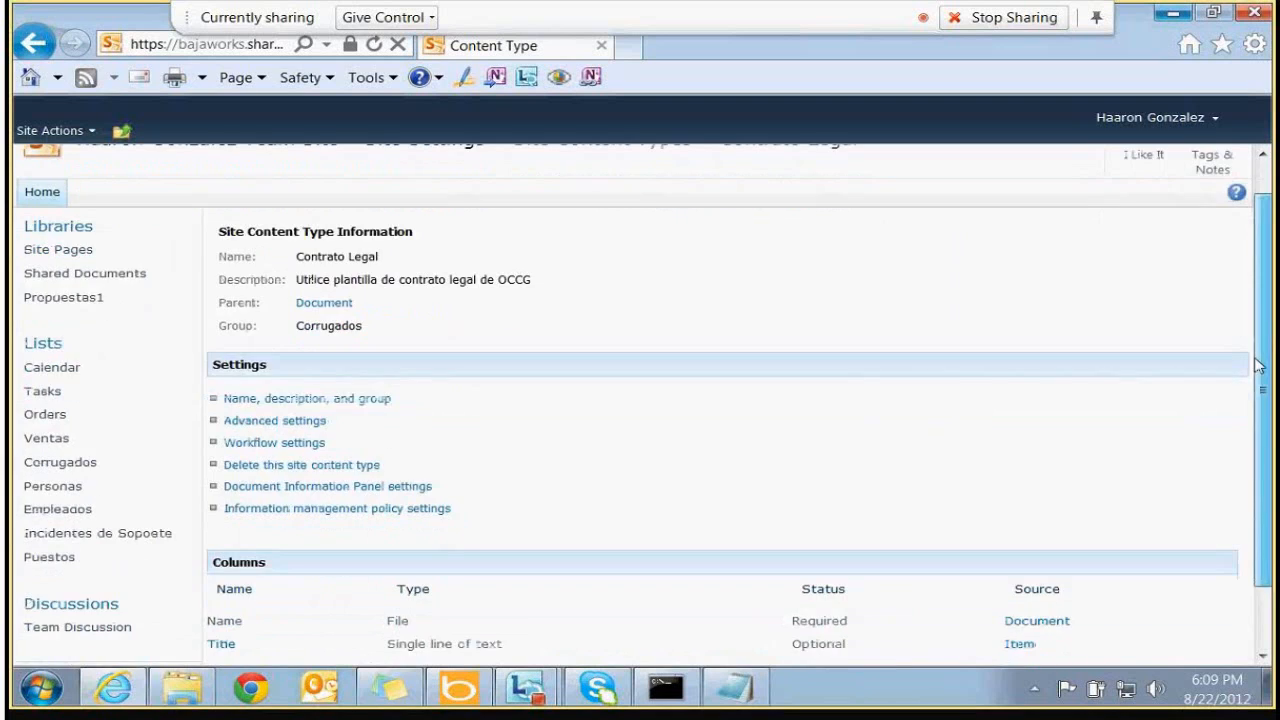
scroll(1258, 366, down, 2)
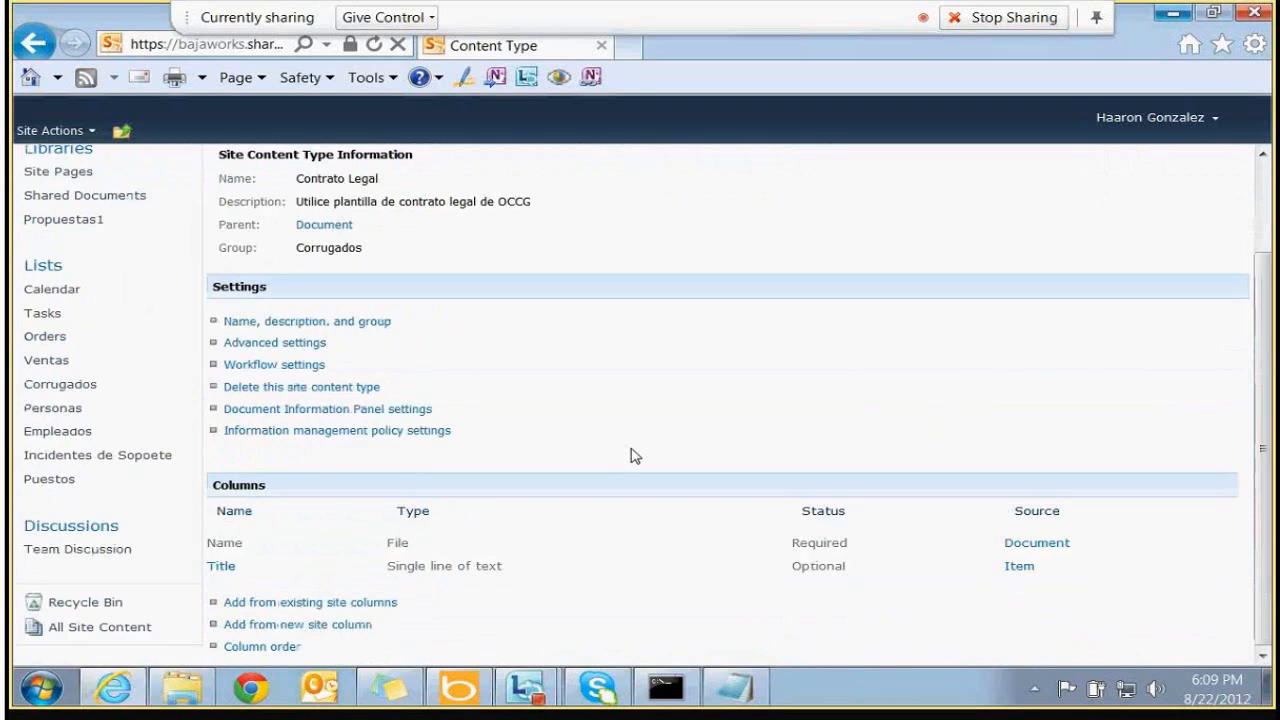
Check the general settings, then review the Contrato Legal name and its Name and Title columns
click(372, 323)
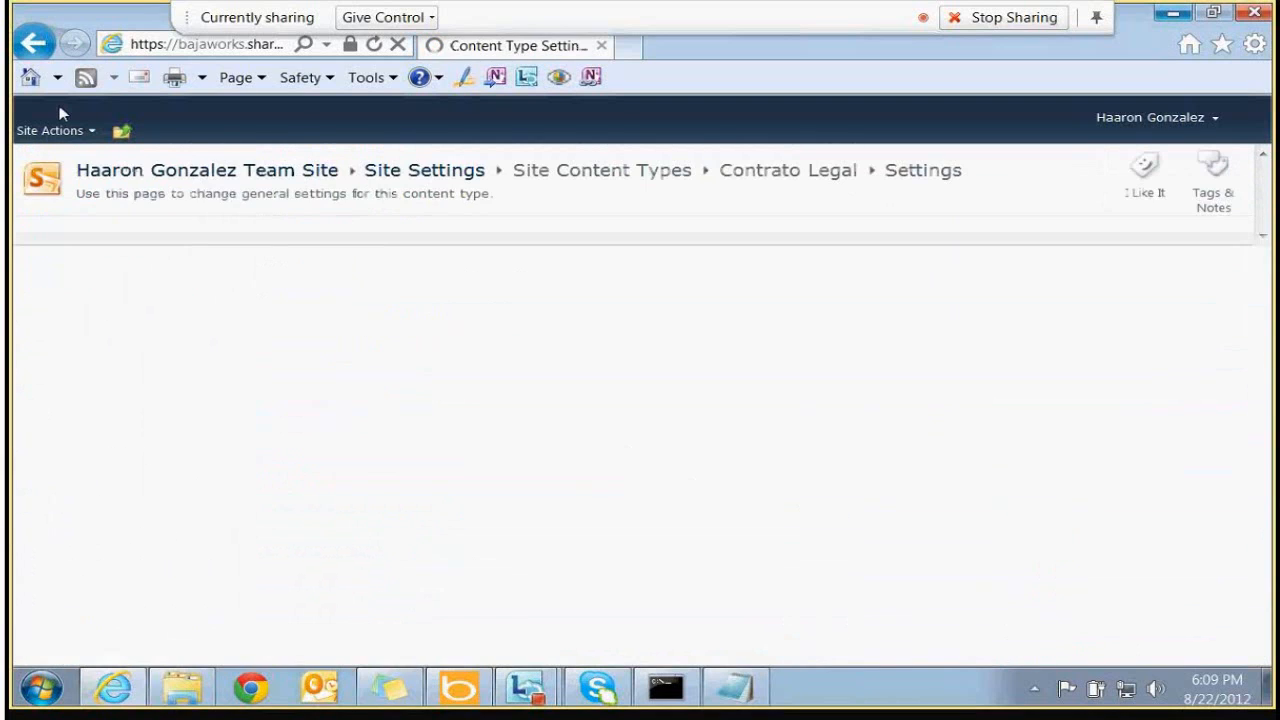
click(34, 43)
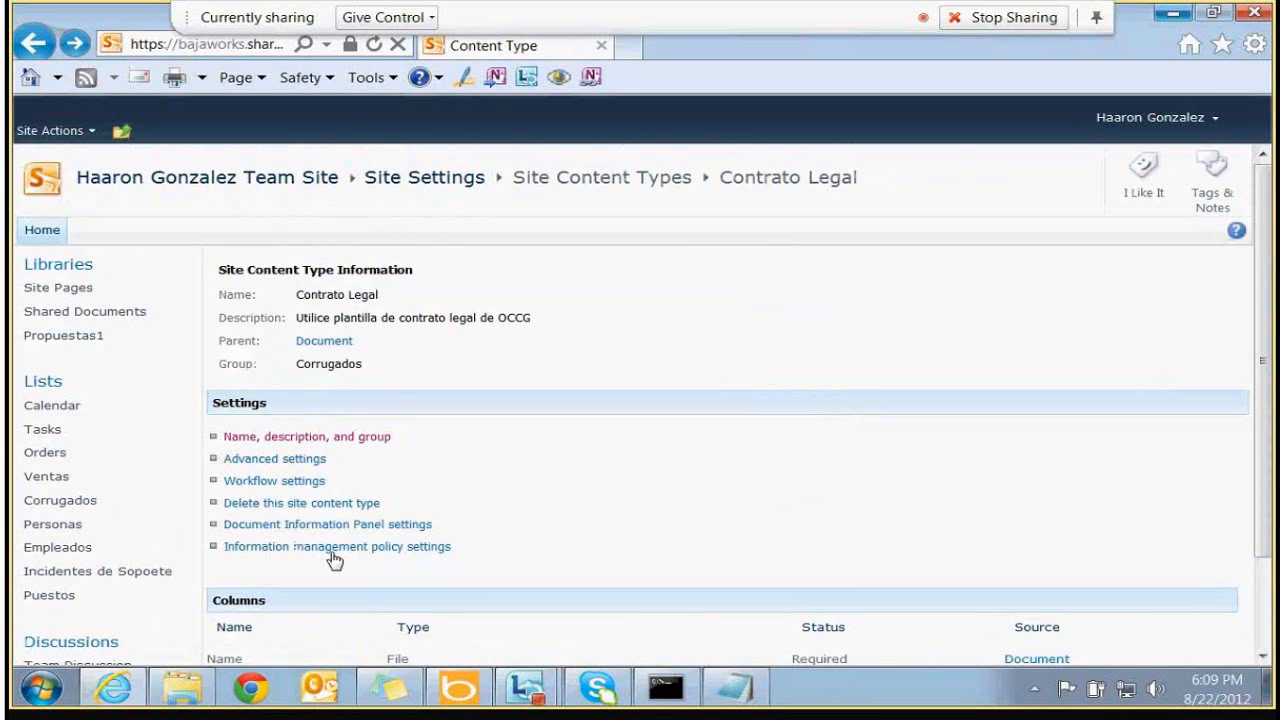
drag(1264, 445, 1272, 505)
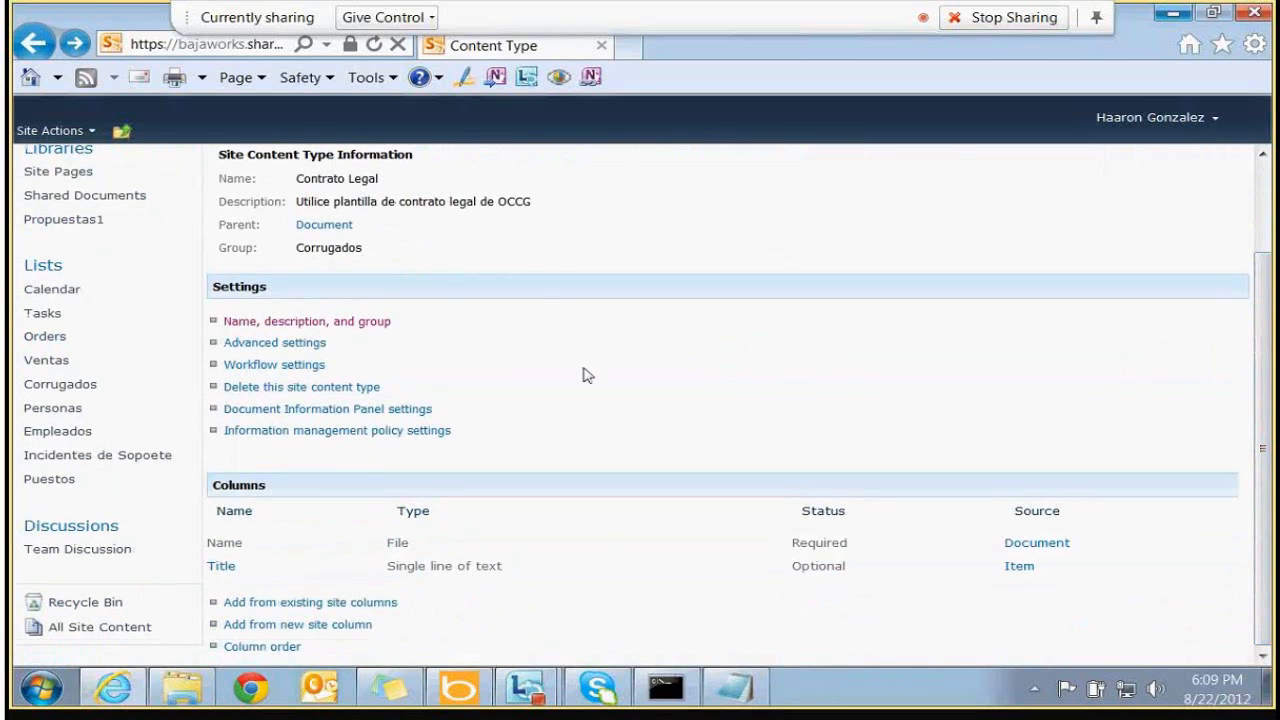
double_click(238, 490)
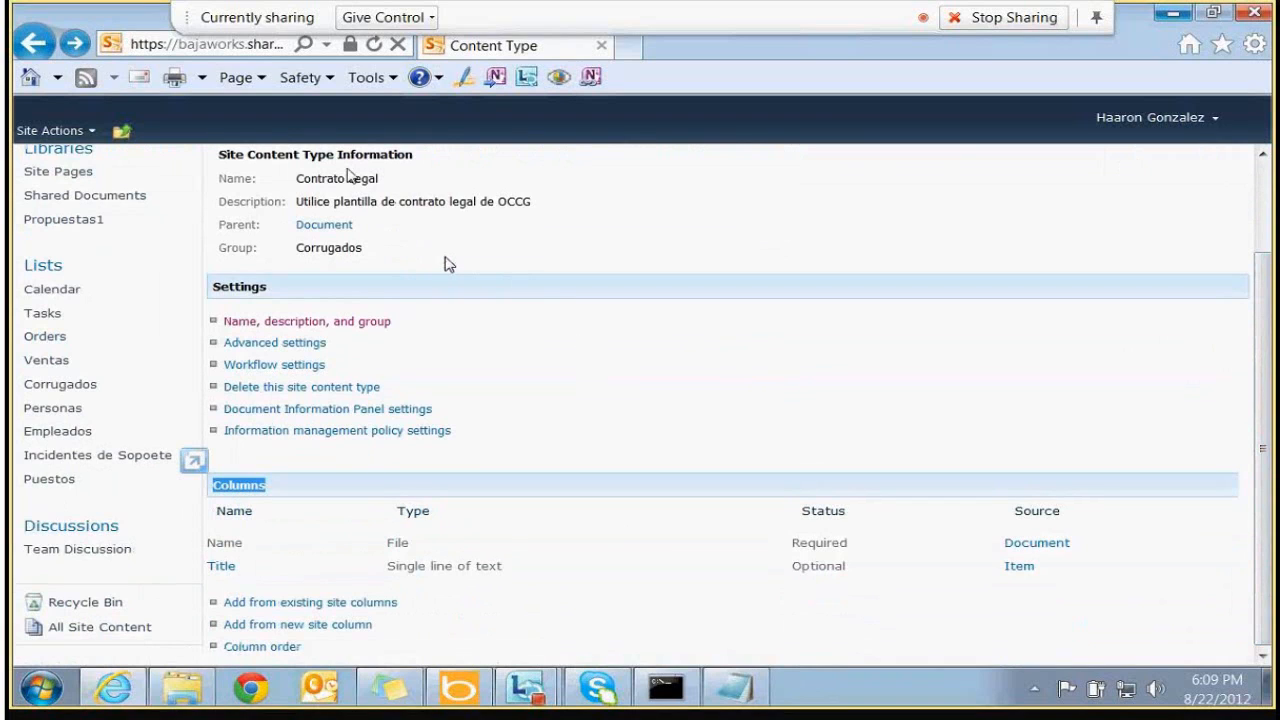
drag(296, 178, 389, 180)
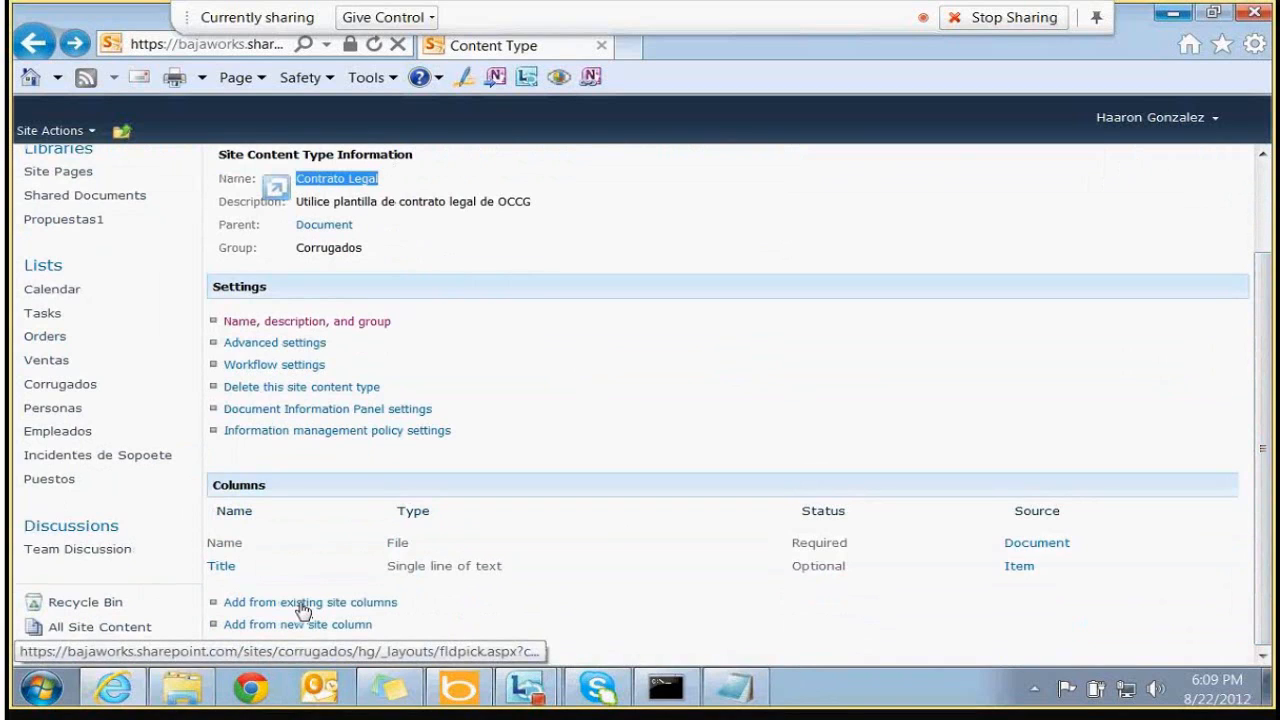
From the Corrugados group of site columns, add Area Laboral and Puesto to Contrato Legal and confirm
click(369, 606)
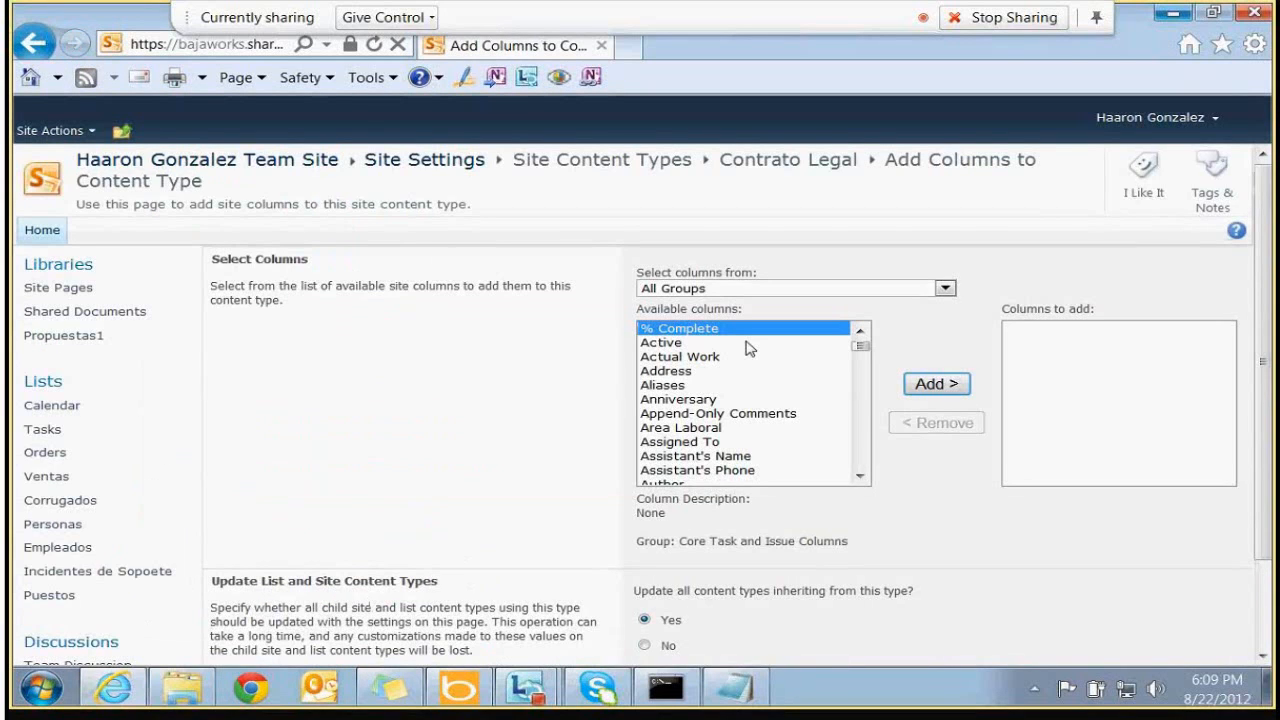
click(750, 288)
click(716, 392)
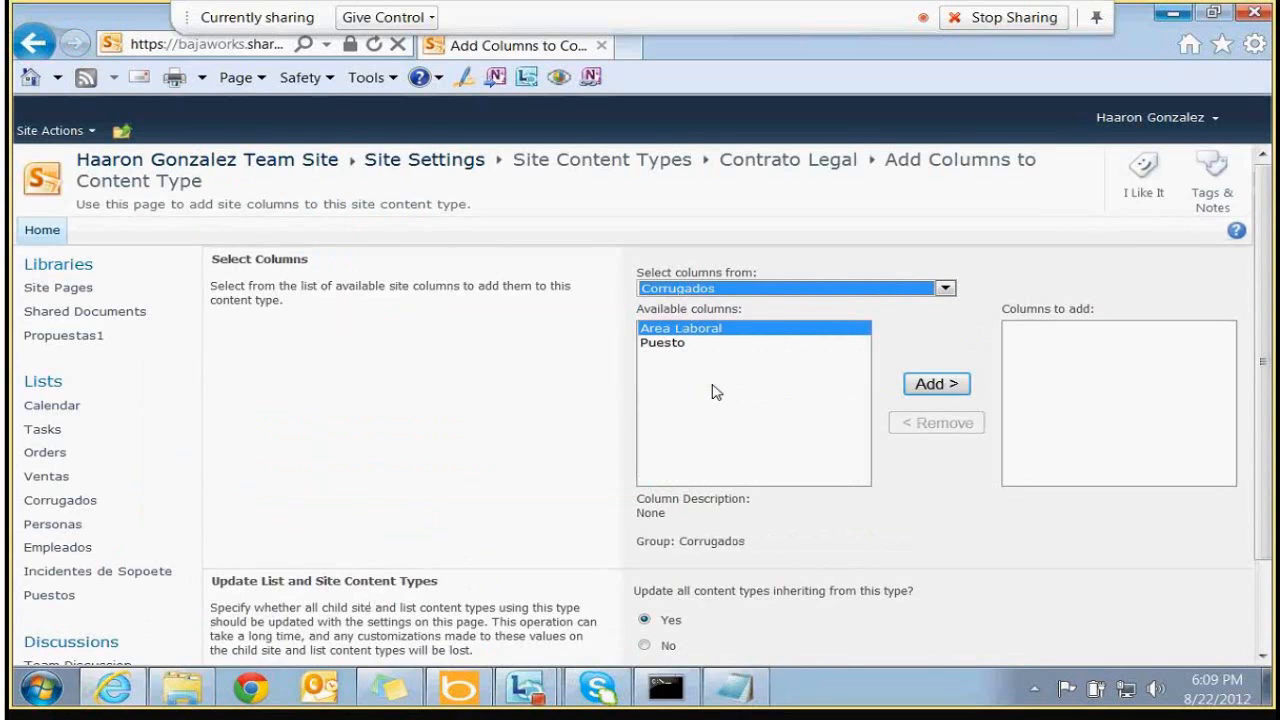
click(936, 385)
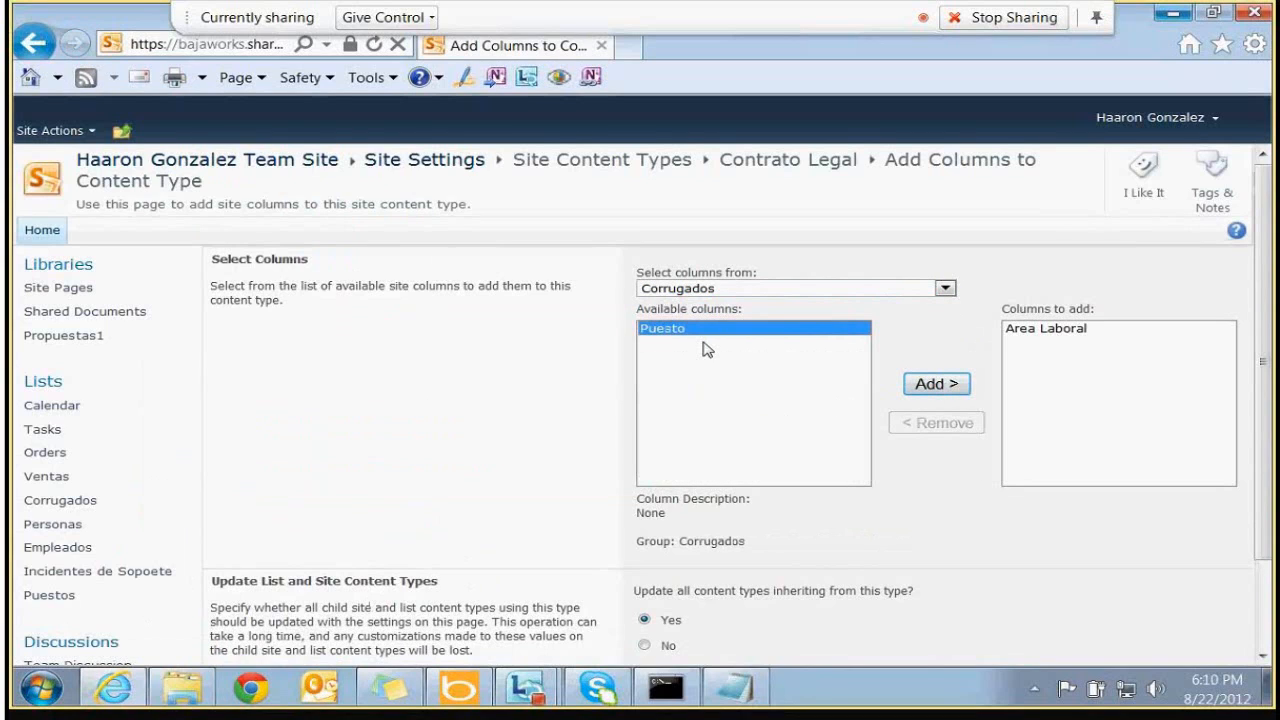
click(936, 384)
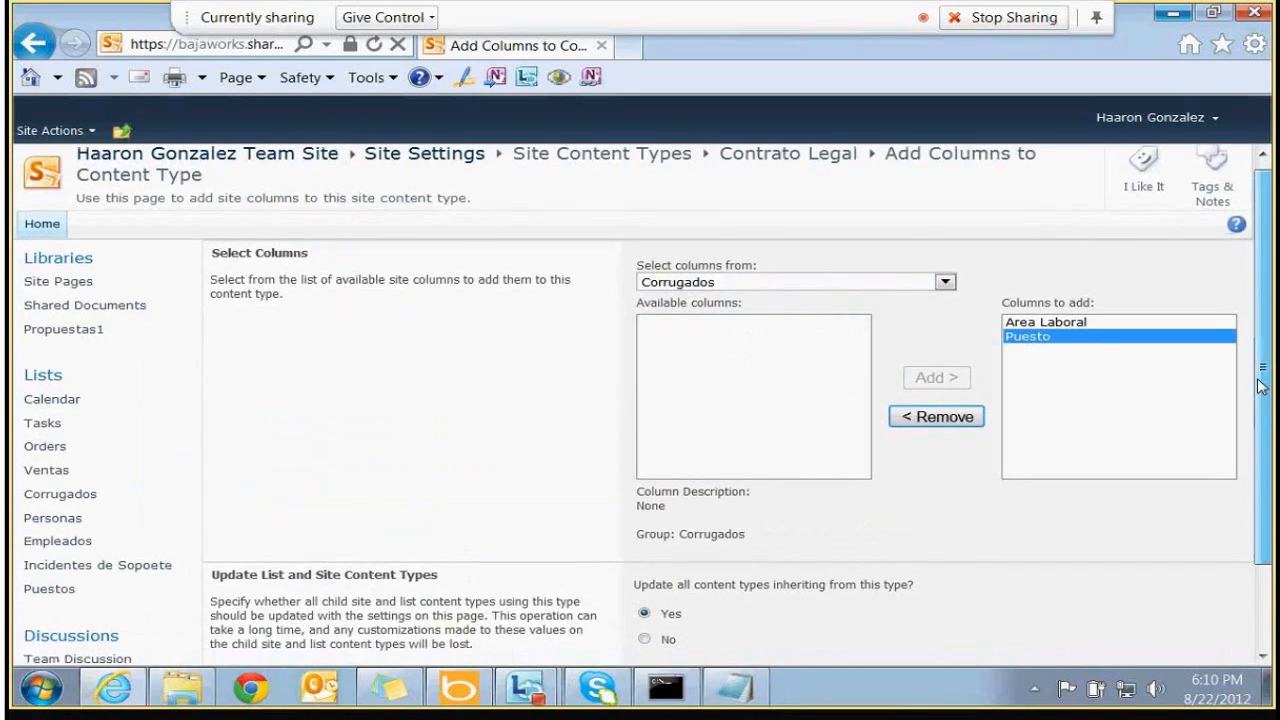
scroll(1226, 642, down, 2)
scroll(1226, 642, down, 1)
click(1003, 604)
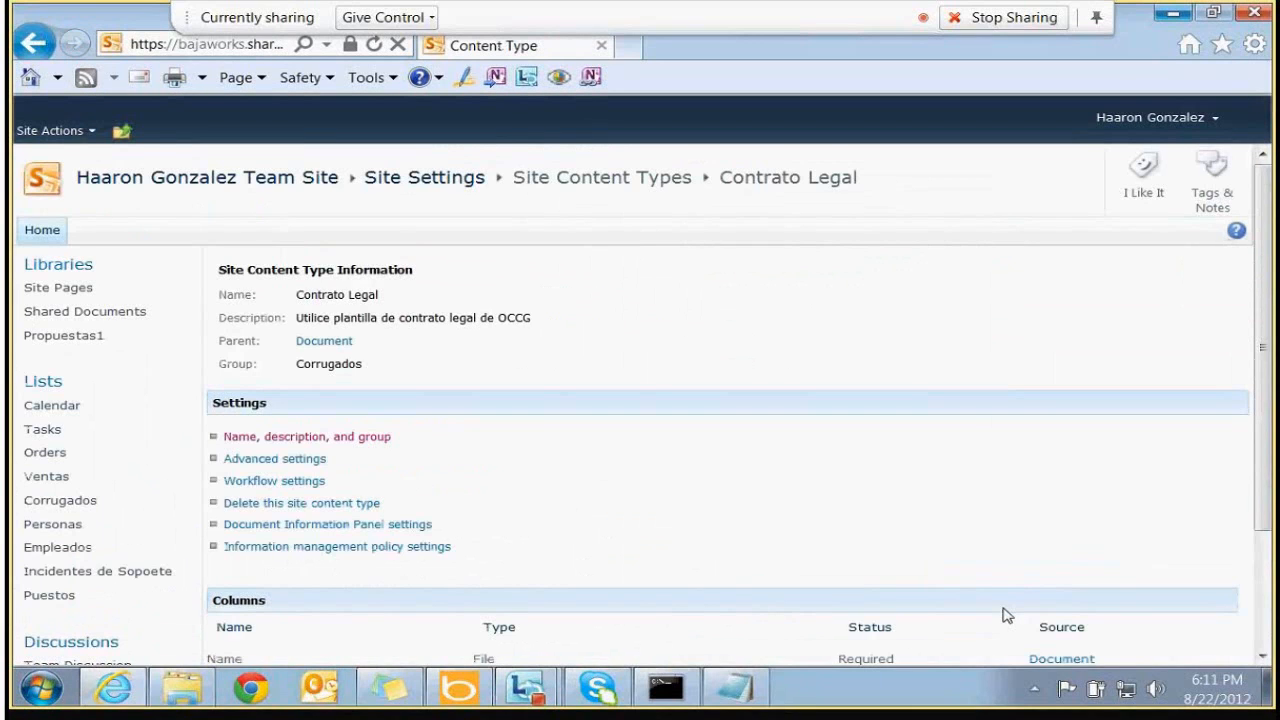
Change the Puesto column of Contrato Legal from Optional to Required and save it
drag(1259, 463, 1257, 580)
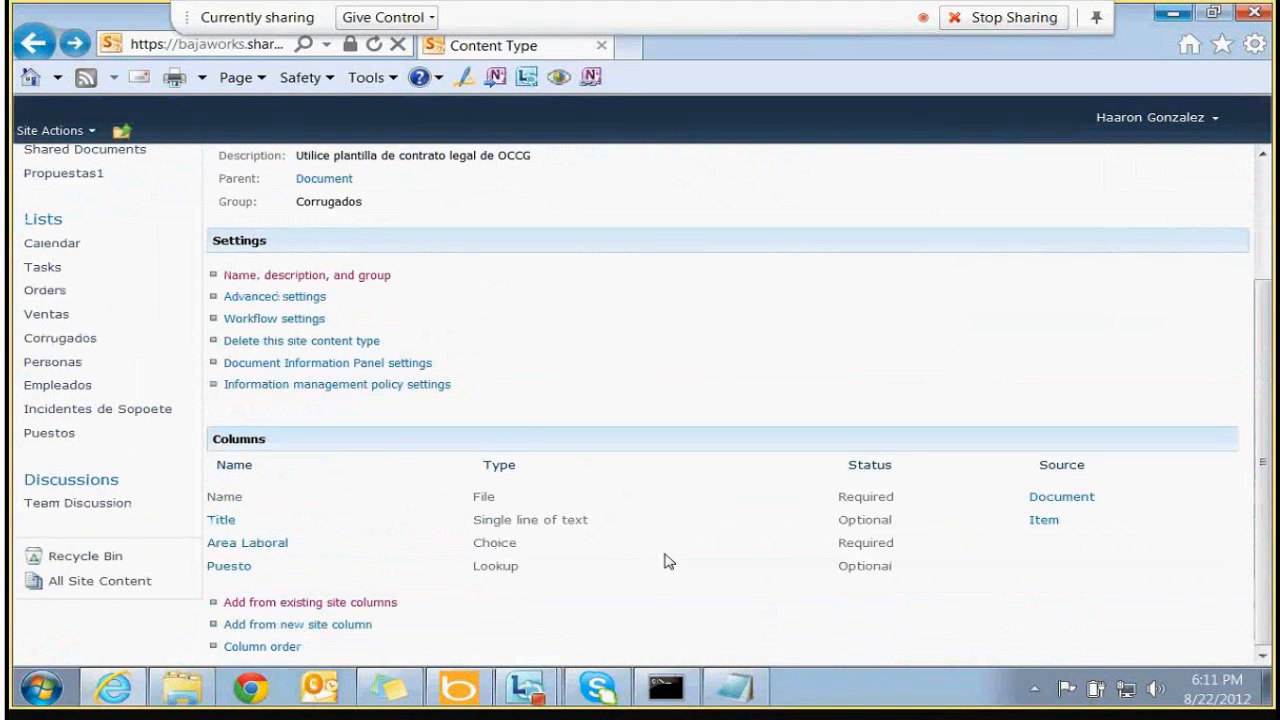
double_click(850, 541)
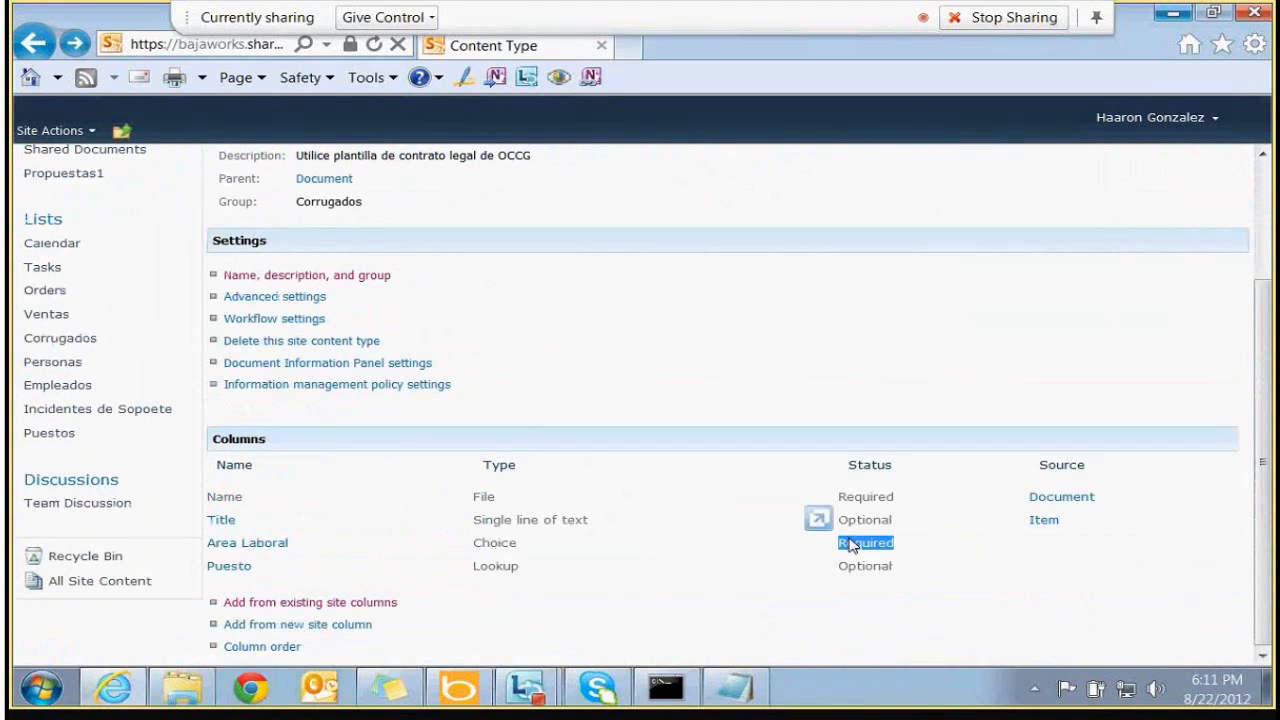
double_click(855, 567)
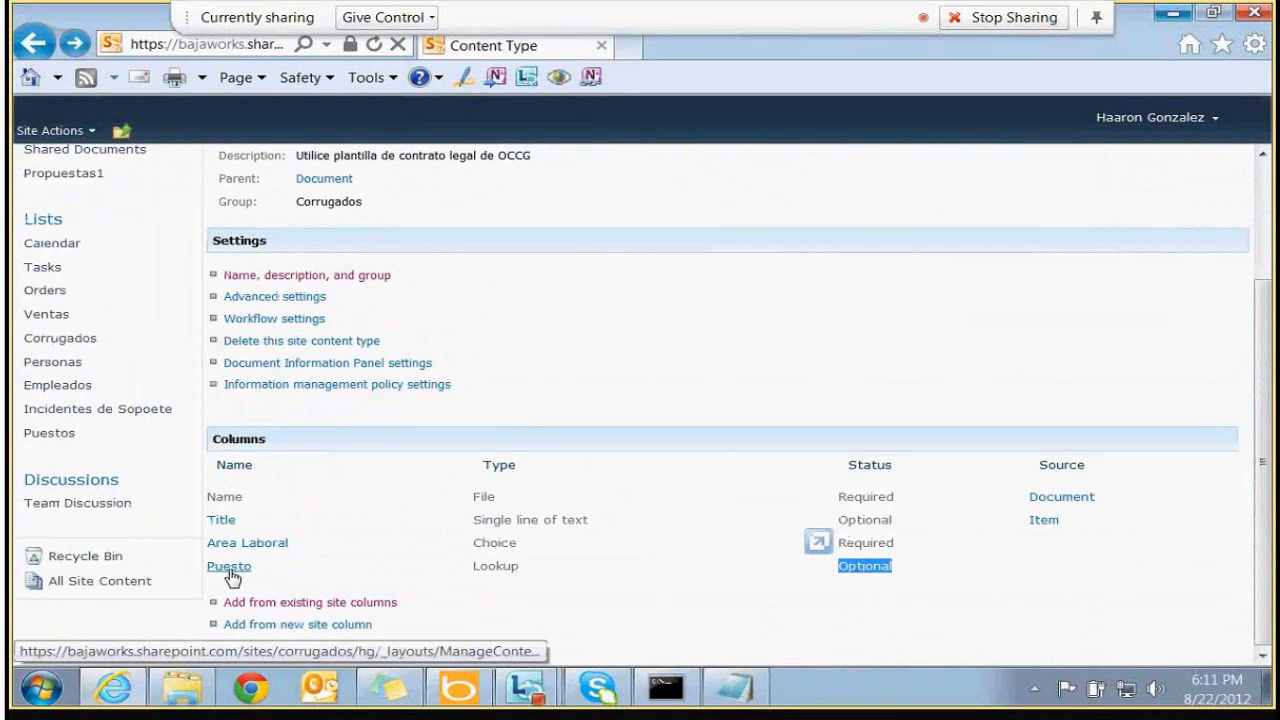
click(233, 568)
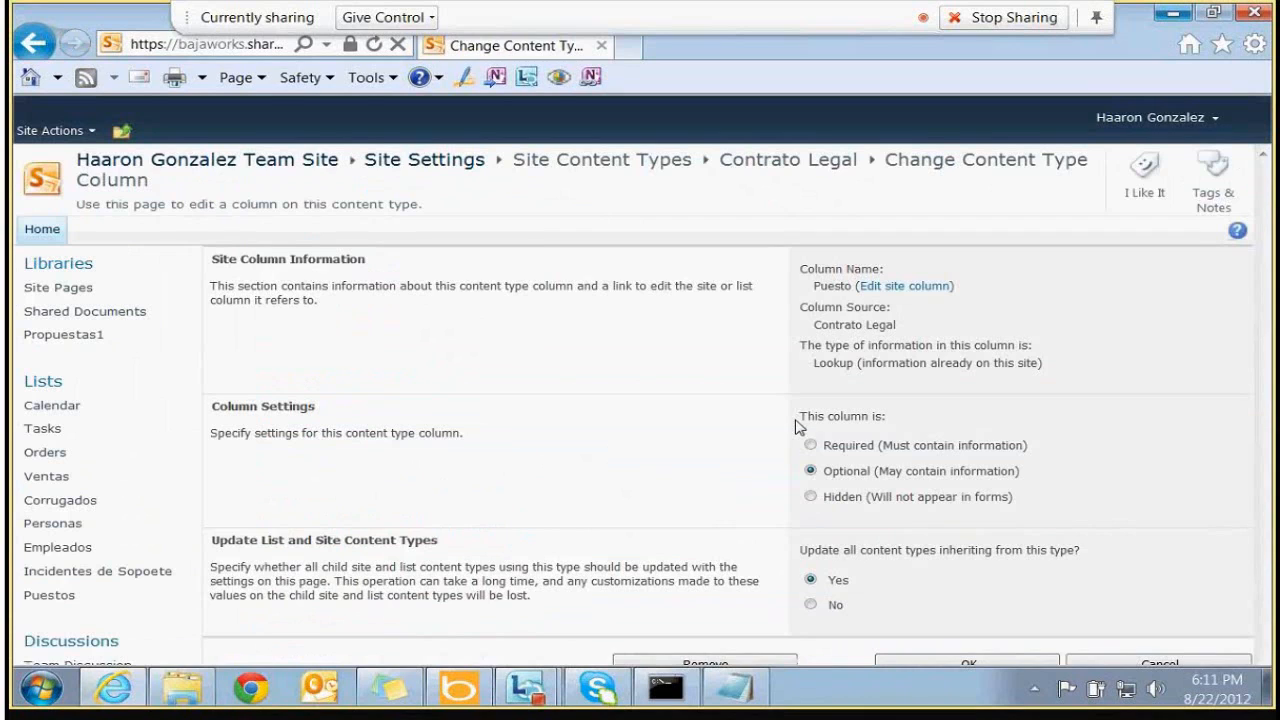
click(811, 446)
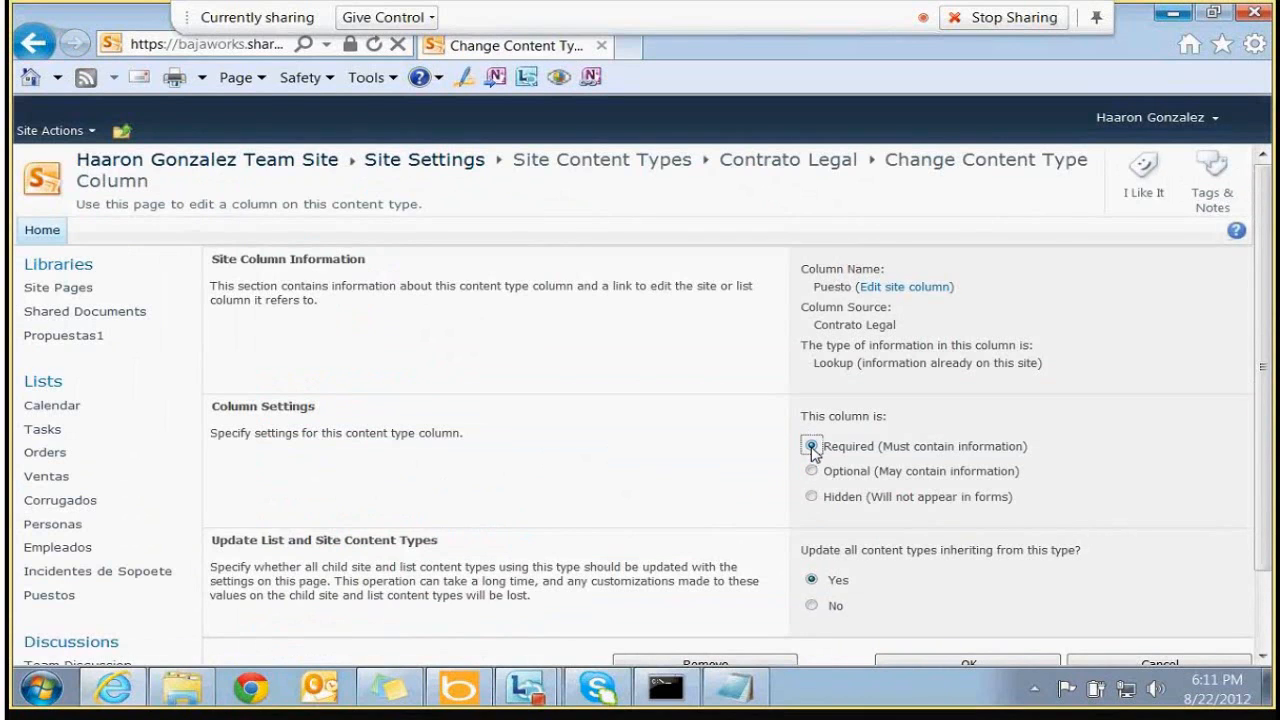
scroll(811, 446, down, 2)
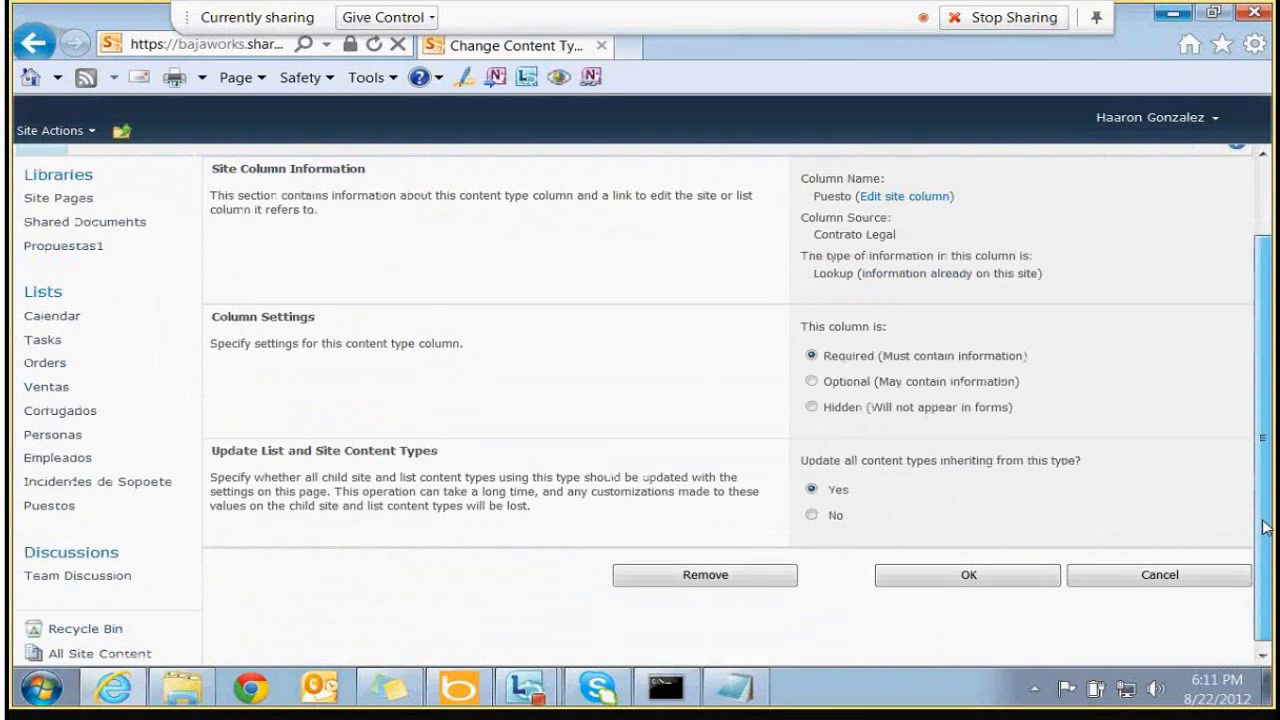
click(988, 570)
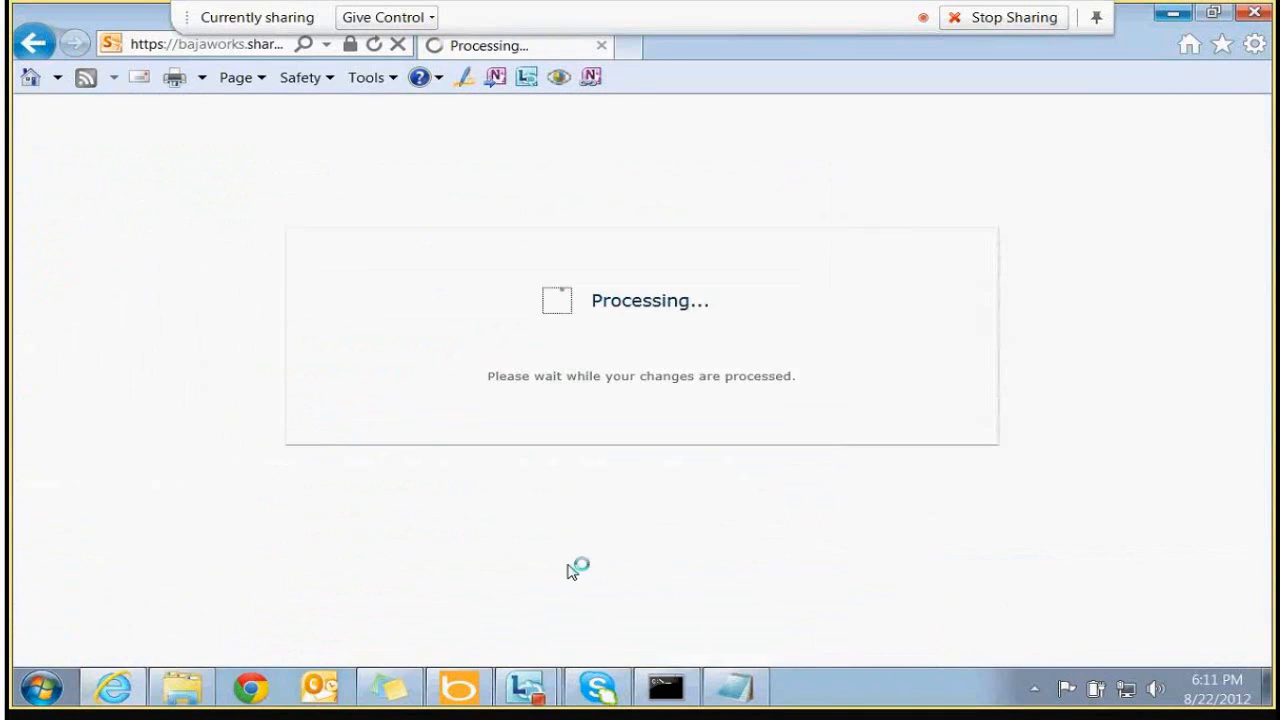
Make the Title column of Contrato Legal required
scroll(423, 574, down, 3)
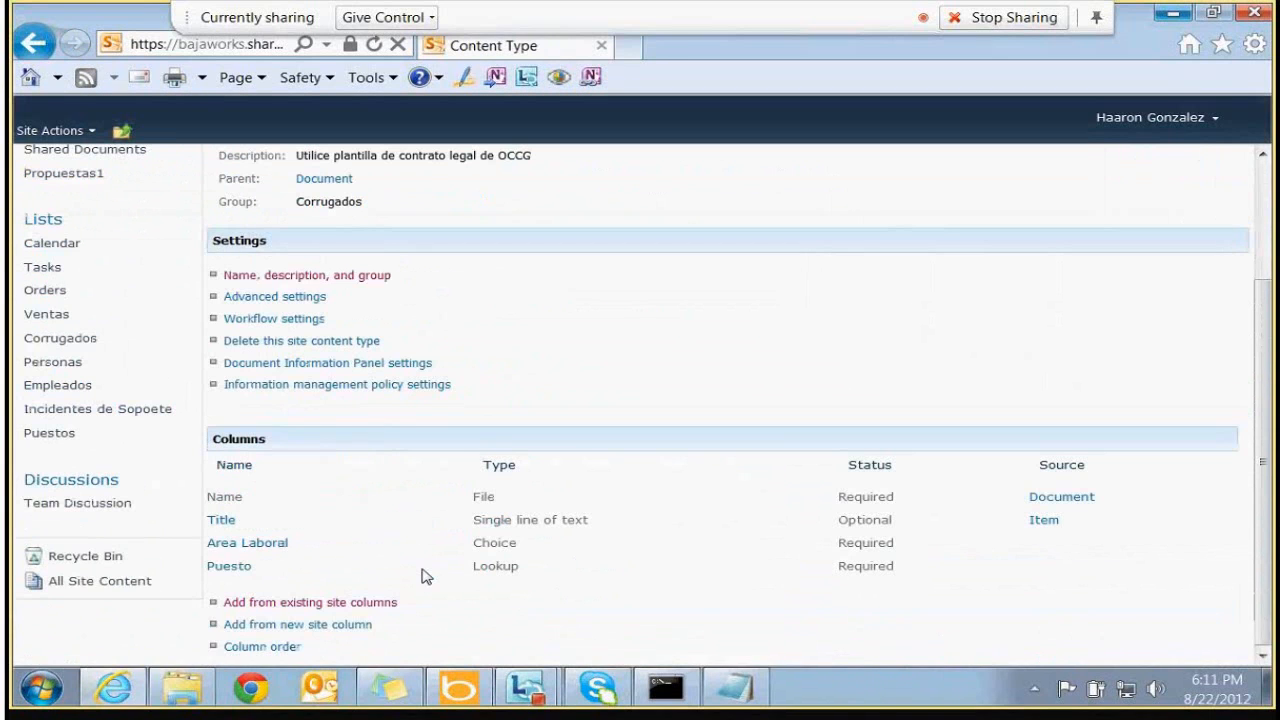
click(221, 522)
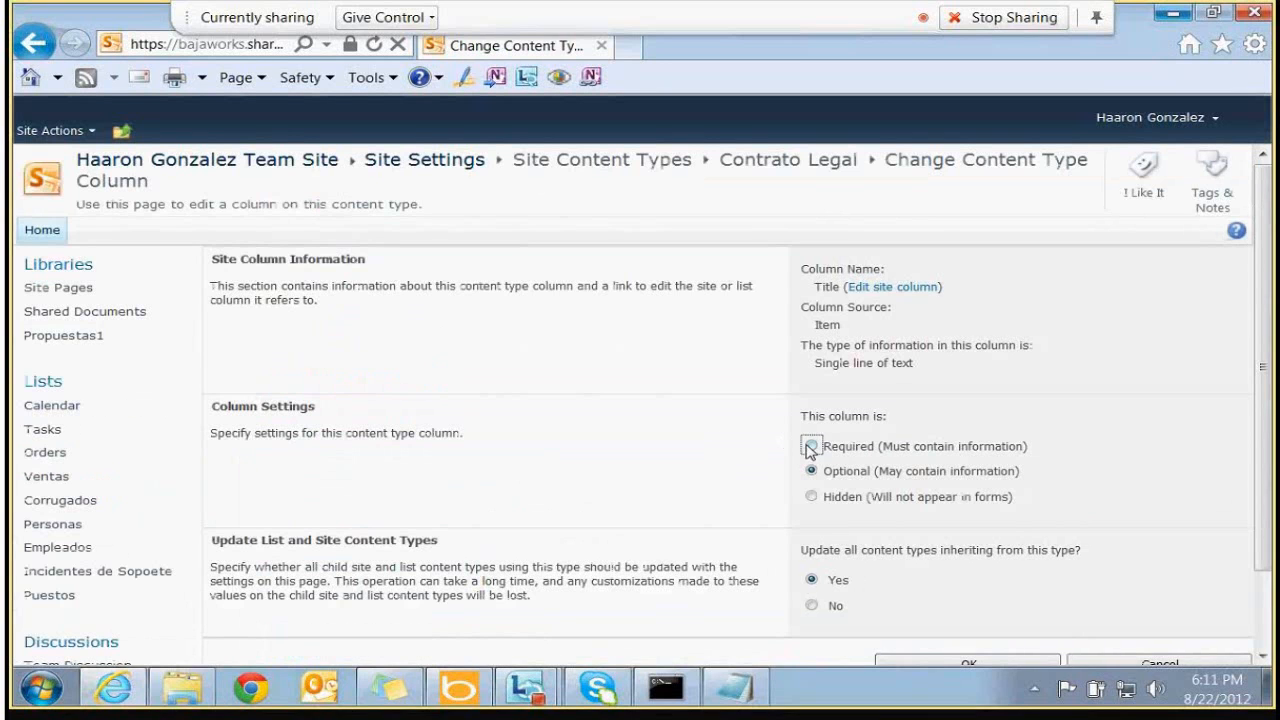
click(810, 445)
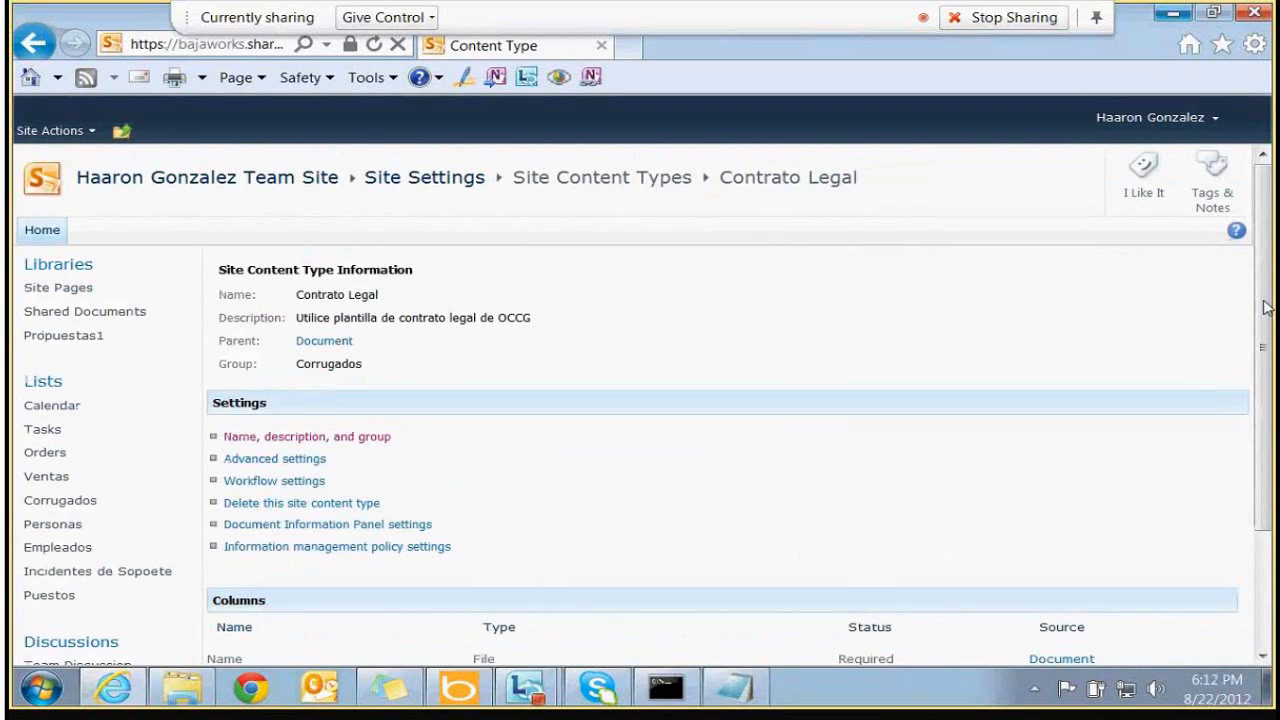
mouse_move(1266, 307)
mouse_down()
mouse_move(1274, 391)
mouse_move(1262, 290)
mouse_up()
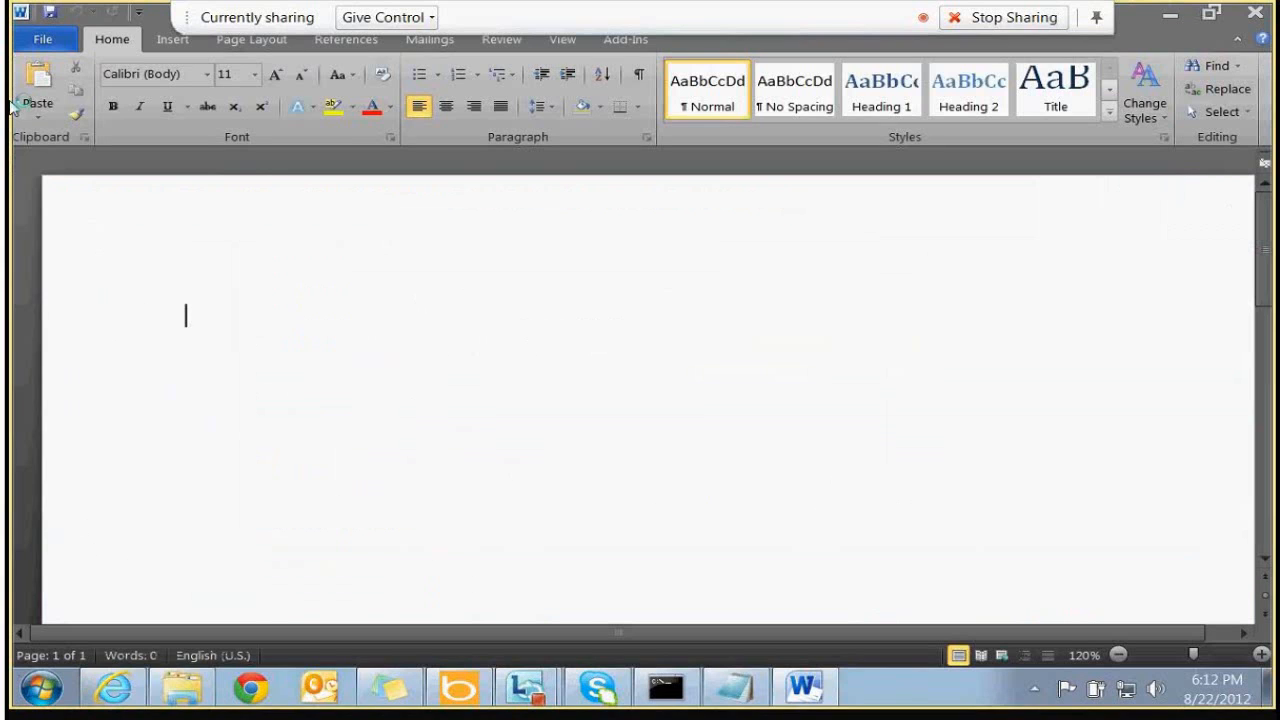
Browse to the Contracts category of Word's new-document templates
click(58, 39)
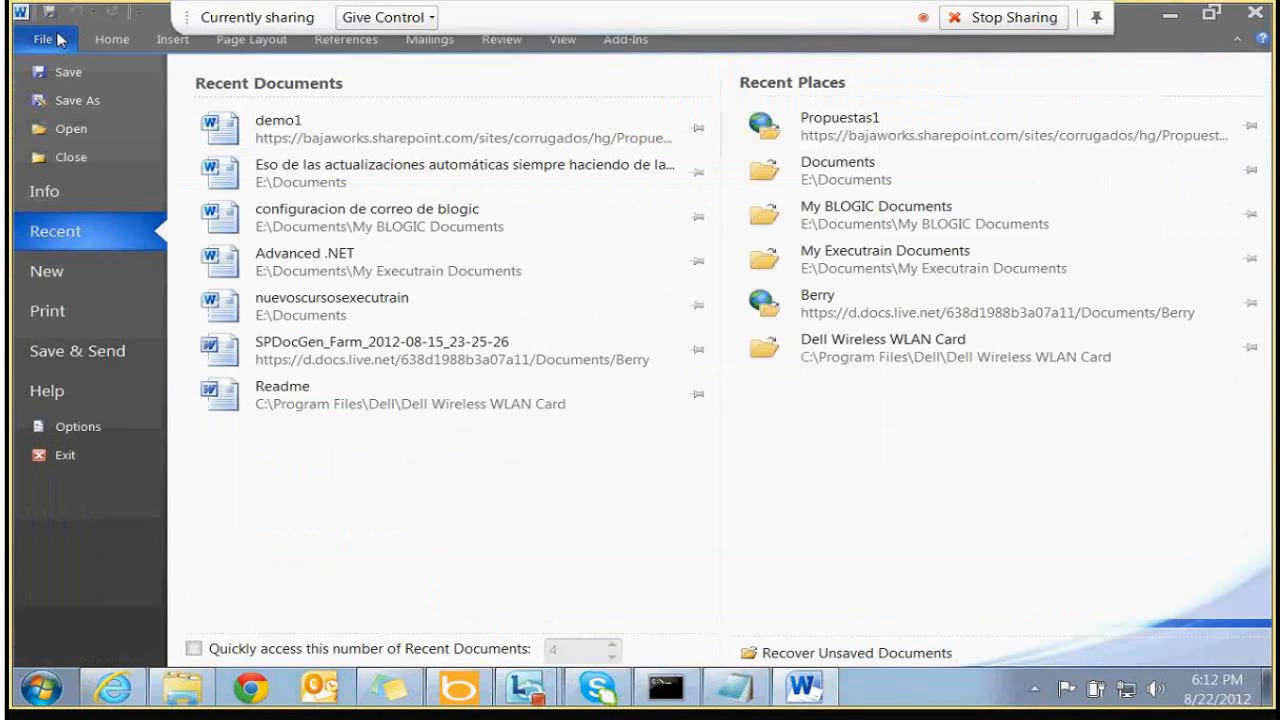
click(58, 274)
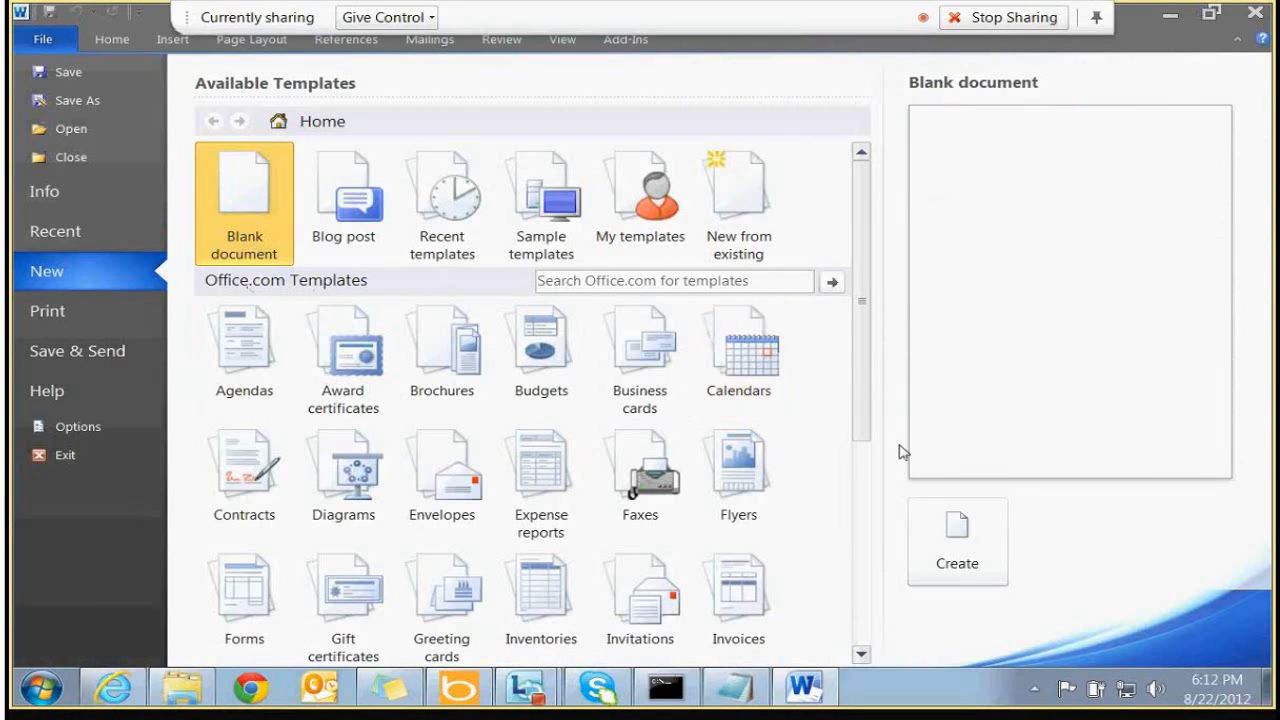
click(272, 504)
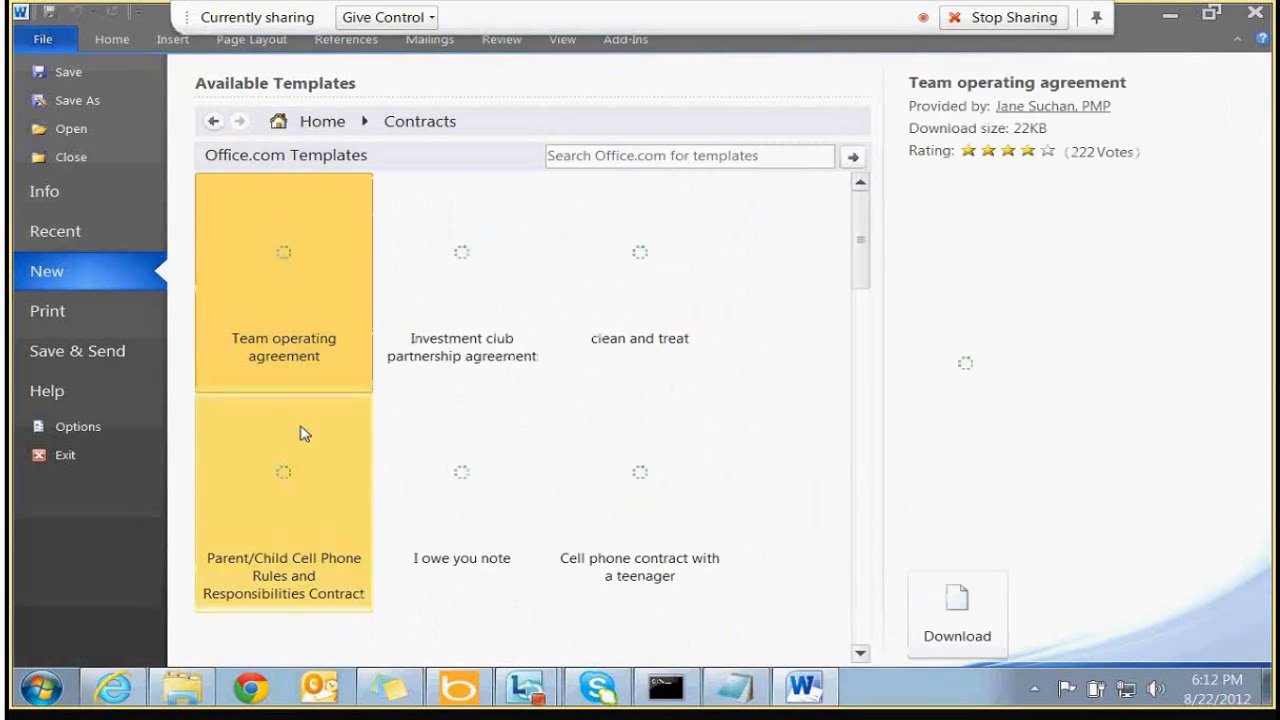
click(213, 120)
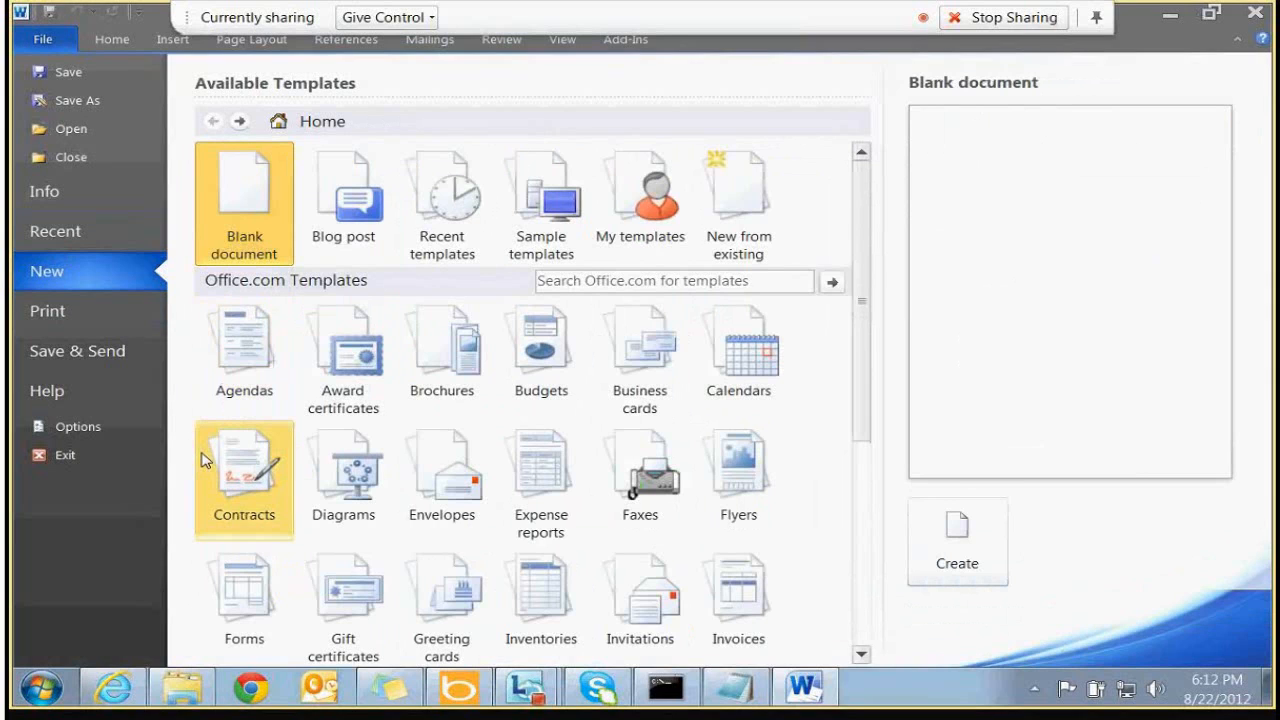
click(258, 482)
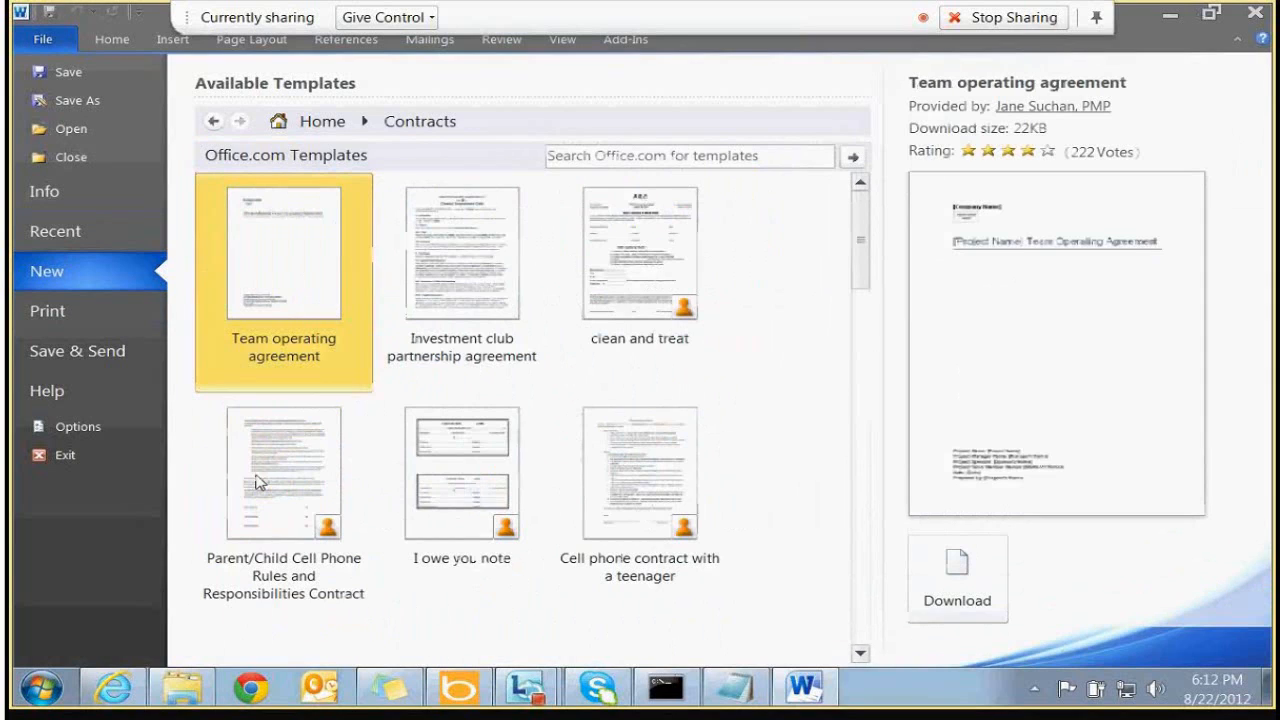
Create a new document from the Investment club partnership agreement template
click(862, 339)
drag(862, 339, 833, 88)
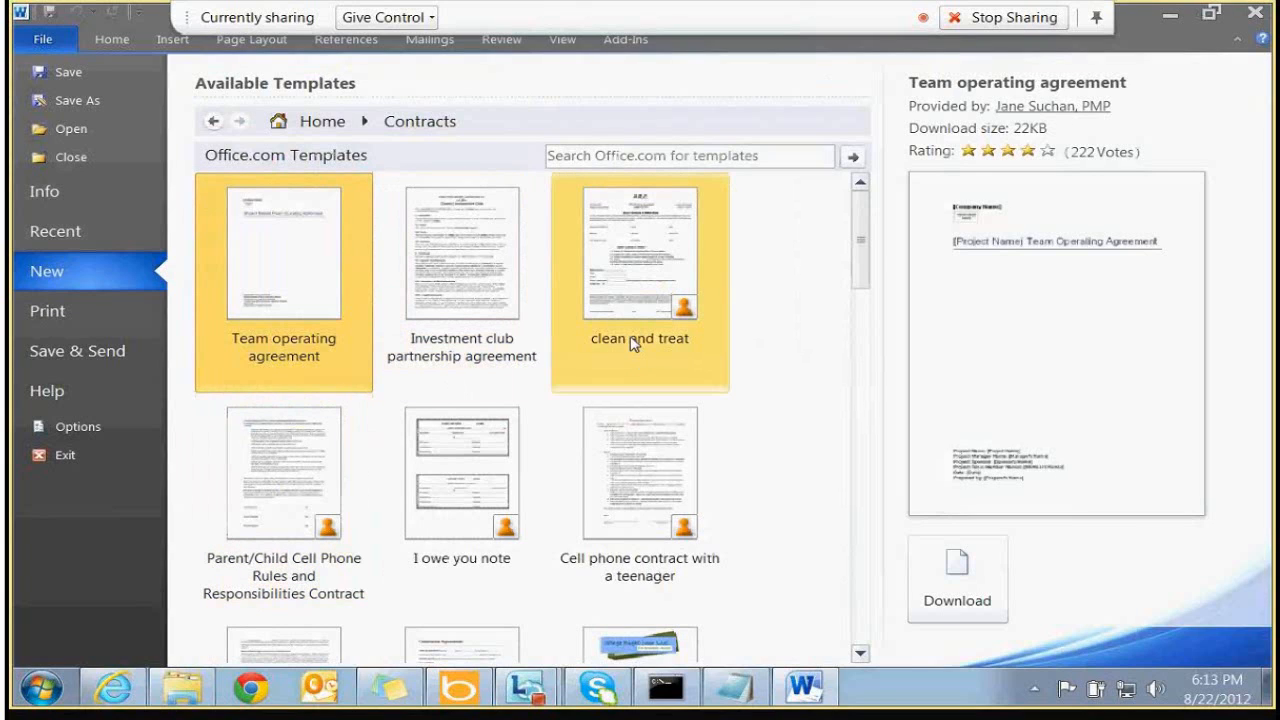
click(622, 296)
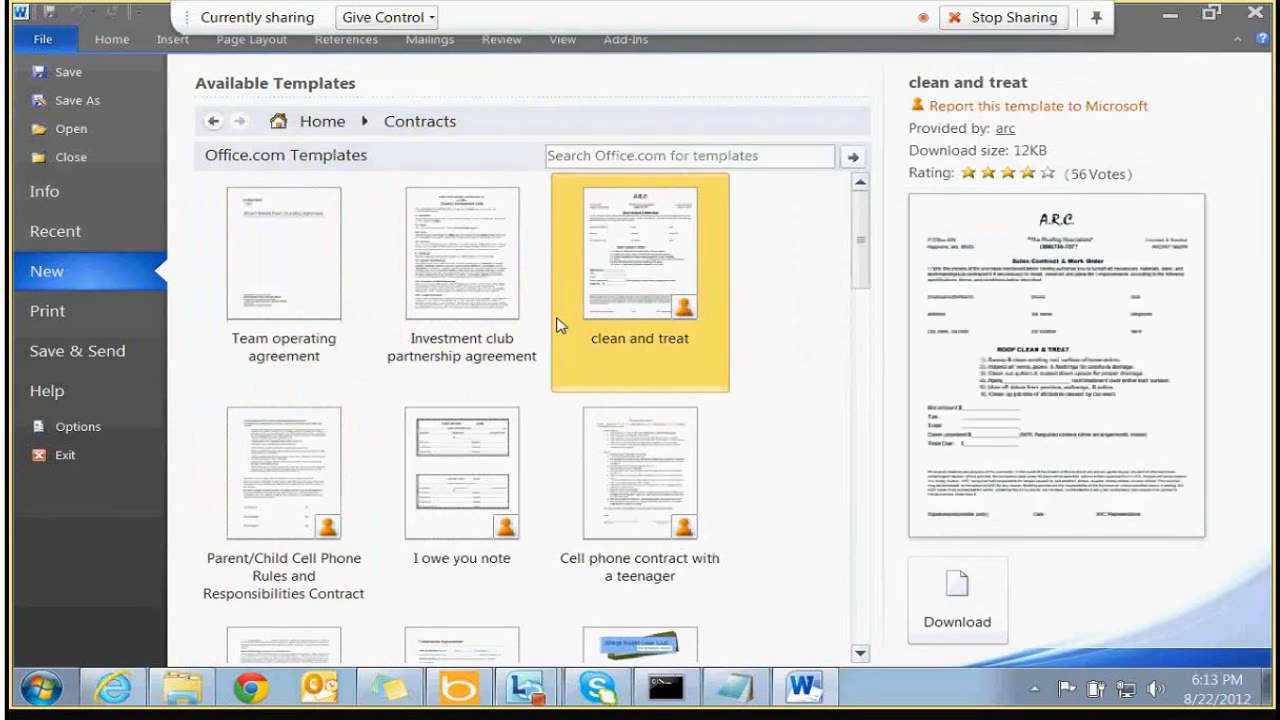
click(490, 281)
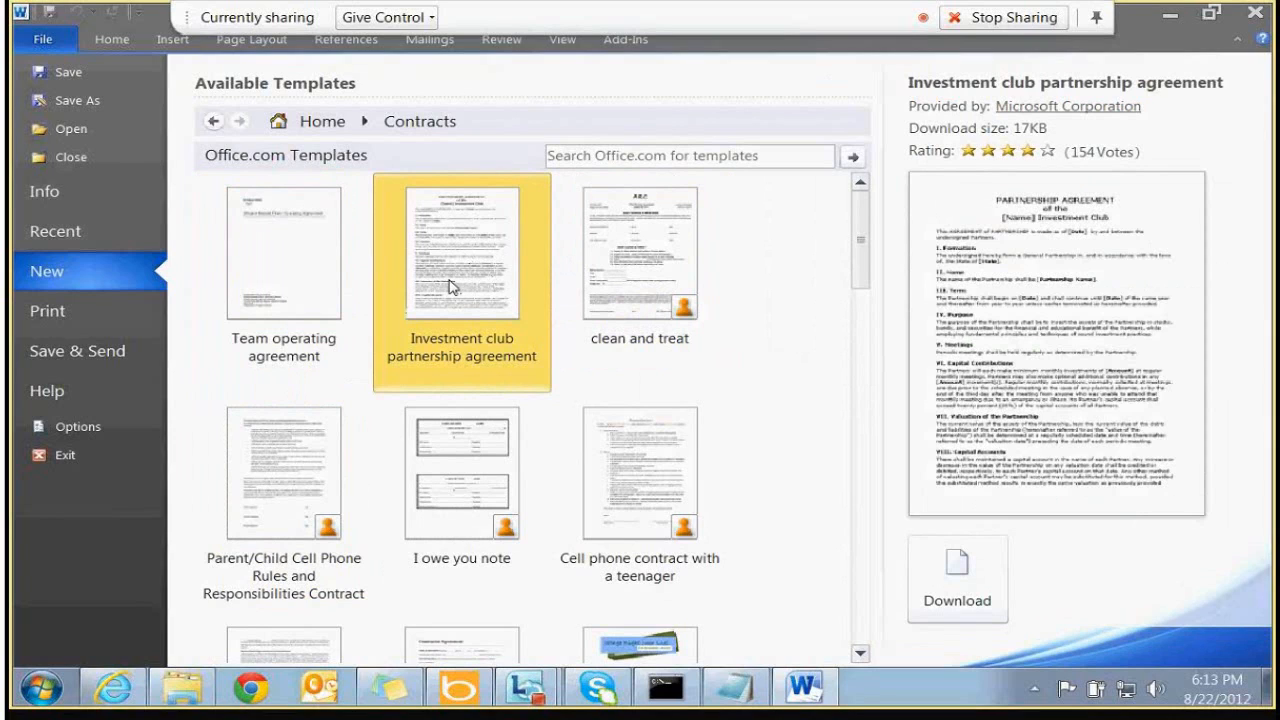
click(975, 612)
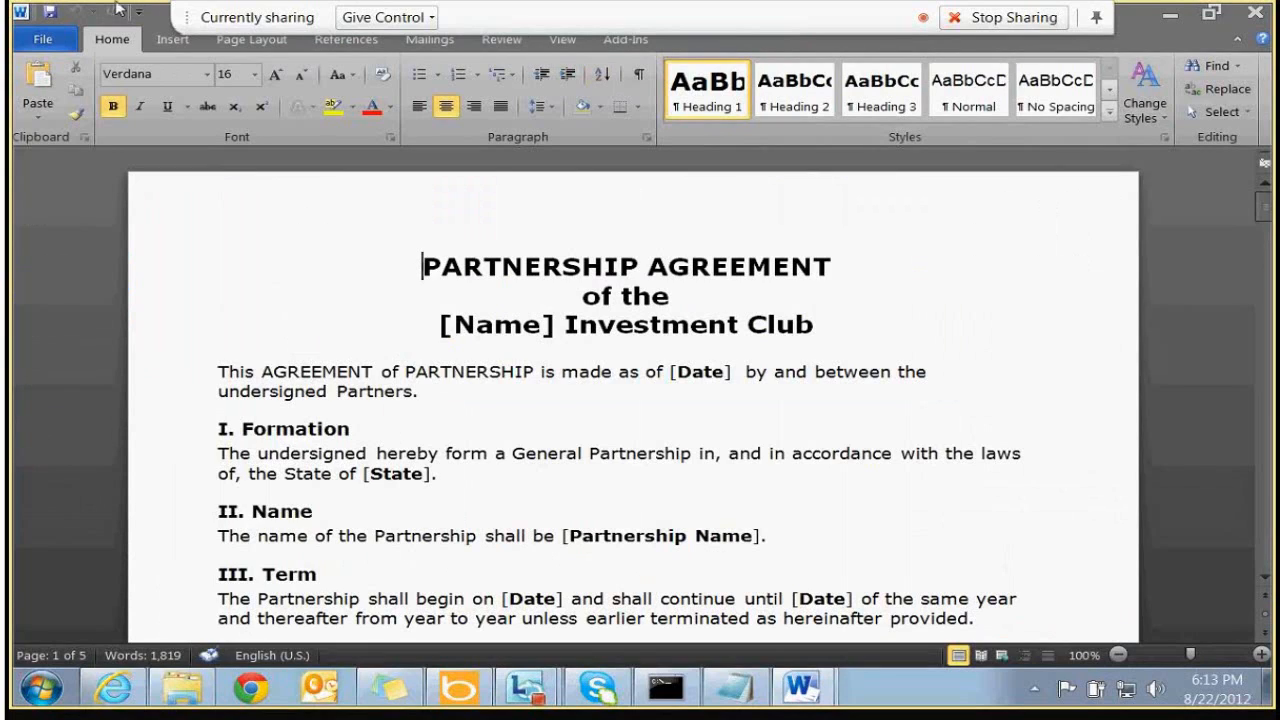
Save the partnership agreement to the Desktop in the new Word format, then close both Word windows
click(50, 17)
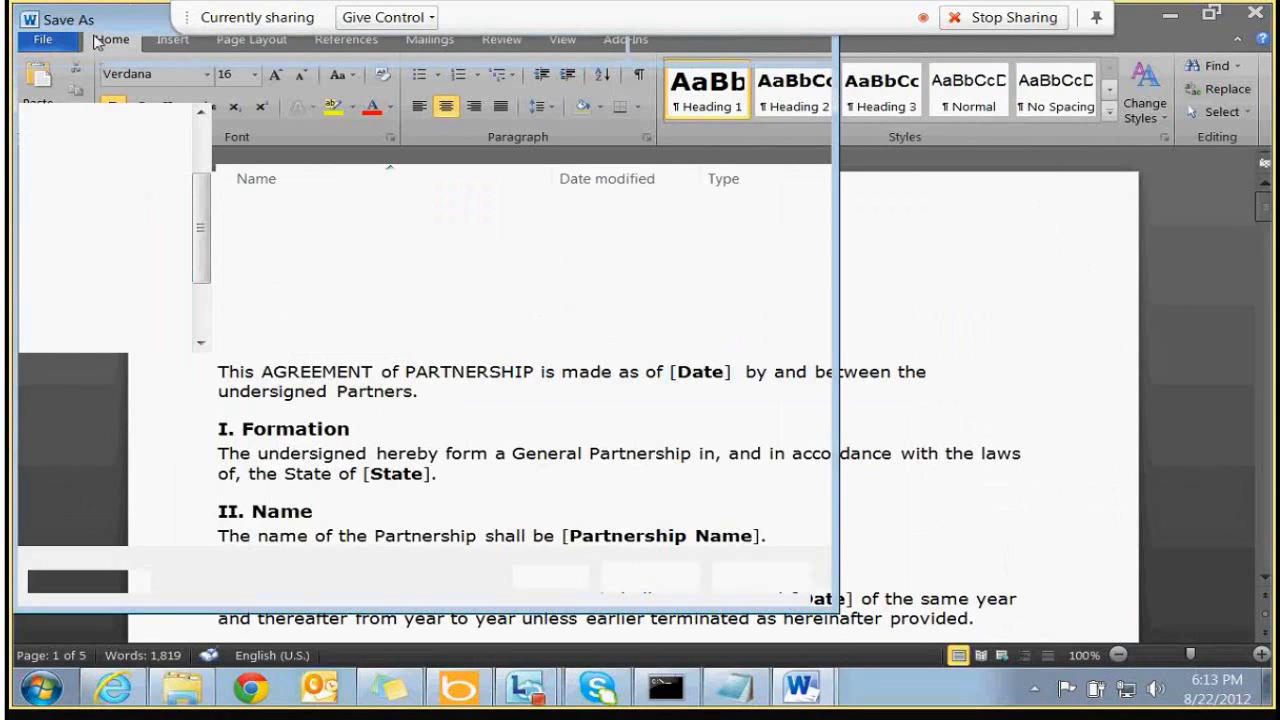
click(104, 165)
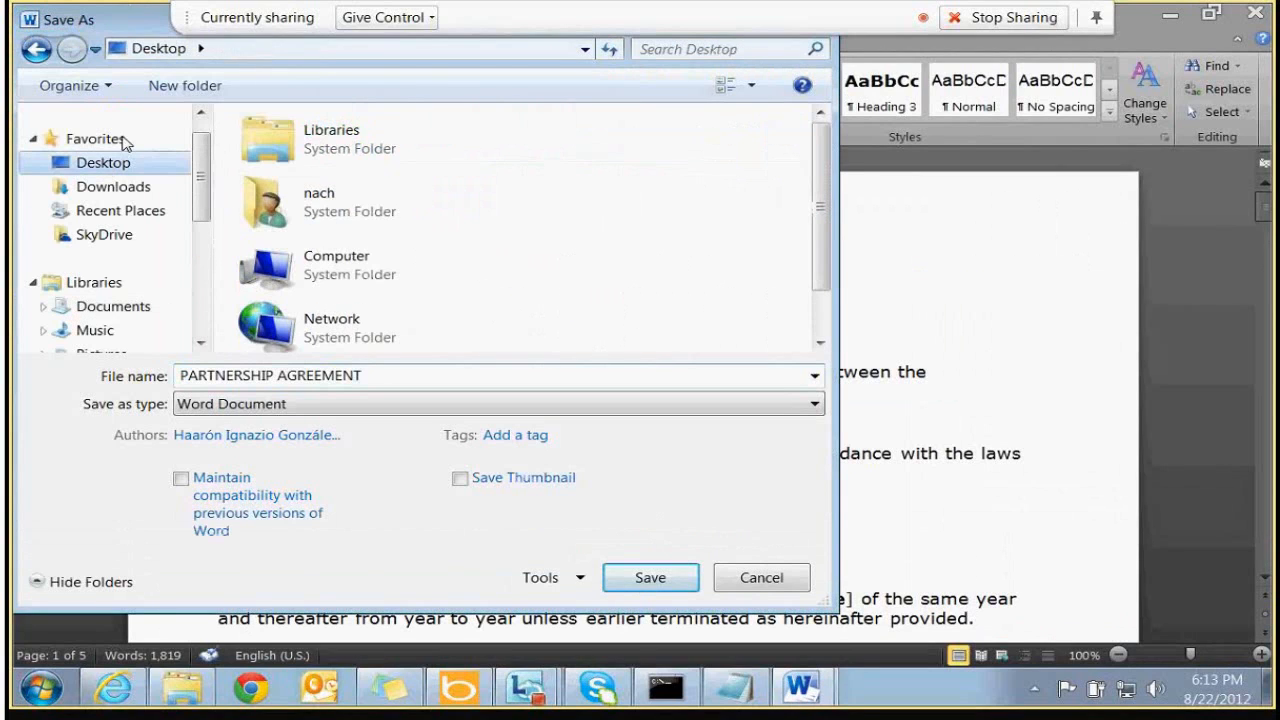
click(259, 378)
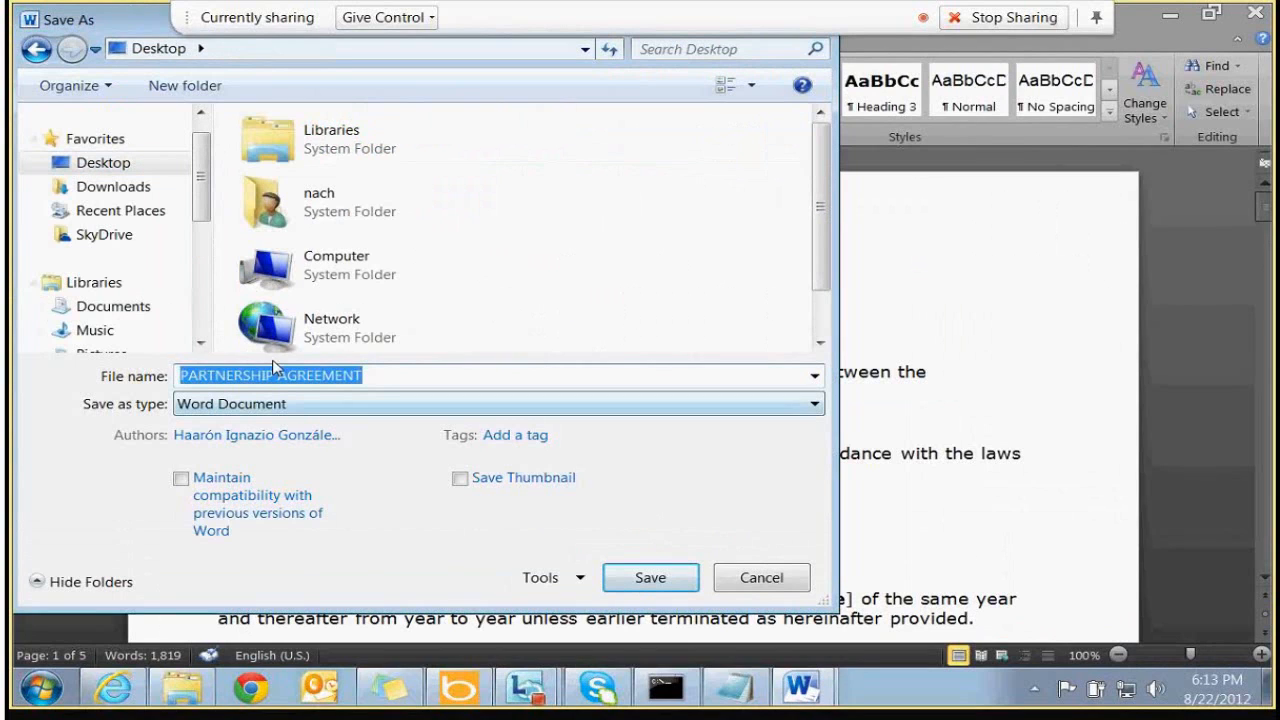
click(275, 372)
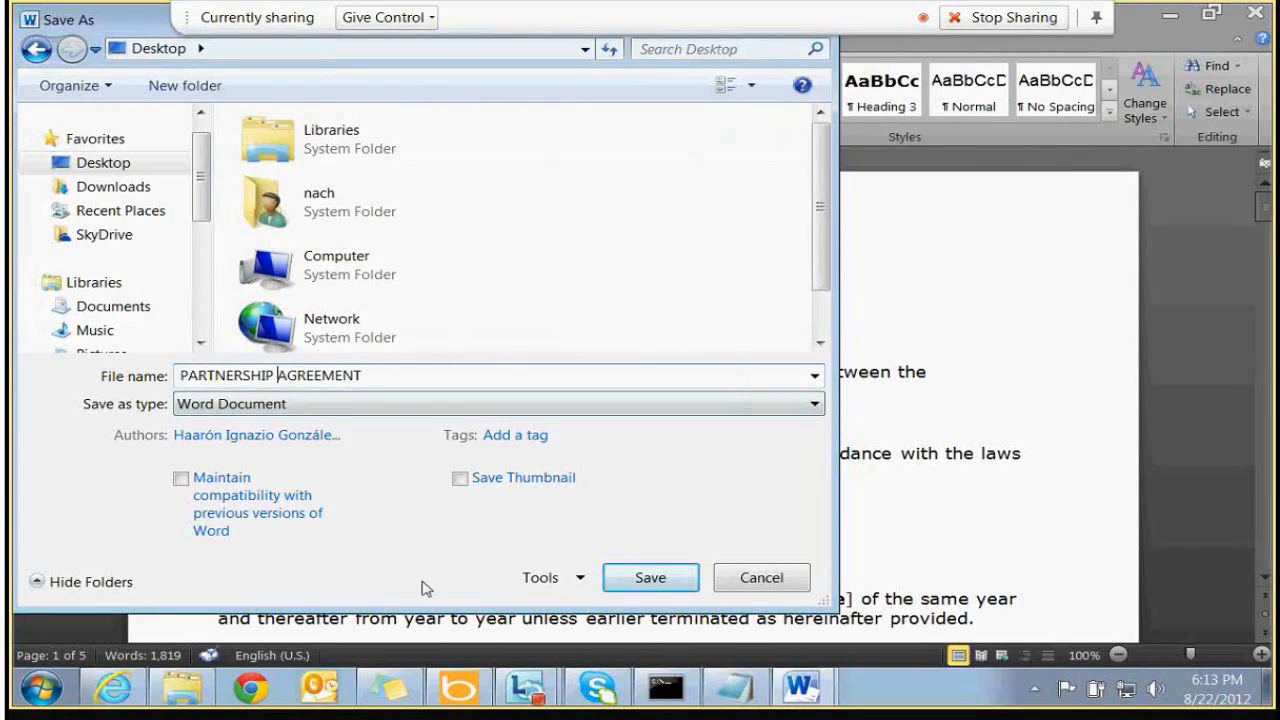
click(670, 584)
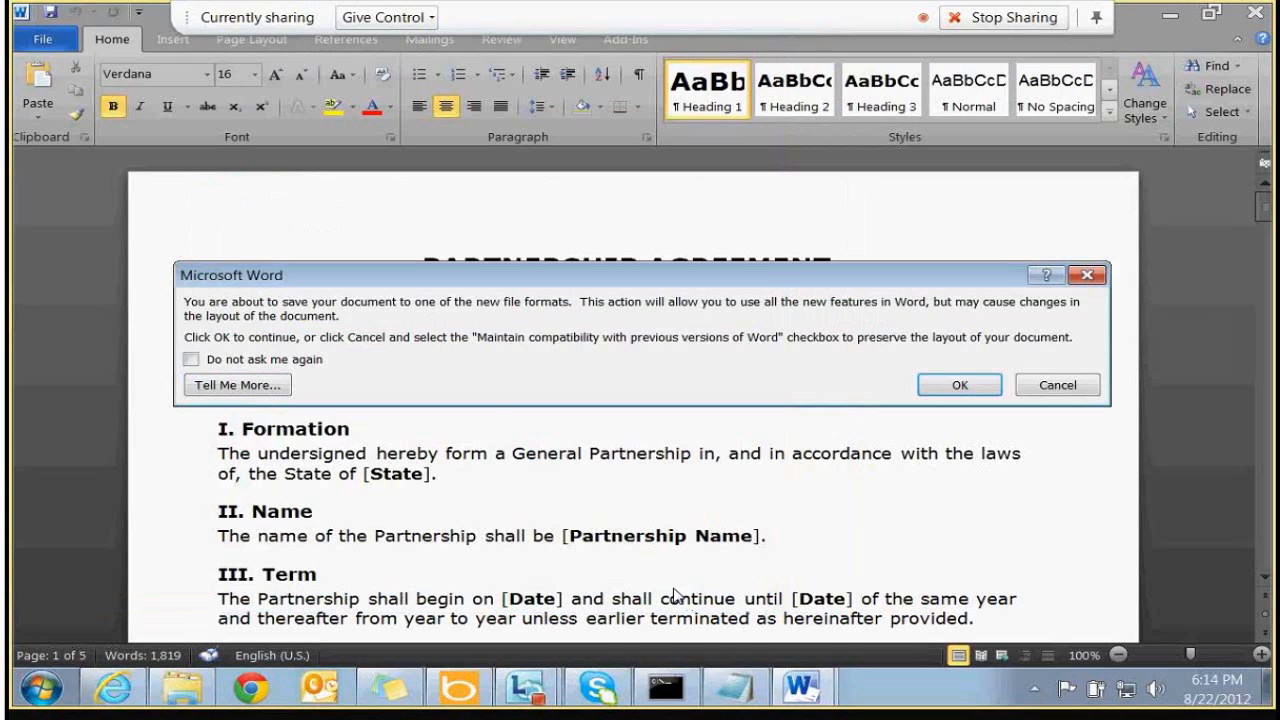
click(962, 386)
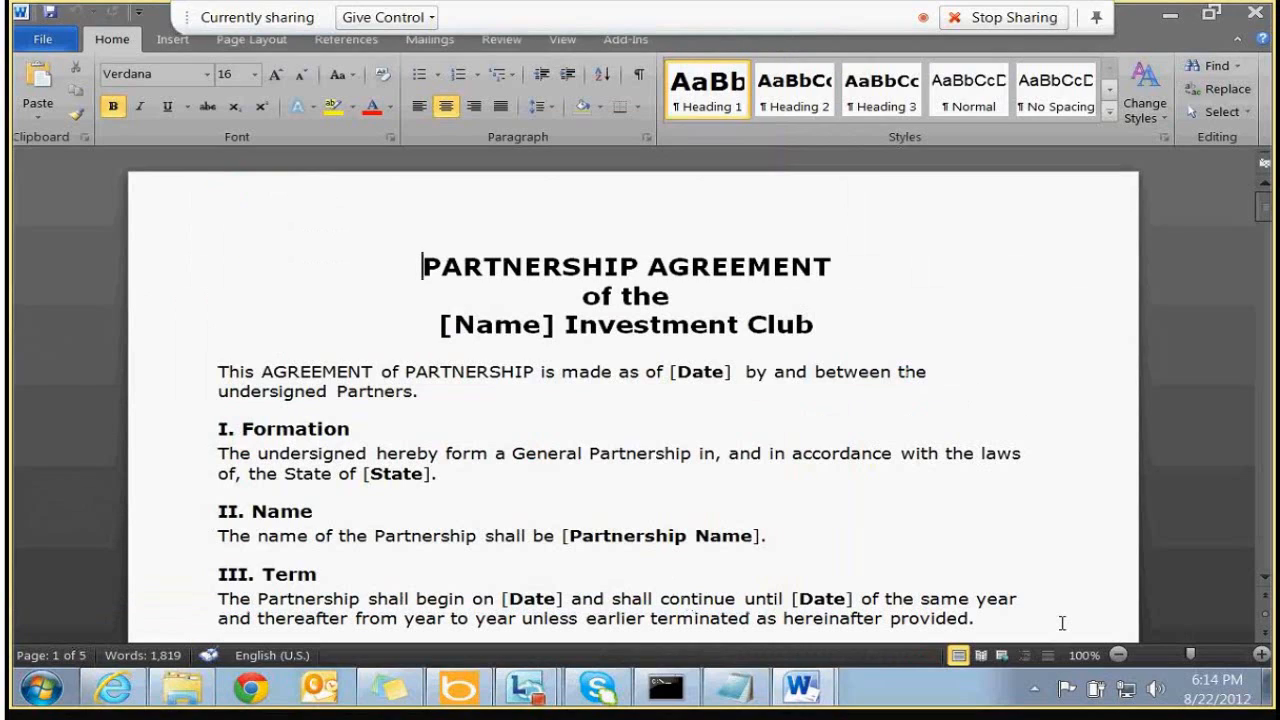
click(1257, 13)
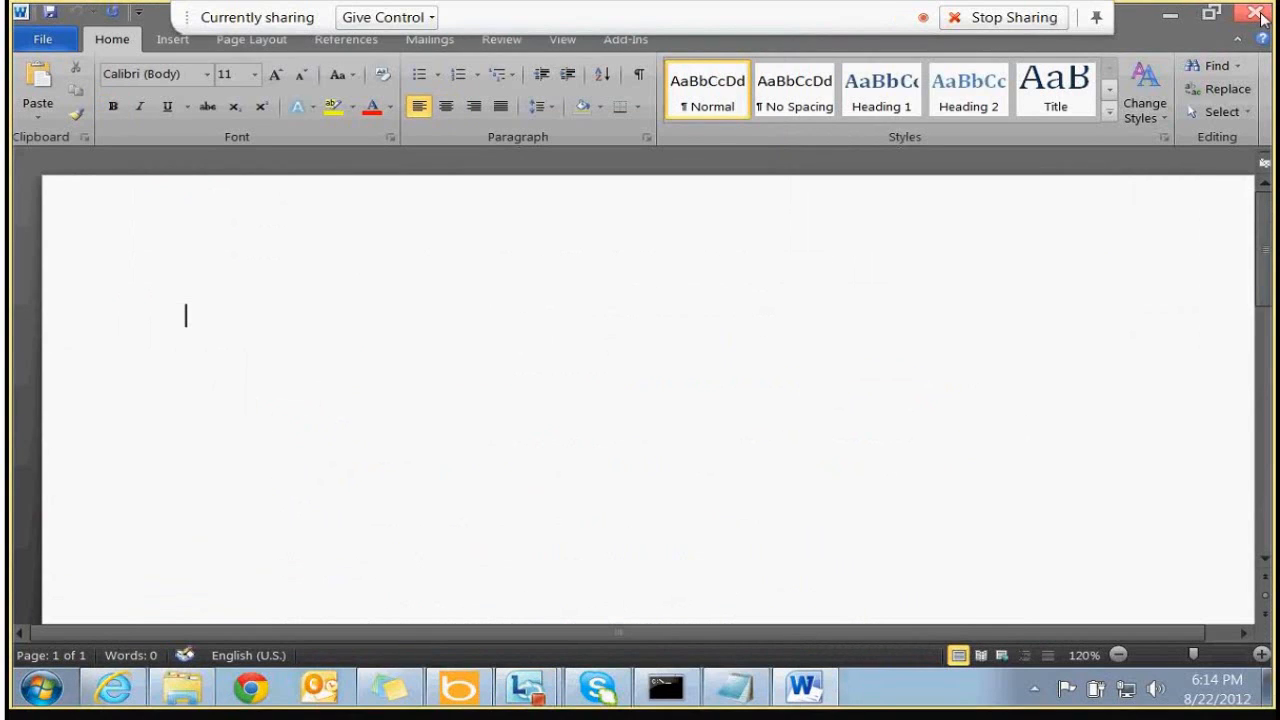
click(1255, 13)
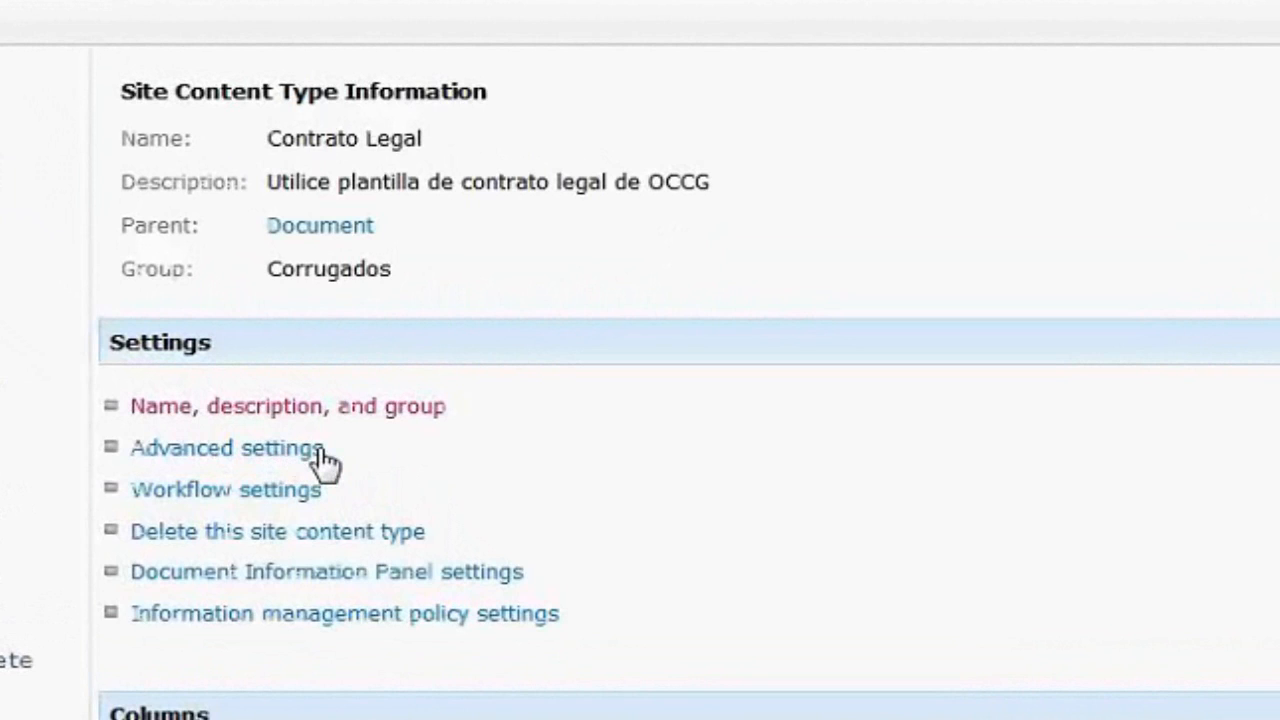
Upload PARTNERSHIP AGREEMENT from the Desktop as Contrato Legal's new document template
click(320, 452)
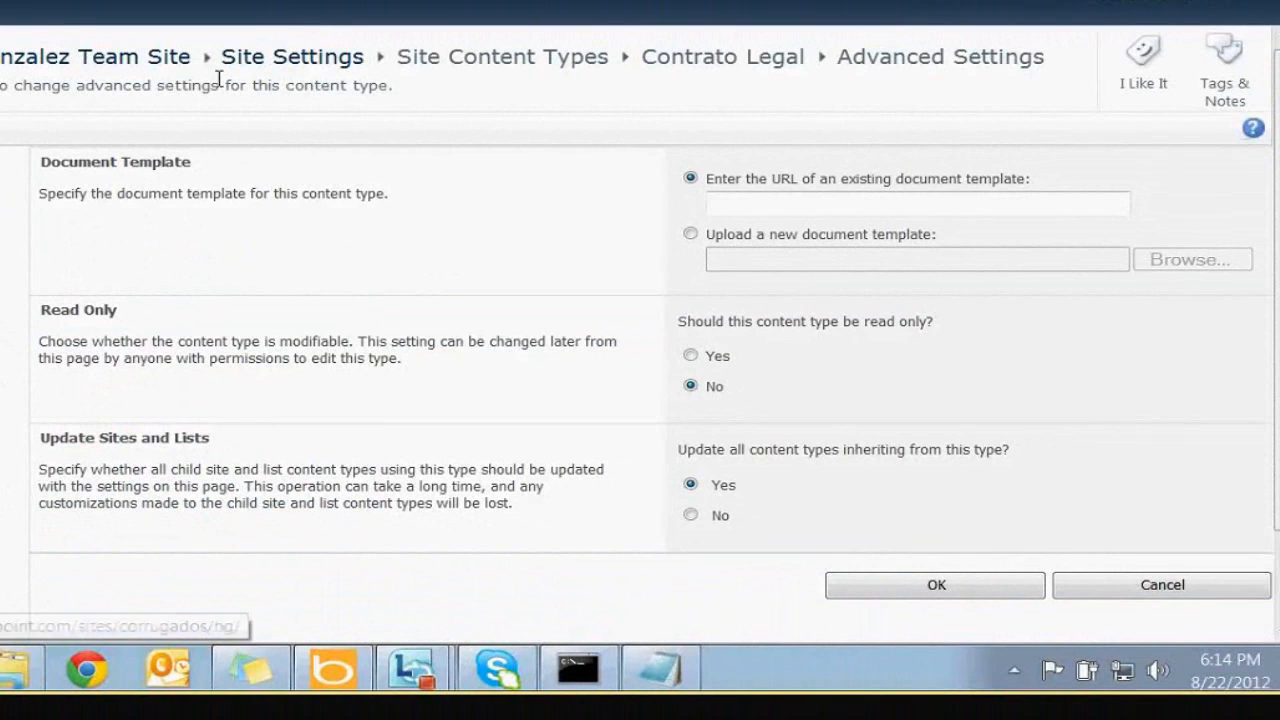
click(690, 234)
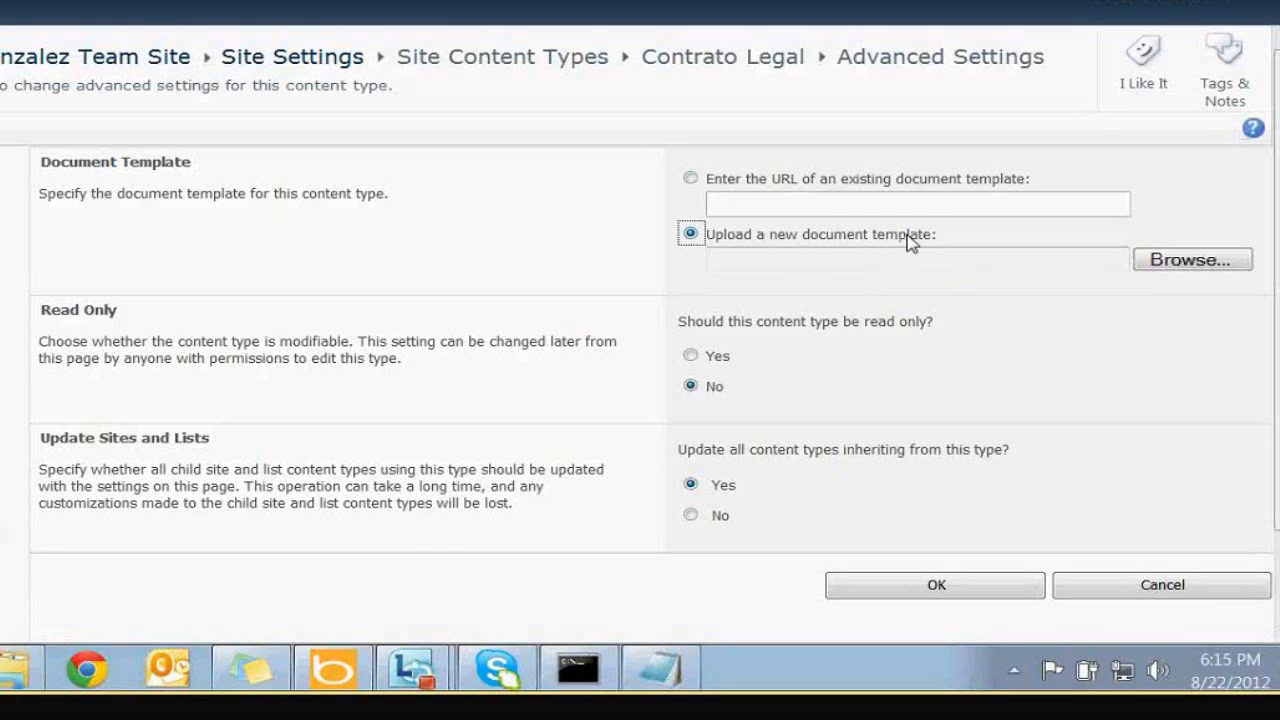
click(1155, 262)
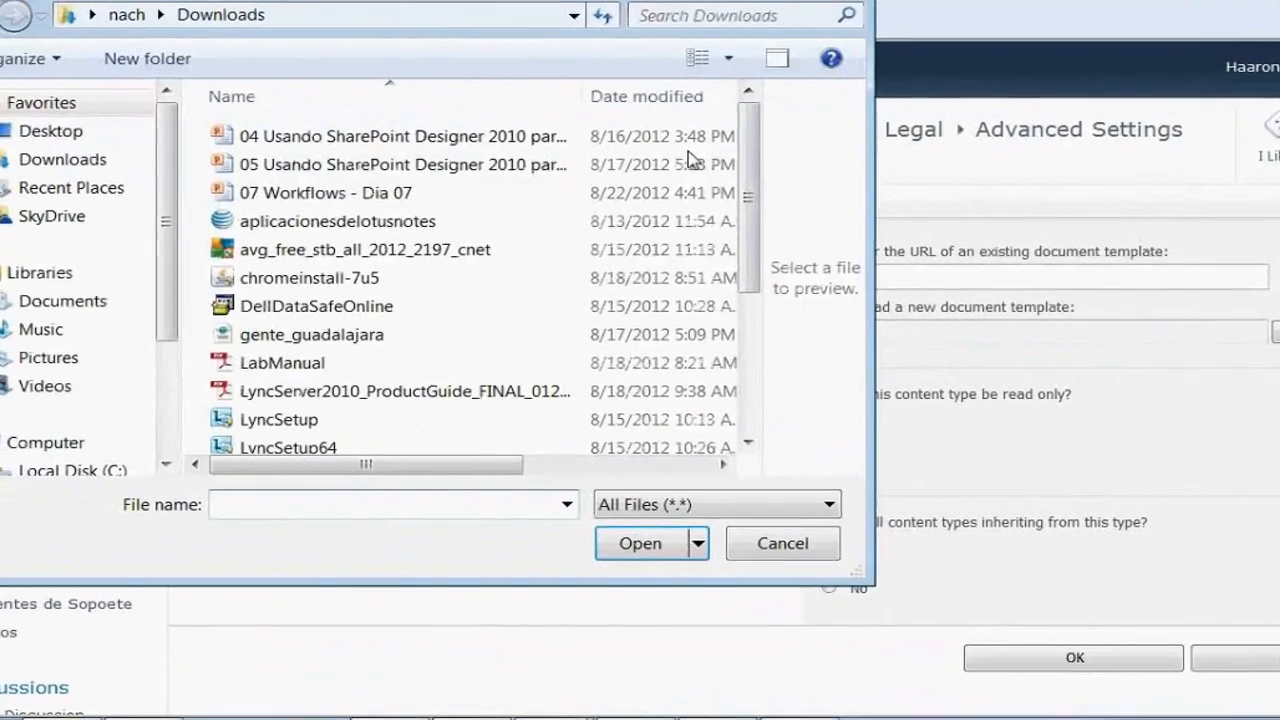
click(0, 68)
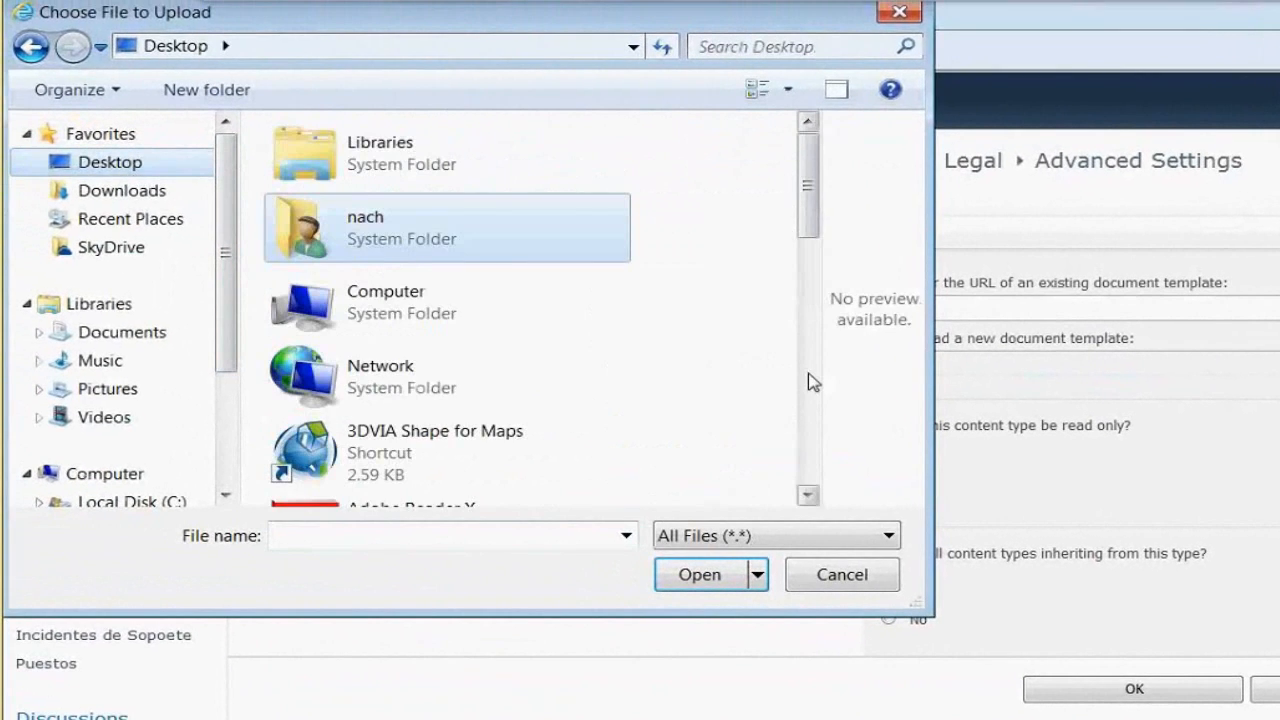
scroll(812, 381, down, 10)
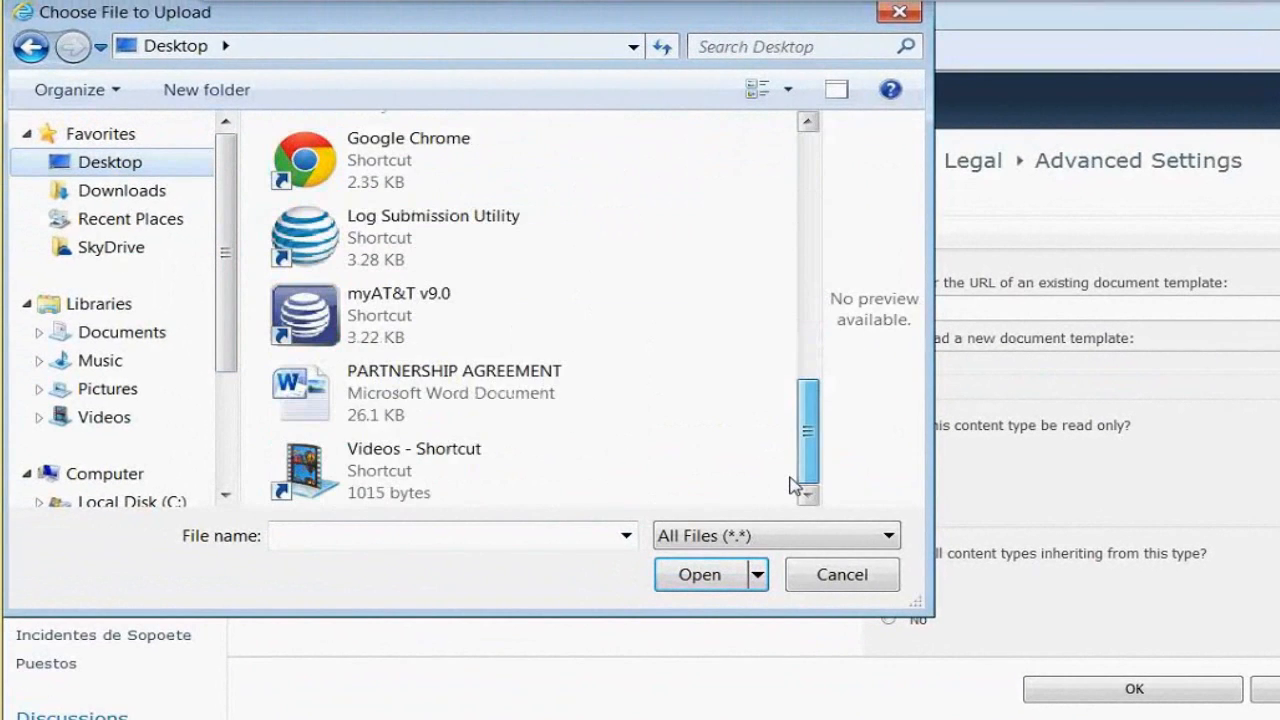
click(590, 405)
click(700, 574)
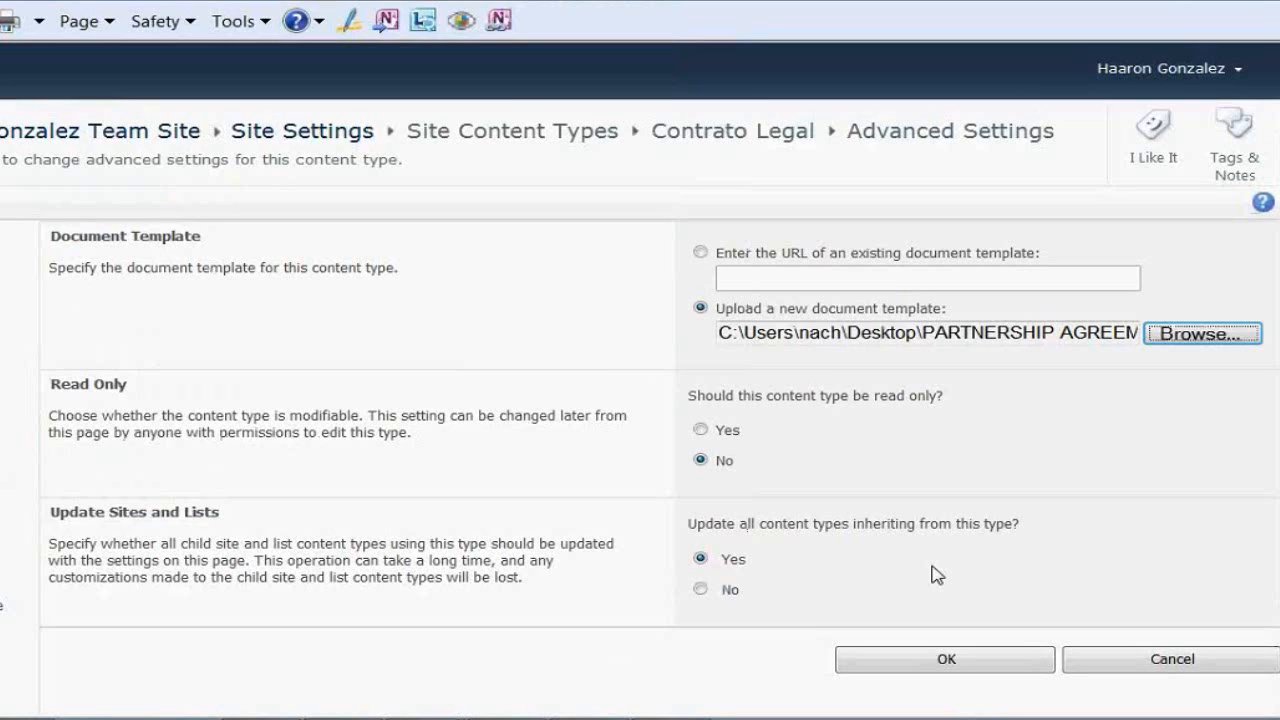
double_click(925, 332)
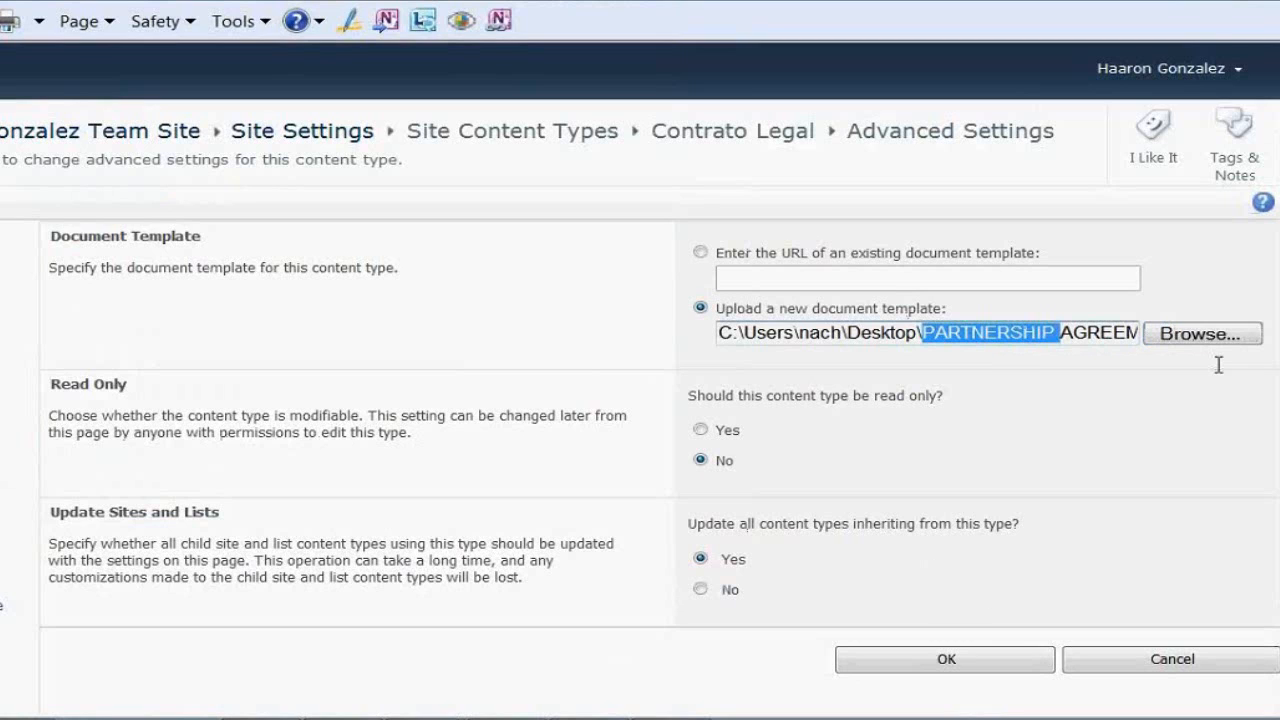
click(966, 657)
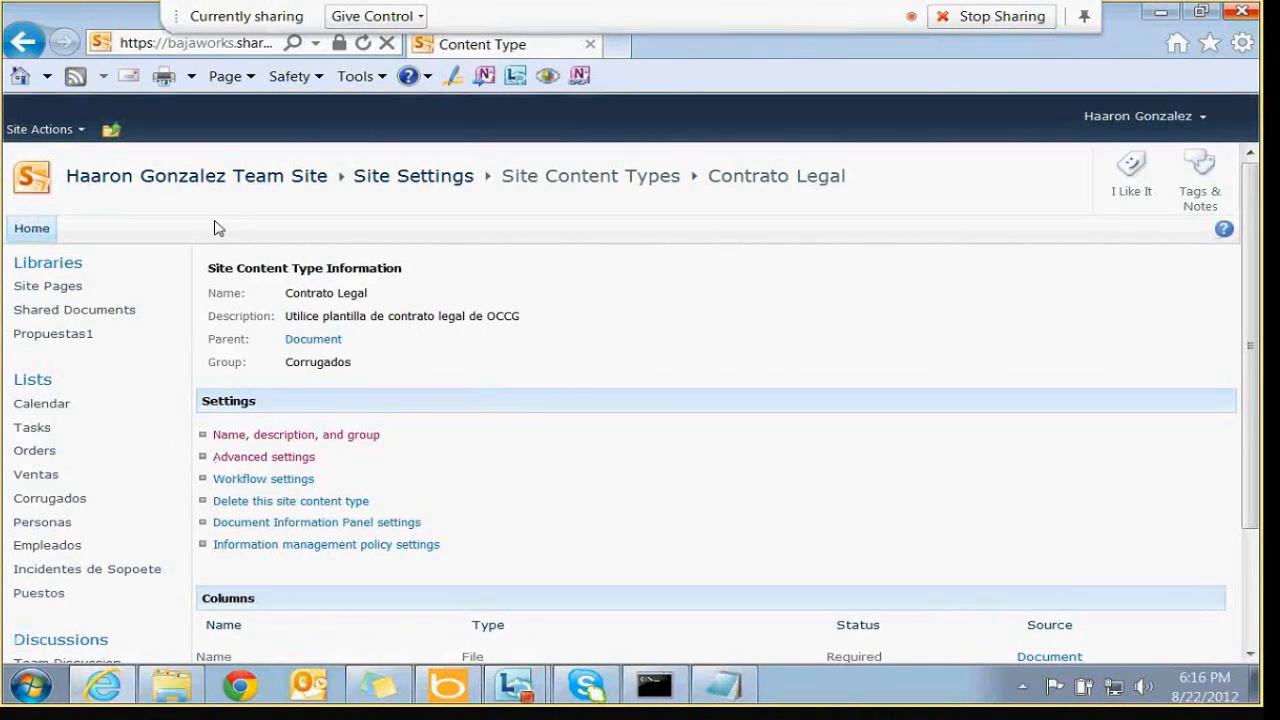
Create a new document library named Contratos from Site Actions
click(30, 138)
click(140, 285)
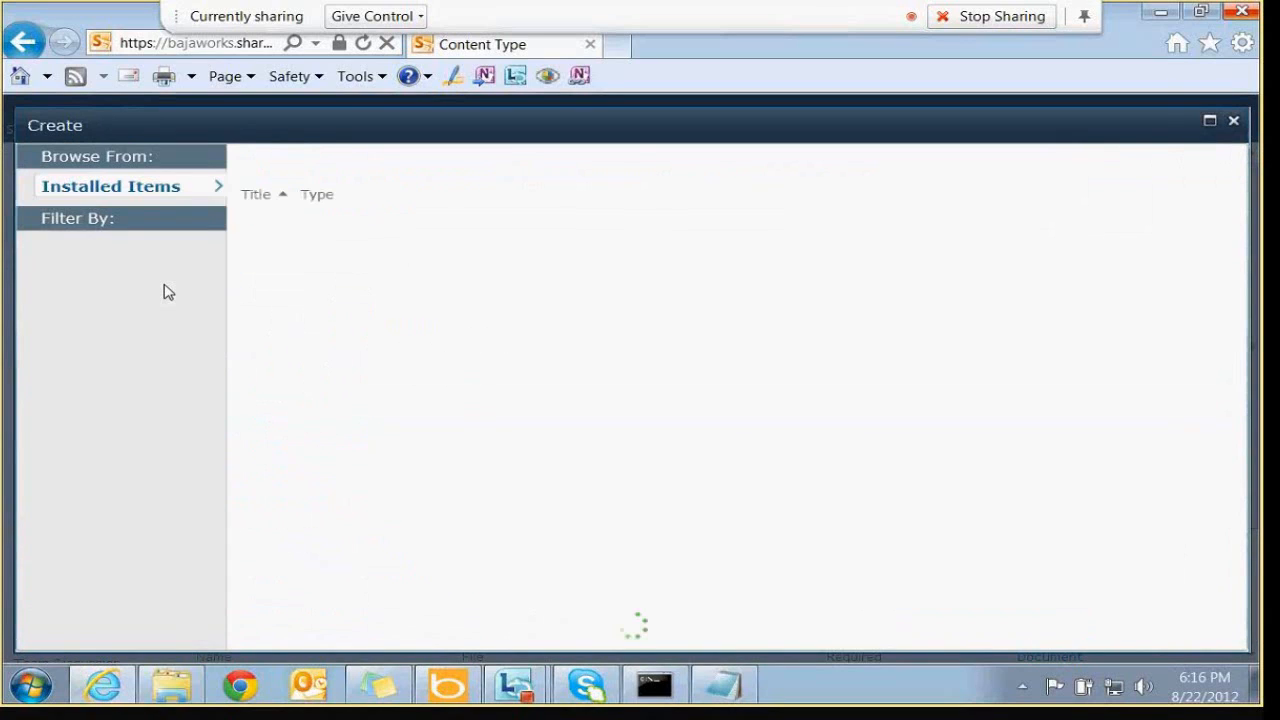
text(Cont)
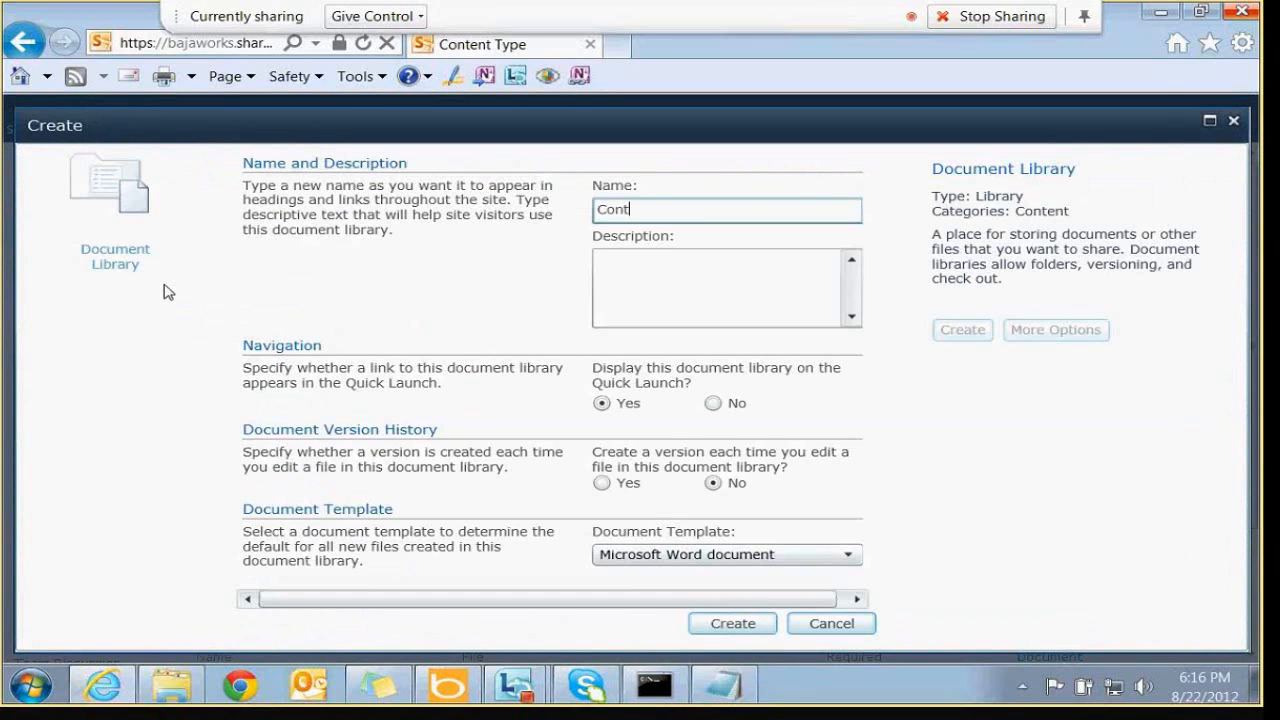
text(ratos)
key(Tab)
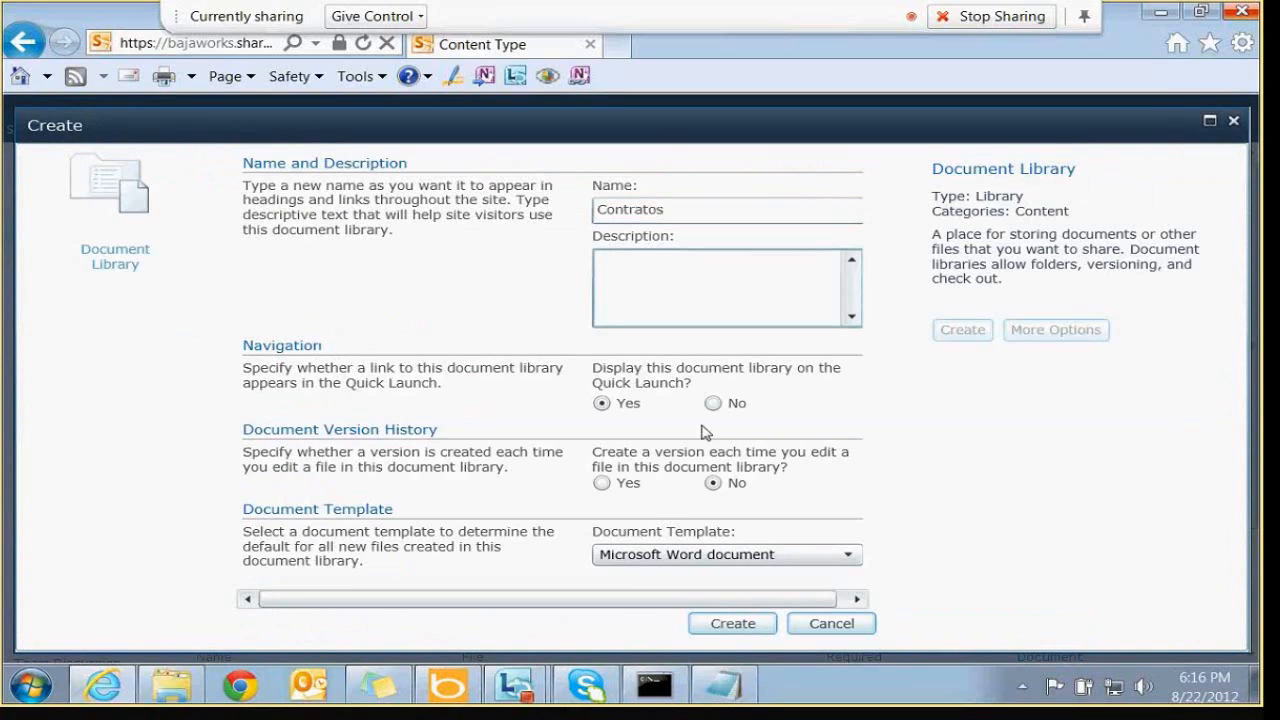
click(733, 623)
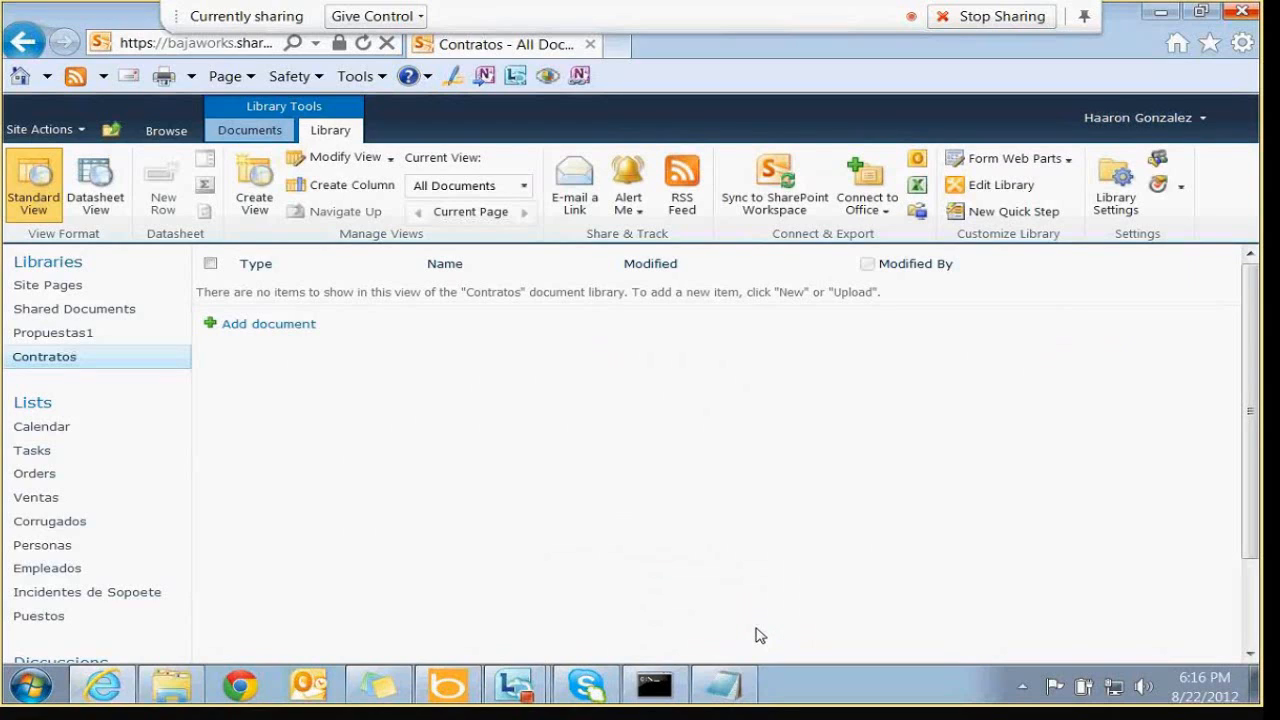
click(240, 134)
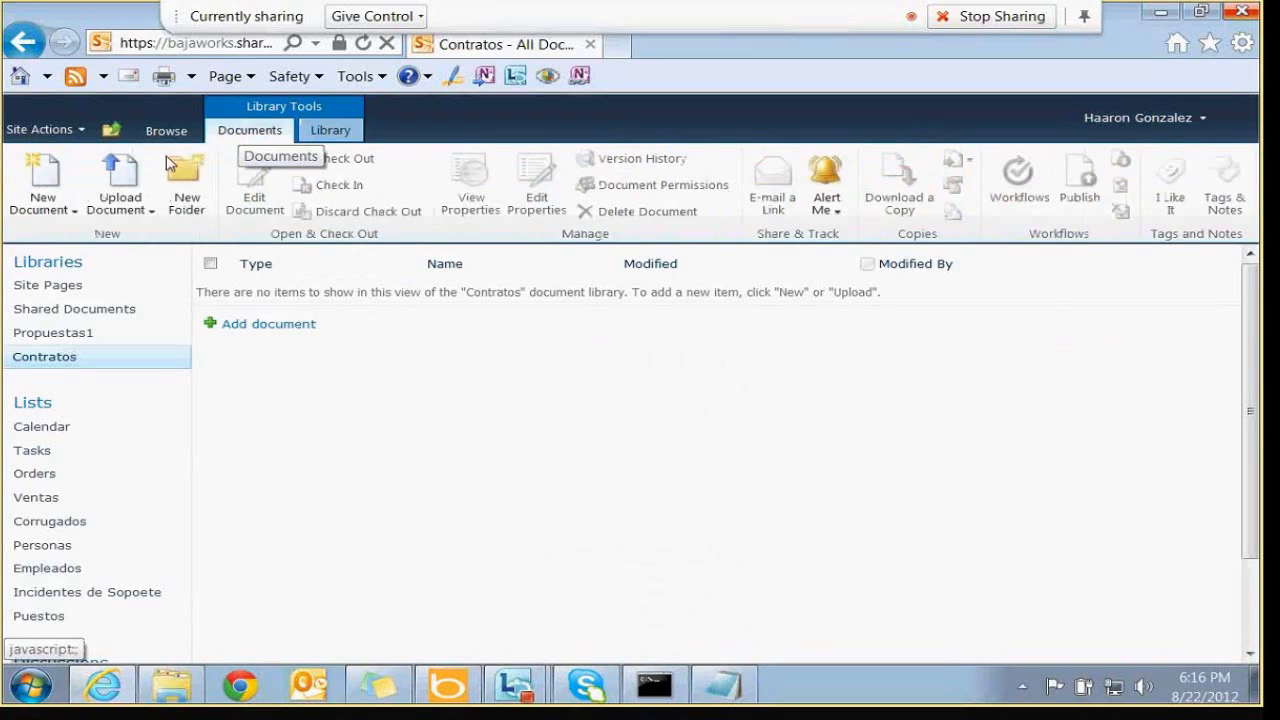
click(64, 218)
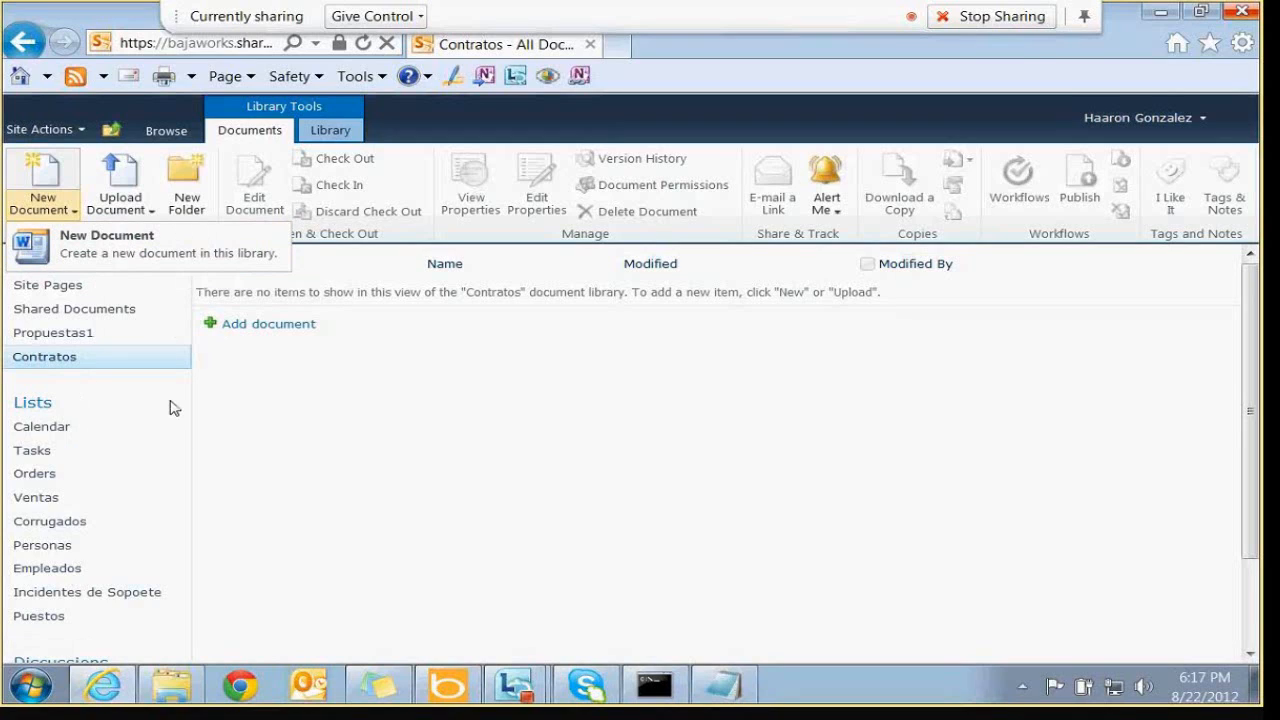
click(350, 505)
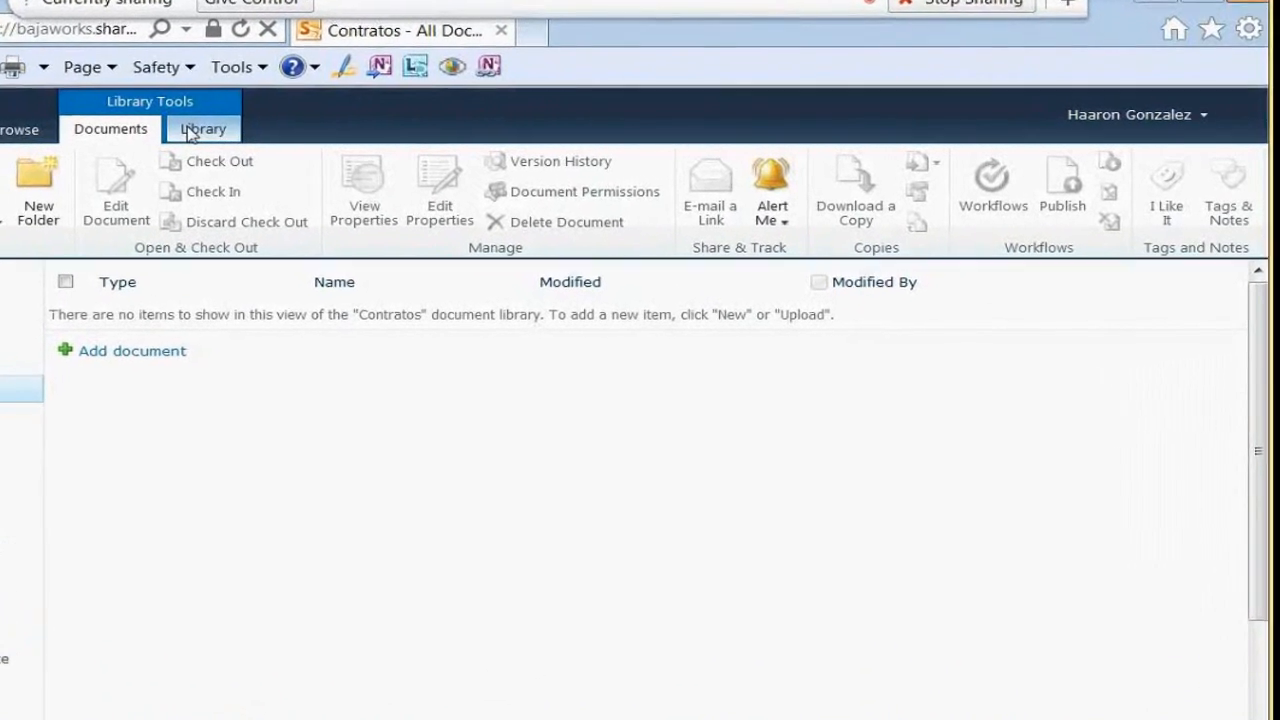
click(190, 132)
Open the advanced settings of the Contratos library
click(1092, 218)
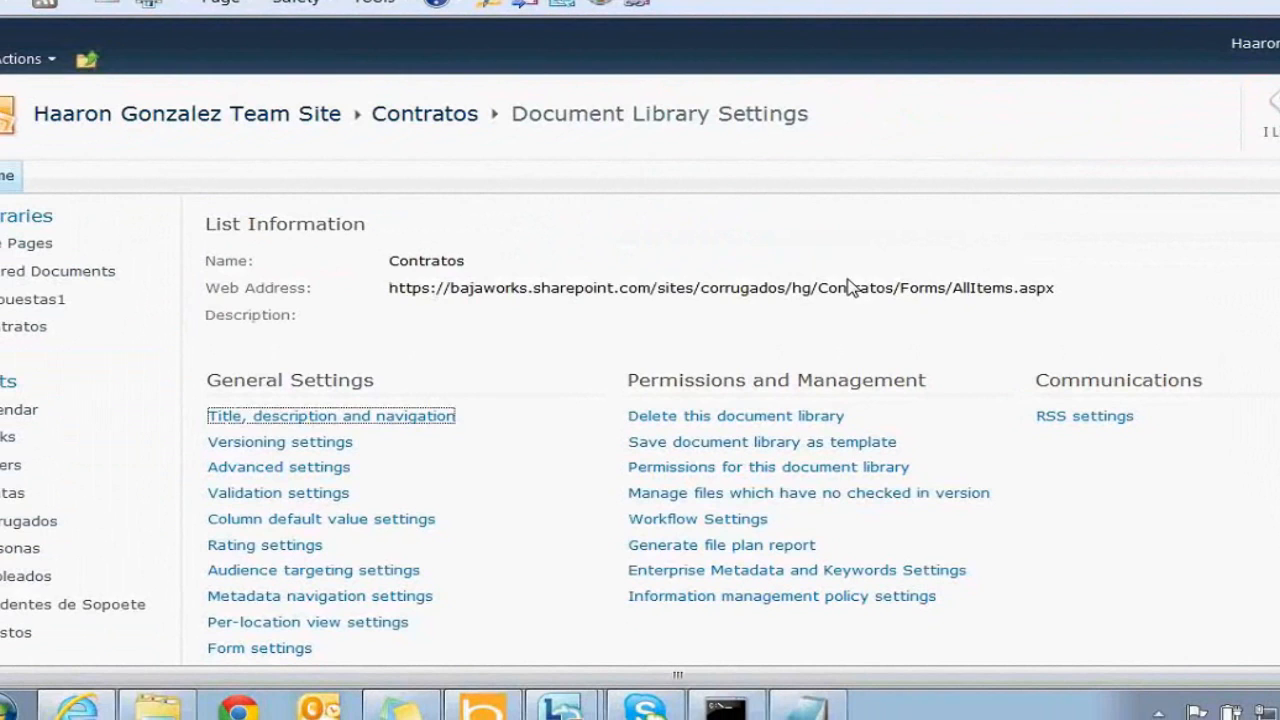
click(390, 362)
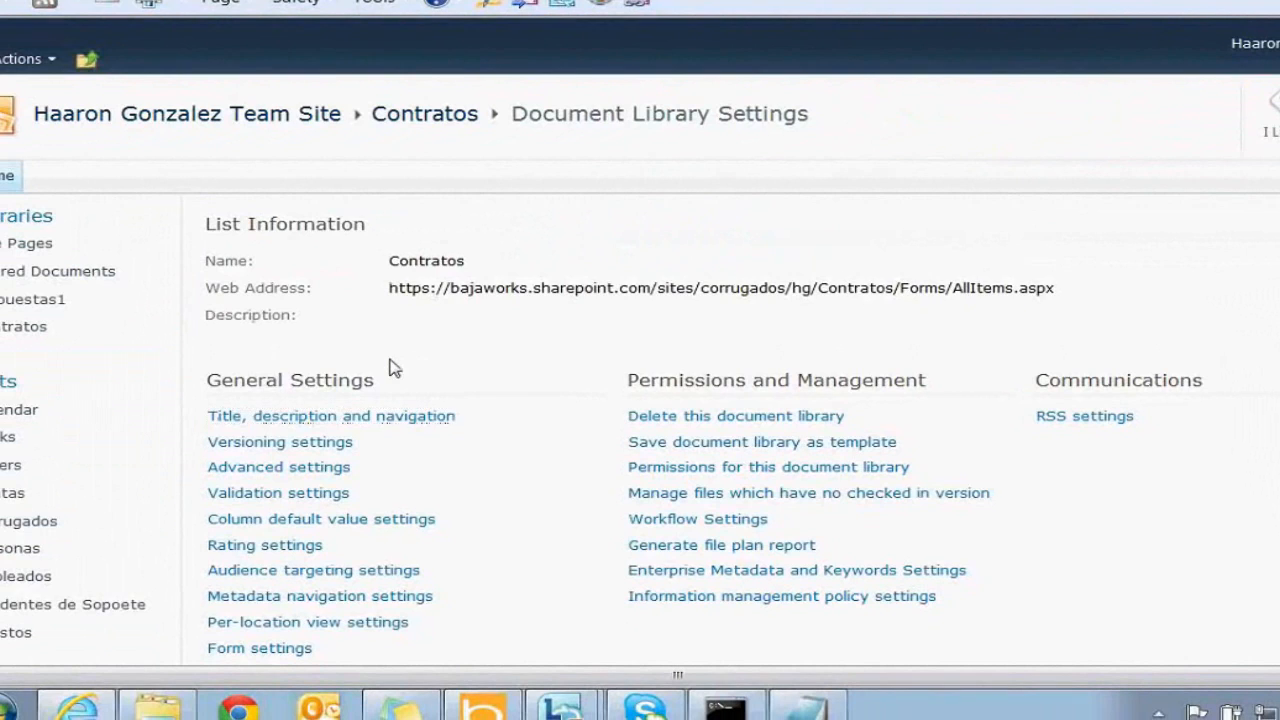
click(300, 468)
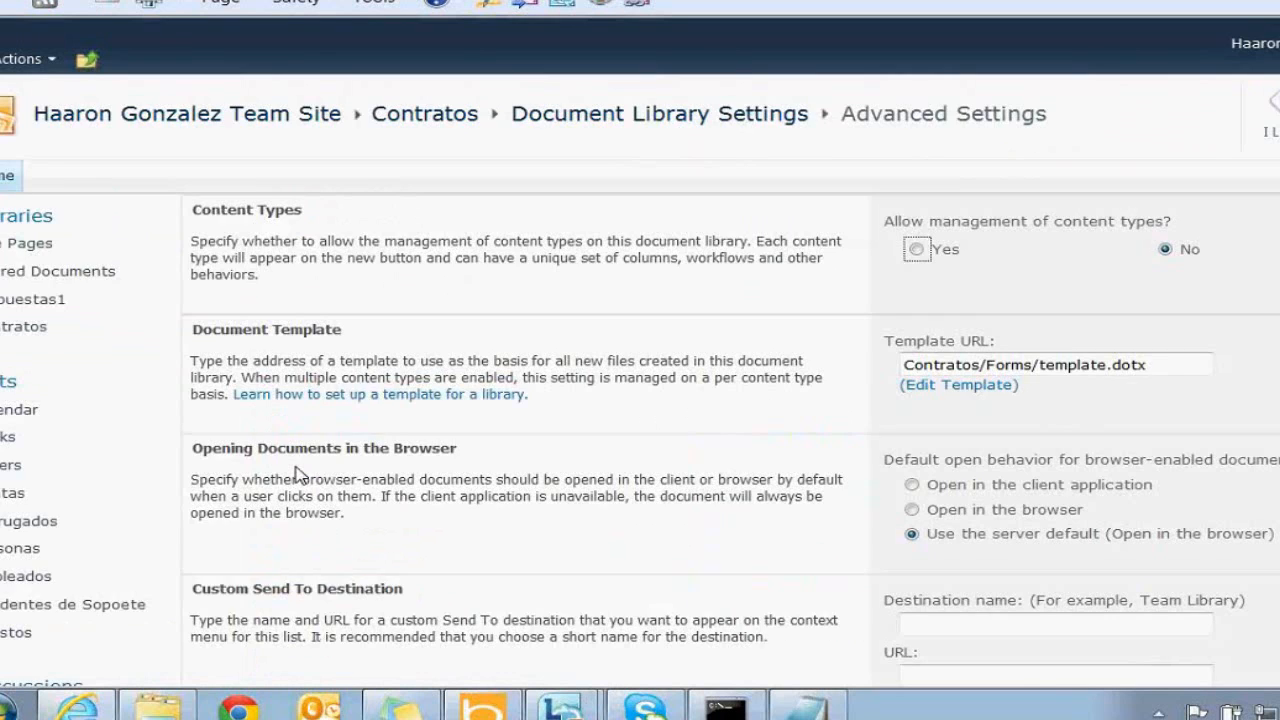
drag(194, 209, 260, 205)
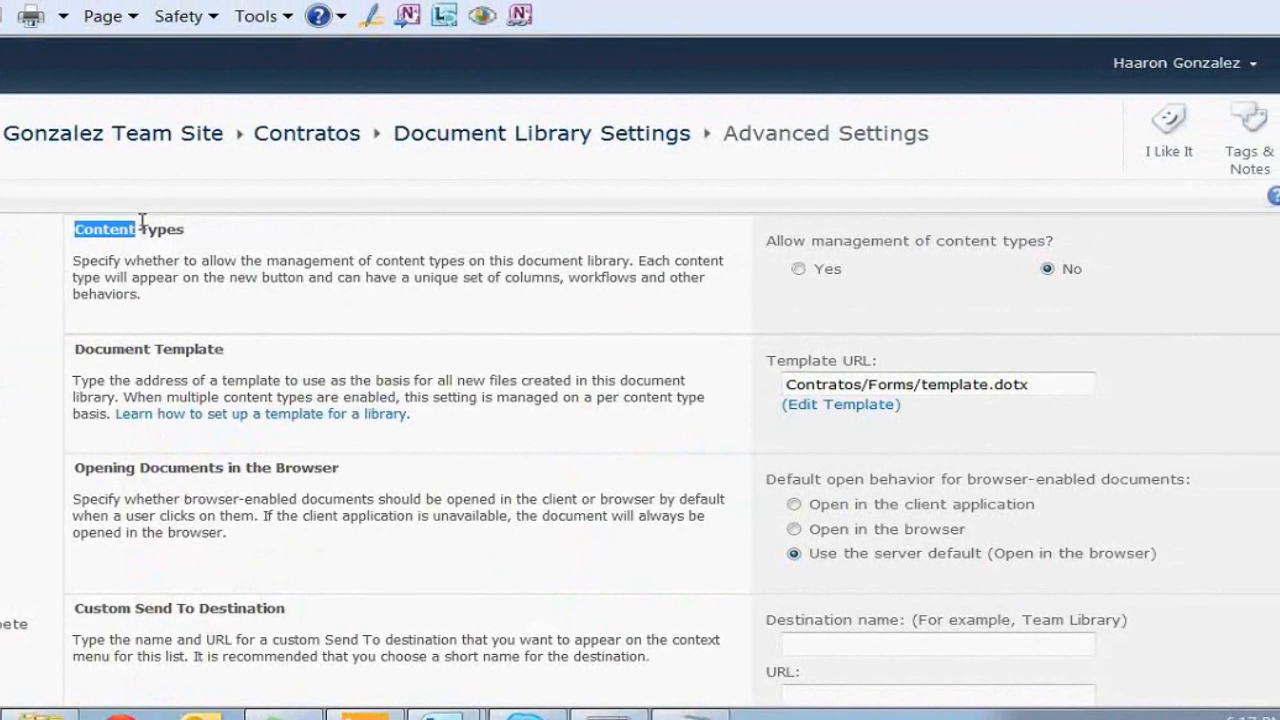
drag(142, 221, 186, 222)
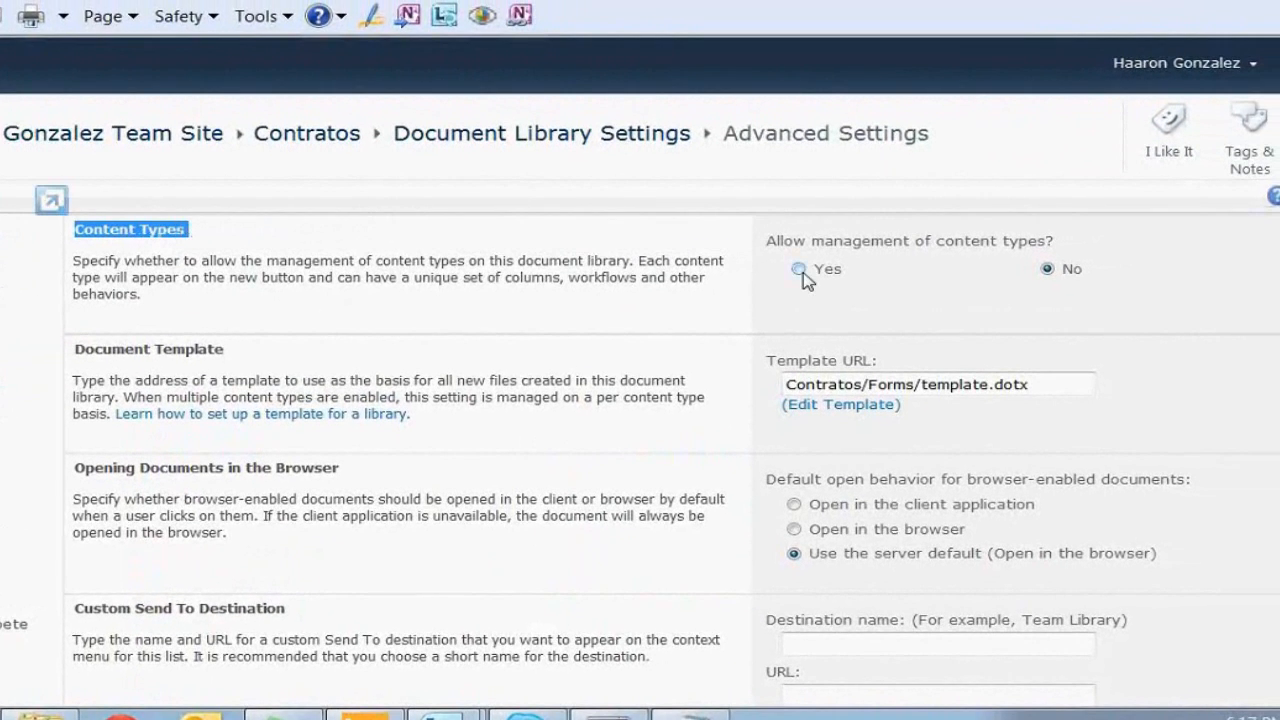
Set Allow management of content types to Yes and save the advanced settings
click(798, 268)
drag(808, 240, 1006, 236)
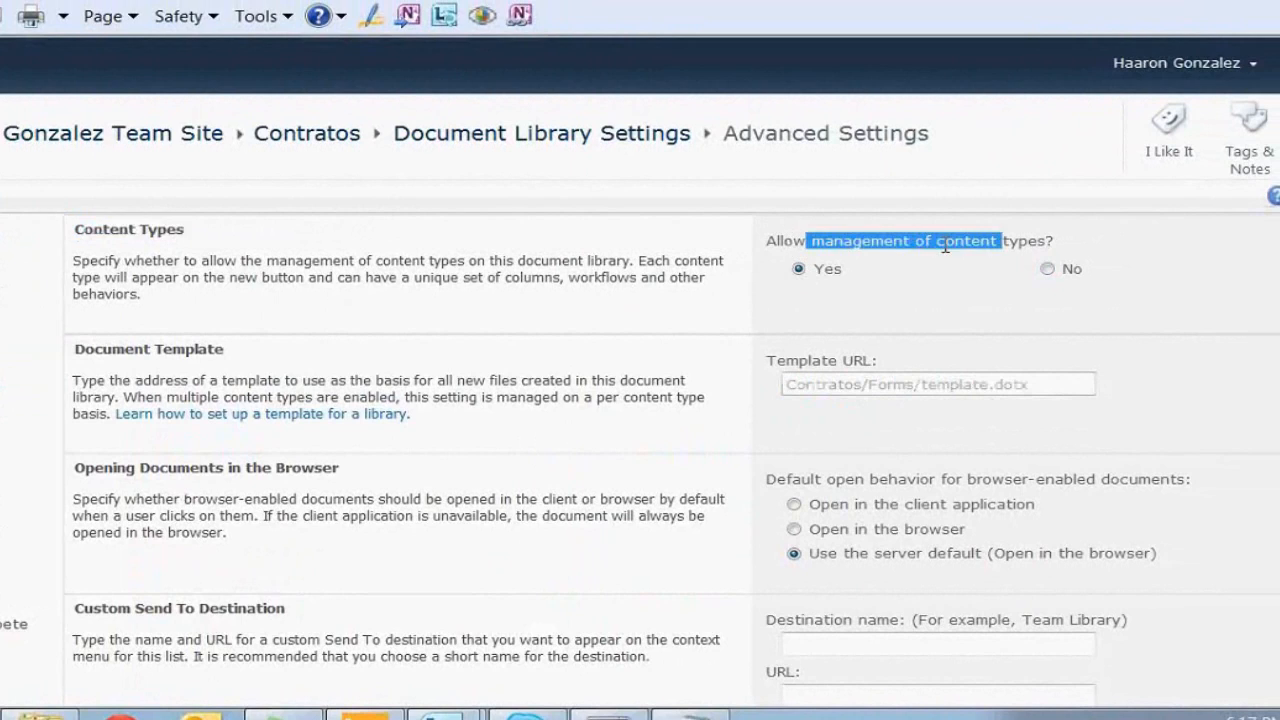
click(1006, 236)
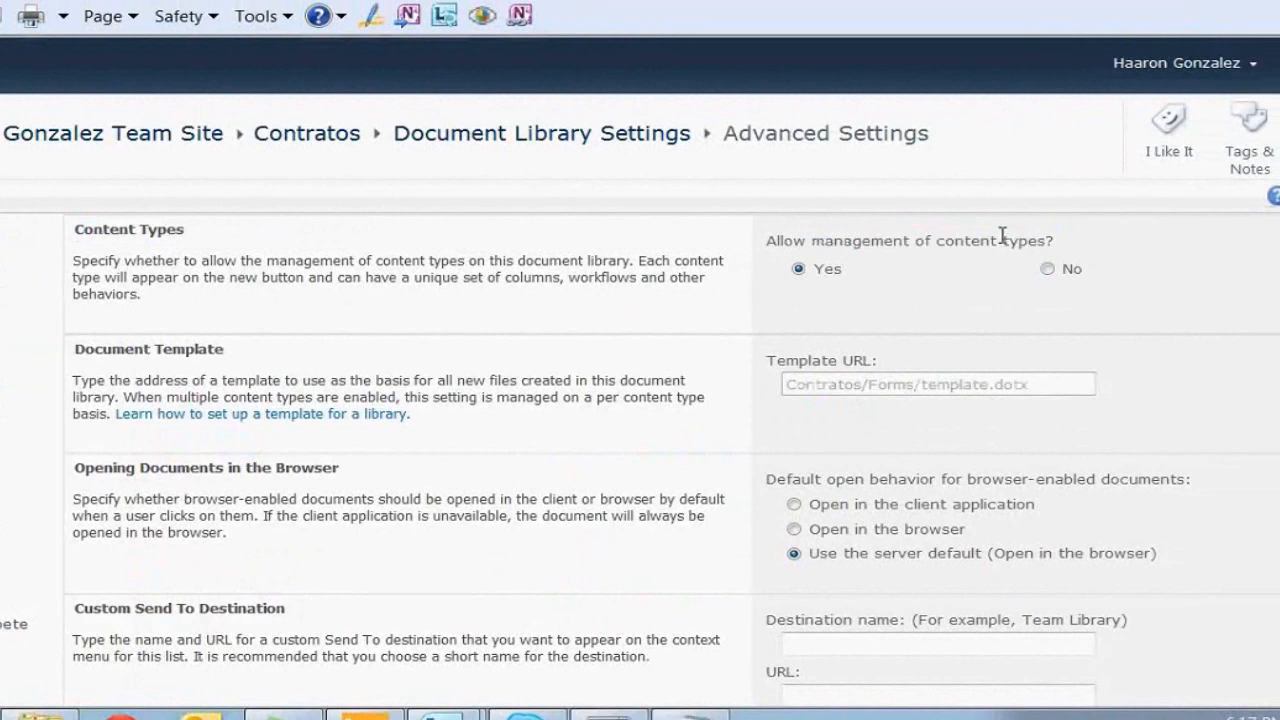
drag(767, 240, 963, 234)
drag(1003, 233, 1005, 234)
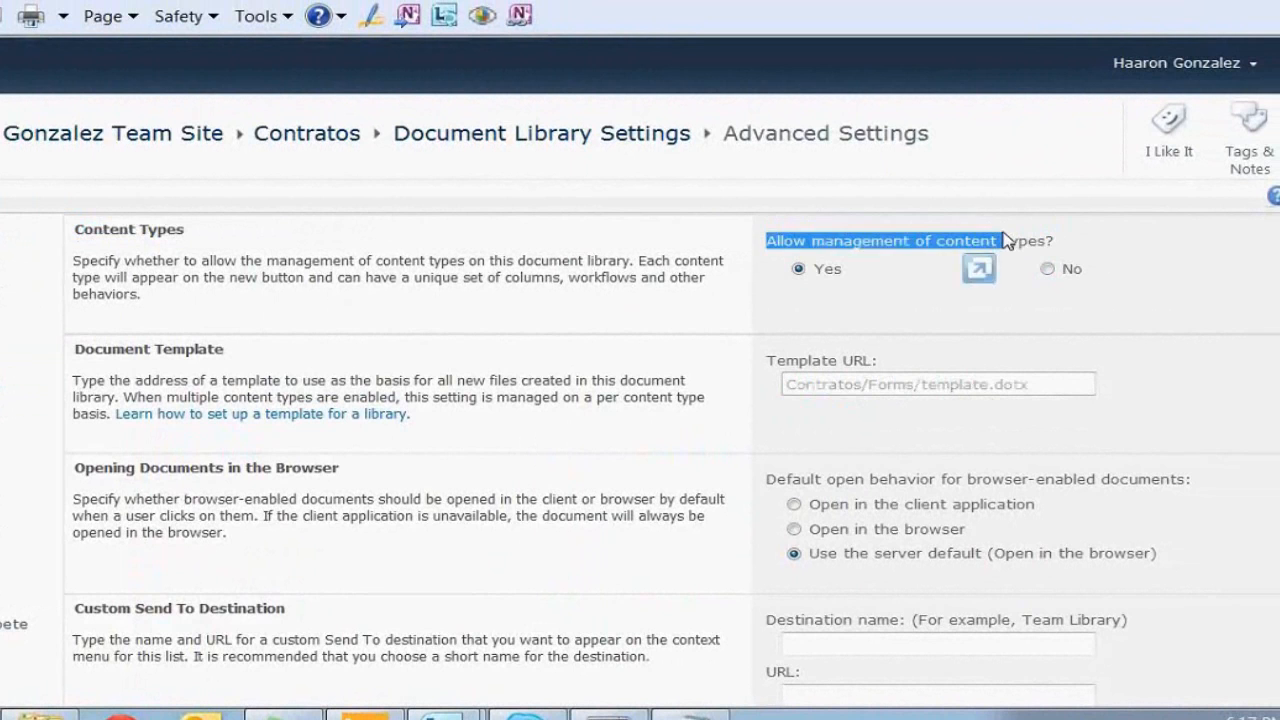
click(1005, 234)
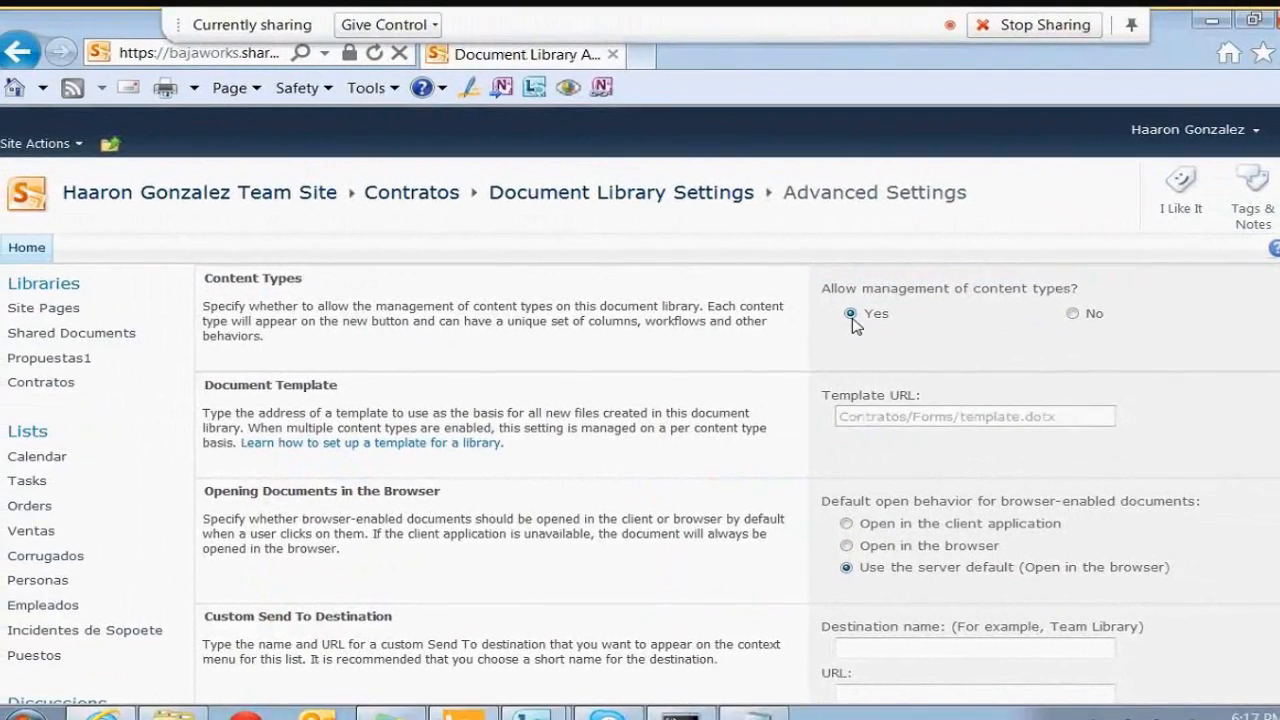
click(800, 274)
scroll(857, 327, down, 3)
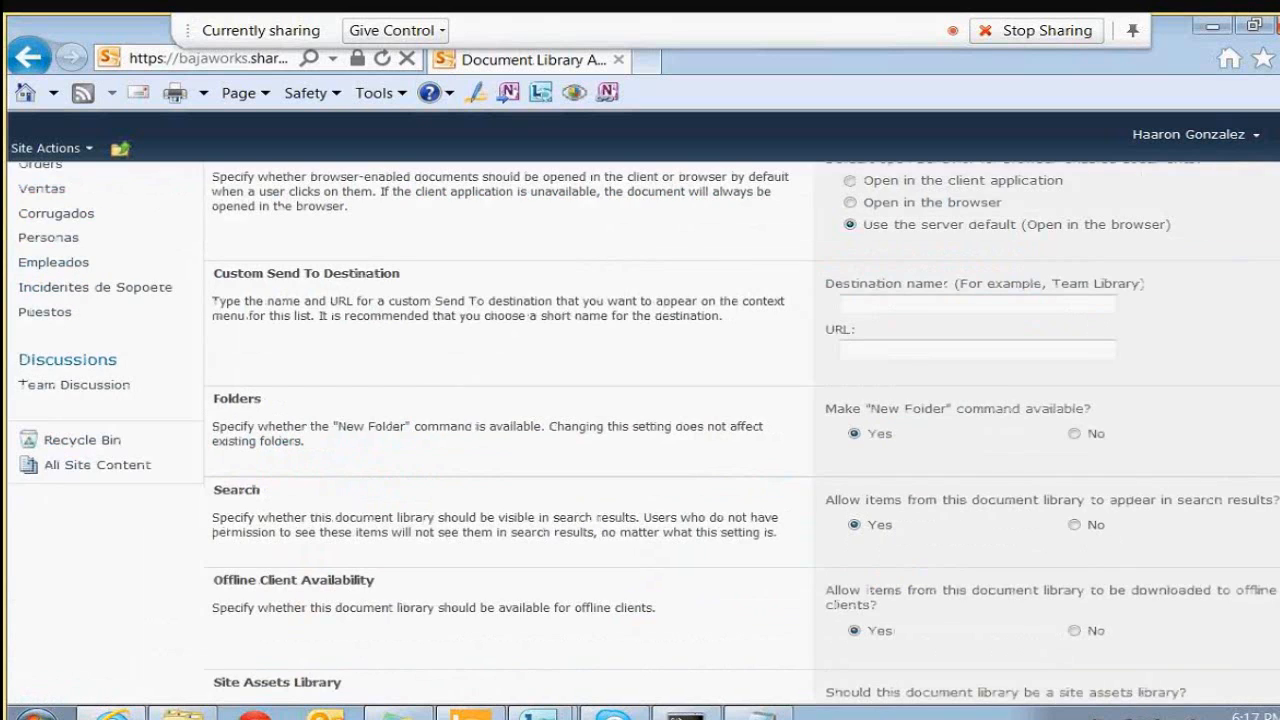
scroll(742, 430, down, 3)
scroll(1078, 645, down, 1)
click(1078, 640)
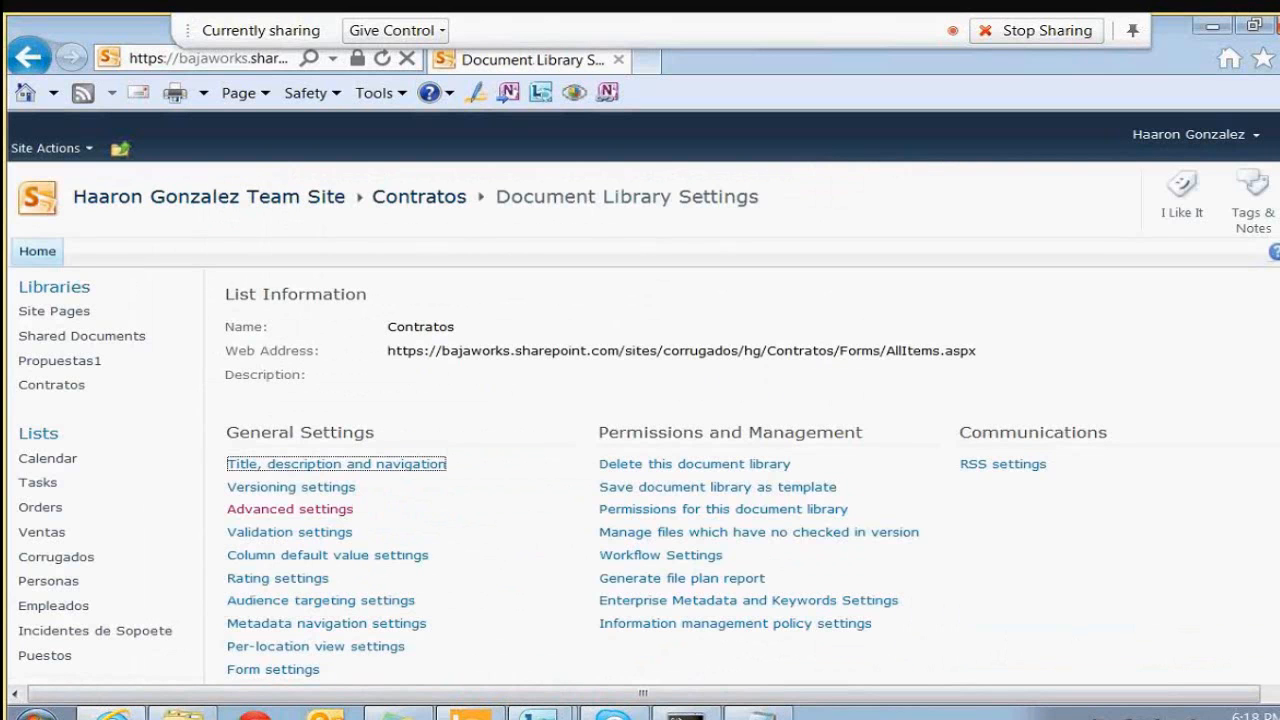
scroll(640, 450, down, 4)
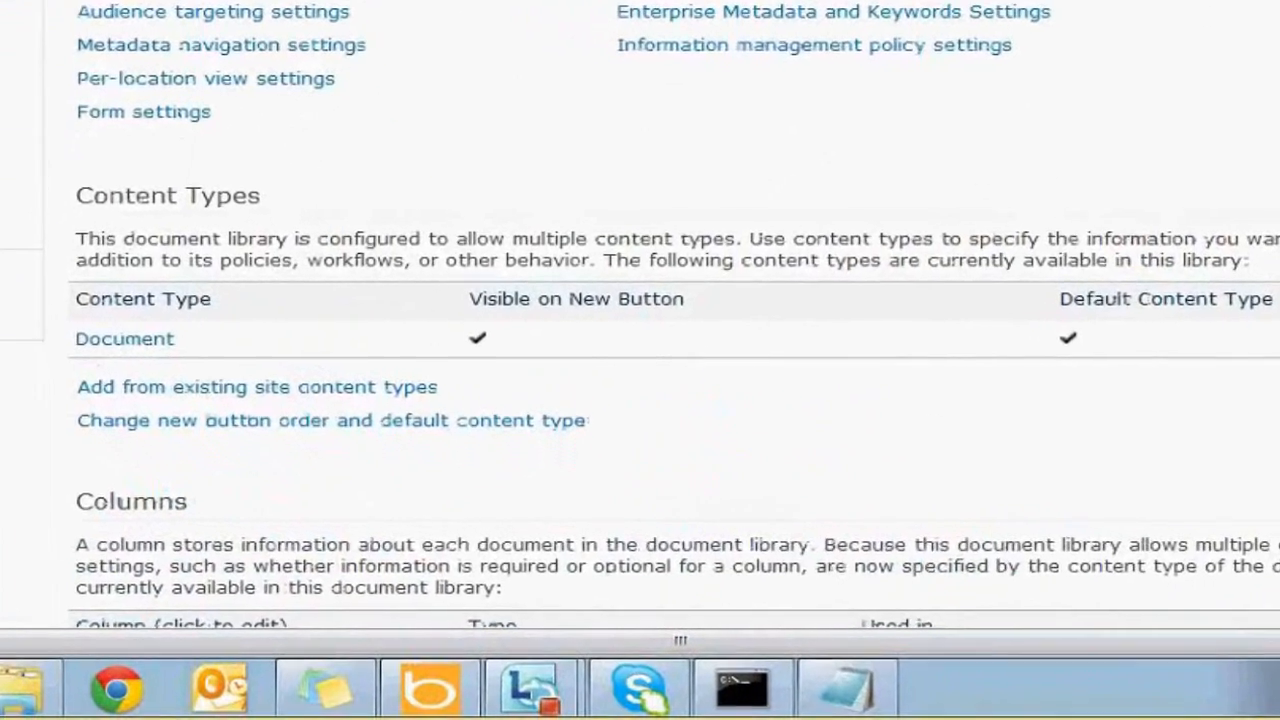
double_click(93, 198)
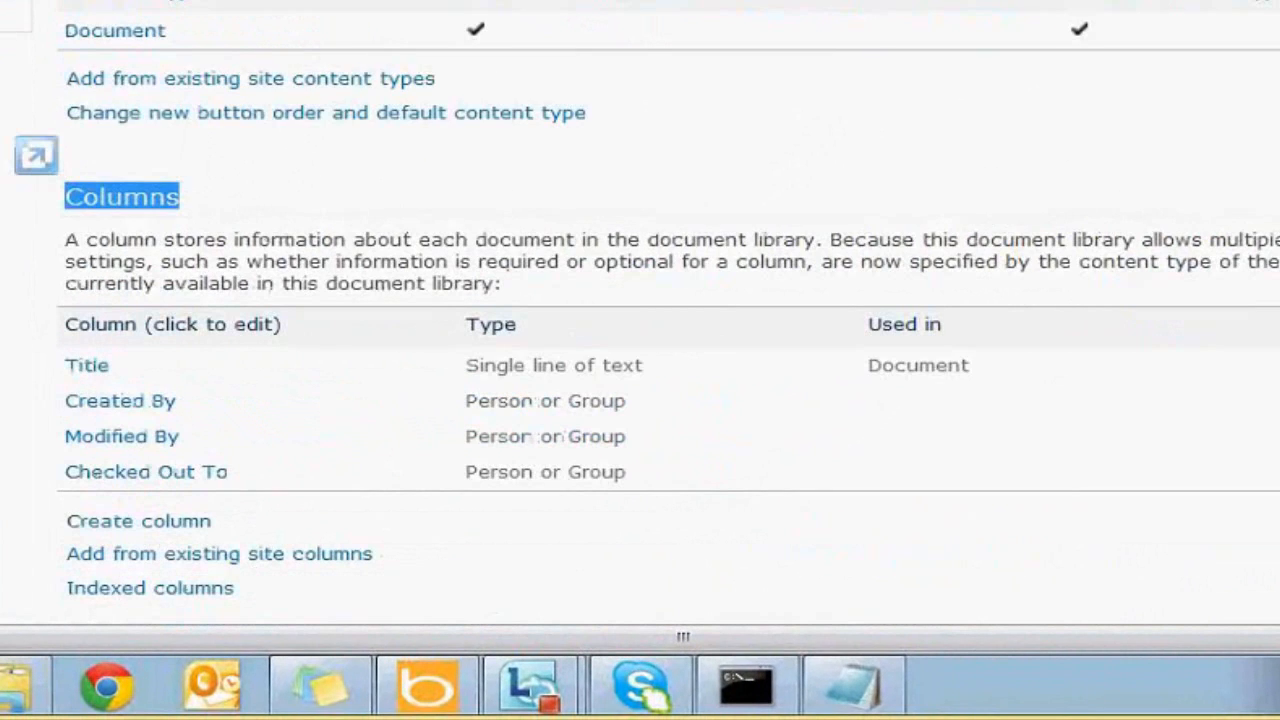
scroll(640, 330, up, 2)
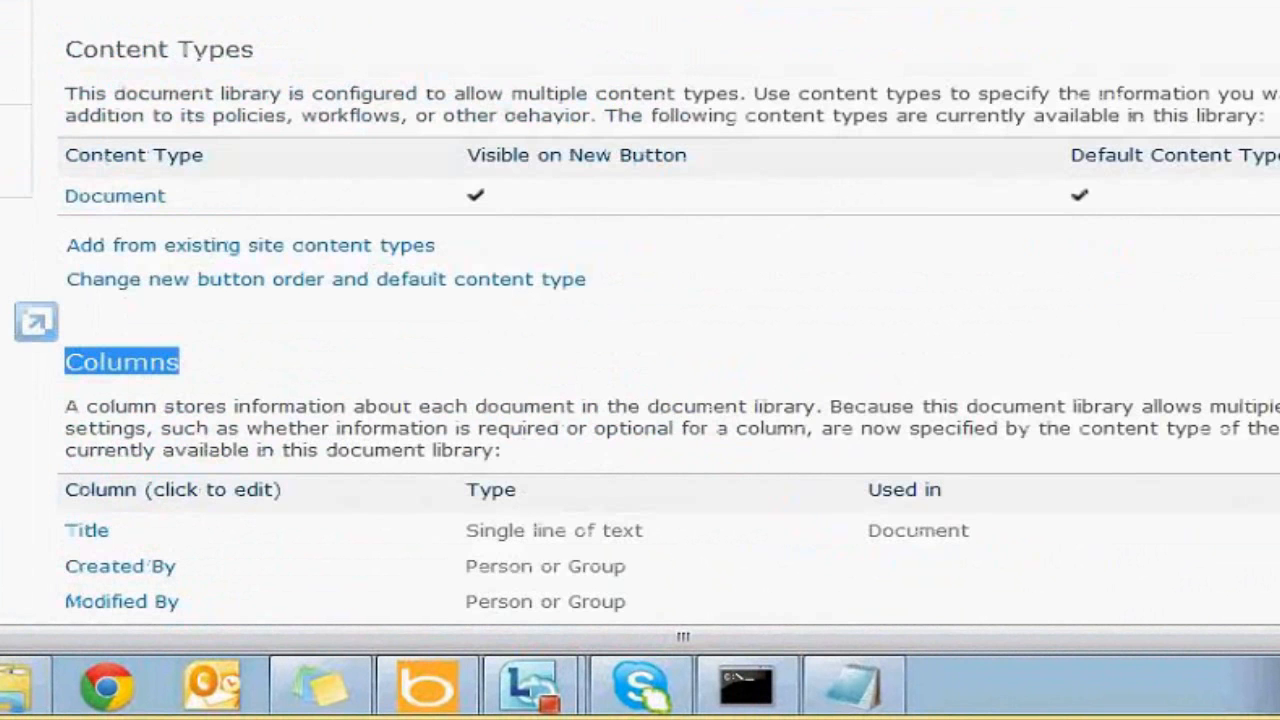
drag(85, 38, 217, 33)
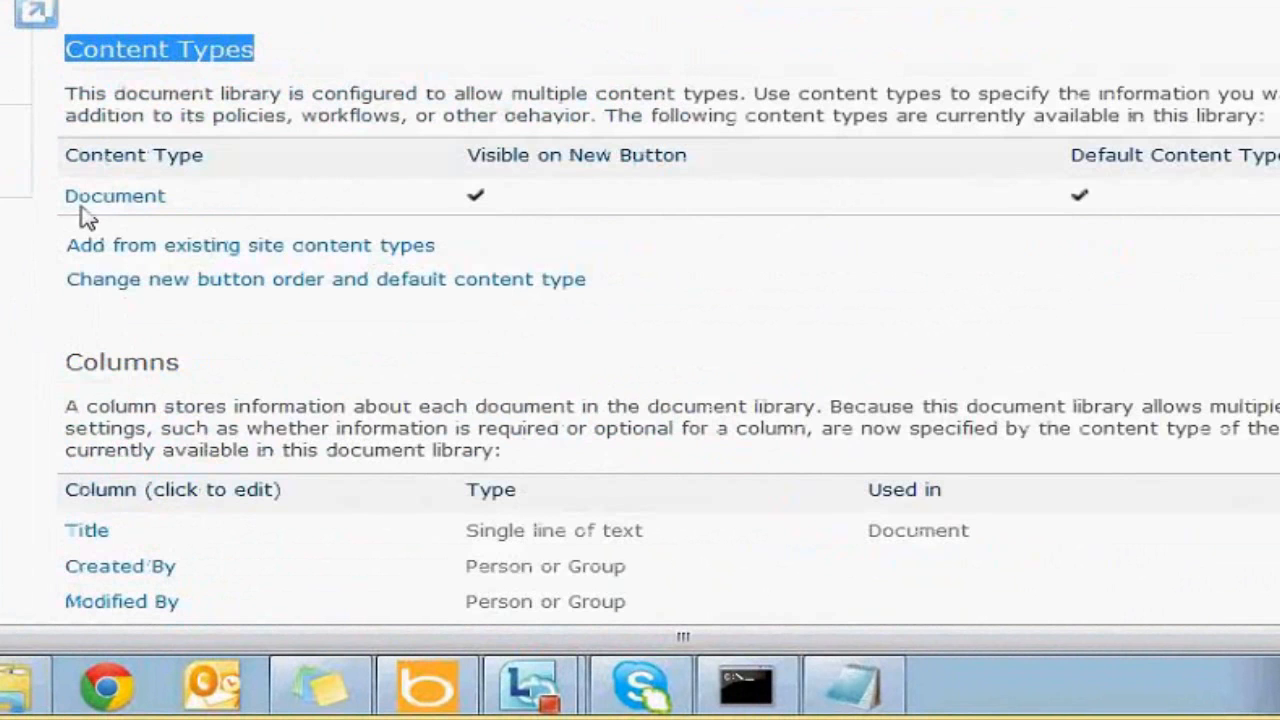
drag(57, 200, 200, 205)
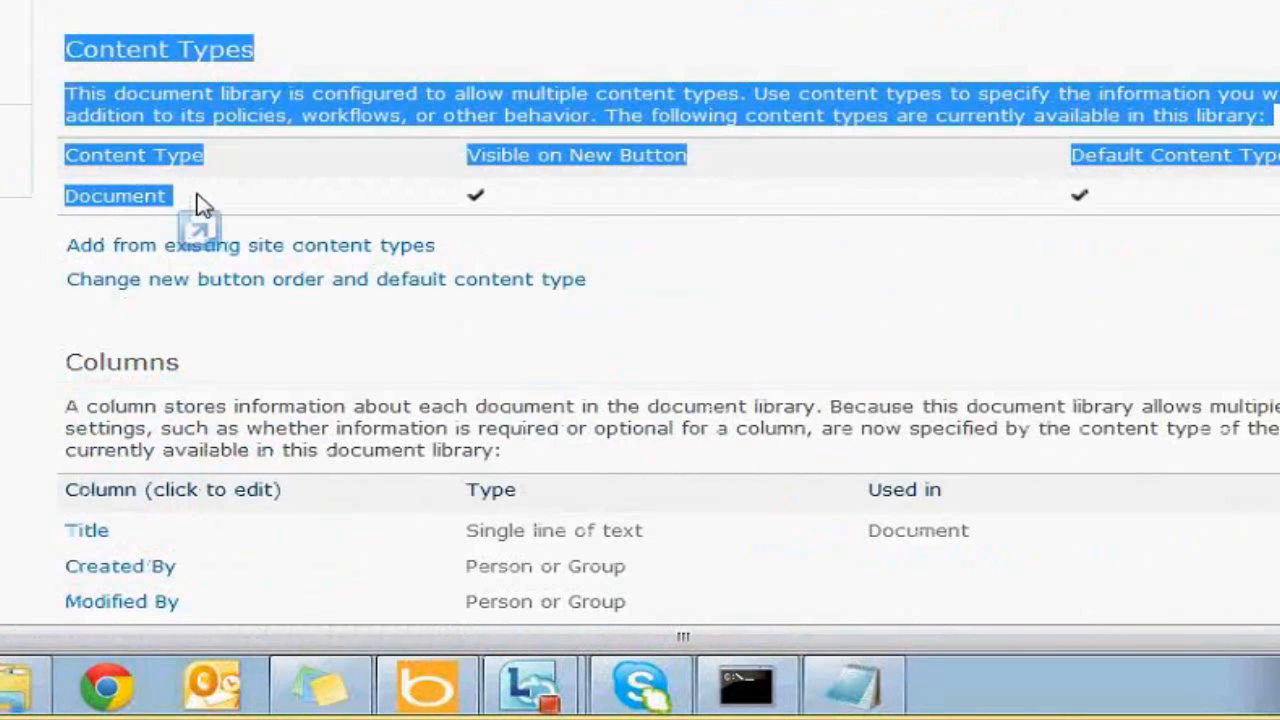
click(200, 205)
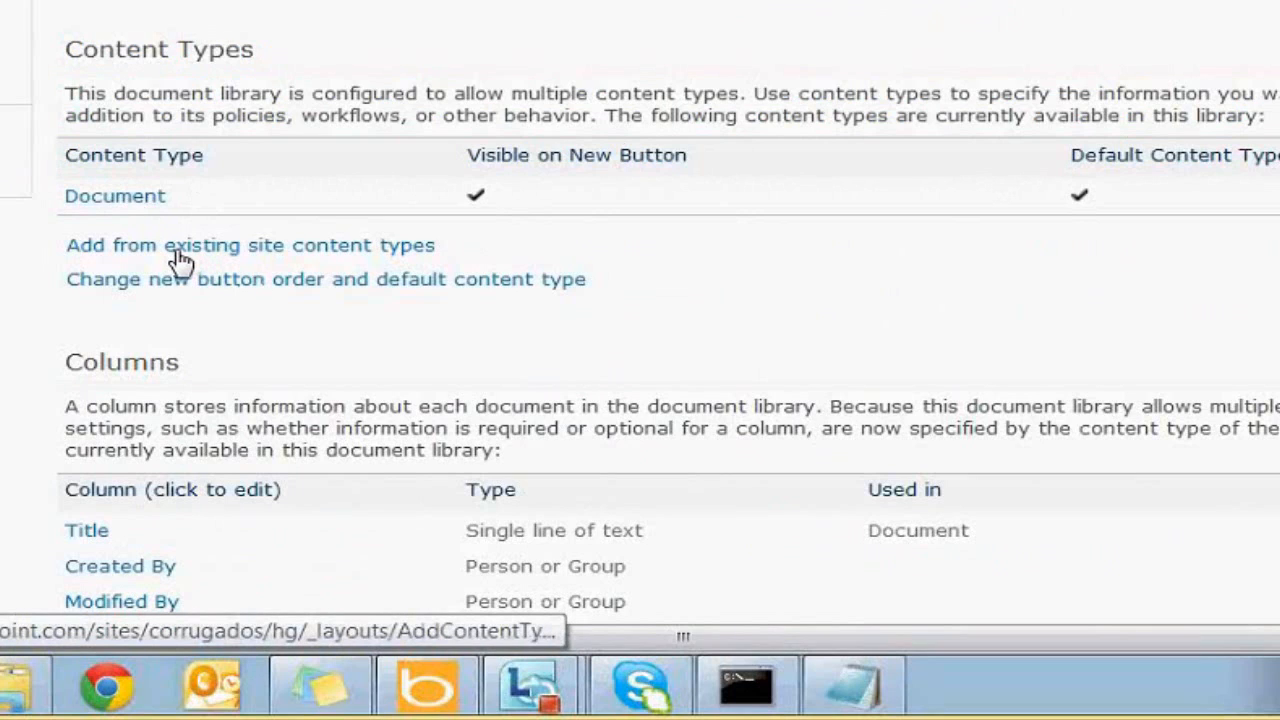
From the Corrugados group, add Contrato Legal to the library's content types and confirm
click(294, 252)
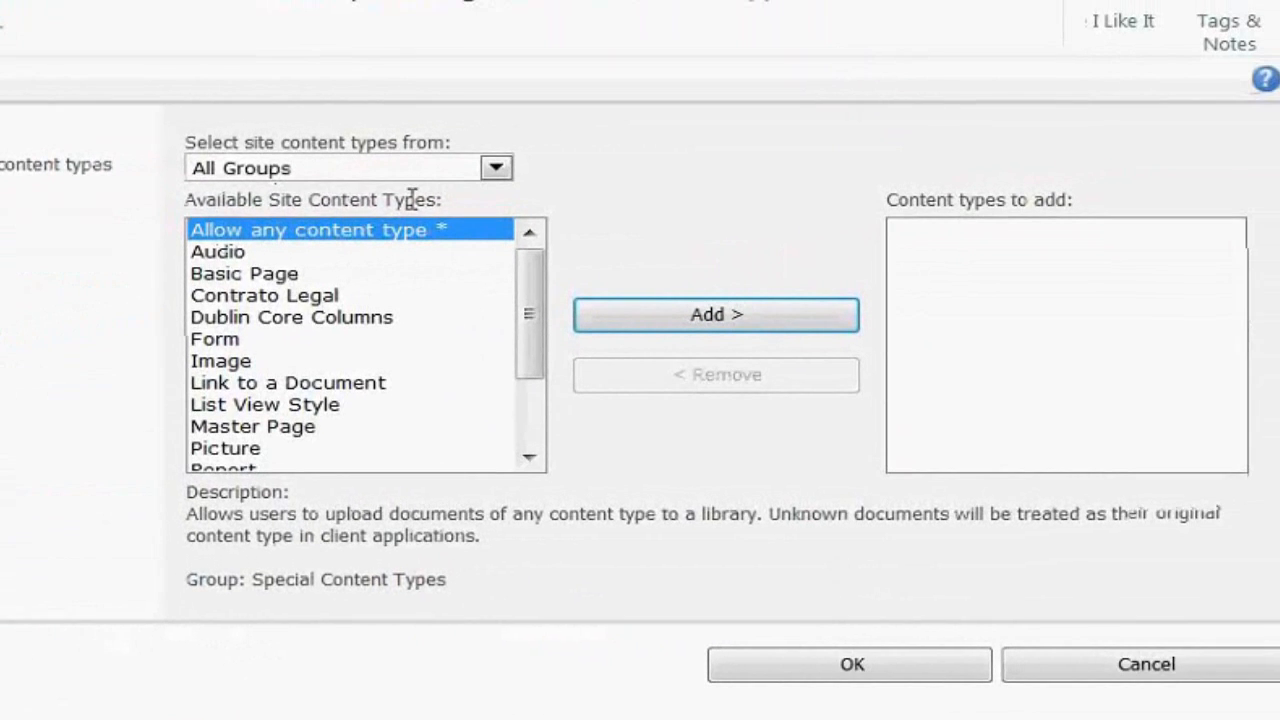
click(412, 170)
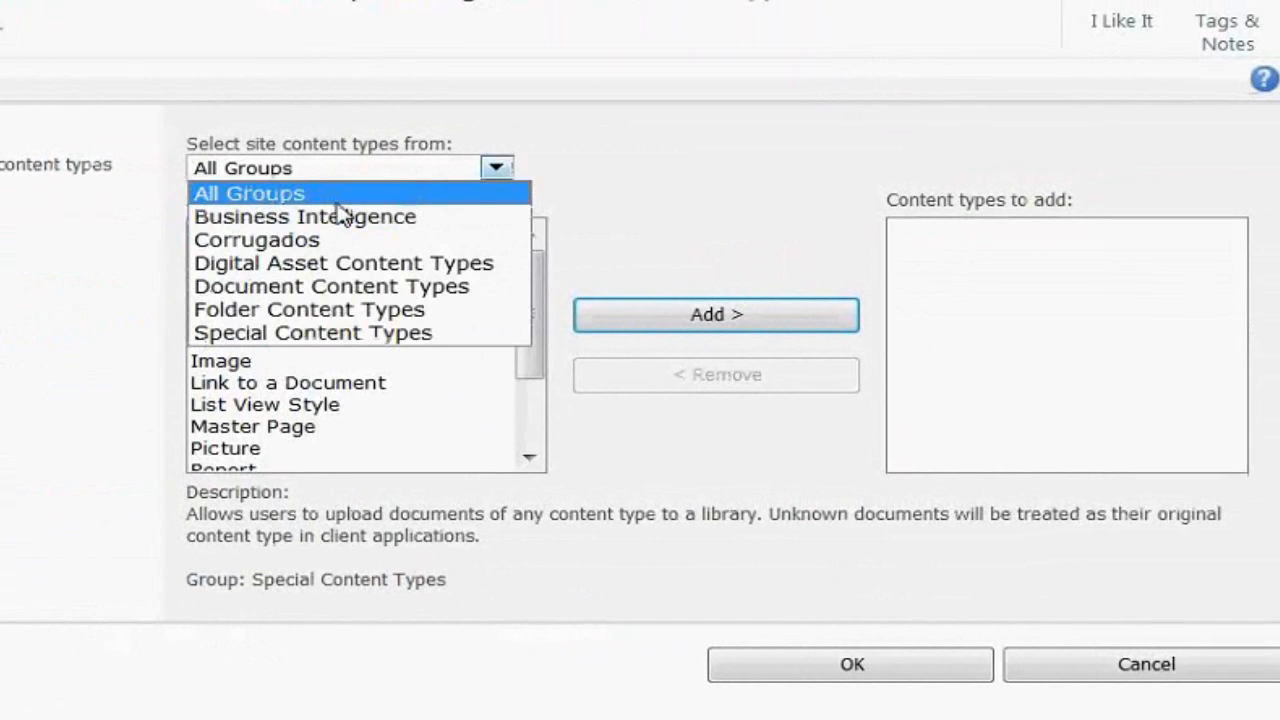
click(296, 247)
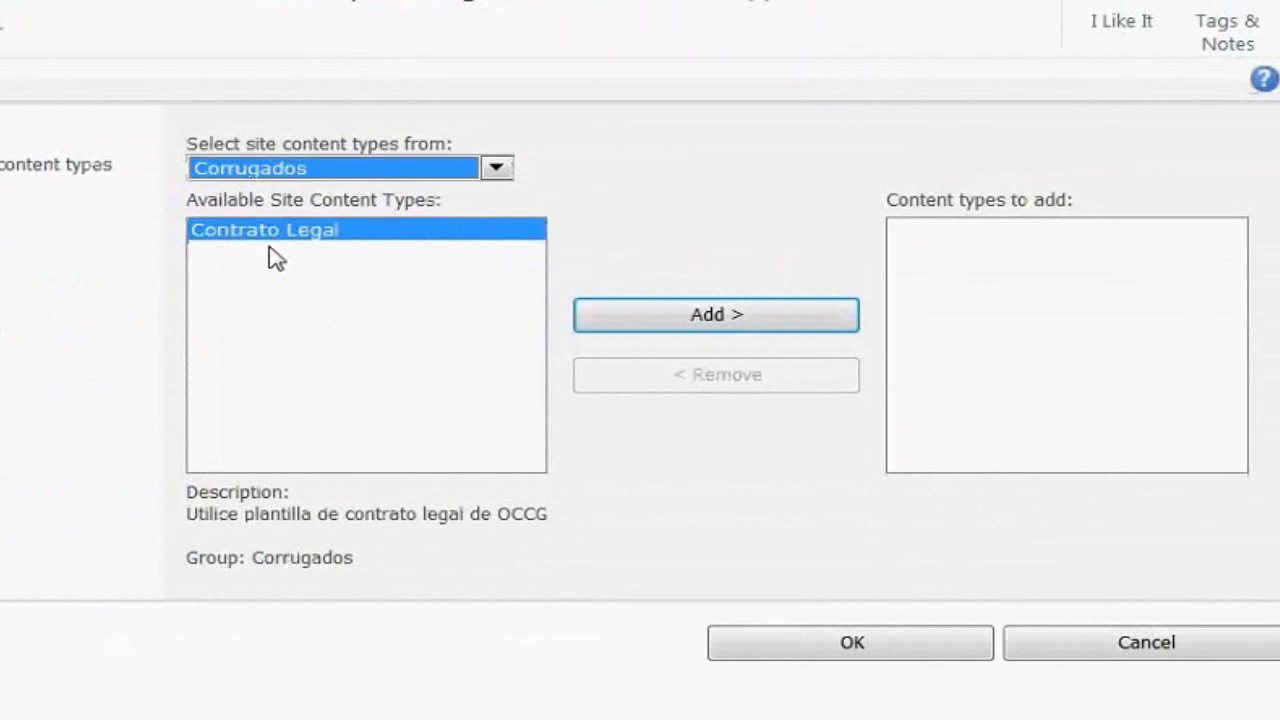
click(714, 322)
click(714, 318)
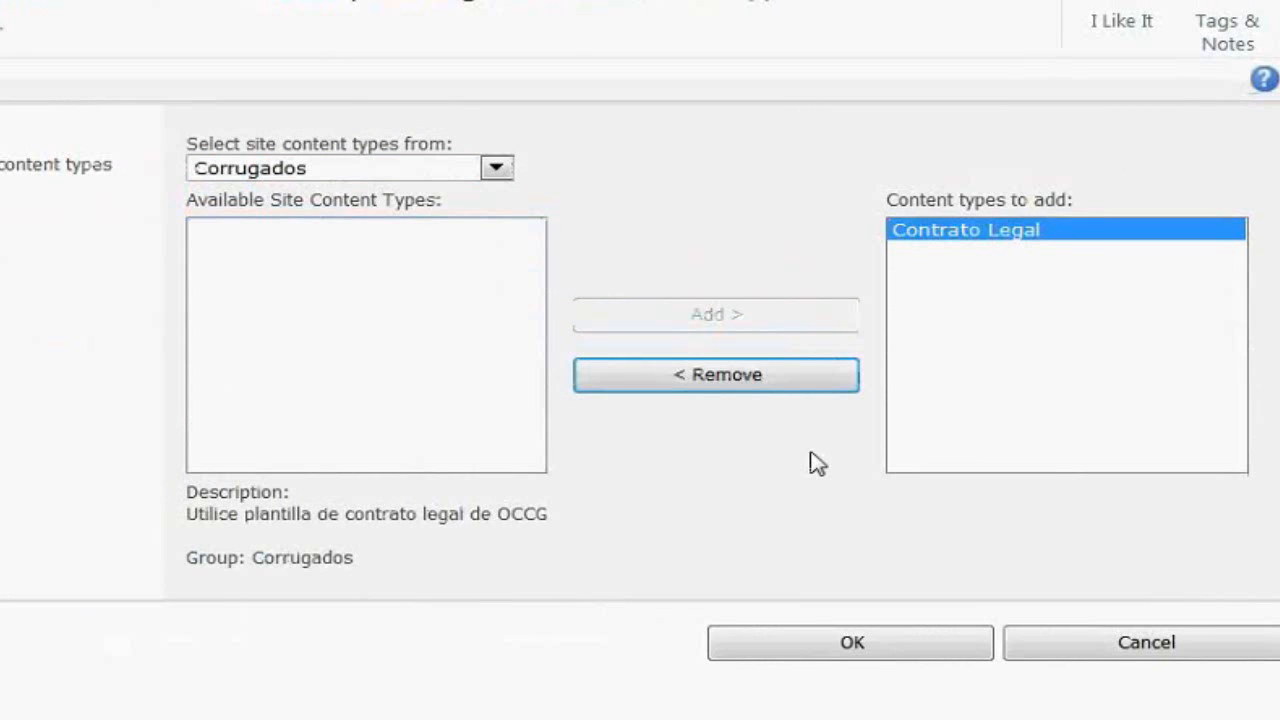
click(823, 650)
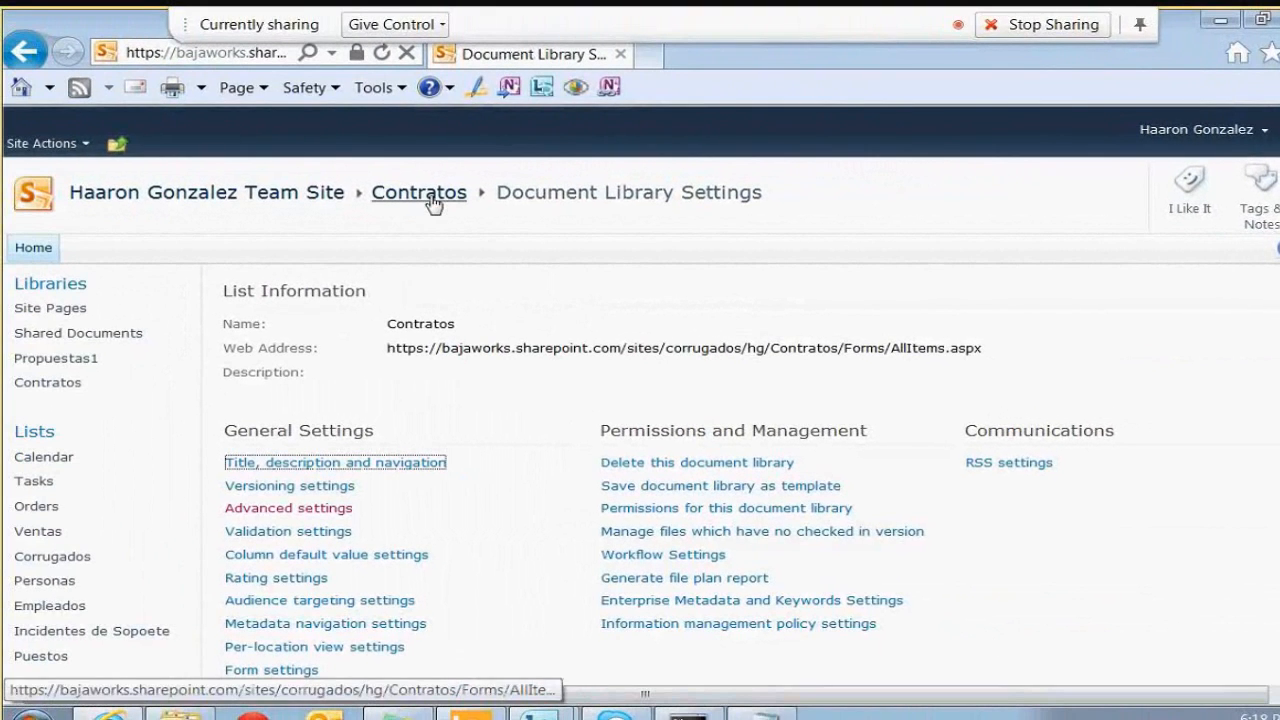
Verify Contrato Legal is listed under the library's Content Types, then return to Contratos
scroll(614, 300, down, 3)
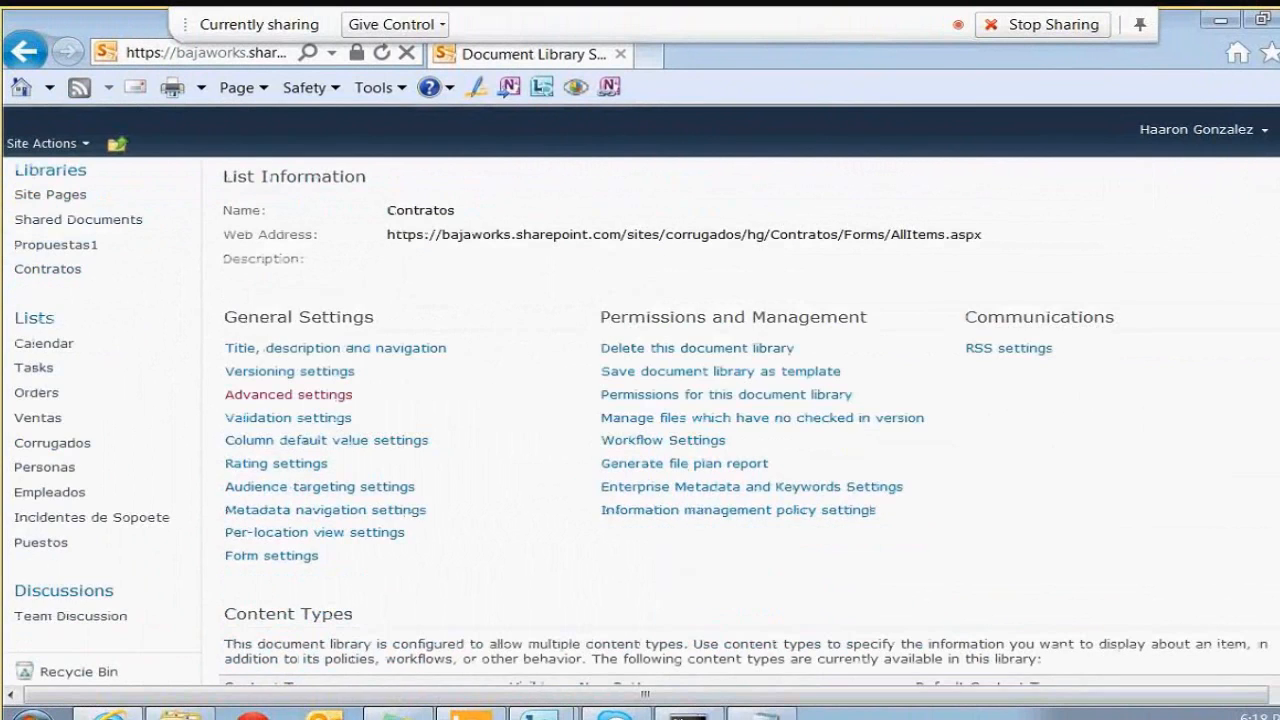
scroll(693, 455, down, 6)
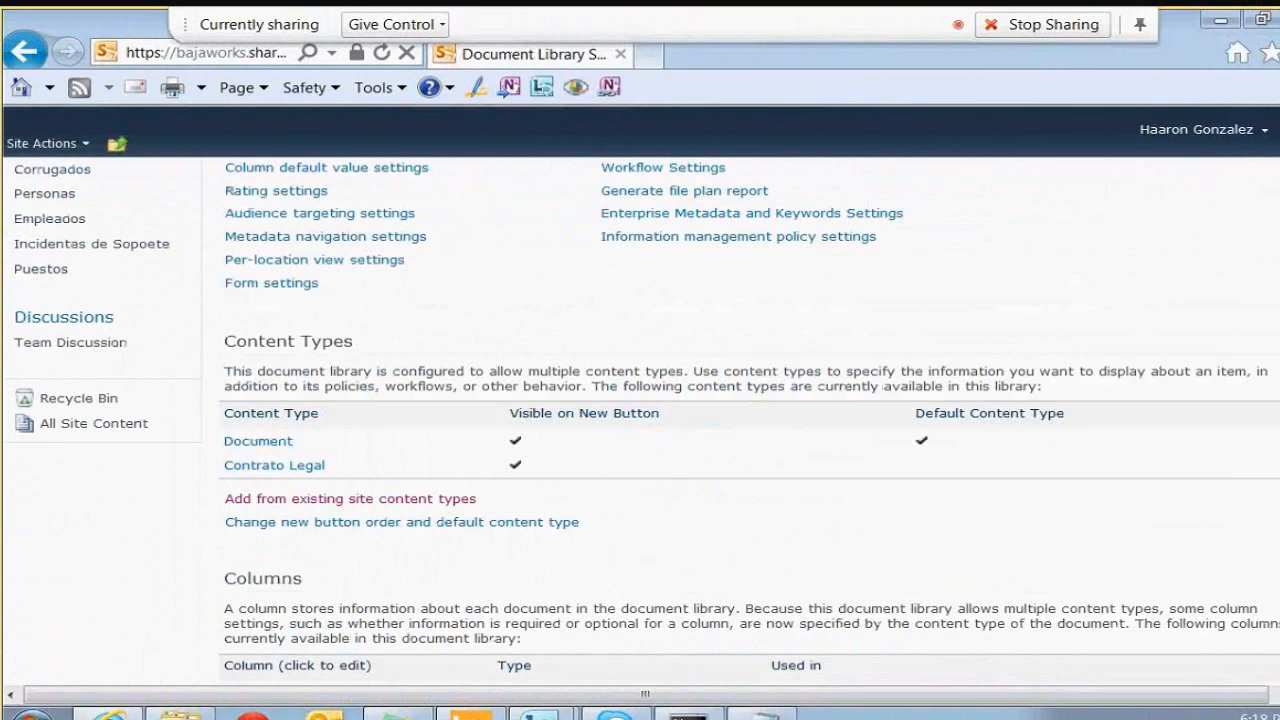
scroll(1085, 282, up, 2)
scroll(740, 420, down, 3)
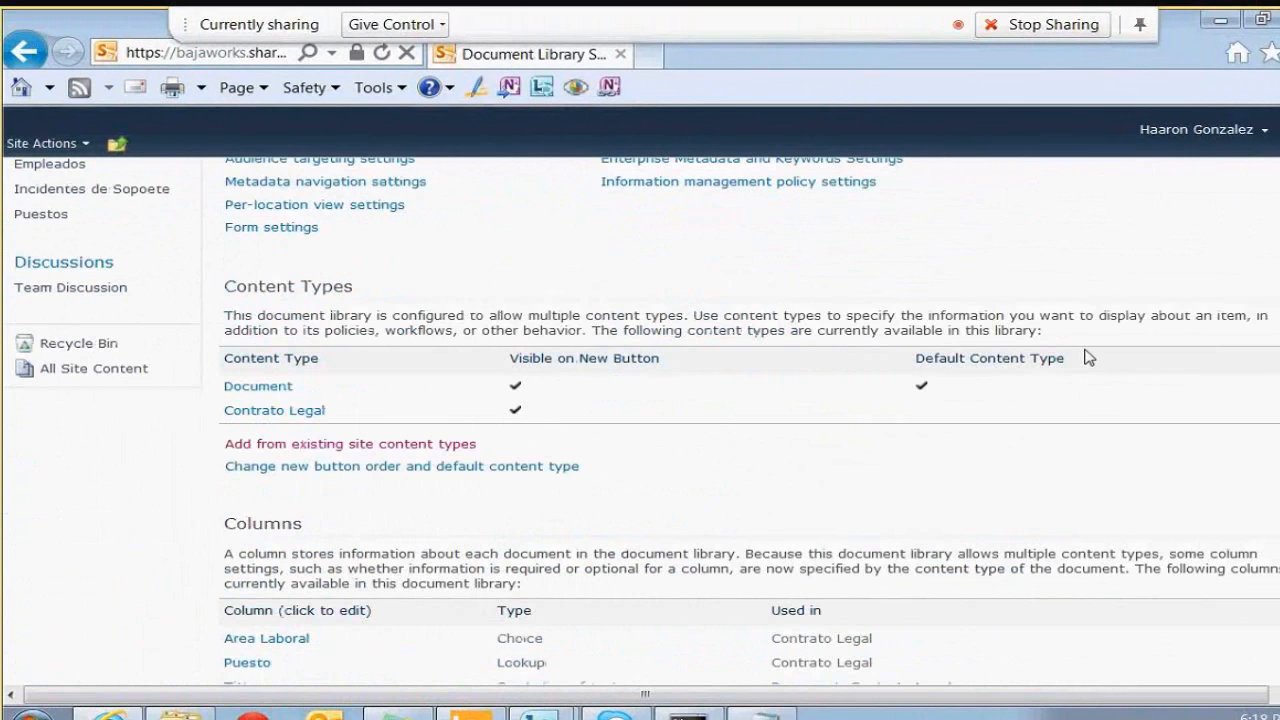
drag(1088, 357, 932, 357)
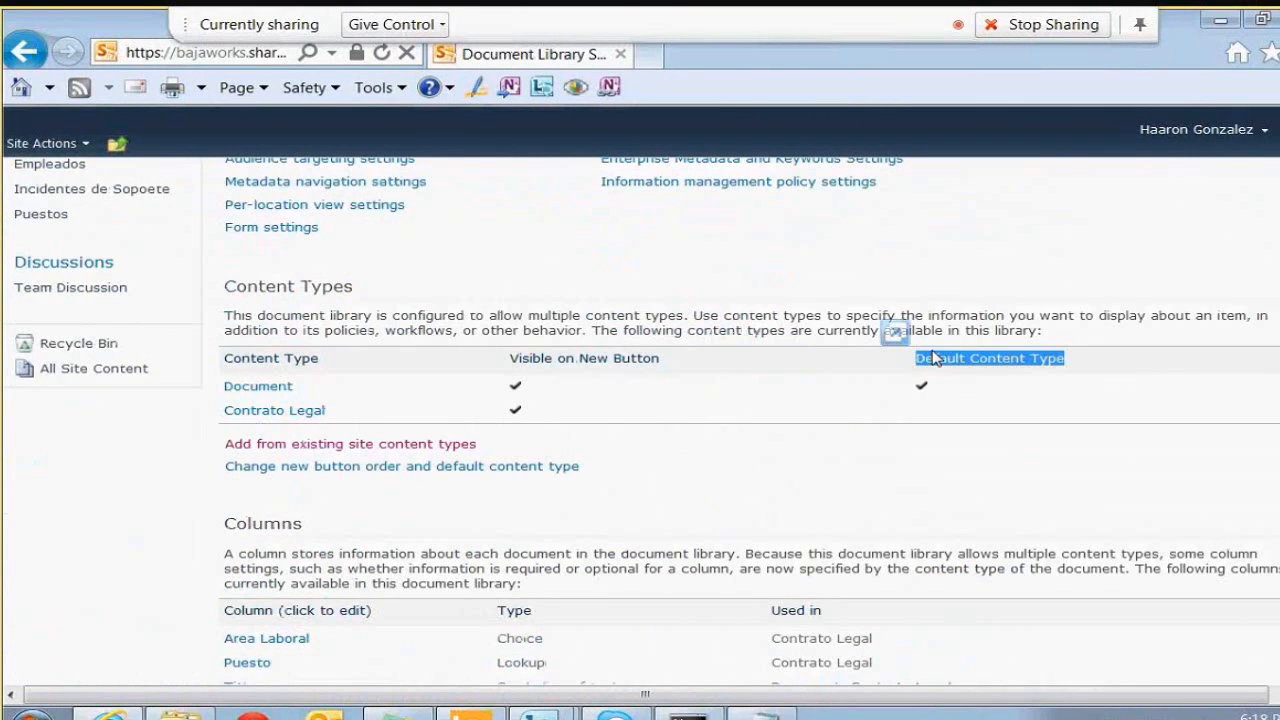
click(337, 390)
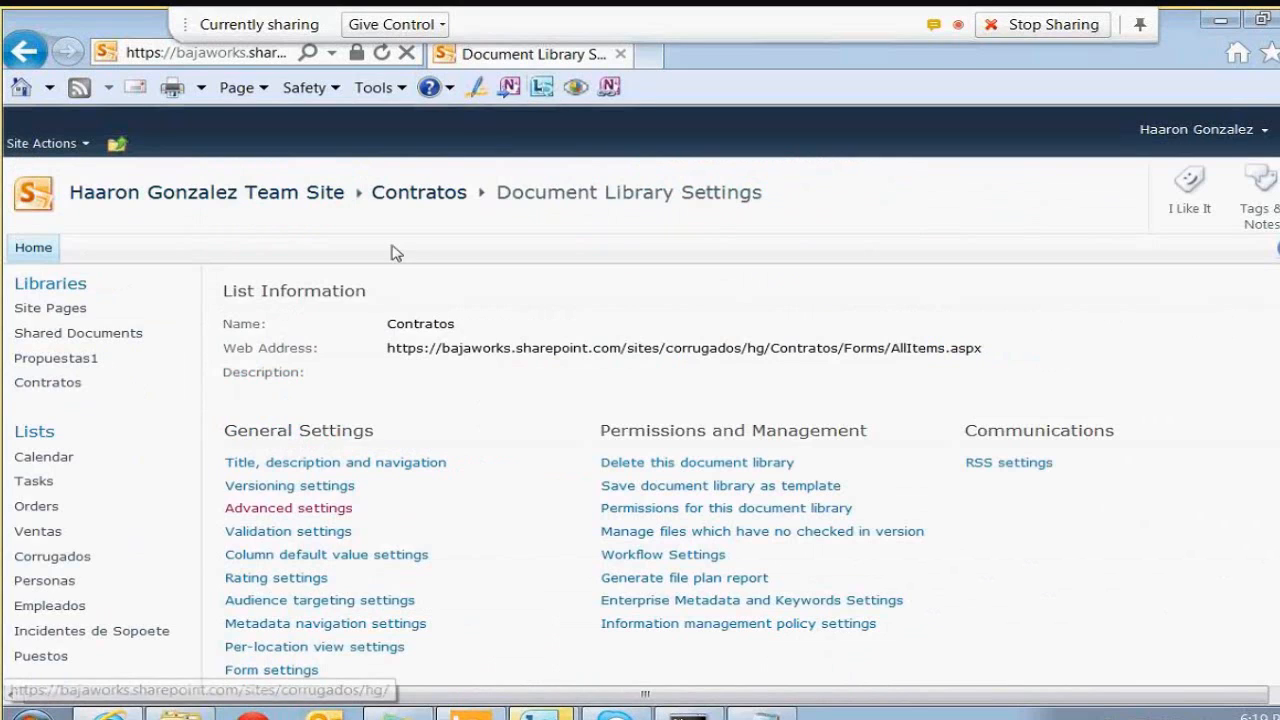
click(418, 196)
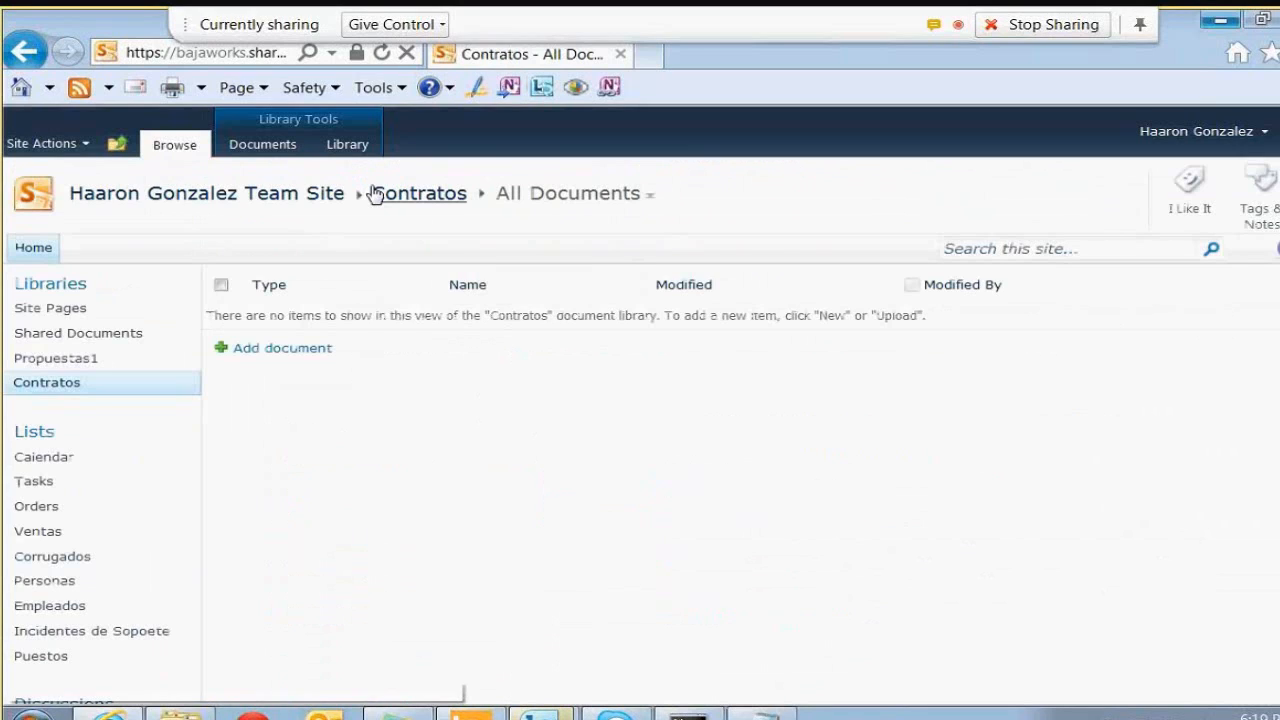
Create a new Contrato Legal document from the Documents tab's New Document menu
click(254, 148)
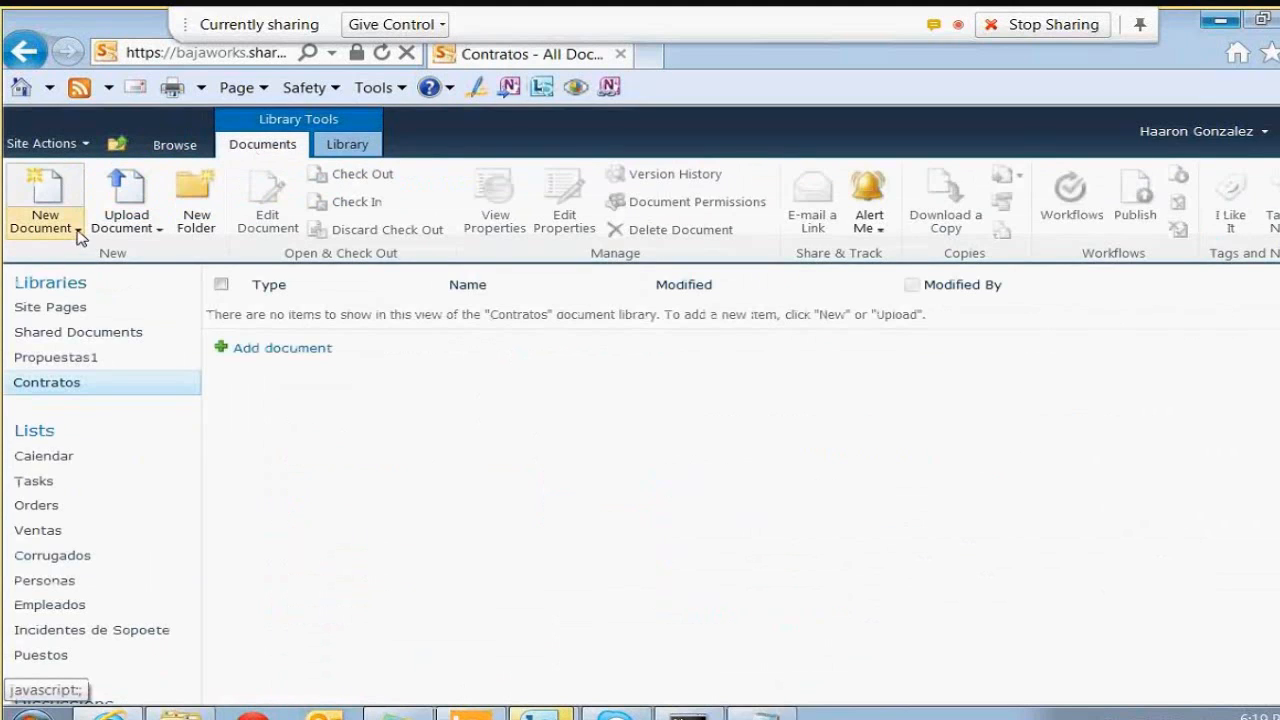
click(78, 229)
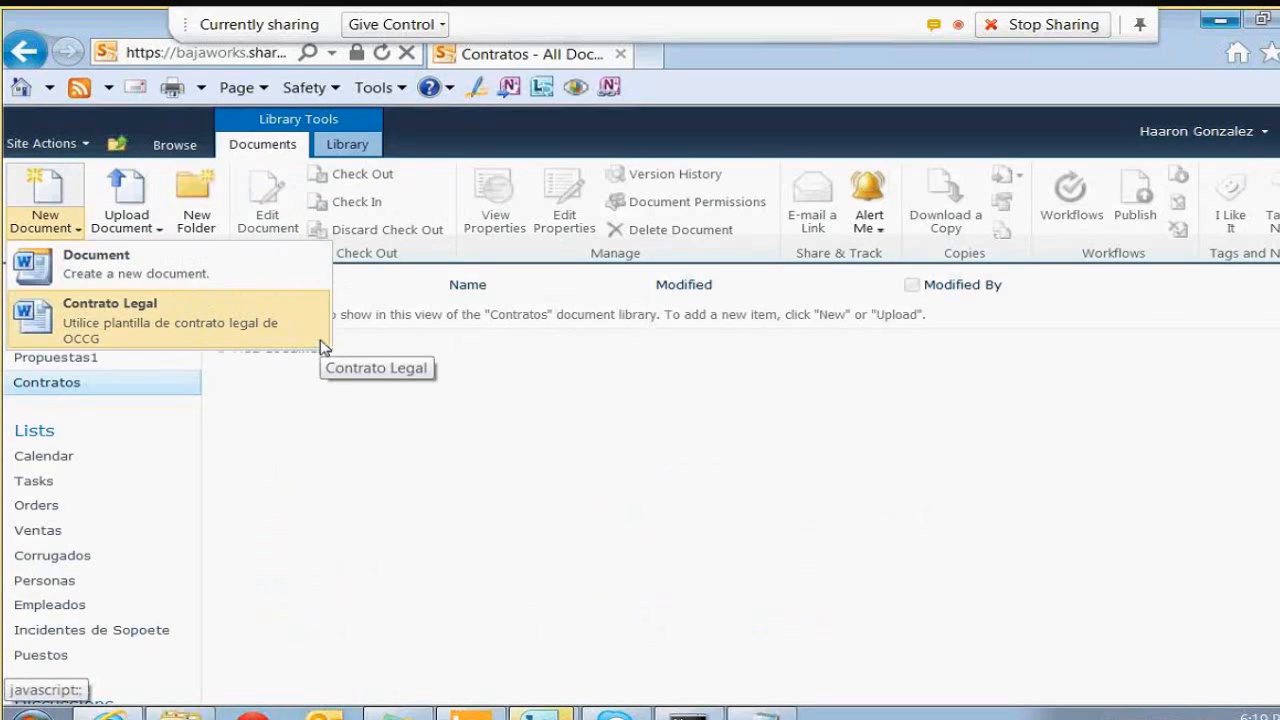
click(249, 331)
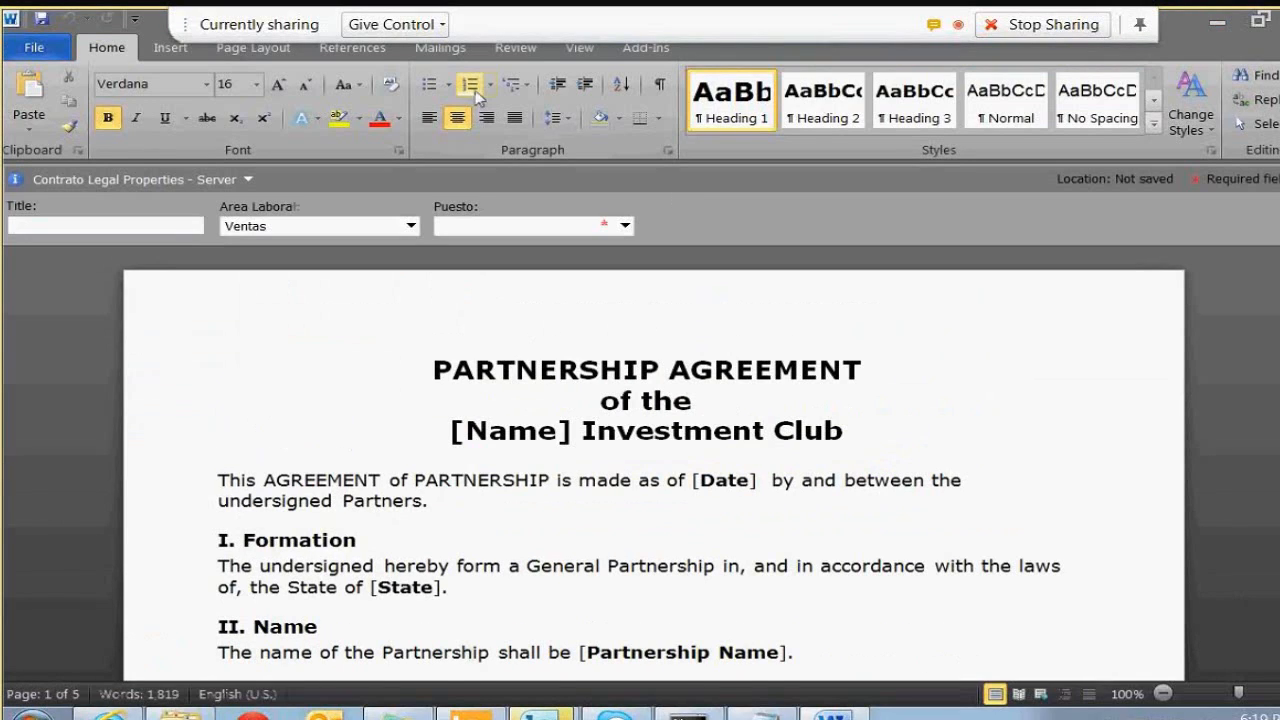
Set Puesto to Soporte Tecnico and Title to 'sdsadasdasd', then minimize the meeting window
click(625, 226)
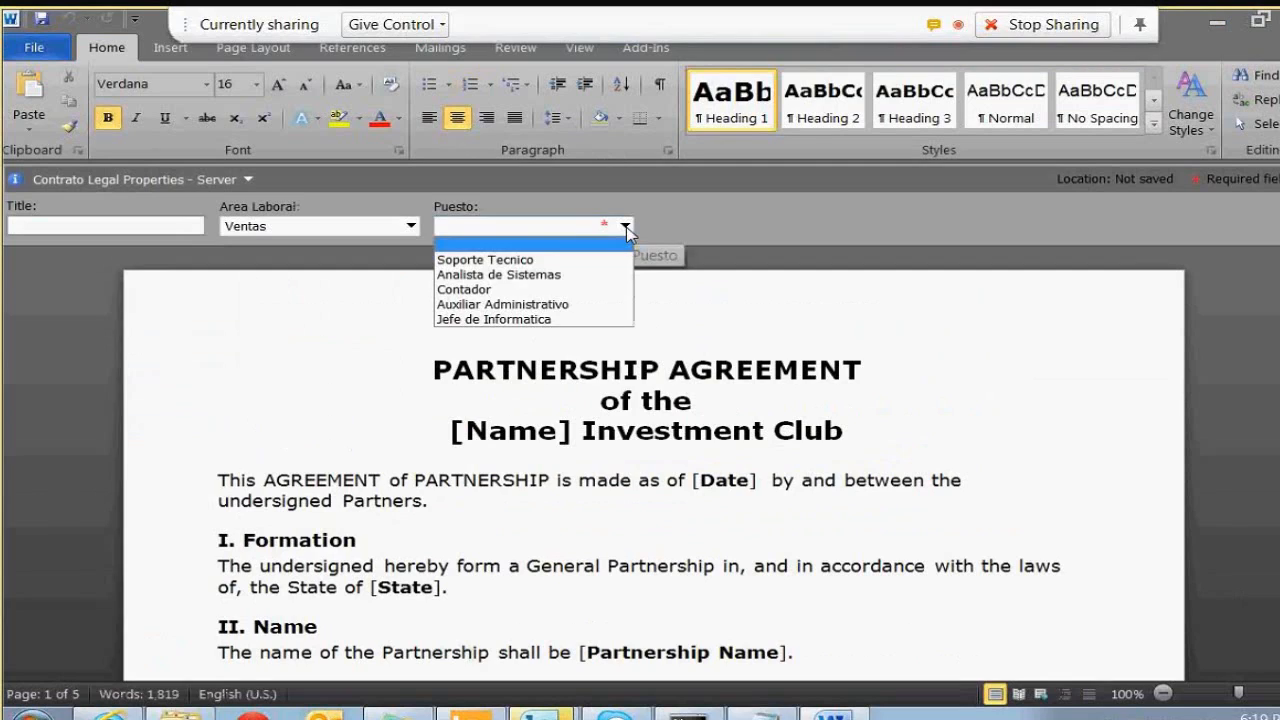
click(480, 257)
click(94, 225)
text(s)
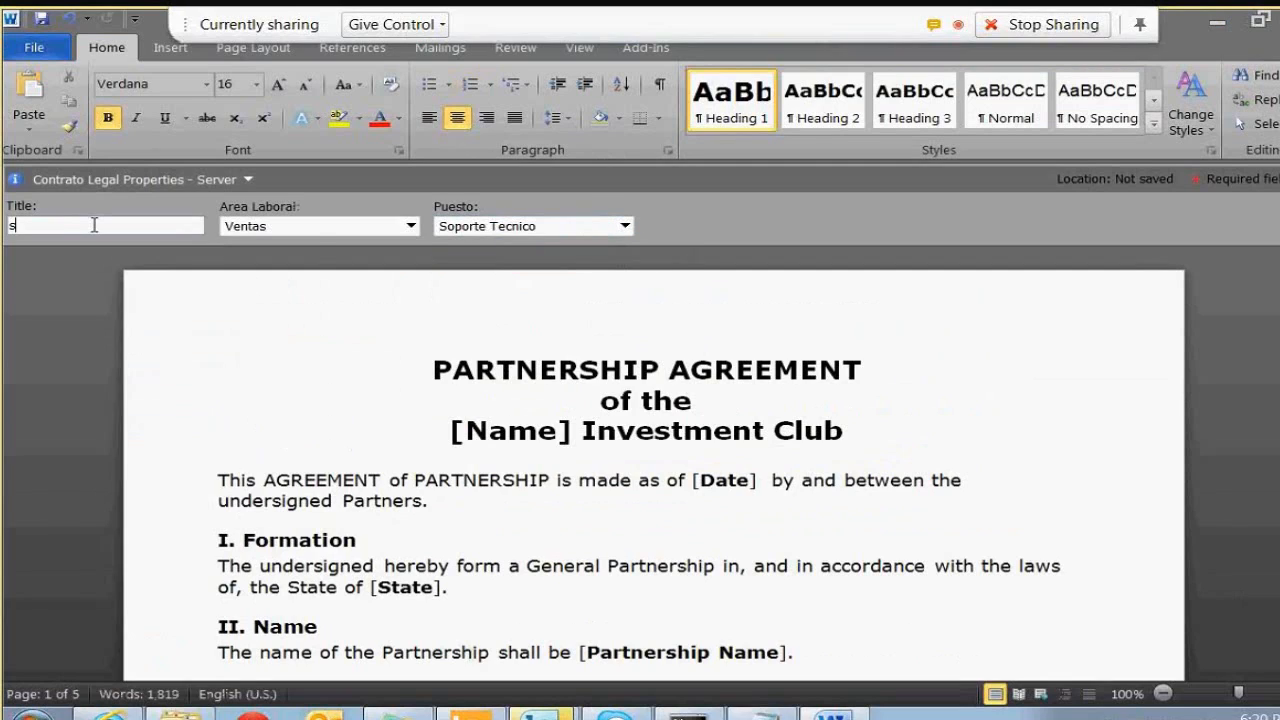
text(dsadasdasd)
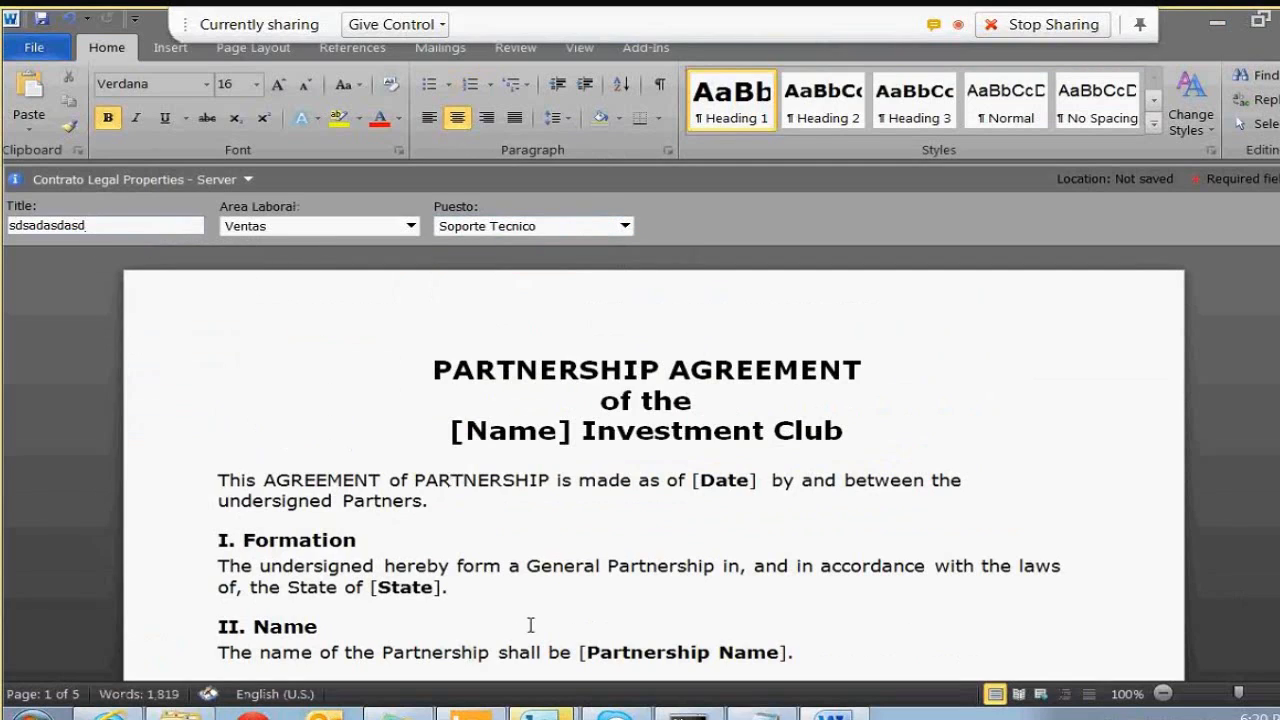
click(604, 703)
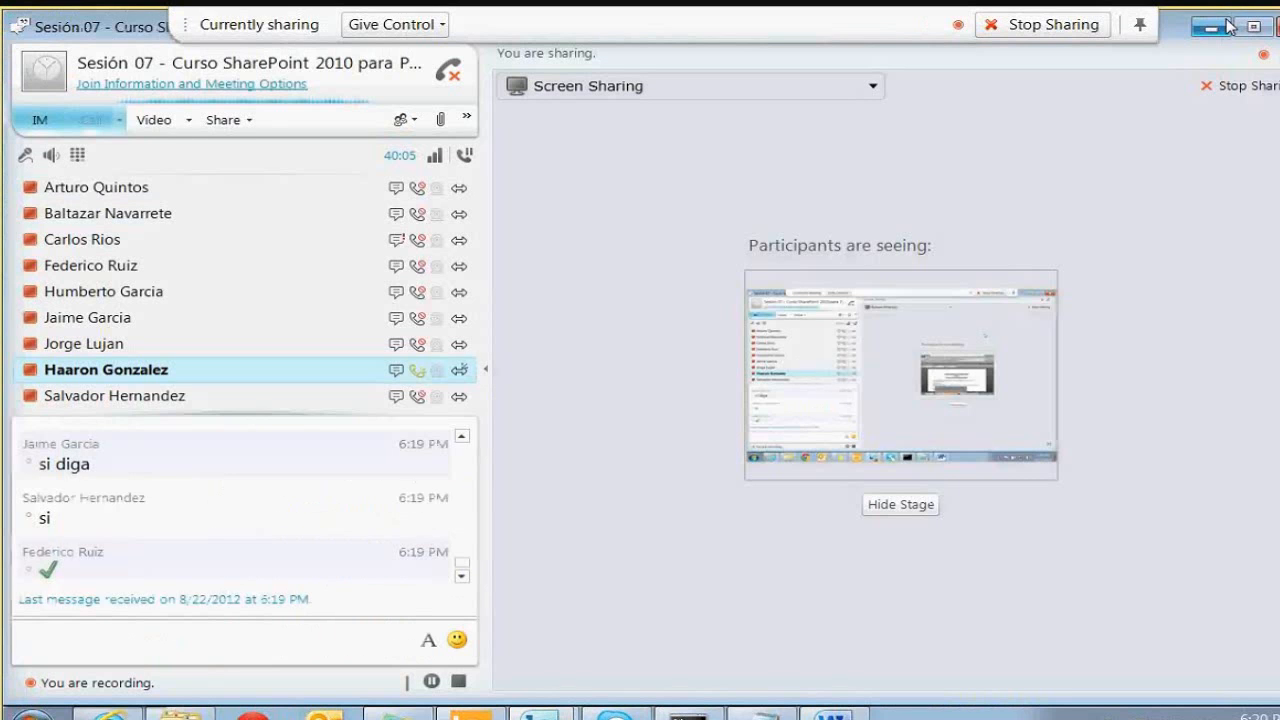
click(1223, 23)
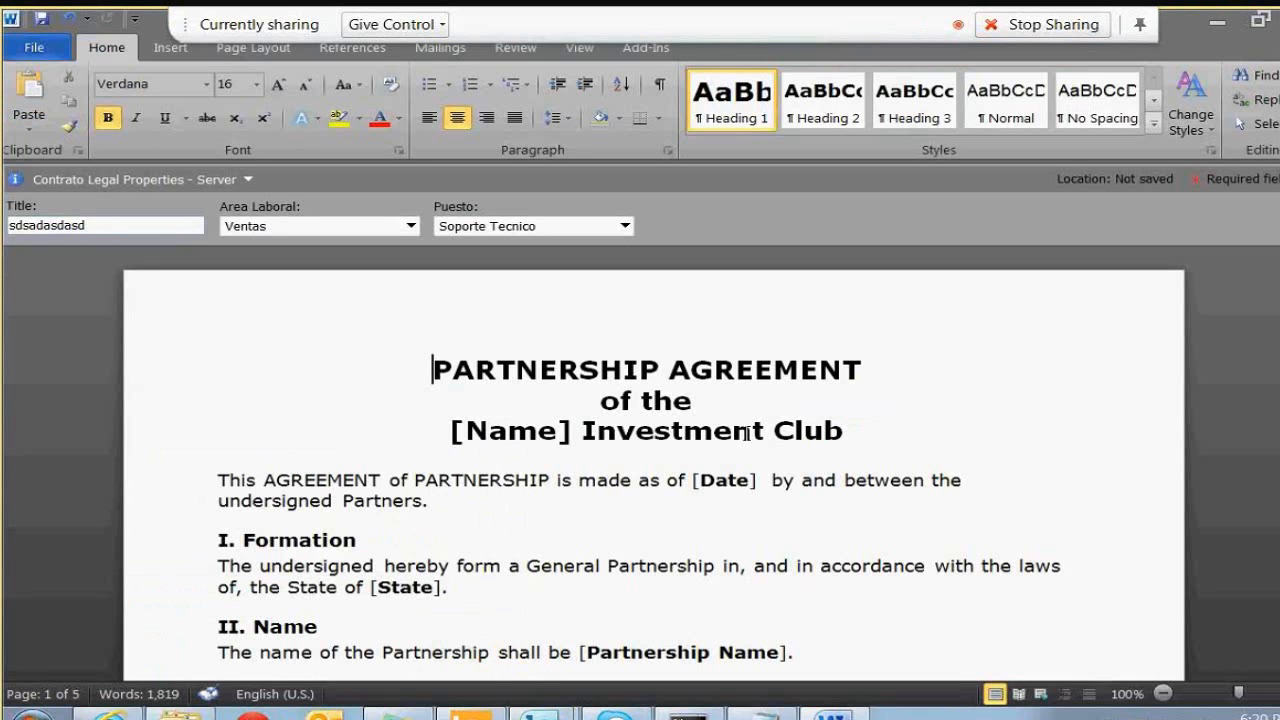
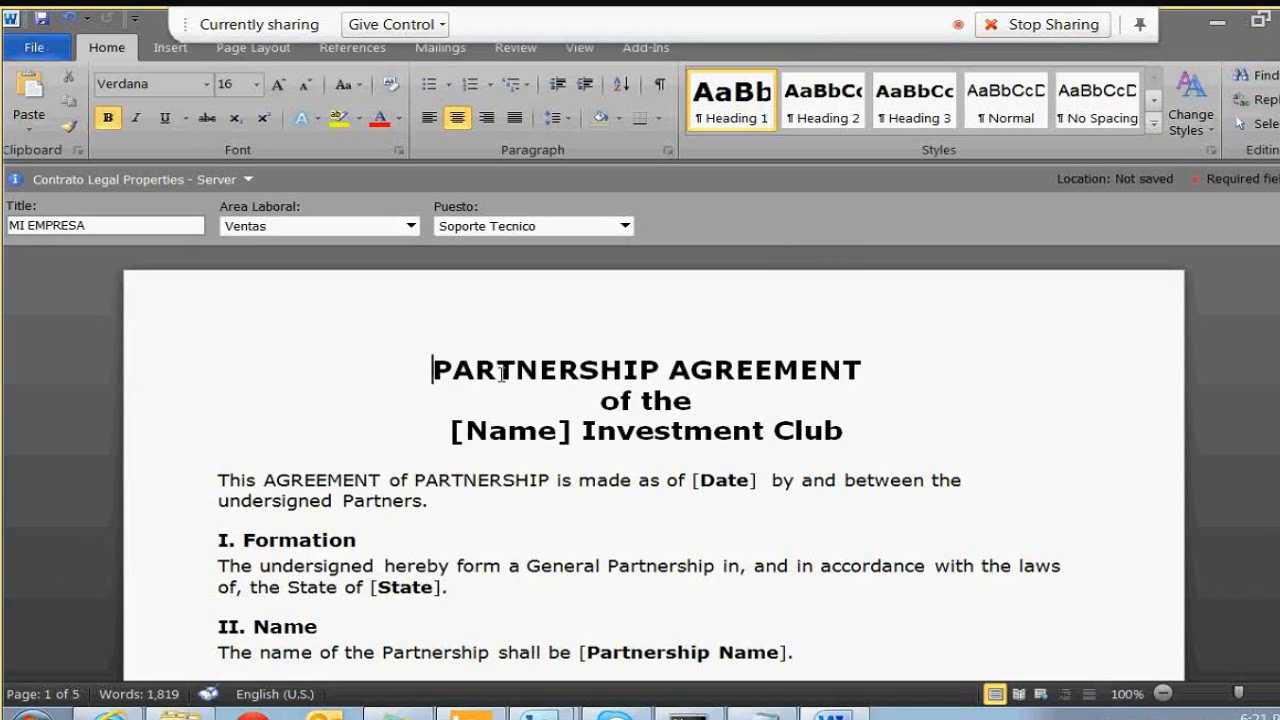
Swap the heading's [Name] placeholder for the Title property so it reads 'MI EMPRESA Investment Club'
drag(446, 430, 530, 429)
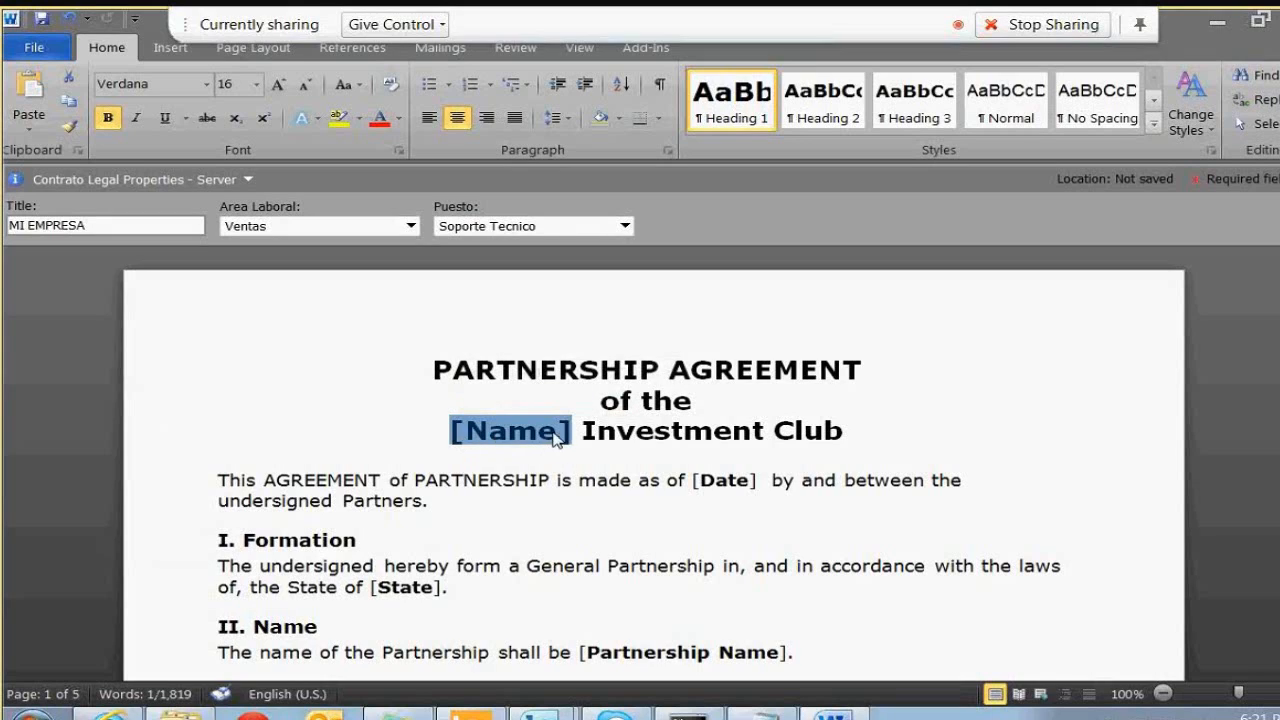
click(580, 427)
click(518, 433)
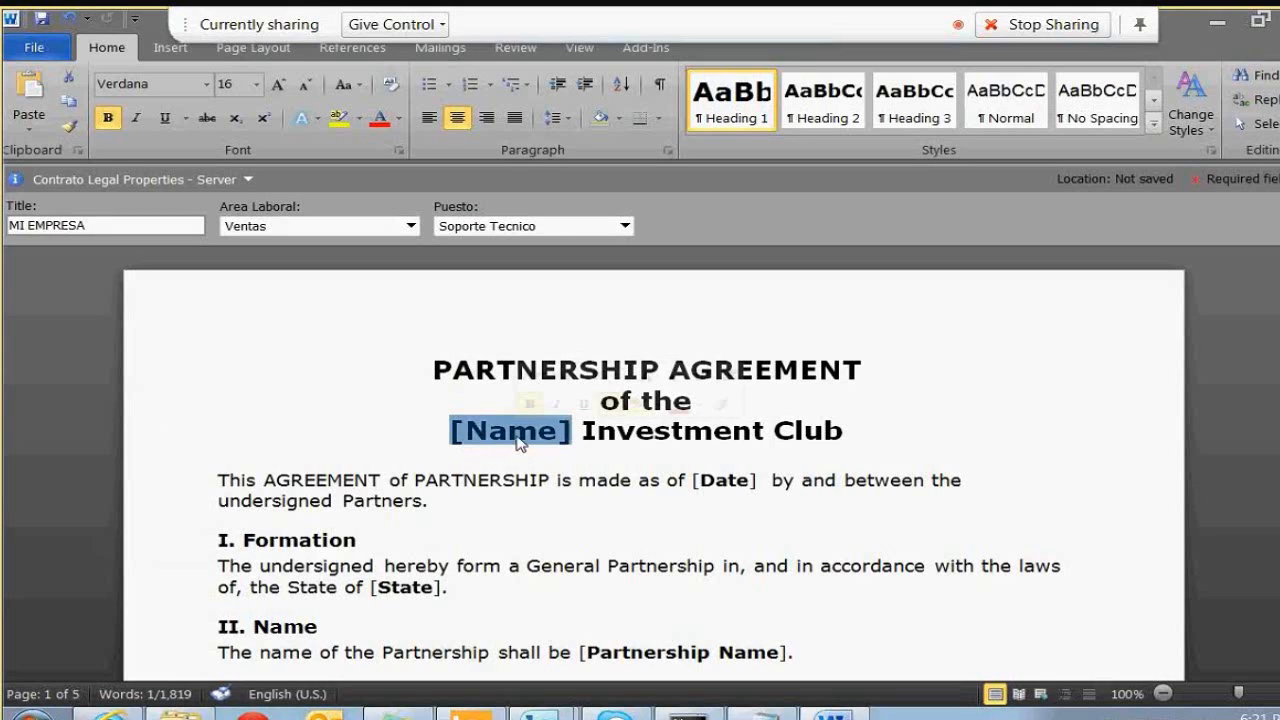
click(580, 433)
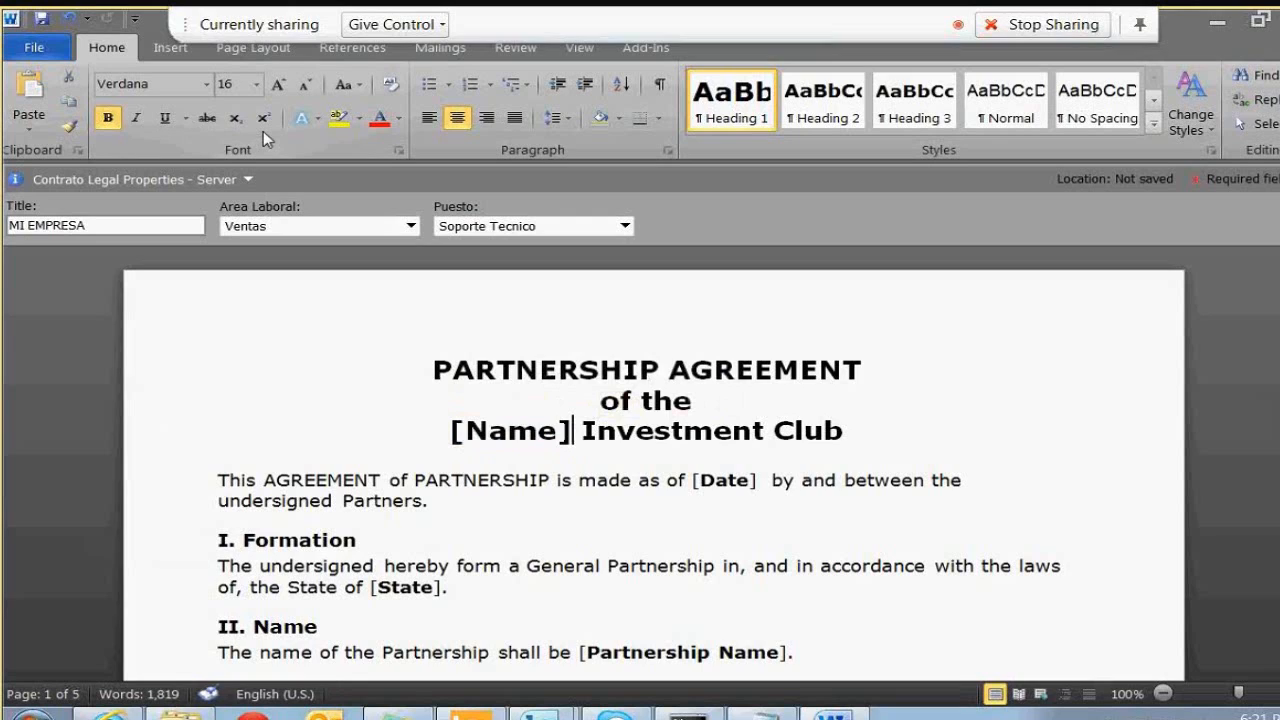
click(167, 52)
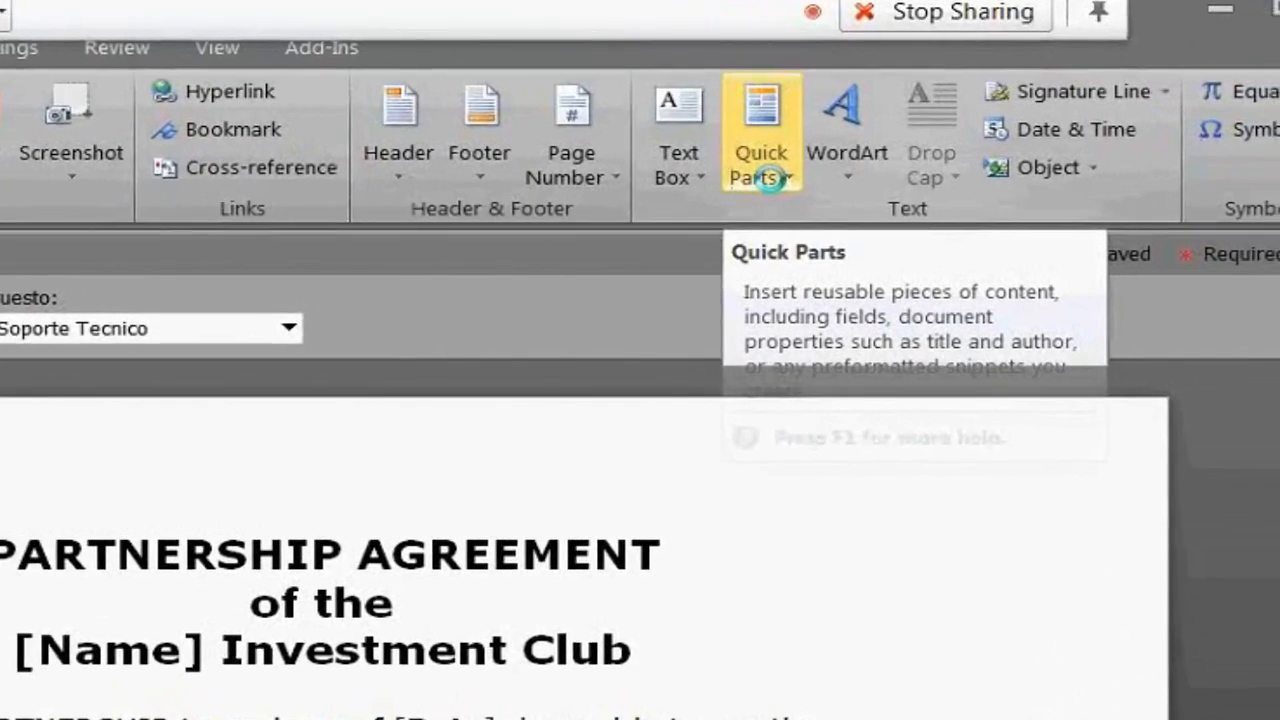
click(973, 157)
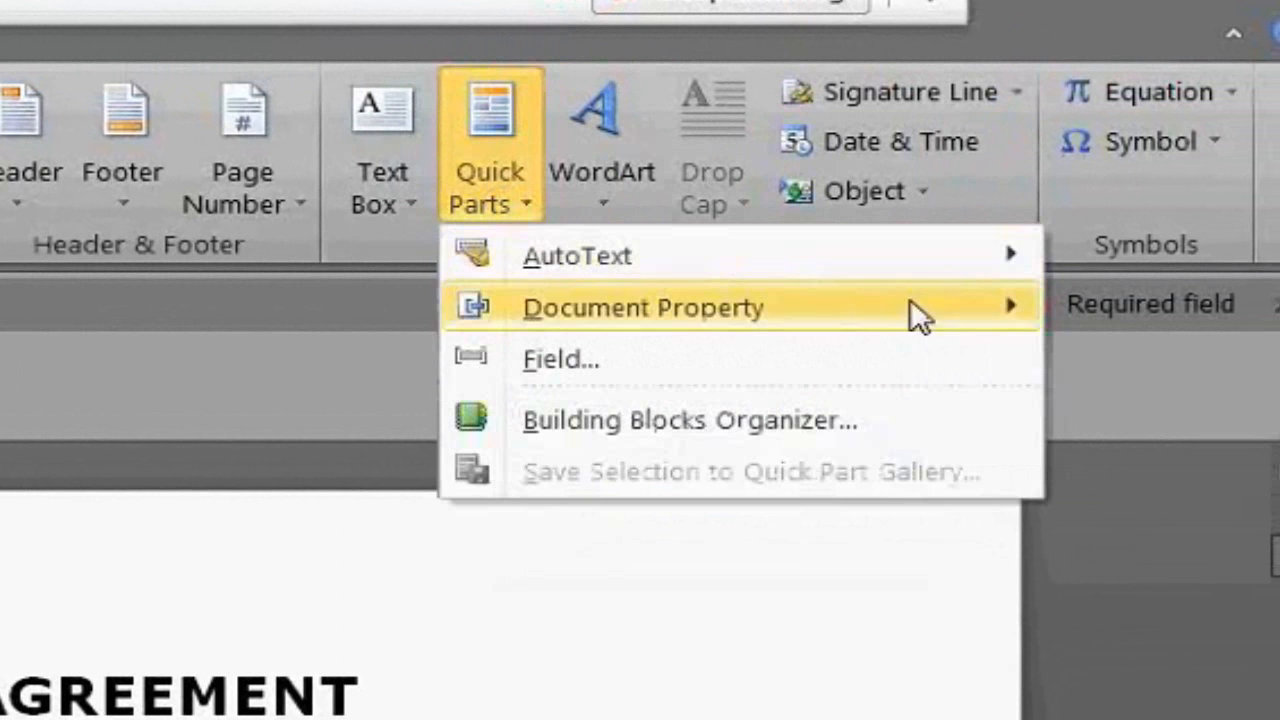
mouse_move(983, 312)
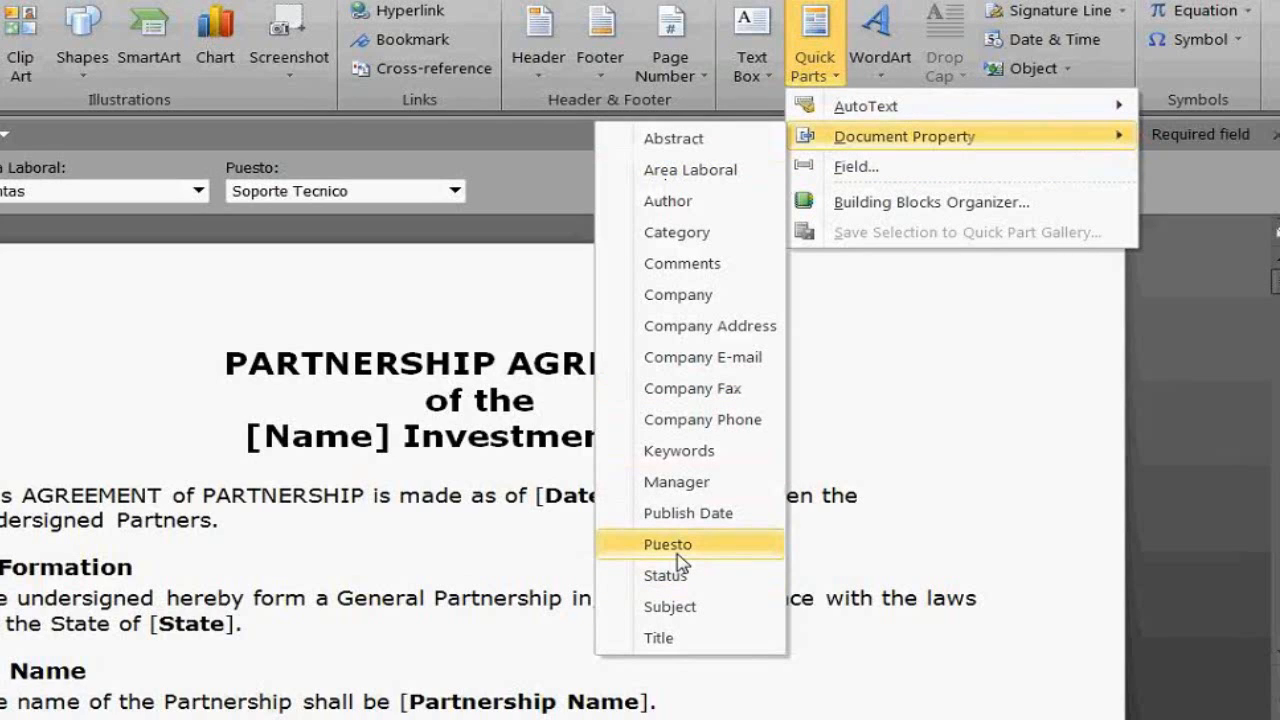
click(662, 638)
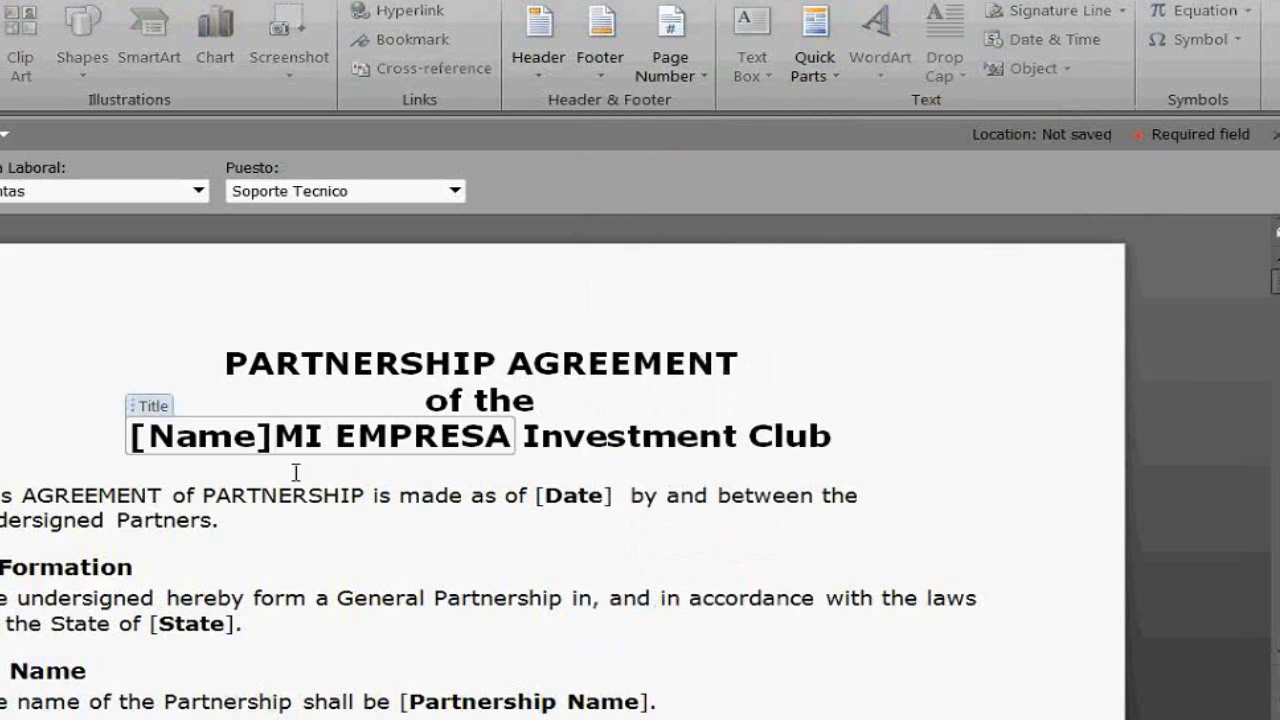
key(BackSpace)
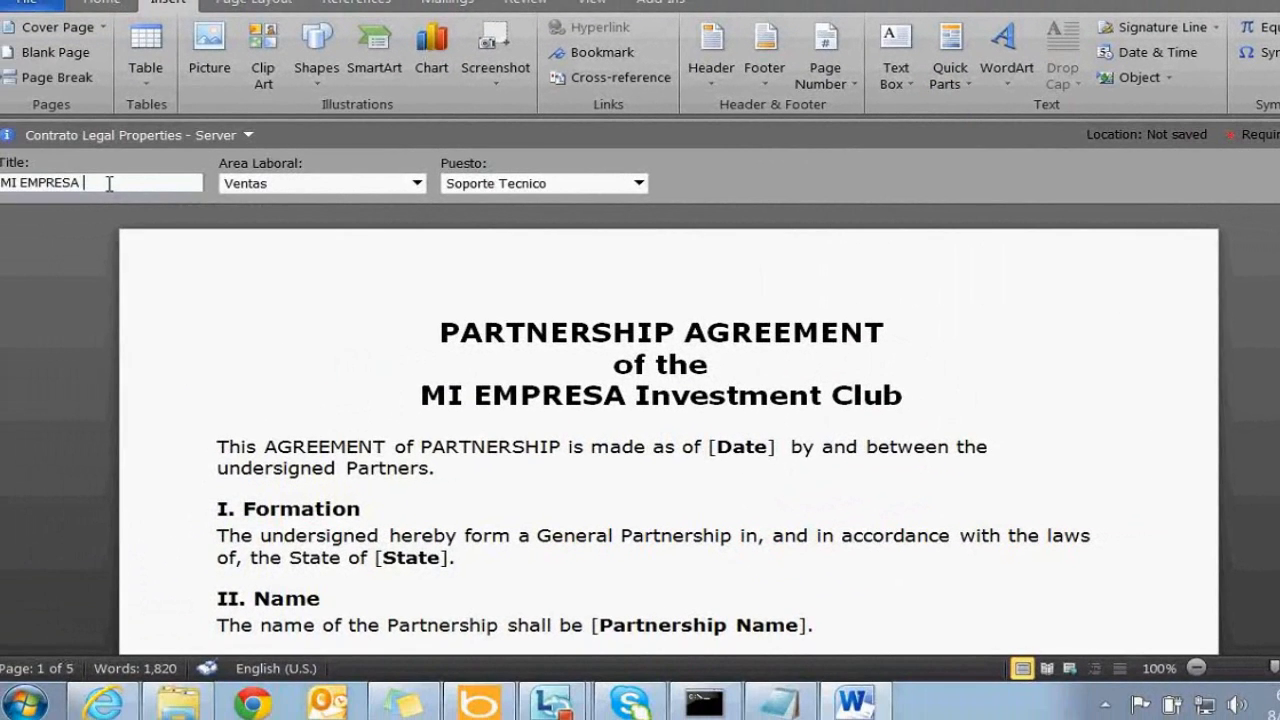
Enter 'ES RODANDA' in the Title field, then undo that edit
text(ESA E)
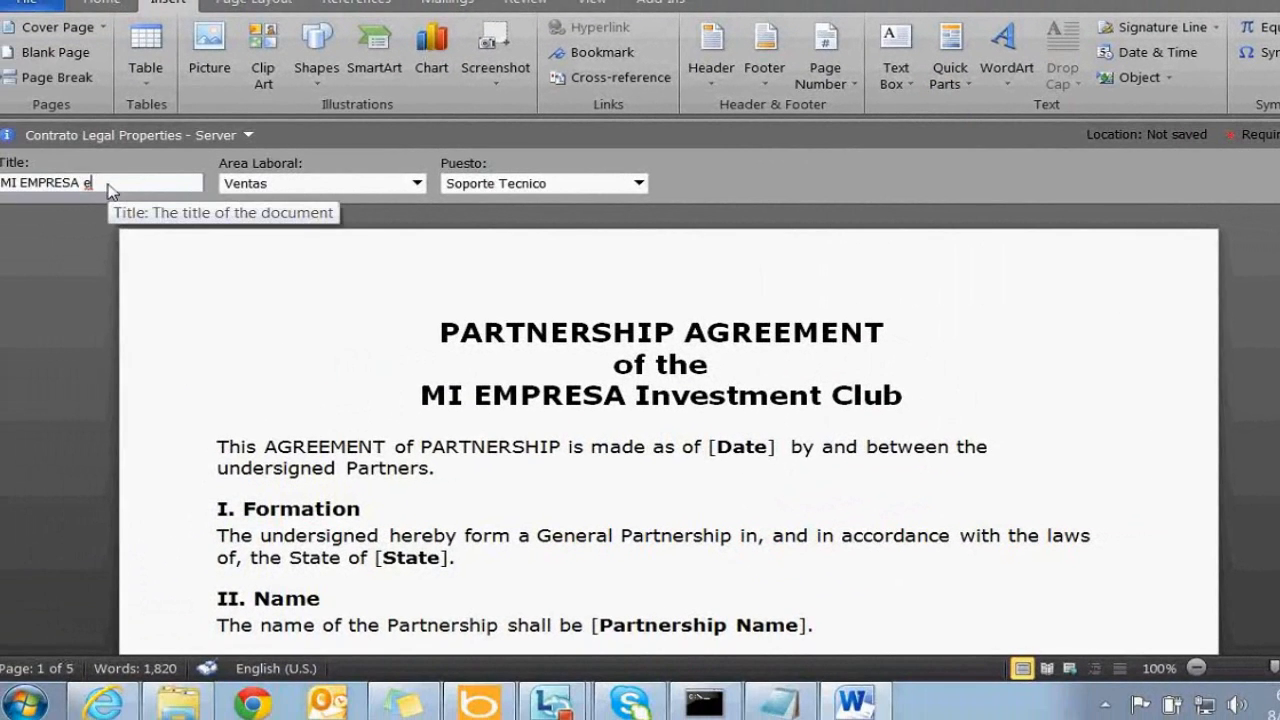
text( RODANDA)
key(Tab)
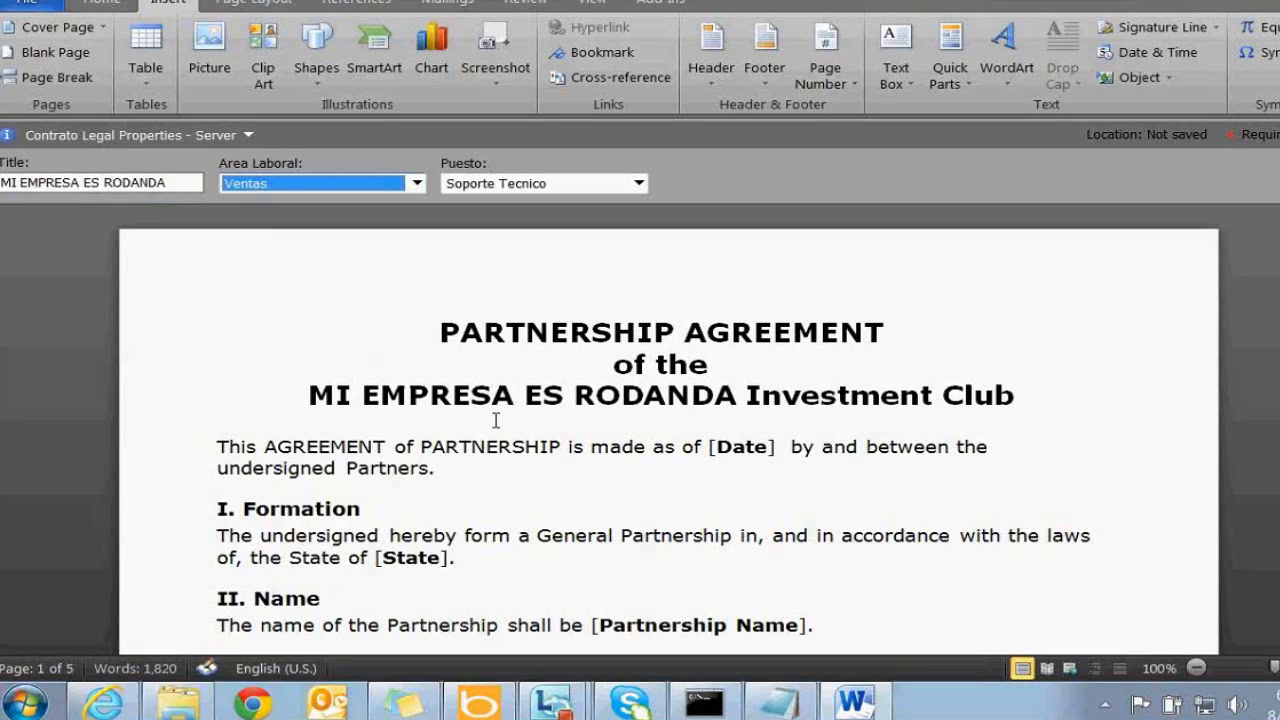
click(583, 468)
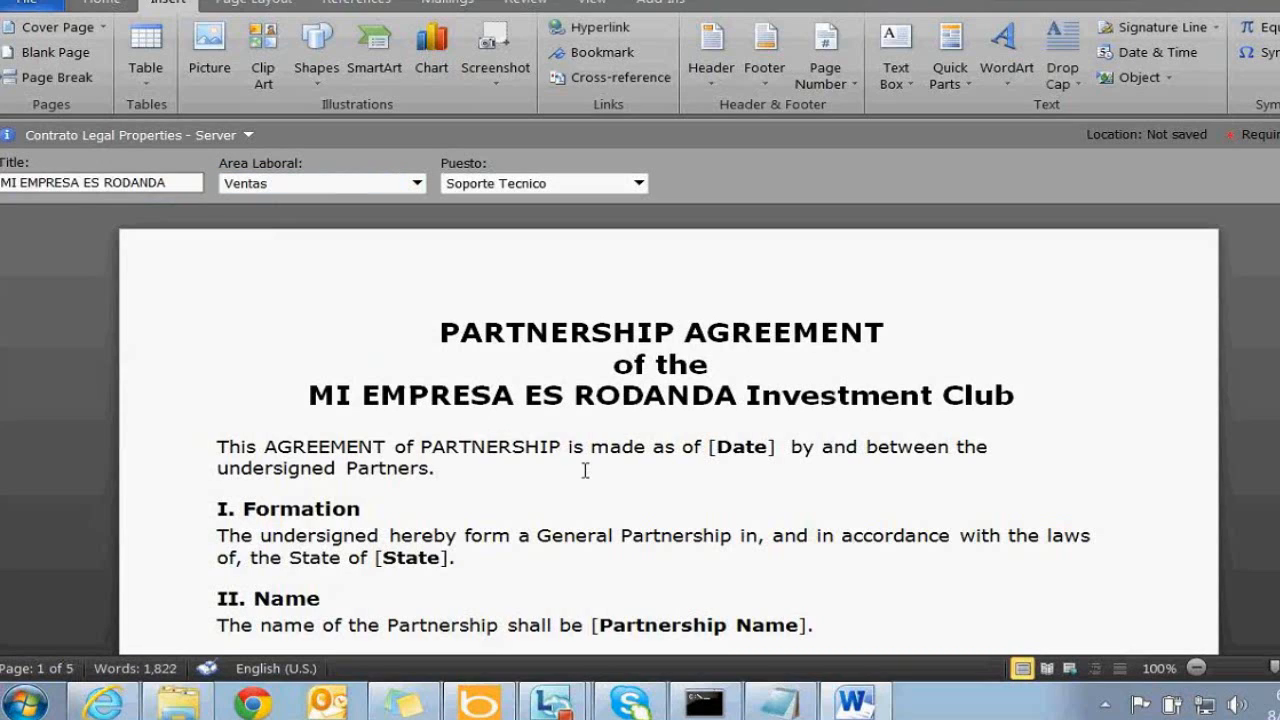
key(ctrl+z)
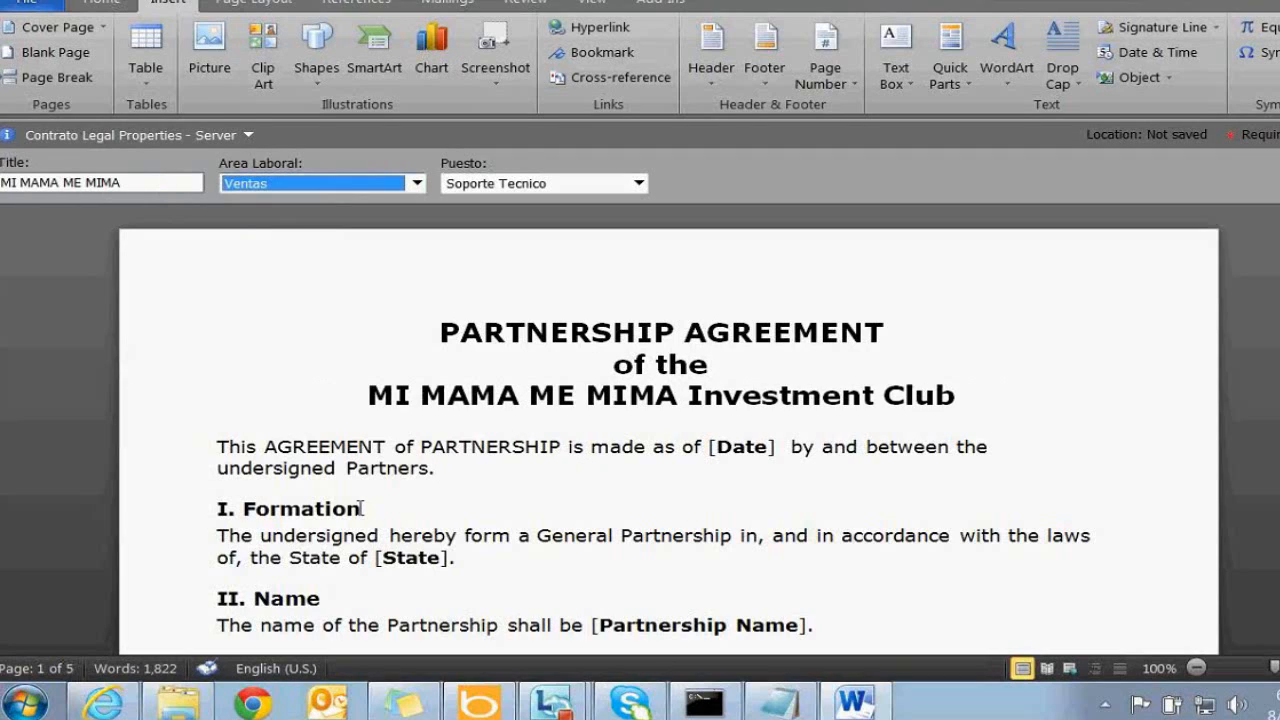
click(490, 472)
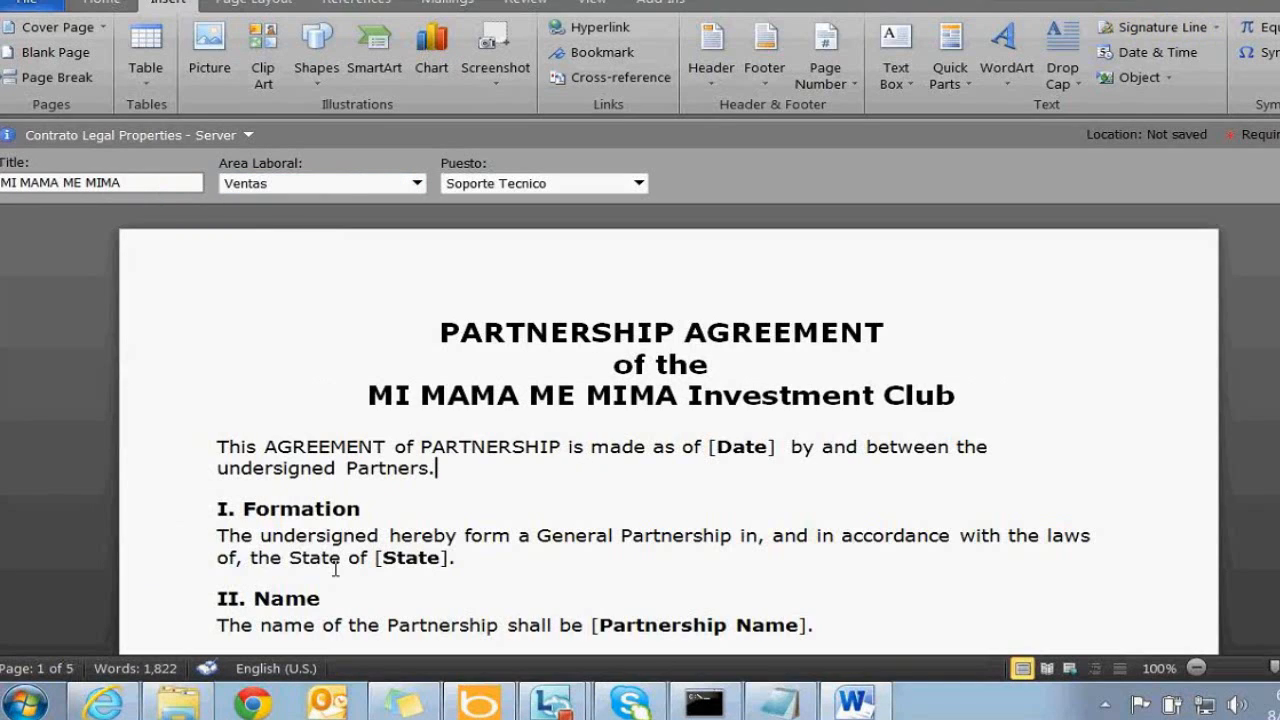
Replace the [Partnership Name] placeholder with the Area Laboral document property
click(403, 561)
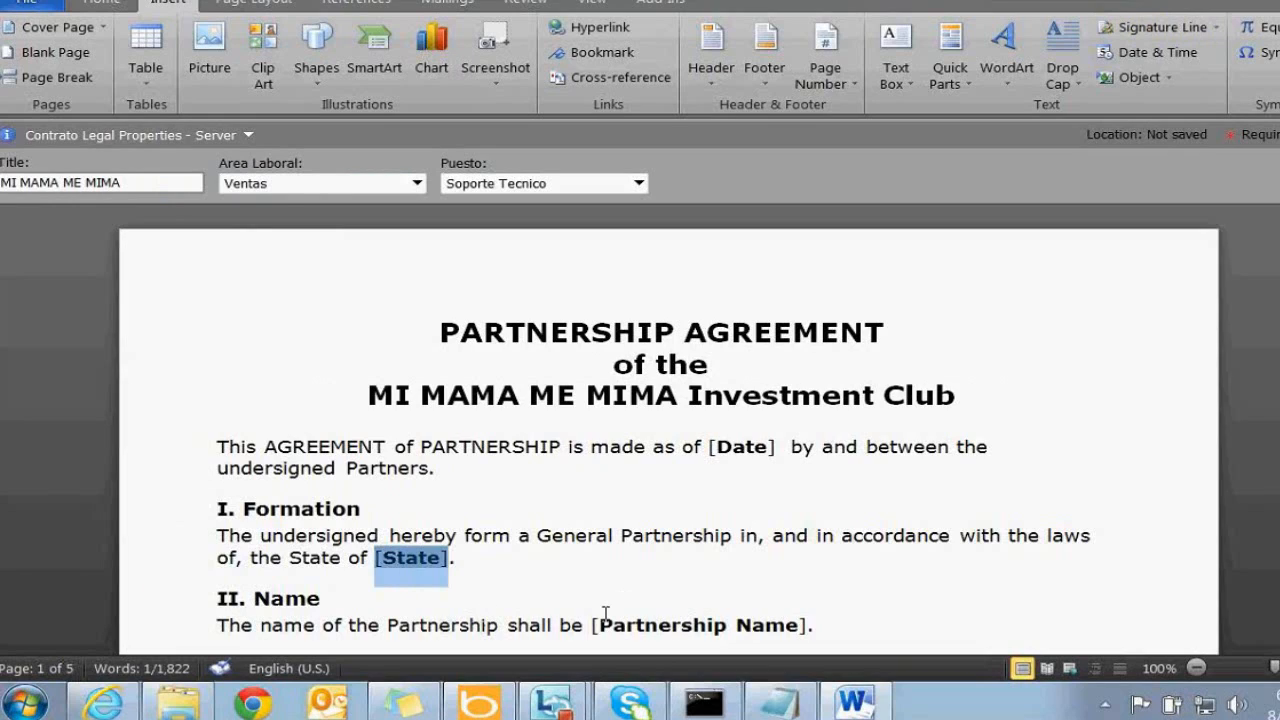
click(641, 640)
key(Delete)
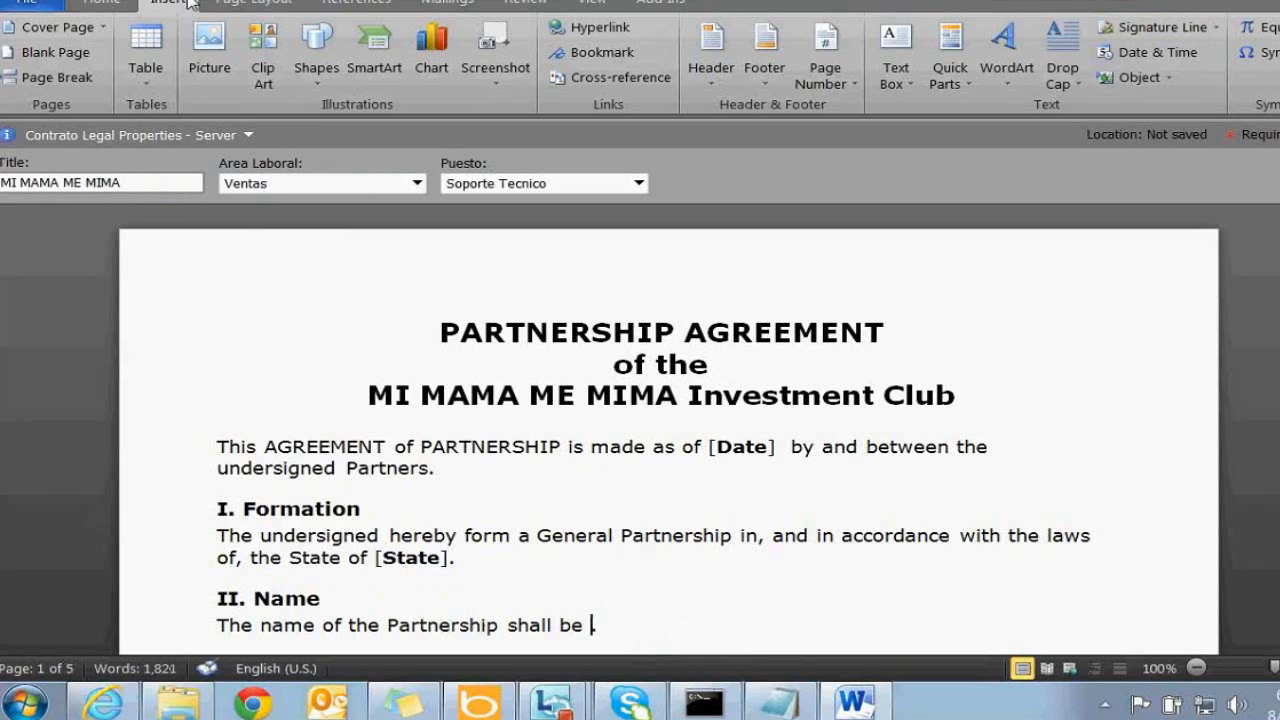
click(955, 78)
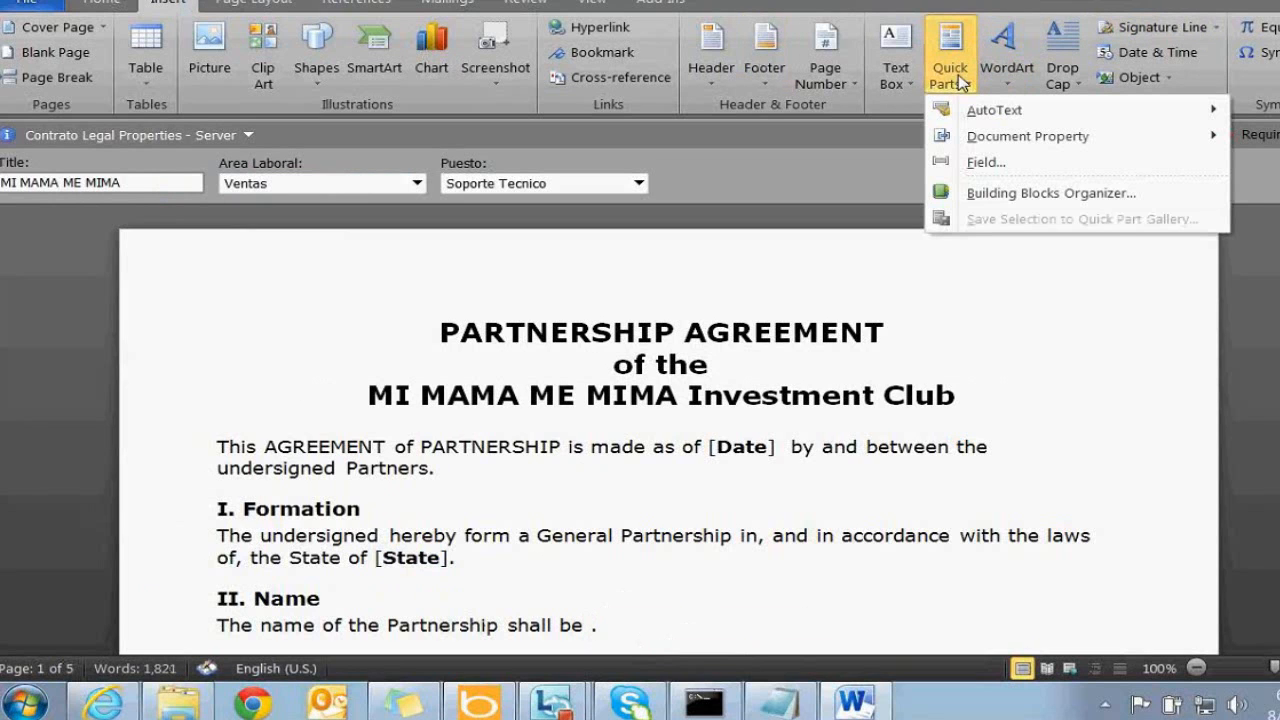
mouse_move(1031, 146)
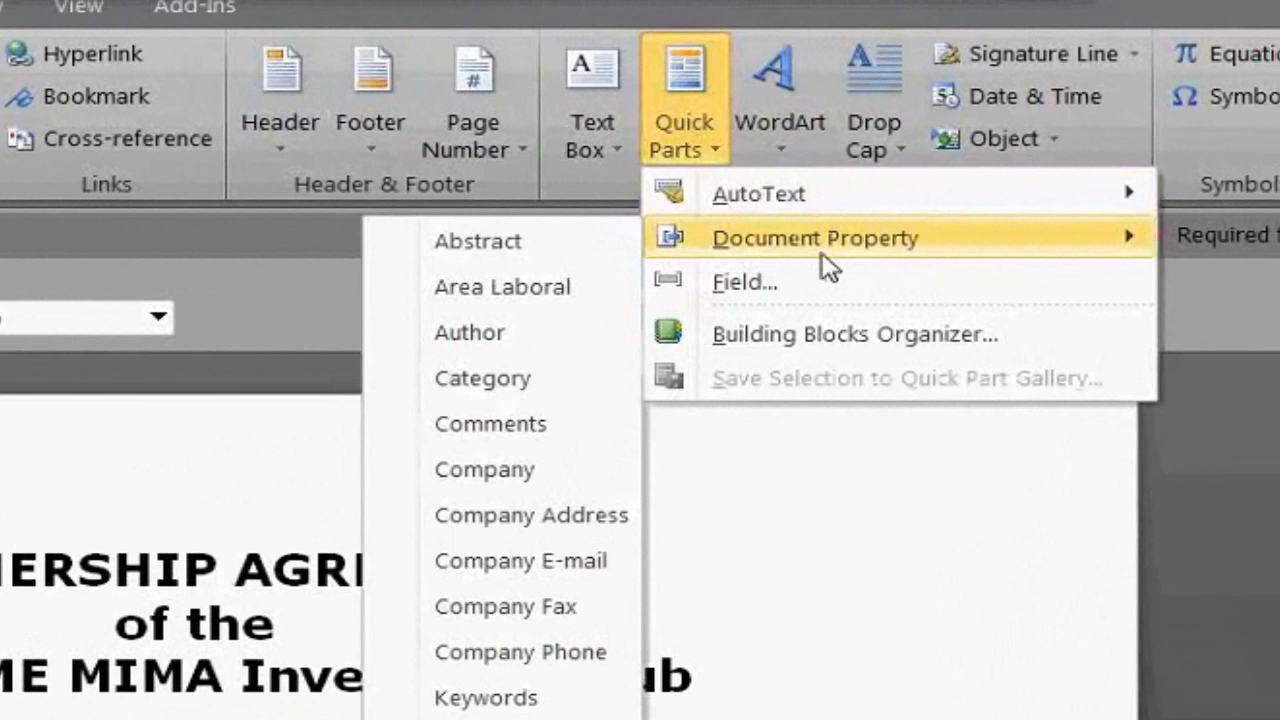
click(574, 285)
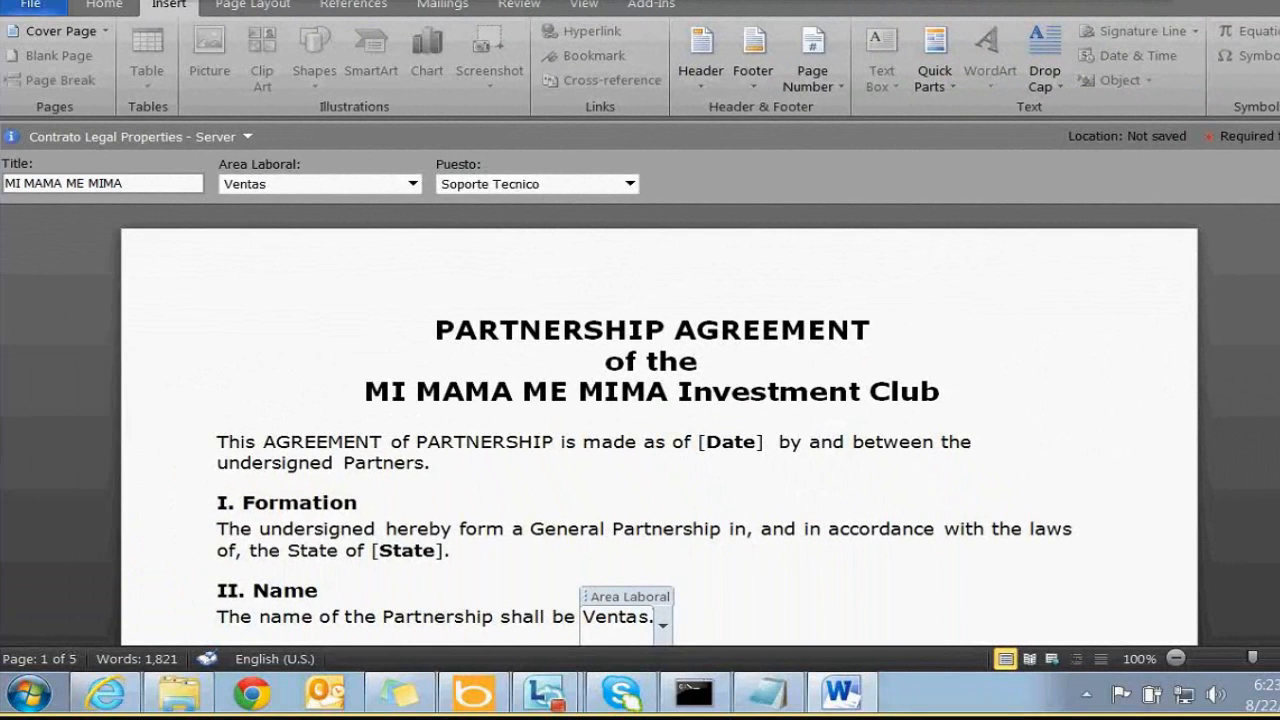
Set the Area Laboral field's value to IT
scroll(652, 623, down, 2)
click(421, 503)
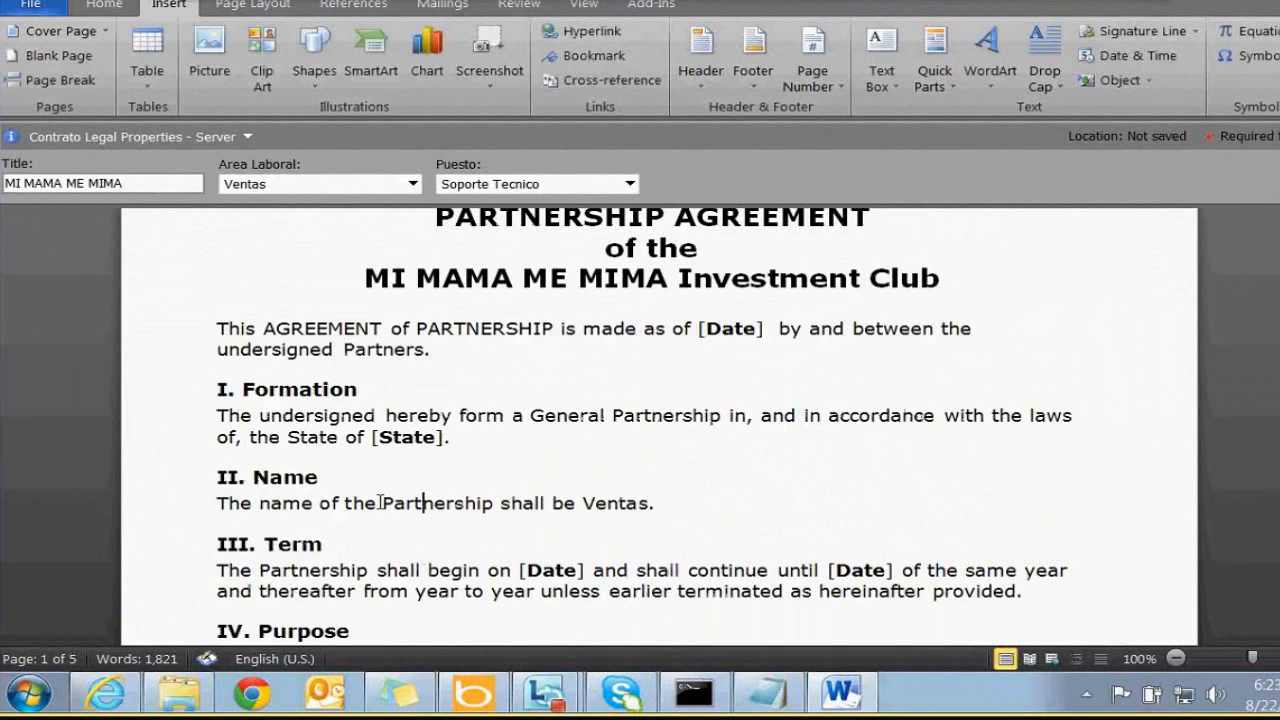
click(664, 518)
click(664, 518)
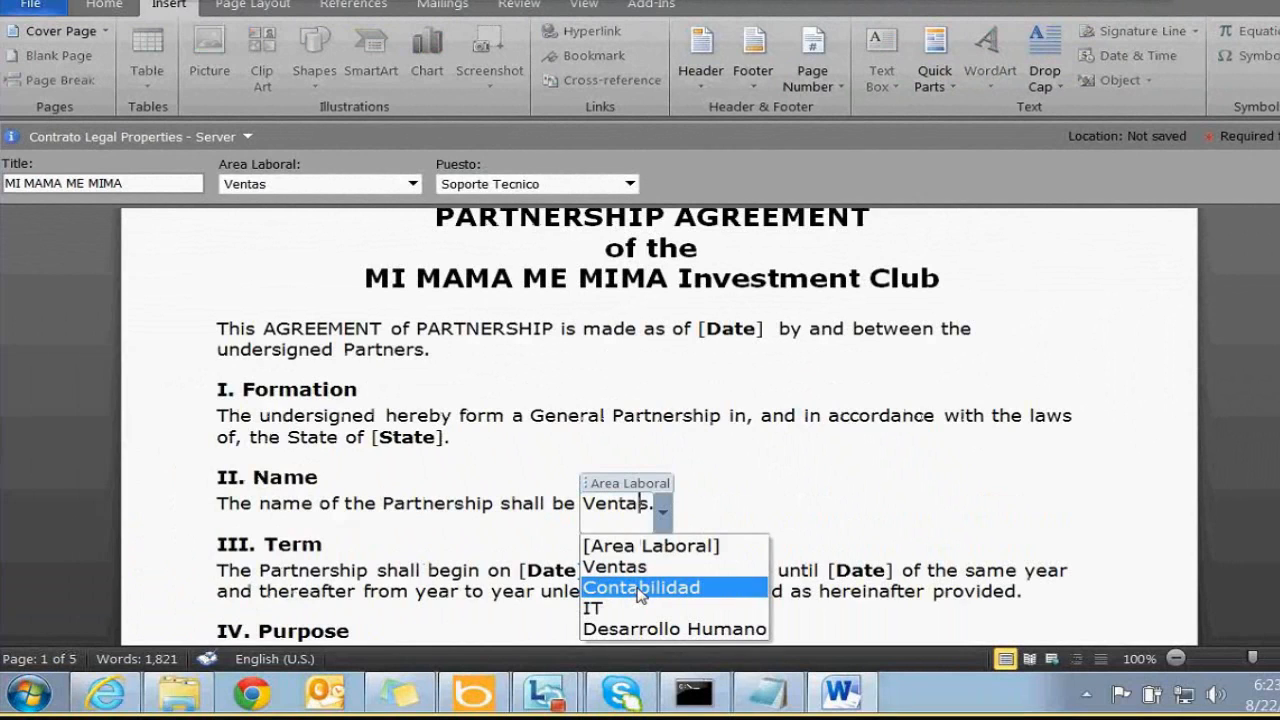
click(641, 589)
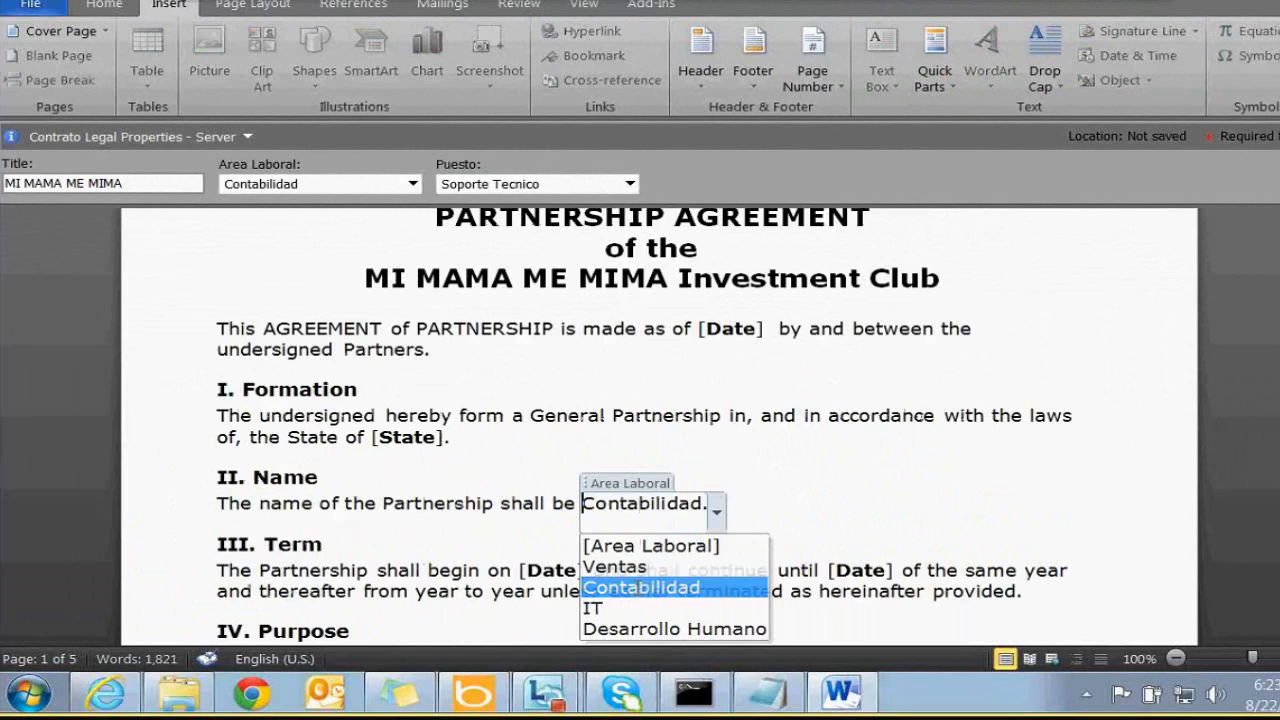
click(718, 514)
click(671, 609)
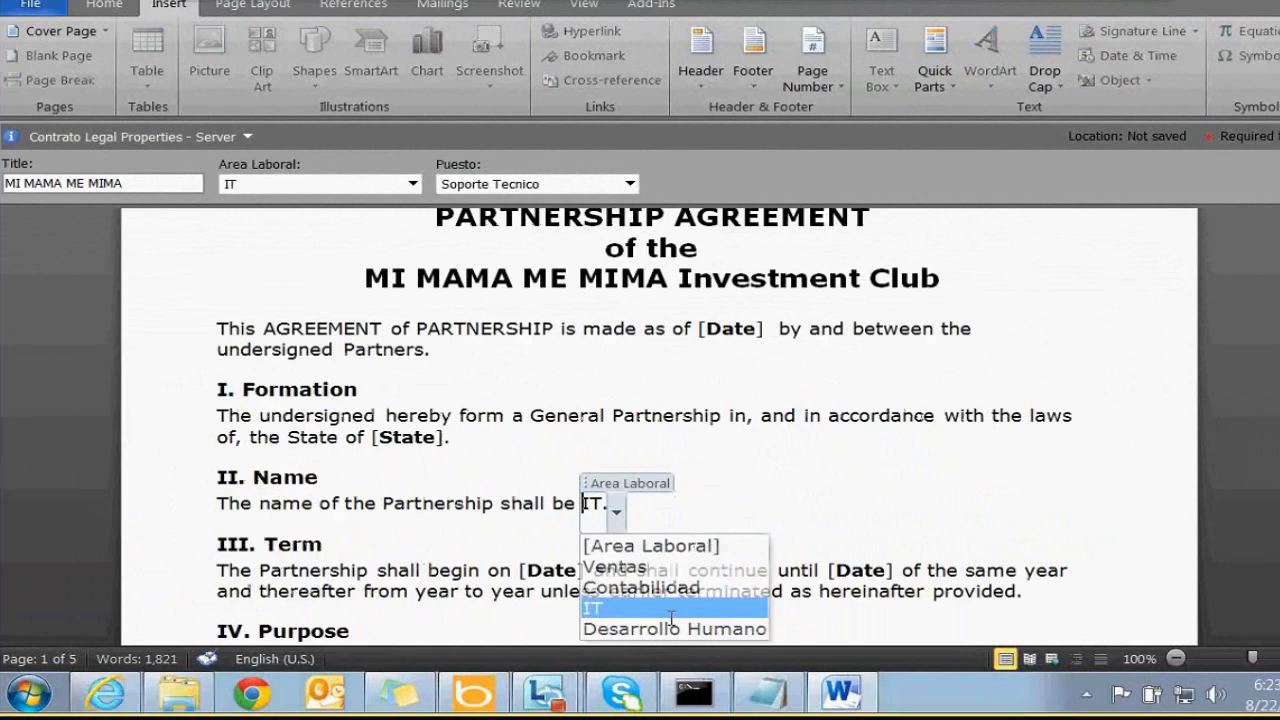
click(664, 506)
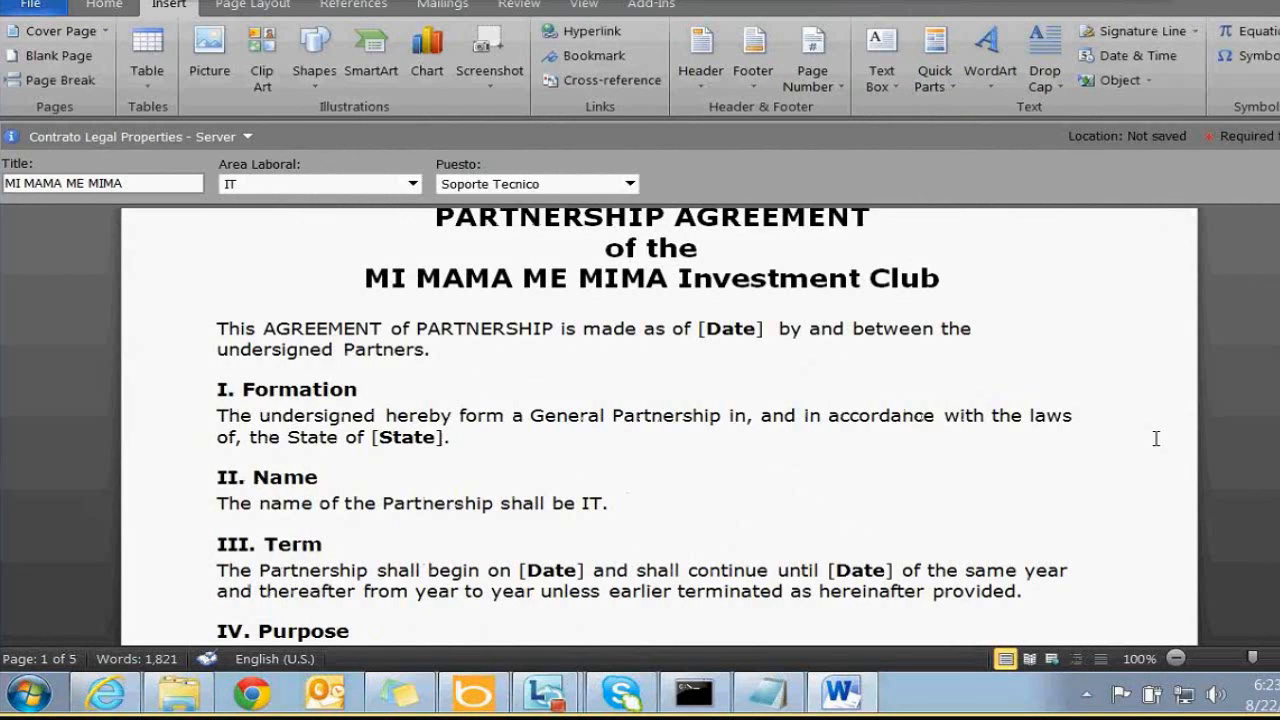
click(372, 436)
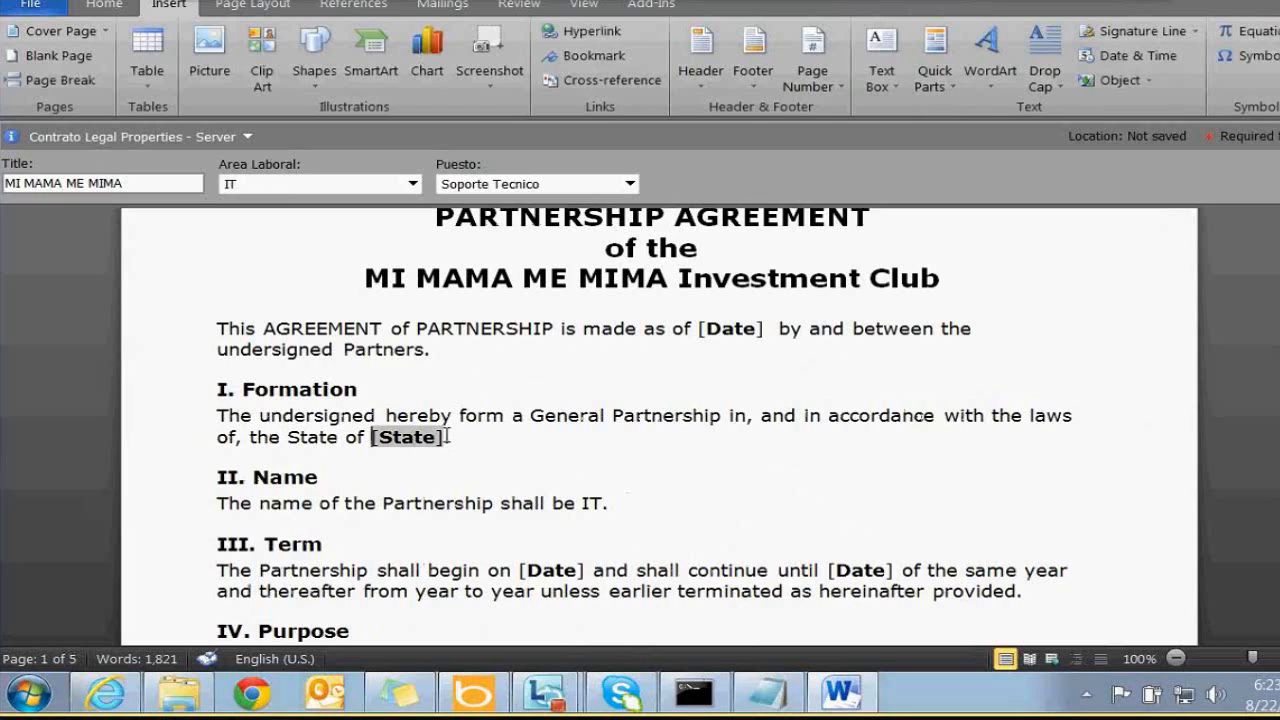
Replace the [State] placeholder after 'State of' with the Puesto document property
click(448, 436)
key(Delete)
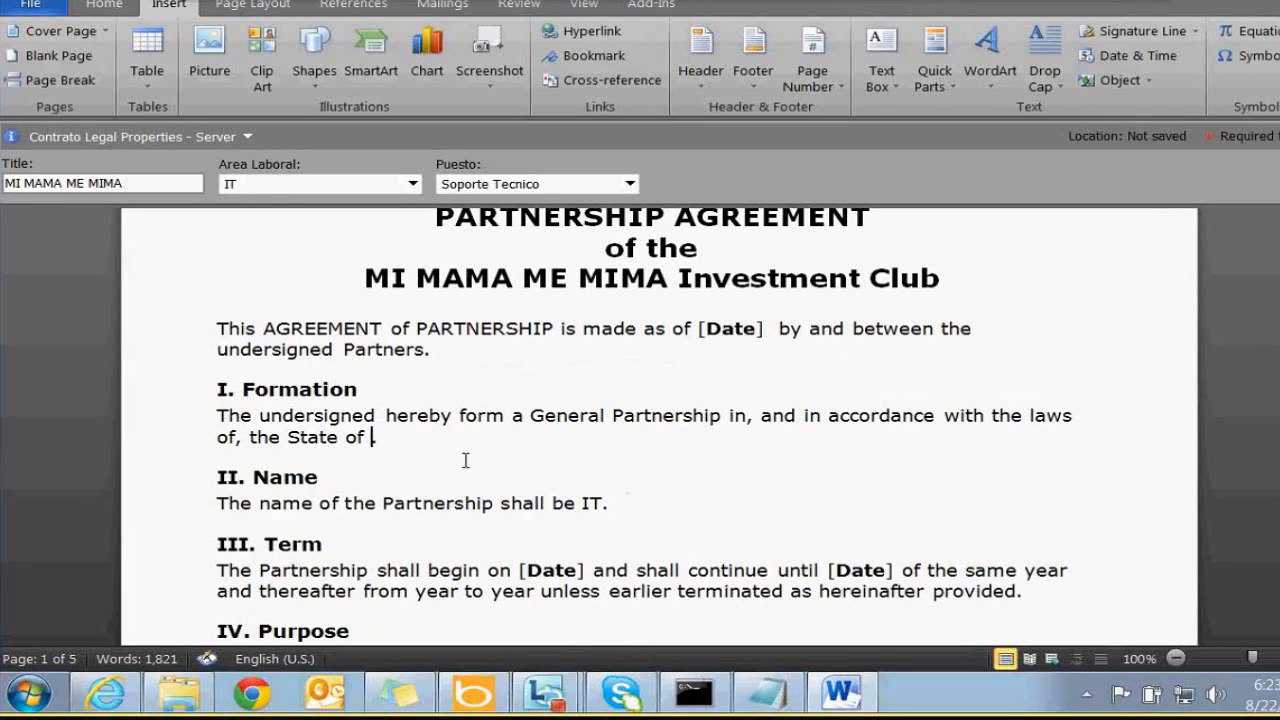
click(934, 70)
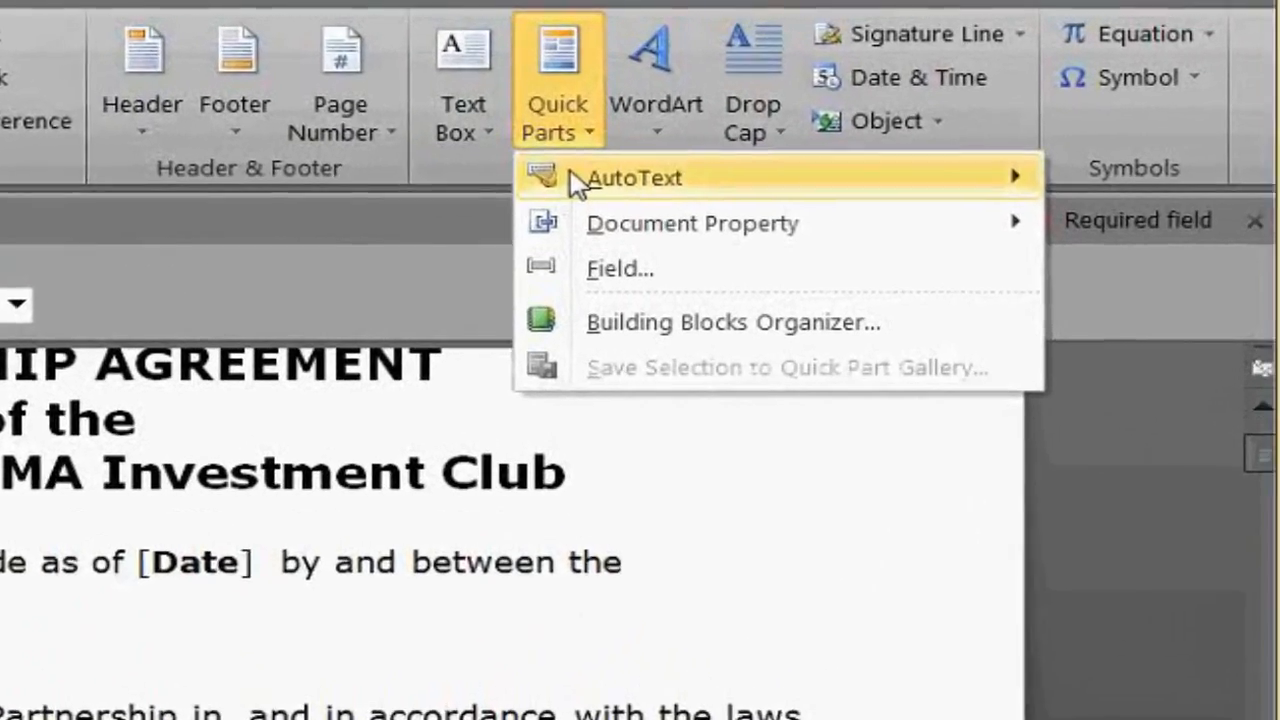
mouse_move(968, 151)
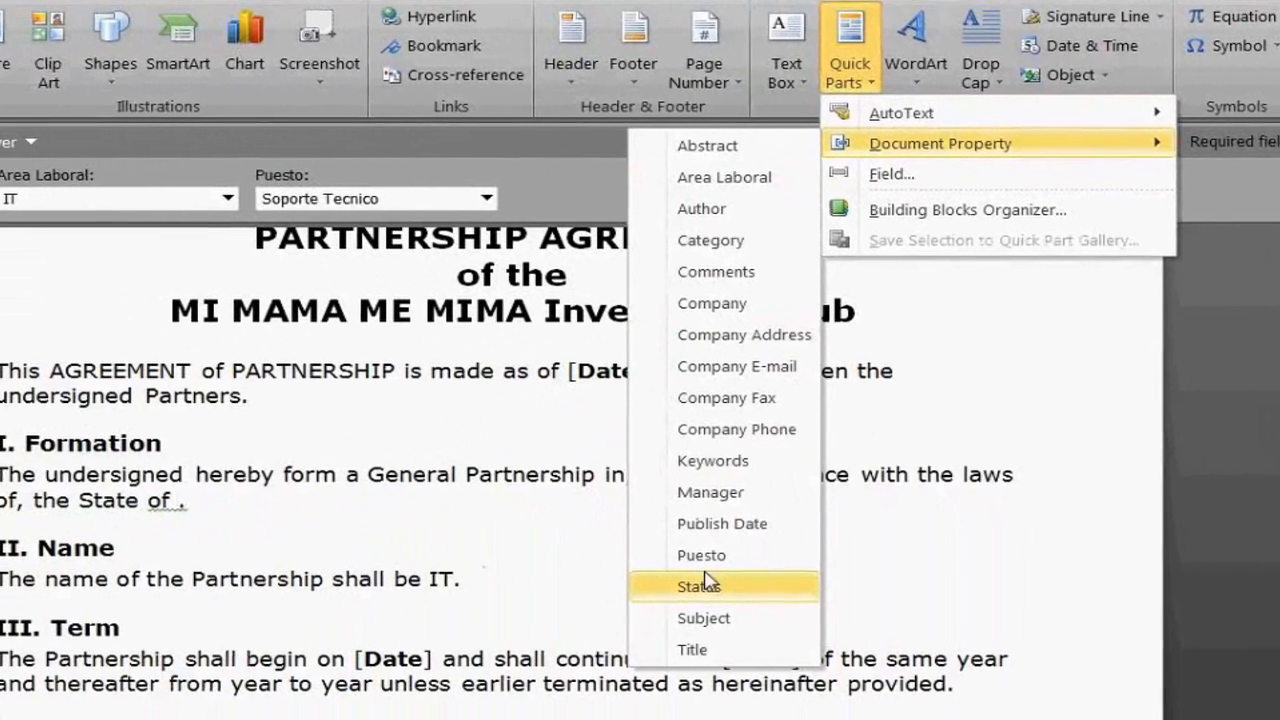
click(639, 560)
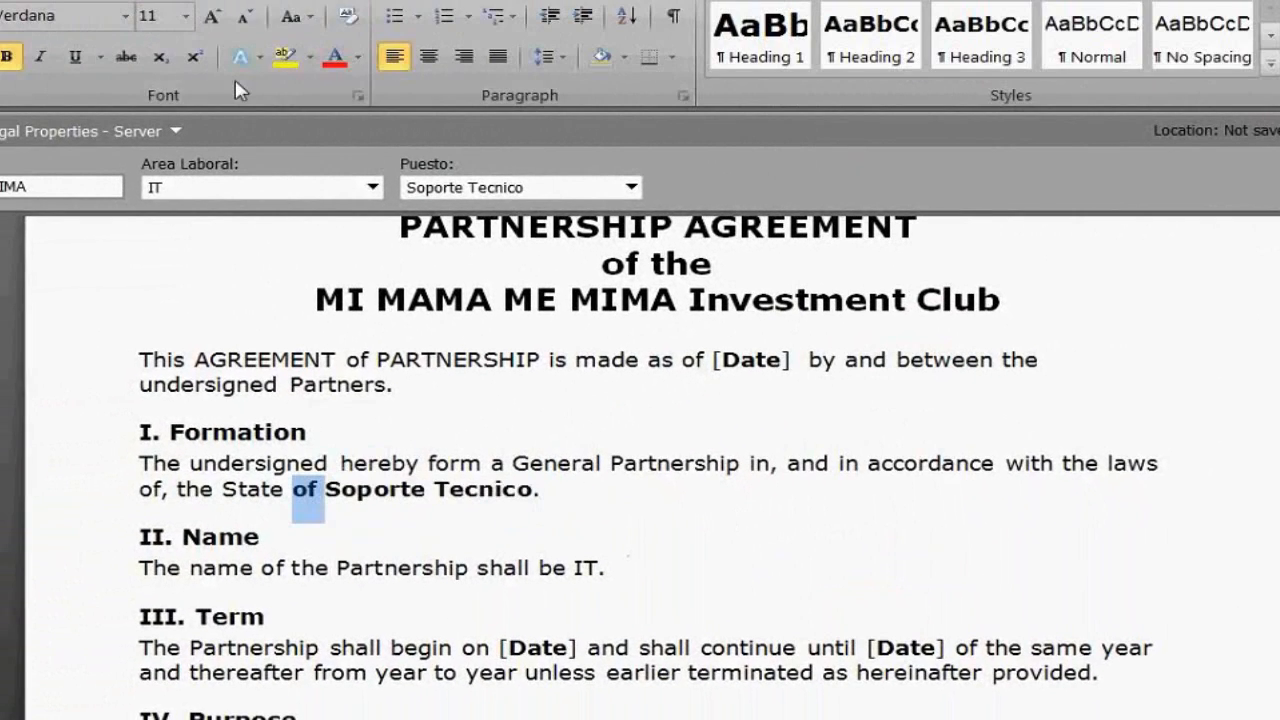
Choose Analista de Sistemas as the Puesto field's value
click(530, 515)
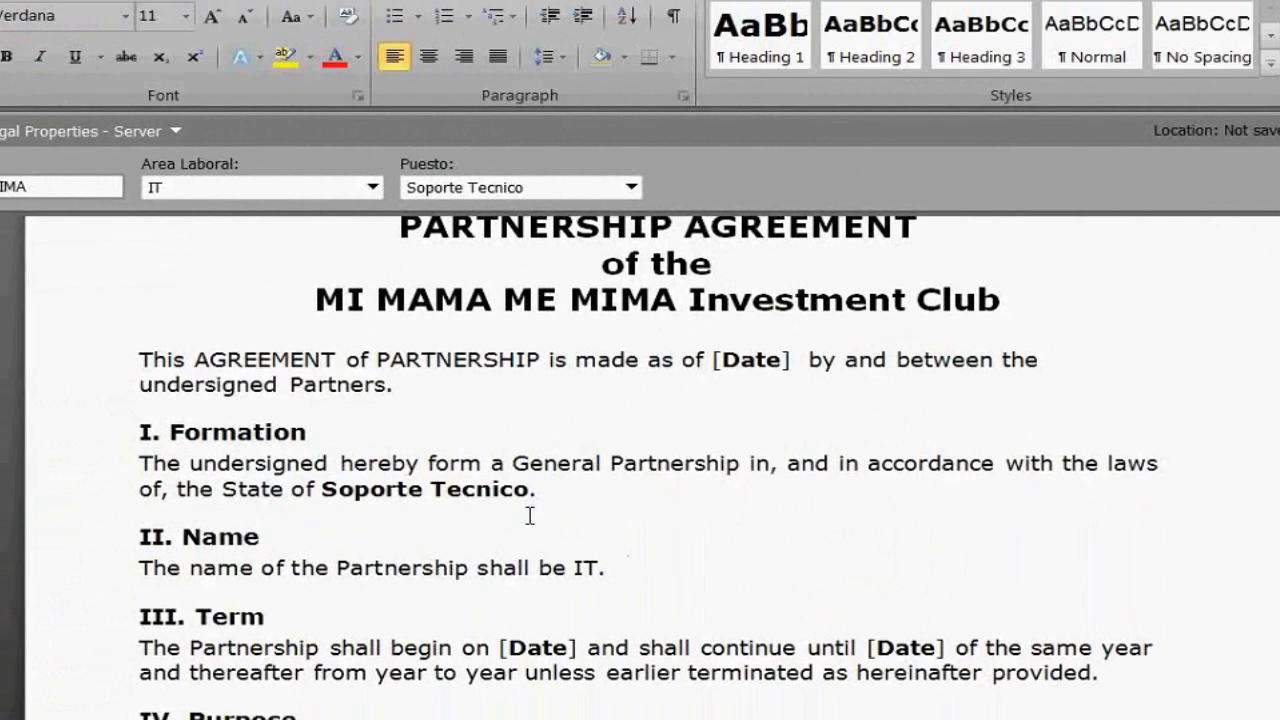
click(546, 497)
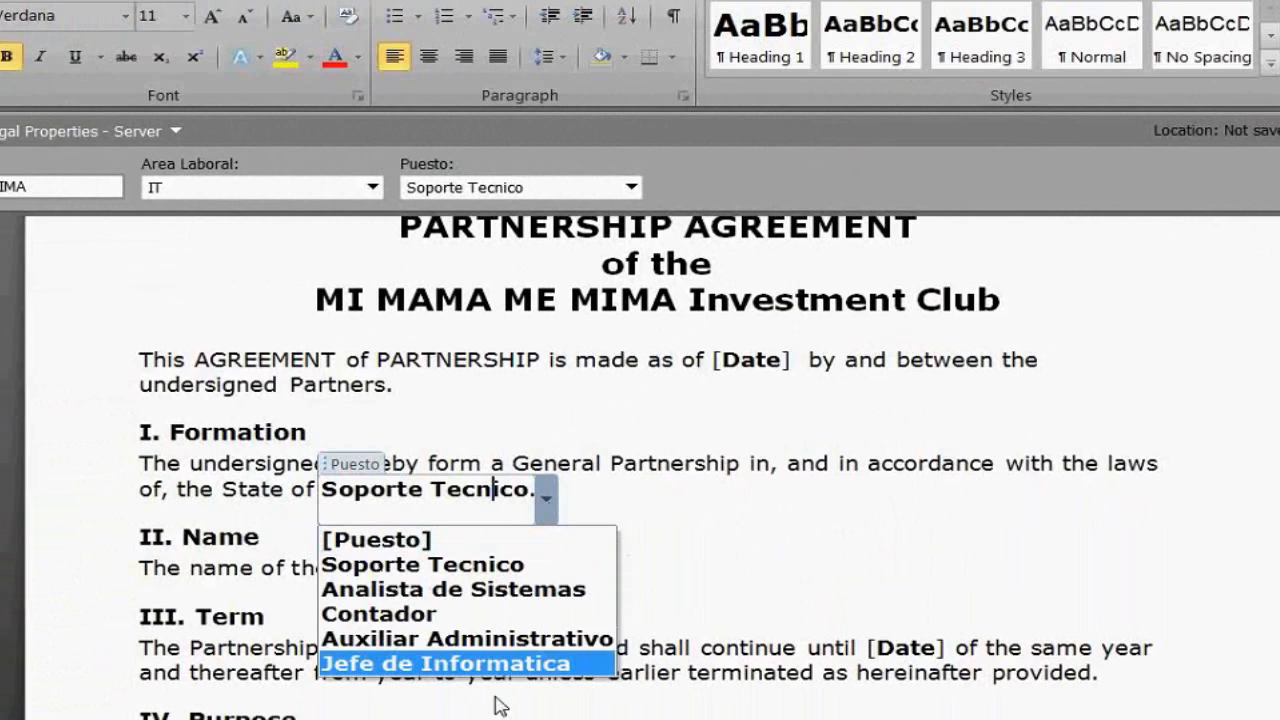
click(458, 640)
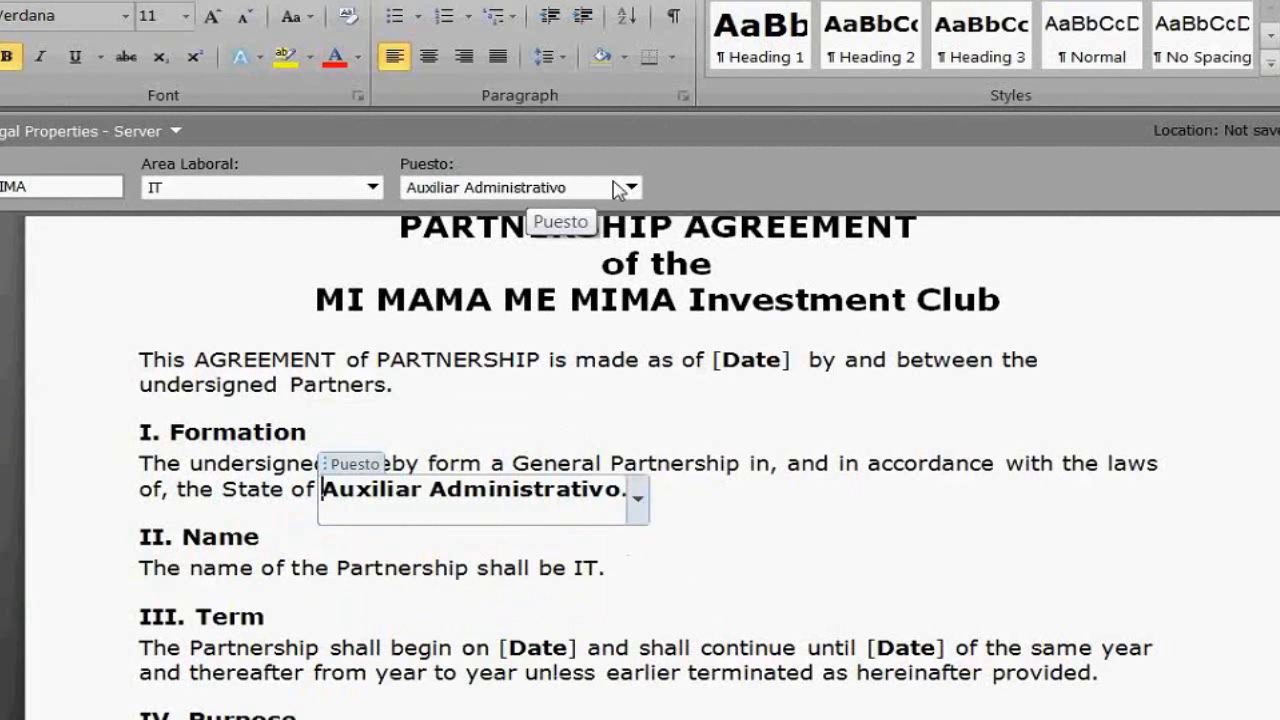
scroll(620, 190, up, 1)
click(714, 537)
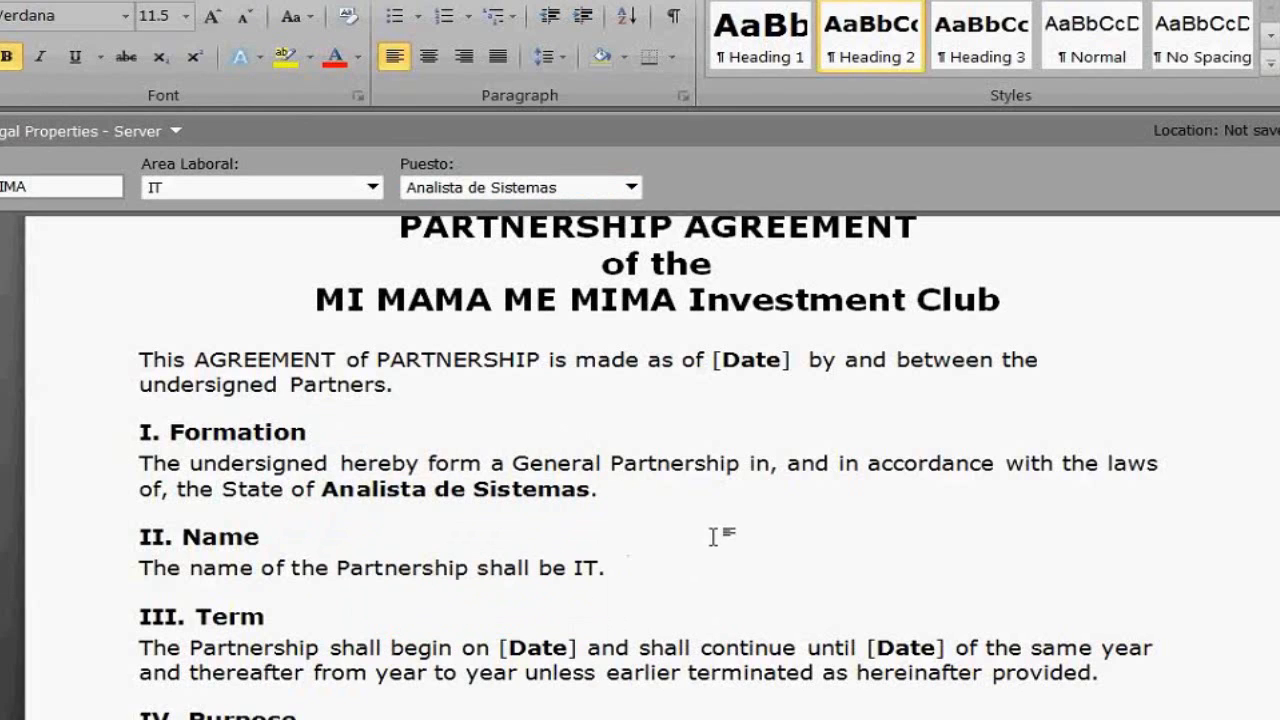
scroll(713, 537, up, 2)
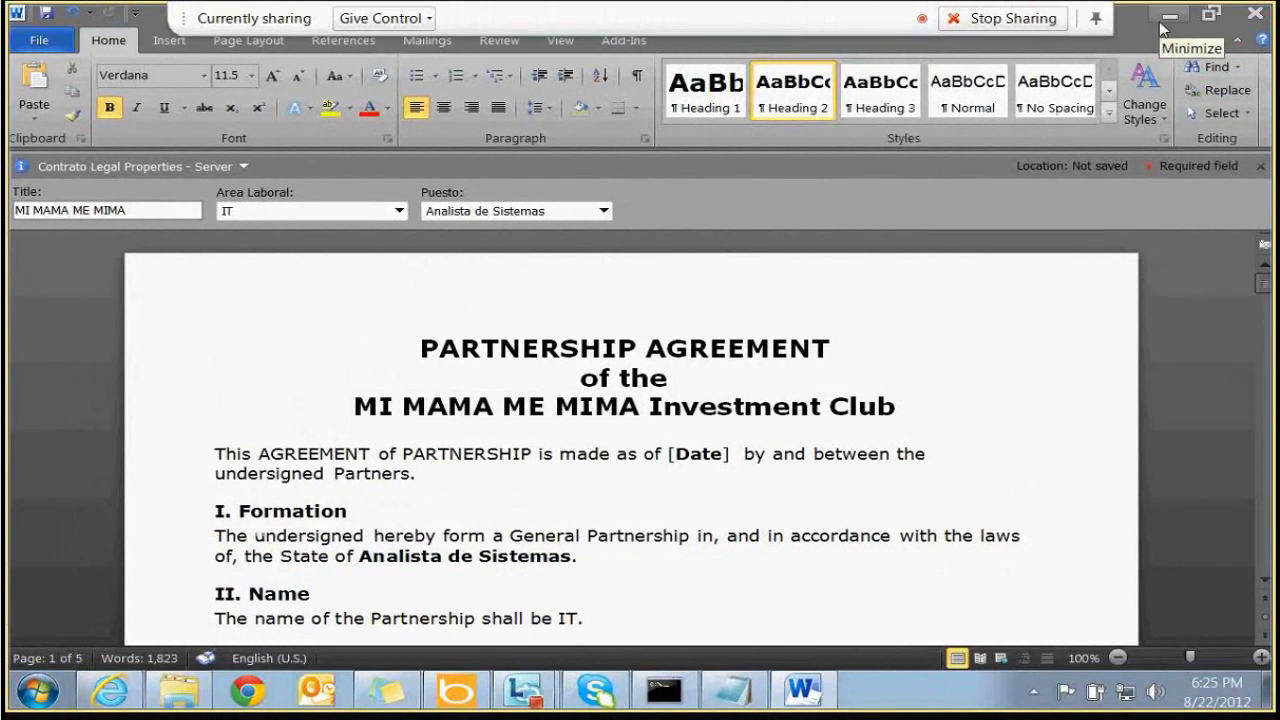
Save the agreement to the Desktop as Word Template 'PARTNERSHIP AGREEMENT', then close Word
click(45, 42)
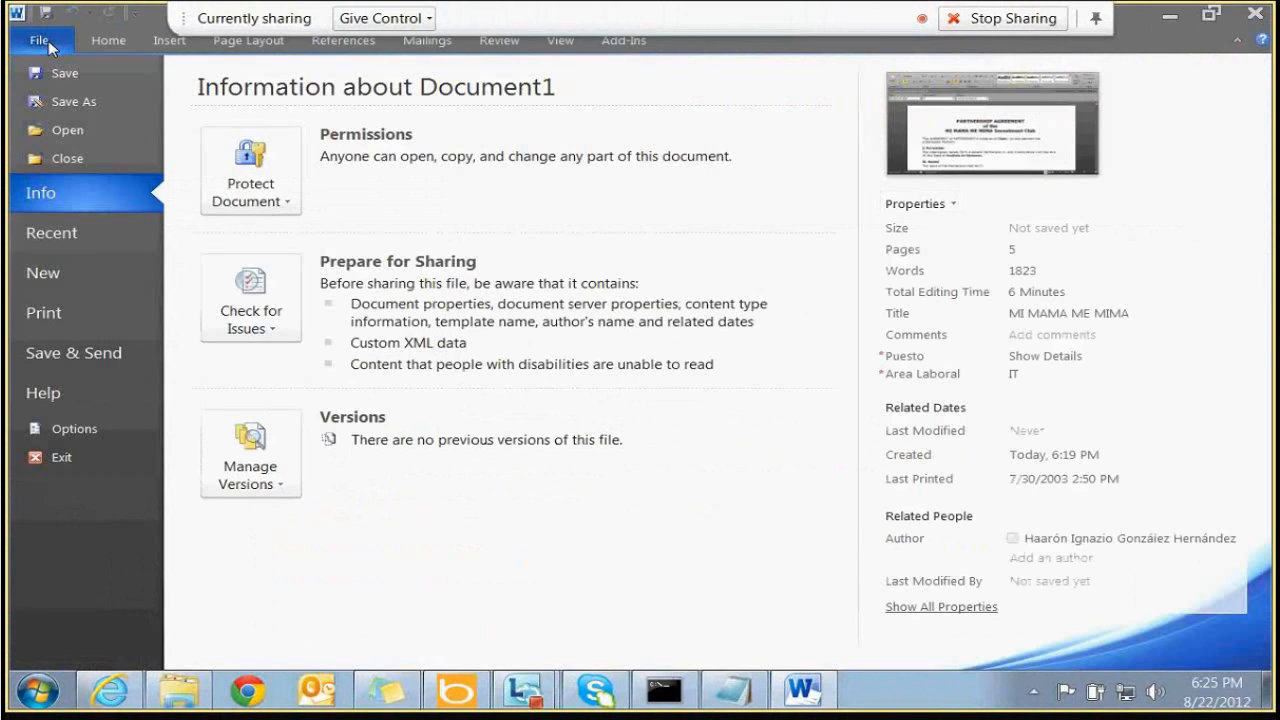
click(73, 101)
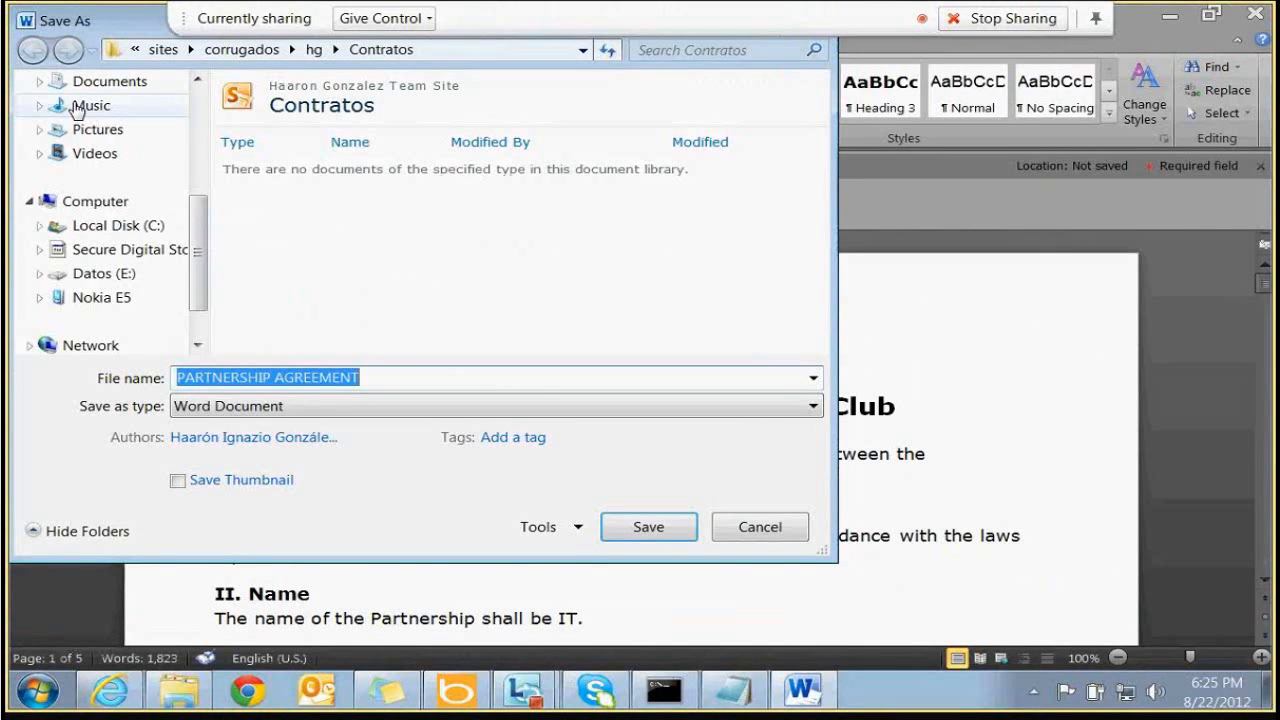
scroll(76, 110, up, 5)
click(97, 160)
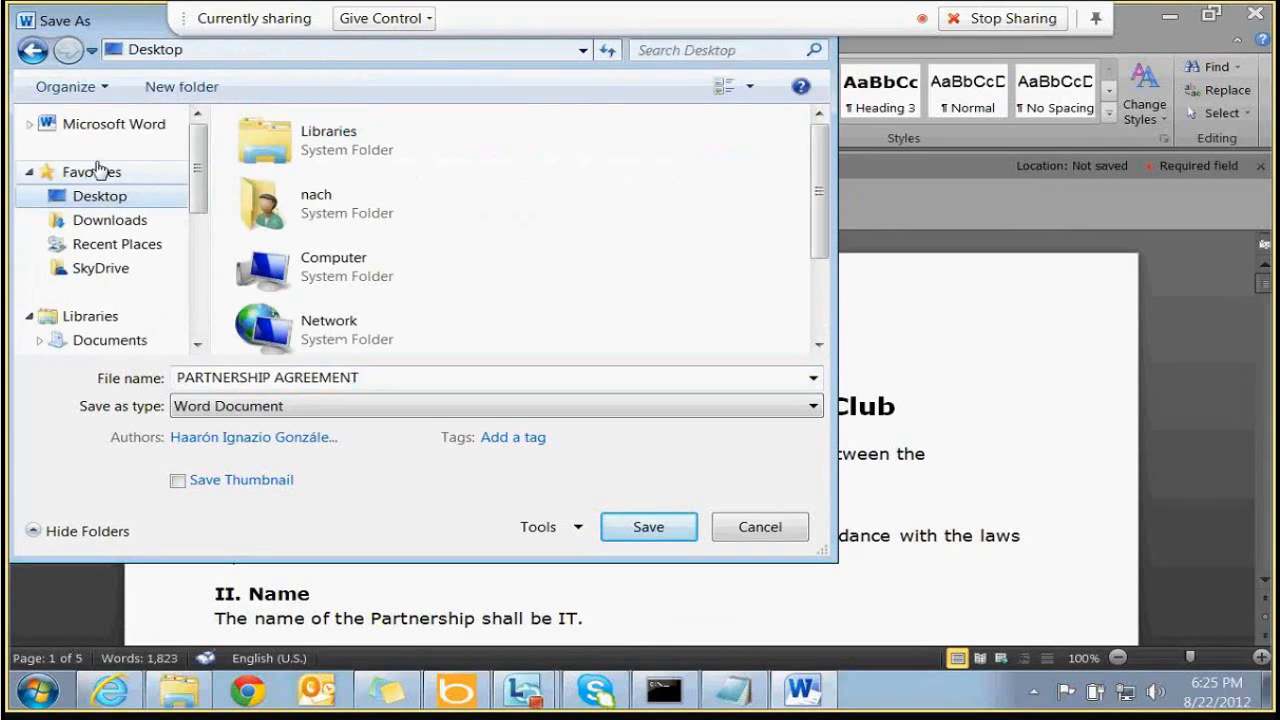
click(204, 405)
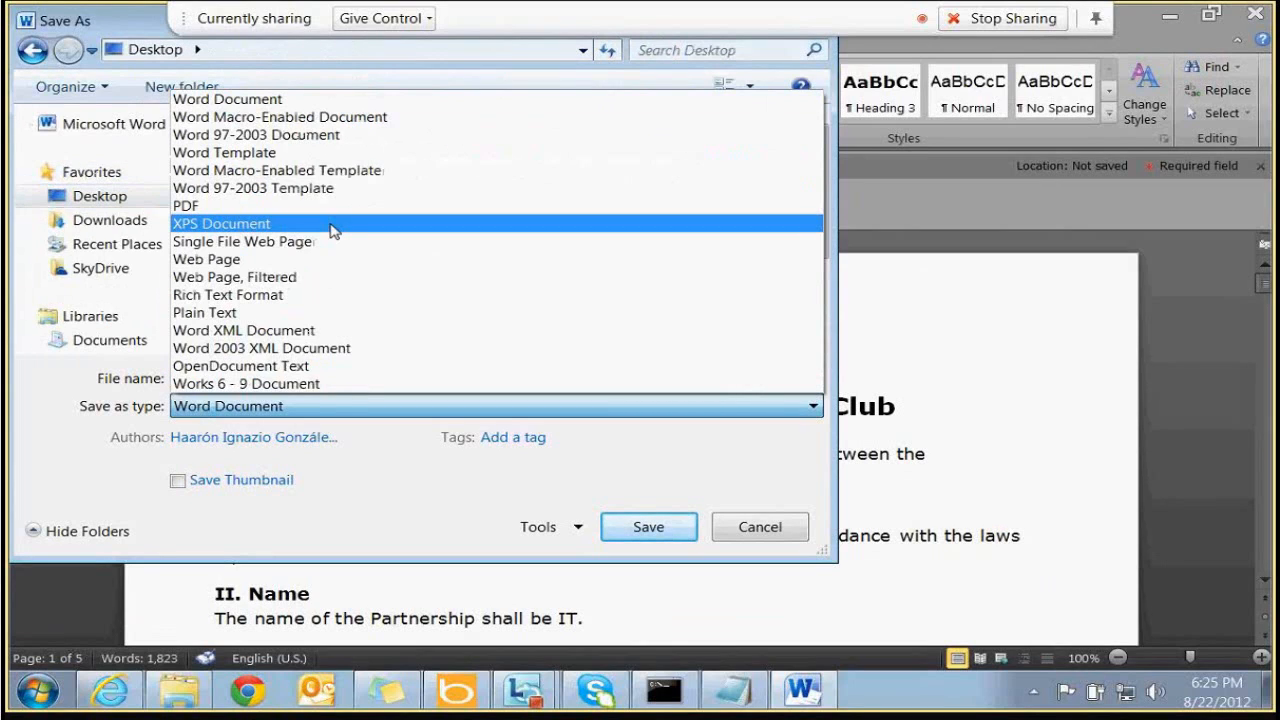
click(273, 155)
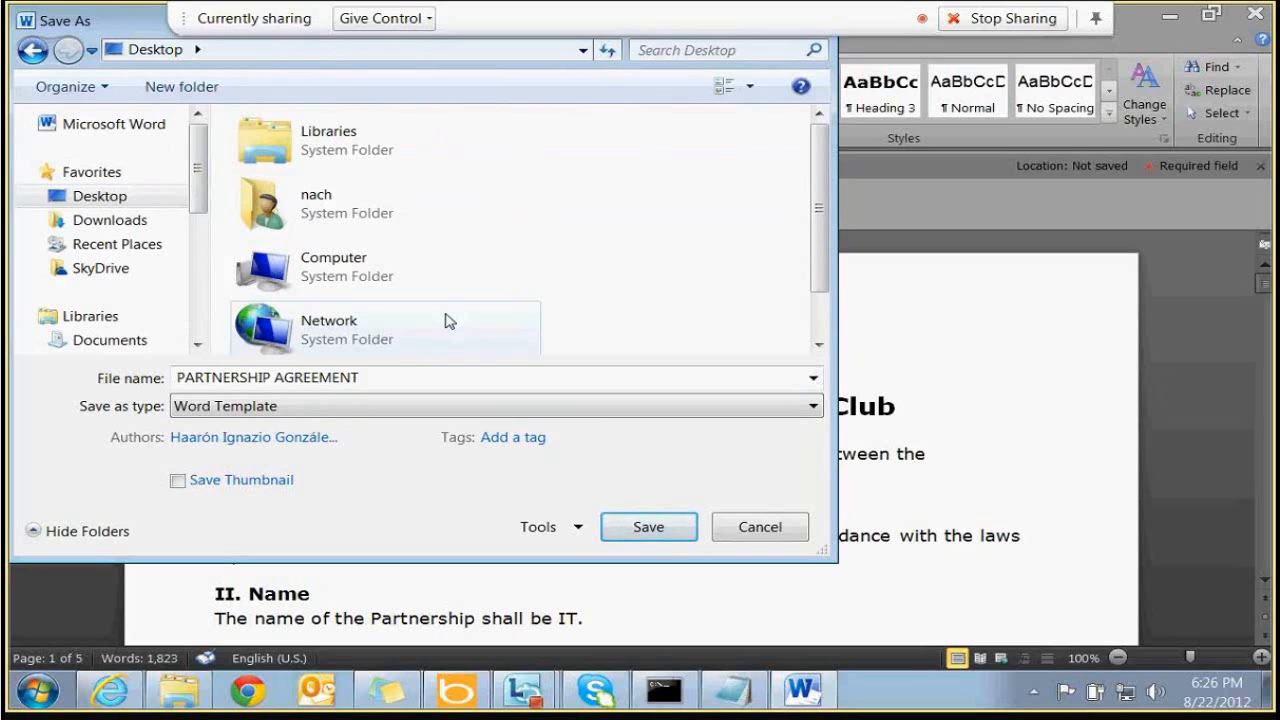
click(248, 406)
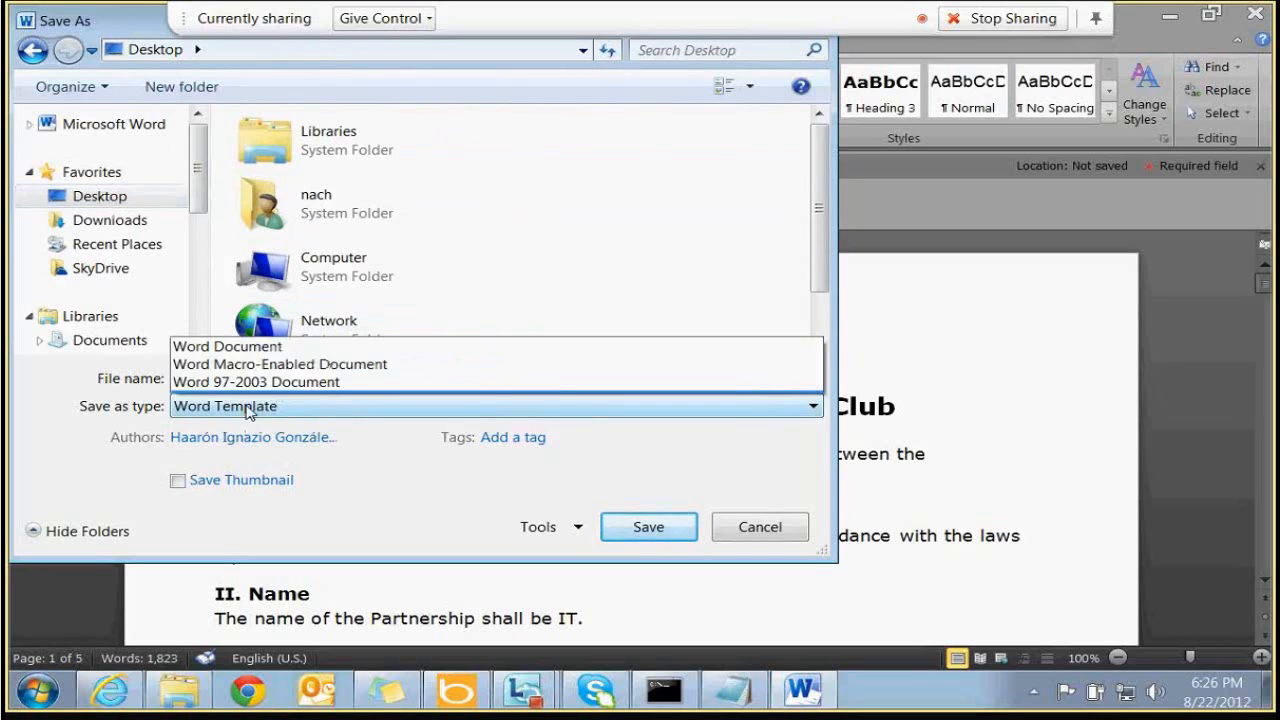
click(248, 406)
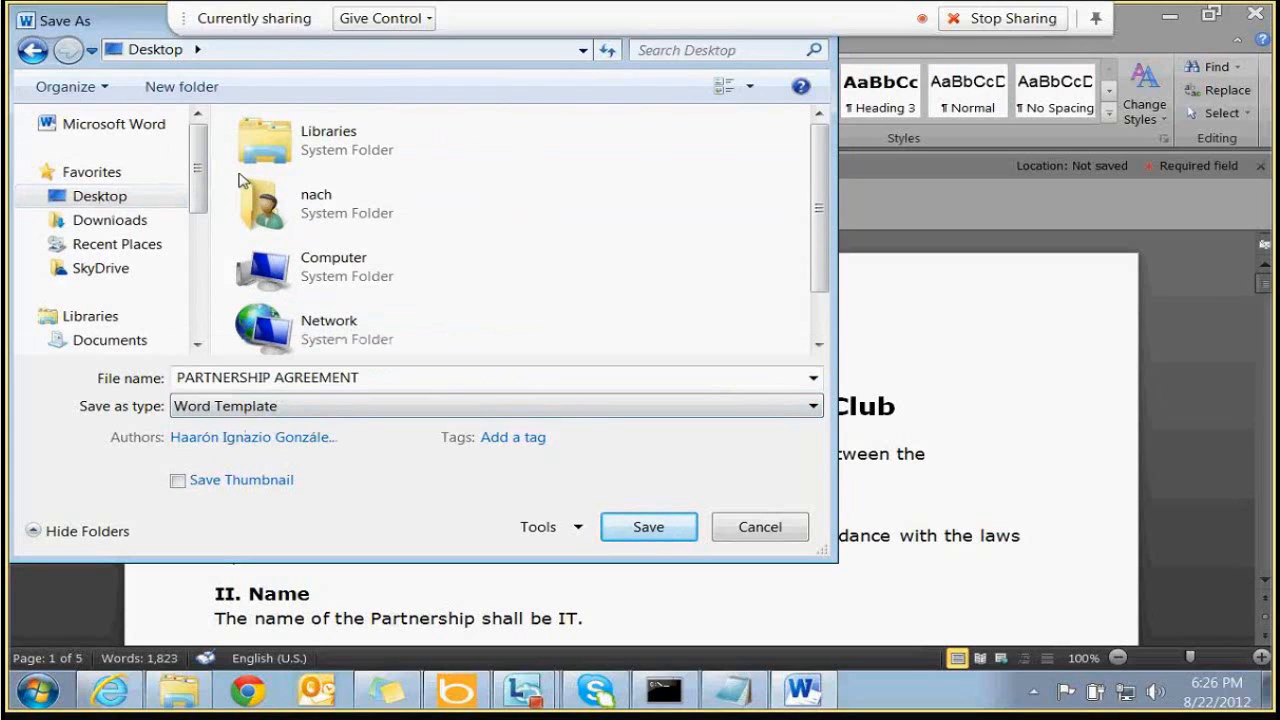
click(645, 530)
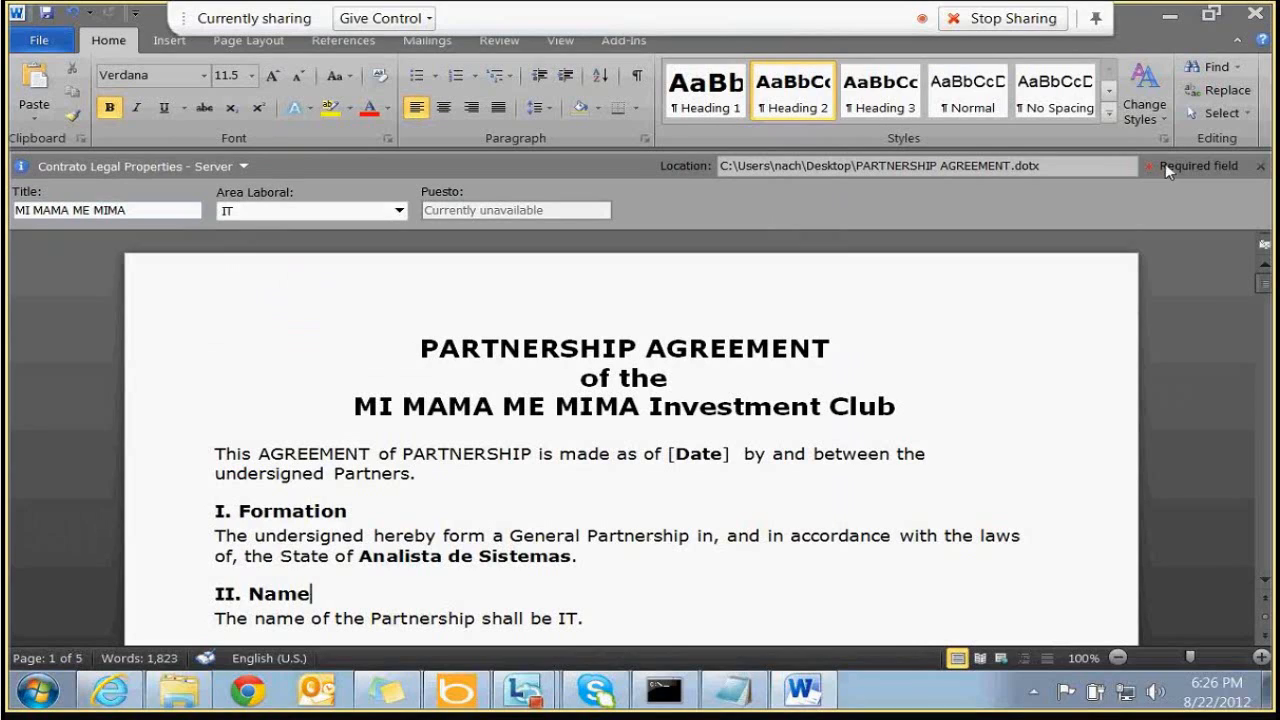
click(1248, 20)
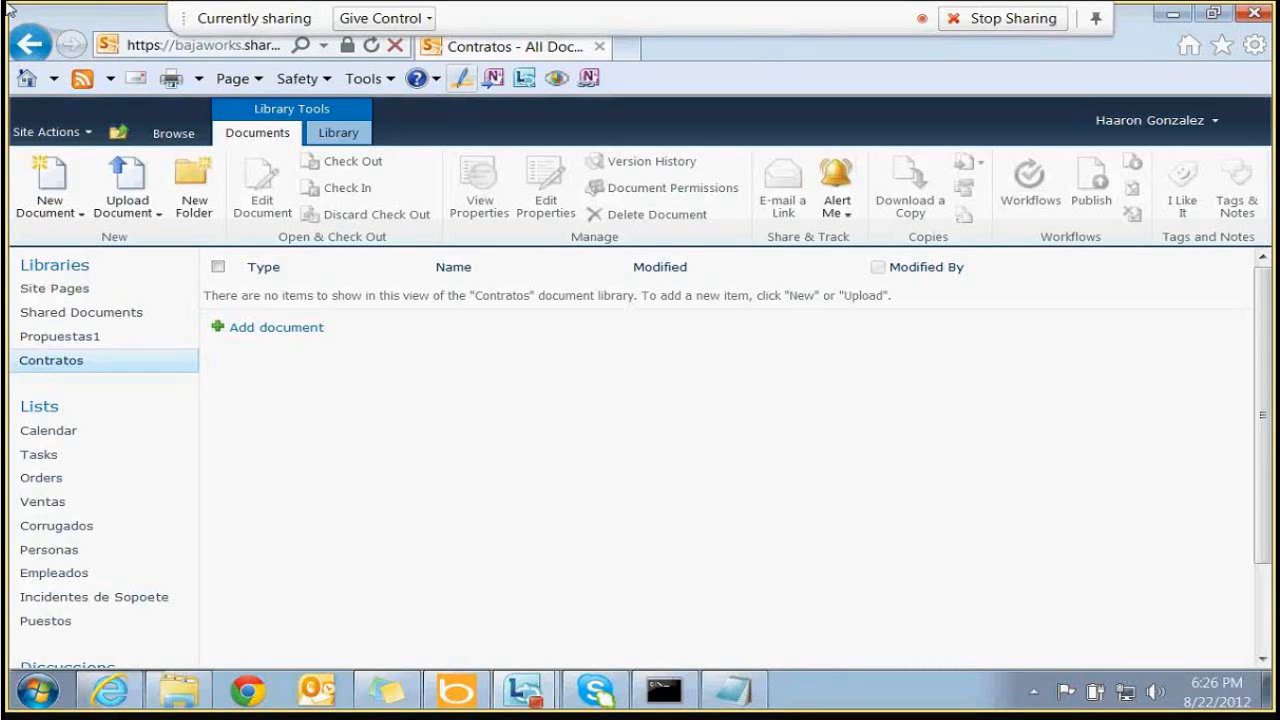
Go through Site Settings to Site content types and open Contrato Legal
click(35, 132)
click(135, 590)
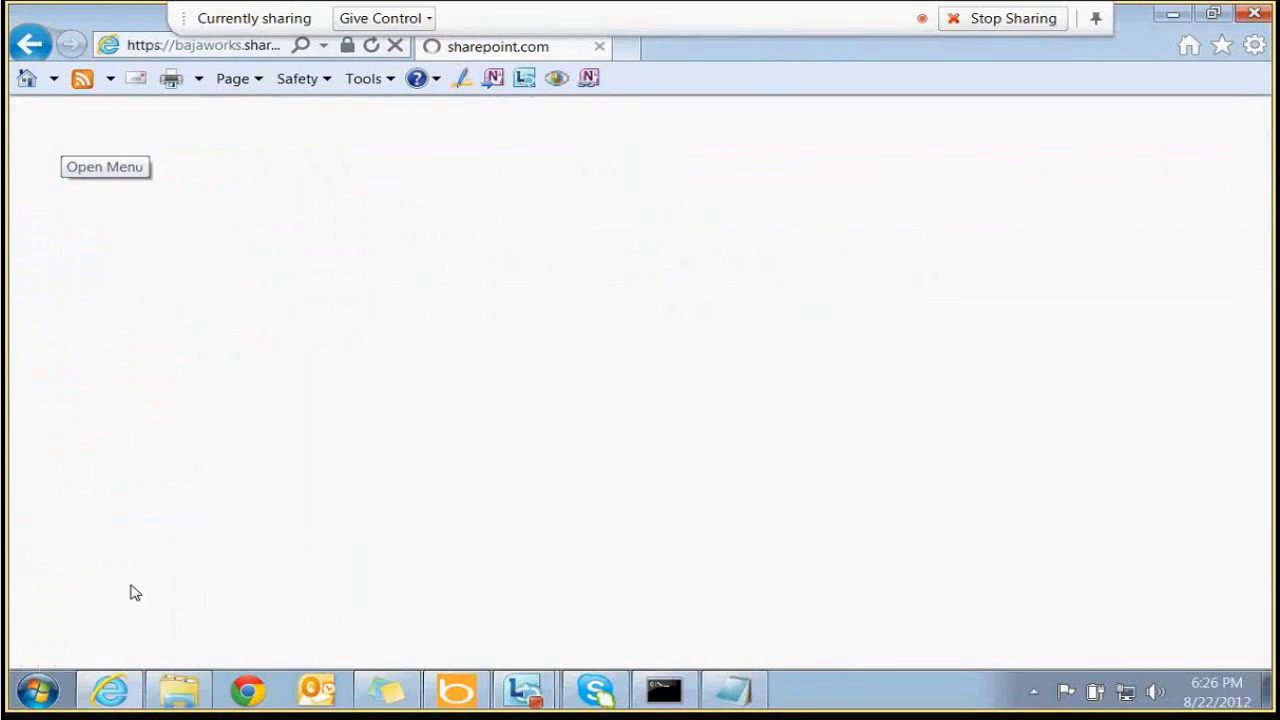
click(64, 133)
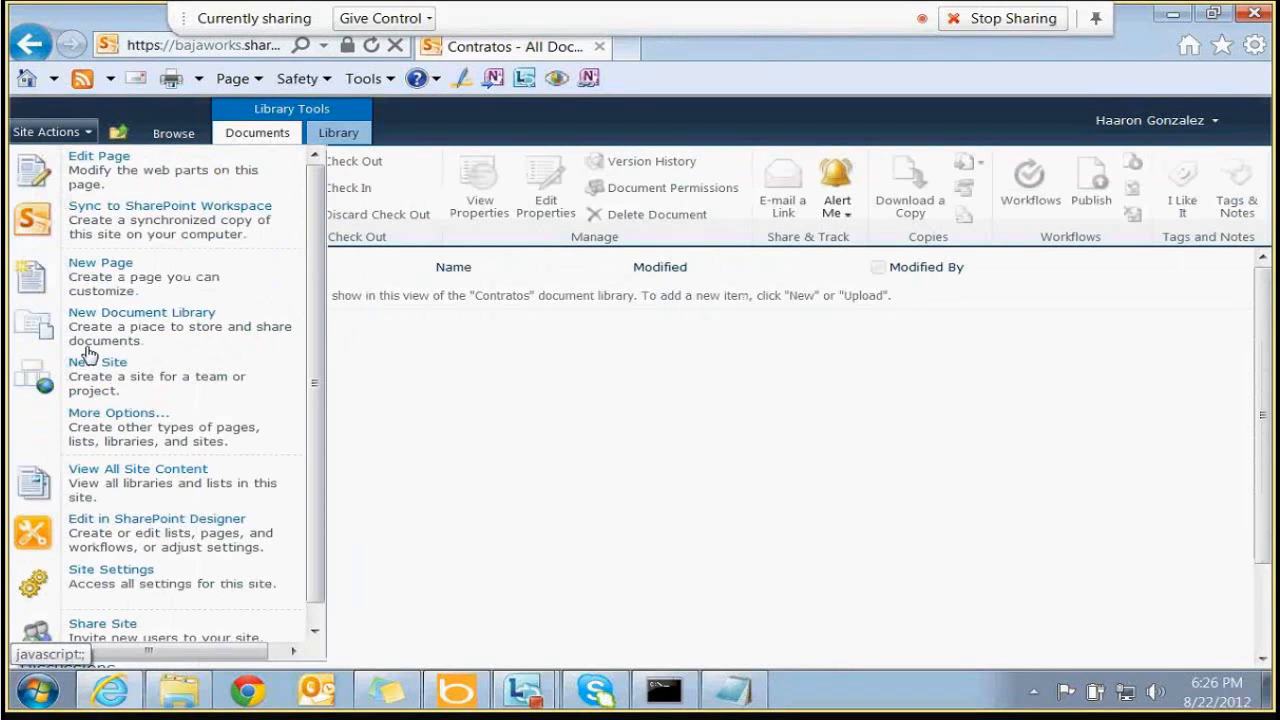
click(150, 578)
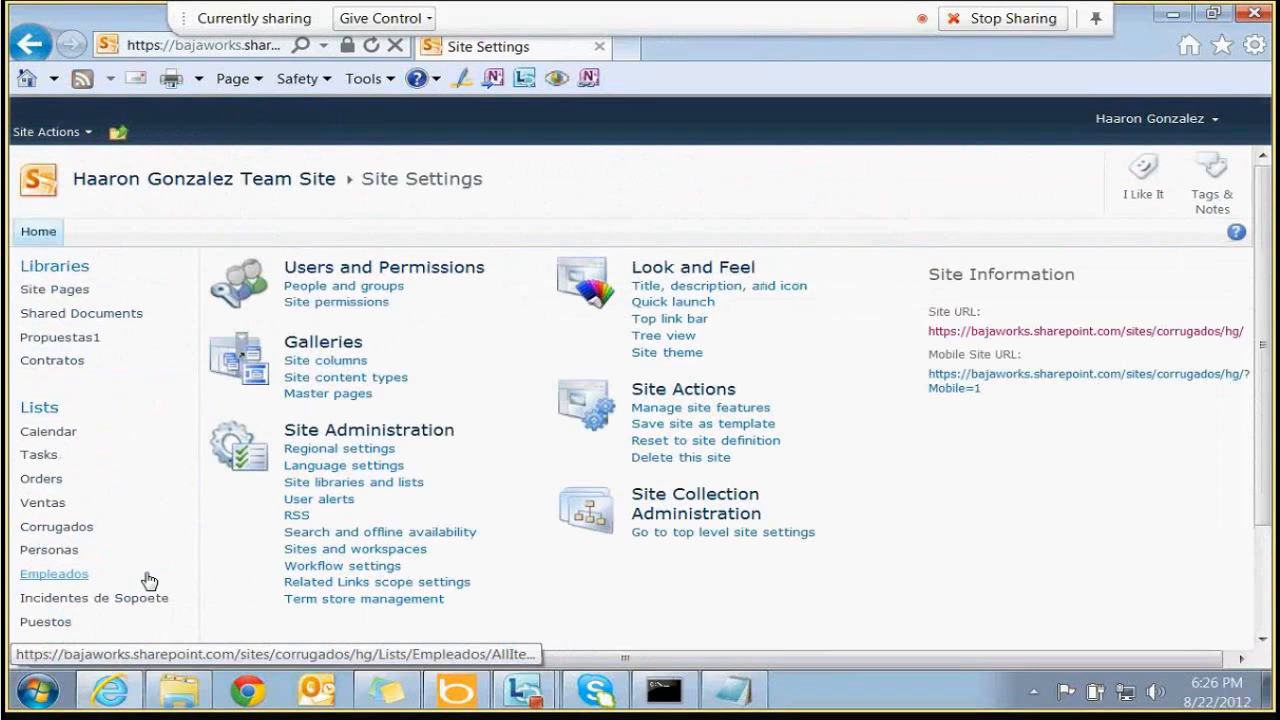
click(334, 378)
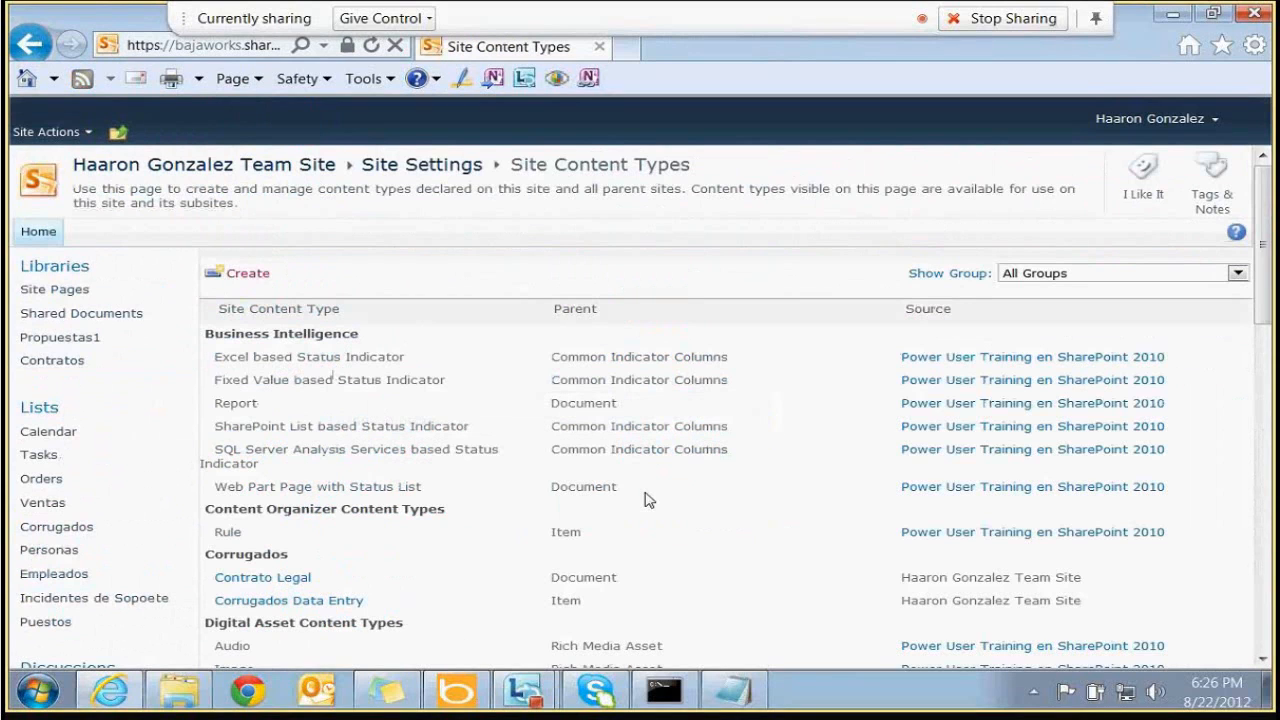
click(299, 586)
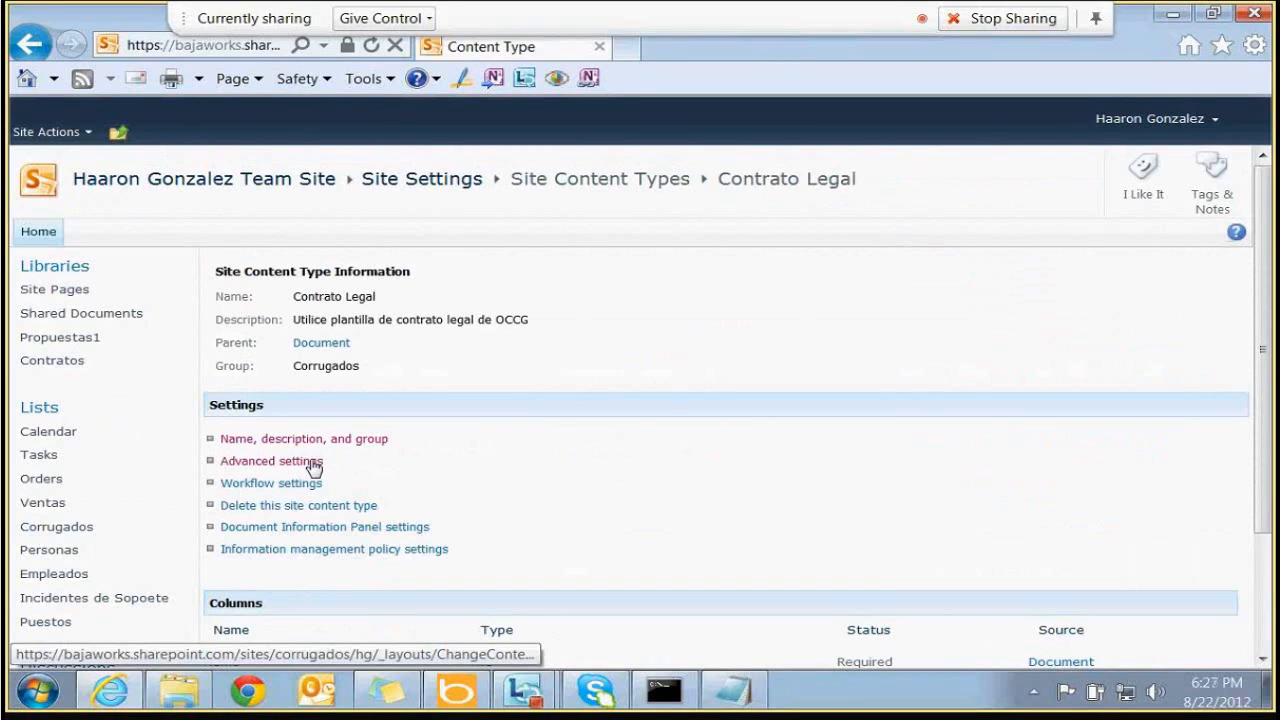
In Advanced settings, upload the Desktop PARTNERSHIP AGREEMENT template as Contrato Legal's document template
click(314, 464)
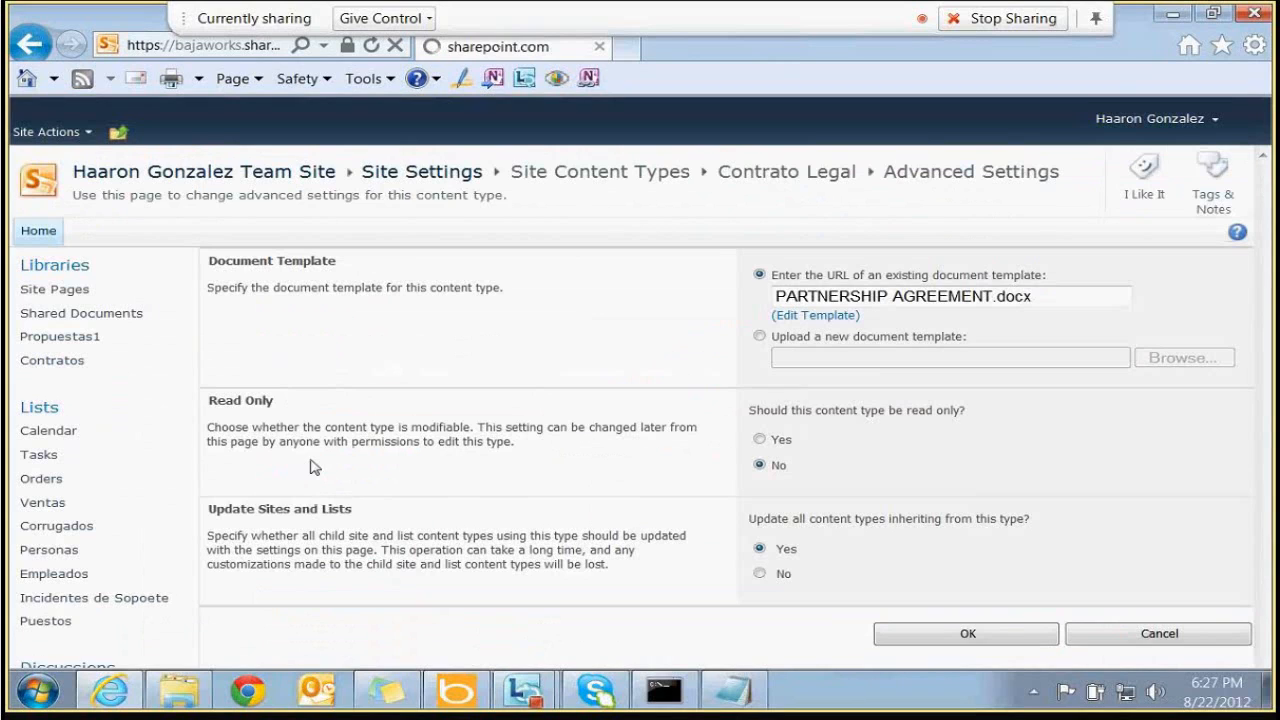
click(1140, 360)
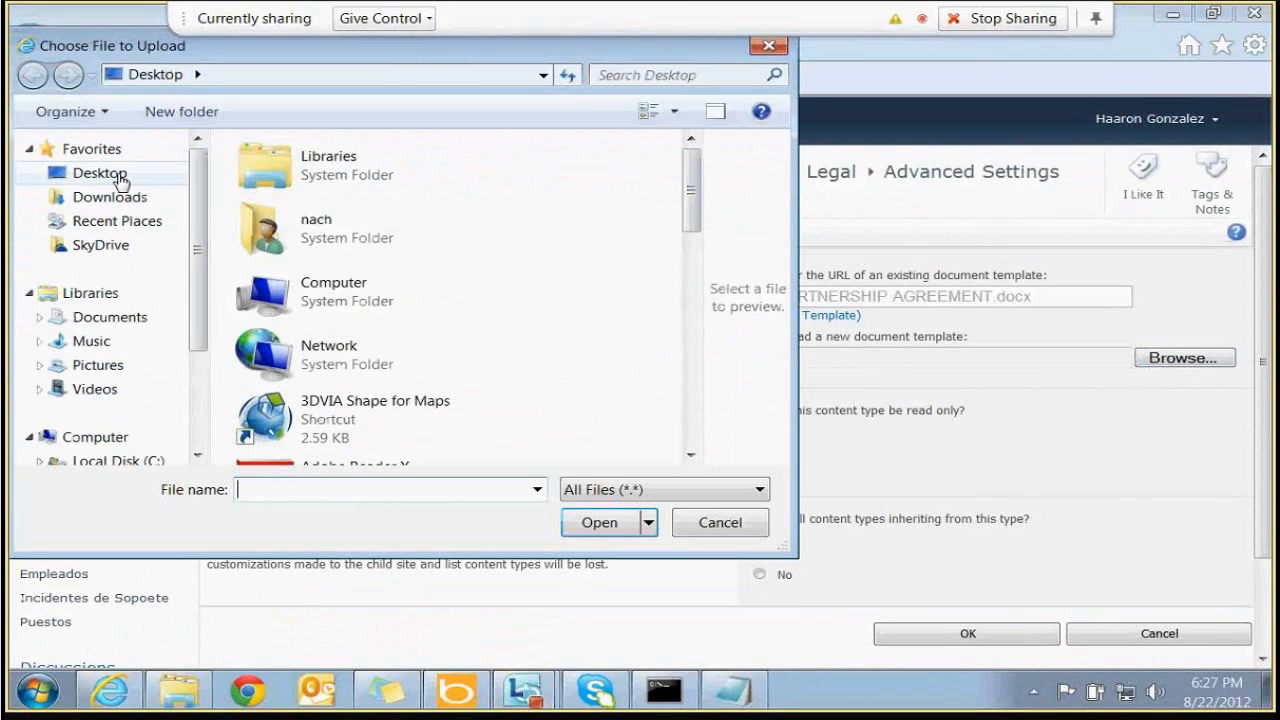
click(119, 177)
drag(687, 163, 688, 397)
click(500, 385)
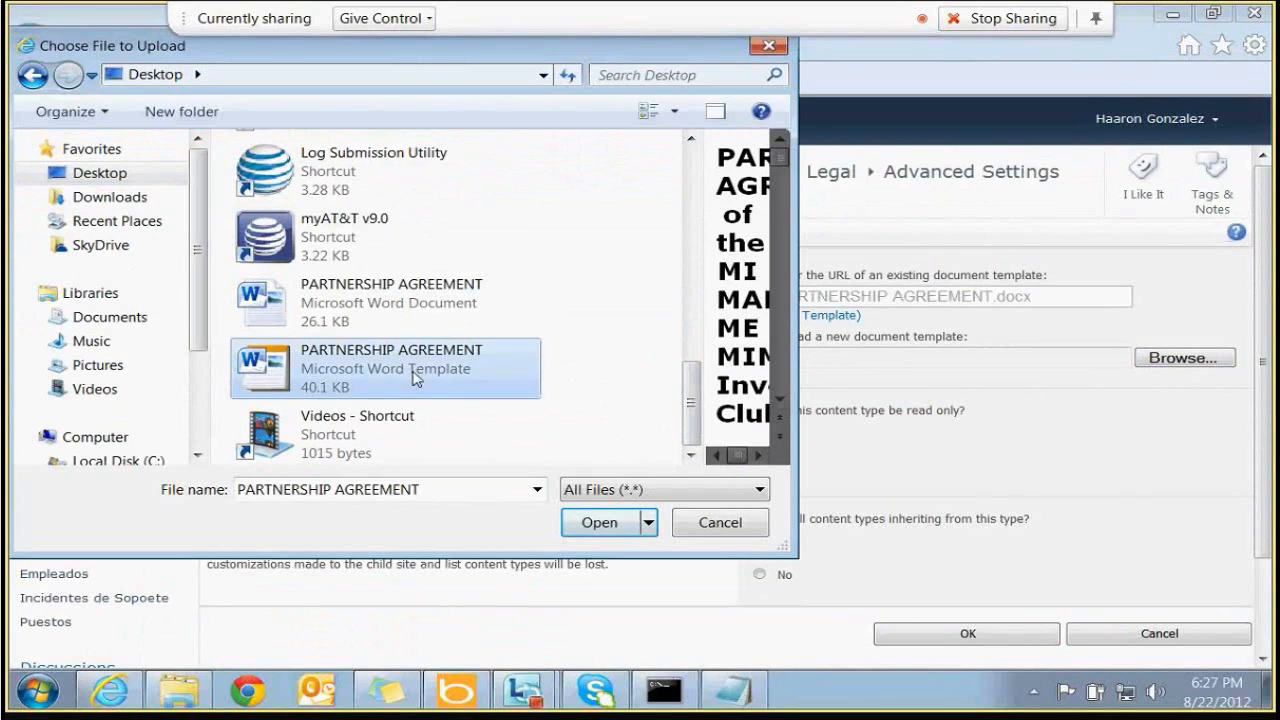
click(600, 522)
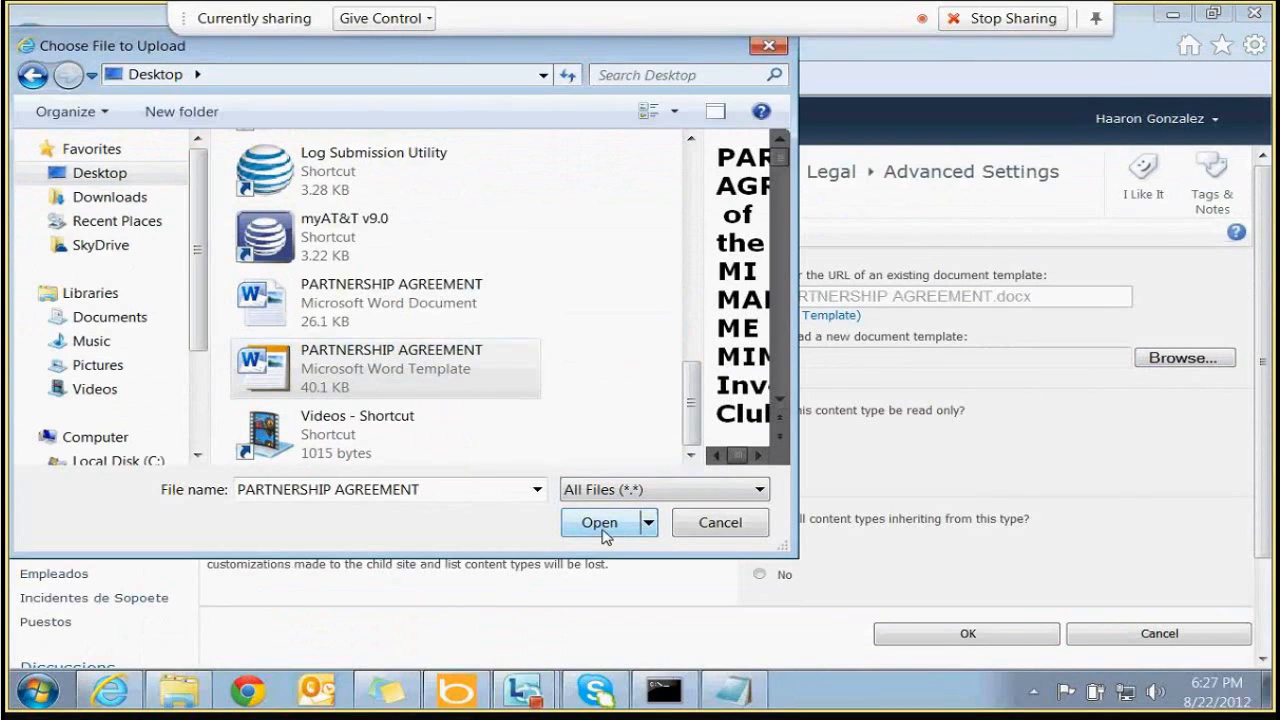
click(603, 527)
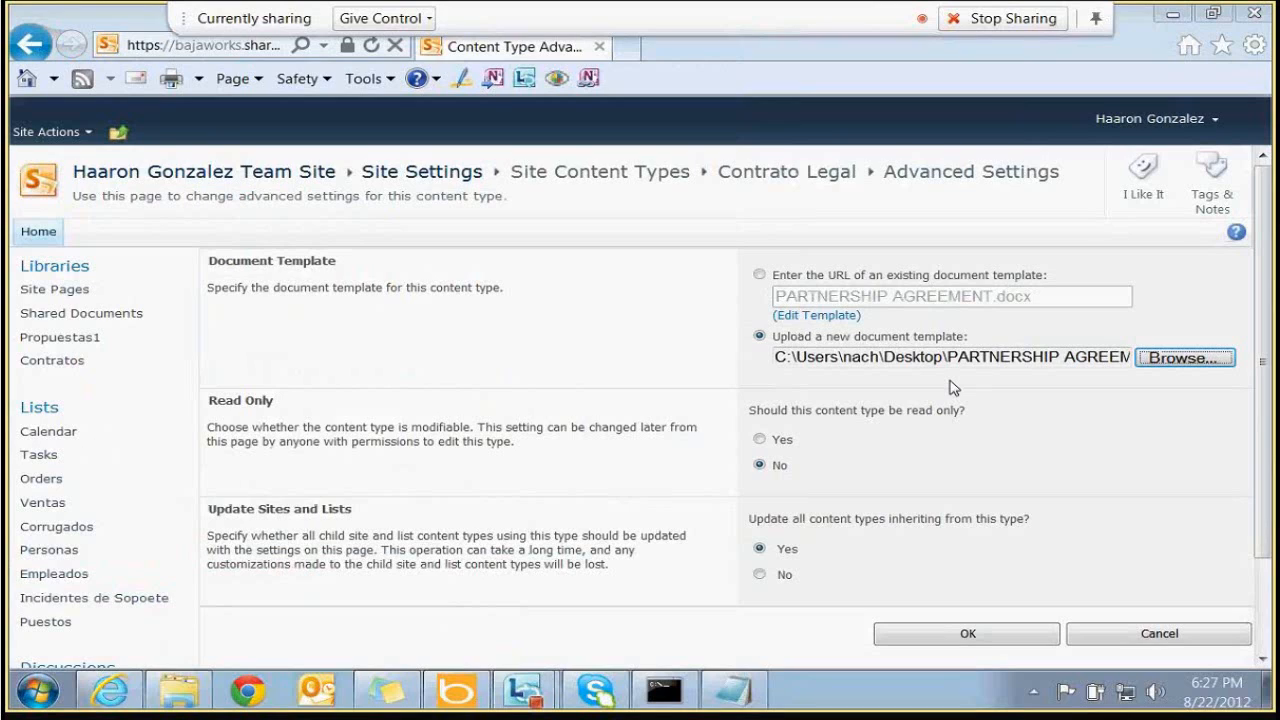
click(945, 648)
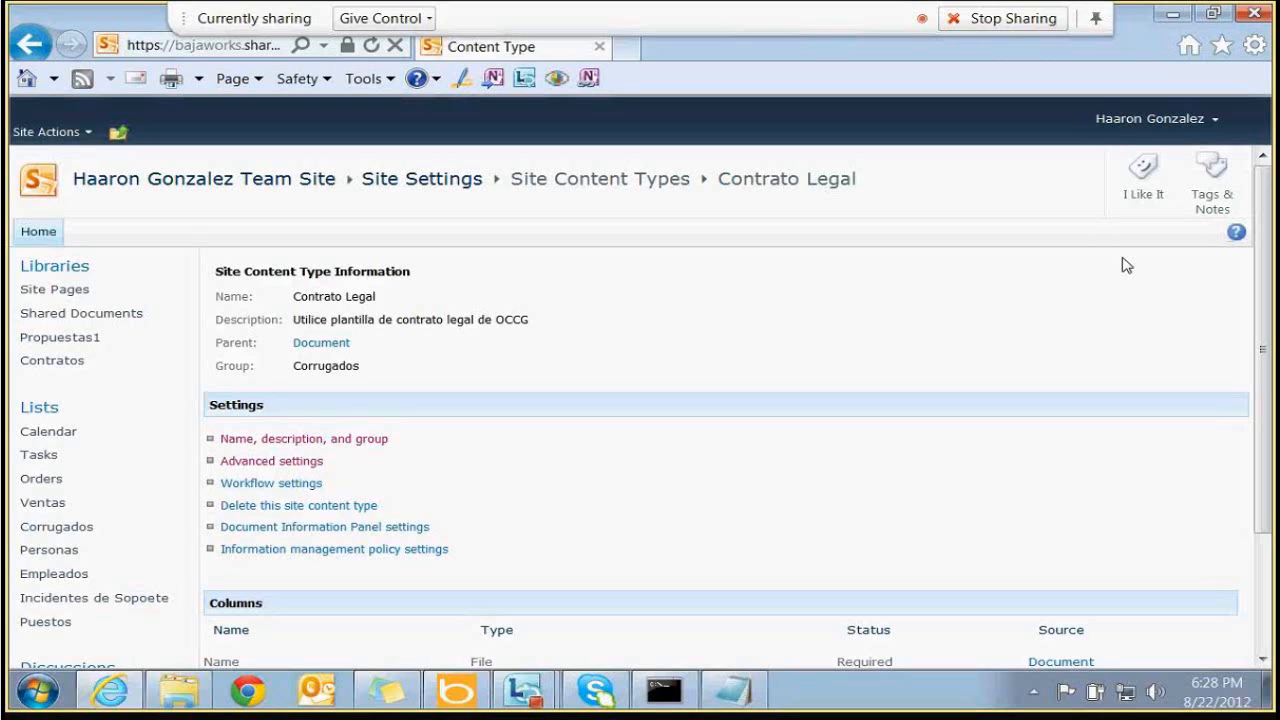
Start adding a workflow to Contrato Legal using the Approval - SharePoint 2010 template
drag(290, 298, 437, 297)
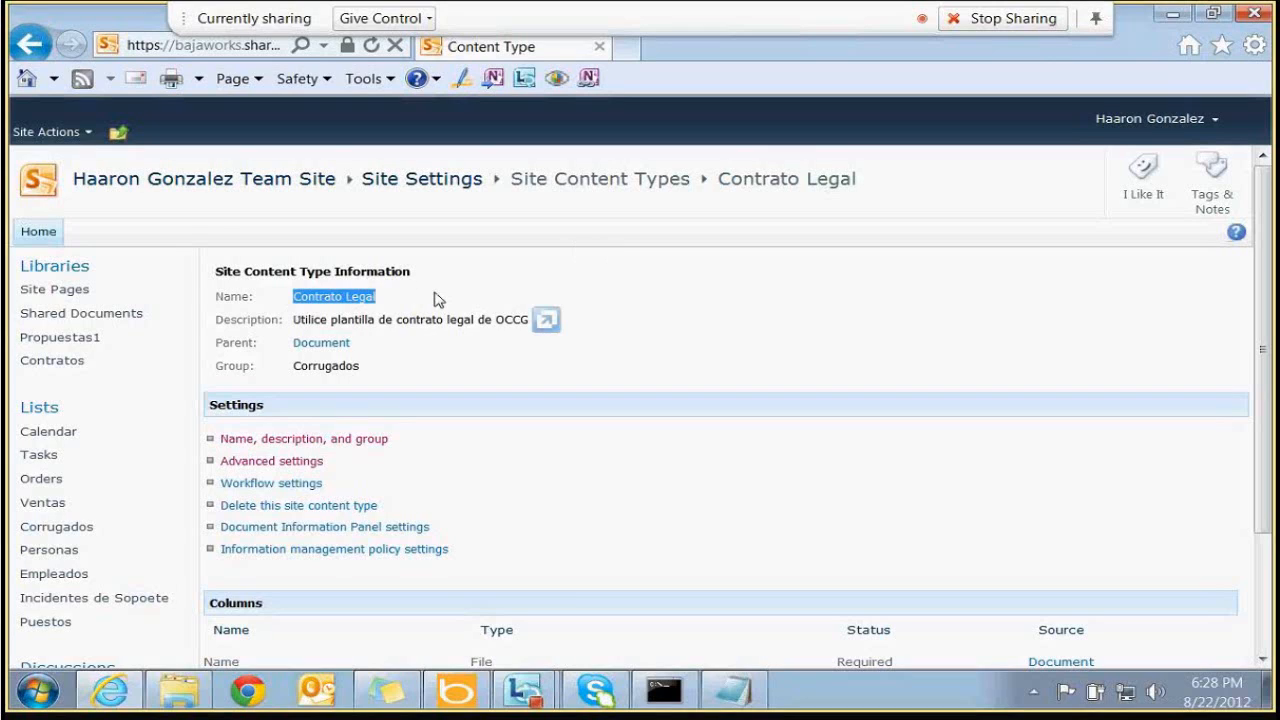
click(344, 372)
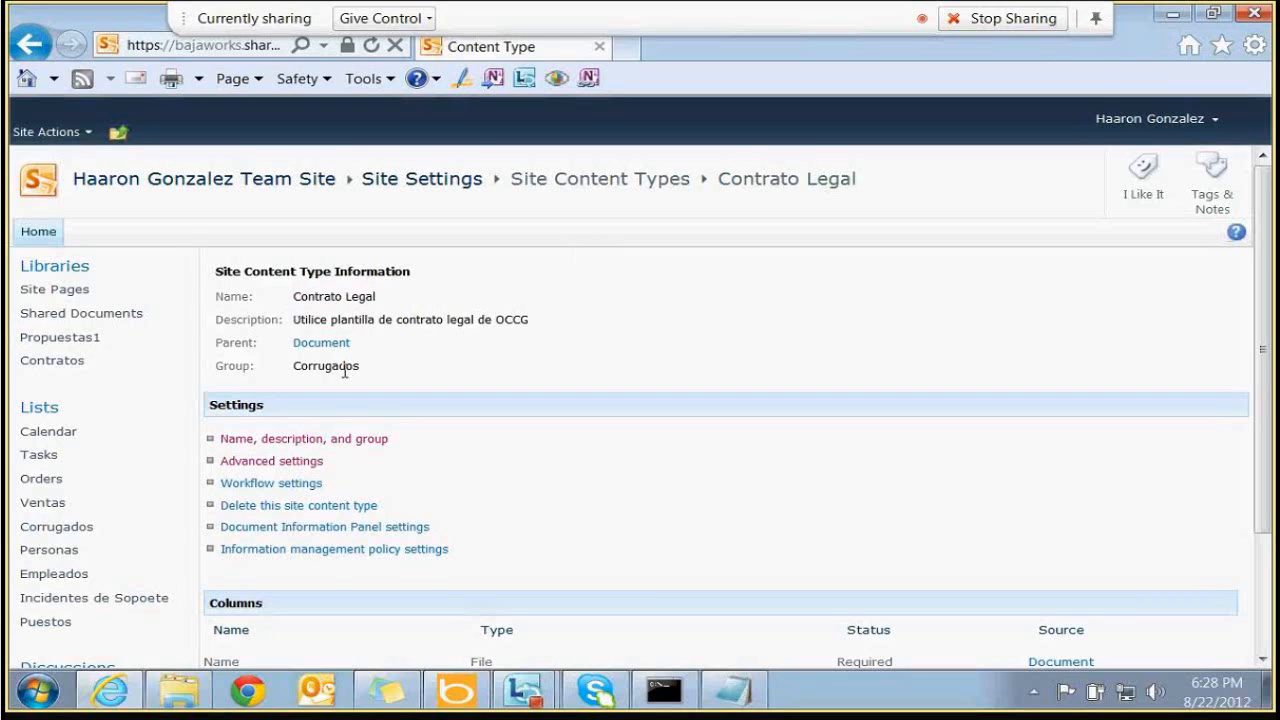
click(301, 485)
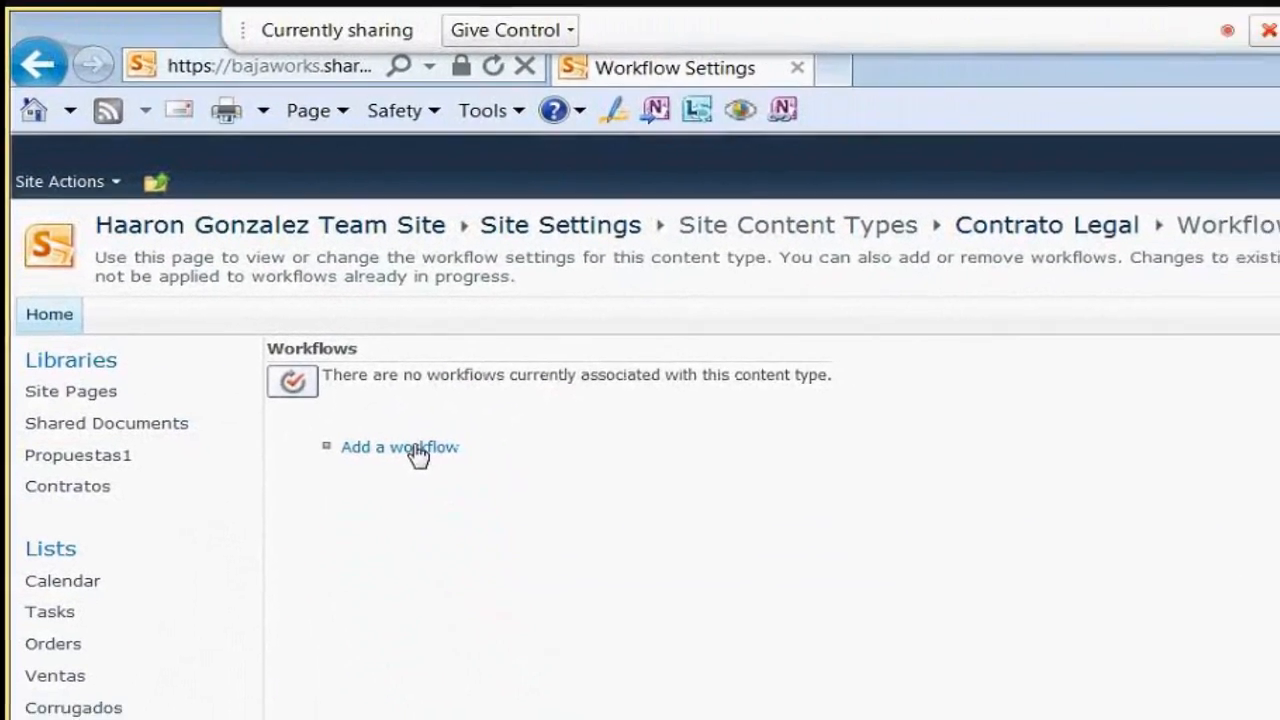
click(418, 452)
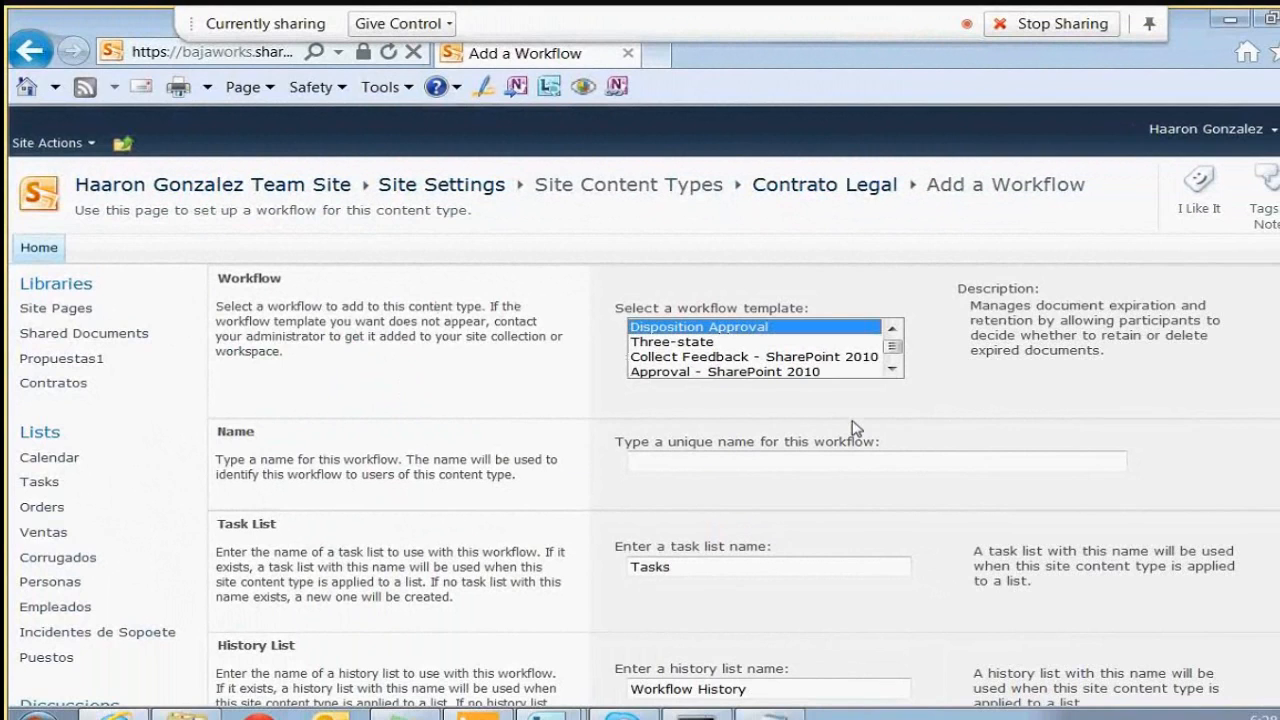
click(890, 369)
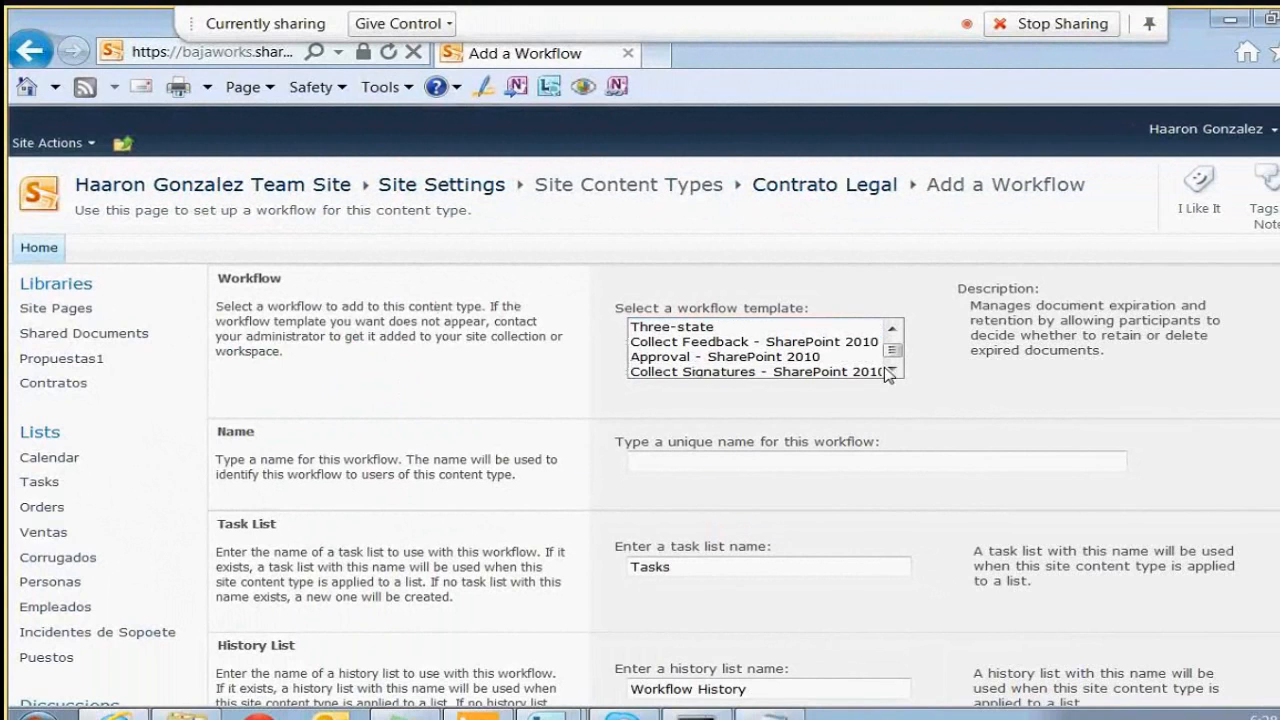
click(860, 357)
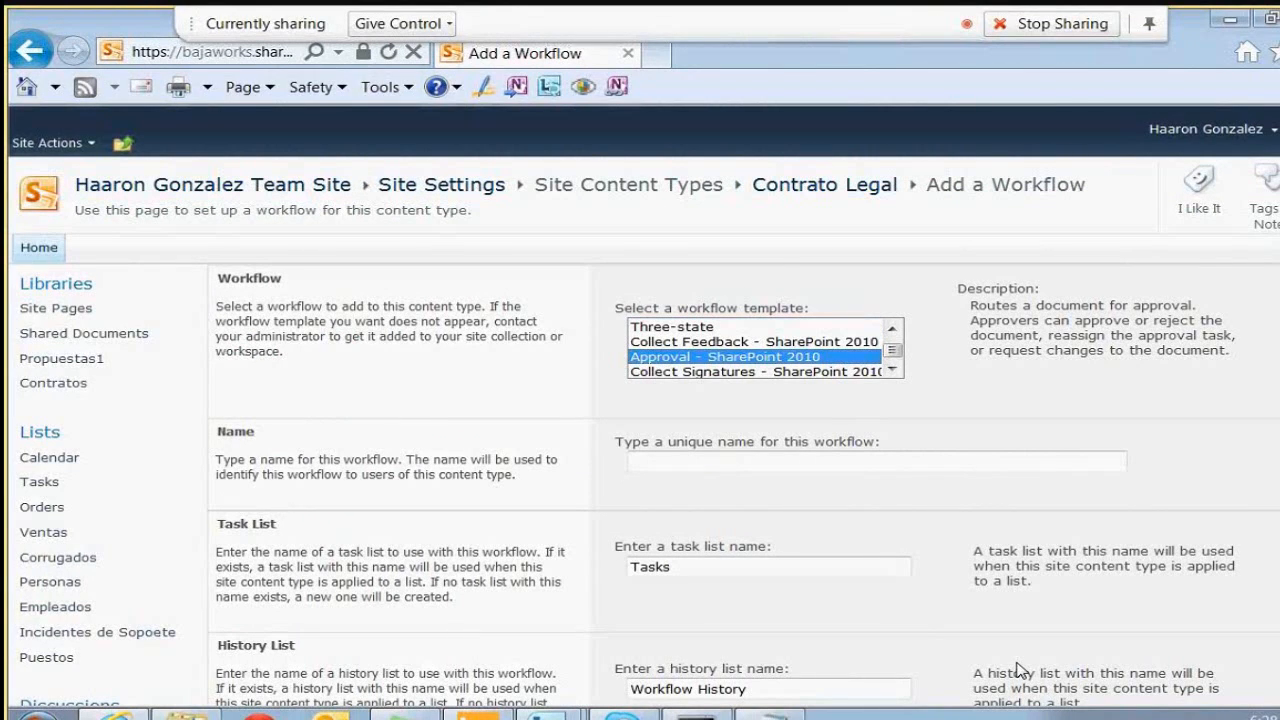
Name it 'Aprobacion de Contrato Marco Legal 3884SSDJ', keep the Tasks and History lists, and continue
click(749, 462)
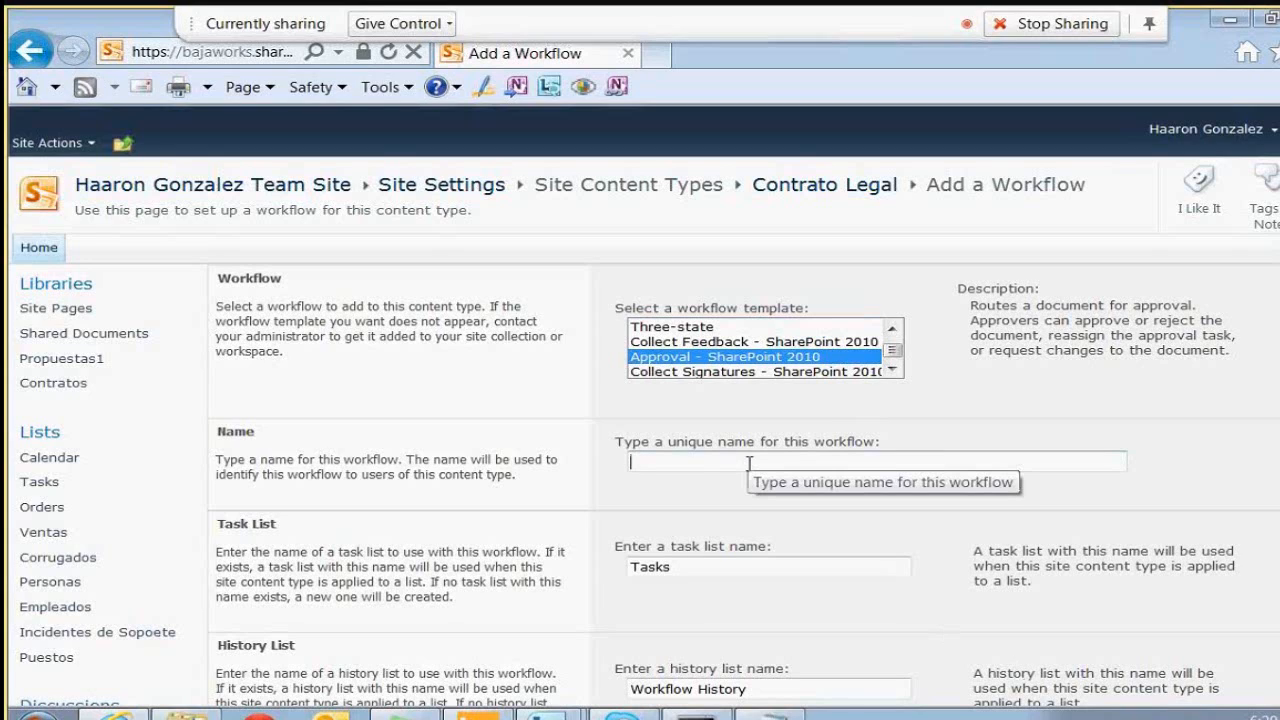
text(aPROBACIO)
key(ctrl+a)
text(Apr)
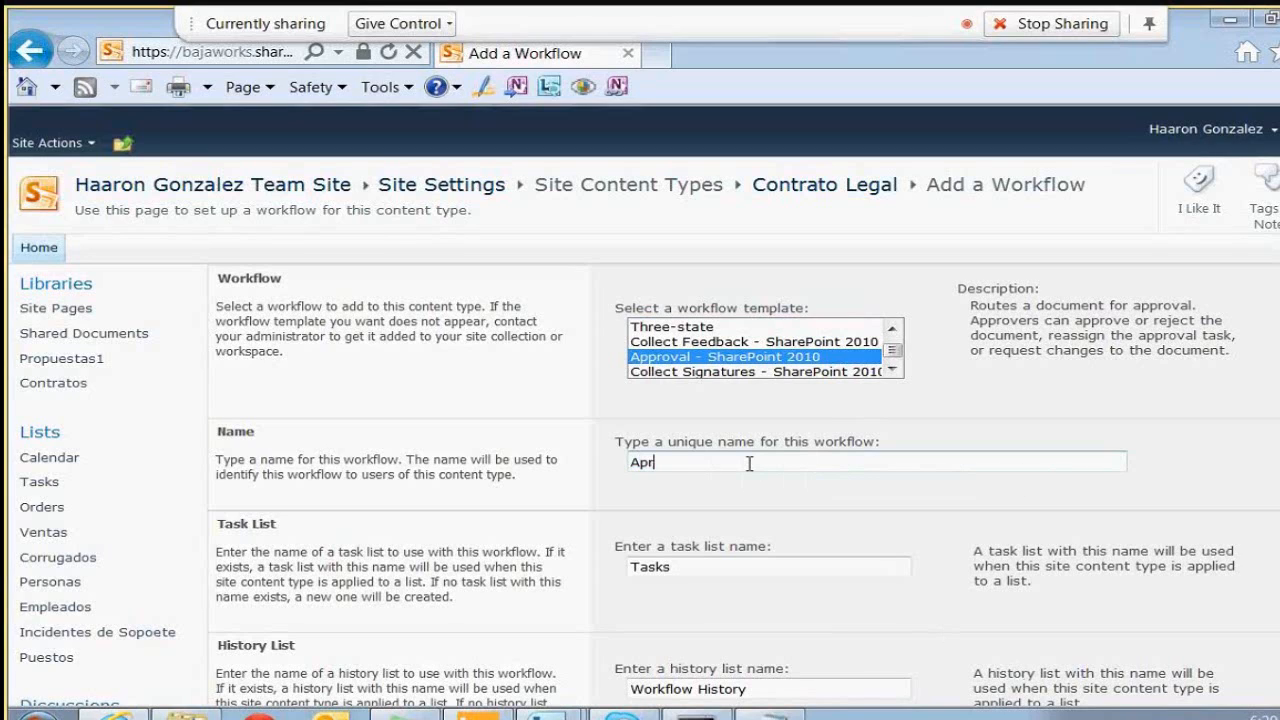
text(obacion de Contrato Marco)
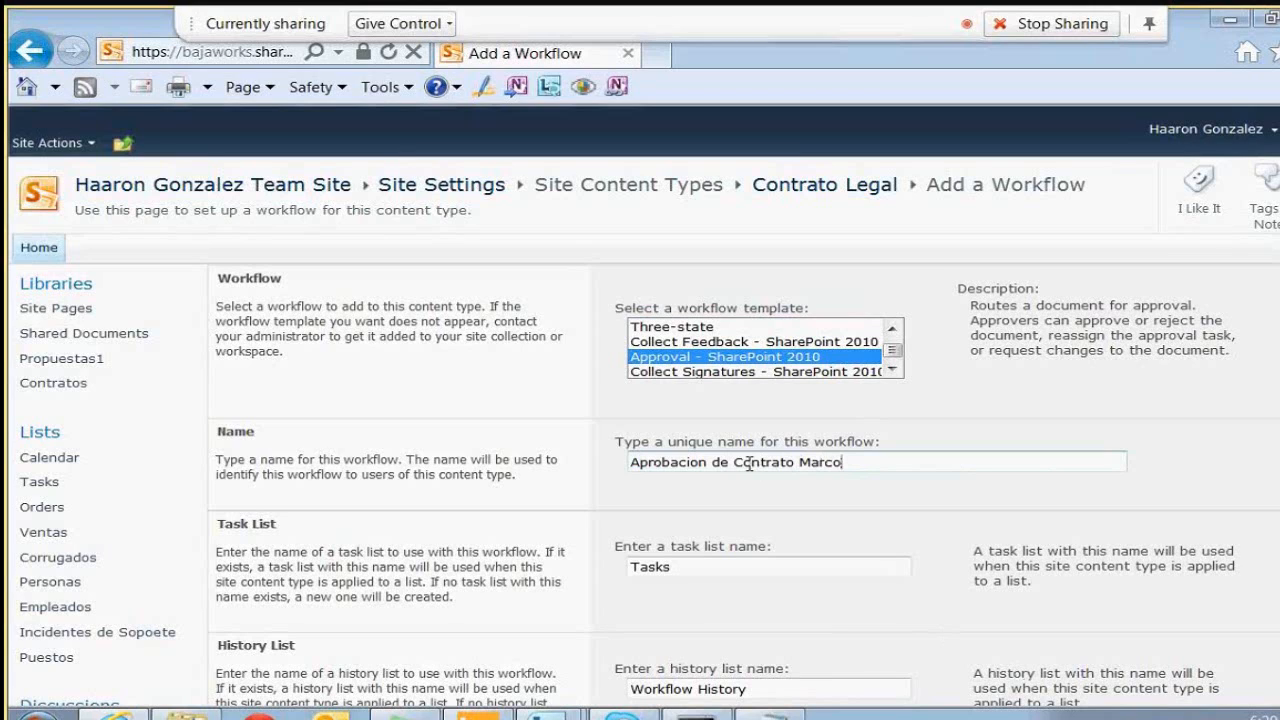
text( Legal IIWHBSAK)
key(BackSpace)
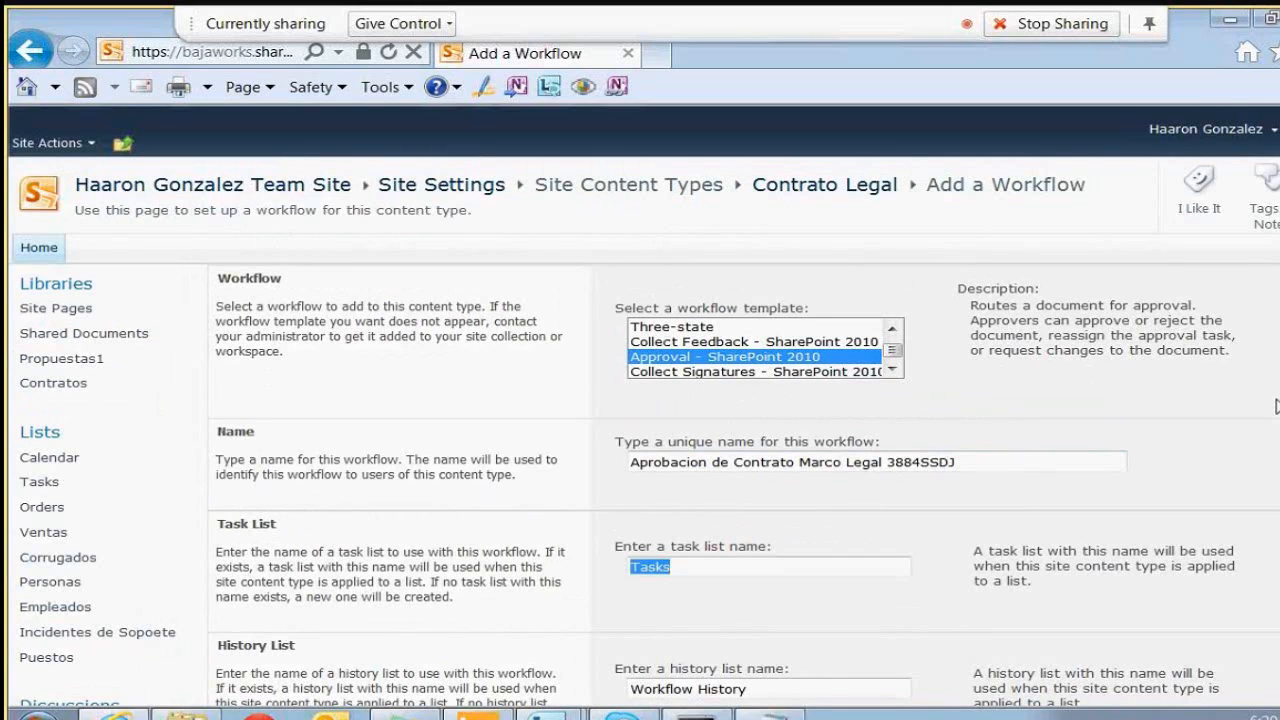
scroll(919, 413, down, 1)
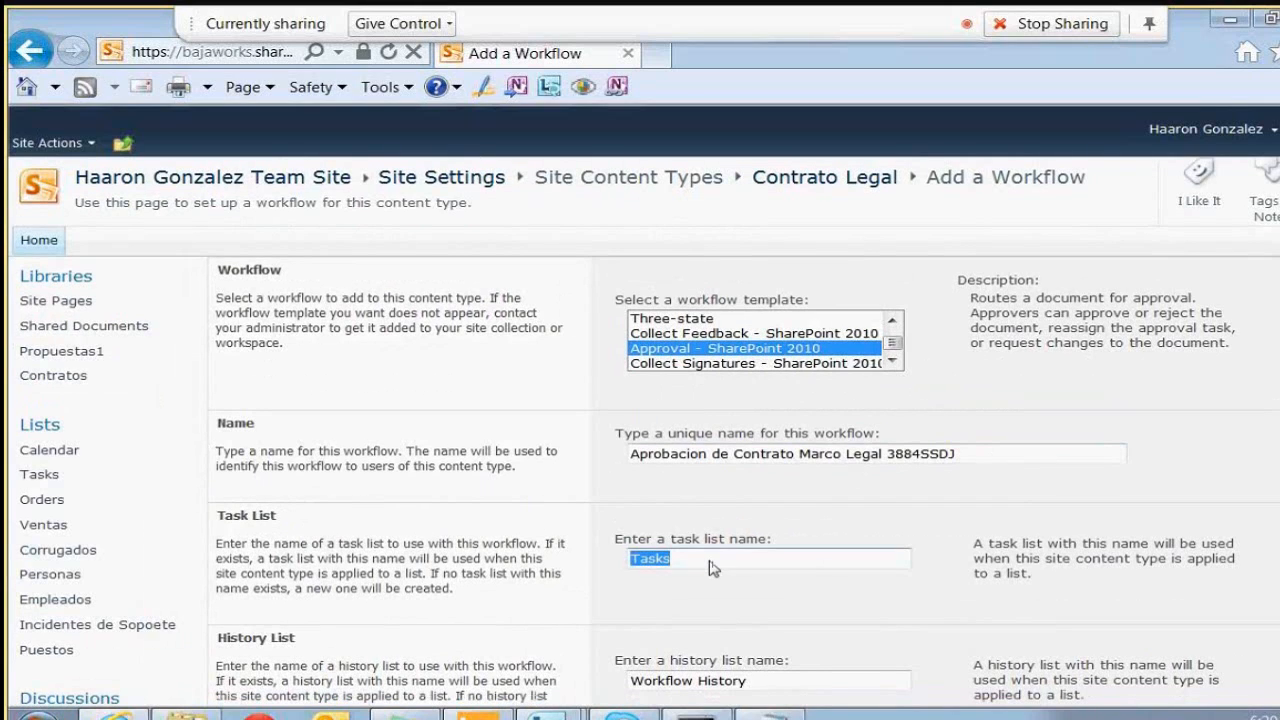
click(678, 553)
double_click(678, 553)
scroll(640, 420, down, 4)
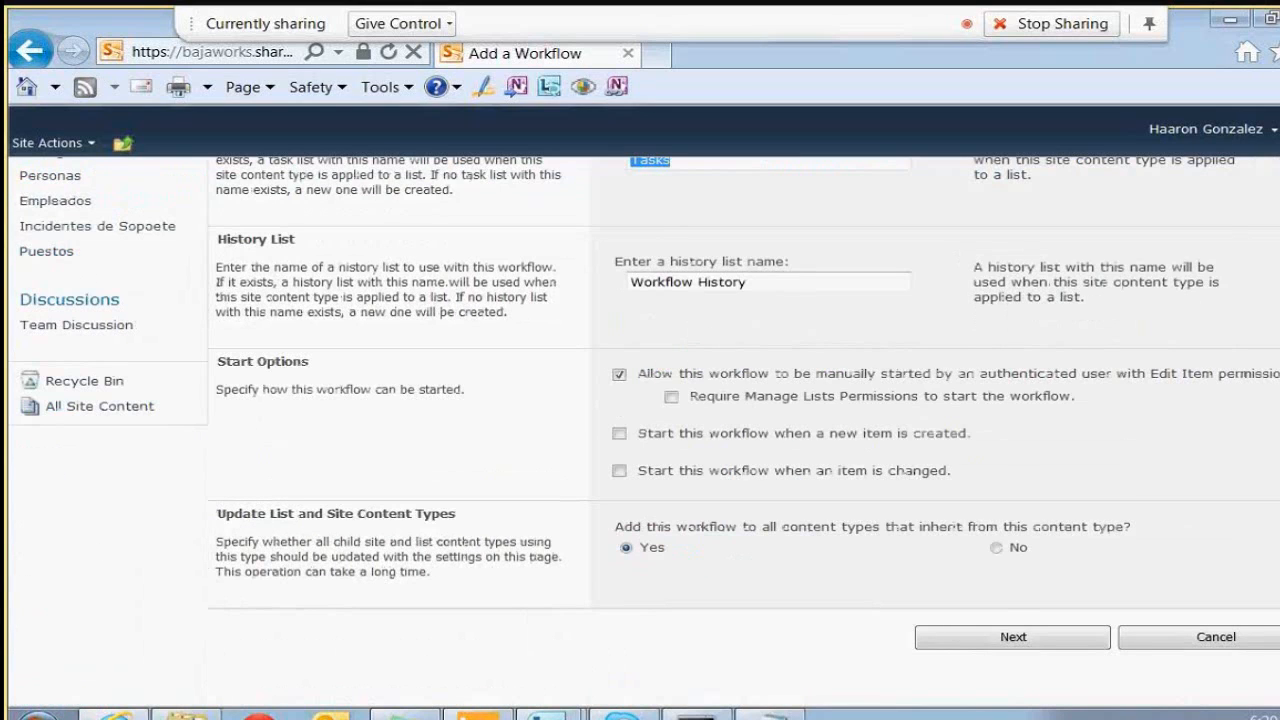
scroll(640, 420, up, 1)
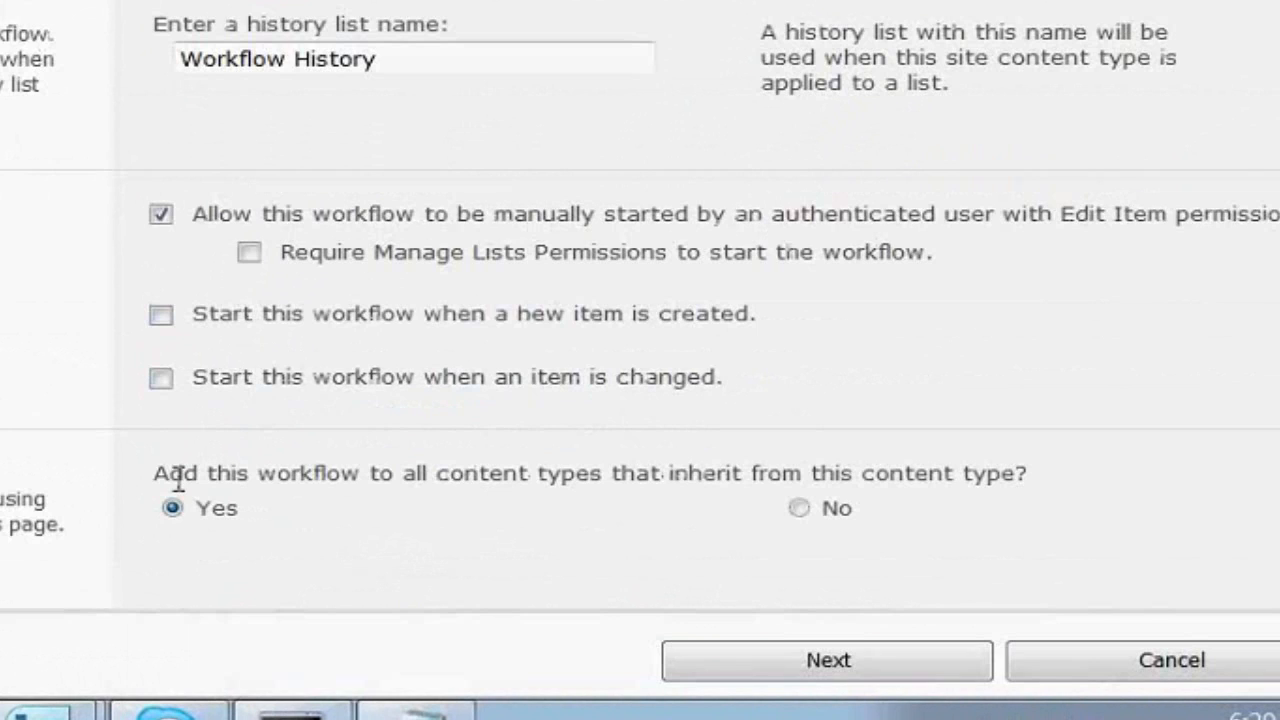
drag(177, 481, 682, 484)
click(684, 488)
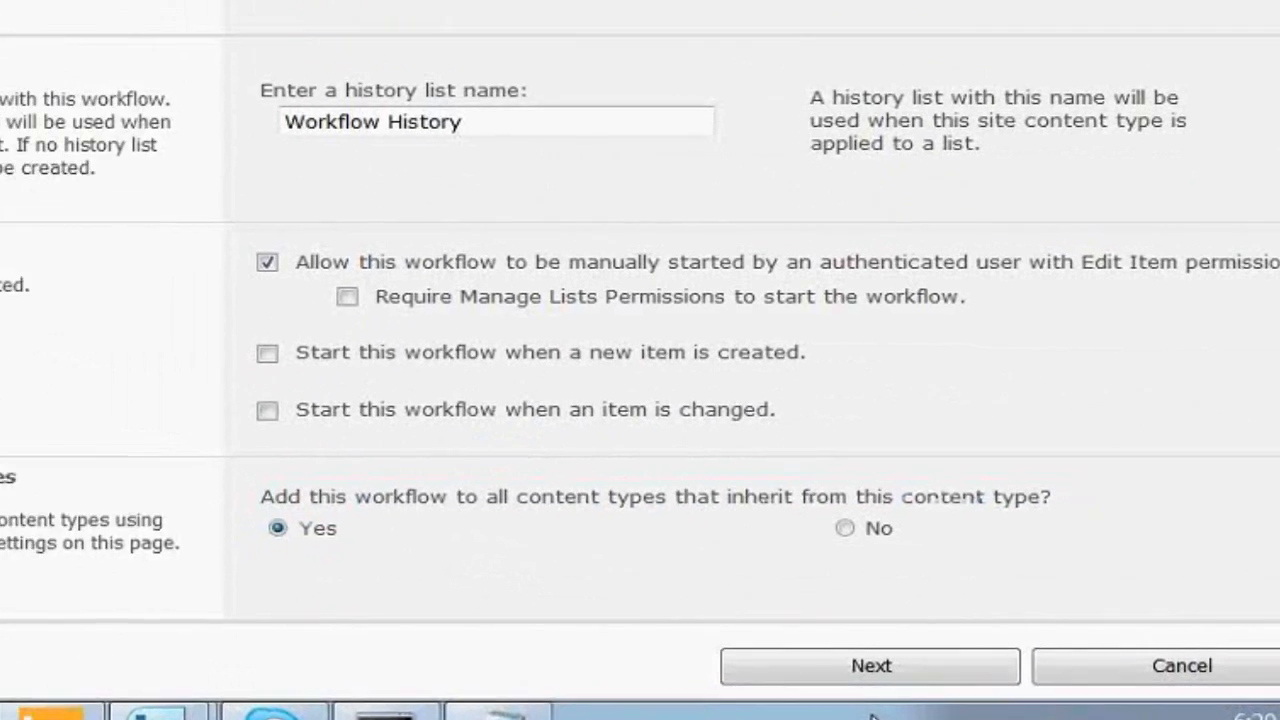
Enter two approvers in Assign To, resolving the second to the tenant account
click(784, 657)
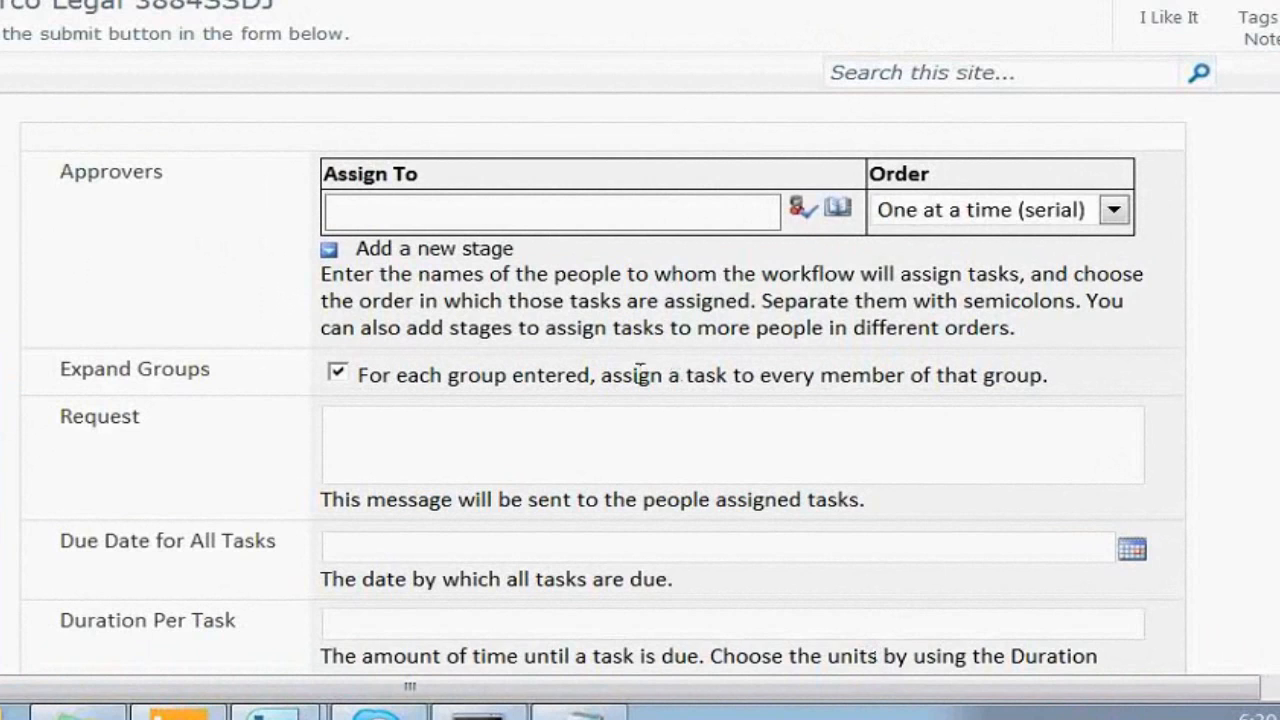
mouse_move(537, 243)
click(568, 209)
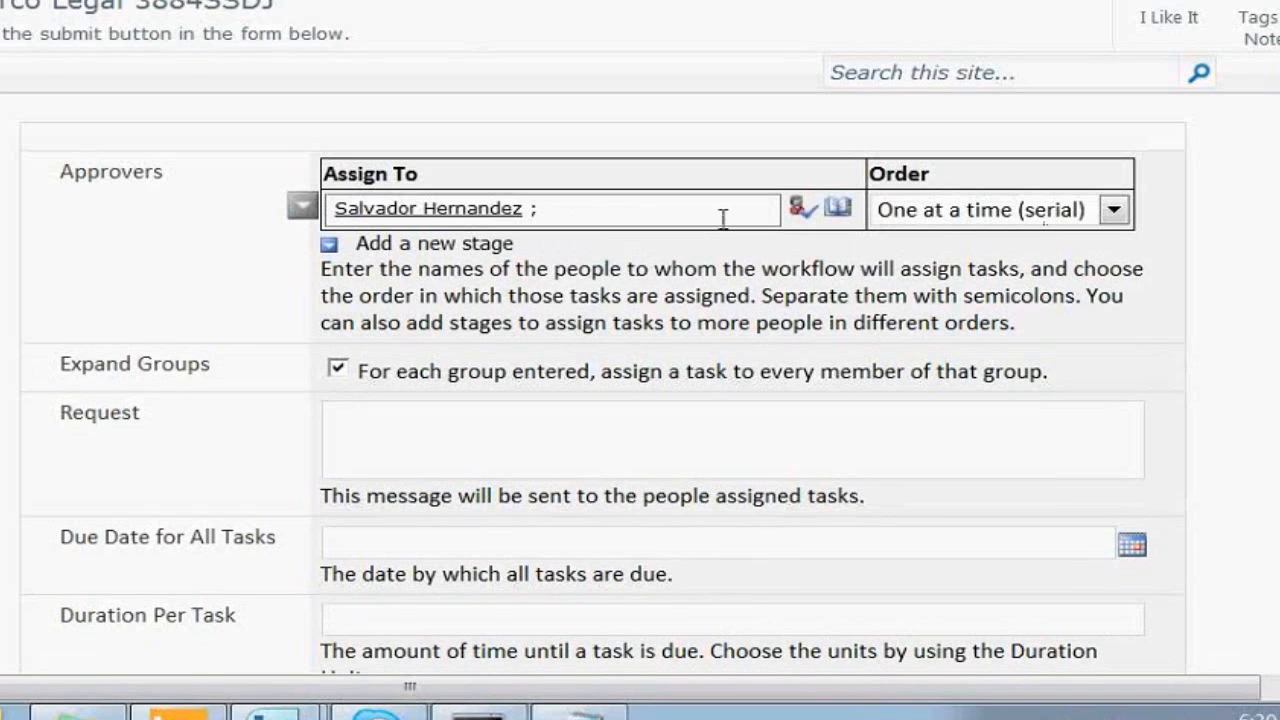
text(baltazar)
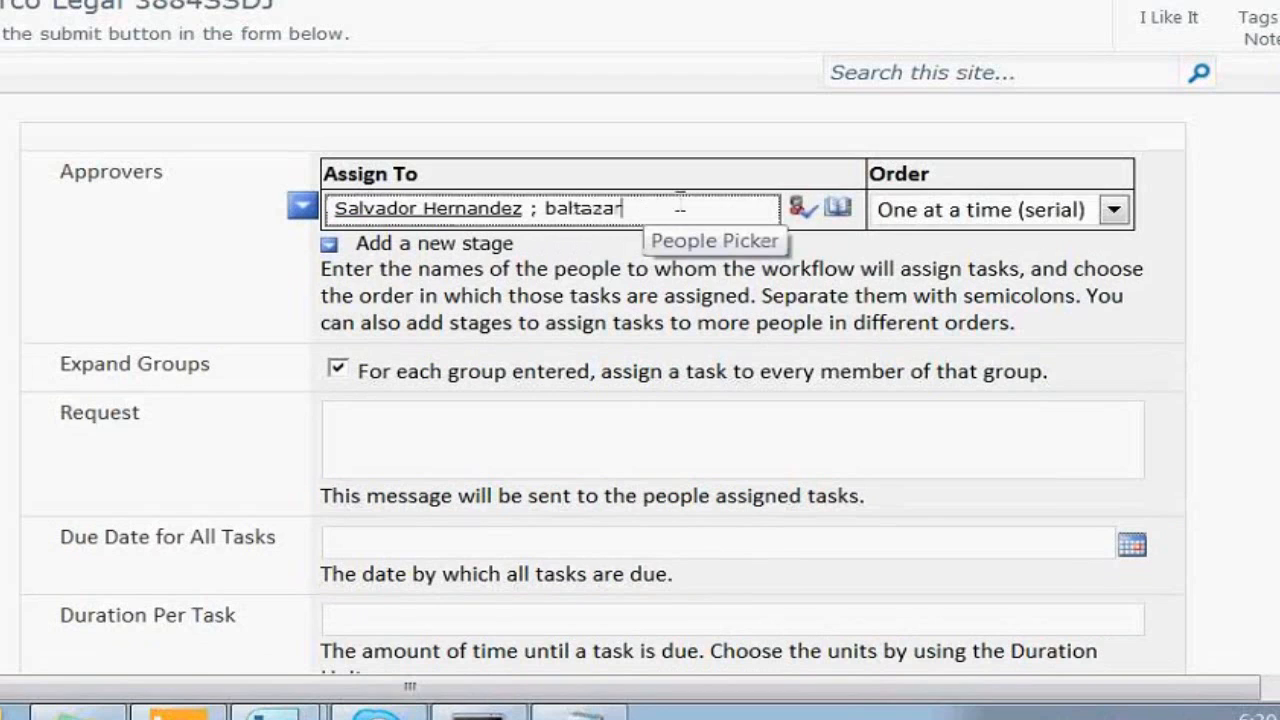
click(800, 207)
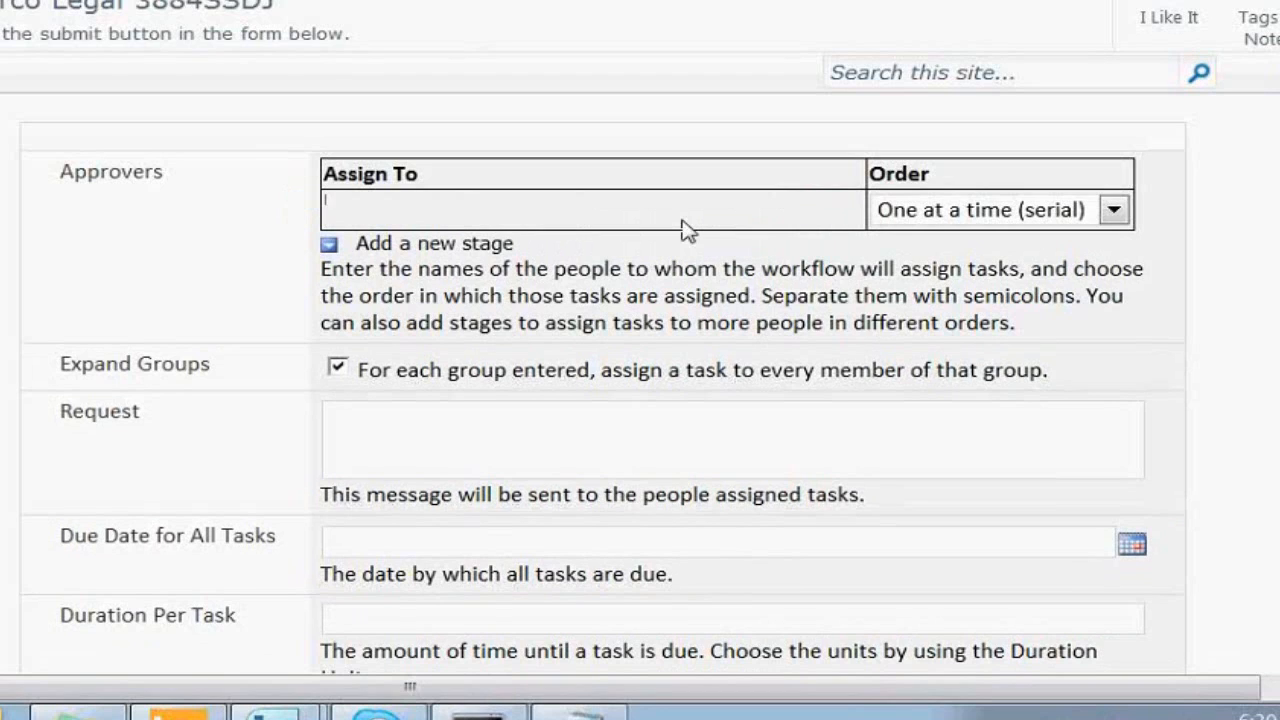
click(583, 206)
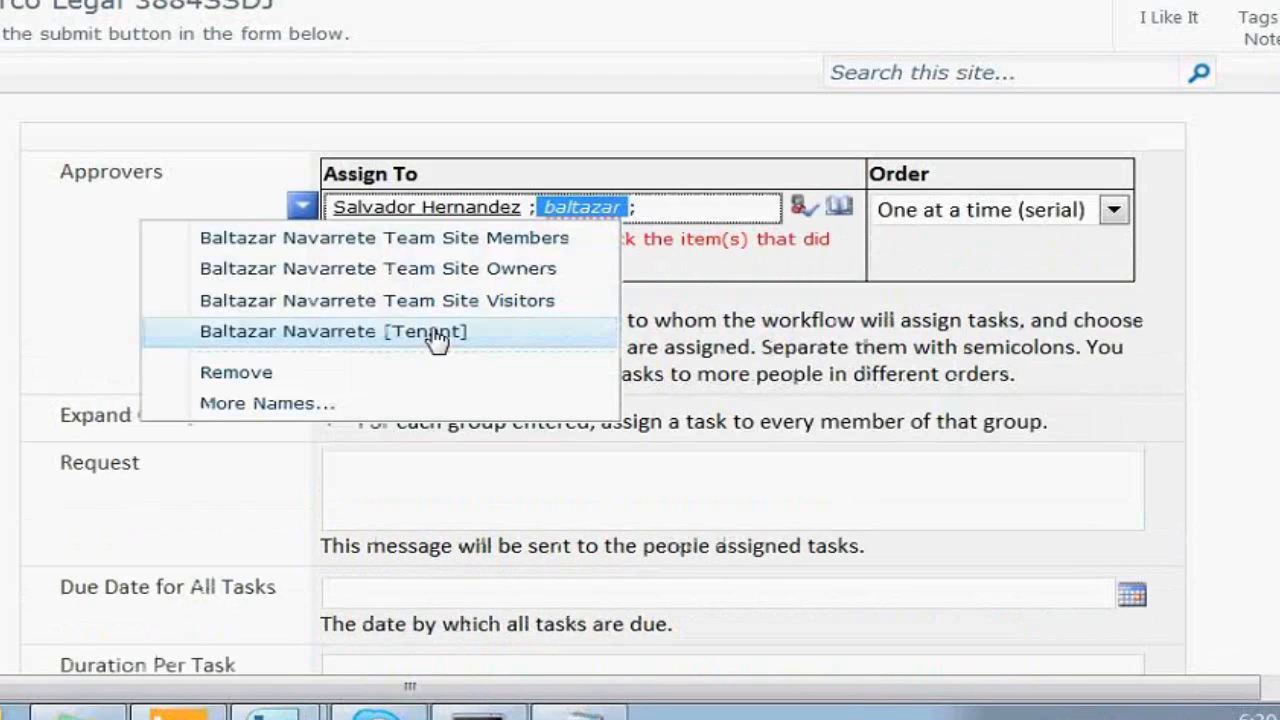
click(434, 337)
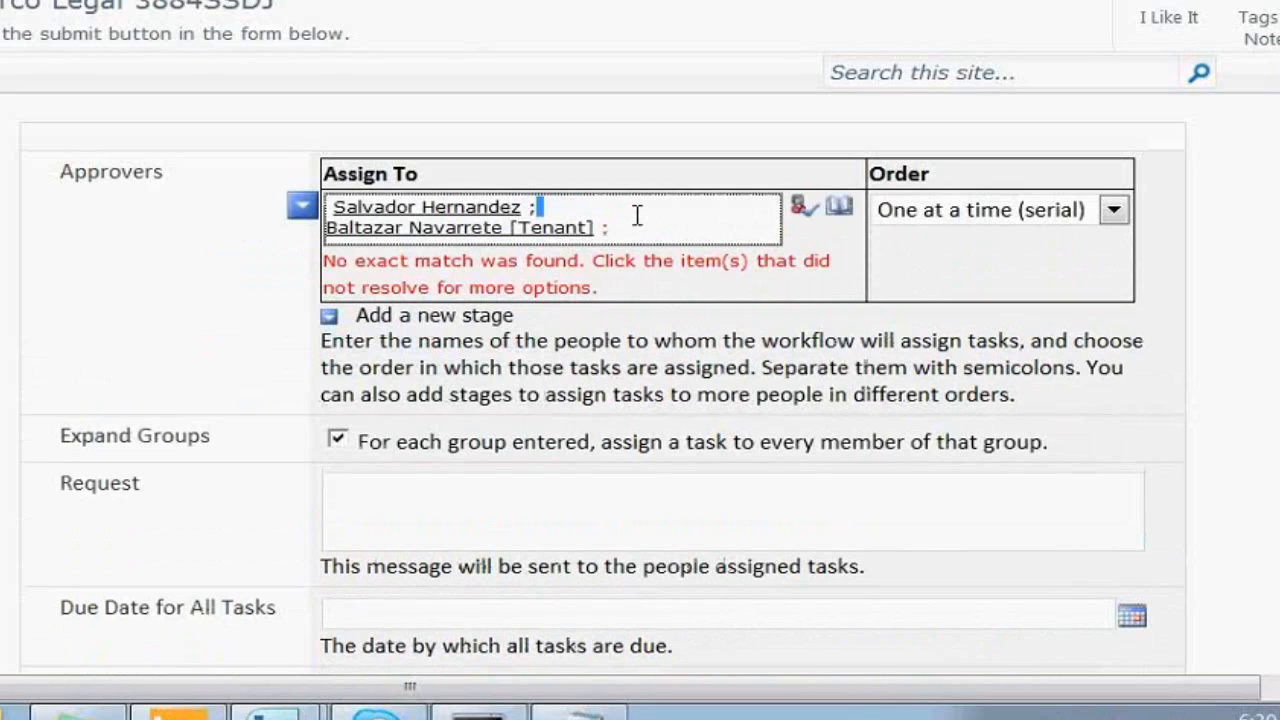
Write a request asking approvers to review the contract and authorize it for printing and physical signature
click(392, 531)
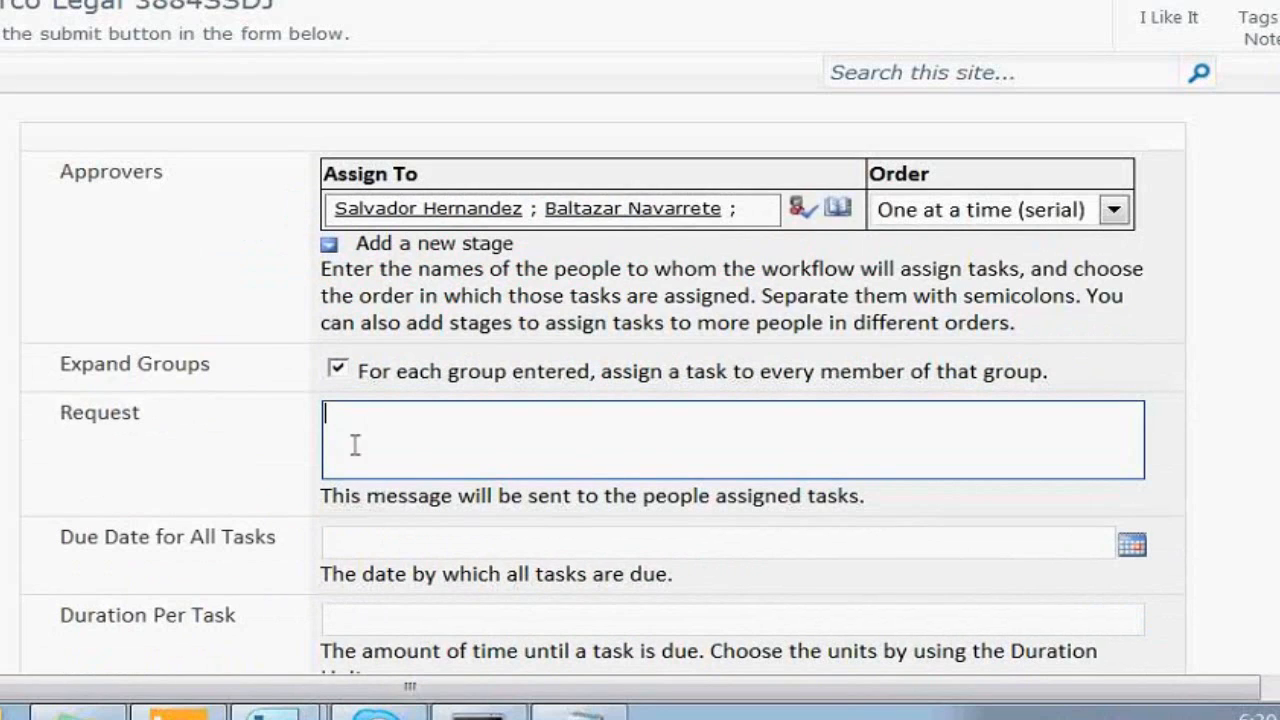
click(337, 369)
click(340, 370)
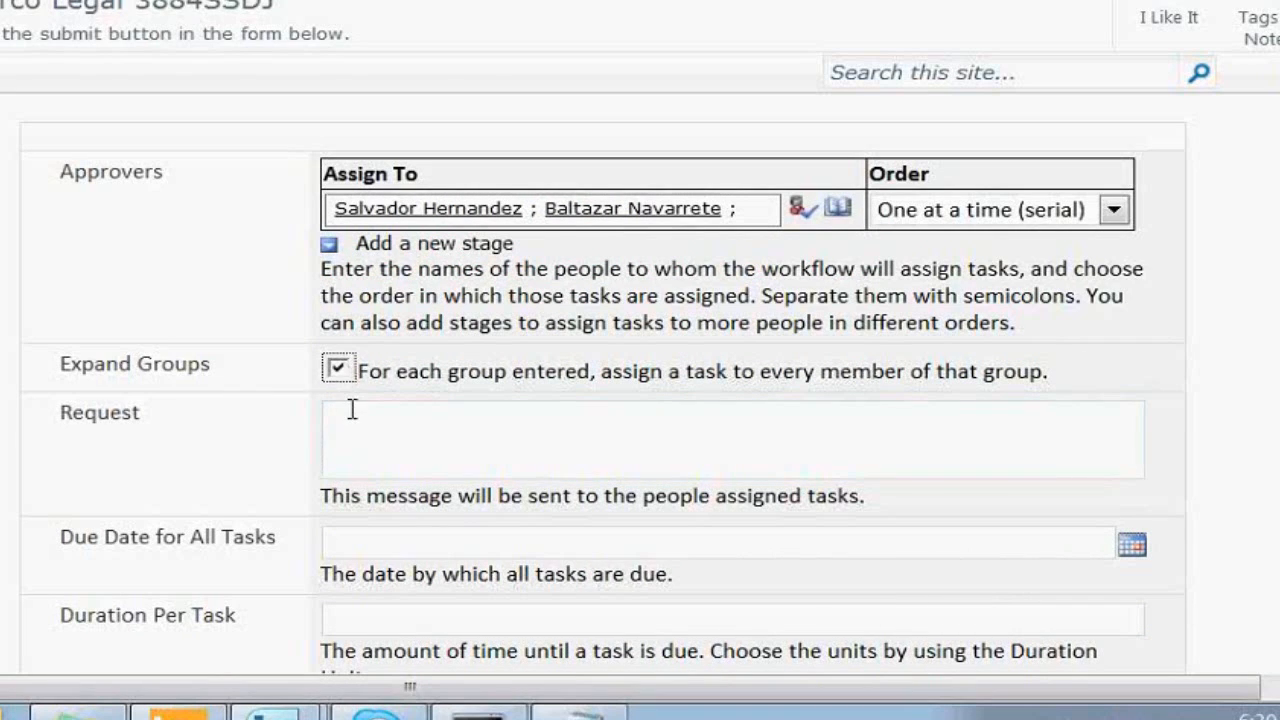
click(351, 410)
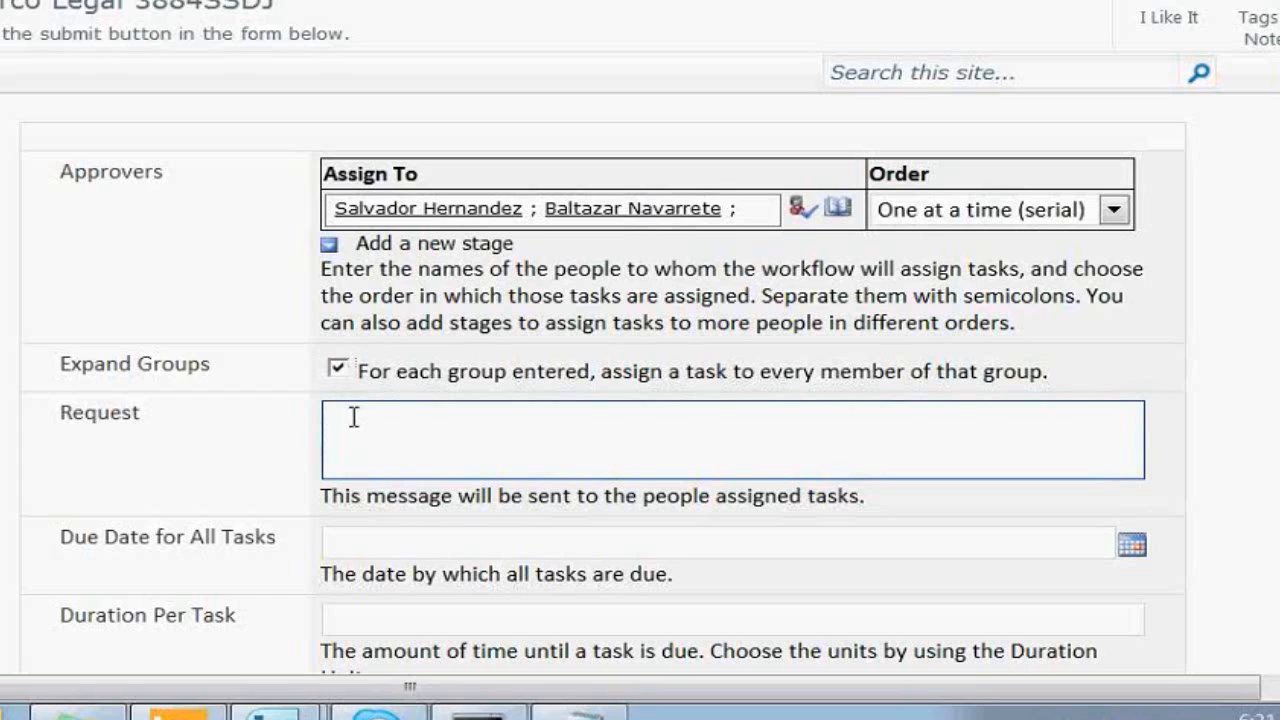
text(favor de)
key(ctrl+a)
text(o)
key(BackSpace)
text(po)
key(BackSpace)
key(BackSpace)
text(POR FAVOR REVISE EL CONTRATO )
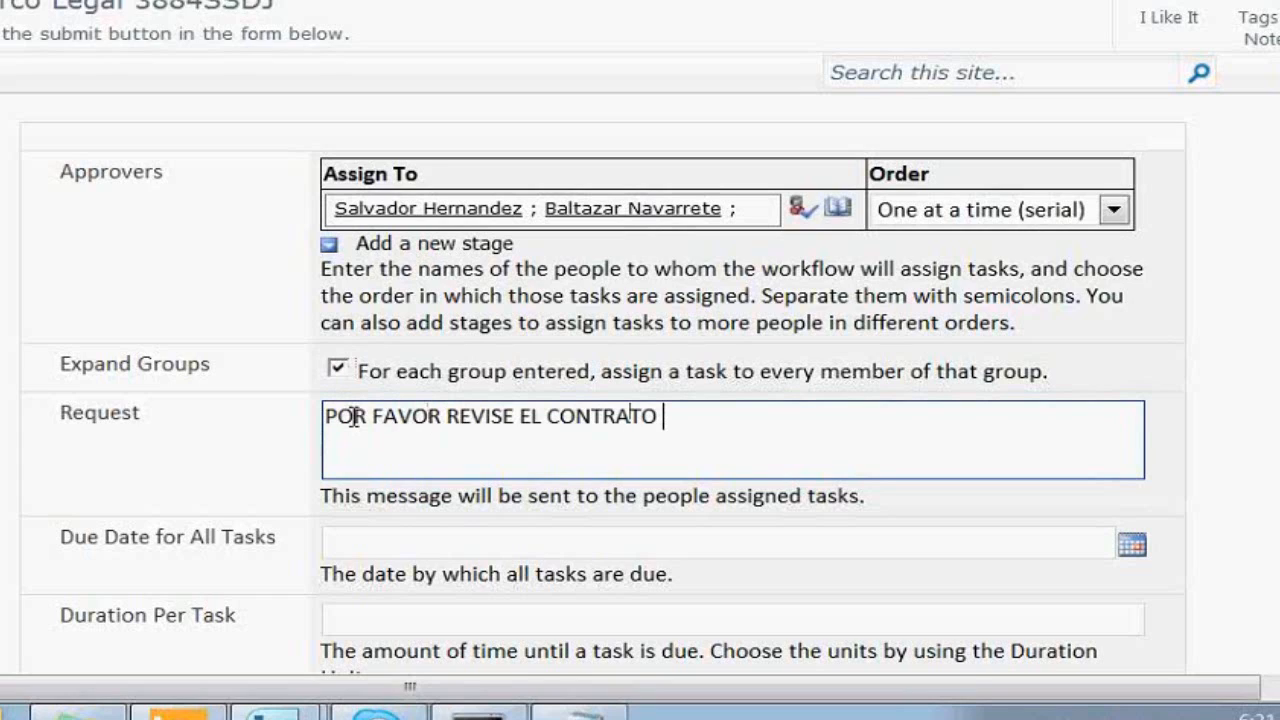
text(Y PROCEDA A AUTORIZA)
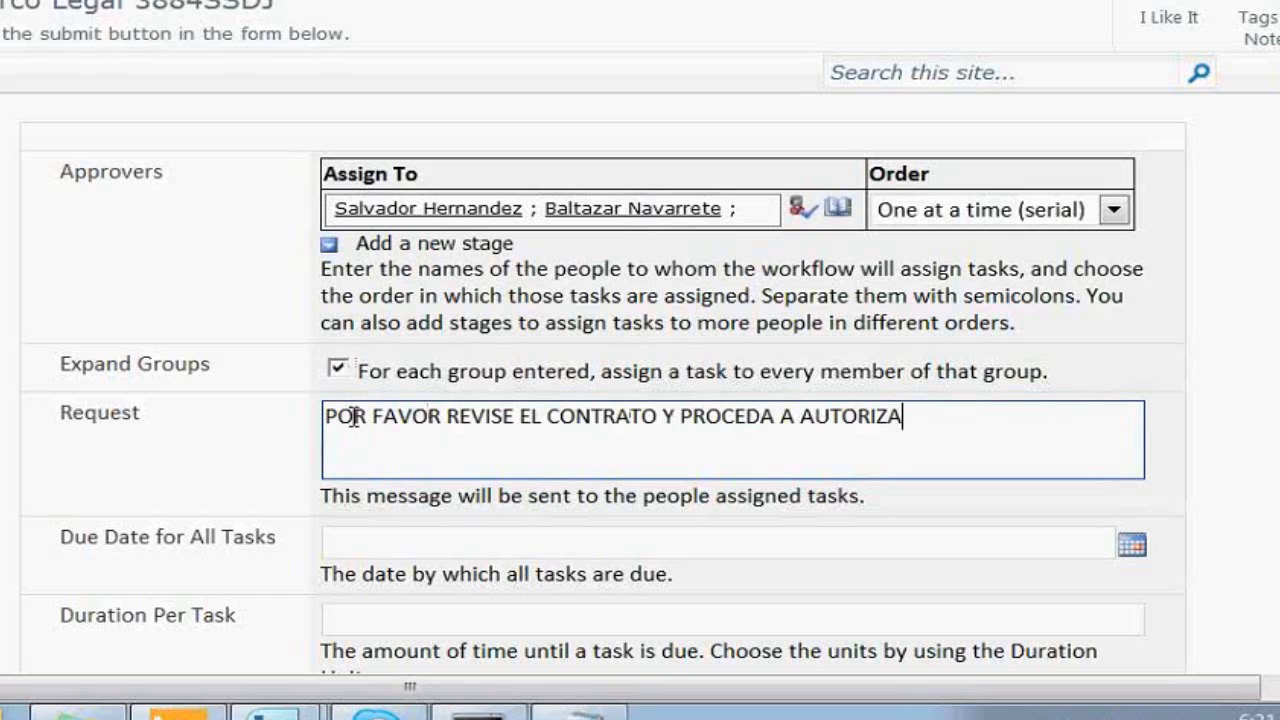
text(RLO PARA SU FIRMA)
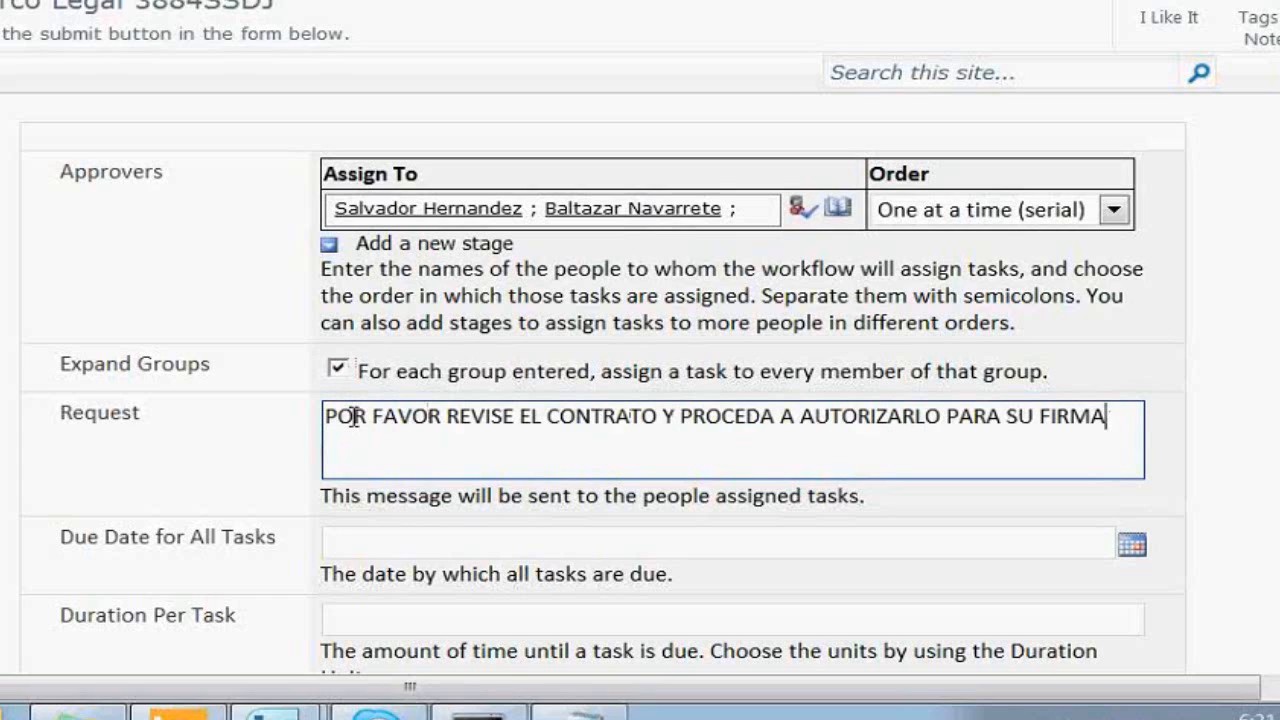
key(BackSpace)
key(BackSpace)
key(BackSpace)
key(BackSpace)
key(BackSpace)
text(IMPRESION)
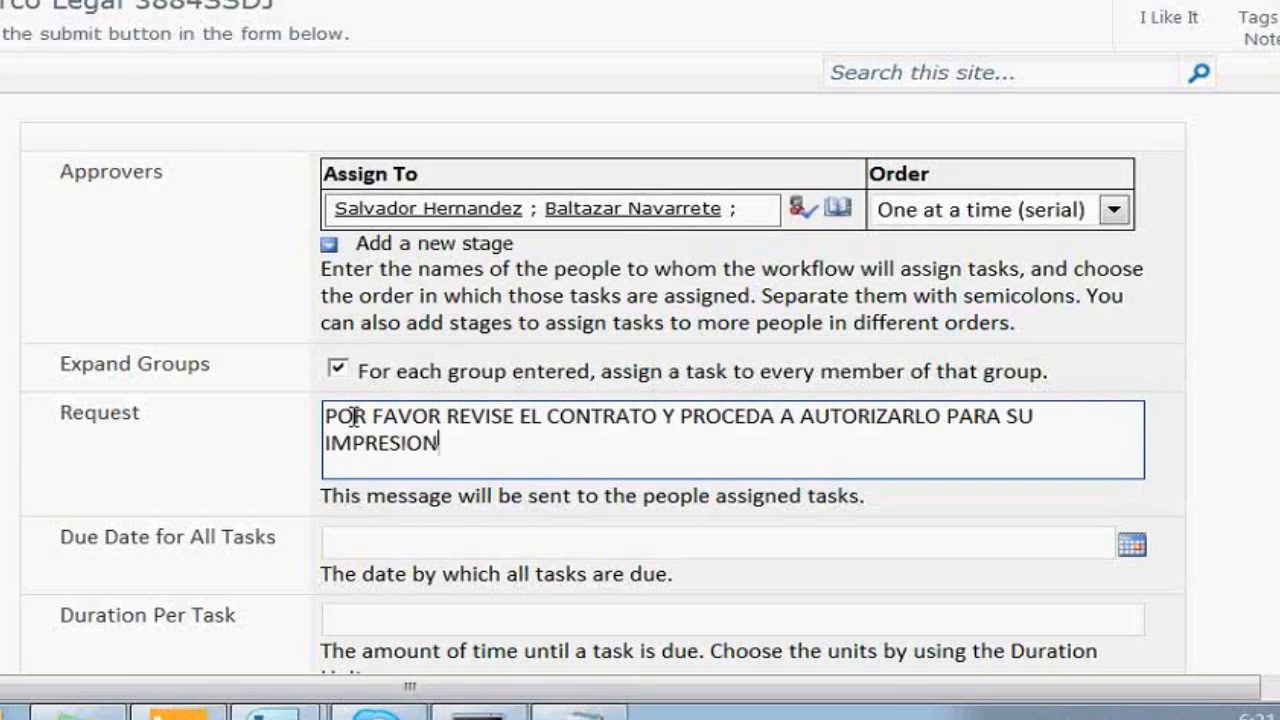
text( Y FIRMA FISICA.)
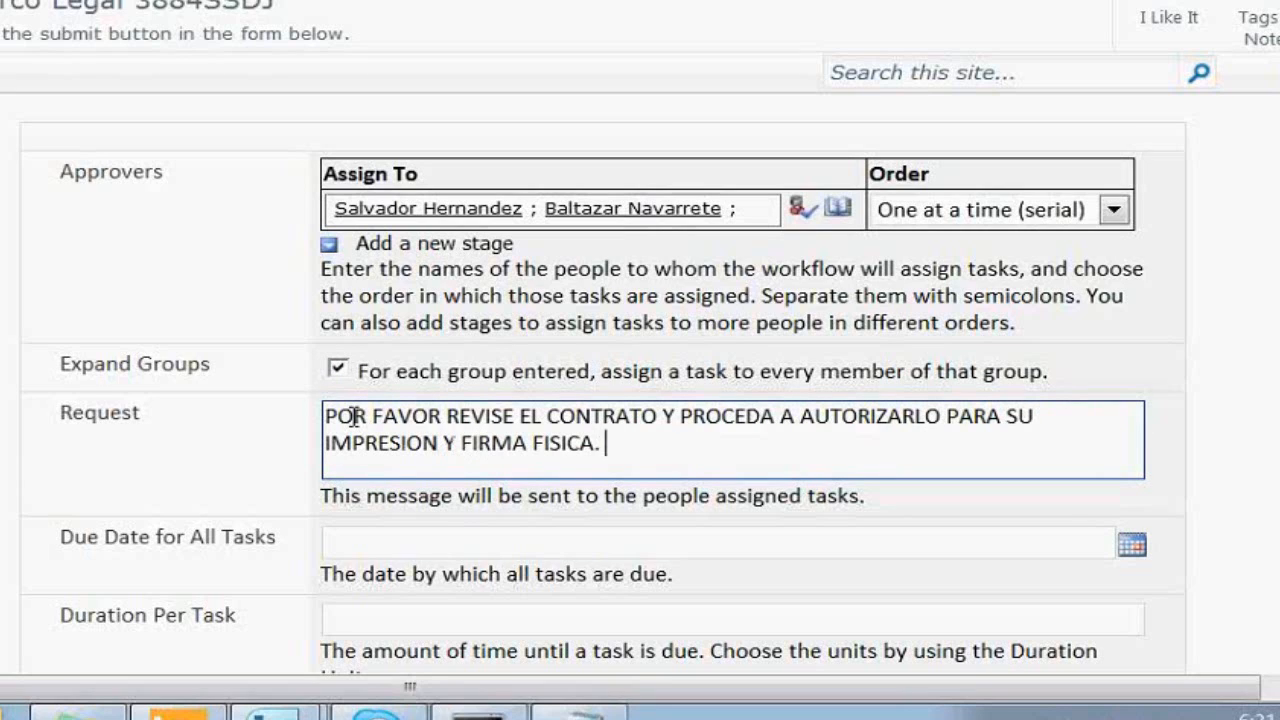
text(DE ACUERDO  CON LO ESTABLECIDO EN EL PROCESO USTED TIENE AL MENOS 4 DIAS PARA REALIZAR EL PROCESO DE APROVACION.)
key(Tab)
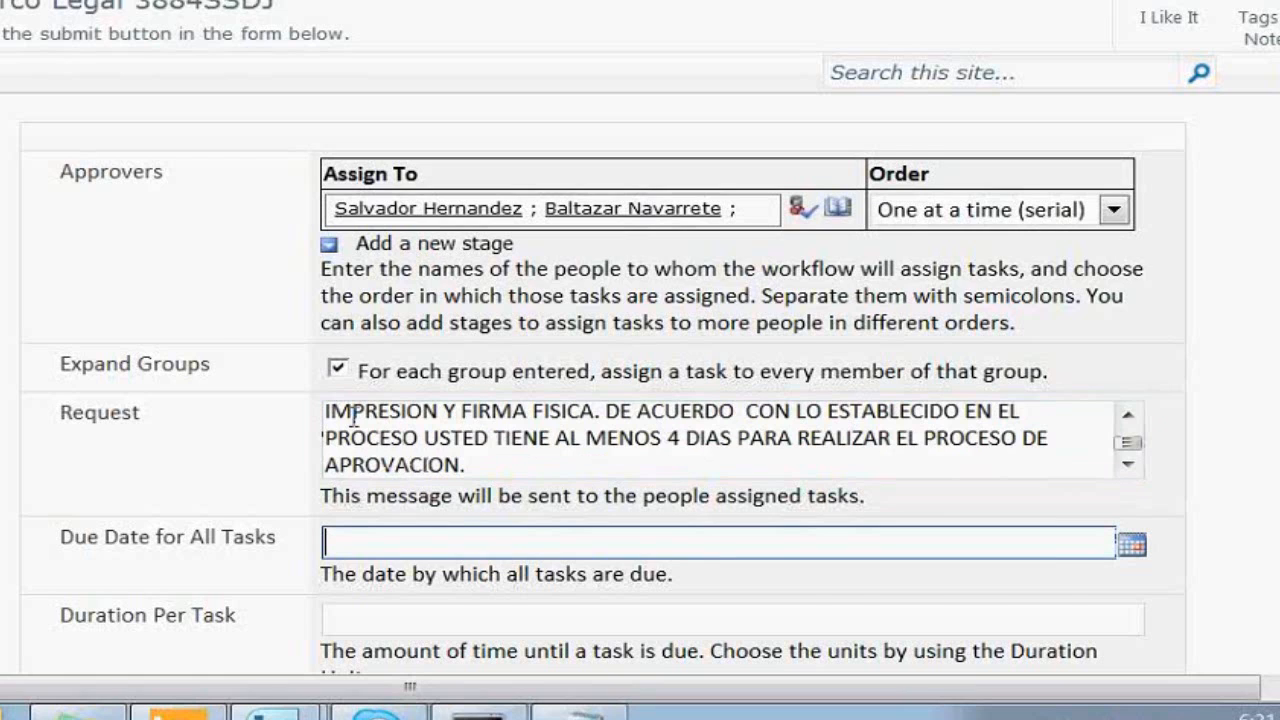
Set the duration per approval task to 4
scroll(352, 420, down, 1)
scroll(572, 498, down, 1)
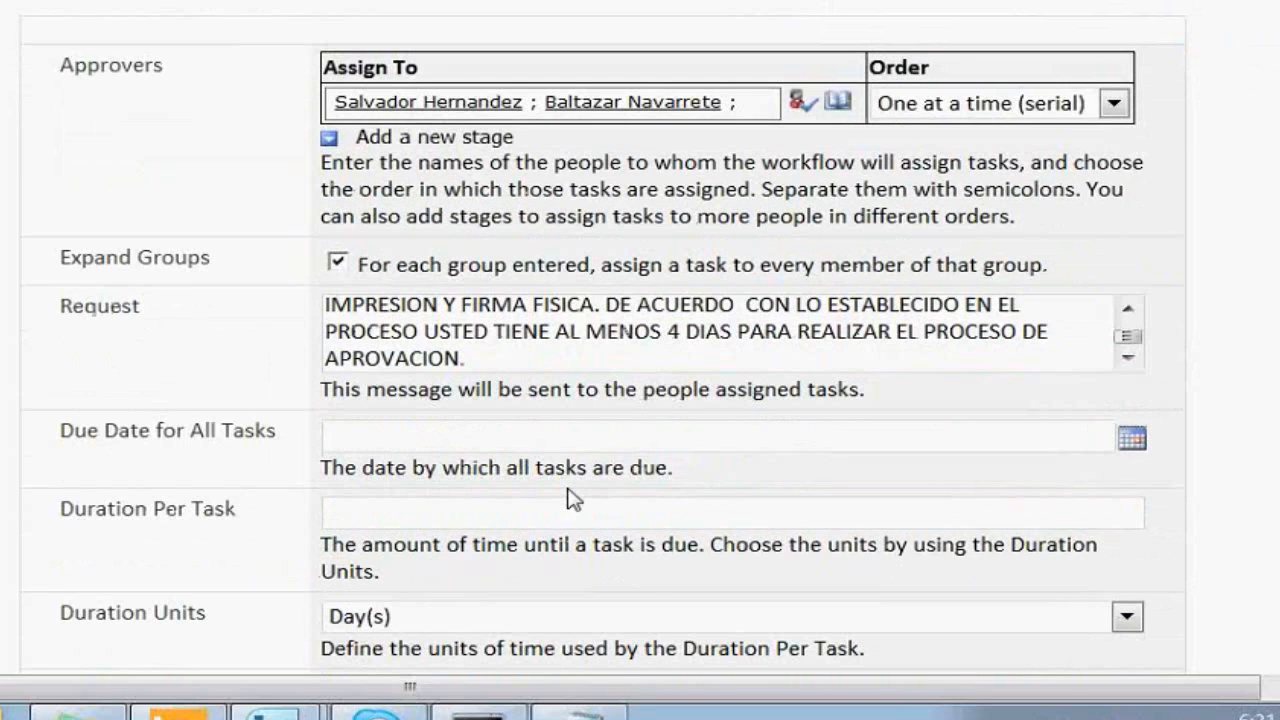
click(440, 515)
text(4)
key(Tab)
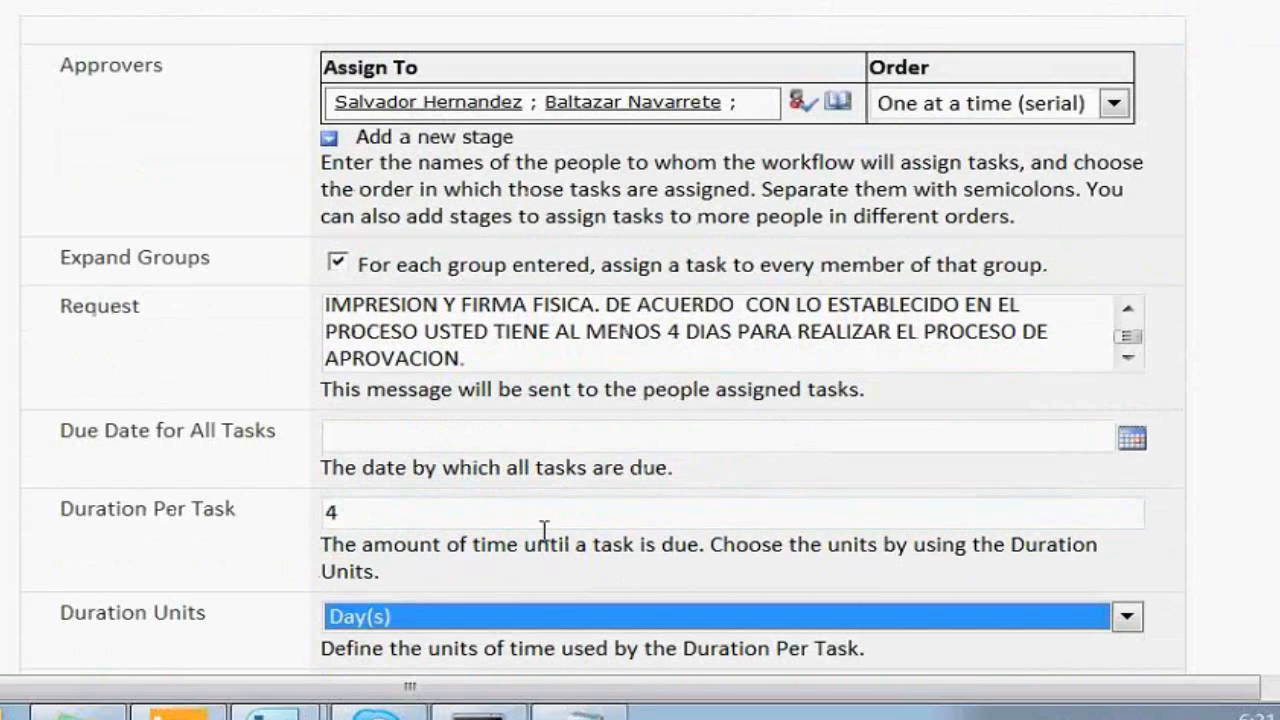
key(Tab)
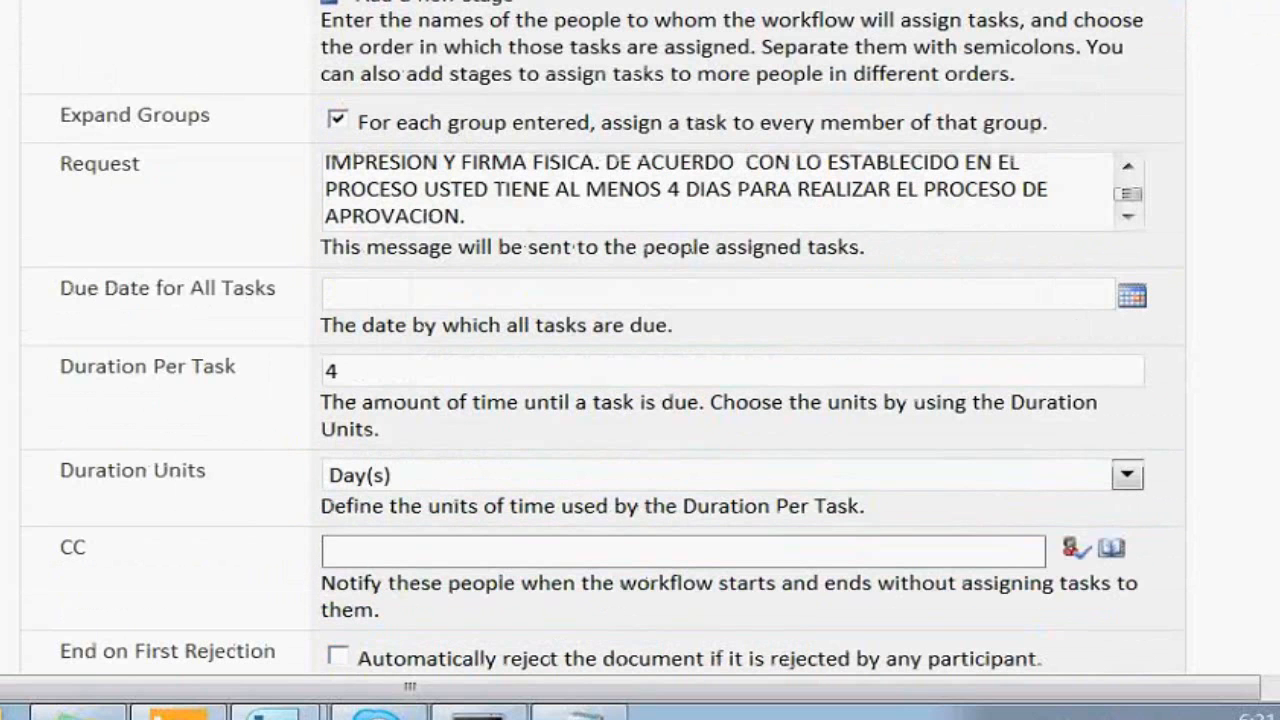
scroll(640, 400, down, 1)
scroll(380, 447, down, 1)
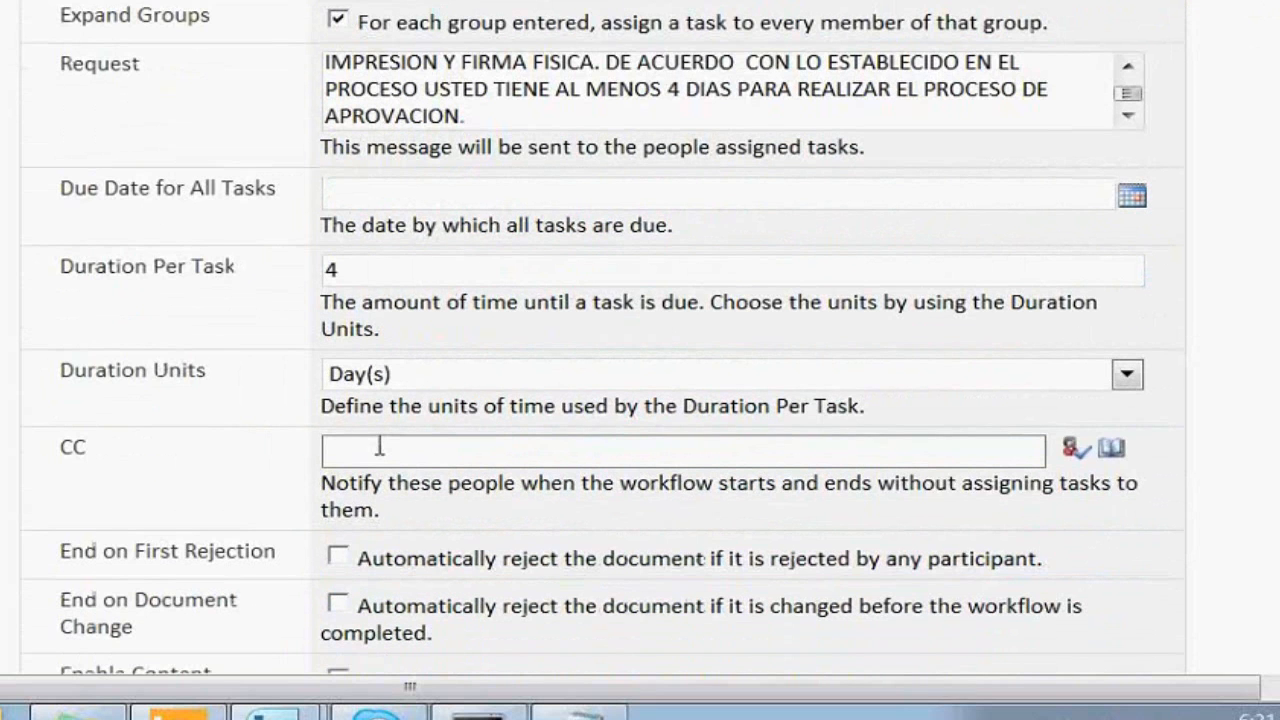
click(421, 456)
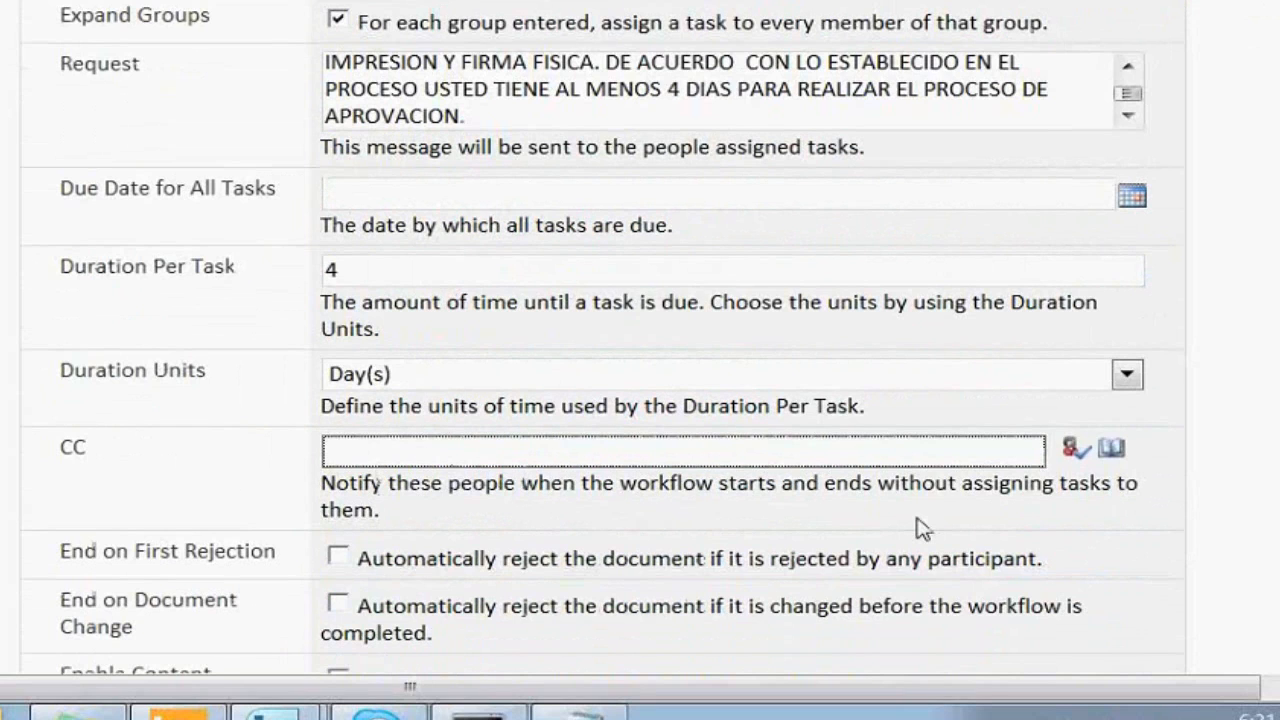
End the workflow on first rejection and reject the document if it changes mid-workflow
scroll(920, 526, down, 1)
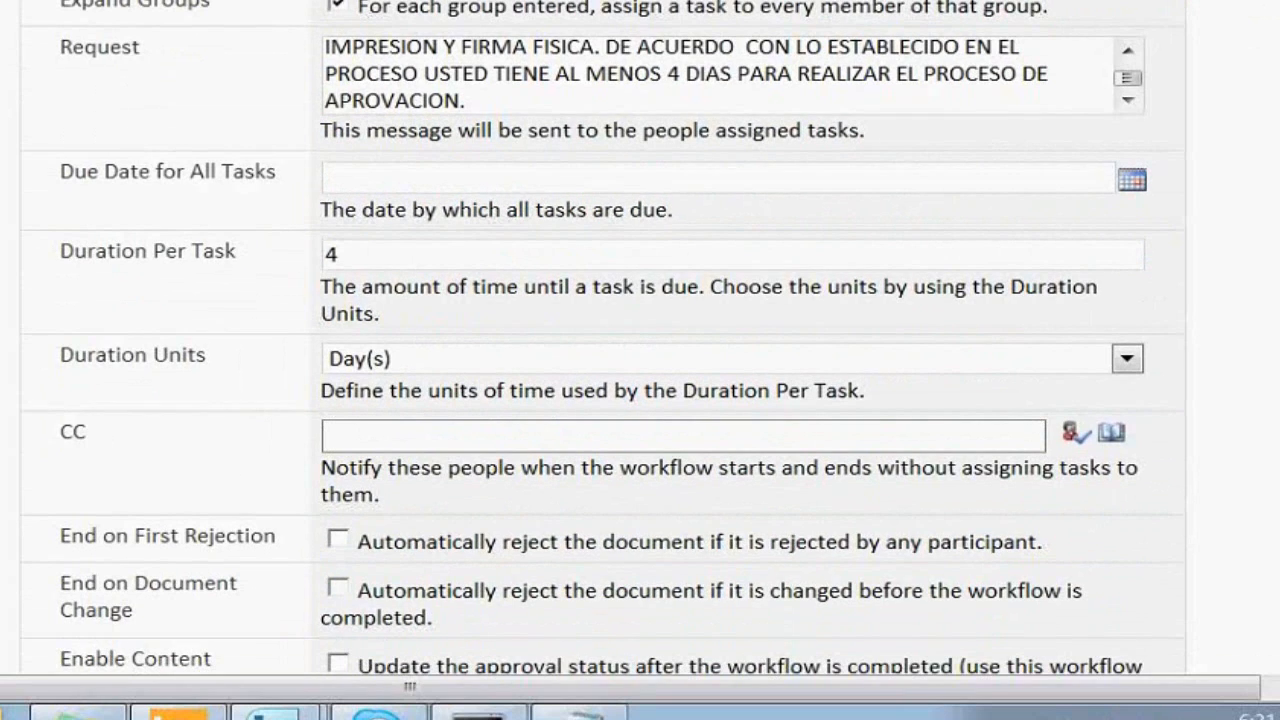
scroll(321, 366, down, 3)
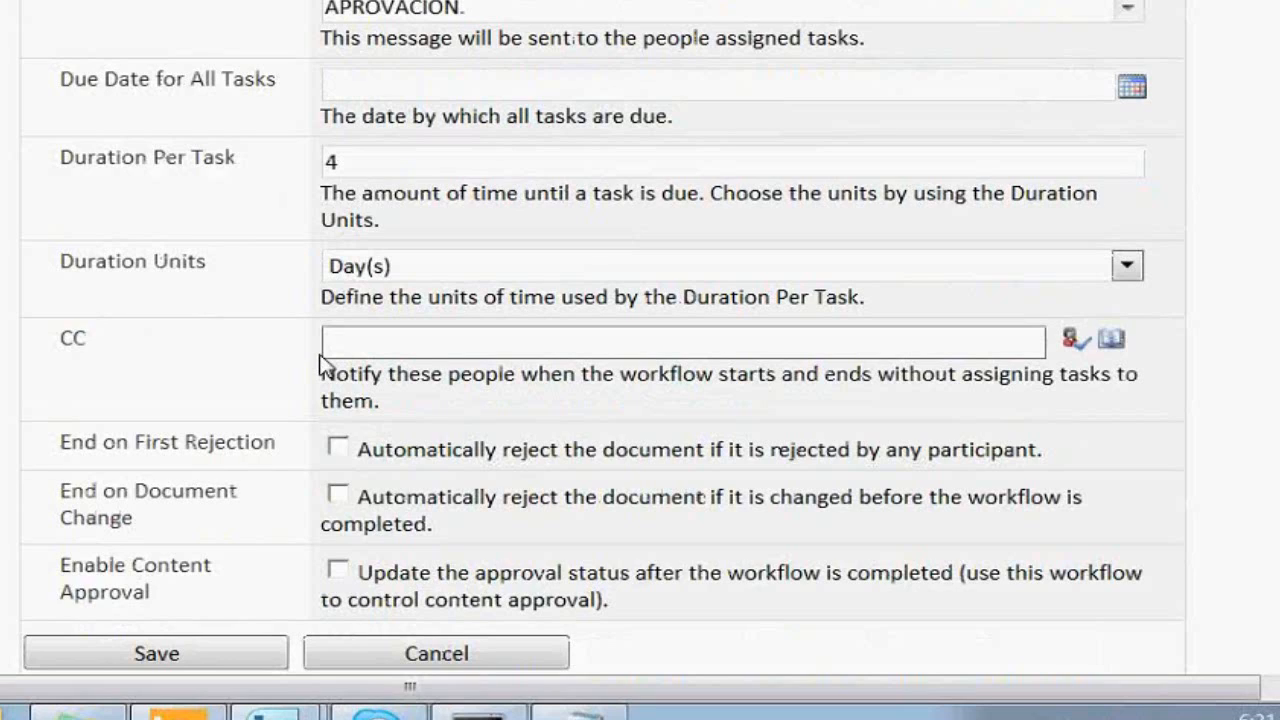
click(337, 447)
click(340, 497)
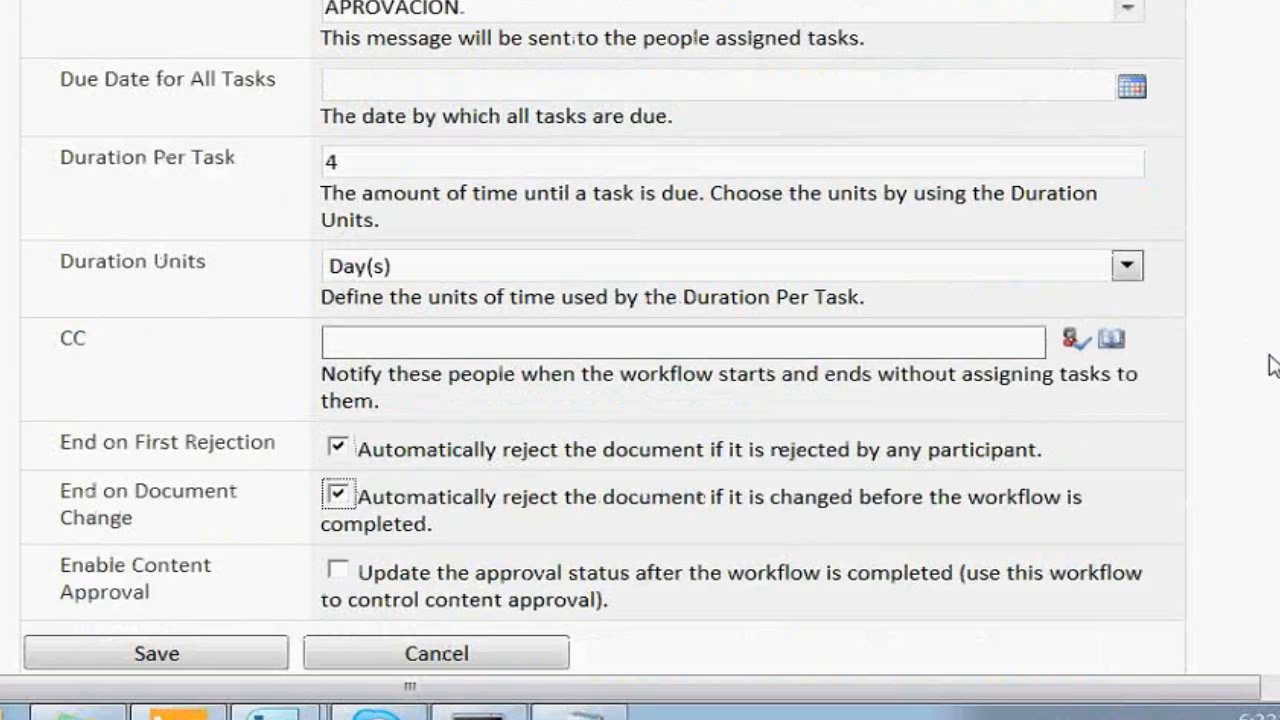
scroll(1270, 365, down, 1)
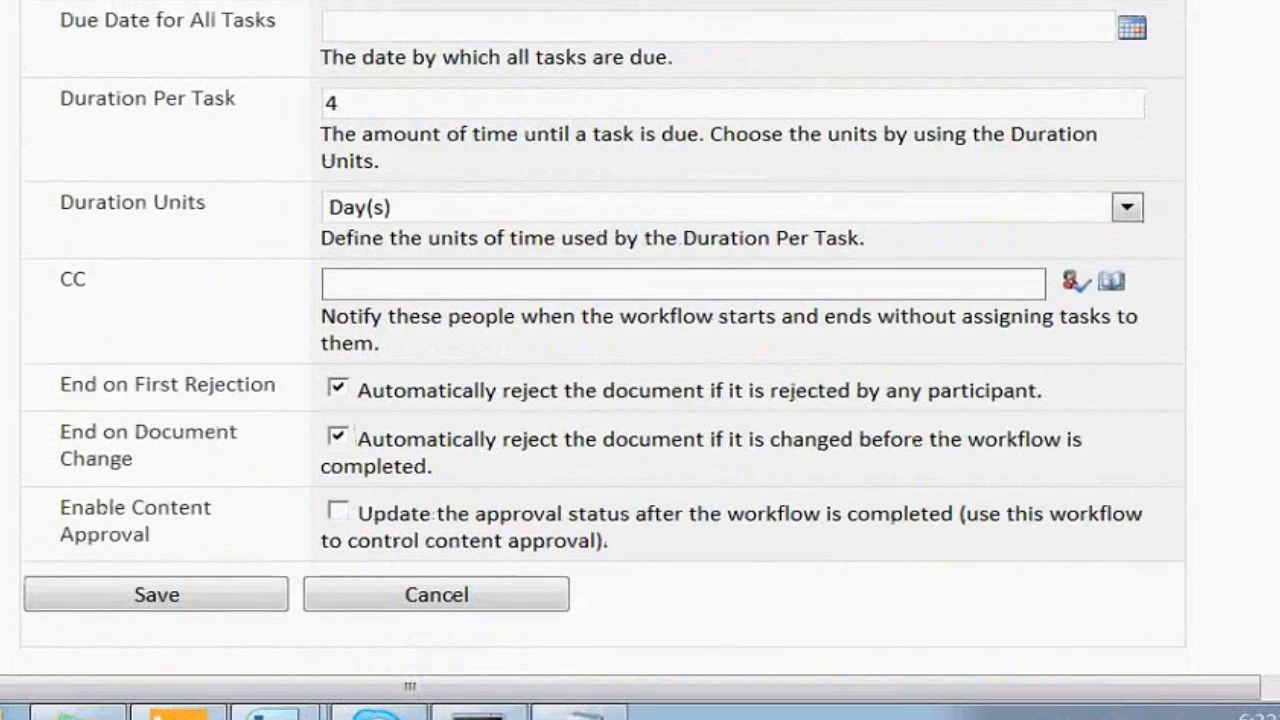
scroll(603, 336, up, 1)
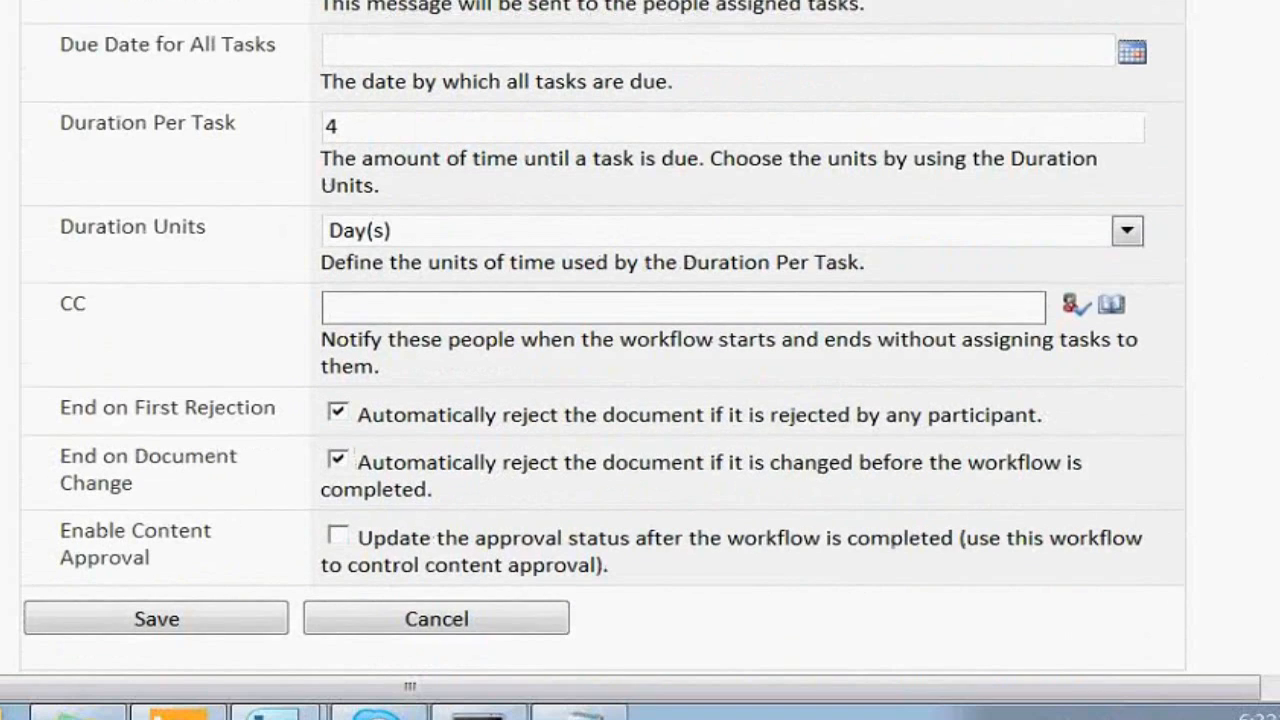
scroll(497, 424, up, 3)
scroll(500, 499, down, 1)
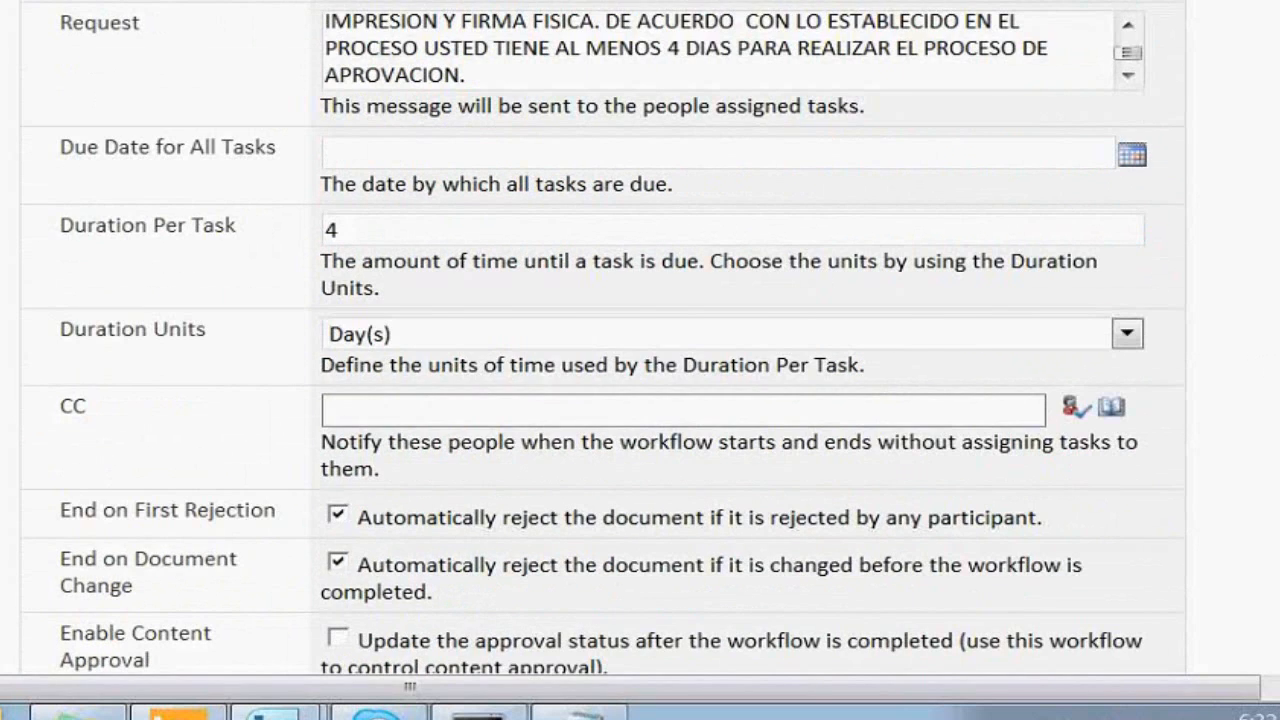
scroll(500, 330, up, 3)
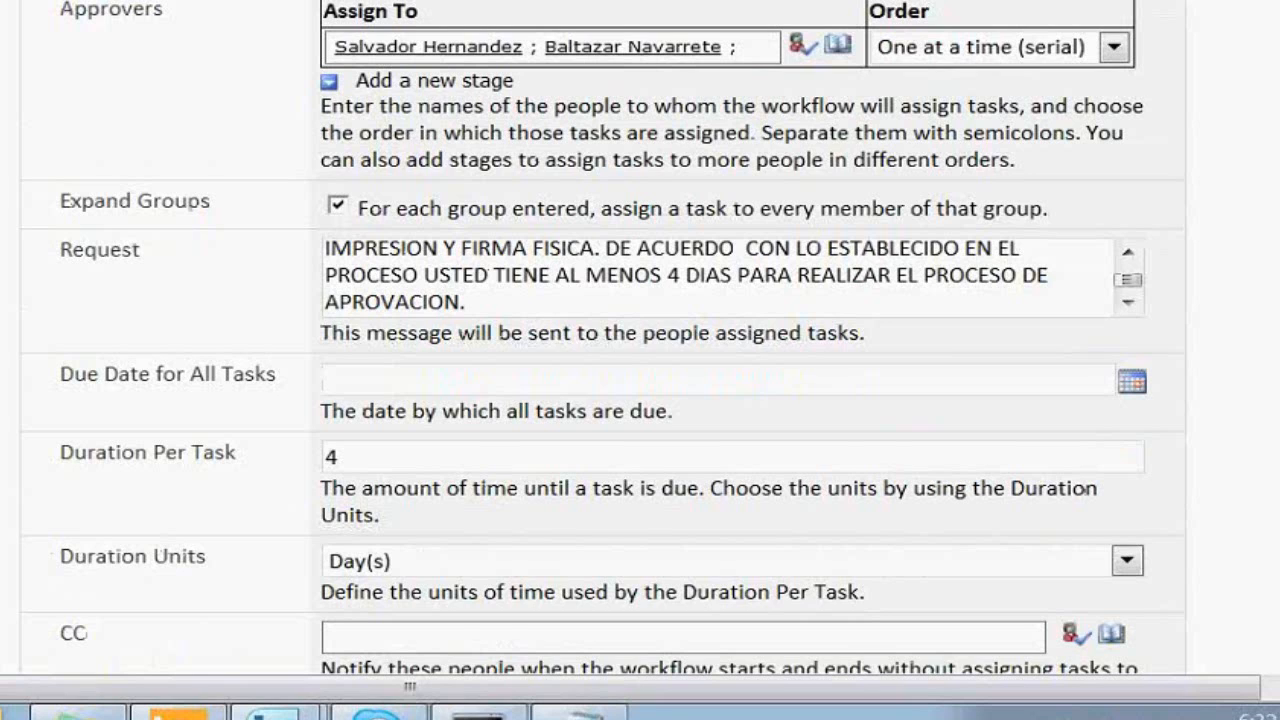
scroll(602, 338, down, 1)
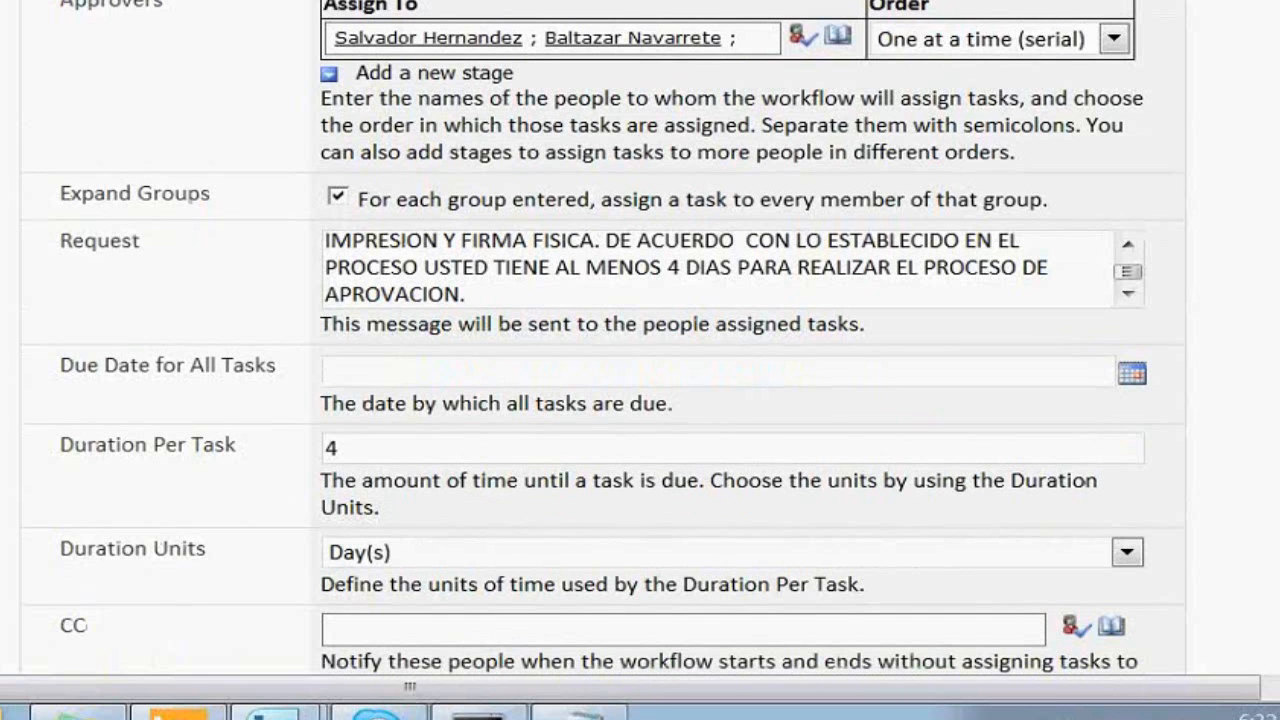
scroll(602, 338, down, 3)
scroll(602, 338, down, 3)
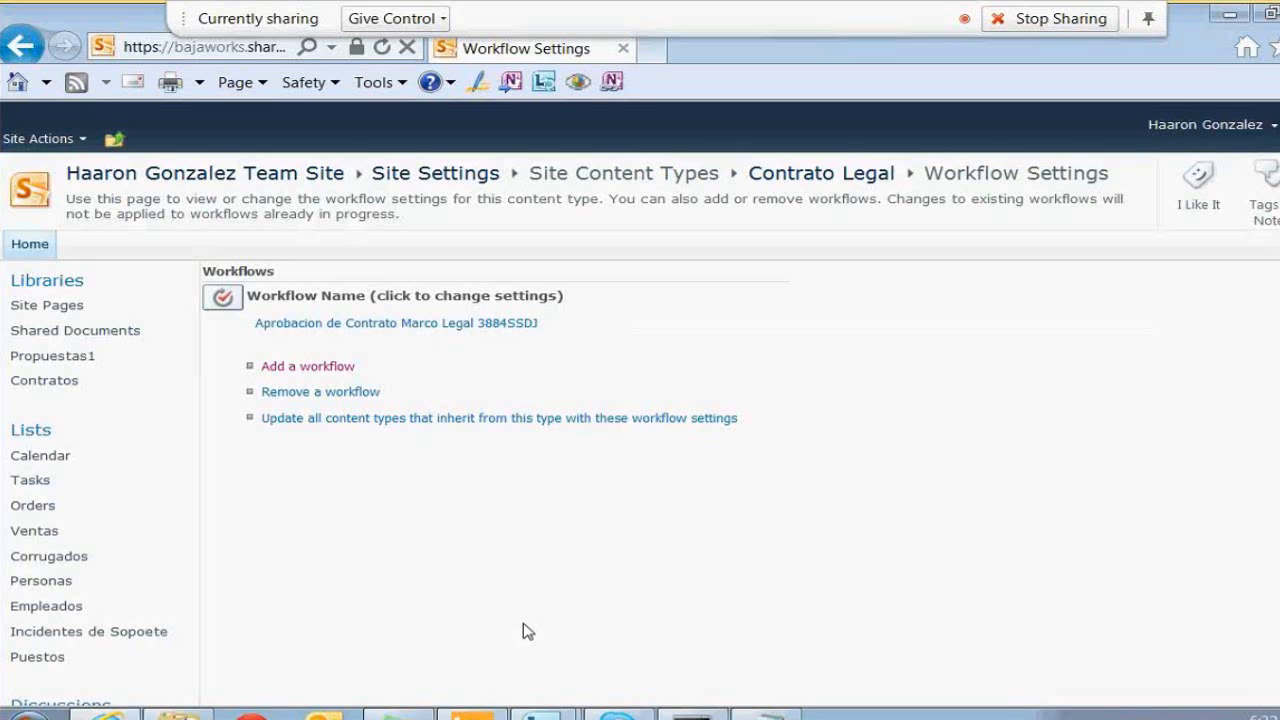
Open Contratos under Libraries in the Quick Launch
click(39, 384)
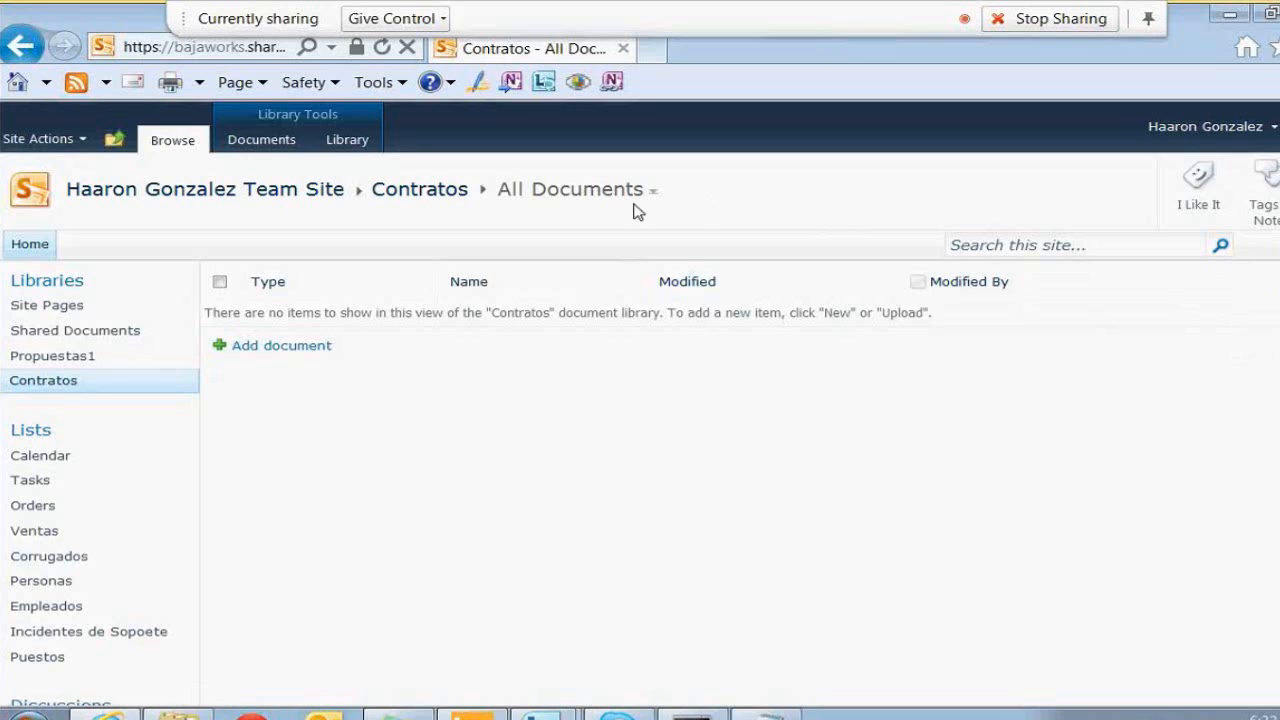
From the Library ribbon, open Modify View for the Contratos All Documents view
click(347, 139)
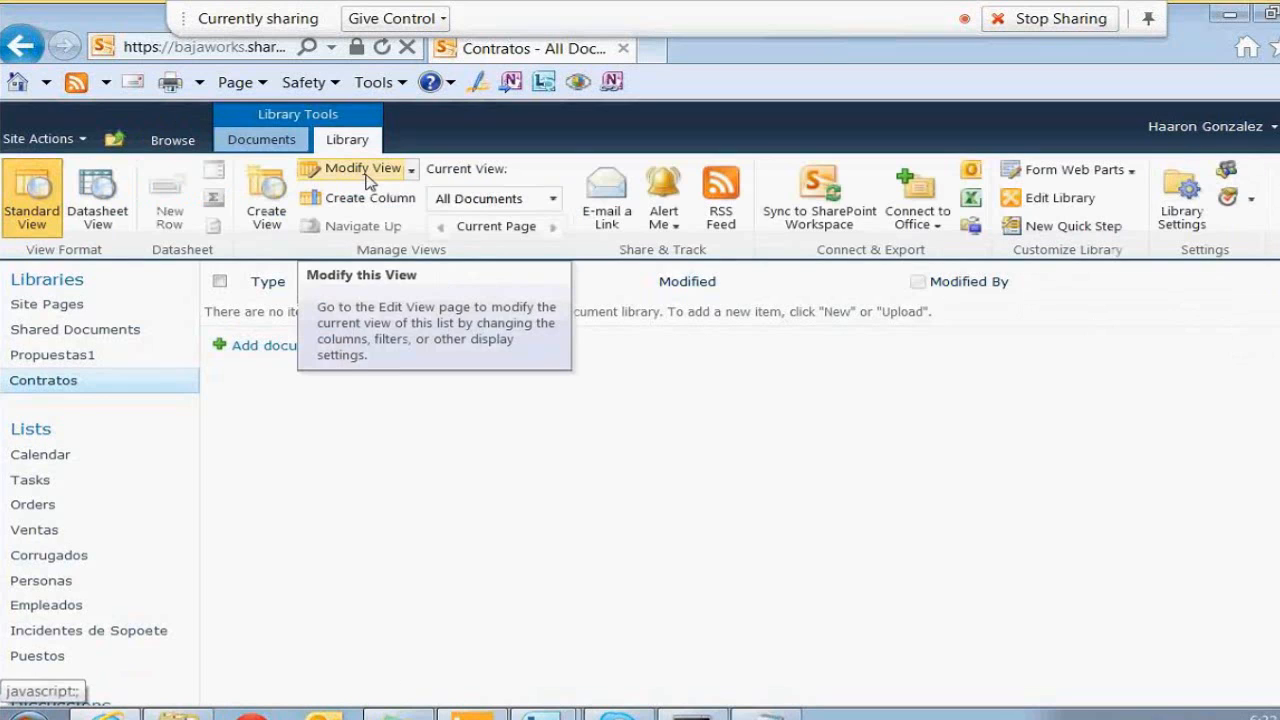
click(367, 175)
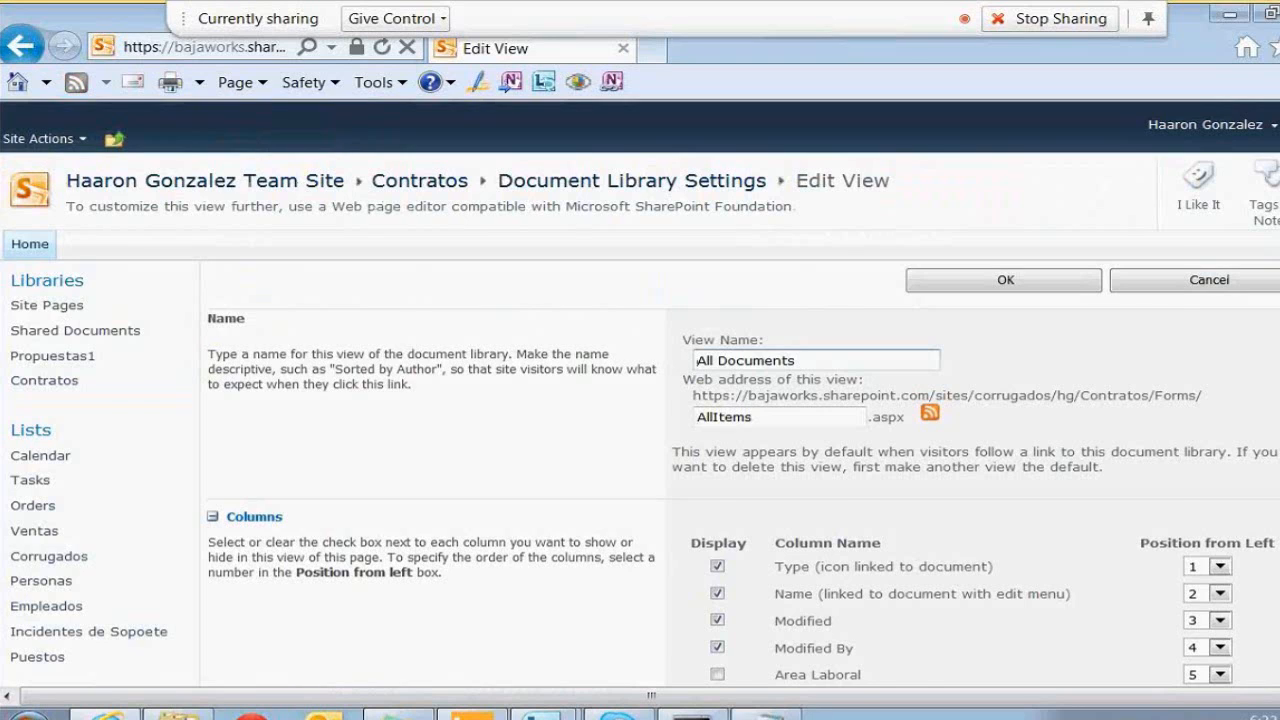
Tick the Area Laboral, Puesto and Title columns to display them in the view
scroll(640, 420, down, 3)
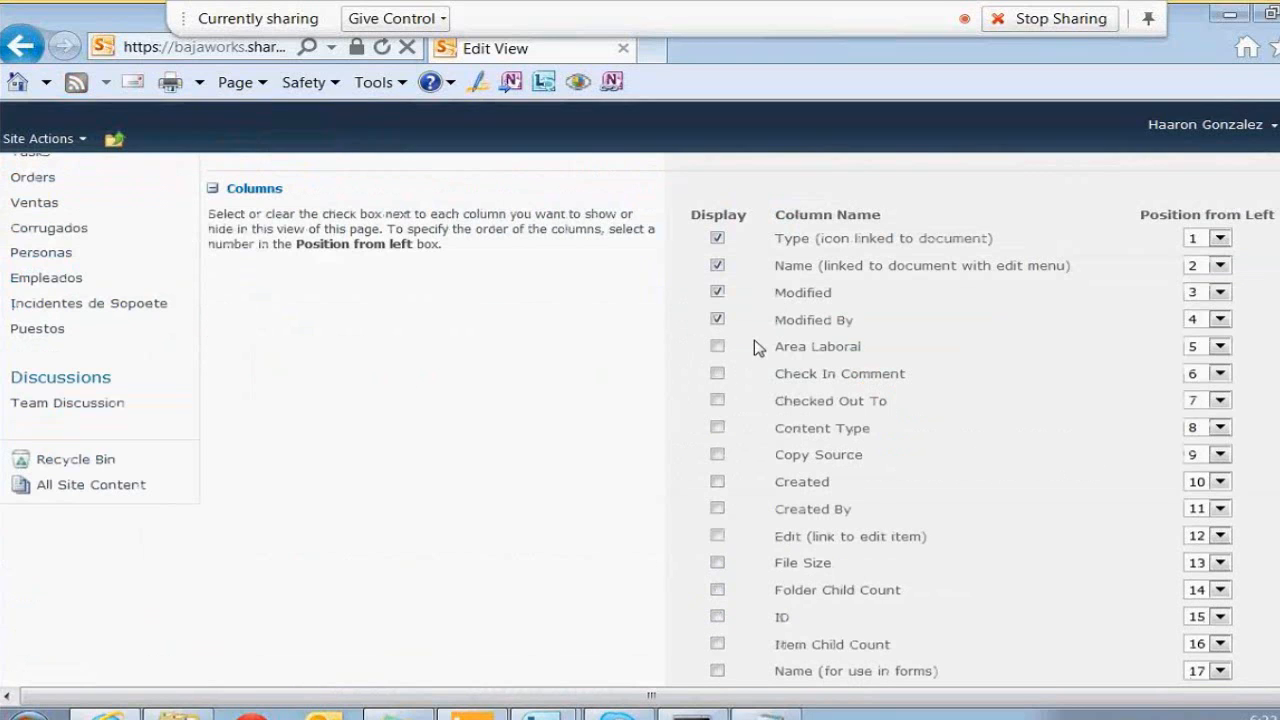
click(717, 346)
scroll(760, 560, down, 2)
scroll(730, 510, down, 2)
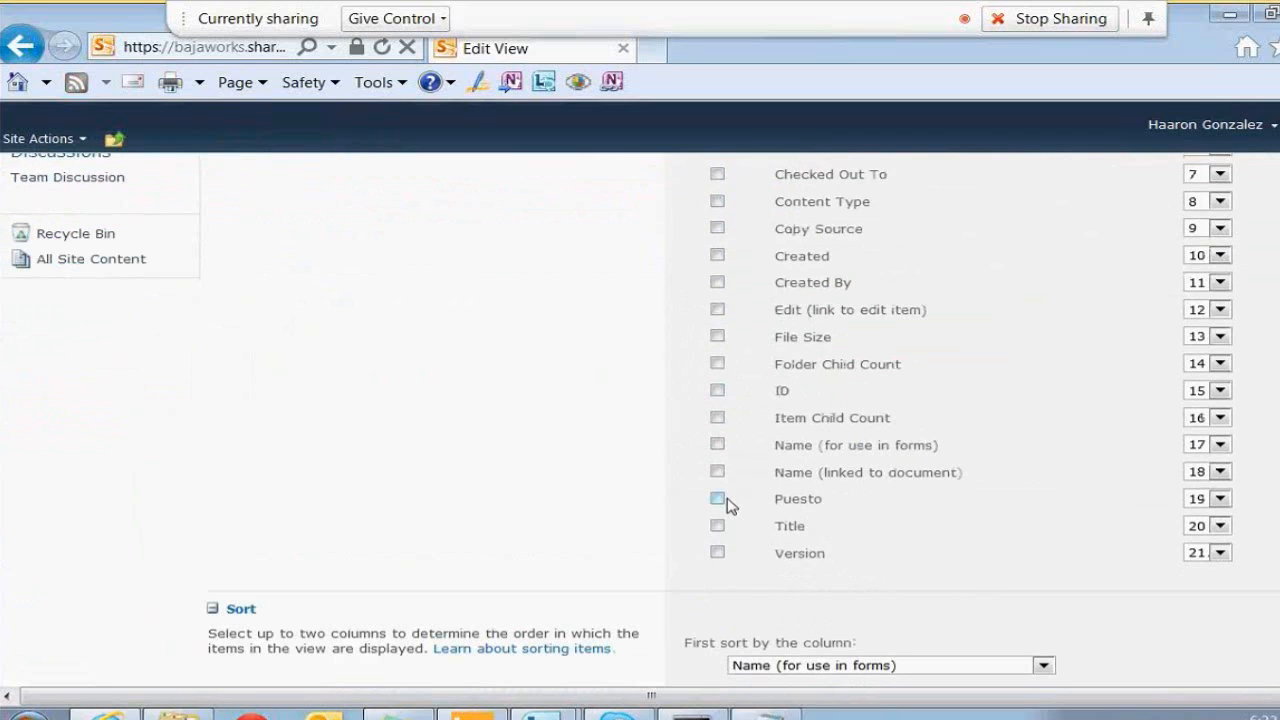
click(719, 499)
scroll(720, 420, down, 1)
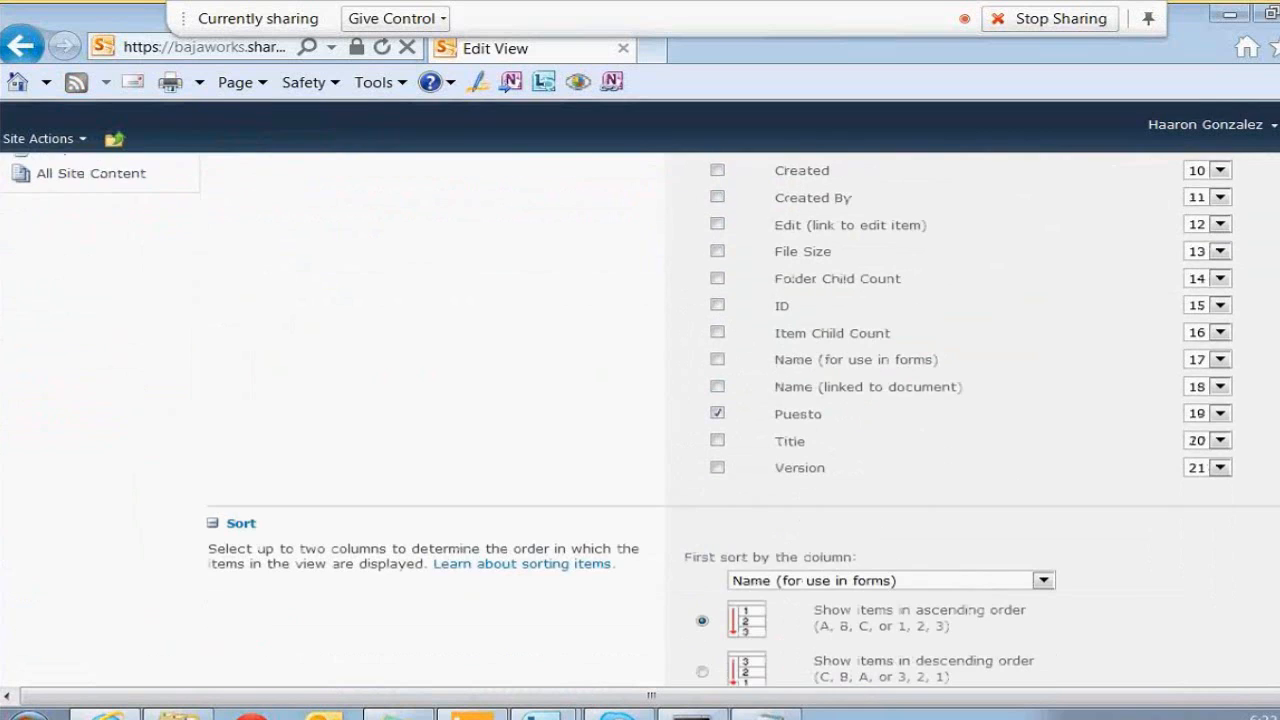
click(718, 427)
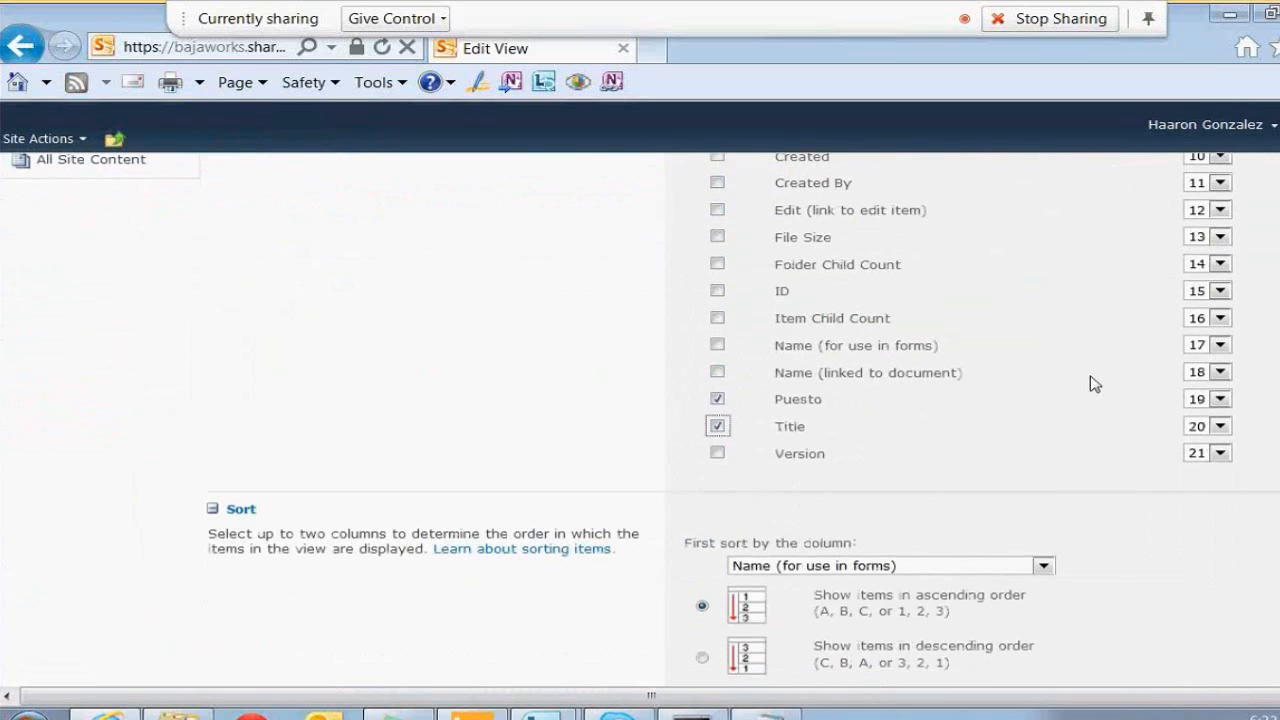
scroll(1095, 384, up, 2)
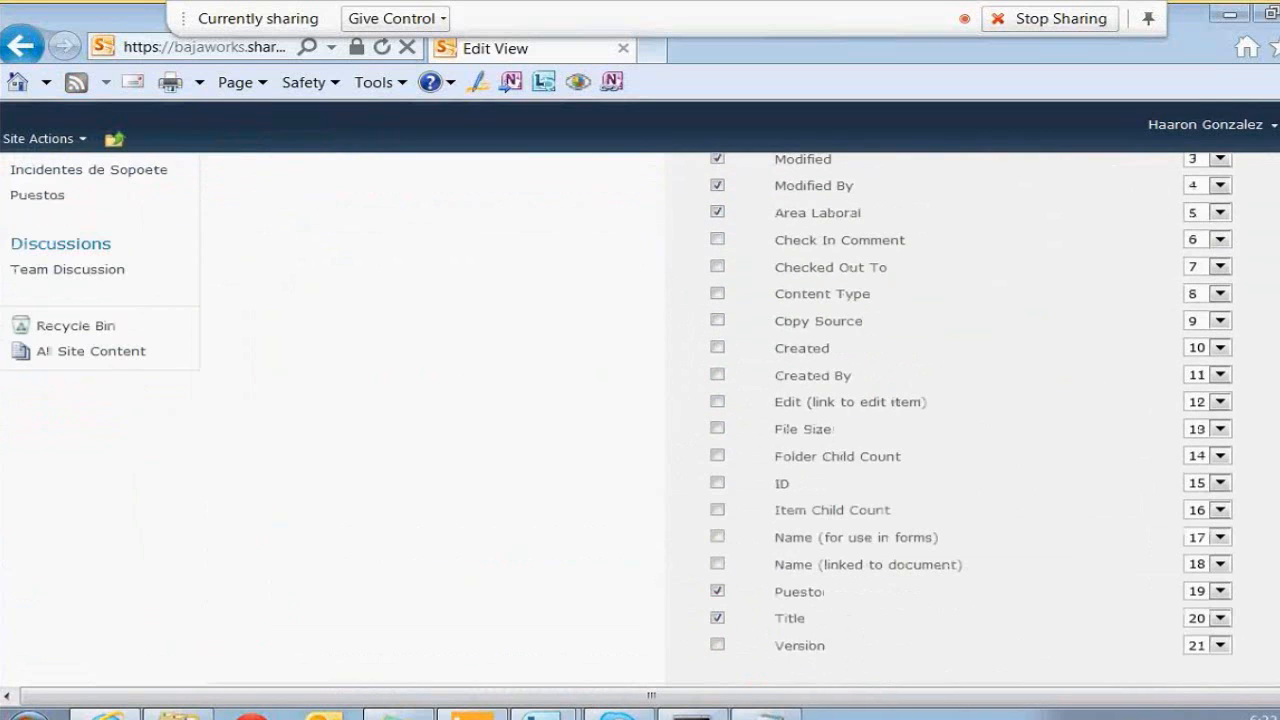
scroll(740, 420, up, 5)
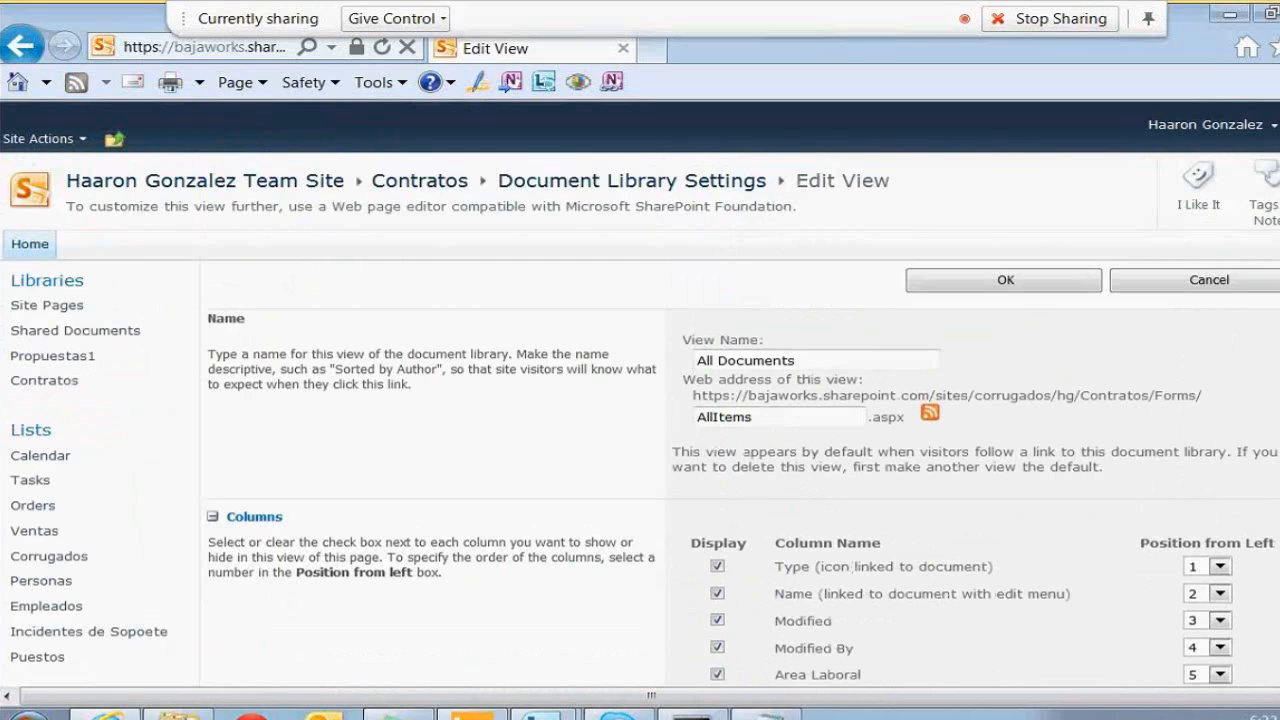
scroll(640, 420, down, 5)
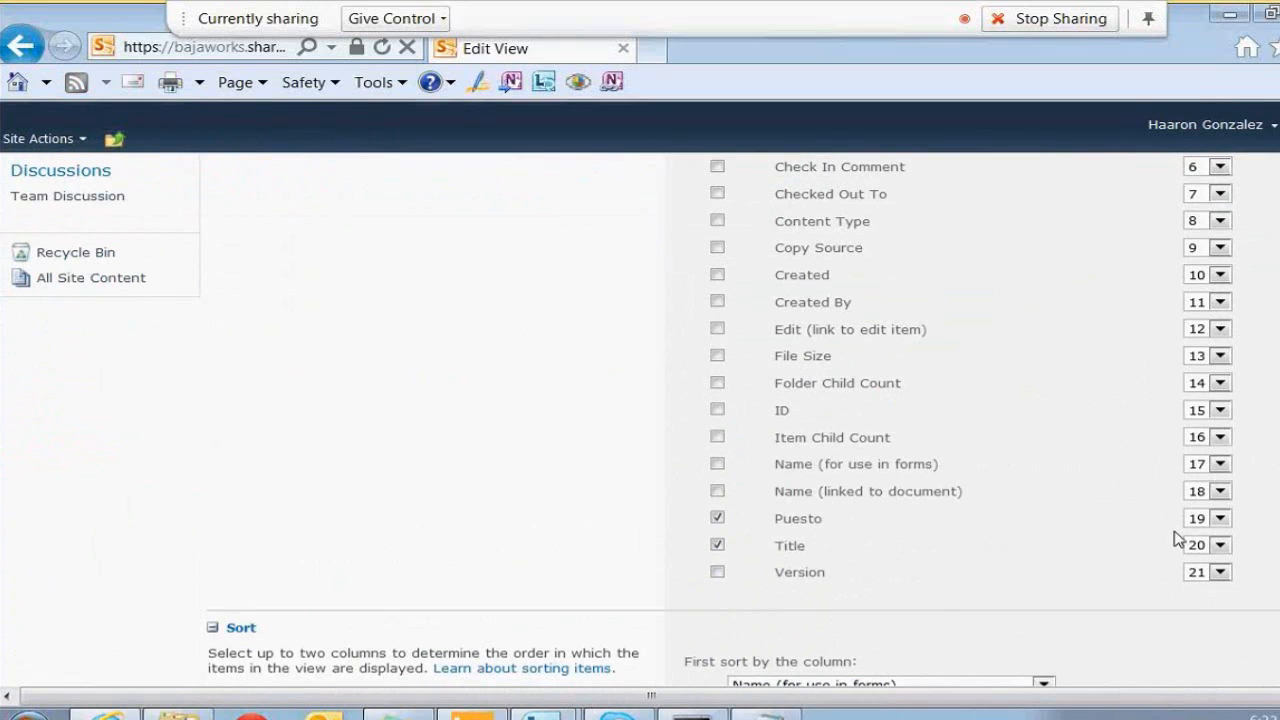
Set Title, Area Laboral and Puesto to positions 2, 3 and 4 from left, then save the view
click(1210, 545)
click(1205, 224)
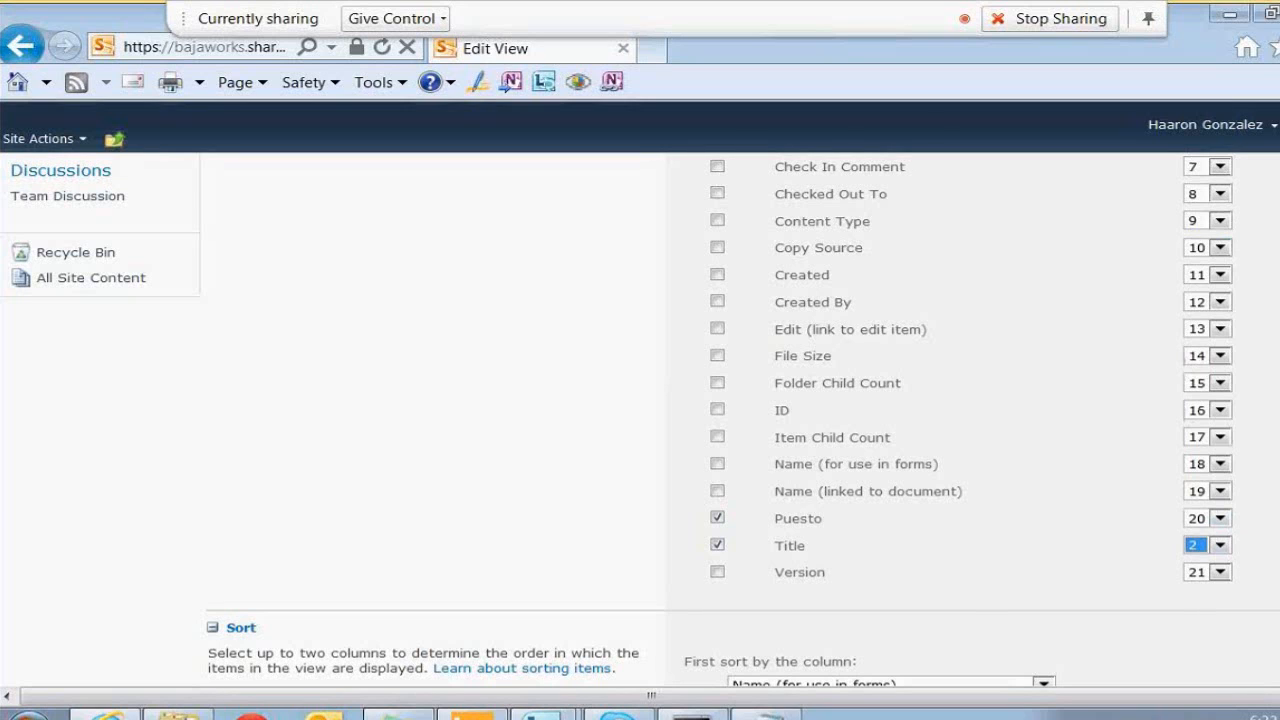
scroll(640, 400, up, 3)
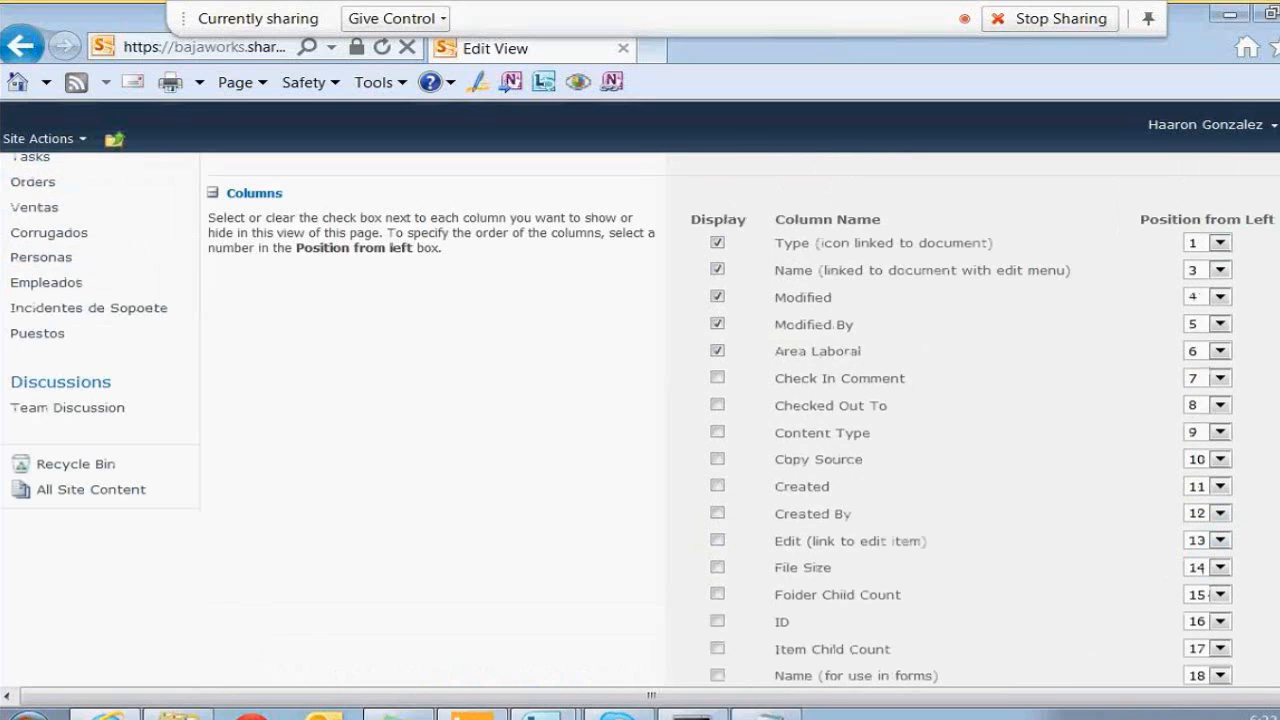
click(1220, 351)
click(1205, 399)
scroll(640, 420, down, 6)
scroll(845, 492, up, 2)
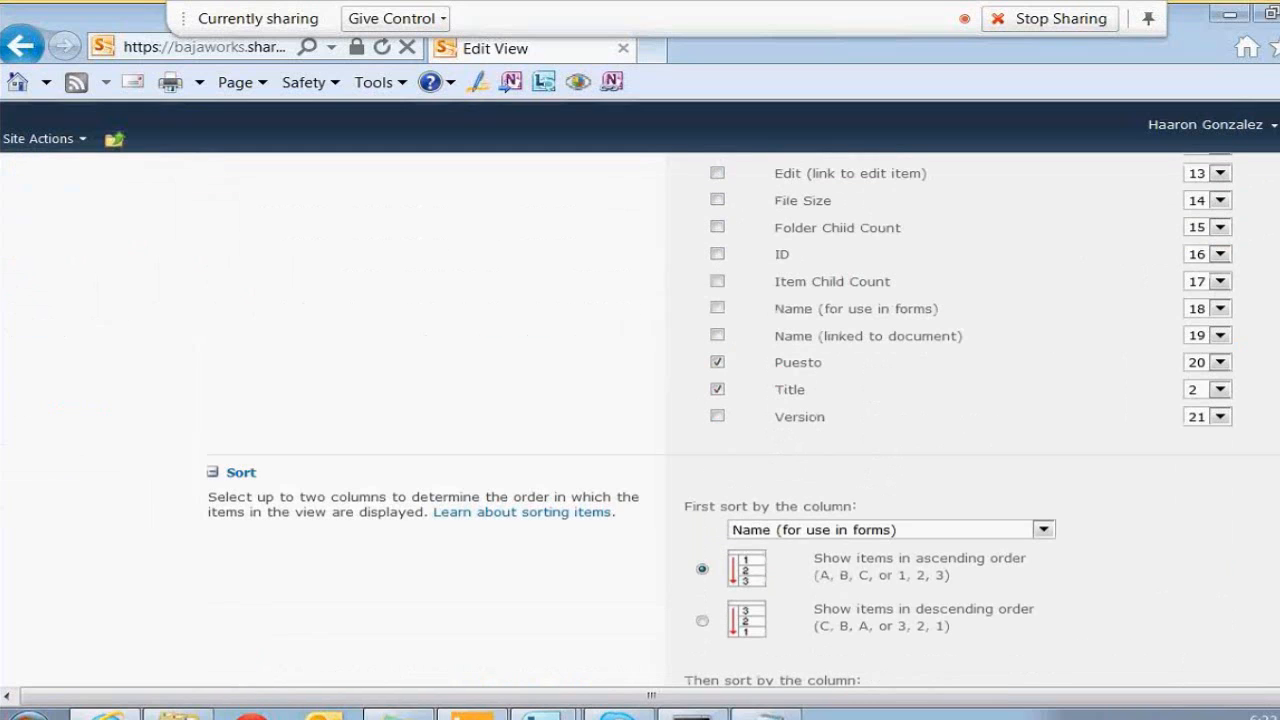
click(1220, 362)
click(1195, 427)
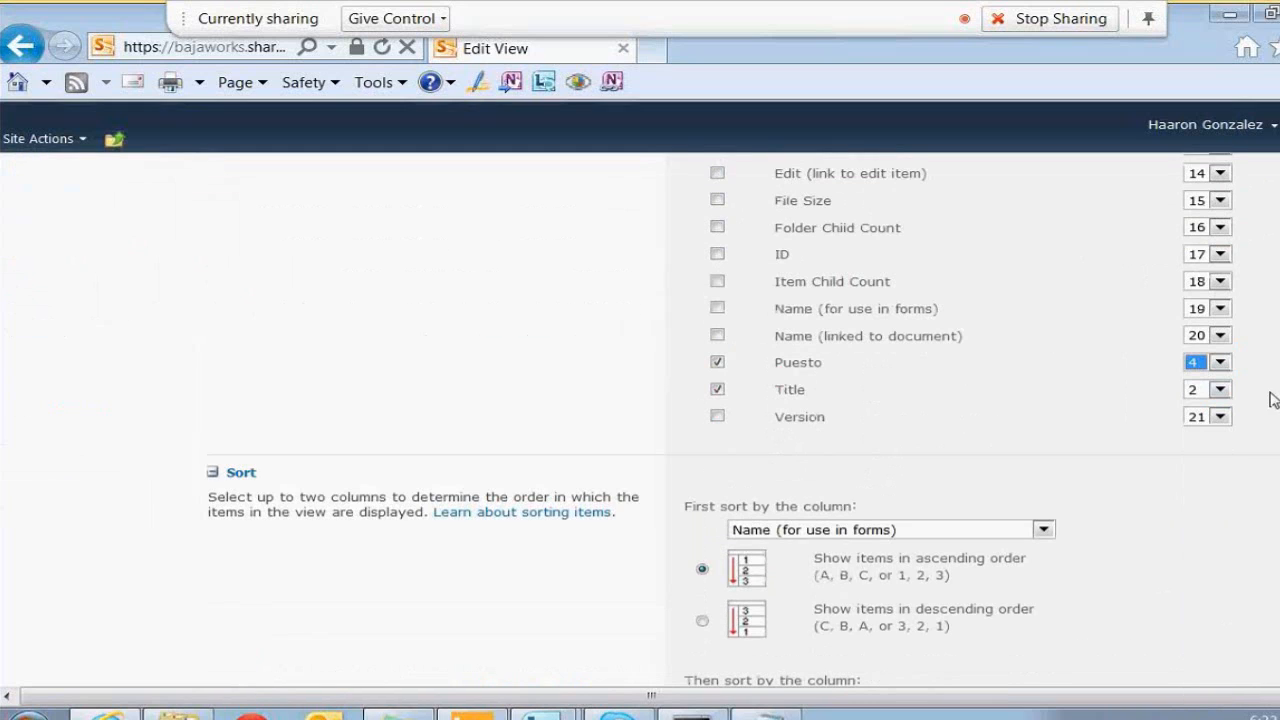
scroll(640, 420, down, 15)
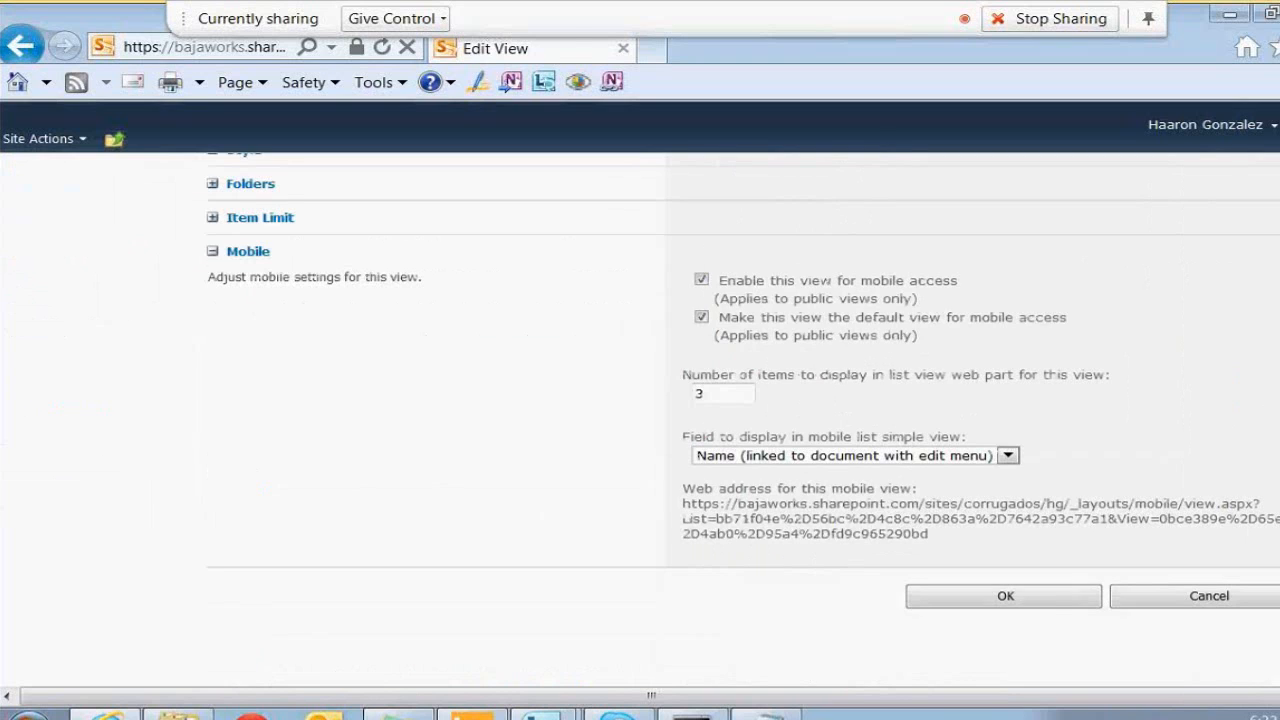
click(1049, 608)
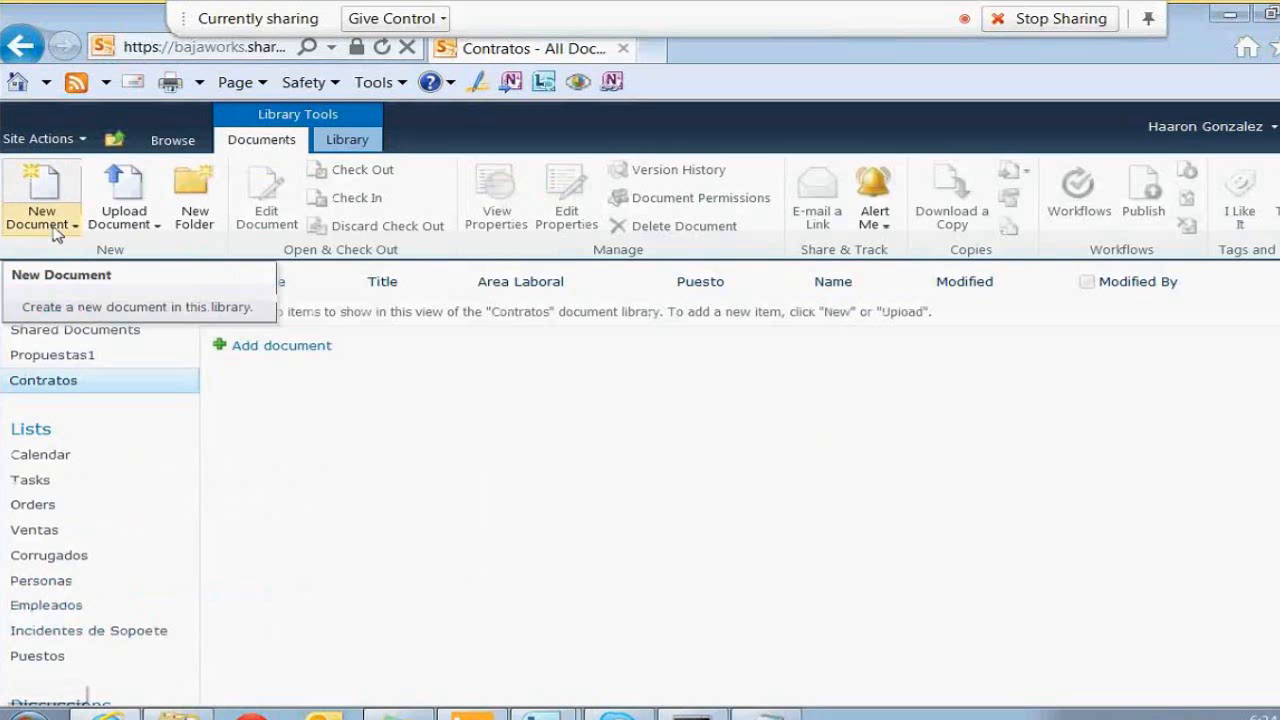
Choose Contrato Legal from the New Document list to create a contract in Word
click(57, 225)
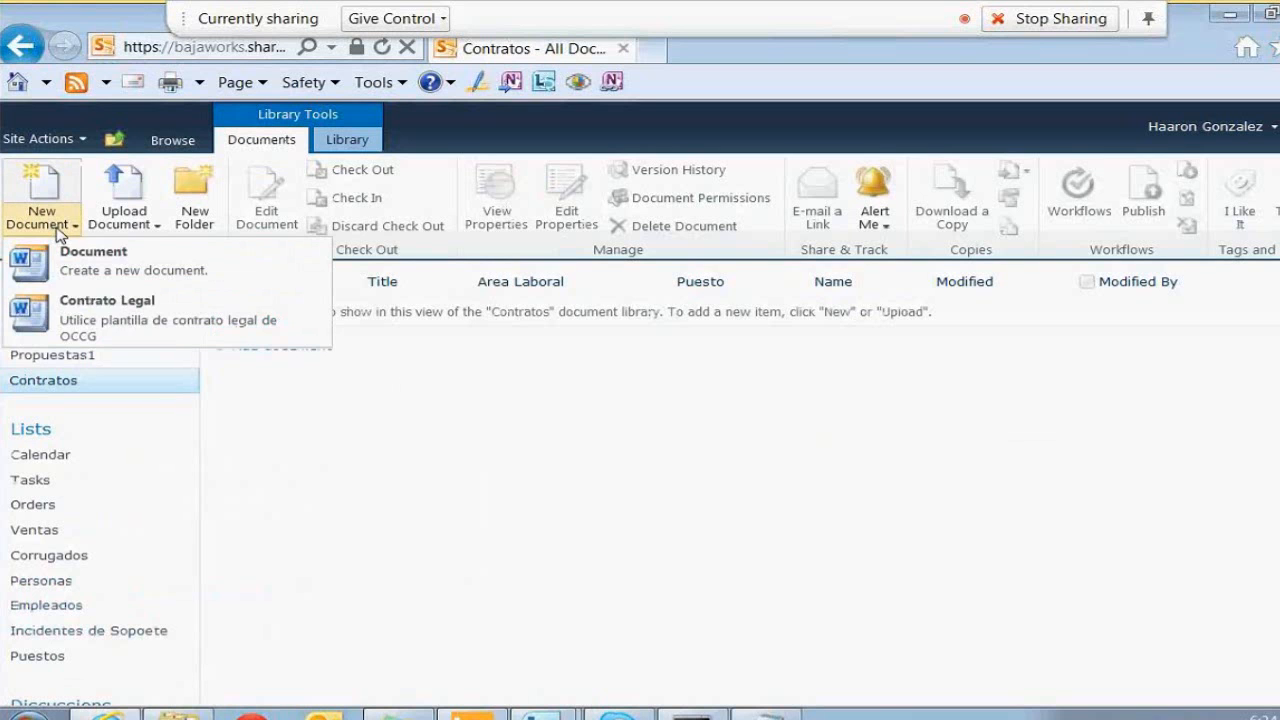
click(287, 338)
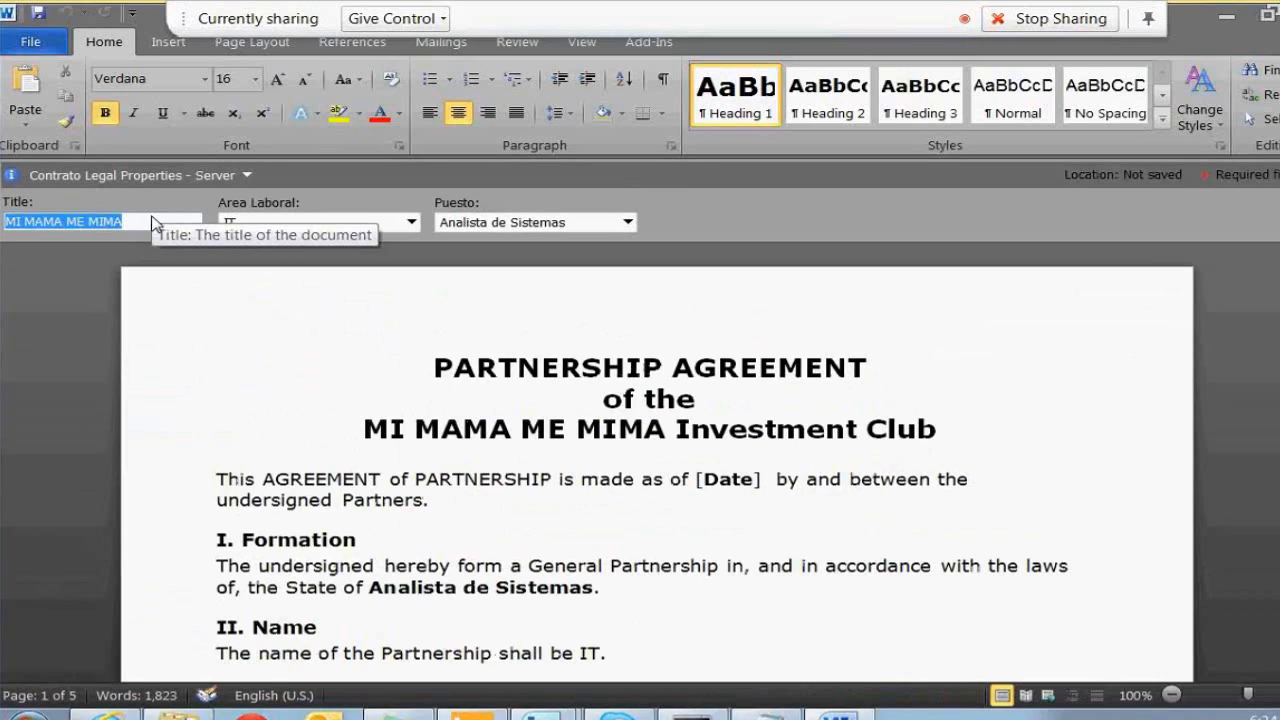
Set the document's Title property to 'ABARROTES FRONTERA'
text(abarro)
key(Return)
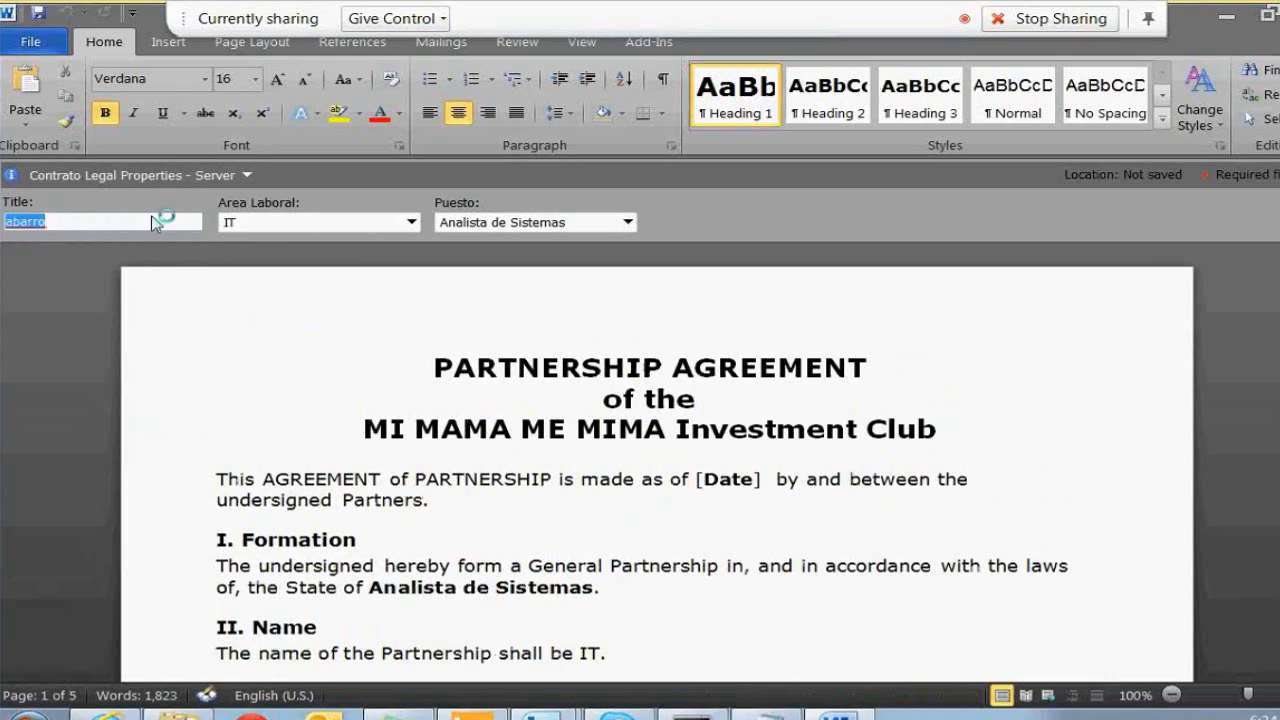
text(ABC)
key(BackSpace)
text(ARROTES FRONTERA)
key(Tab)
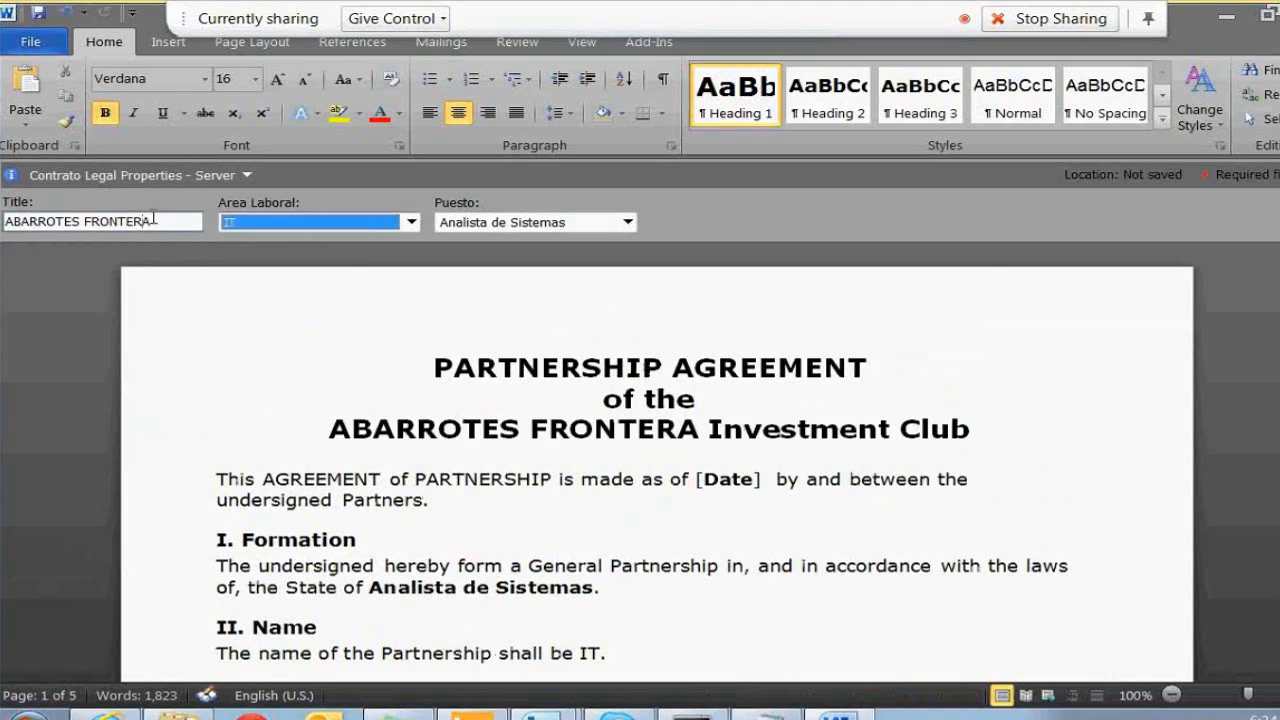
click(455, 430)
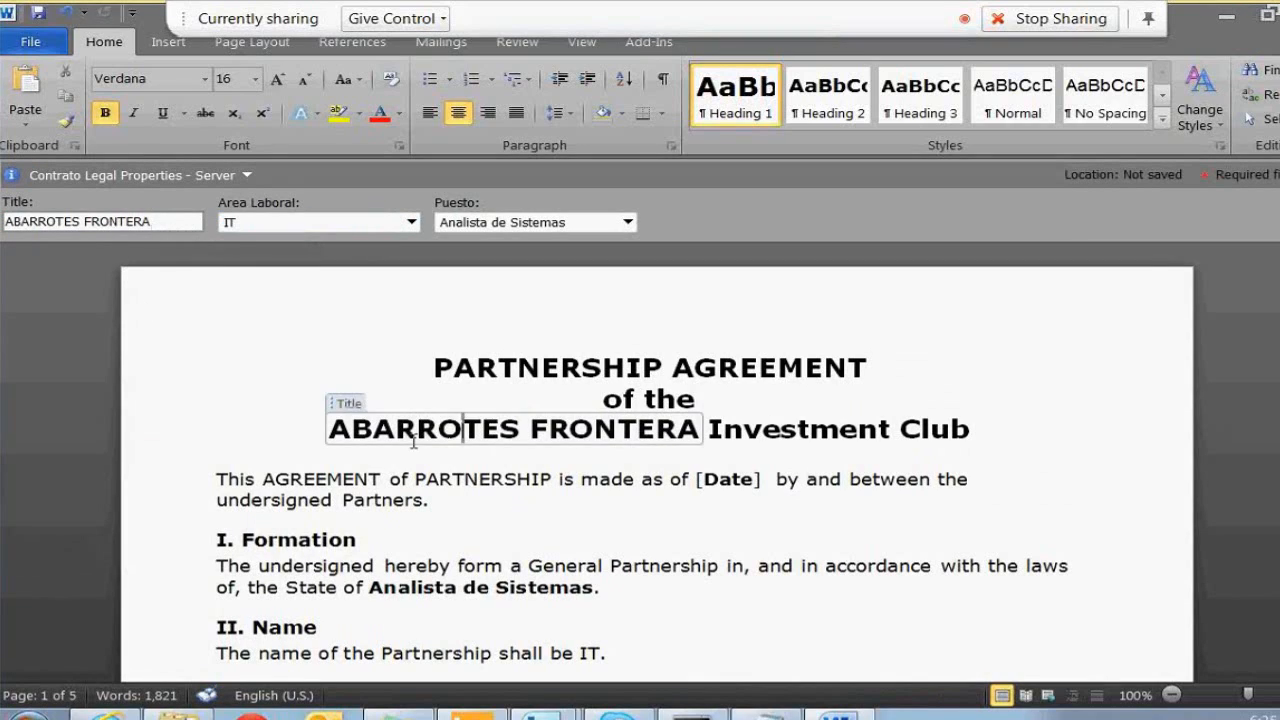
Delete the [Date] placeholder following 1/1/2000 in the agreement's opening sentence
click(334, 482)
key(ctrl+Right)
key(ctrl+Right)
key(ctrl+Right)
key(ctrl+Right)
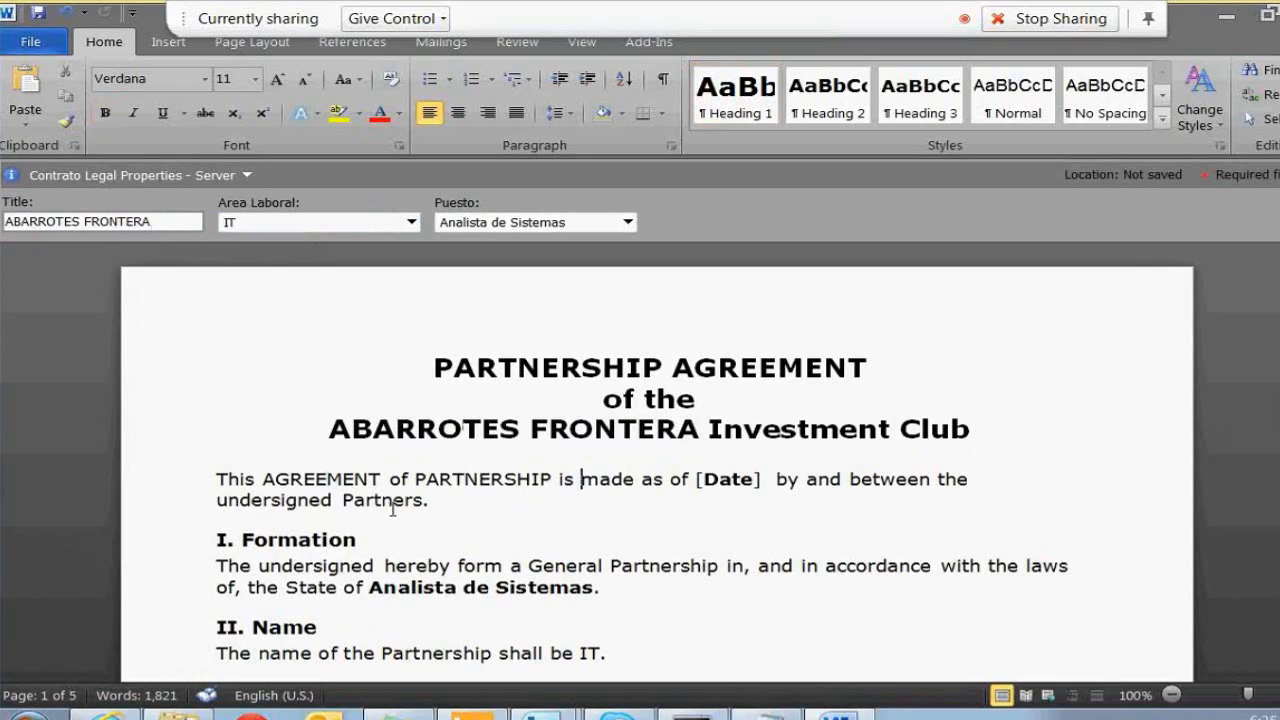
key(ctrl+Right)
key(ctrl+Right)
key(ctrl+Right)
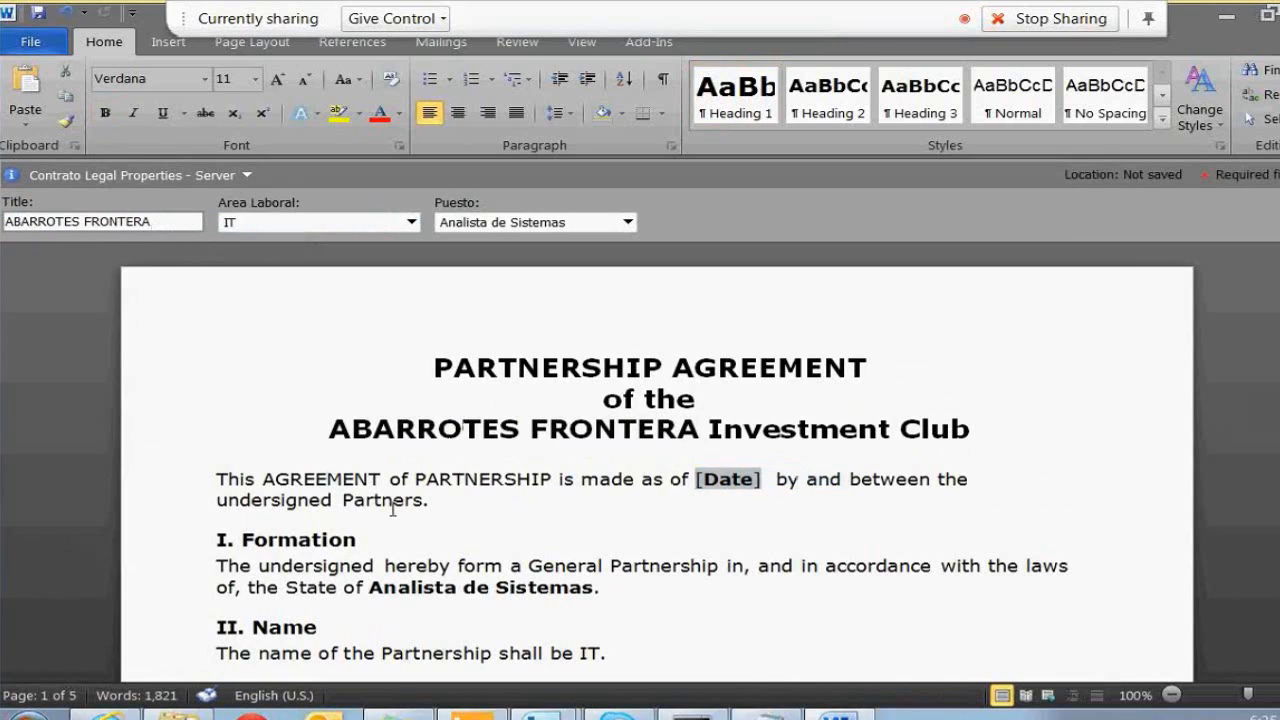
text(1/1/2000)
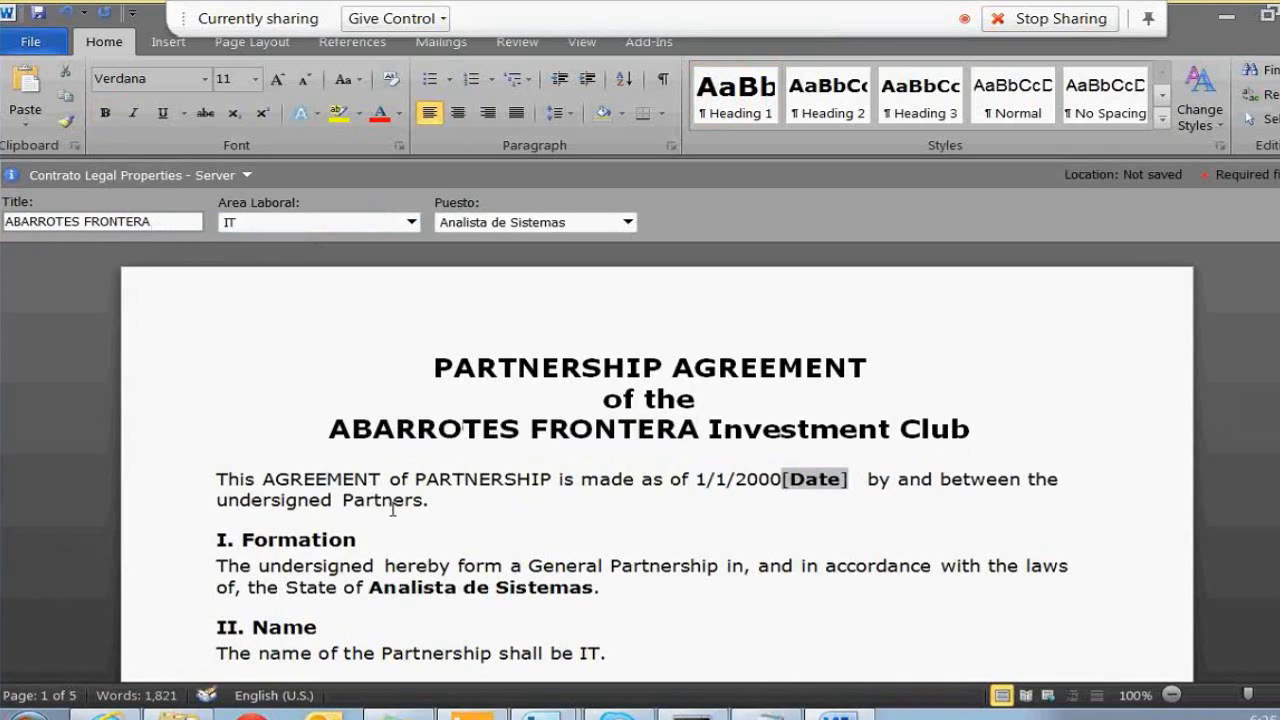
key(Delete)
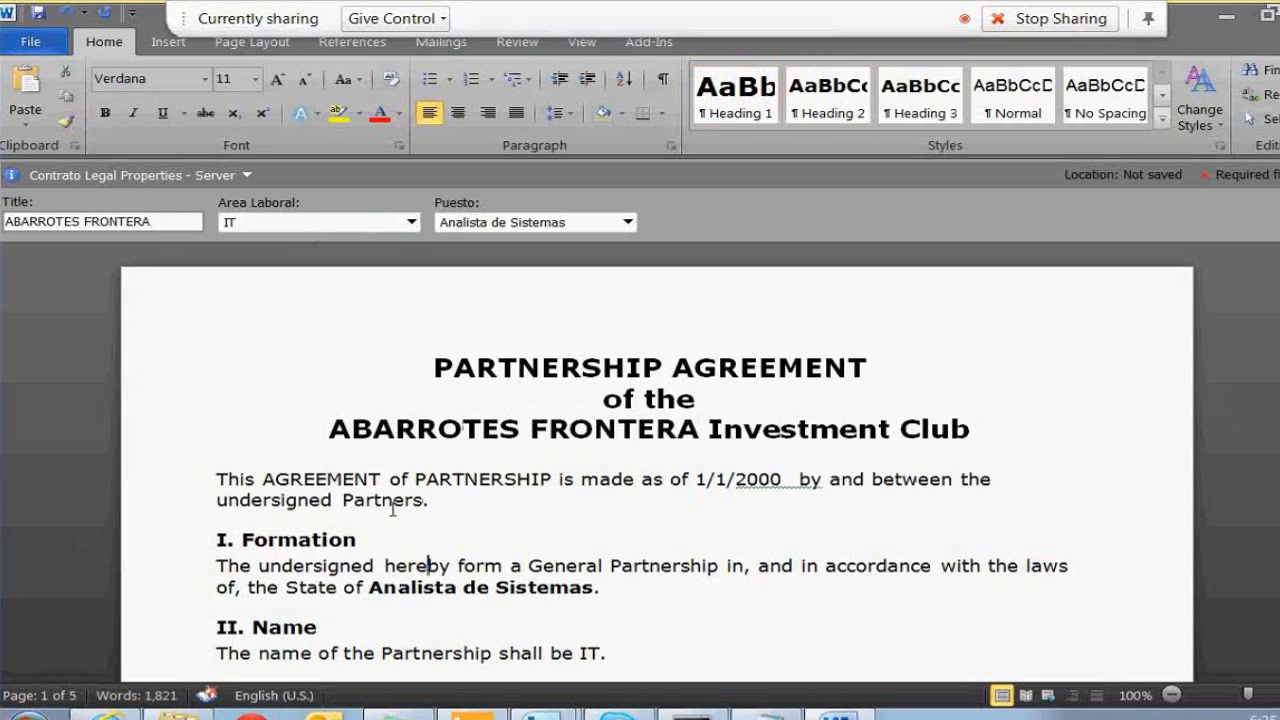
key(End)
click(480, 587)
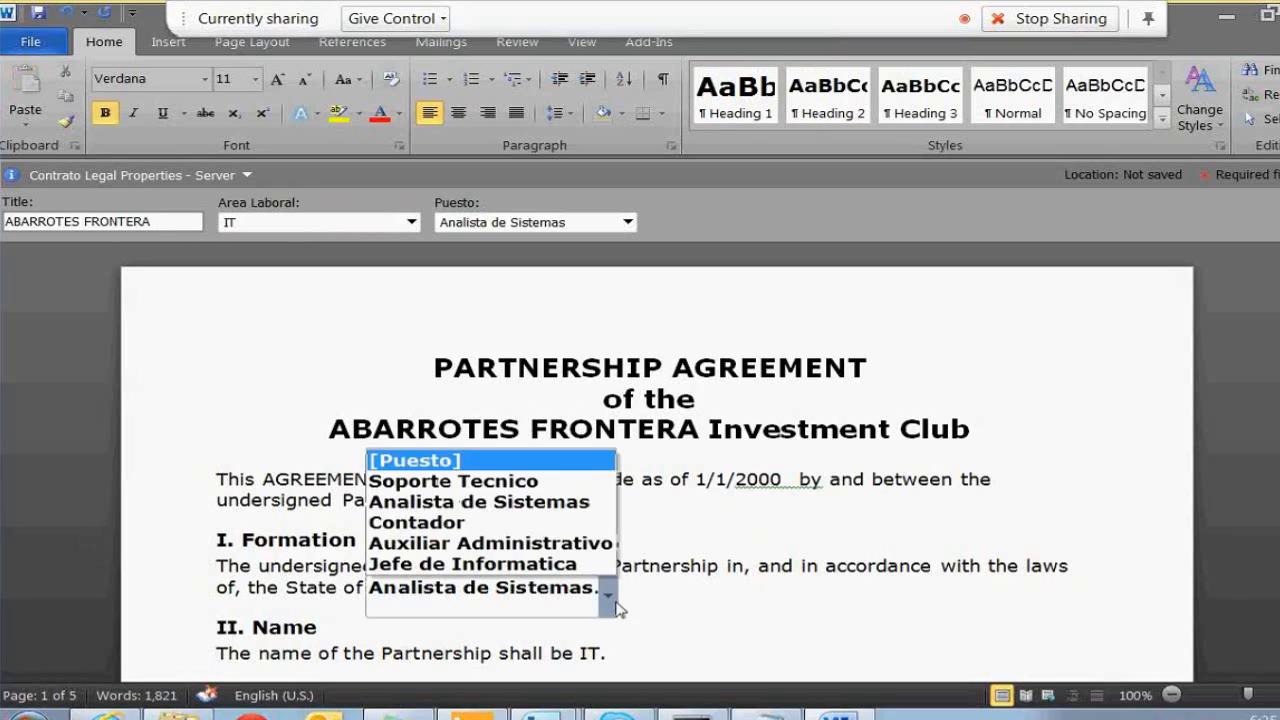
Try the in-document Puesto and Area Laboral choices (Jefe de Informatica, Contabilidad)
click(565, 503)
click(608, 596)
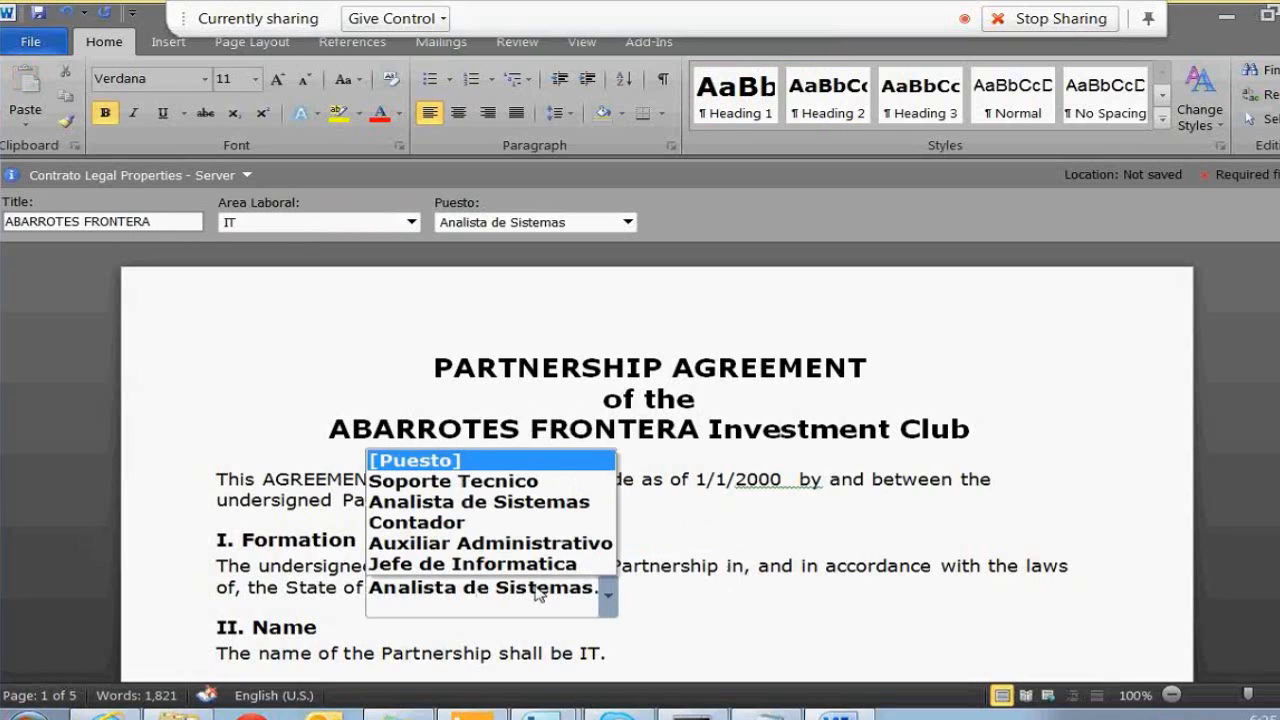
click(533, 565)
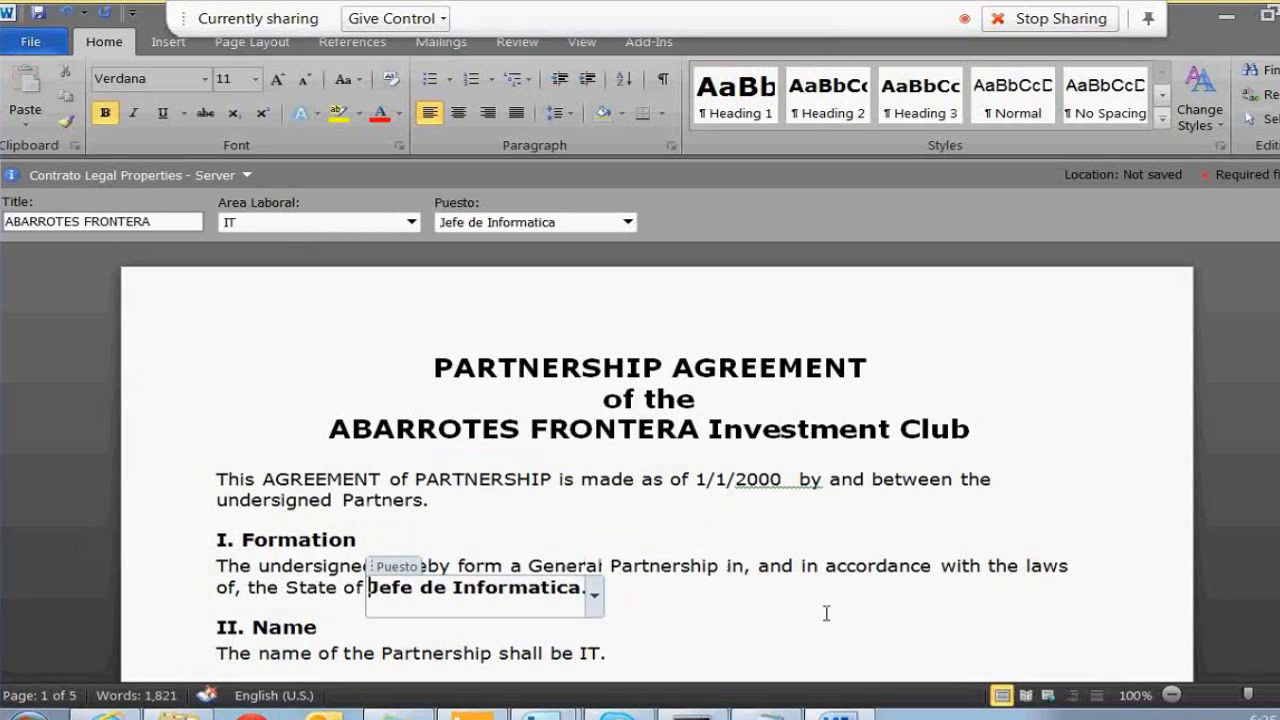
click(826, 614)
scroll(826, 614, down, 1)
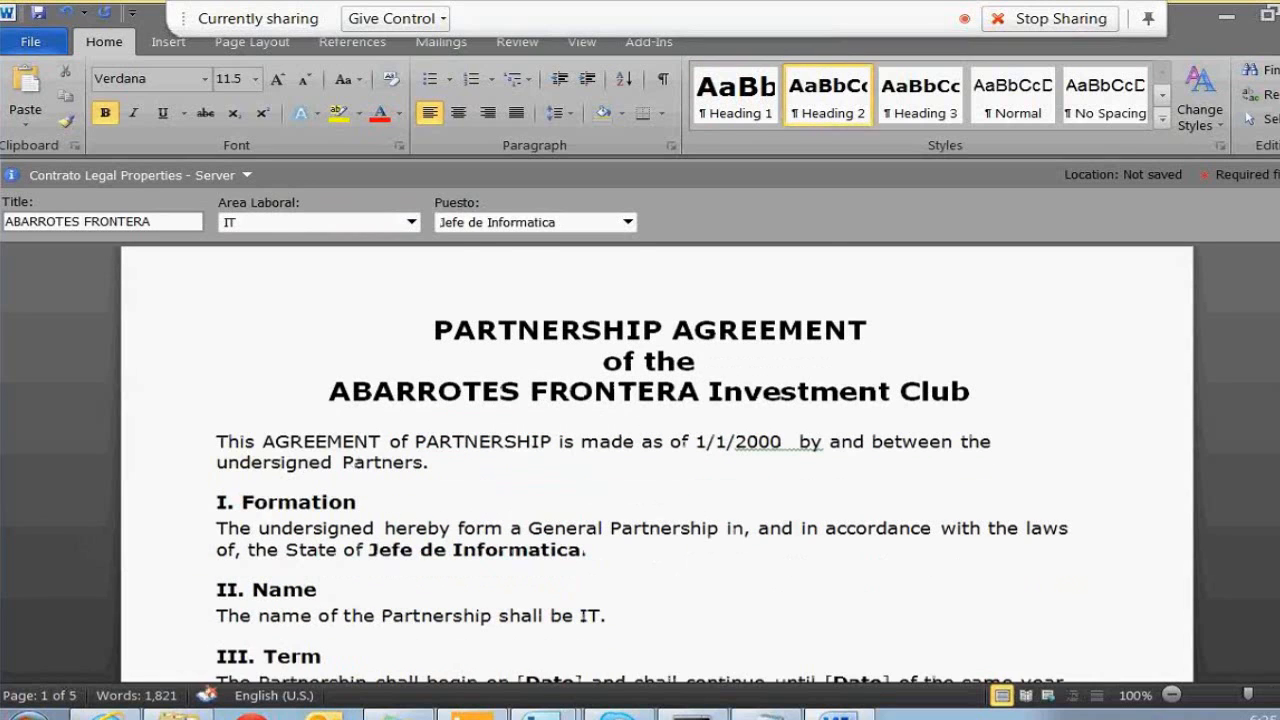
scroll(656, 460, down, 1)
scroll(642, 465, down, 1)
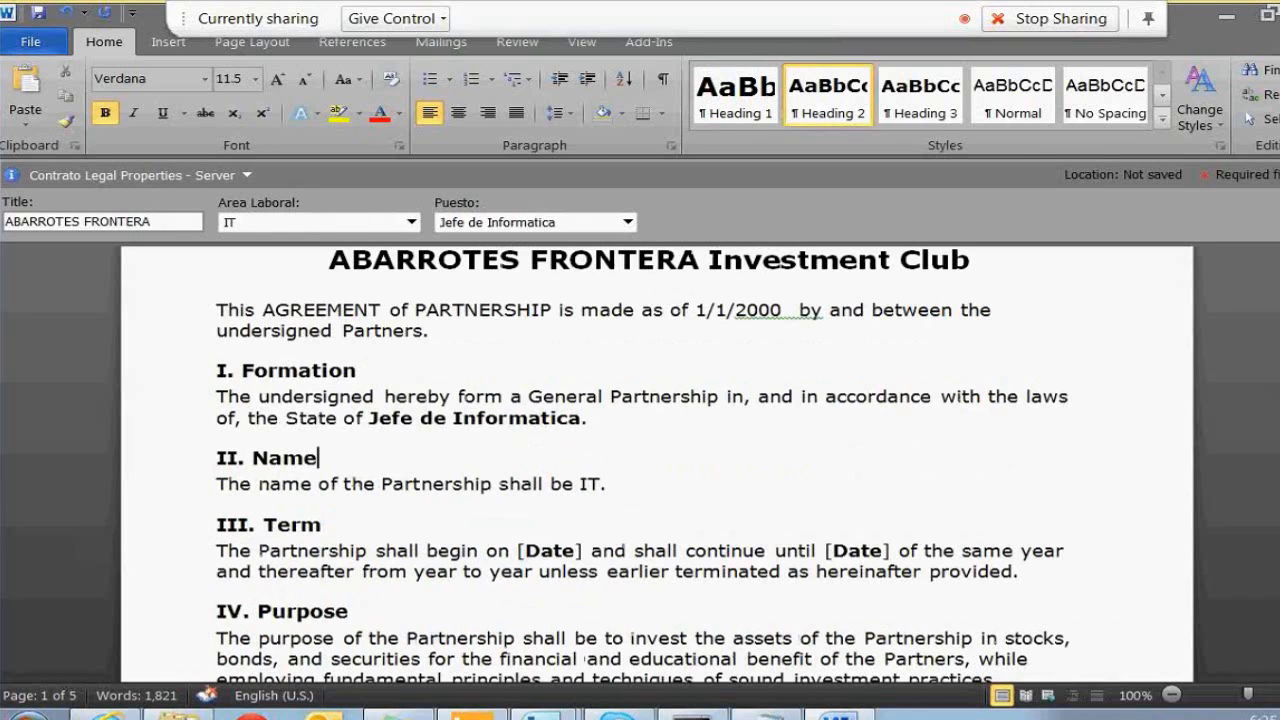
click(519, 484)
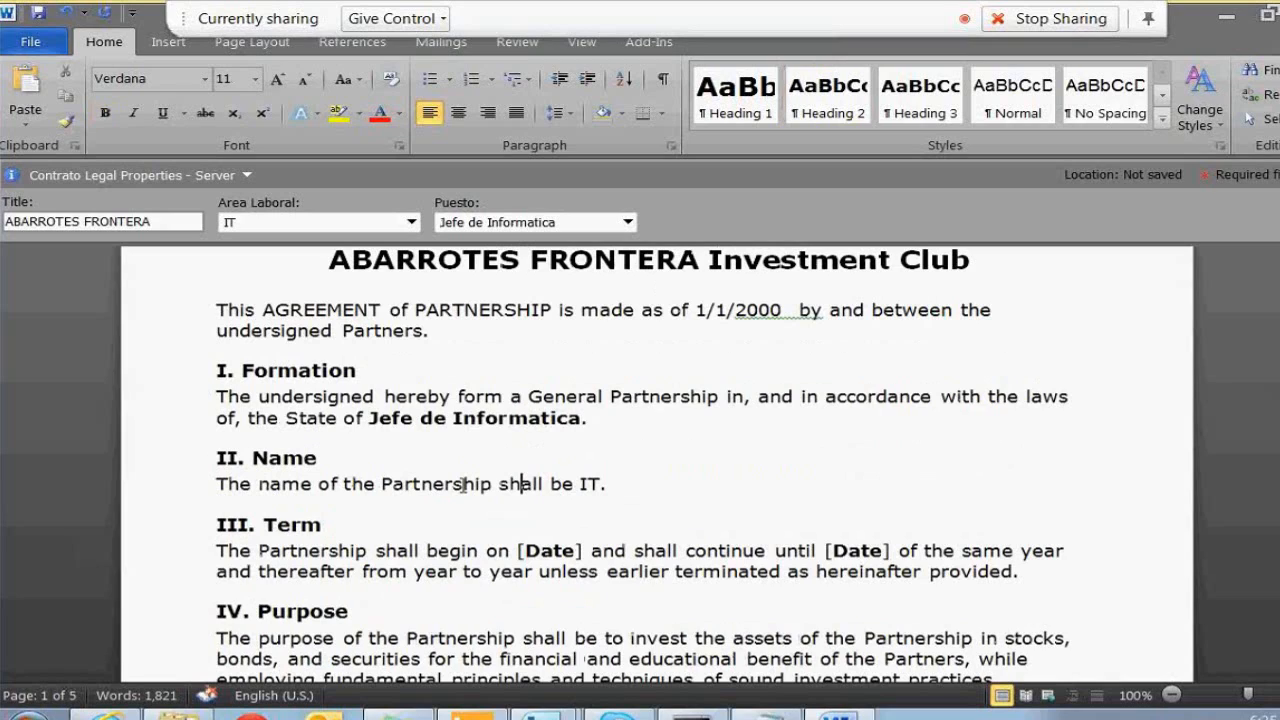
click(600, 487)
click(614, 492)
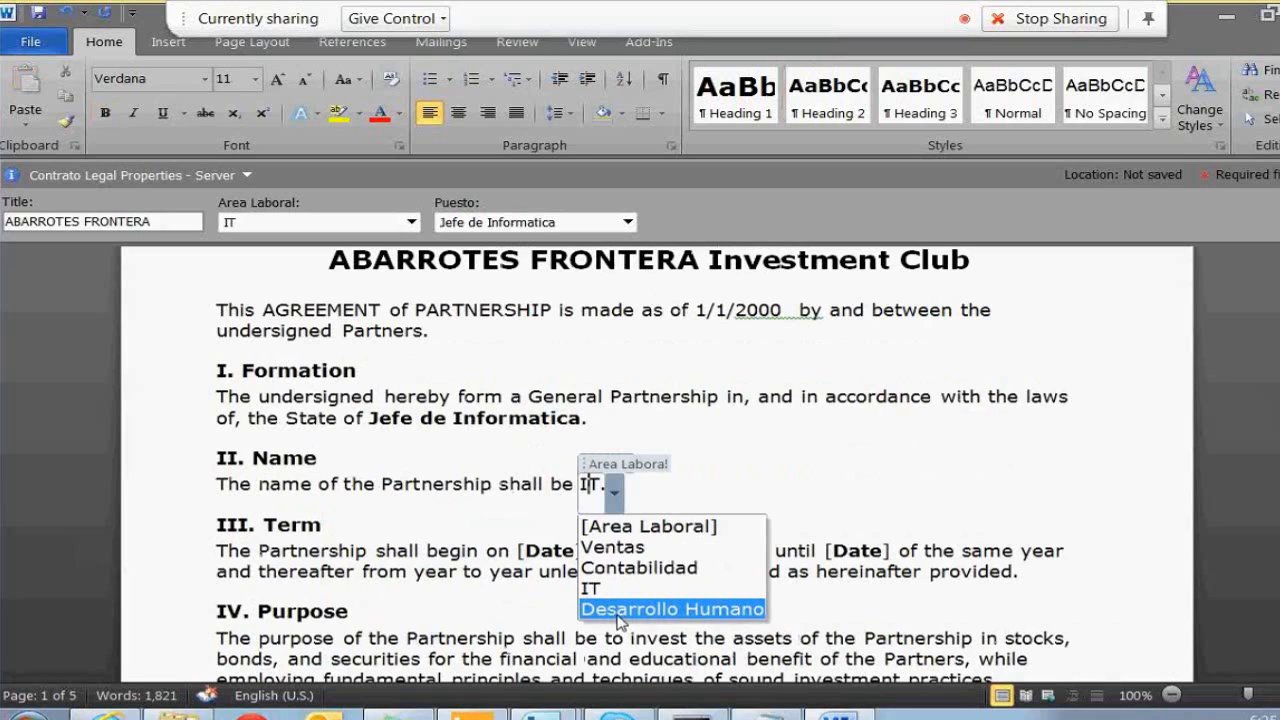
click(640, 566)
click(707, 537)
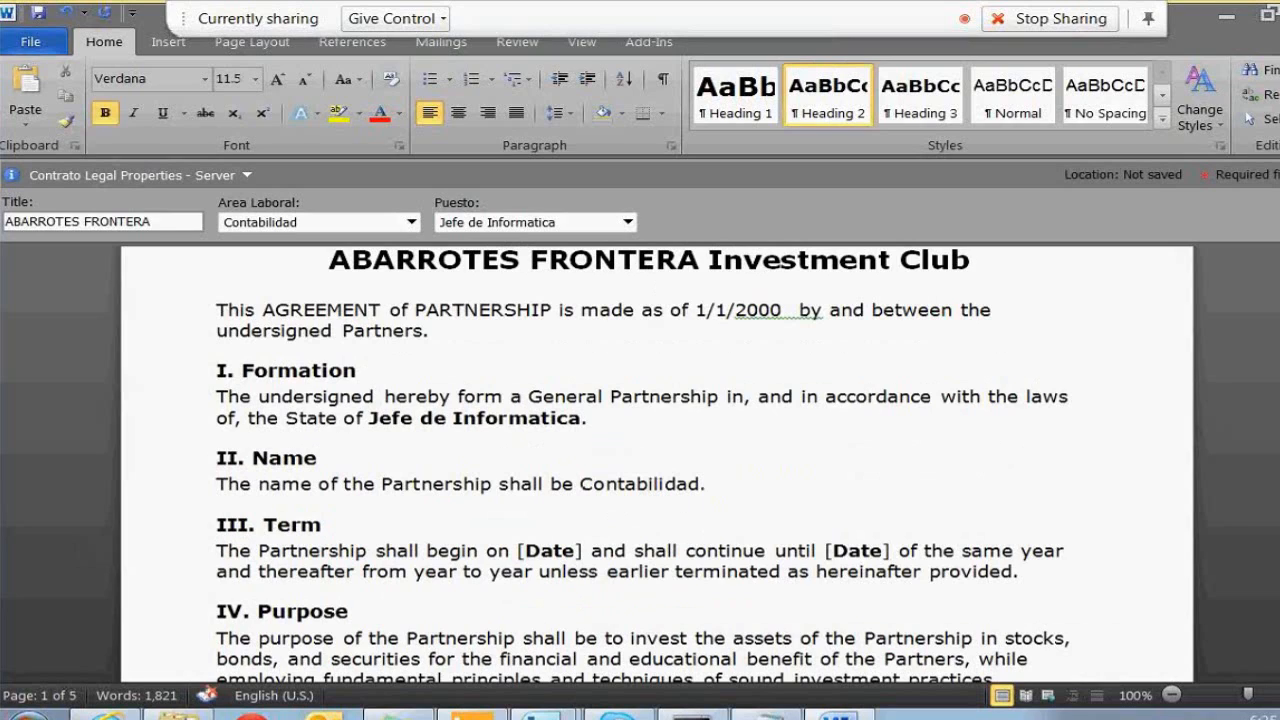
Set Puesto to Analista de Sistemas and Area Laboral to Desarrollo Humano, then save
scroll(656, 450, up, 3)
click(520, 222)
click(500, 271)
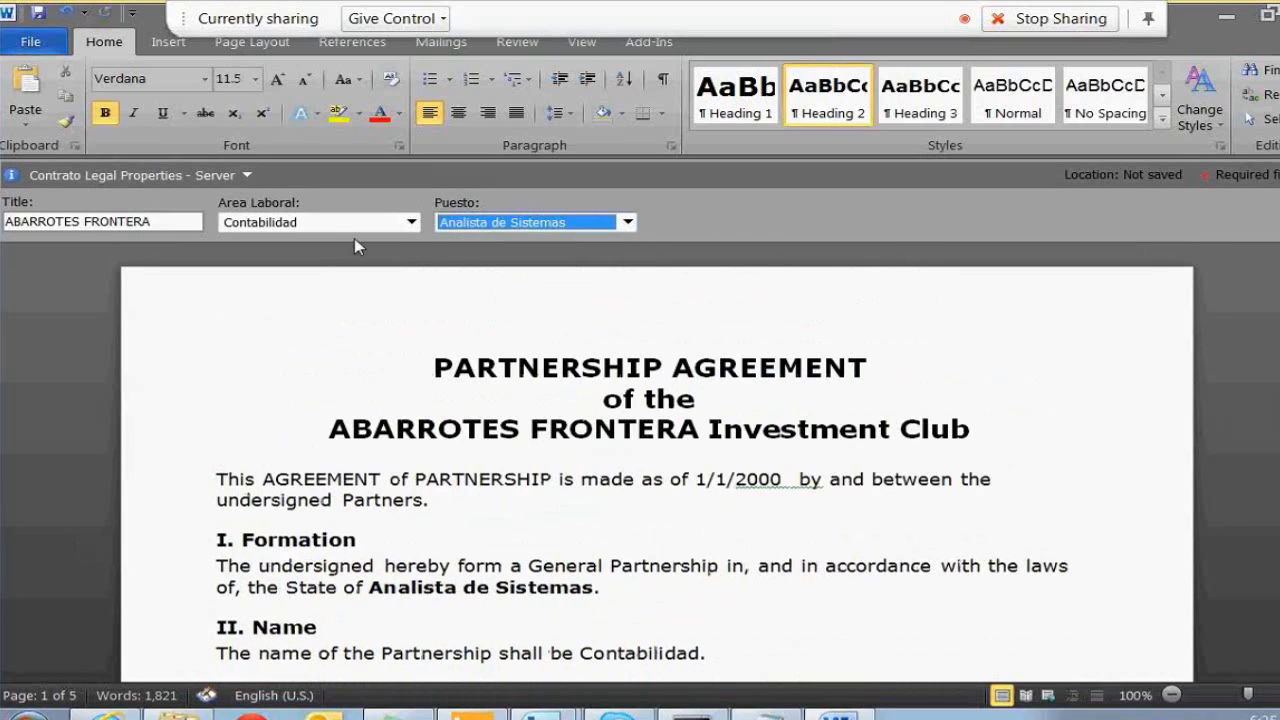
click(345, 222)
click(305, 301)
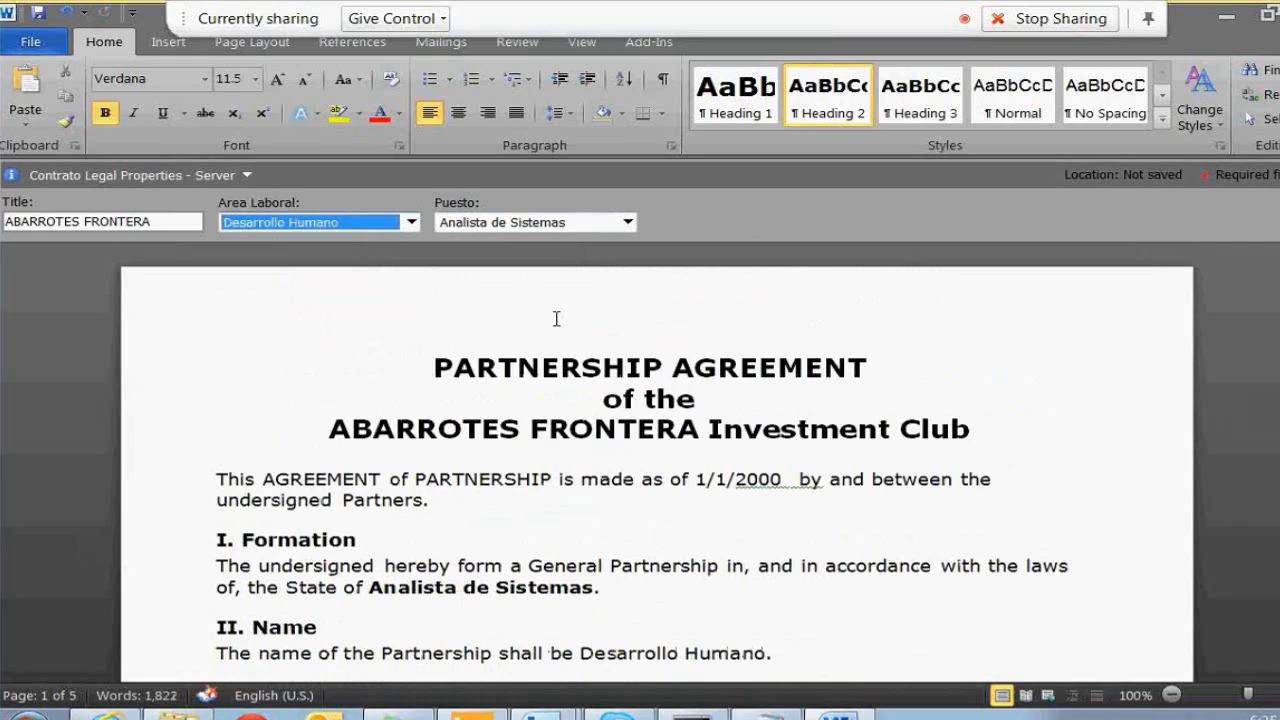
click(482, 480)
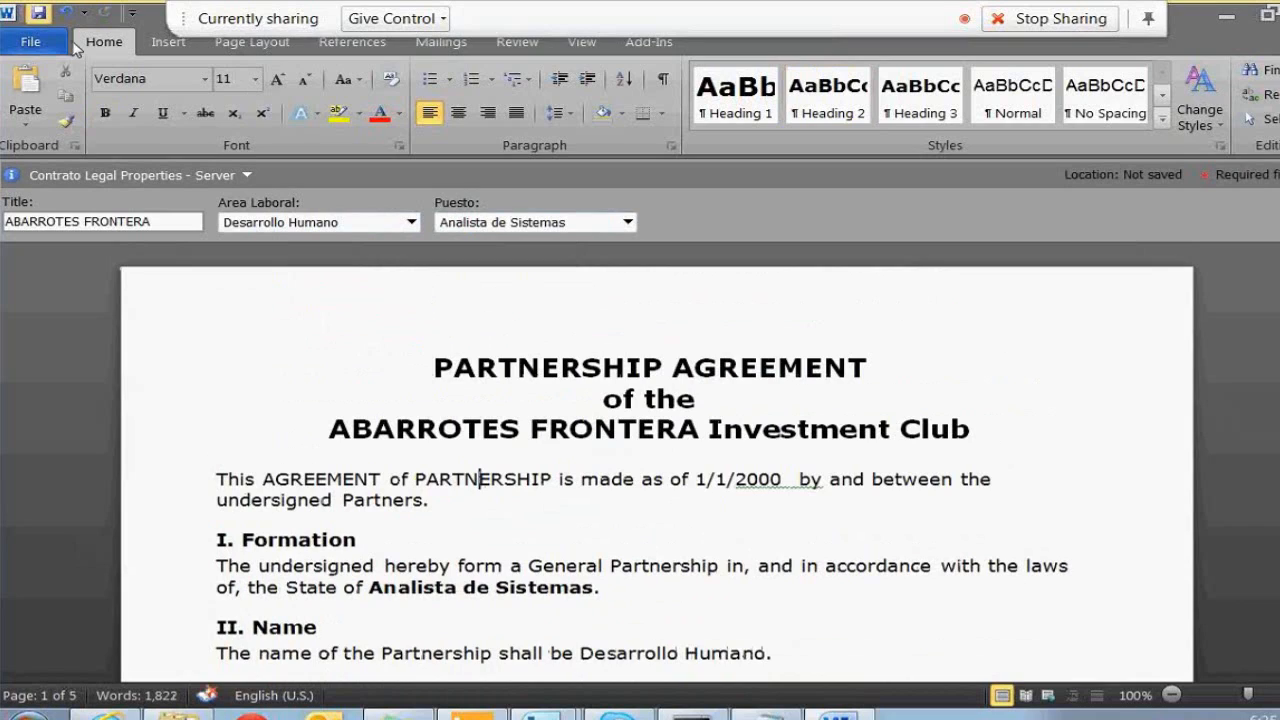
click(39, 13)
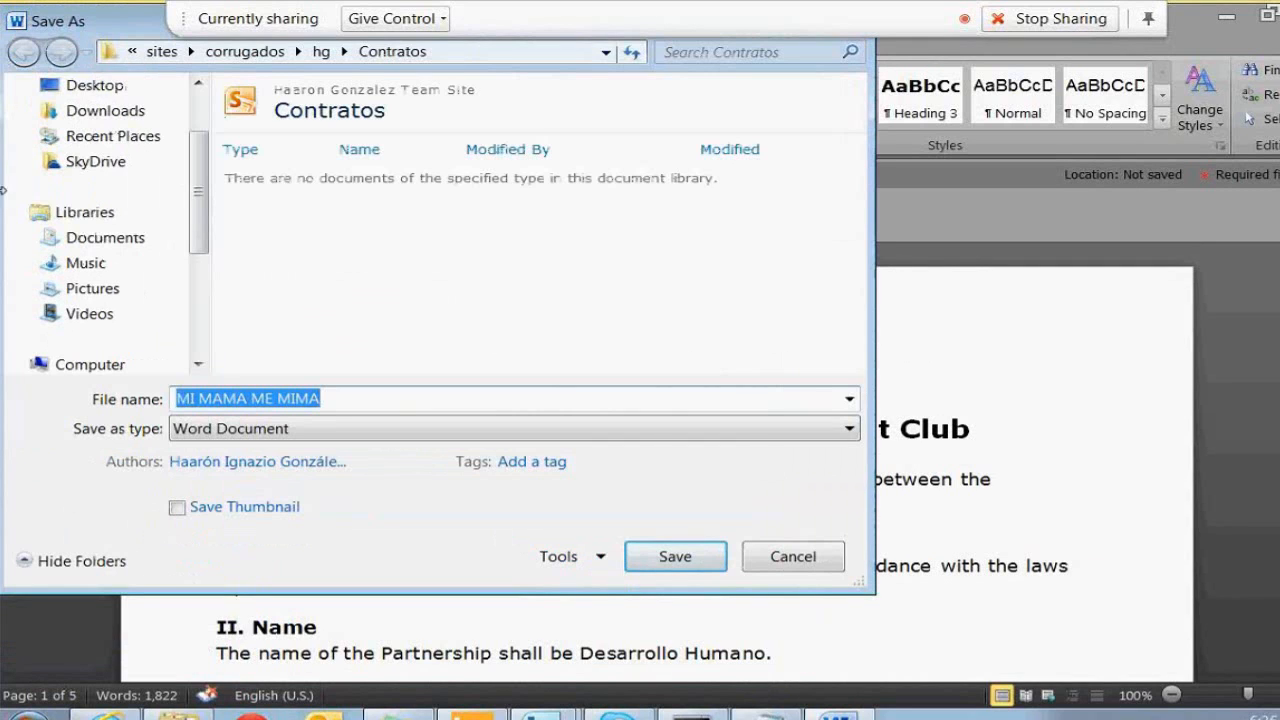
Save the contract to Contratos as 'ABARROTES FRONTERA' and minimize Word
text(ABARROTES FRO)
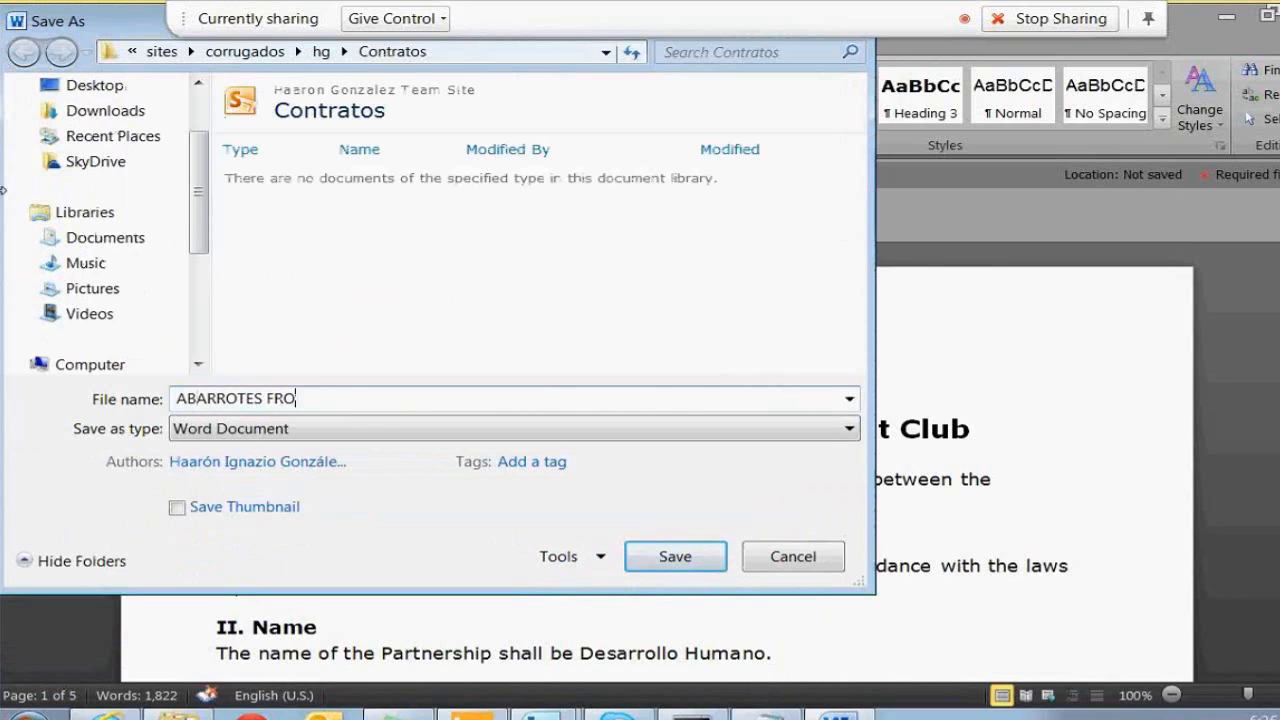
text(NTERA)
key(Return)
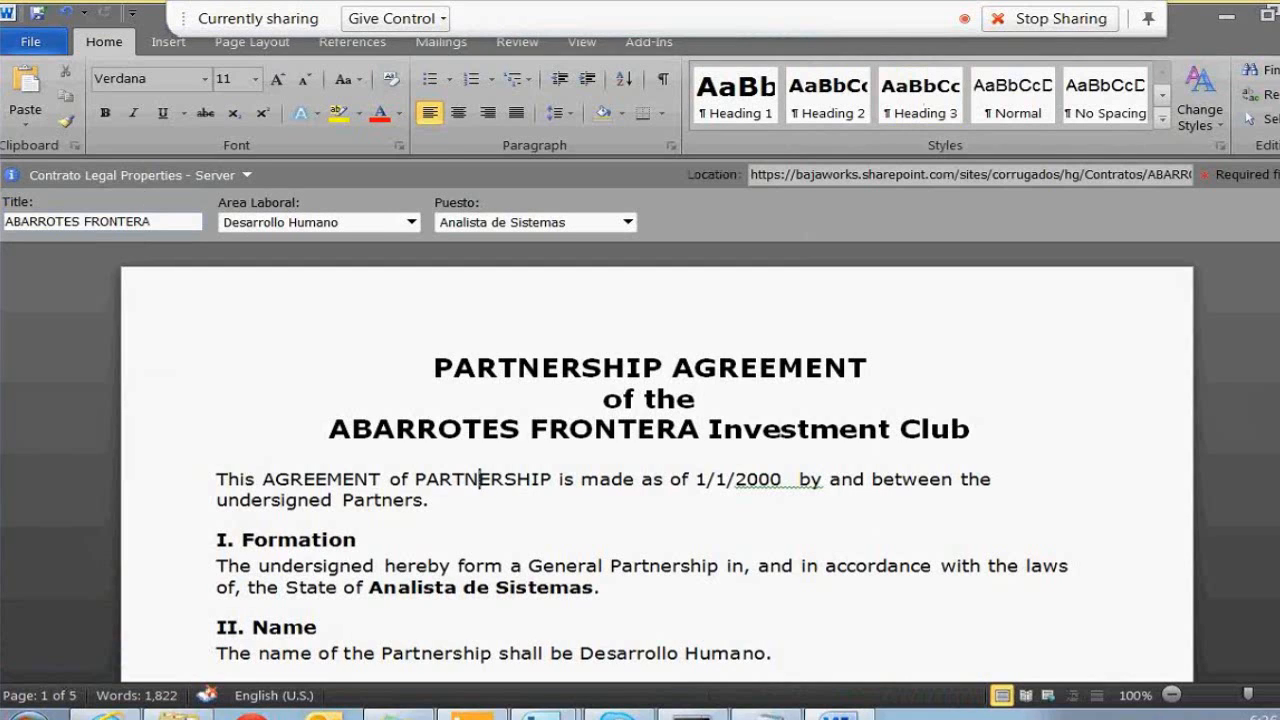
click(1229, 17)
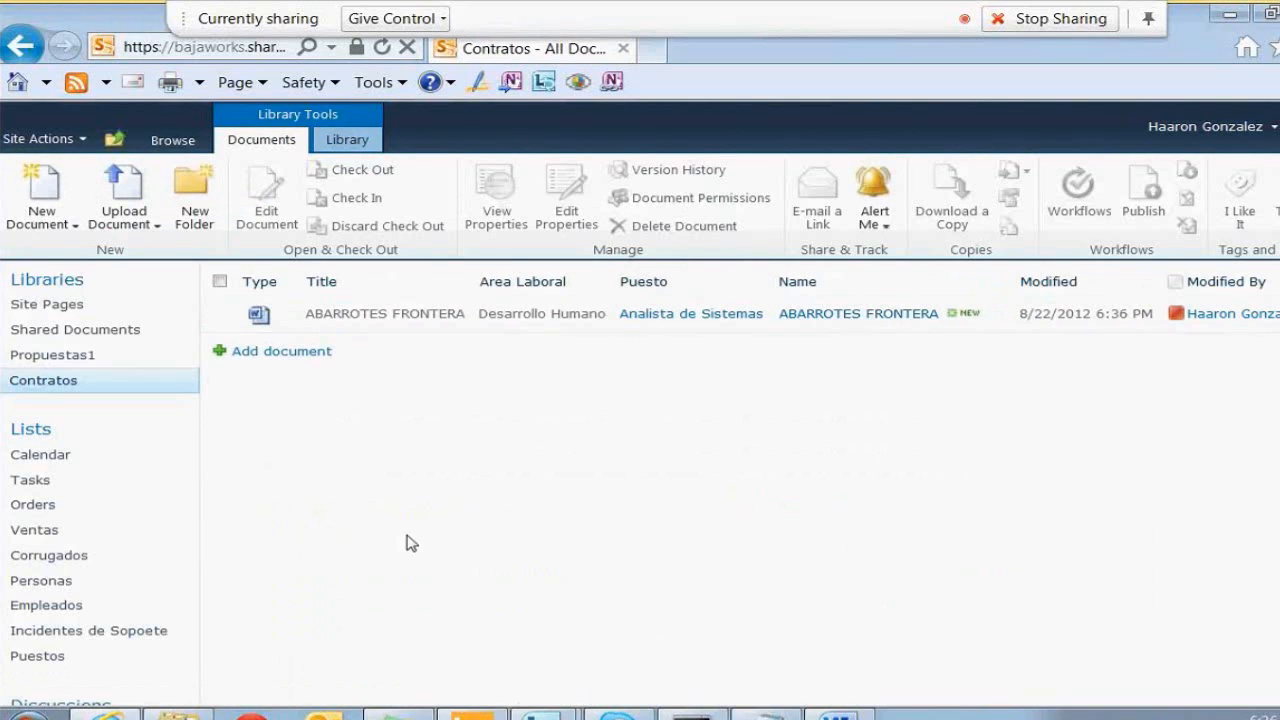
Select the ABARROTES FRONTERA row's checkbox in the Contratos library
click(533, 327)
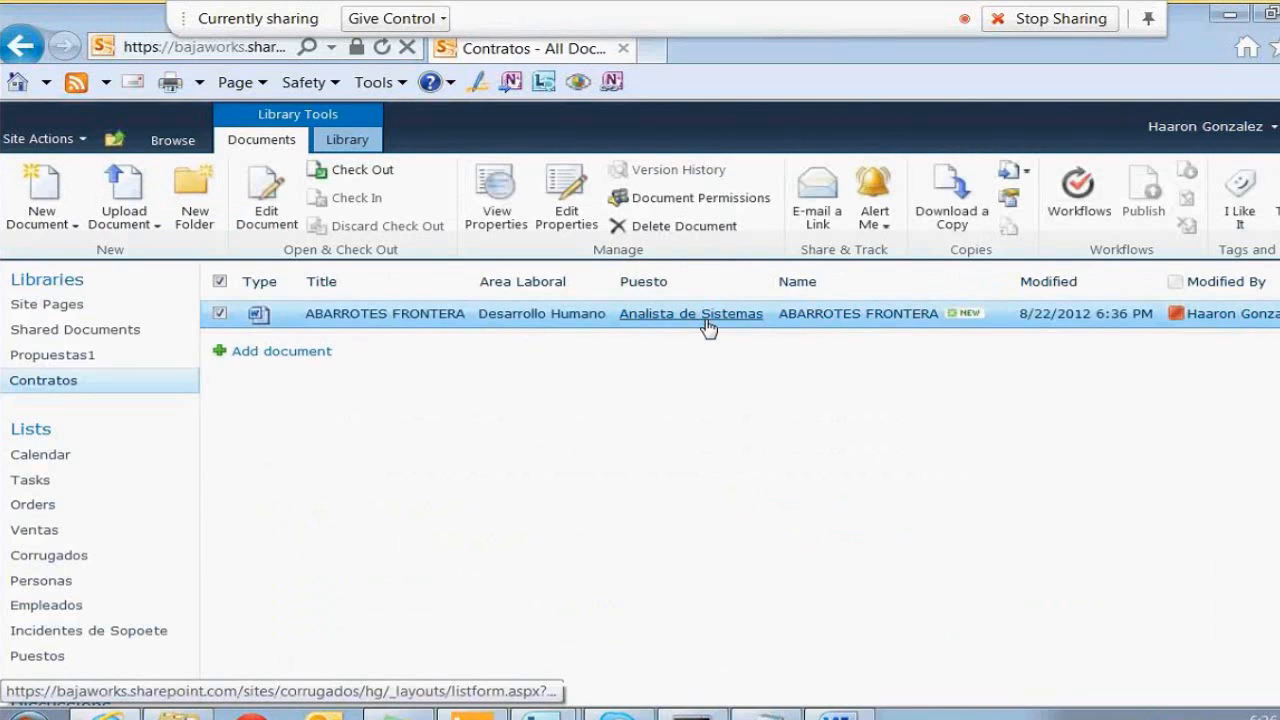
mouse_move(541, 716)
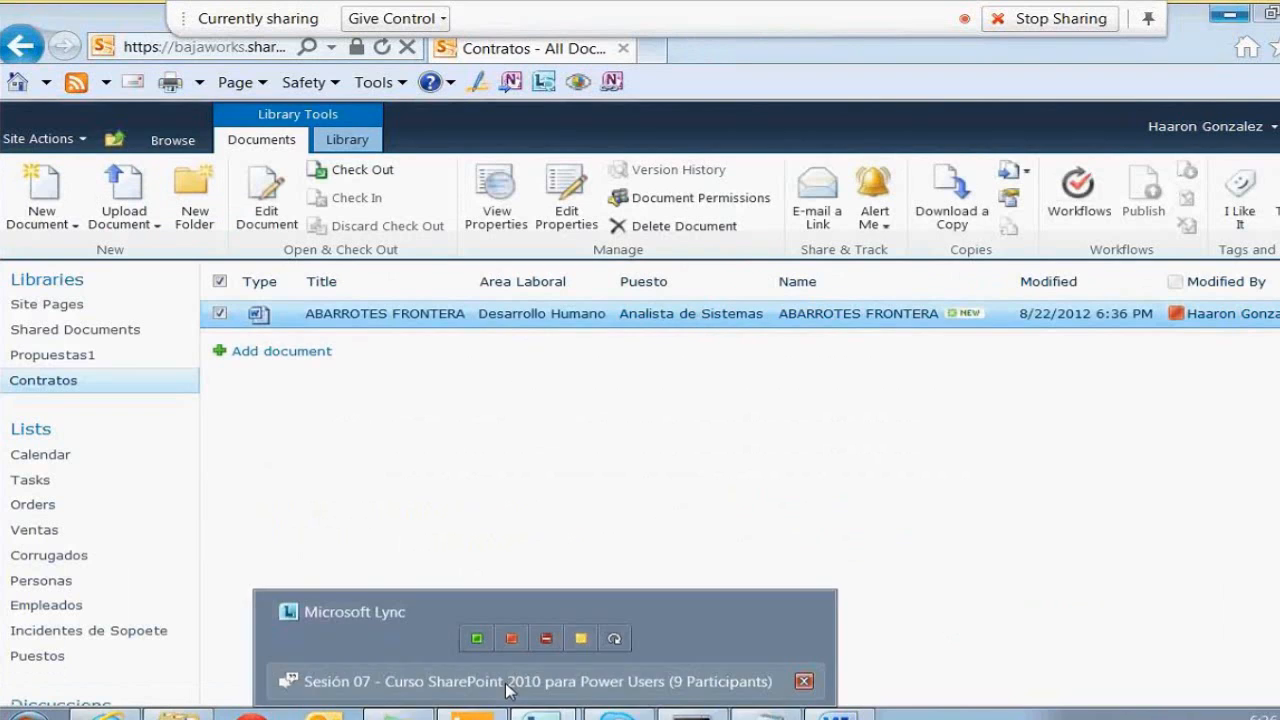
click(507, 686)
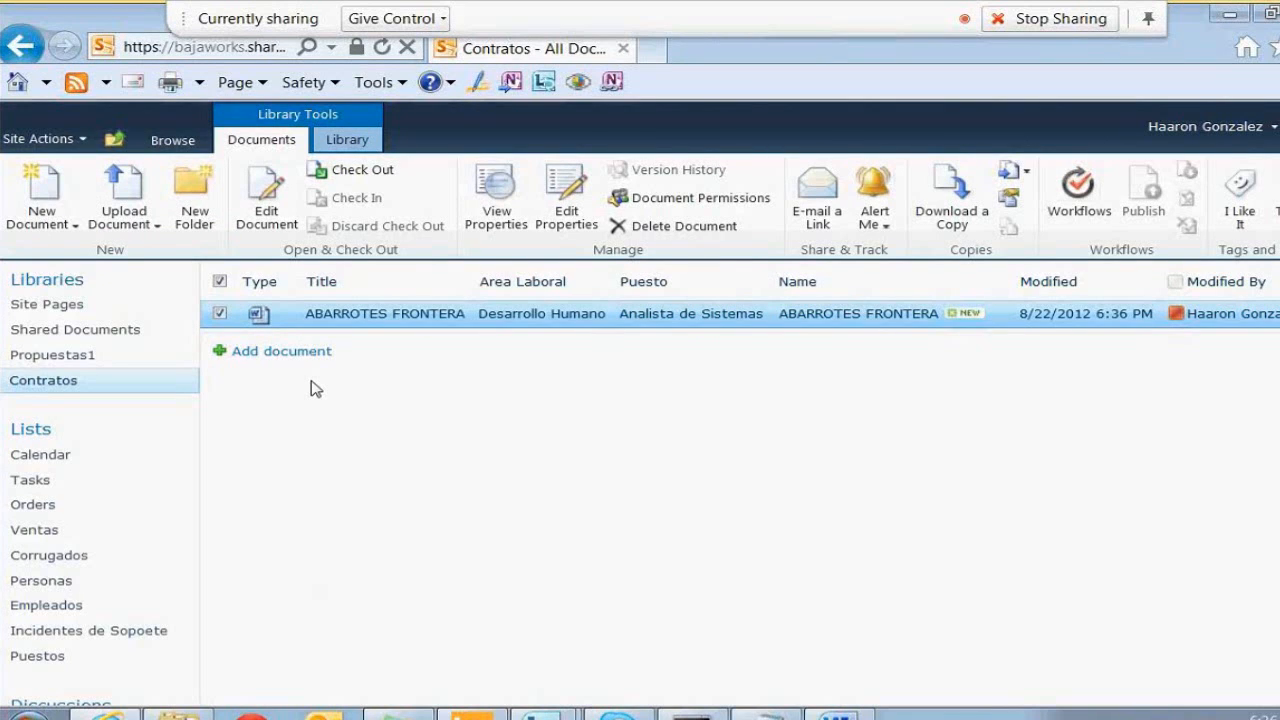
click(221, 314)
click(221, 320)
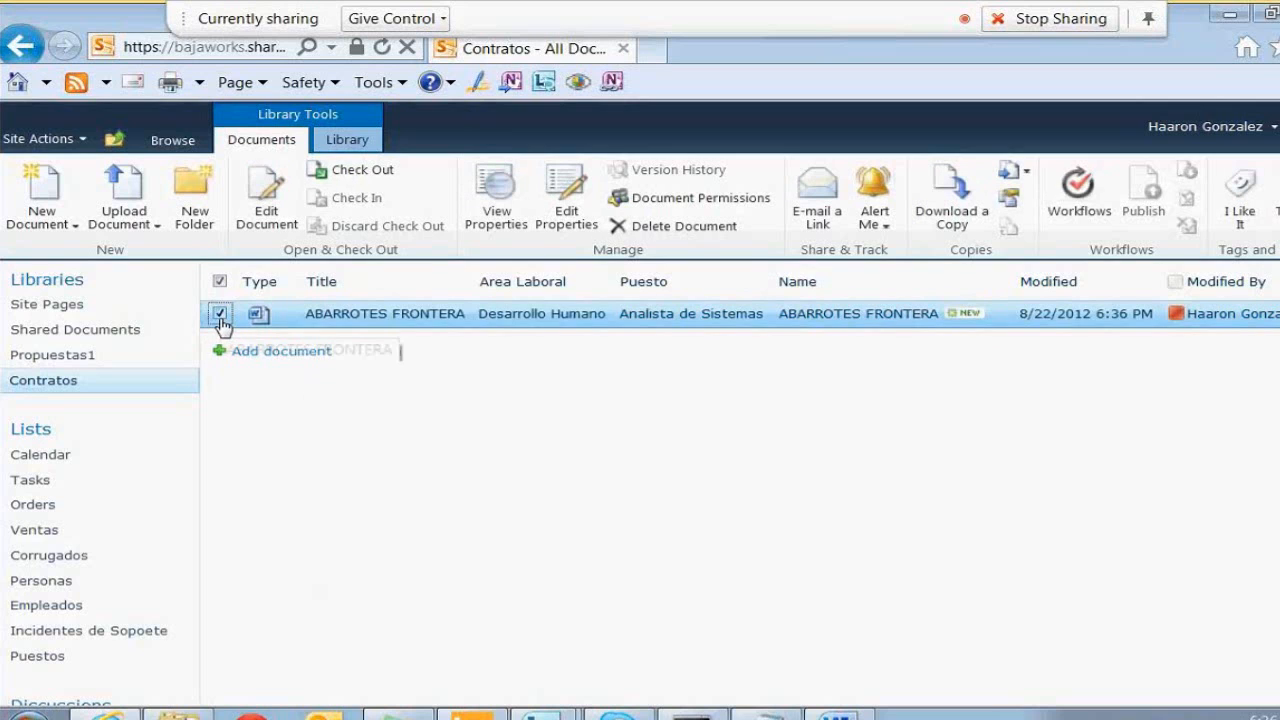
Open the contract's workflows in the library, then return to the contract in Word
click(1078, 213)
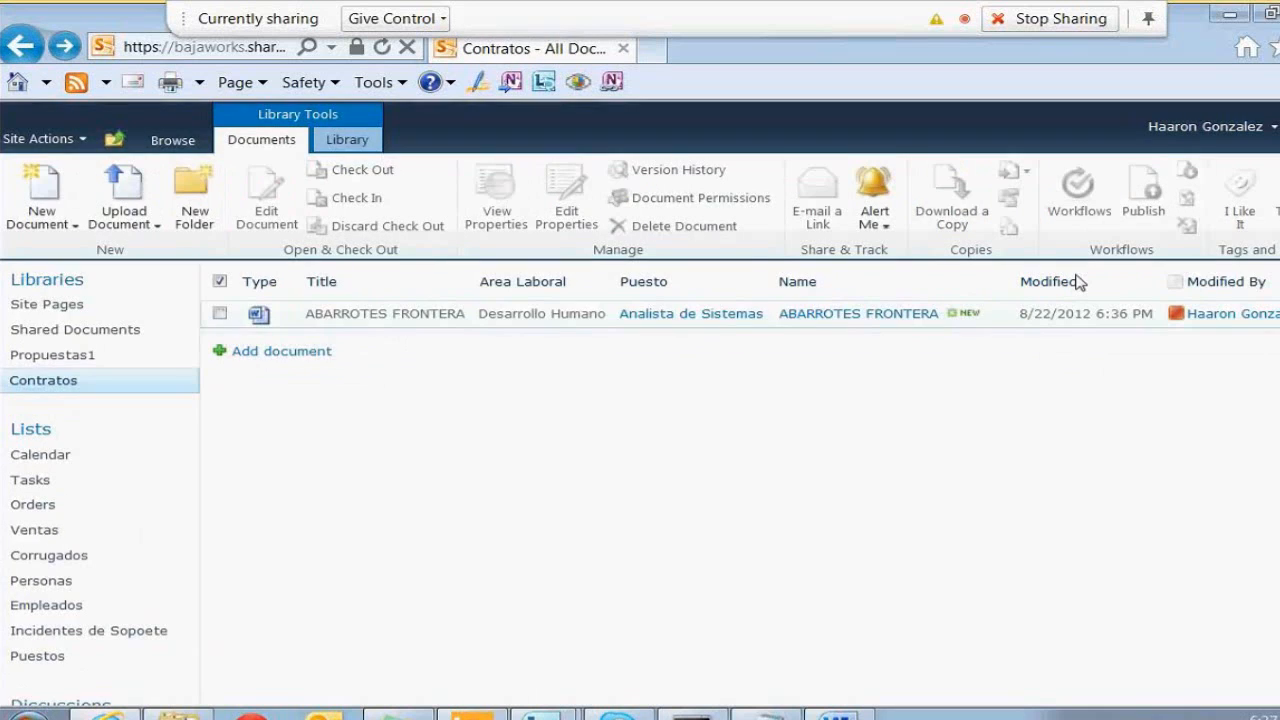
click(1062, 315)
click(850, 714)
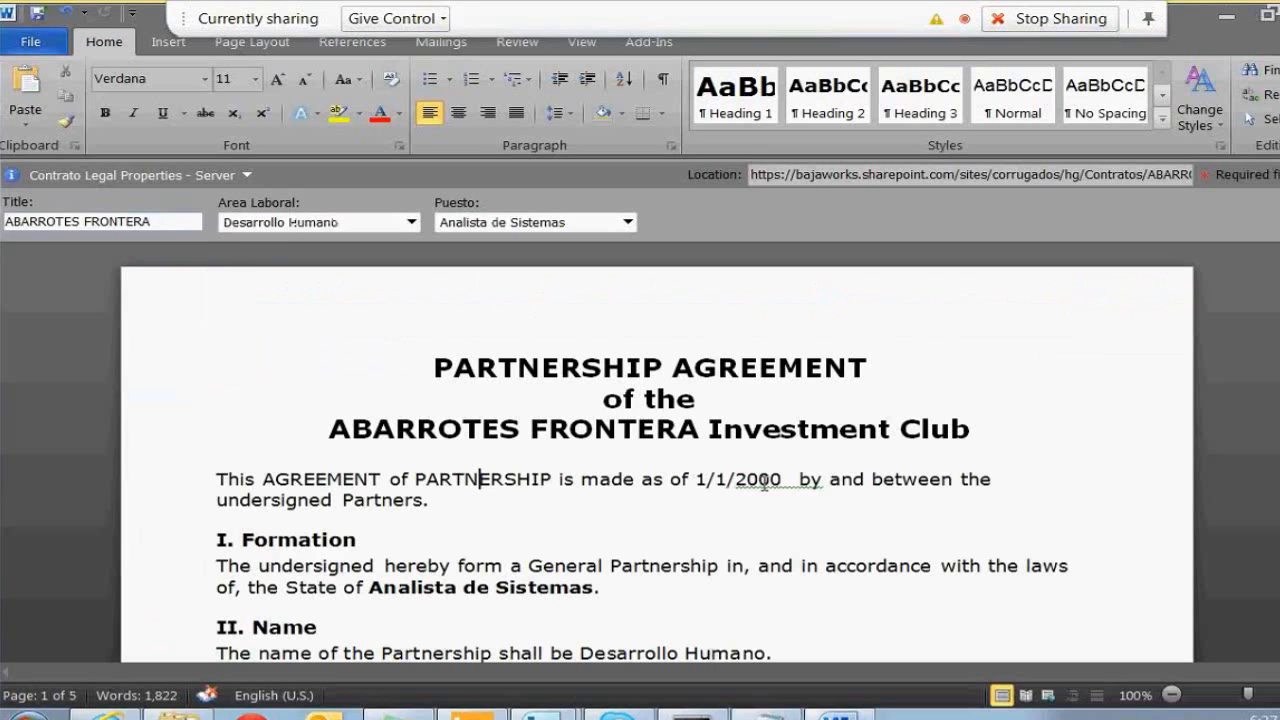
Browse the File pages Info, Recent, New and Print, ending on Save & Send
click(52, 42)
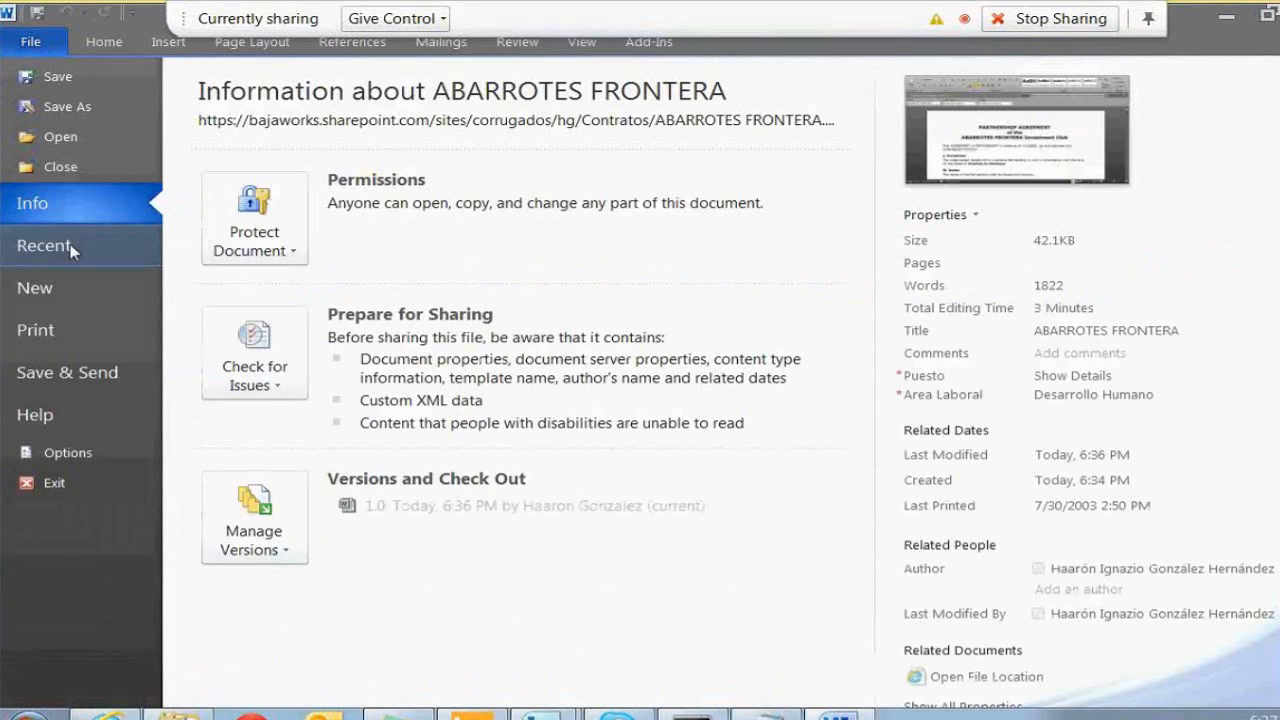
click(52, 262)
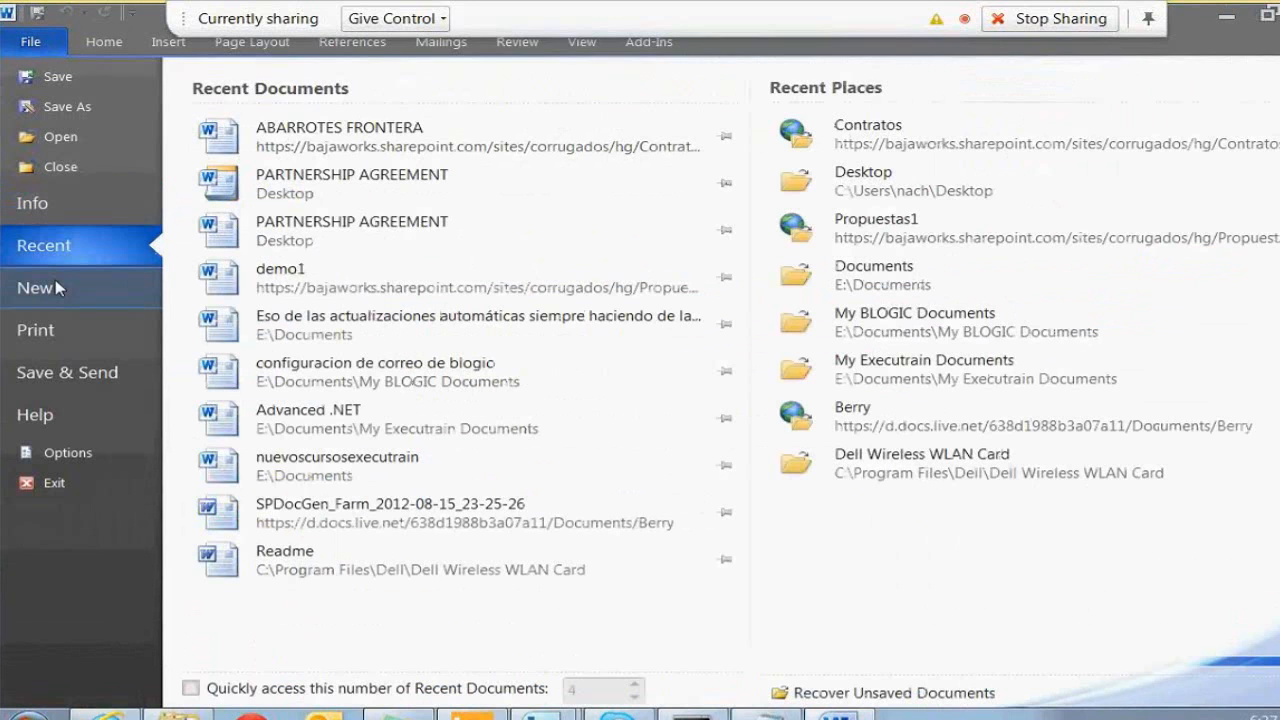
click(40, 288)
click(53, 330)
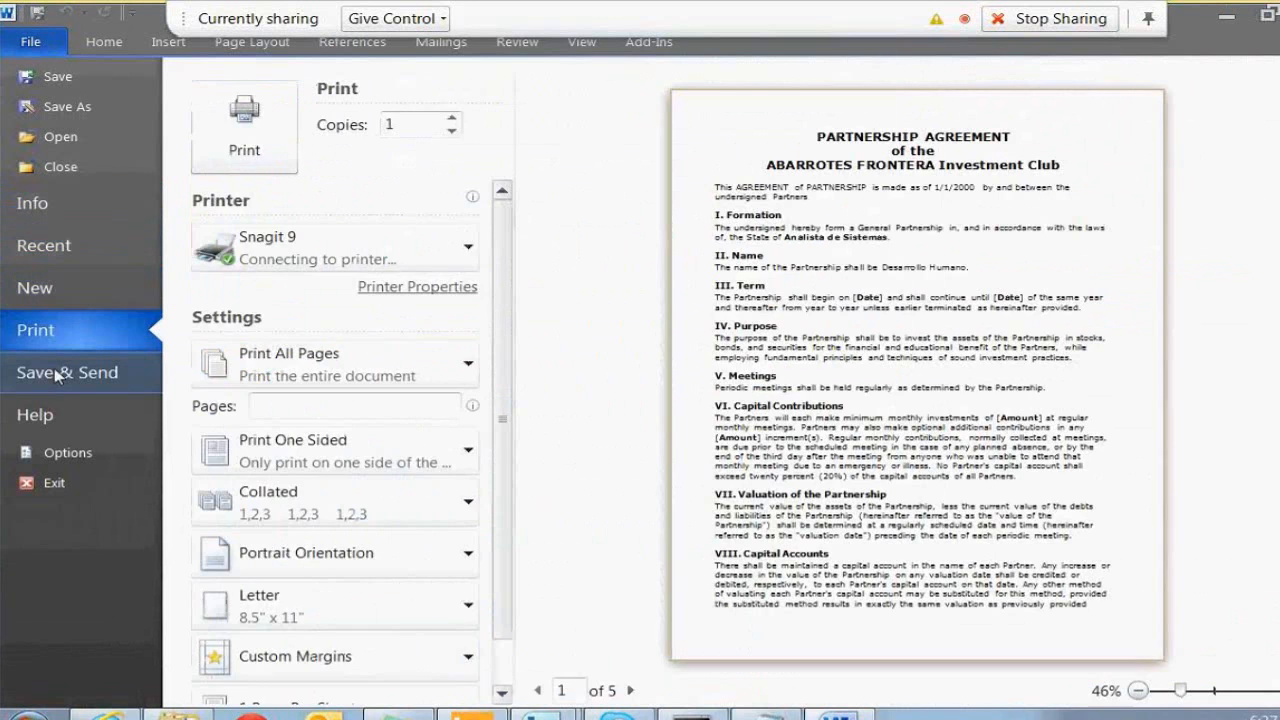
click(57, 374)
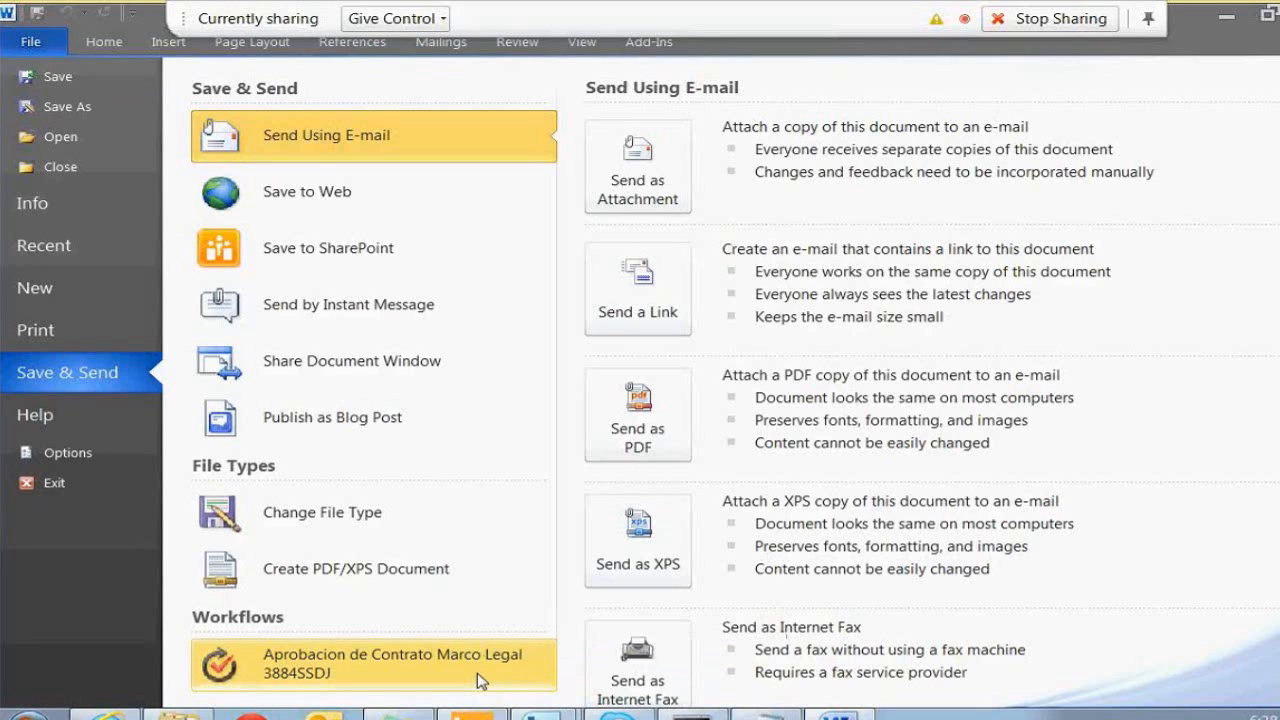
Choose the Aprobacion de Contrato Marco Legal 3884SSDJ workflow, save the document and start it
click(52, 44)
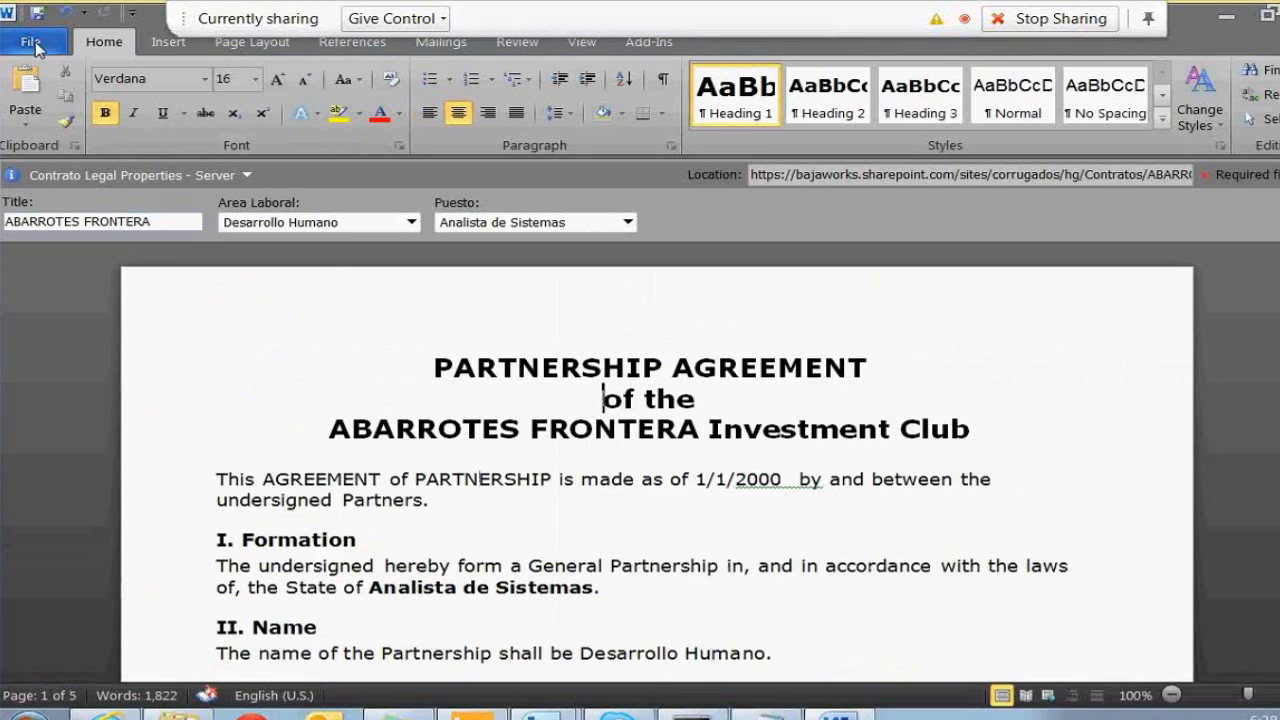
click(36, 46)
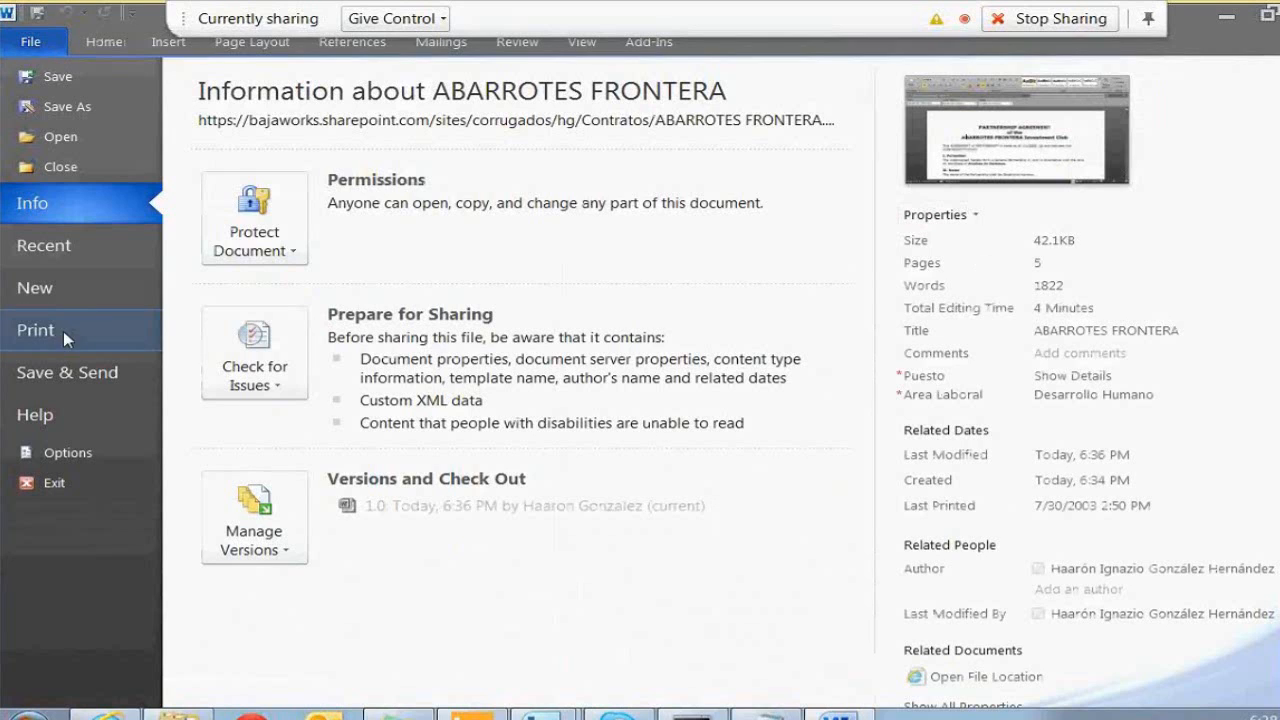
click(63, 372)
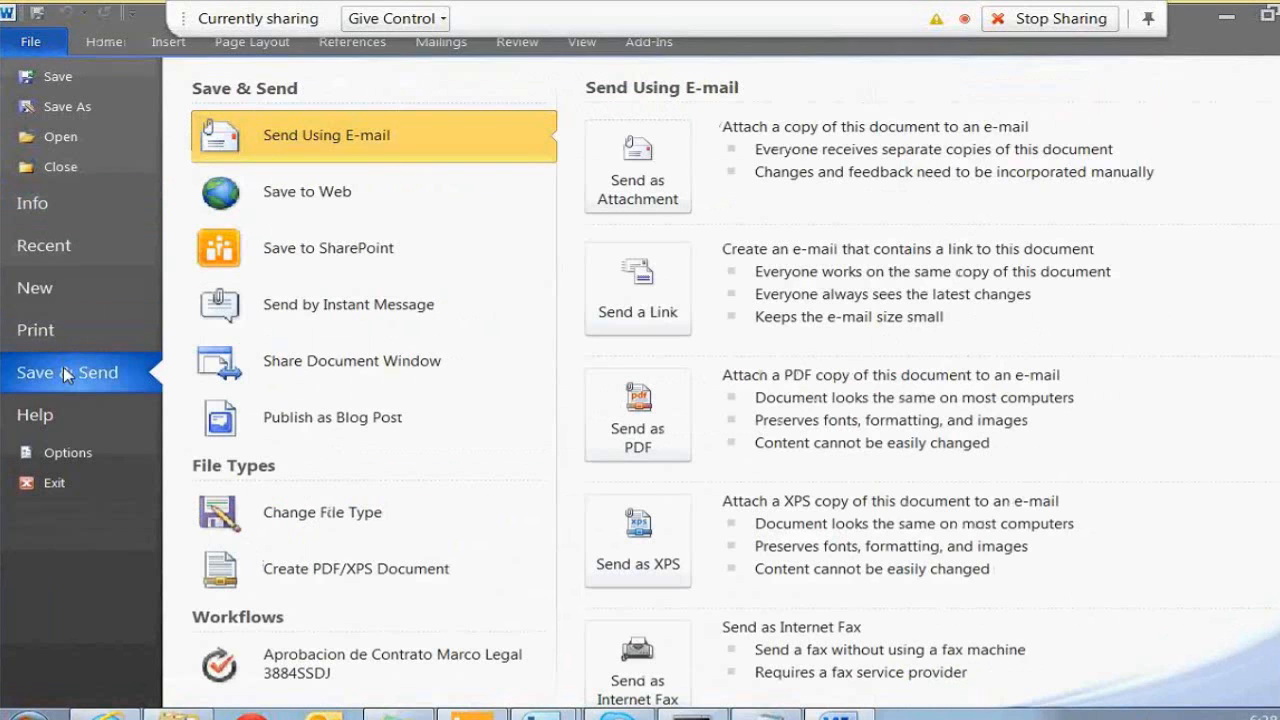
click(344, 668)
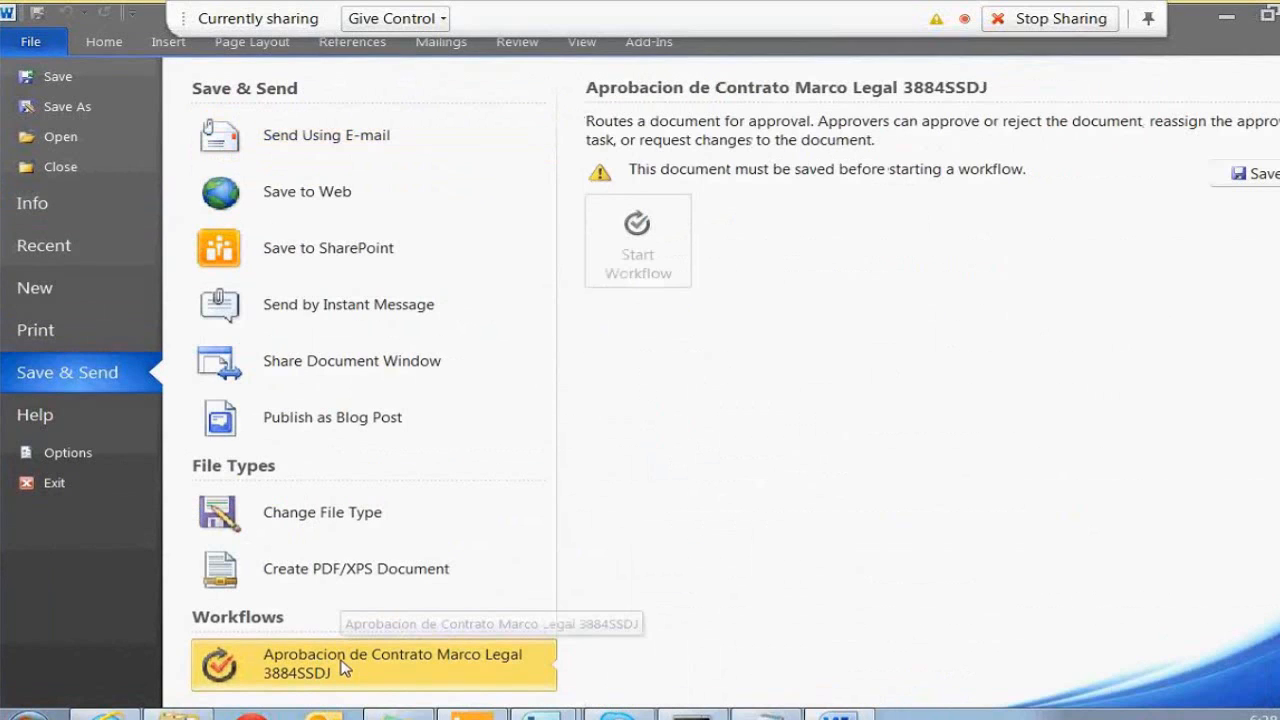
click(1225, 174)
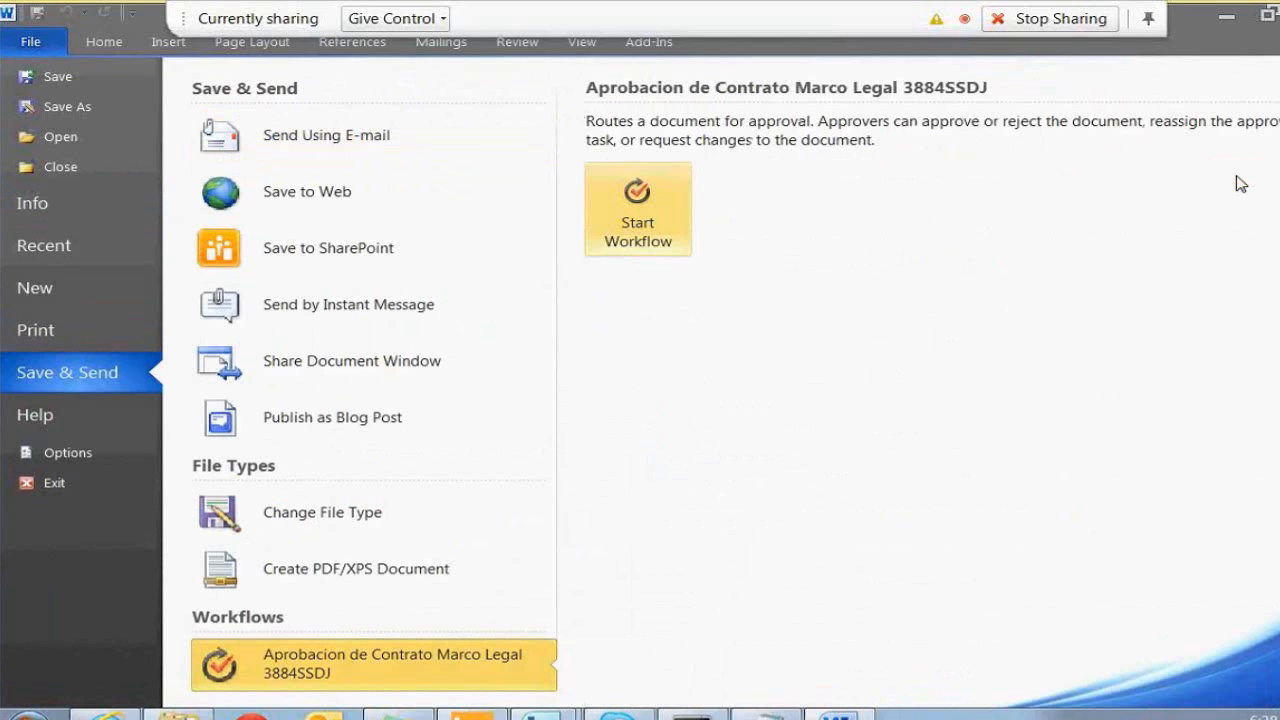
click(638, 209)
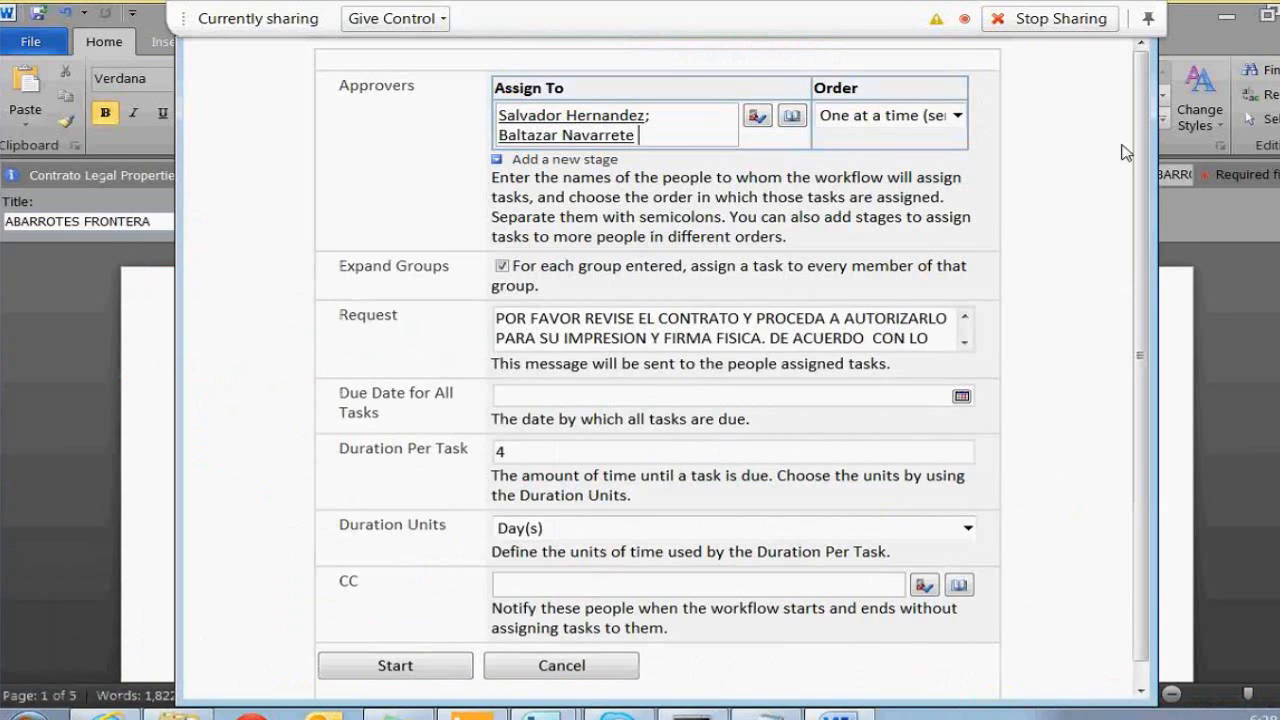
Add and resolve a third approver, and change Duration Per Task from 4 to 2
drag(1139, 142, 1137, 107)
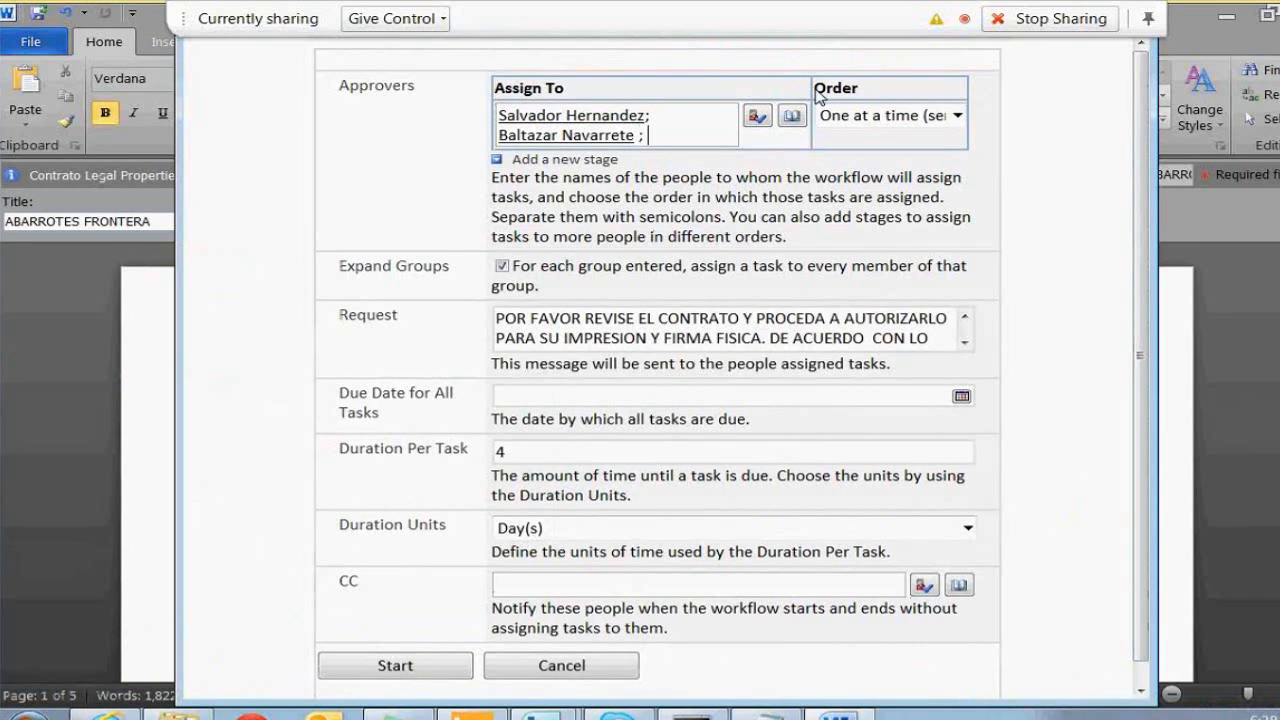
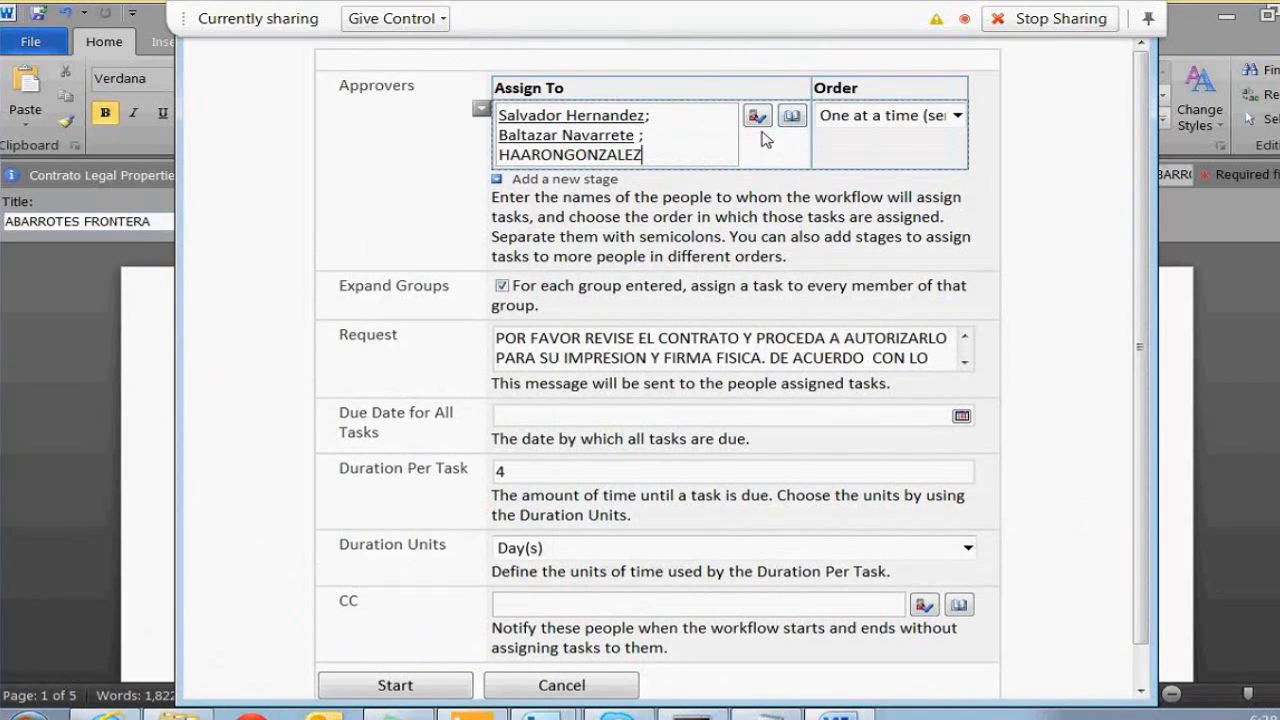
click(757, 117)
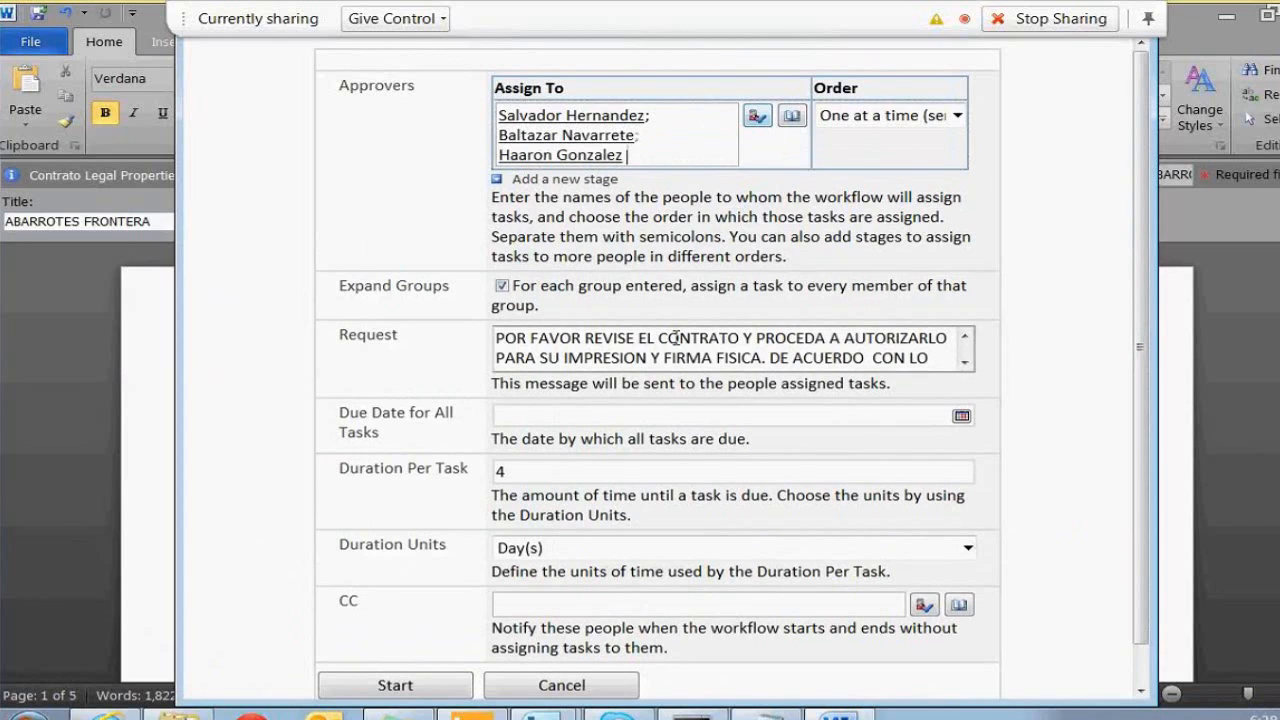
click(503, 471)
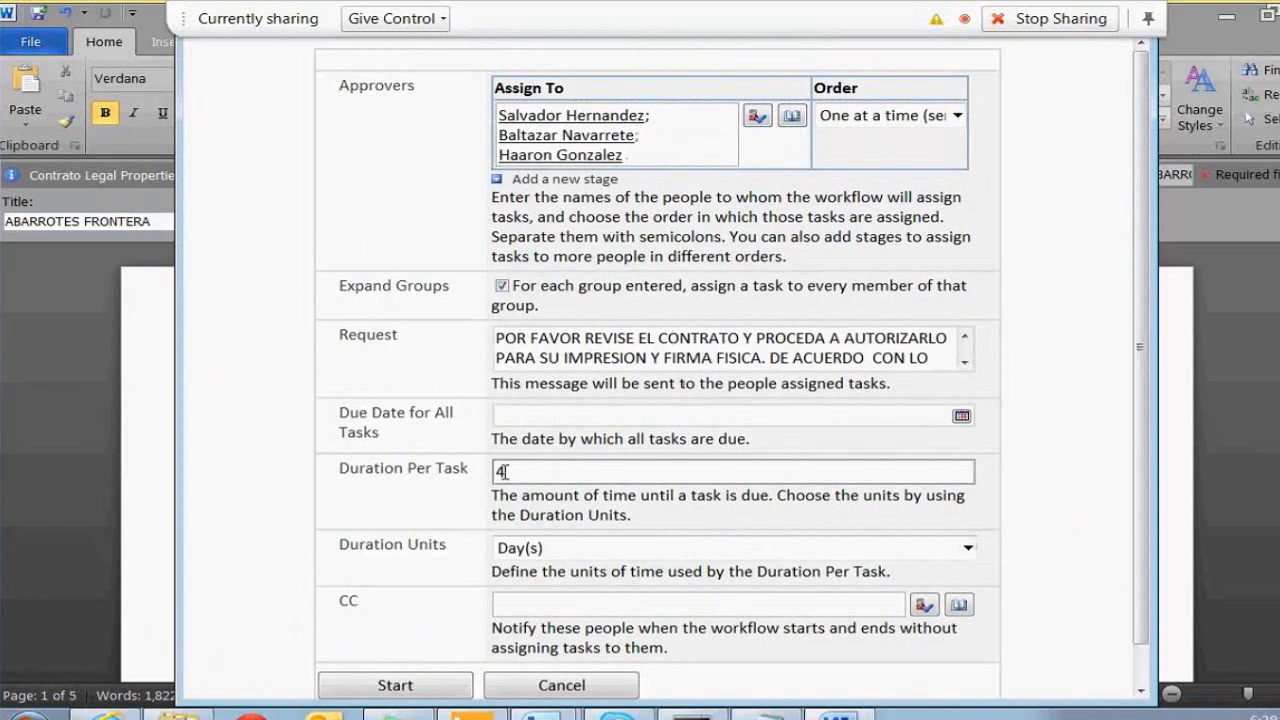
key(BackSpace)
text(2)
key(Tab)
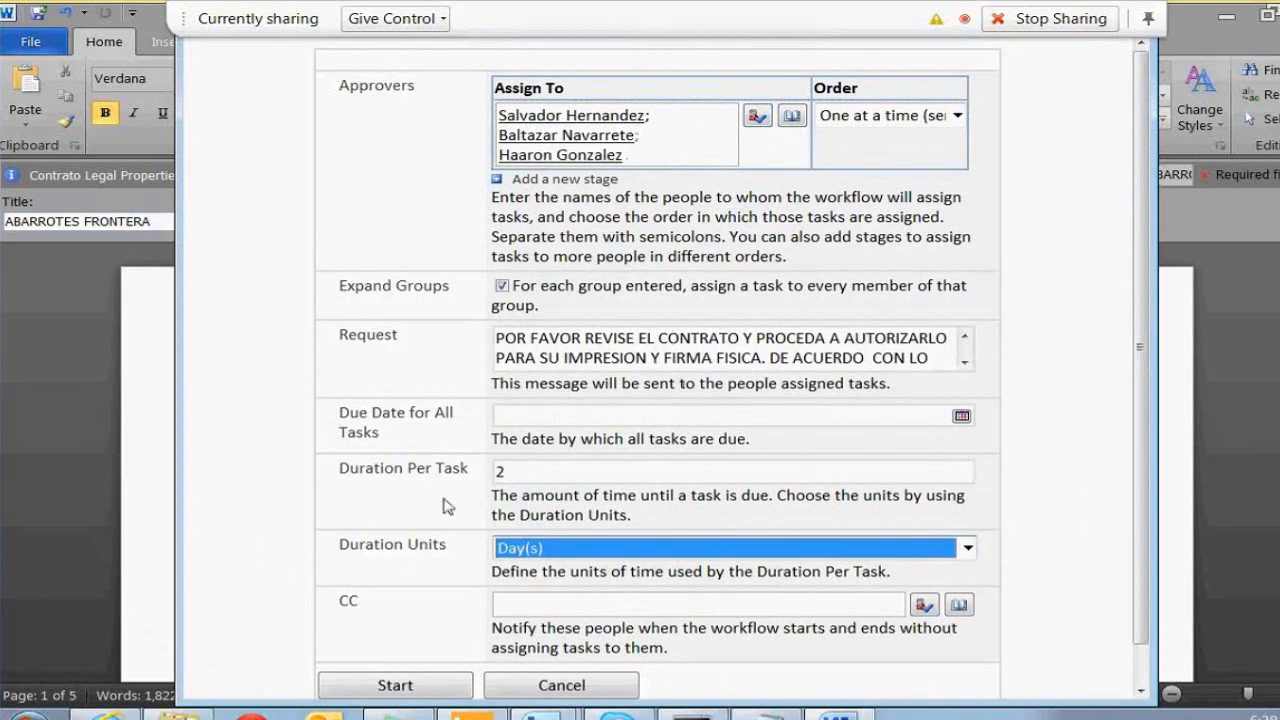
Add a directory-resolved colleague as CC recipient and launch the workflow
click(690, 602)
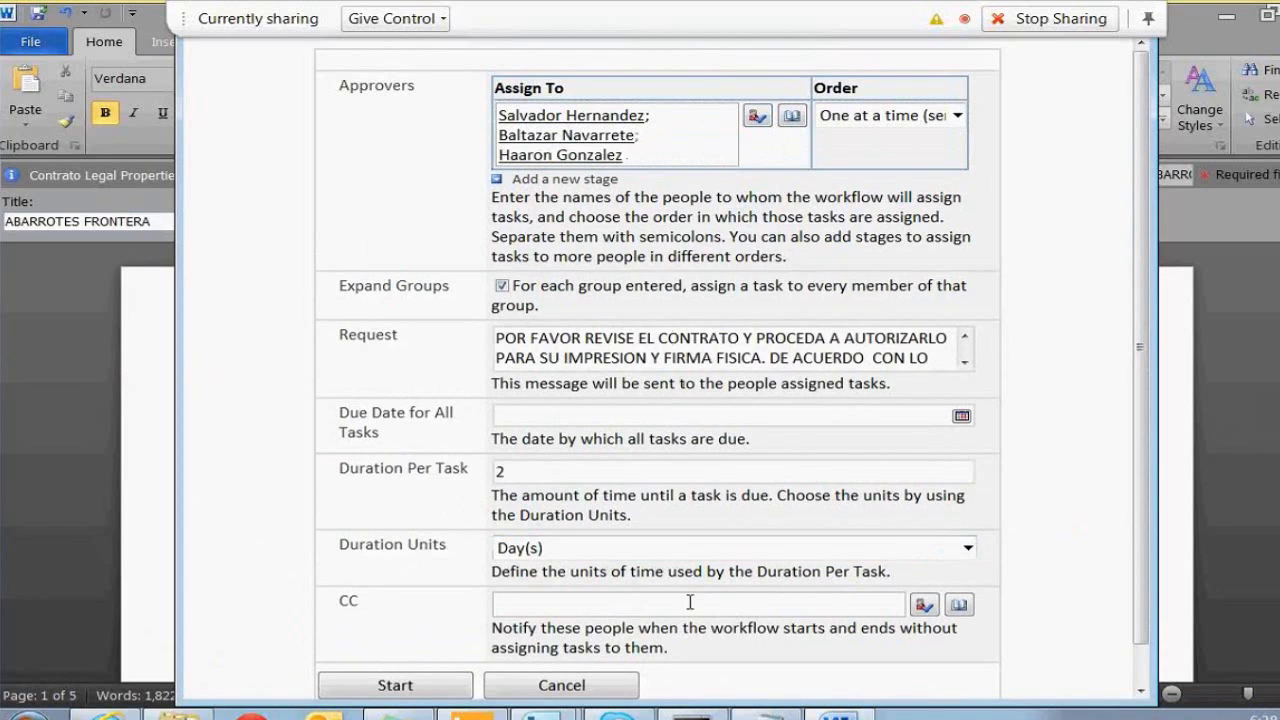
text(FEDERICO)
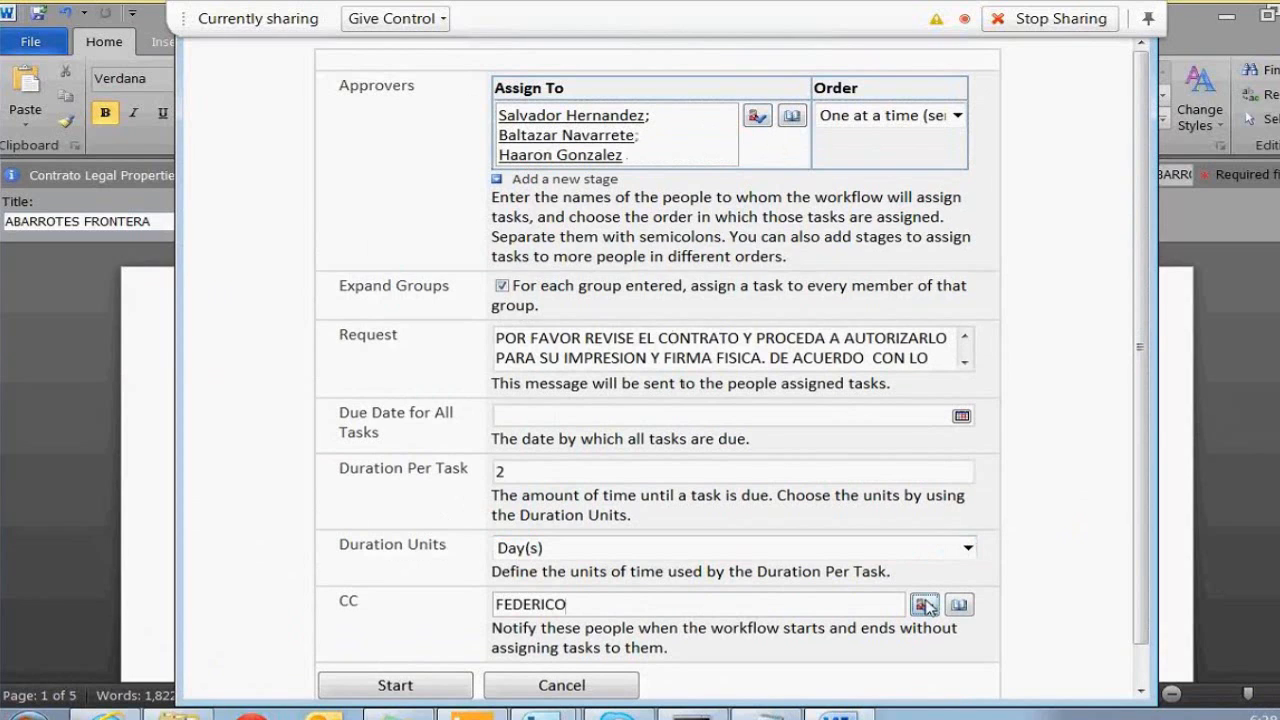
click(923, 605)
click(355, 333)
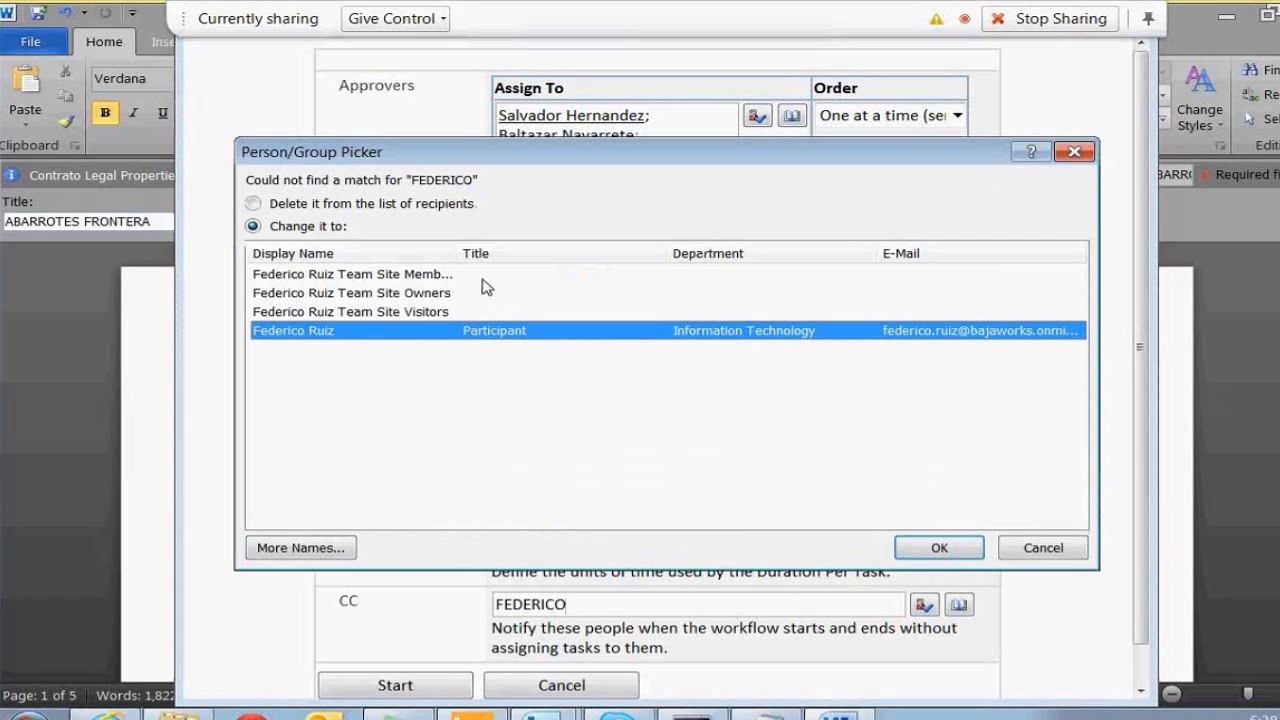
drag(362, 154, 407, 146)
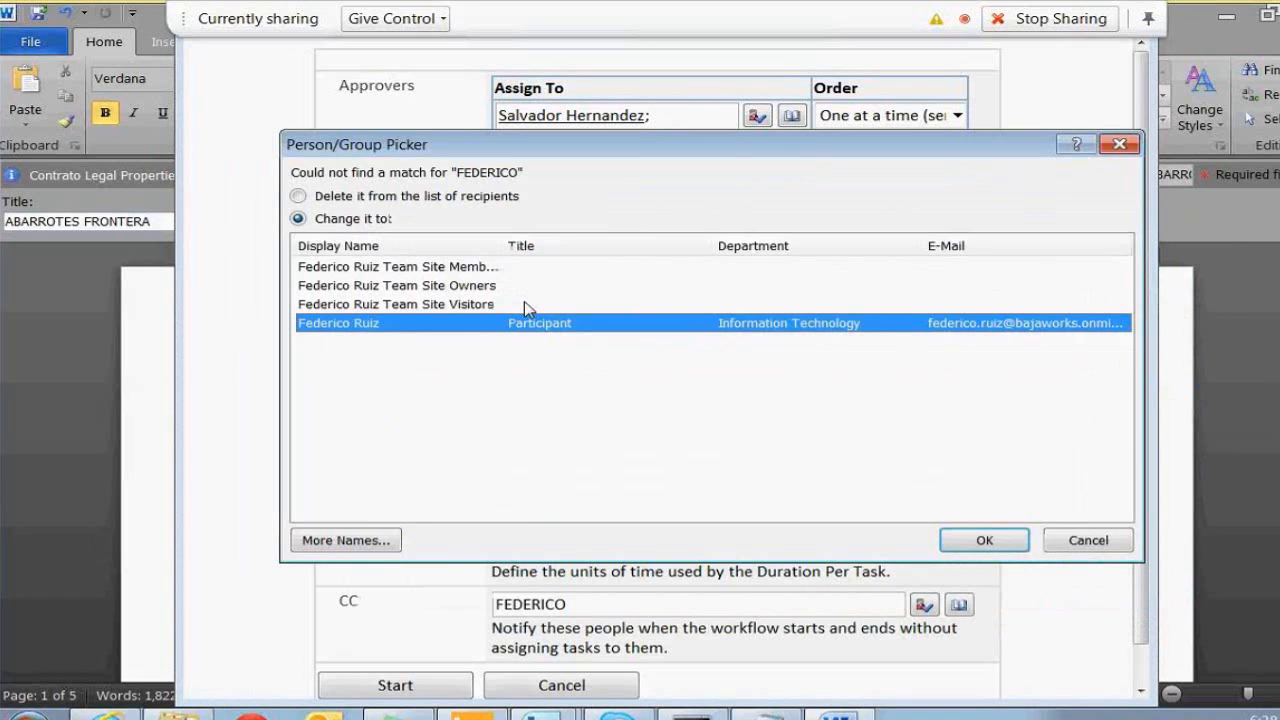
click(981, 545)
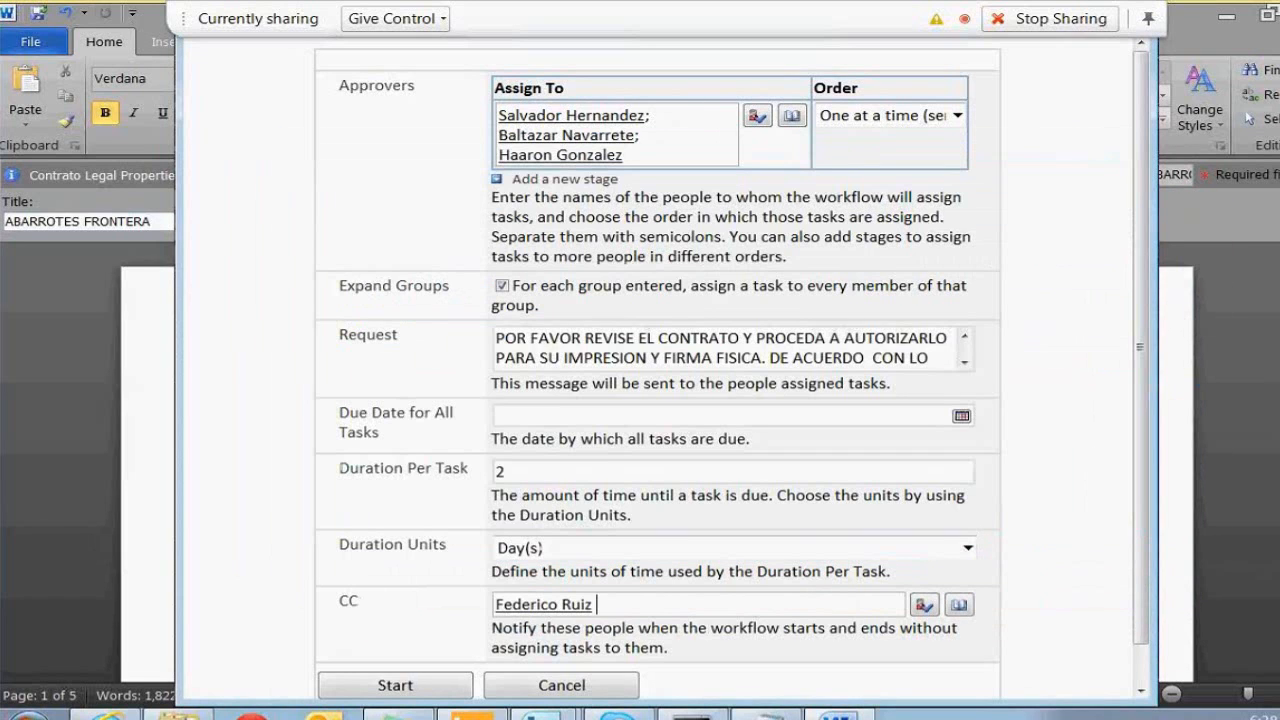
click(405, 686)
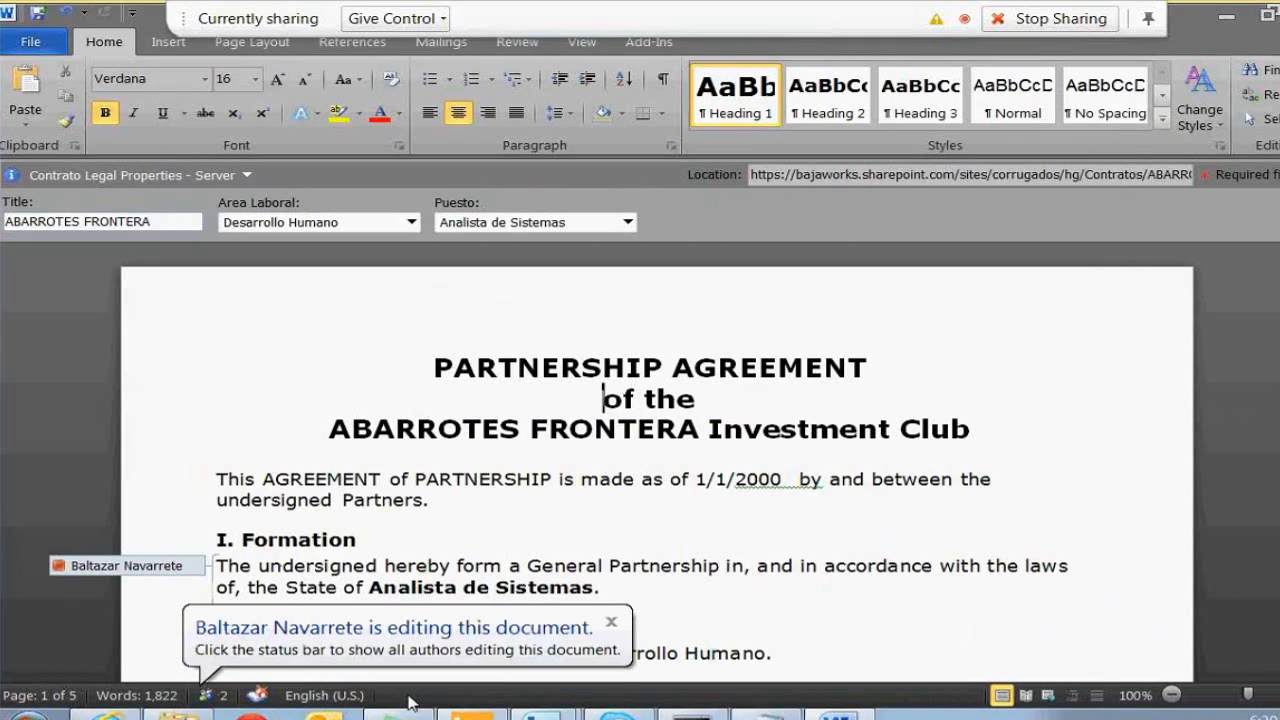
Check which co-authors are editing the contract, then switch back to the Contratos library in Internet Explorer
click(226, 704)
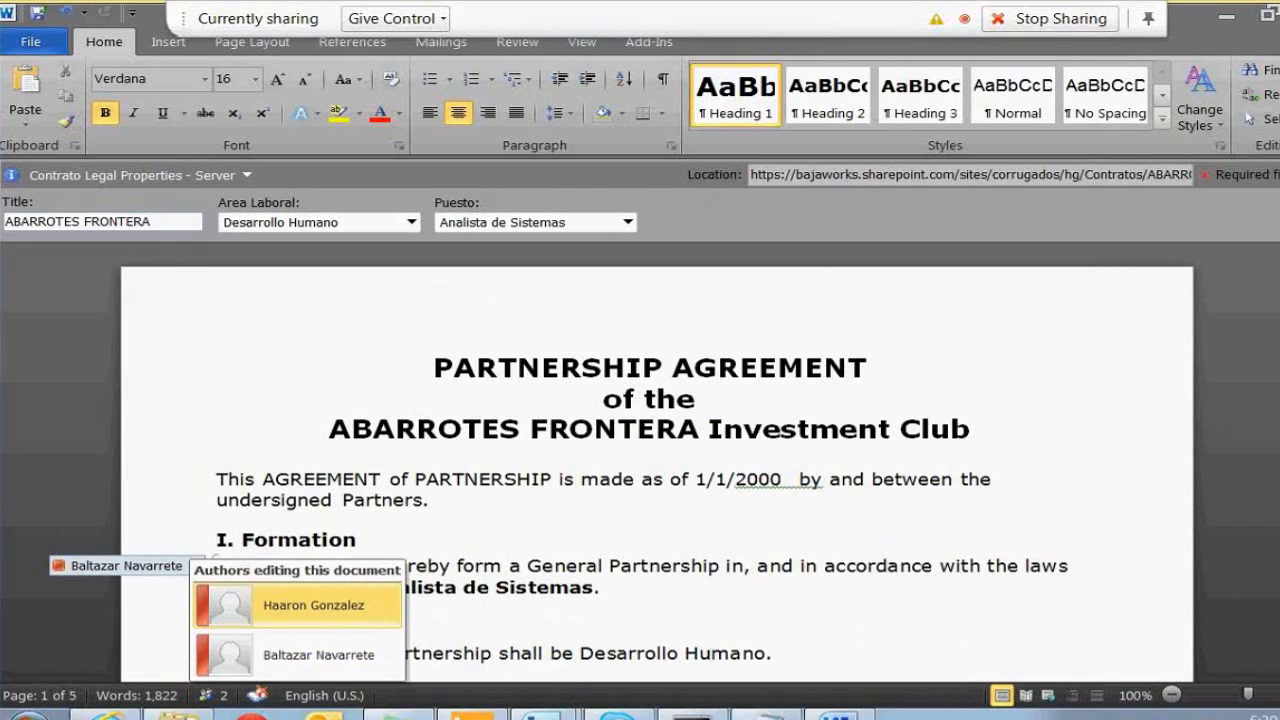
click(480, 624)
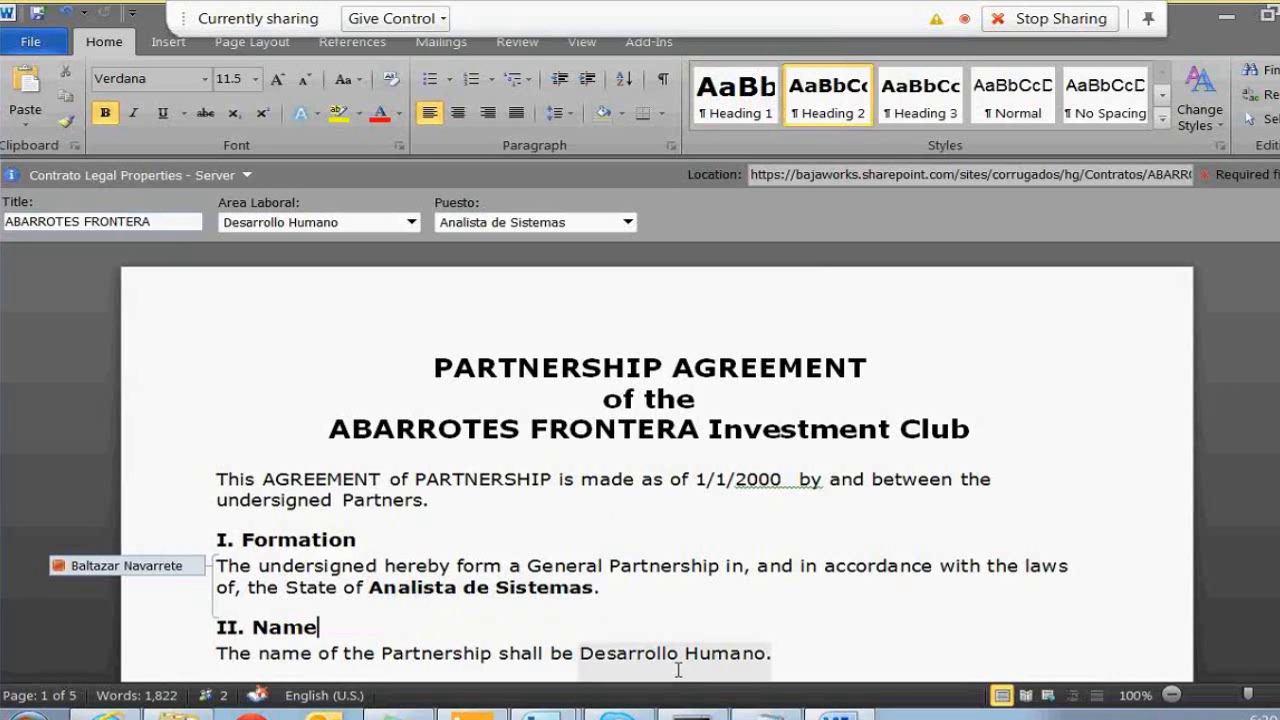
mouse_move(1279, 290)
mouse_down()
mouse_move(1279, 301)
mouse_move(1279, 290)
mouse_up()
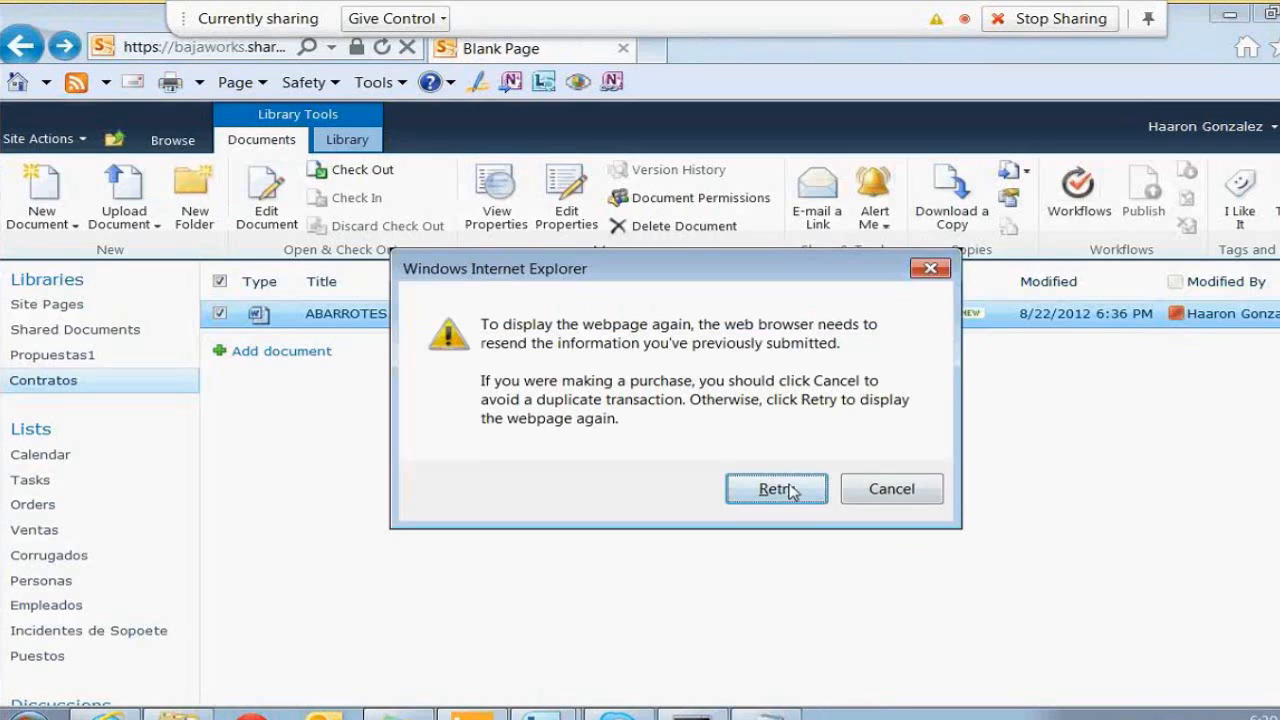
Reload the Contratos library and open ABARROTES FRONTERA's In Progress workflow status down to its Tasks
click(777, 489)
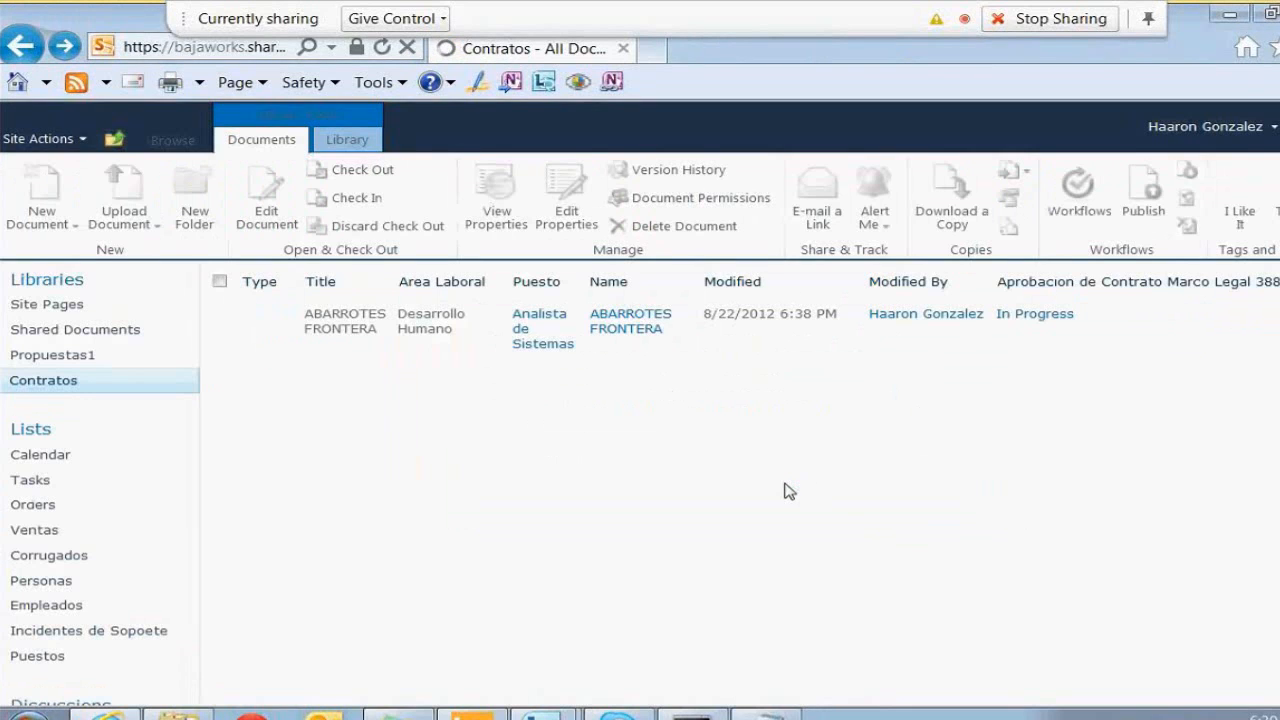
click(1040, 316)
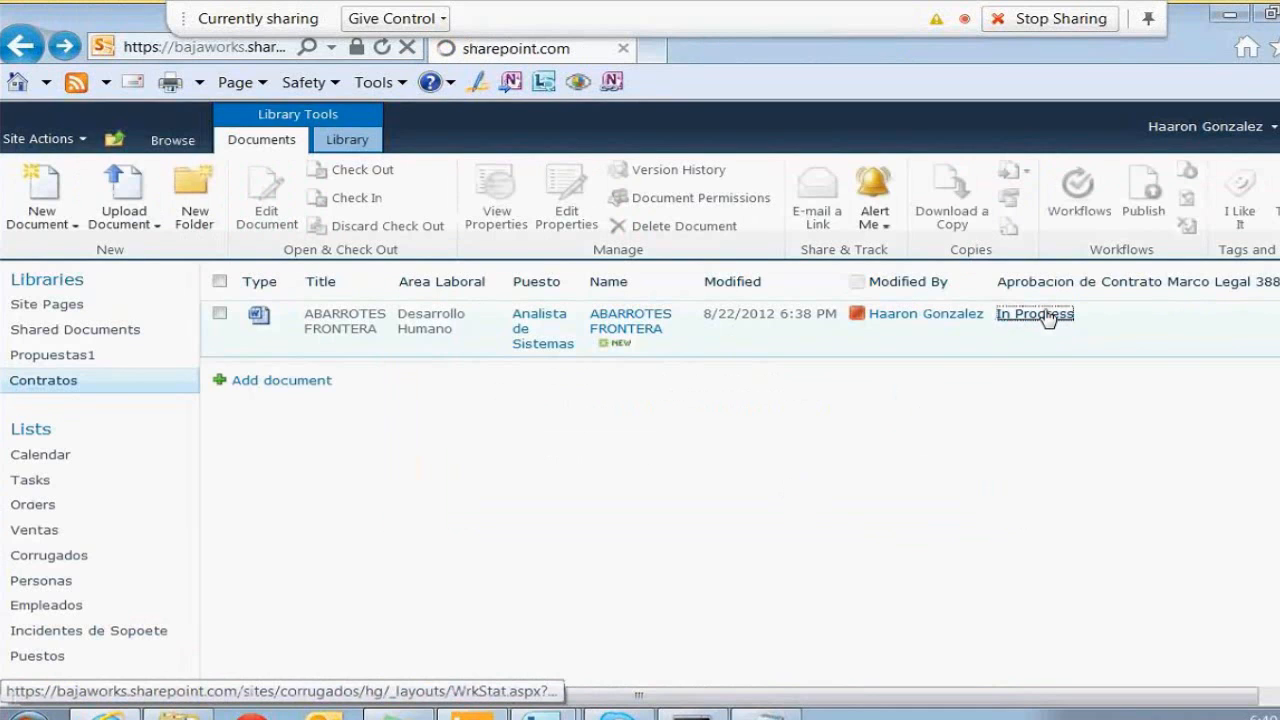
scroll(420, 484, down, 3)
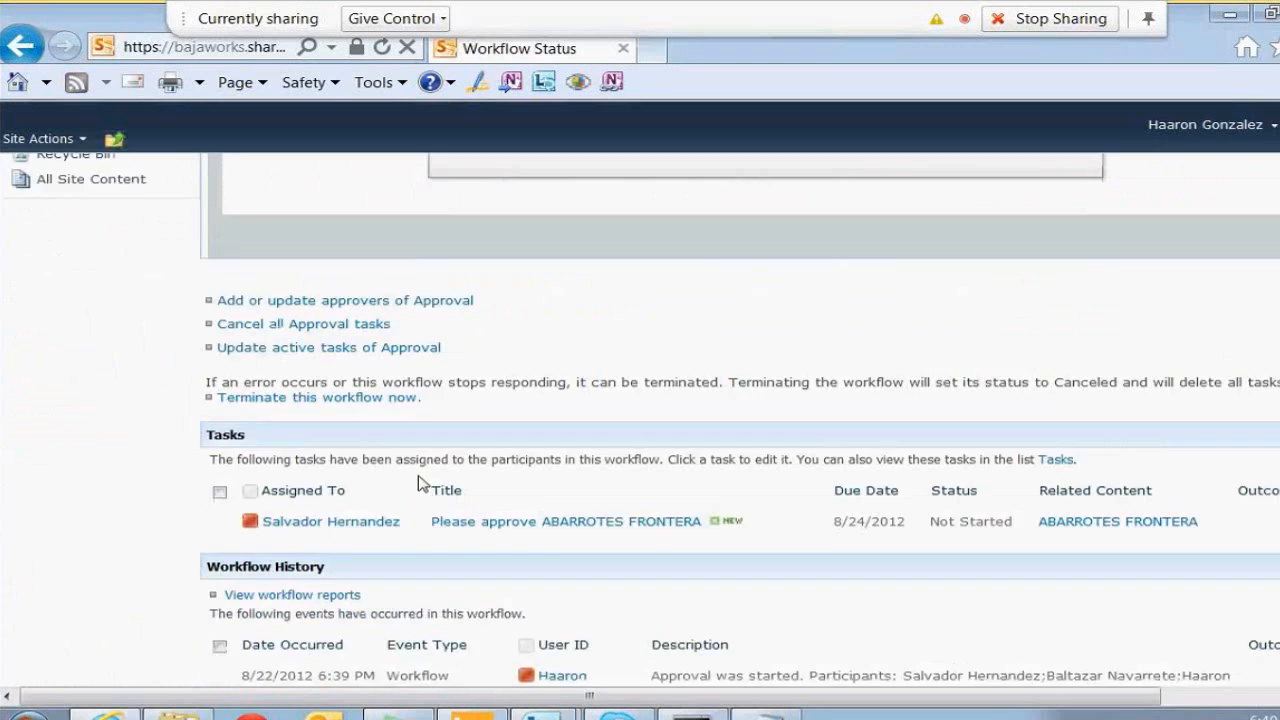
click(554, 705)
click(1220, 21)
scroll(640, 418, down, 1)
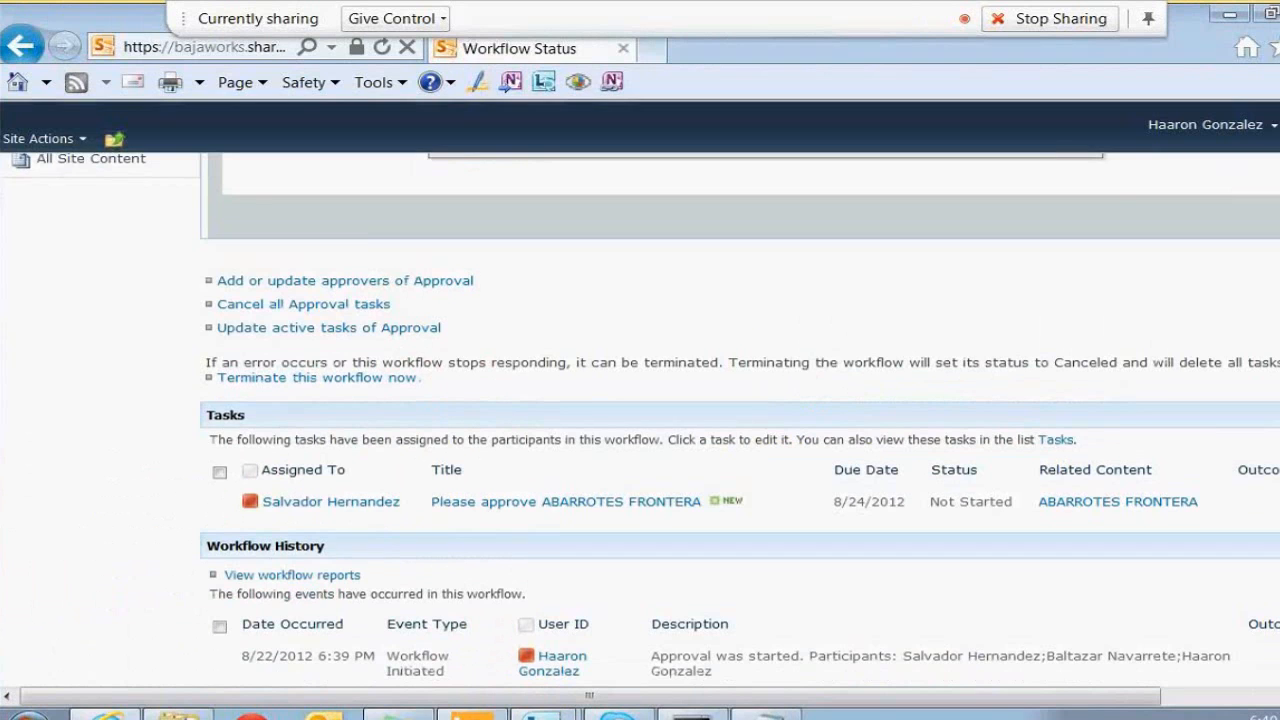
scroll(562, 462, down, 2)
Open the 'Please approve ABARROTES FRONTERA' task and enter a reviewer comment
click(562, 461)
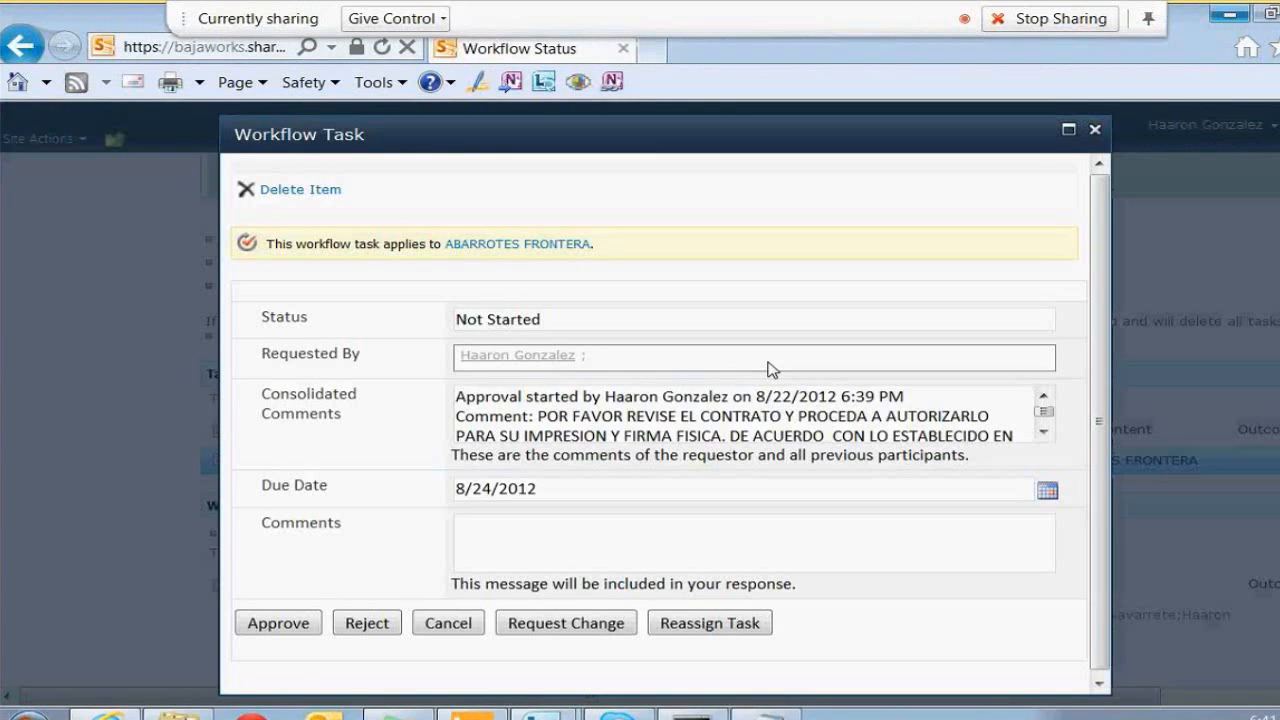
click(570, 547)
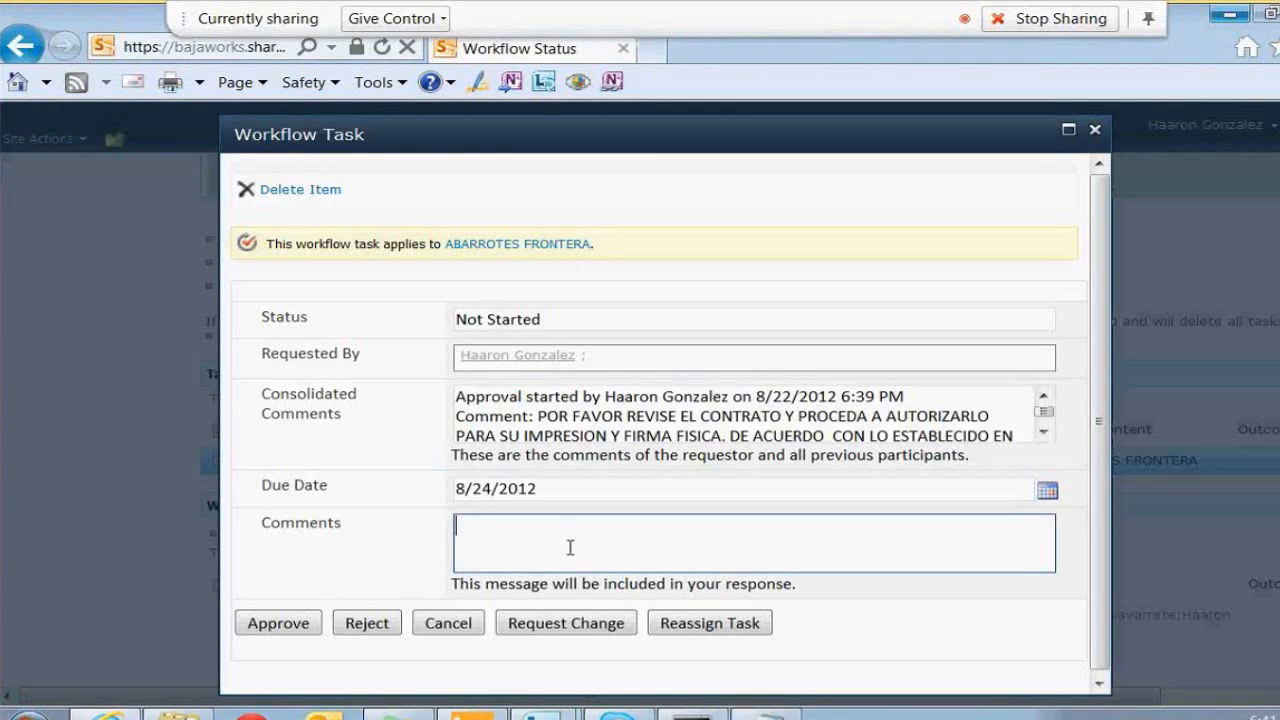
text(L;SAKSAK;LSADK)
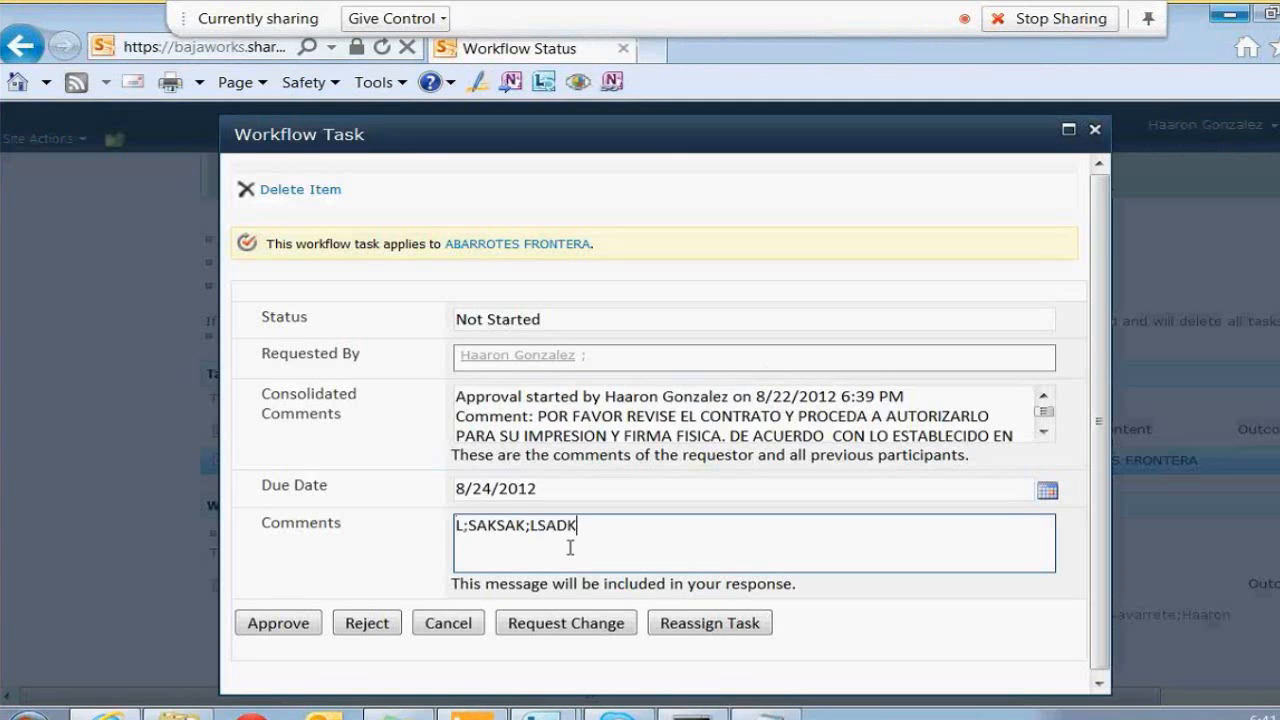
key(BackSpace)
key(BackSpace)
key(BackSpace)
key(BackSpace)
key(BackSpace)
key(BackSpace)
key(BackSpace)
key(BackSpace)
key(BackSpace)
key(BackSpace)
key(BackSpace)
key(BackSpace)
key(BackSpace)
key(BackSpace)
text(SALVADOR )
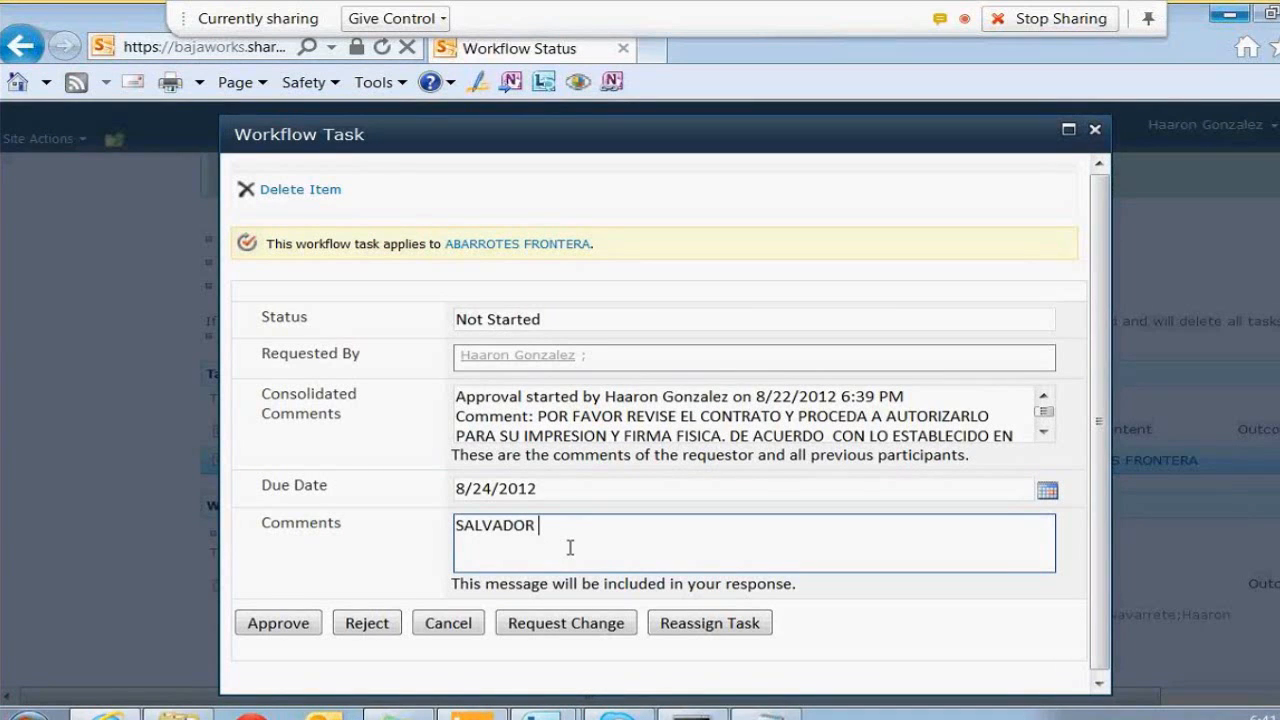
text(COMMENTS)
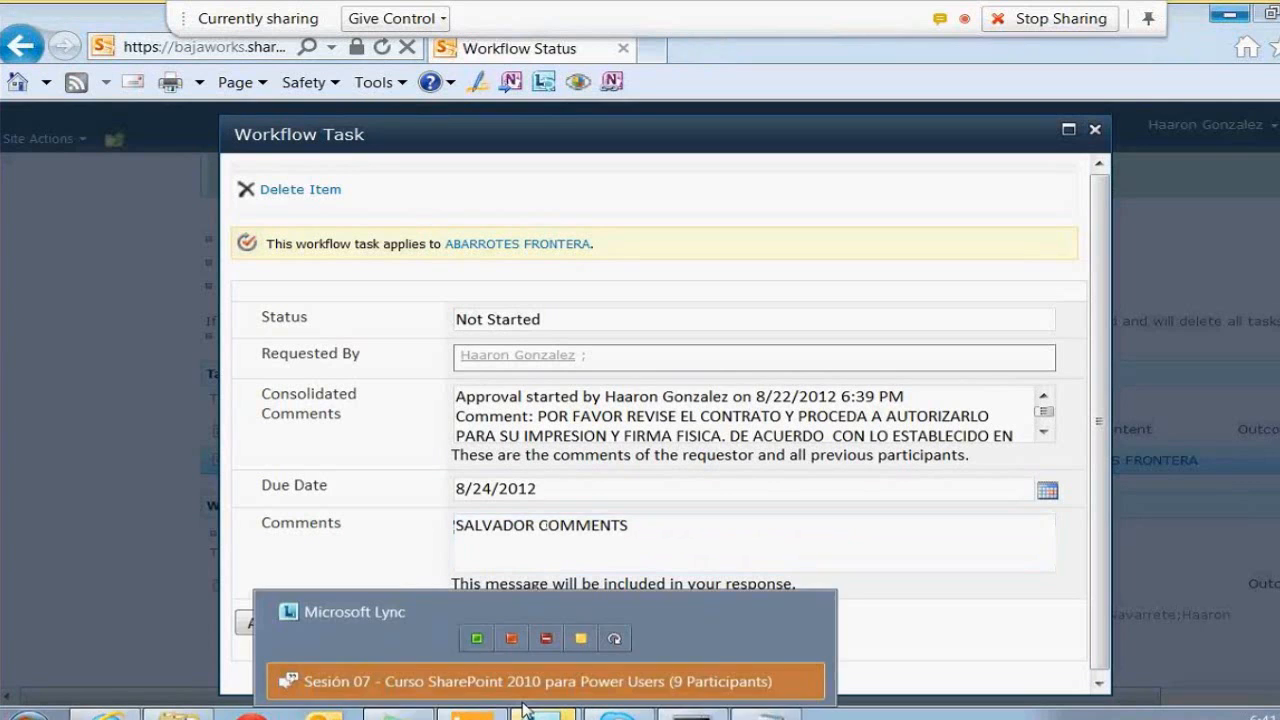
Start reassigning the approval task to a different person
click(500, 680)
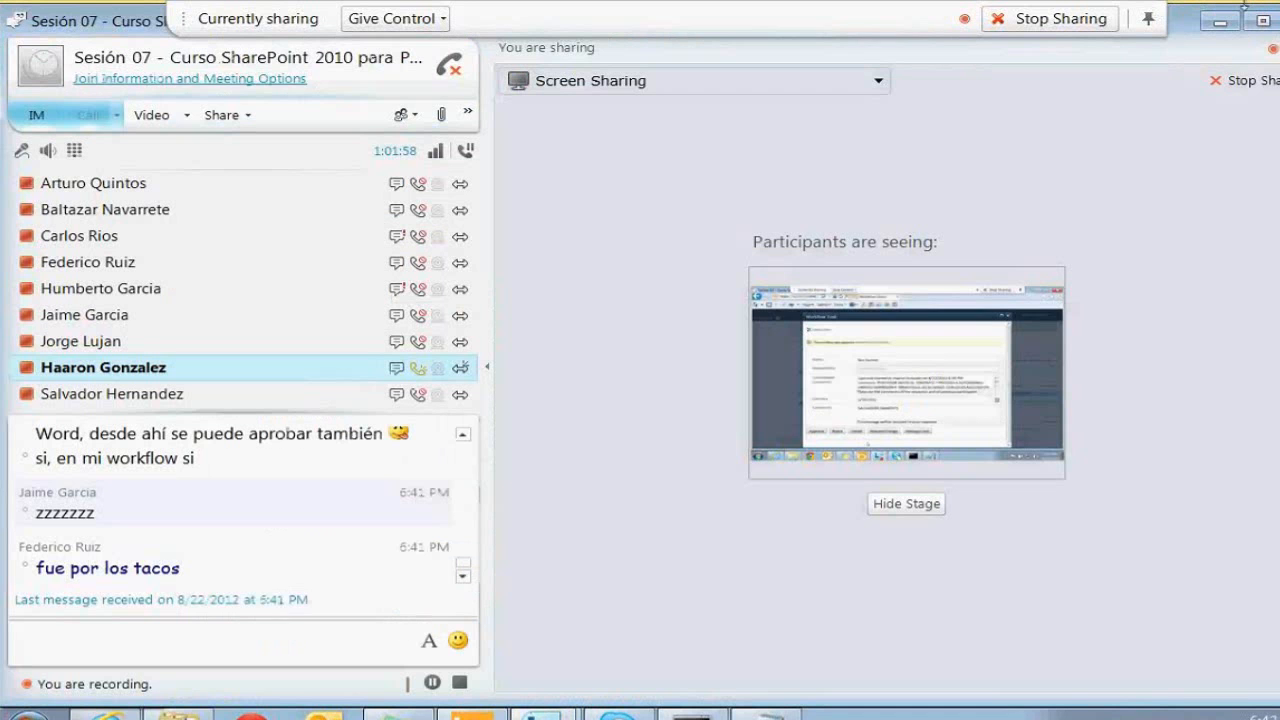
click(1229, 15)
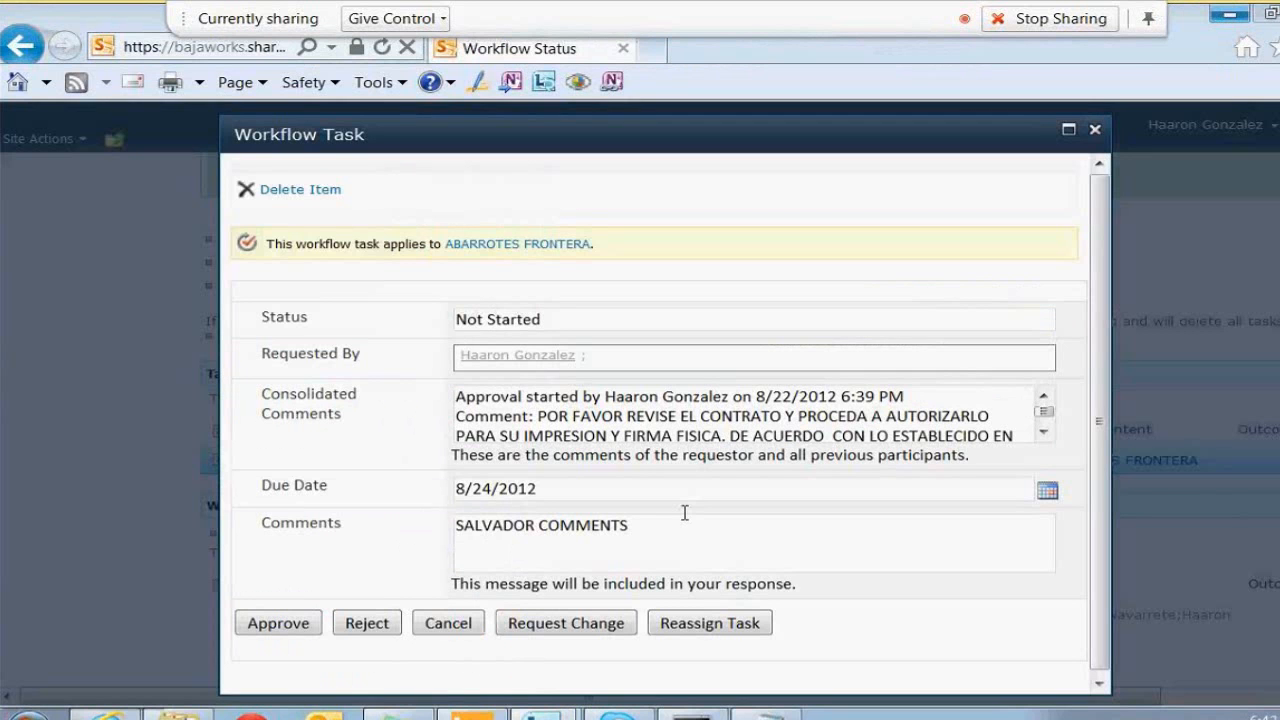
click(712, 623)
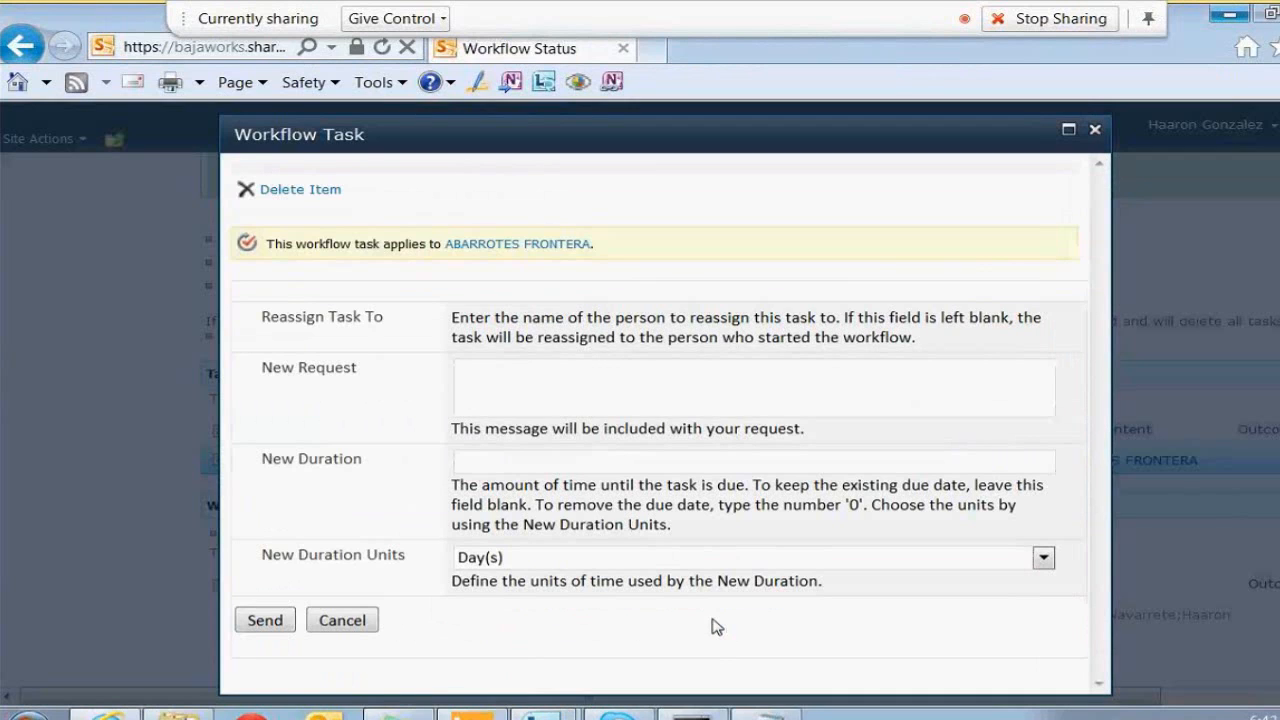
Enter the colleague's name as new assignee and resolve it to the right person
click(717, 322)
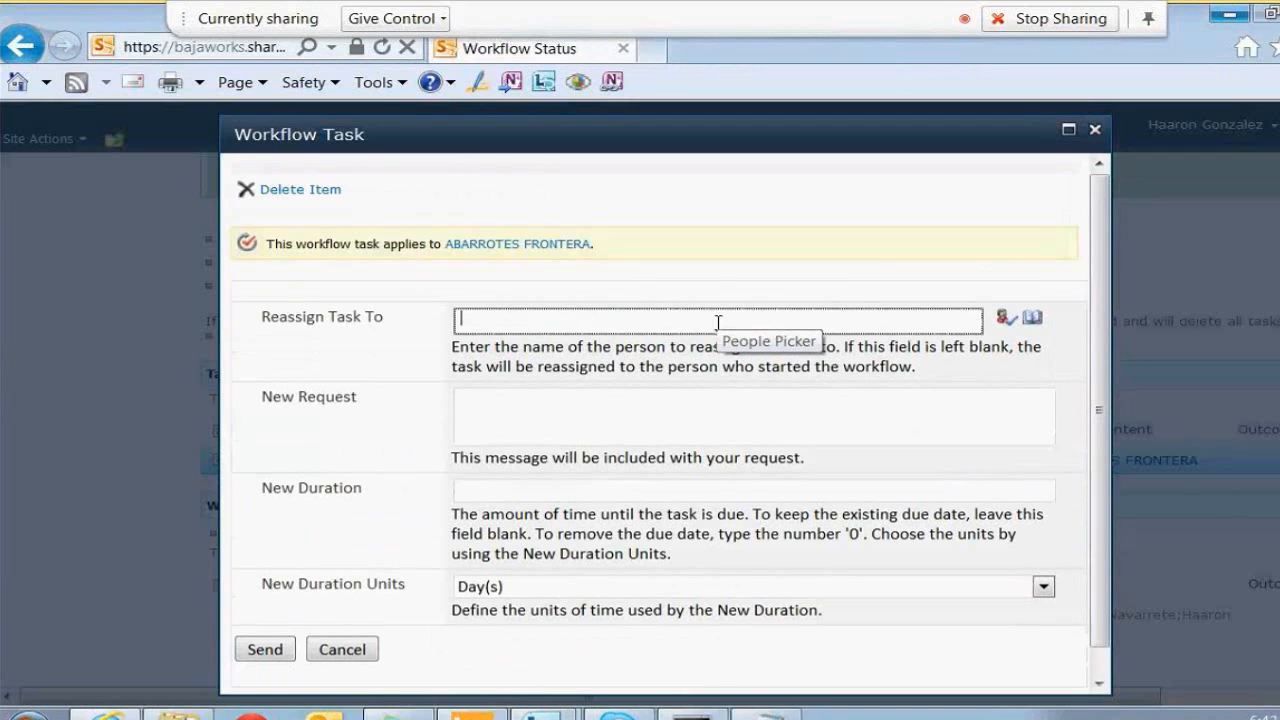
text(JORGE)
click(1004, 321)
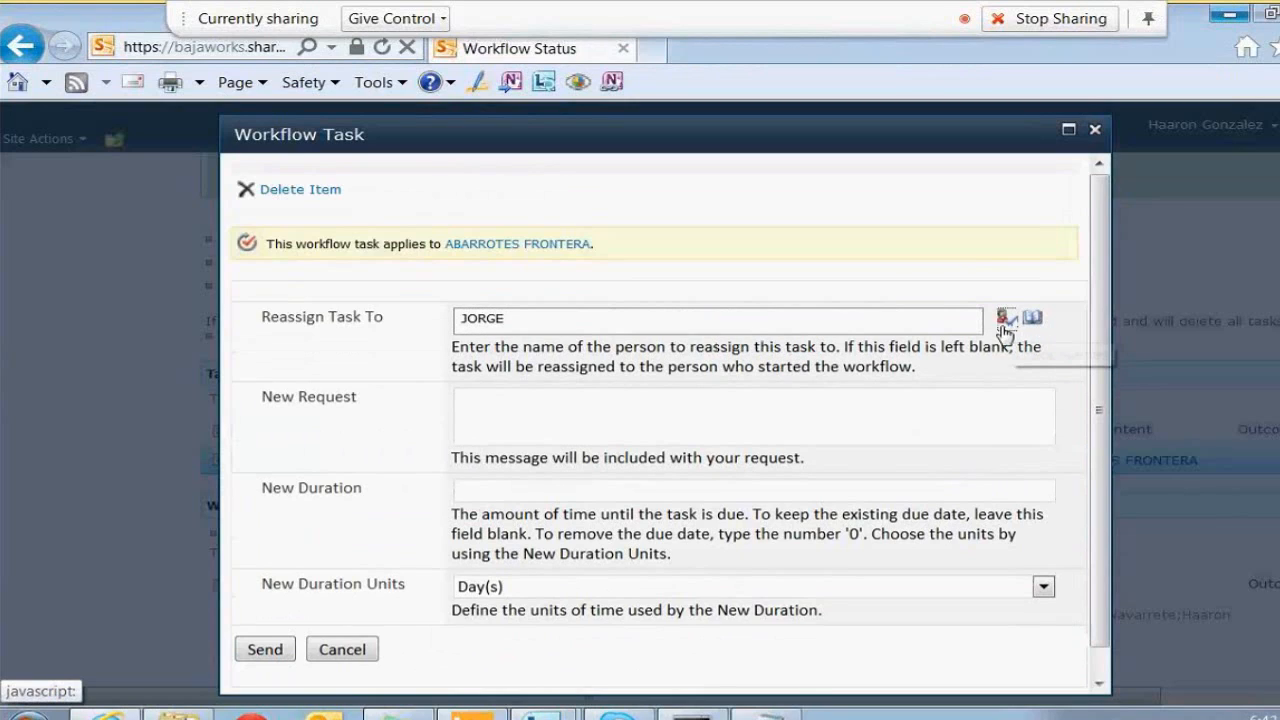
click(489, 320)
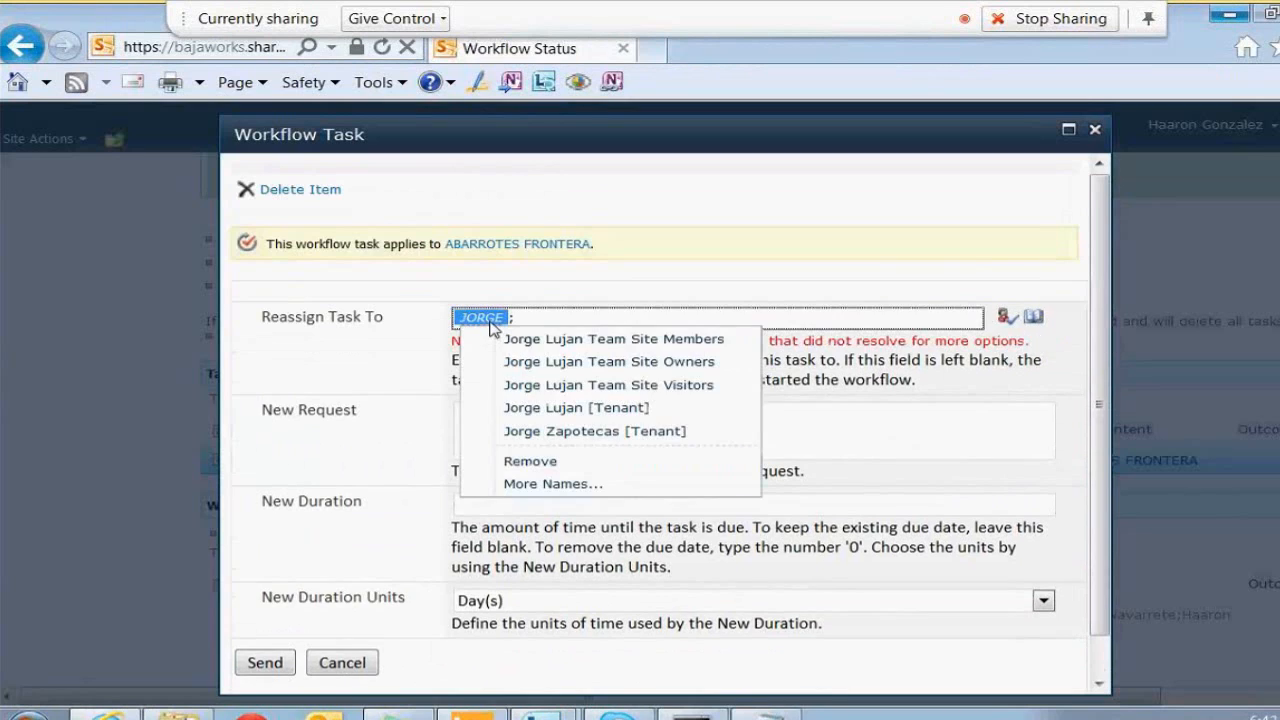
click(558, 428)
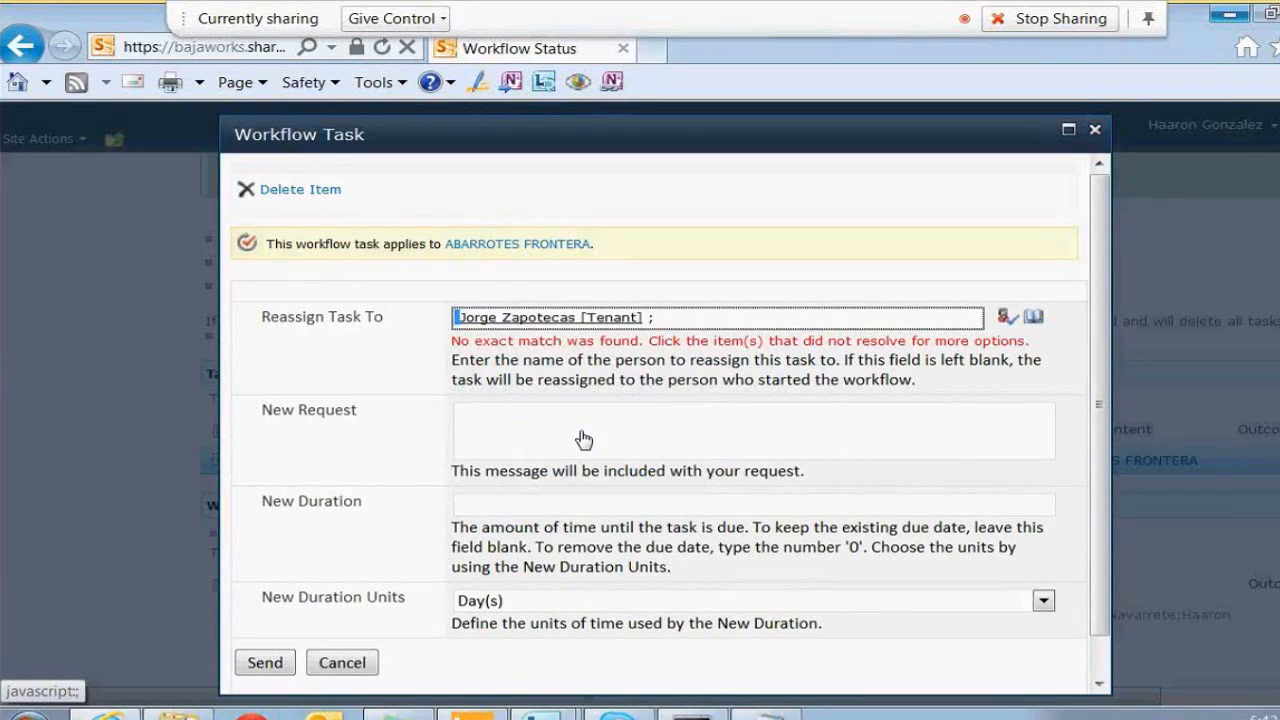
Add the request 'COMPITA HAGAME AL FAVOR', set duration to 2 Day(s), and send the reassignment
click(583, 437)
text(COMPITA HAGAME AL FAVOR)
click(500, 487)
text(2)
key(Tab)
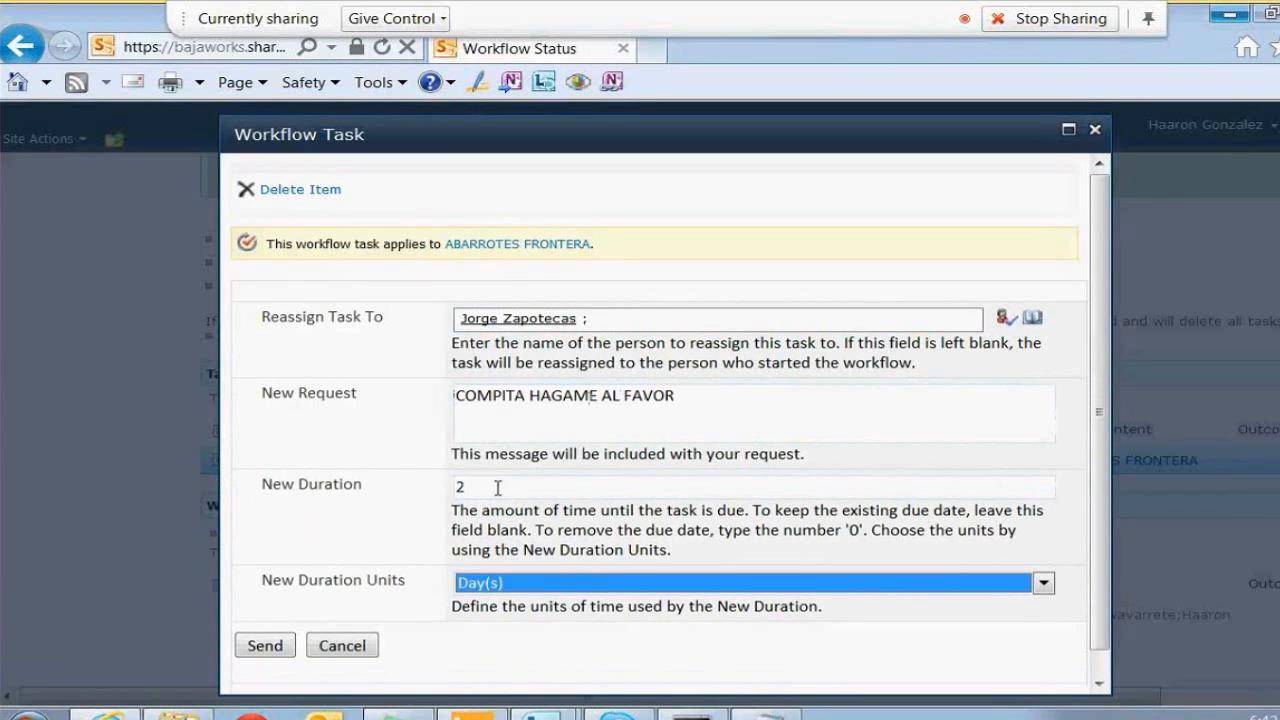
click(280, 650)
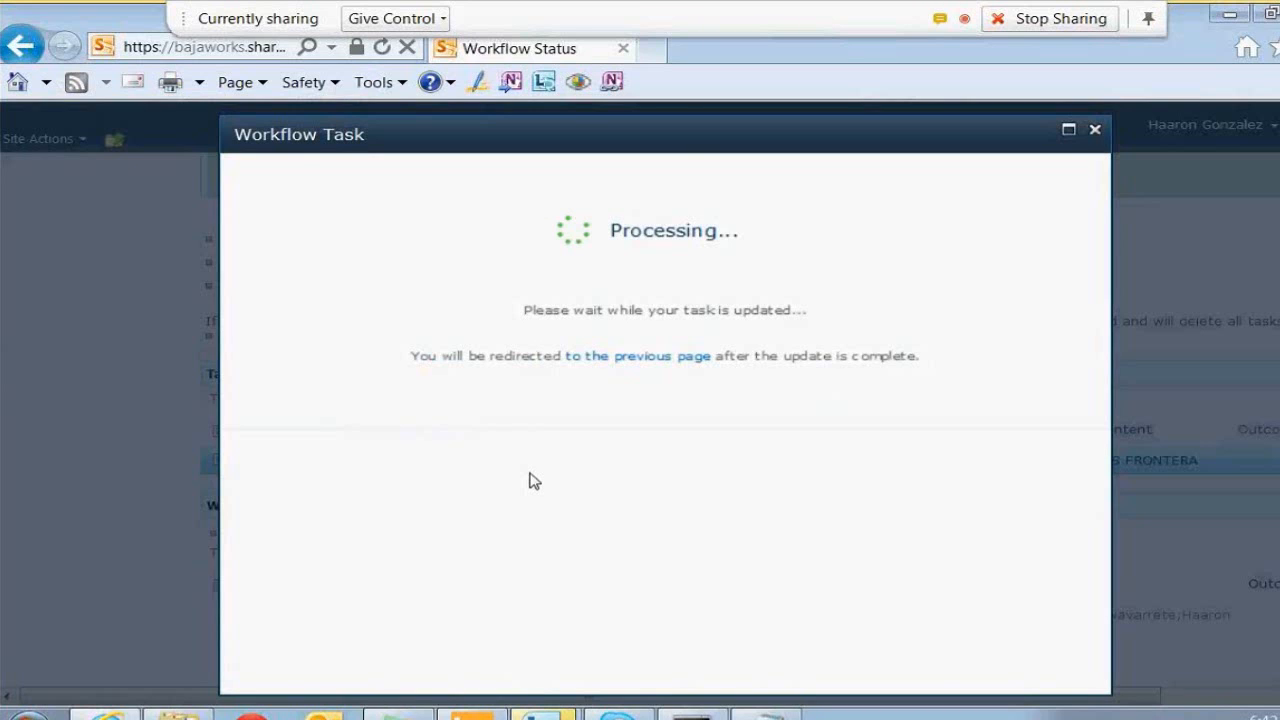
scroll(520, 665, up, 5)
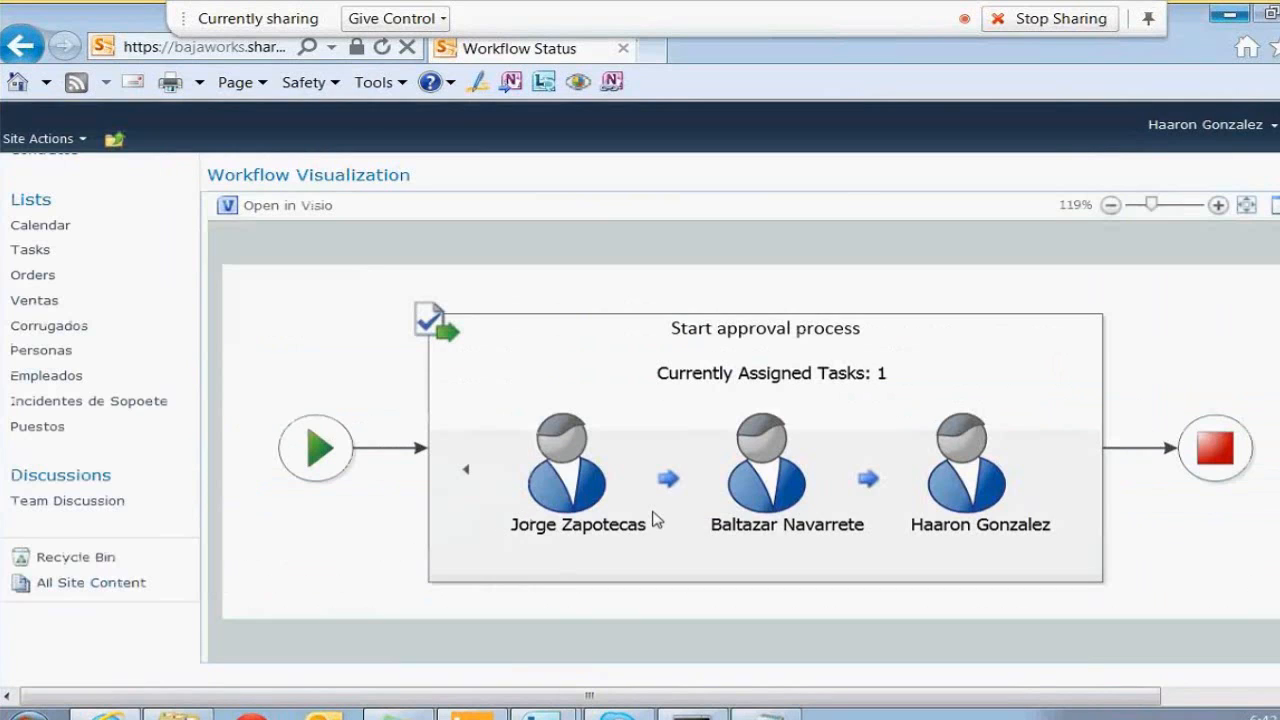
click(467, 470)
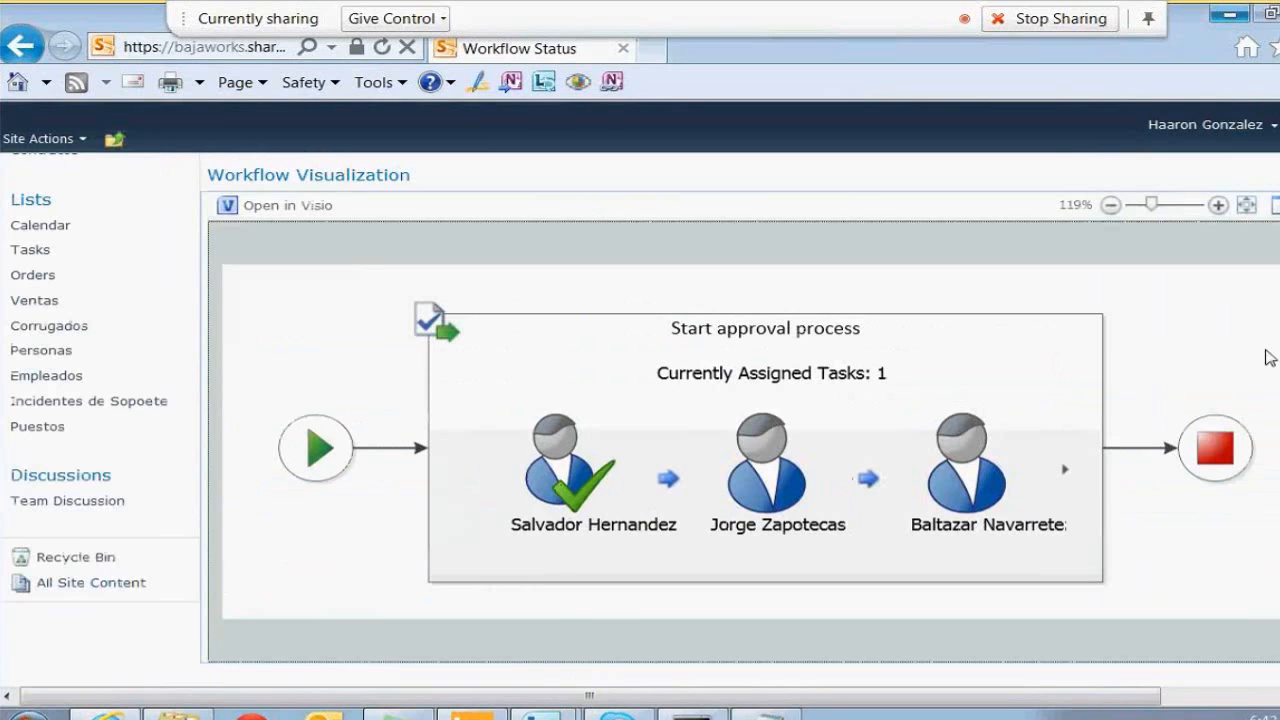
Open the delegated ABARROTES FRONTERA task, comment 'AAA' and approve it
scroll(640, 408, down, 1)
scroll(640, 408, down, 3)
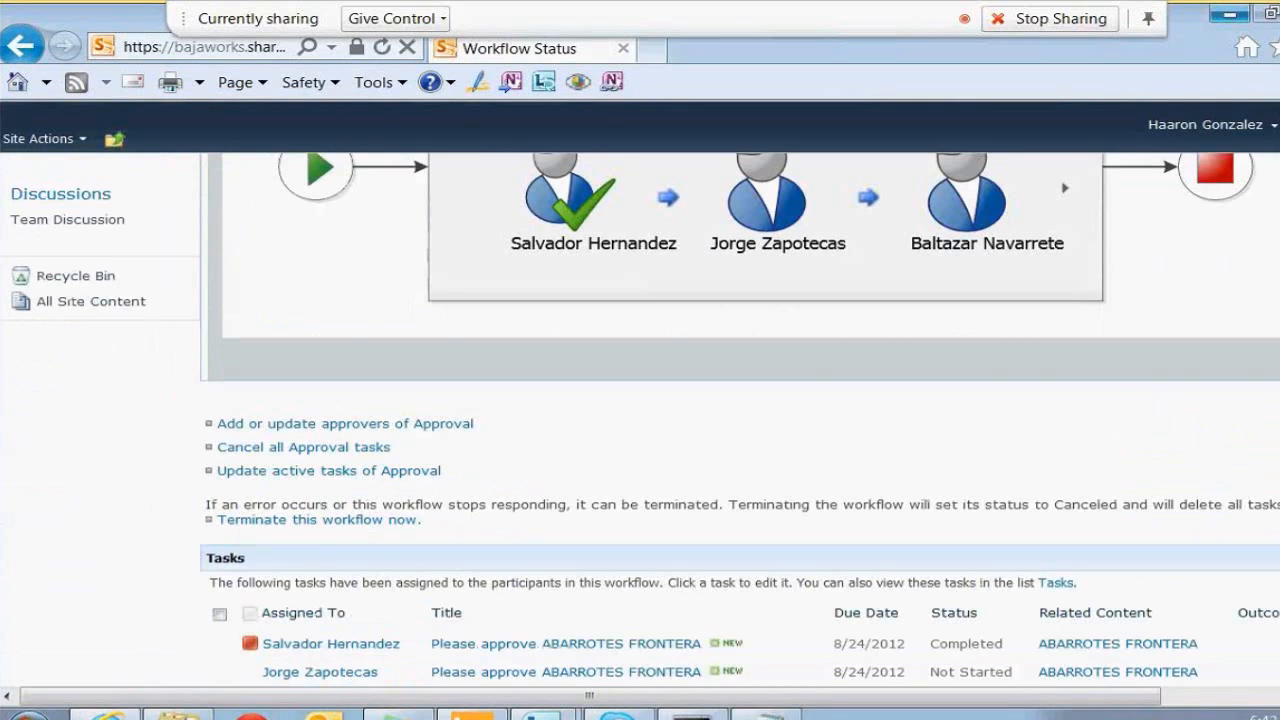
scroll(552, 658, down, 2)
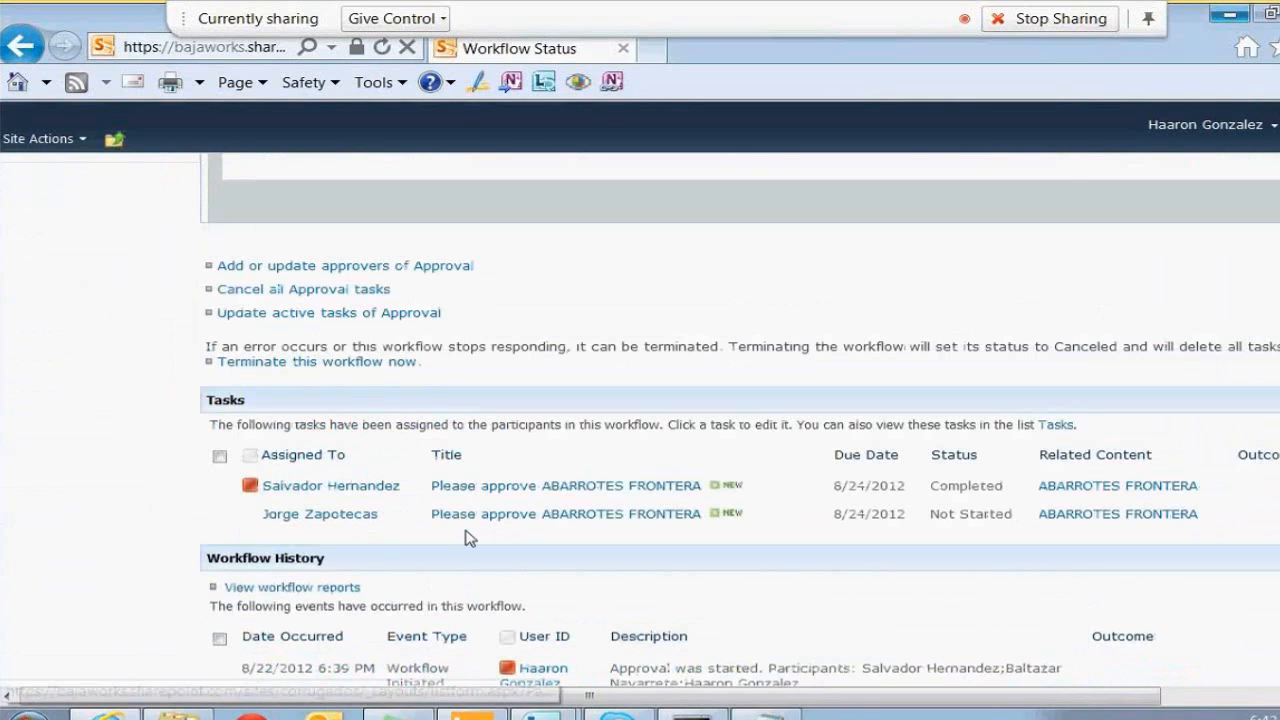
click(511, 515)
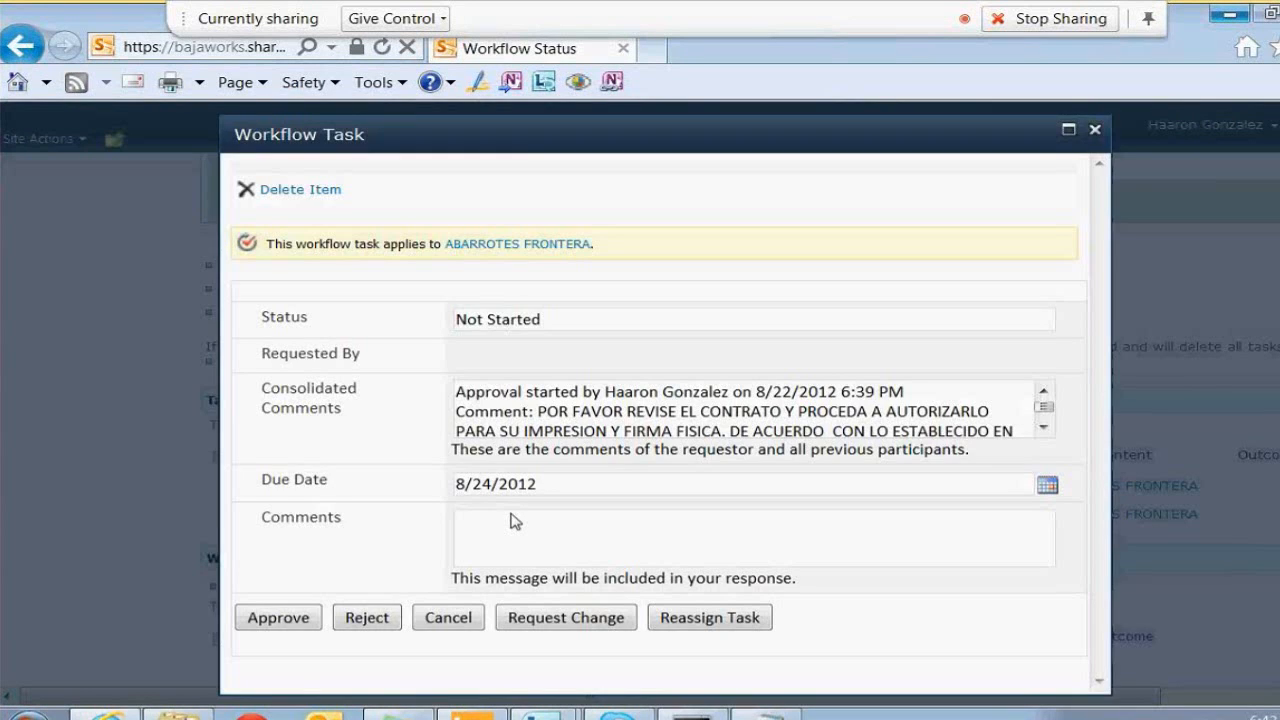
click(482, 553)
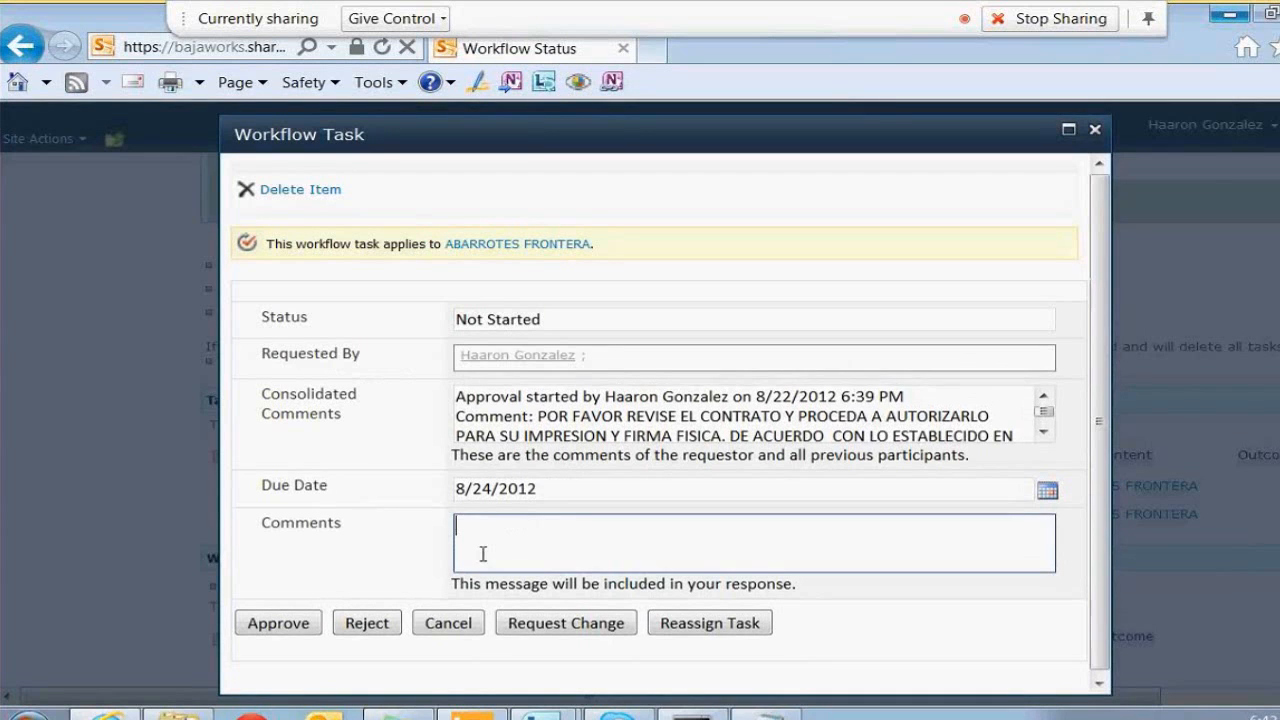
text(AAA)
click(293, 626)
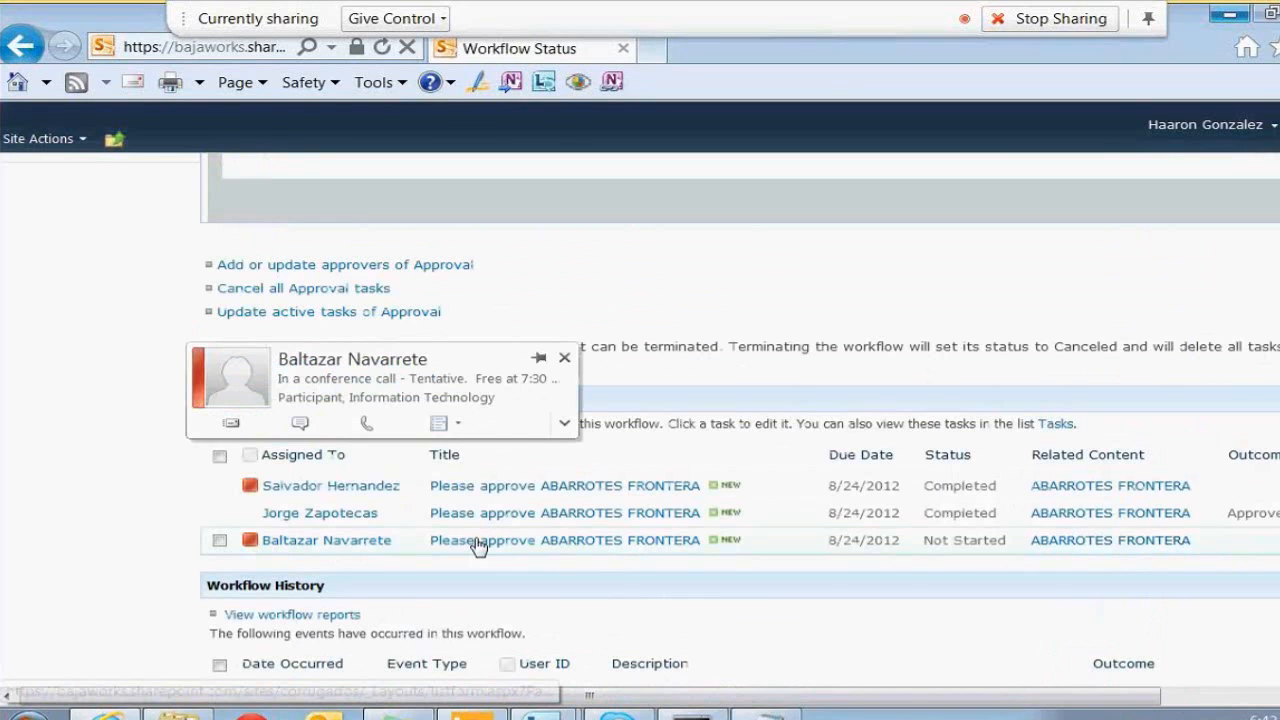
scroll(740, 400, up, 3)
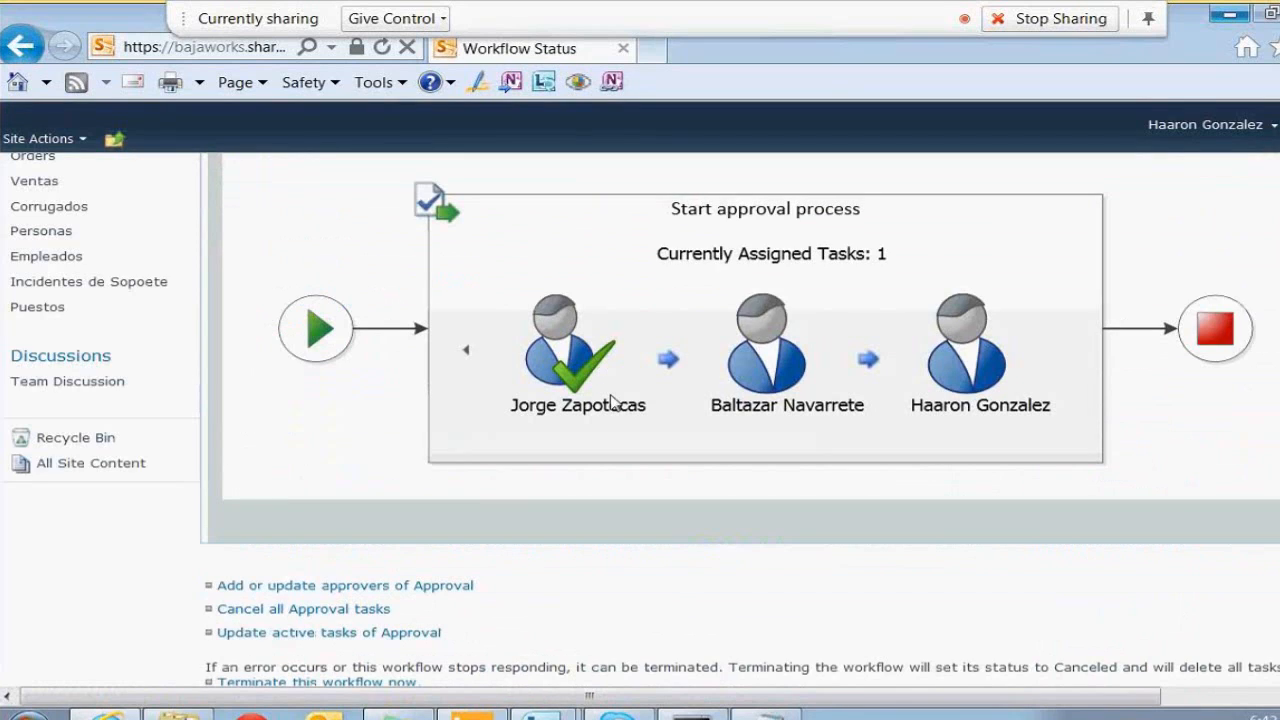
Page through the workflow diagram's approvers and review the Tasks and Workflow History lists
click(466, 350)
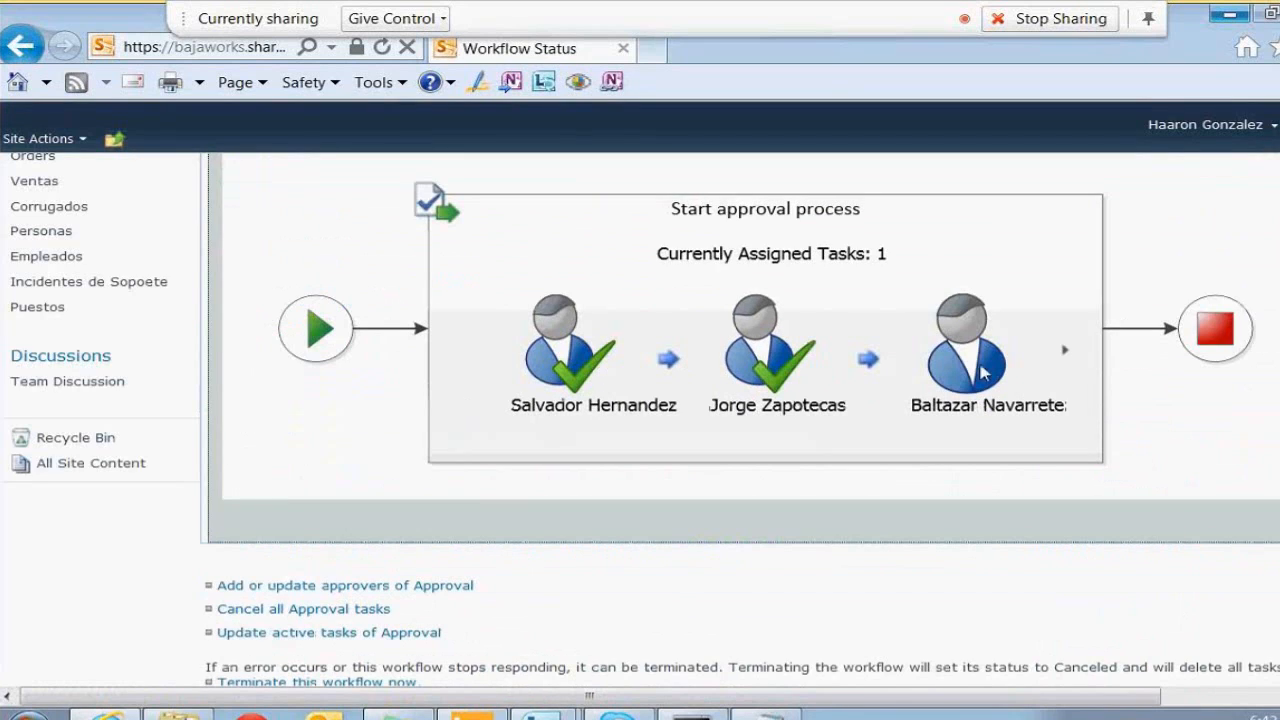
click(1064, 352)
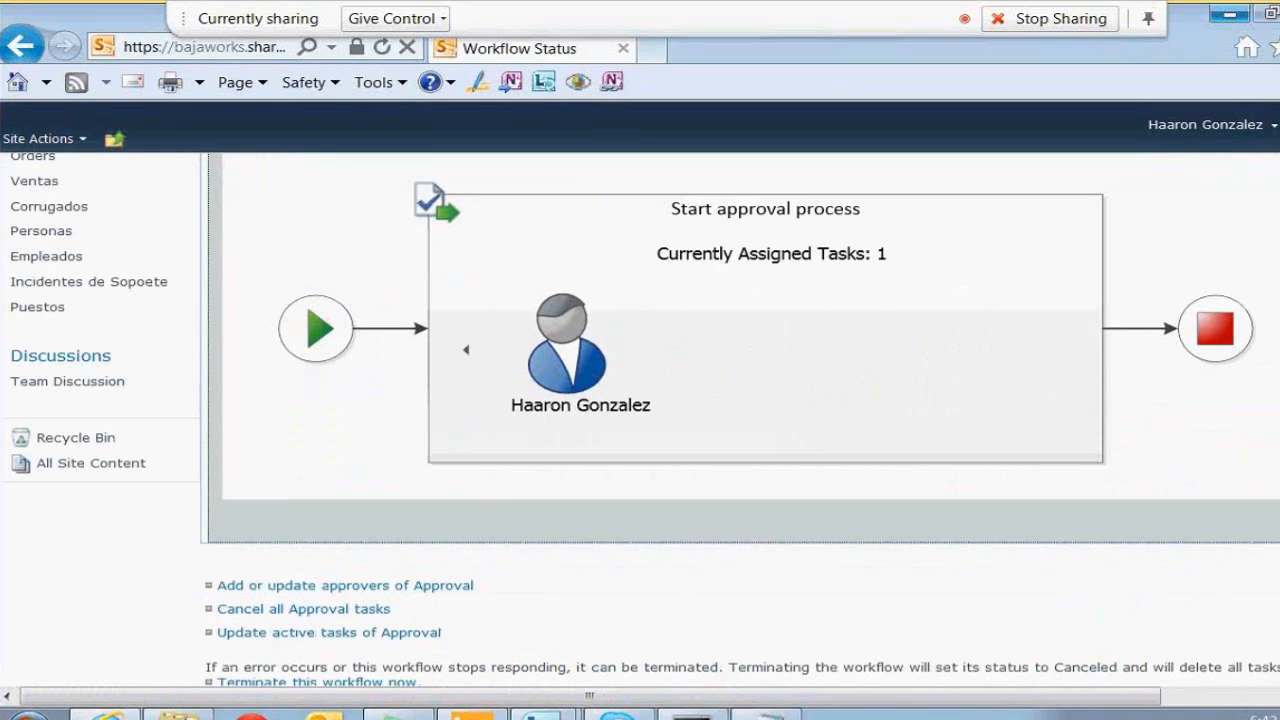
scroll(740, 400, down, 3)
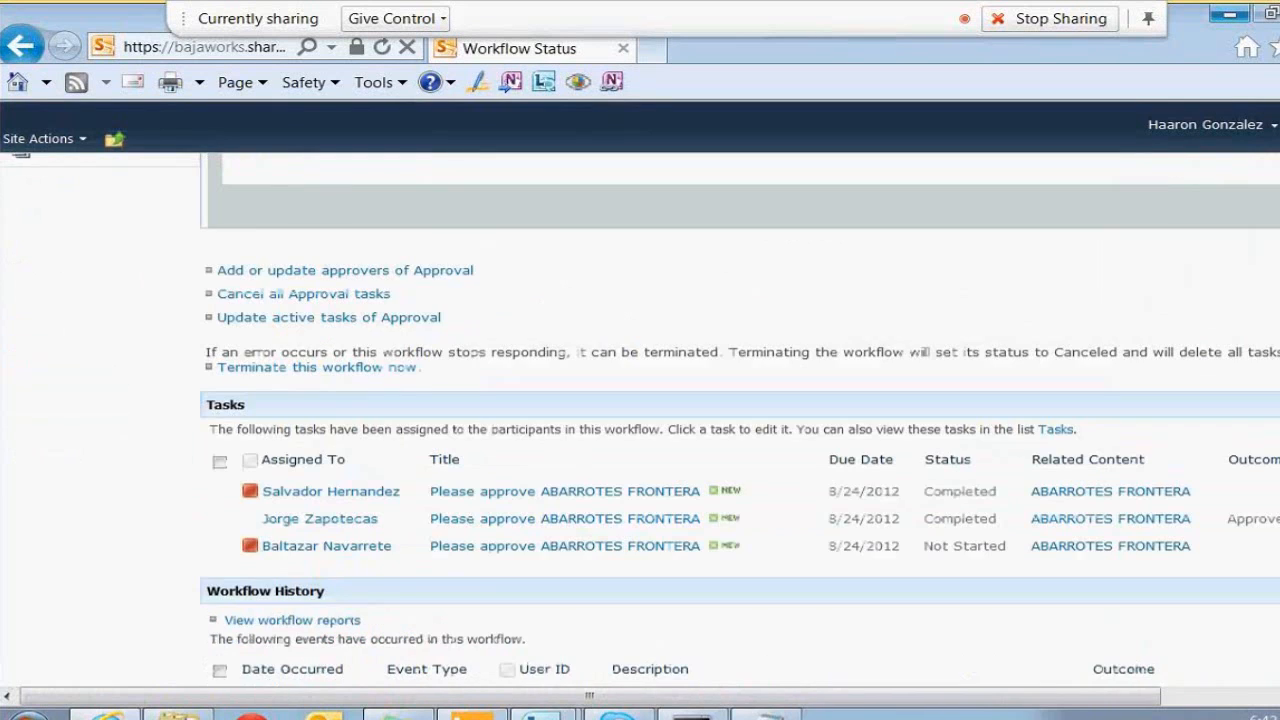
scroll(740, 400, down, 2)
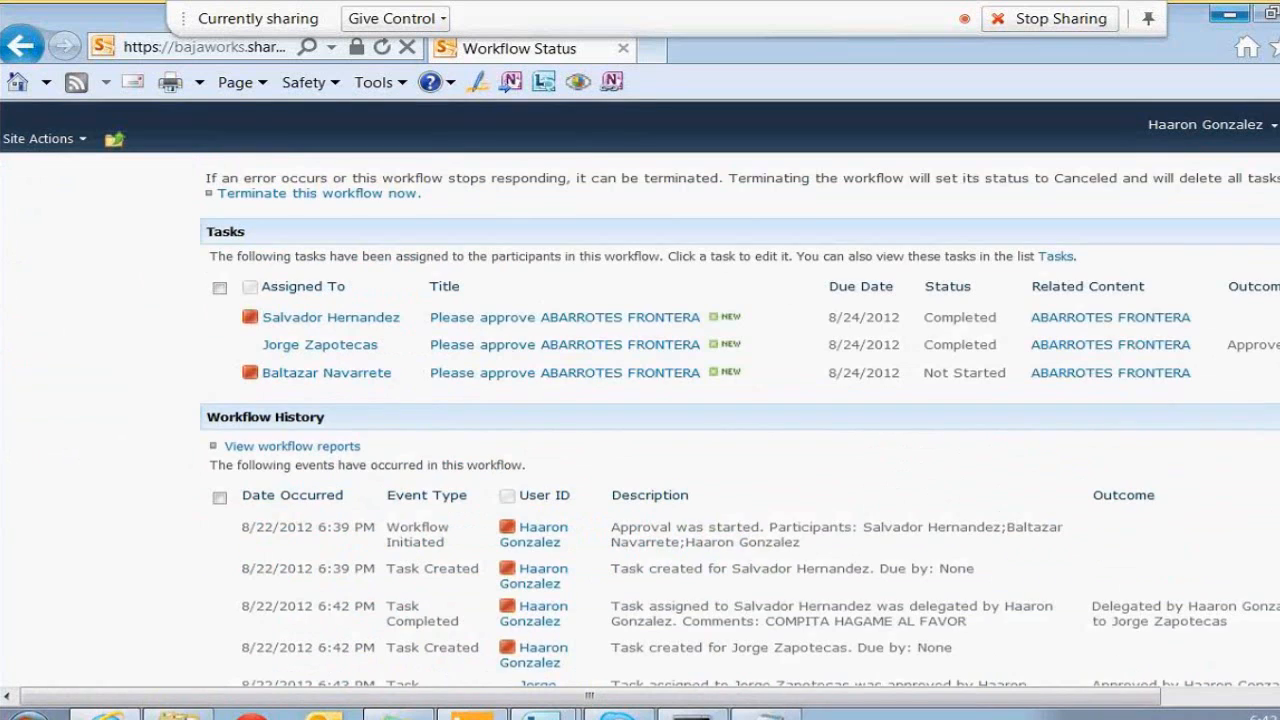
scroll(740, 400, up, 1)
scroll(740, 400, up, 1)
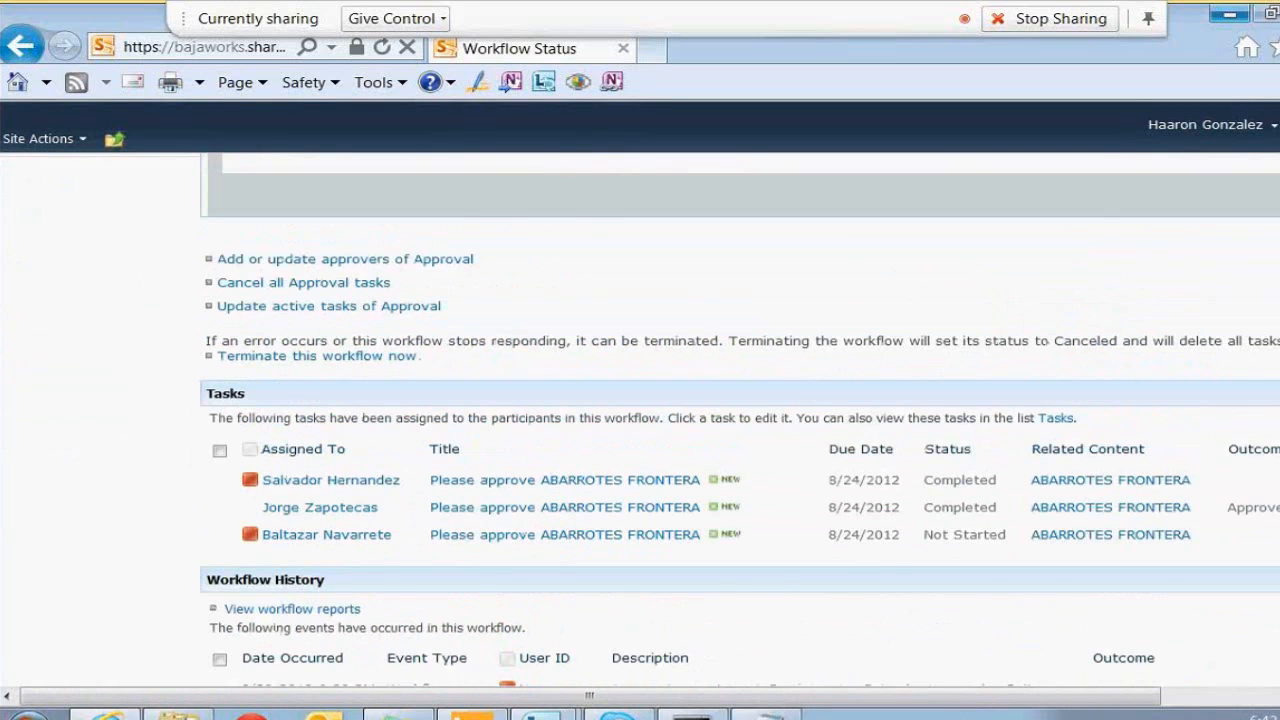
scroll(740, 400, up, 1)
scroll(740, 400, down, 3)
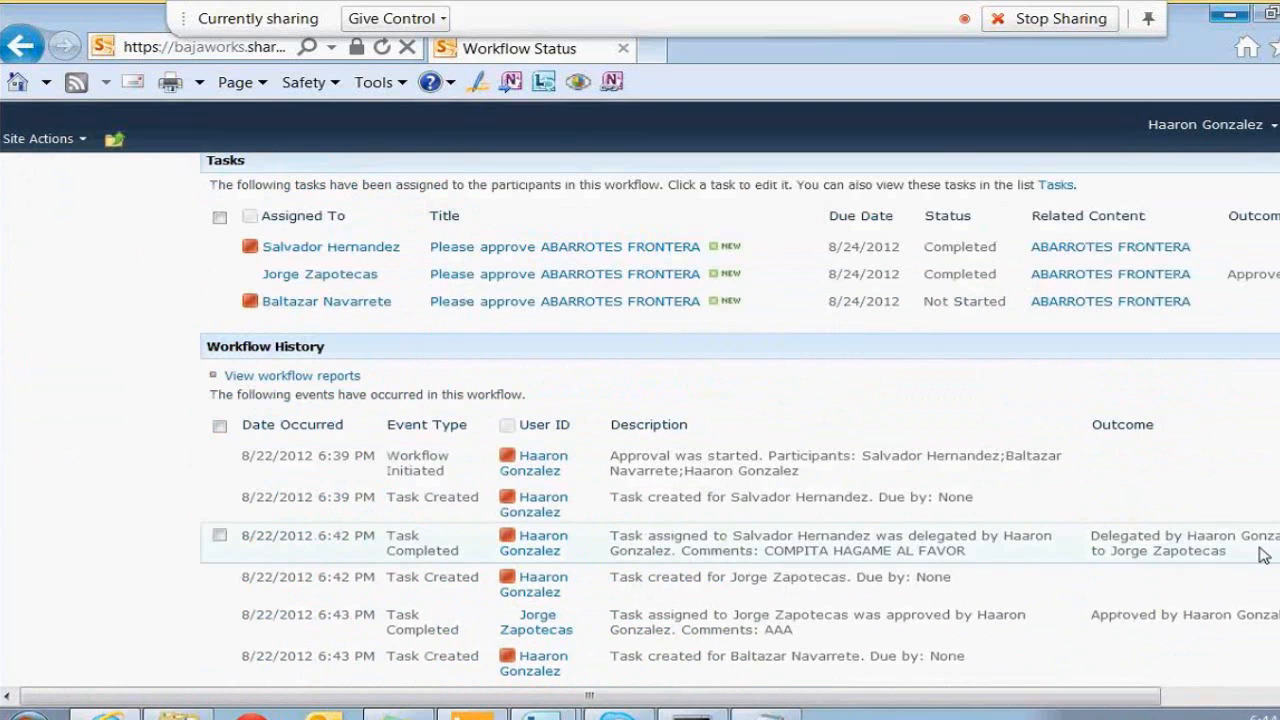
scroll(1262, 556, up, 1)
scroll(1233, 580, up, 1)
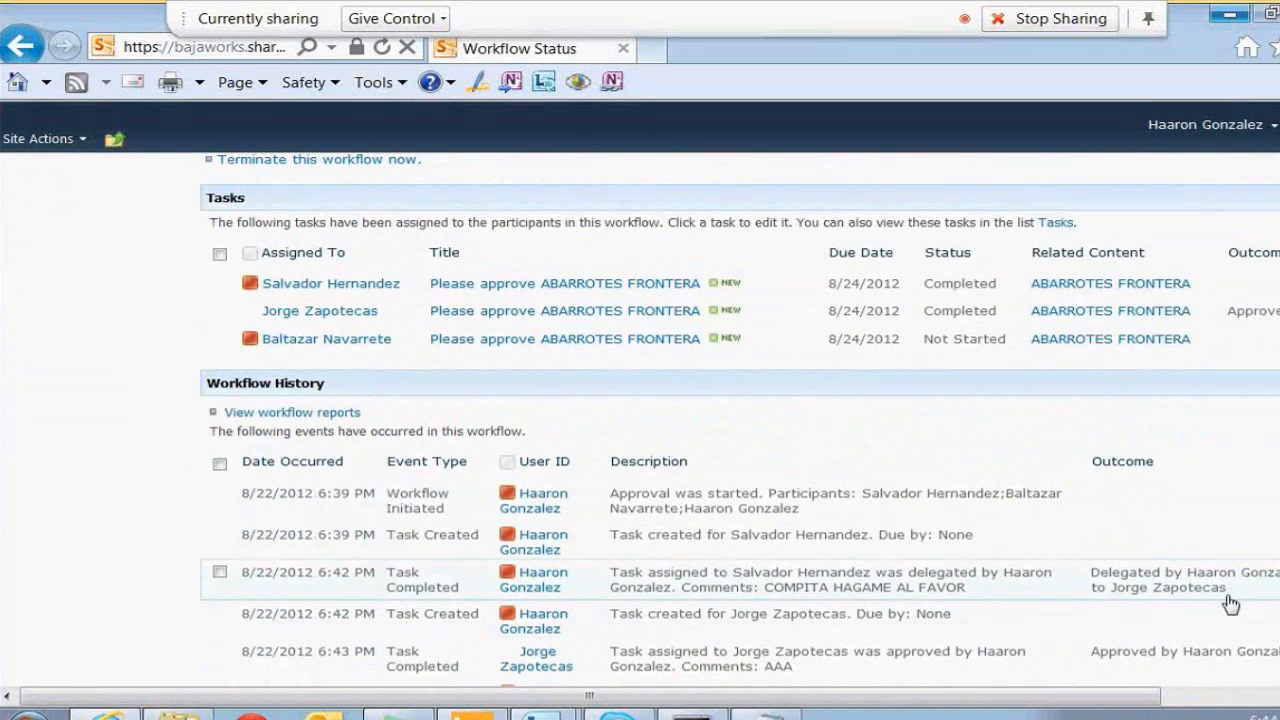
Inspect the delegation entry in Workflow History, then launch Outlook
click(811, 594)
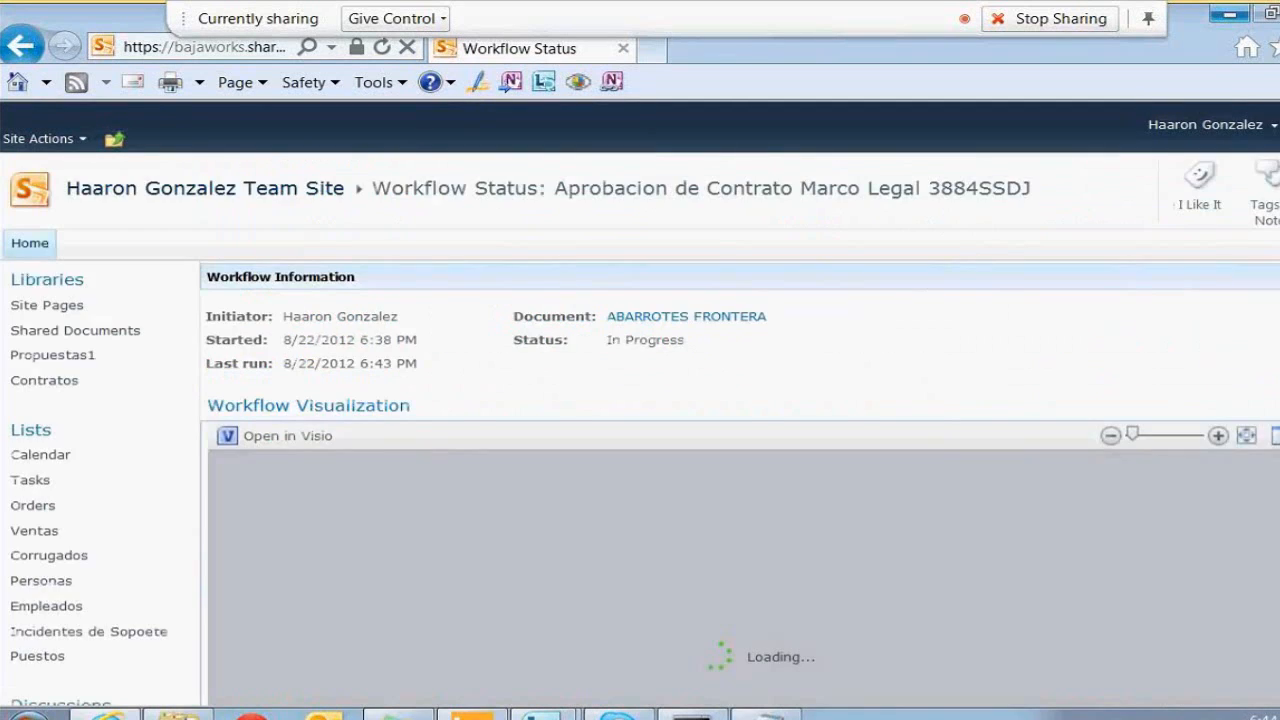
scroll(740, 430, down, 5)
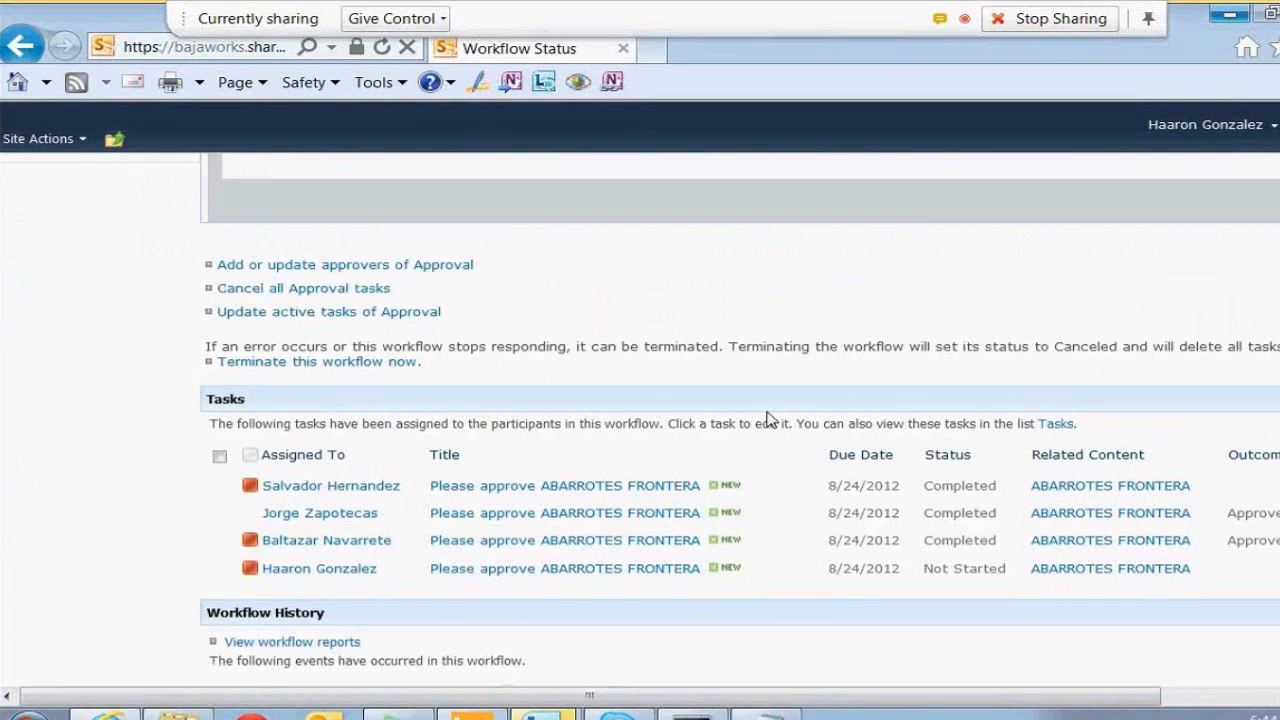
key(alt+Tab)
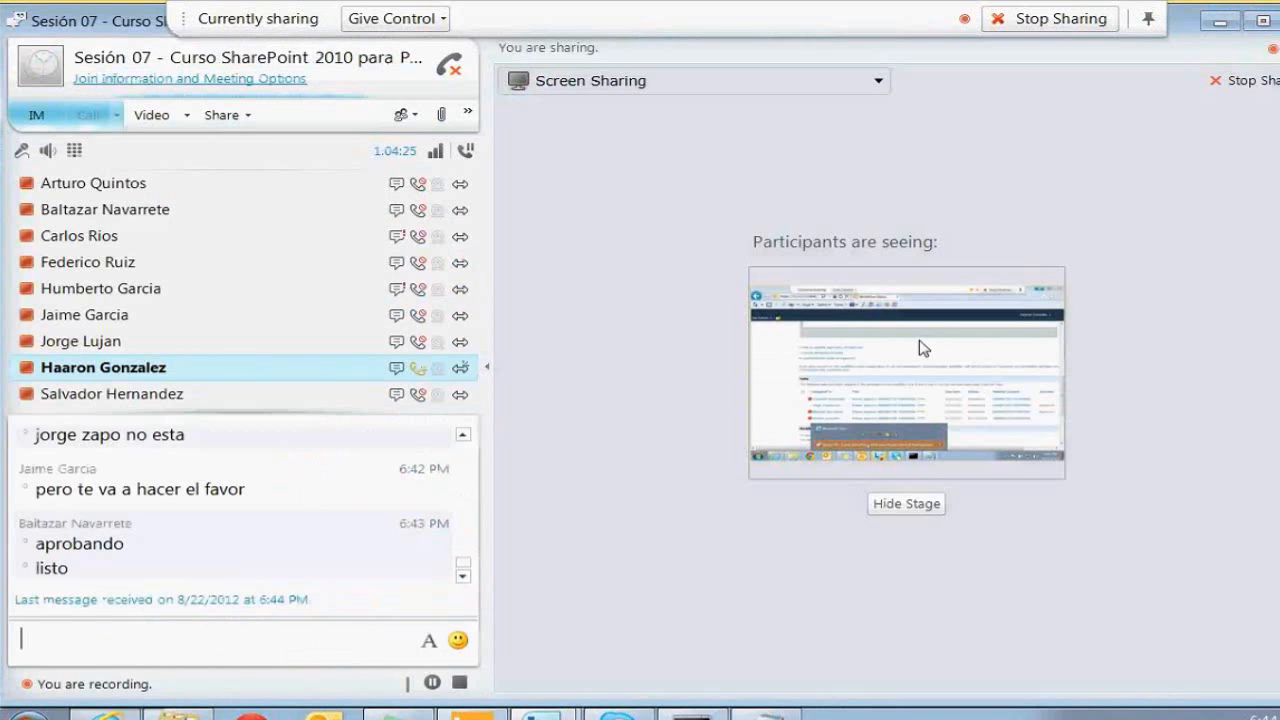
key(alt+Tab)
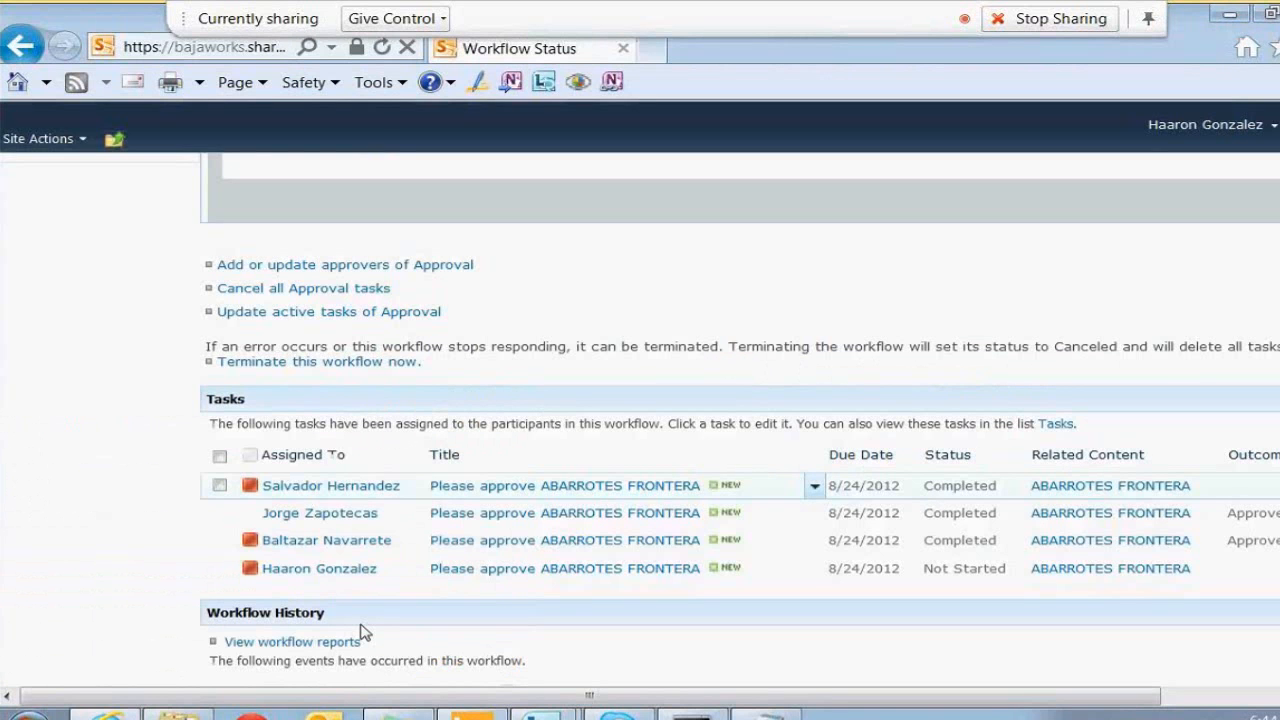
click(320, 712)
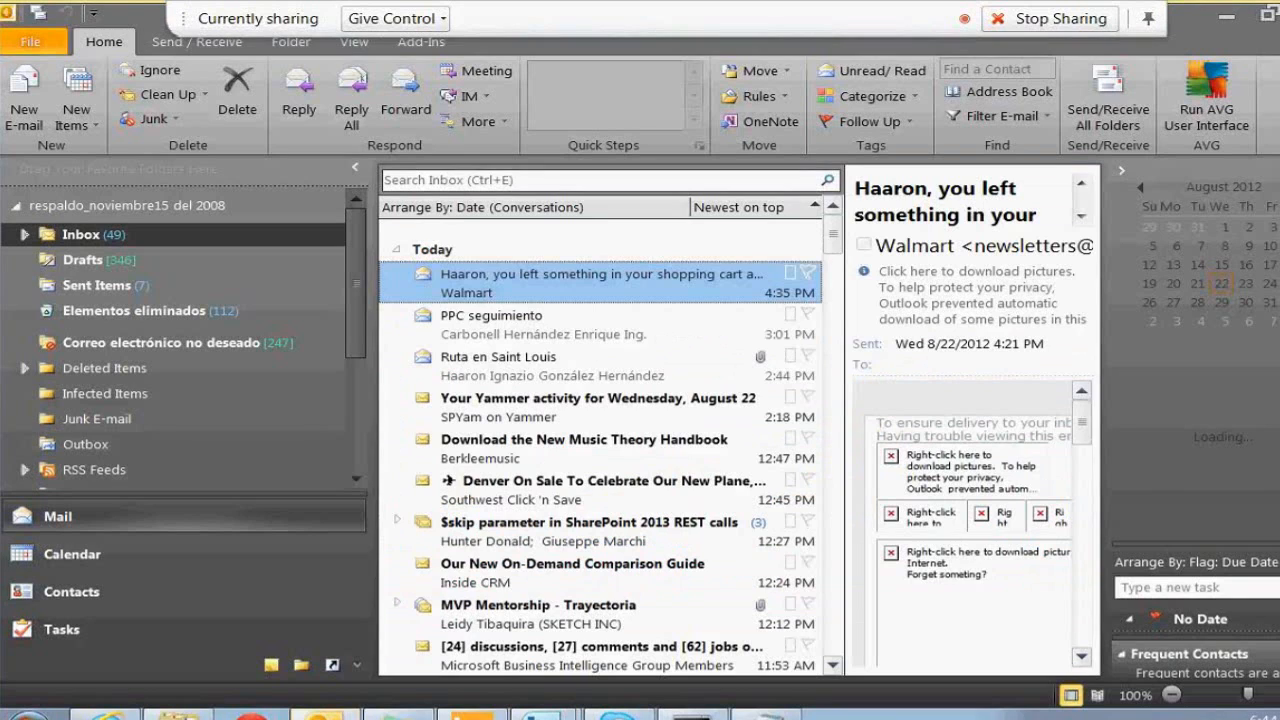
Open the work account's Inbox and select the ABARROTES FRONTERA approval task e-mail
click(16, 206)
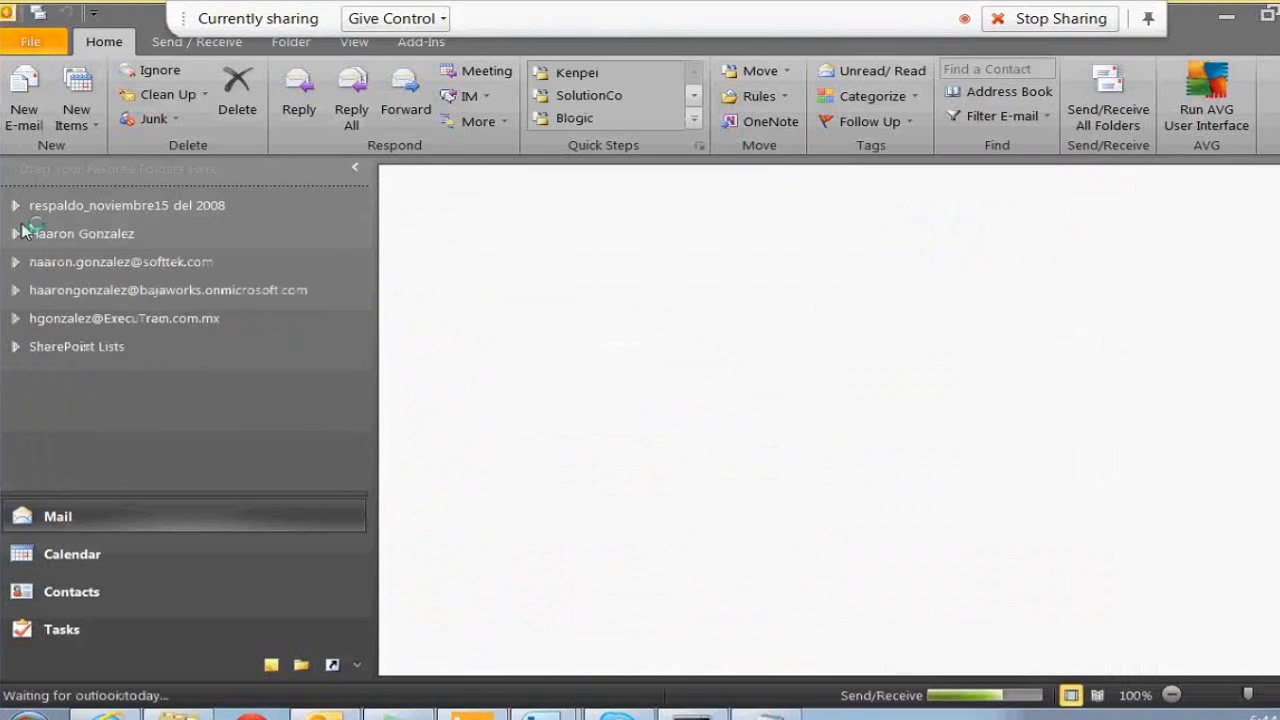
click(16, 290)
click(85, 320)
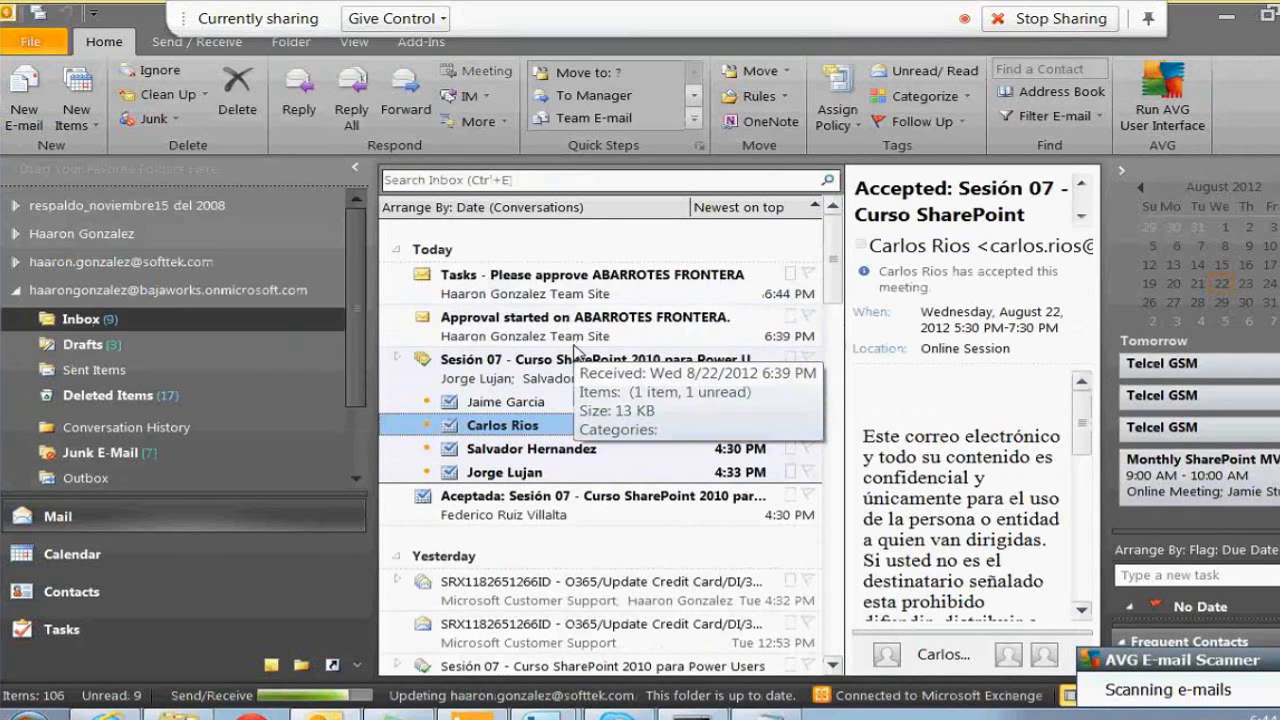
click(980, 216)
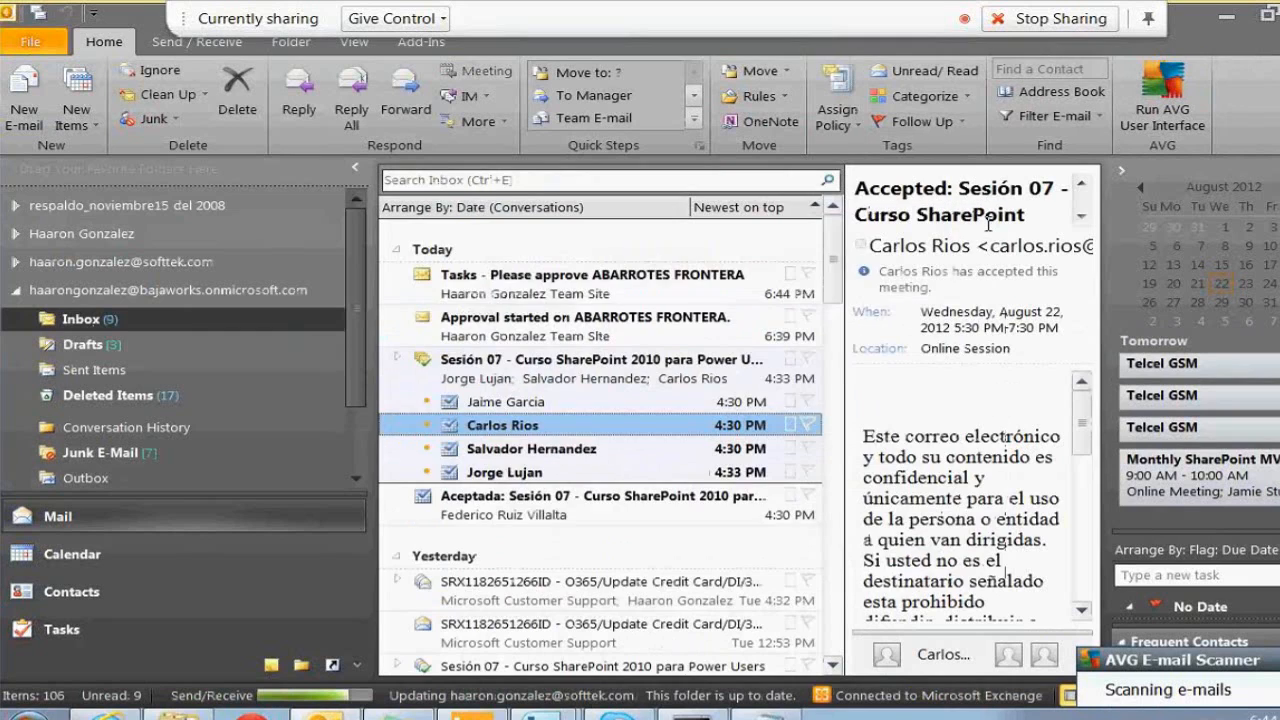
click(505, 298)
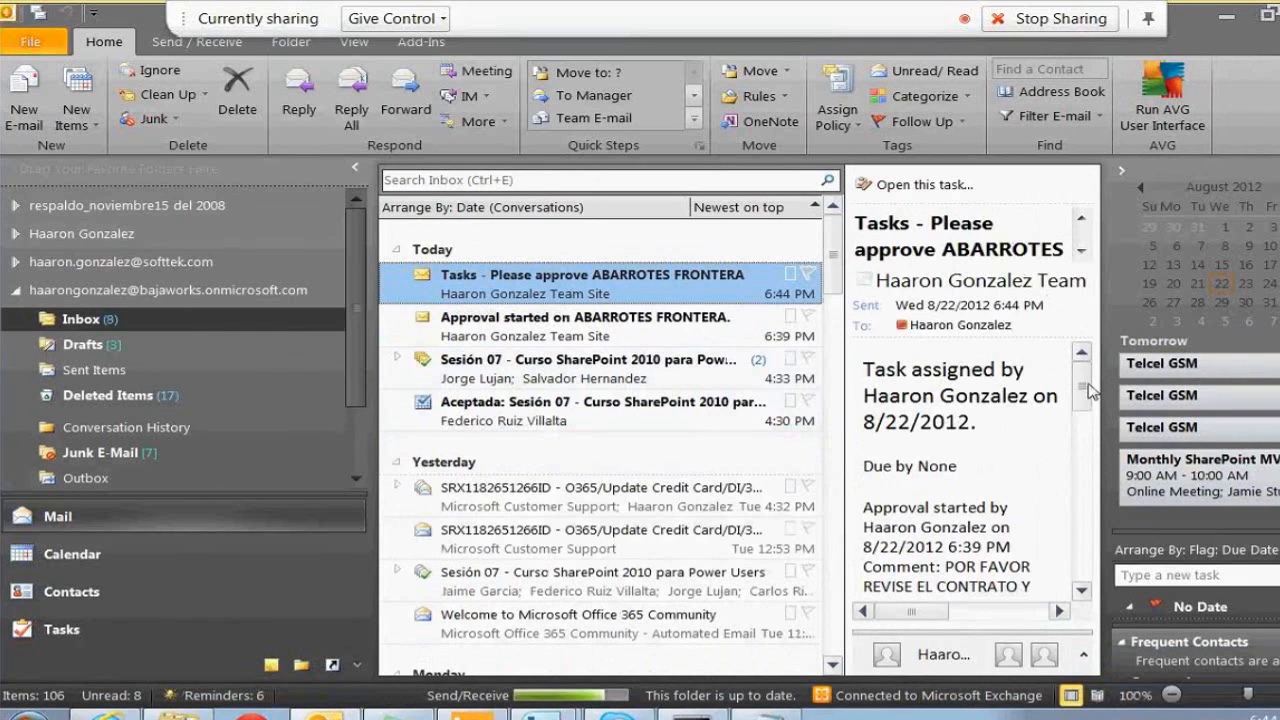
drag(1088, 384, 1082, 391)
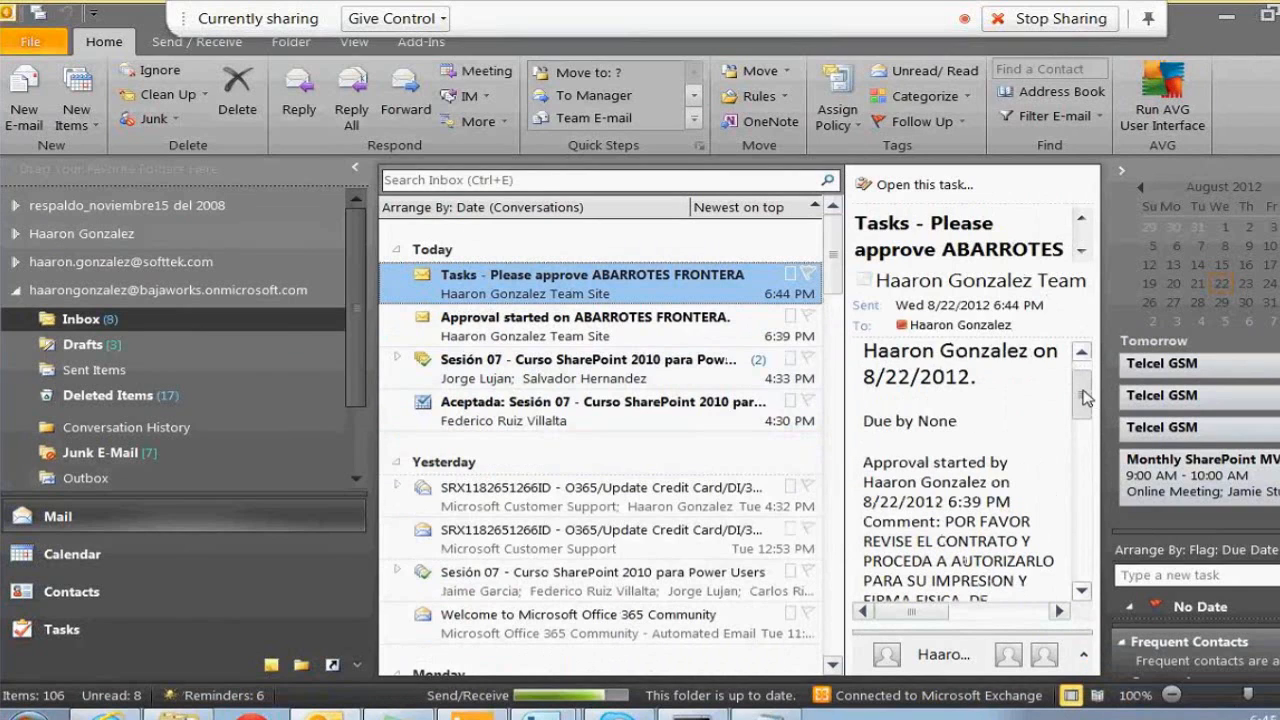
drag(1083, 391, 1083, 406)
Open the task e-mail full screen and follow its ABARROTES FRONTERA contract link
double_click(580, 282)
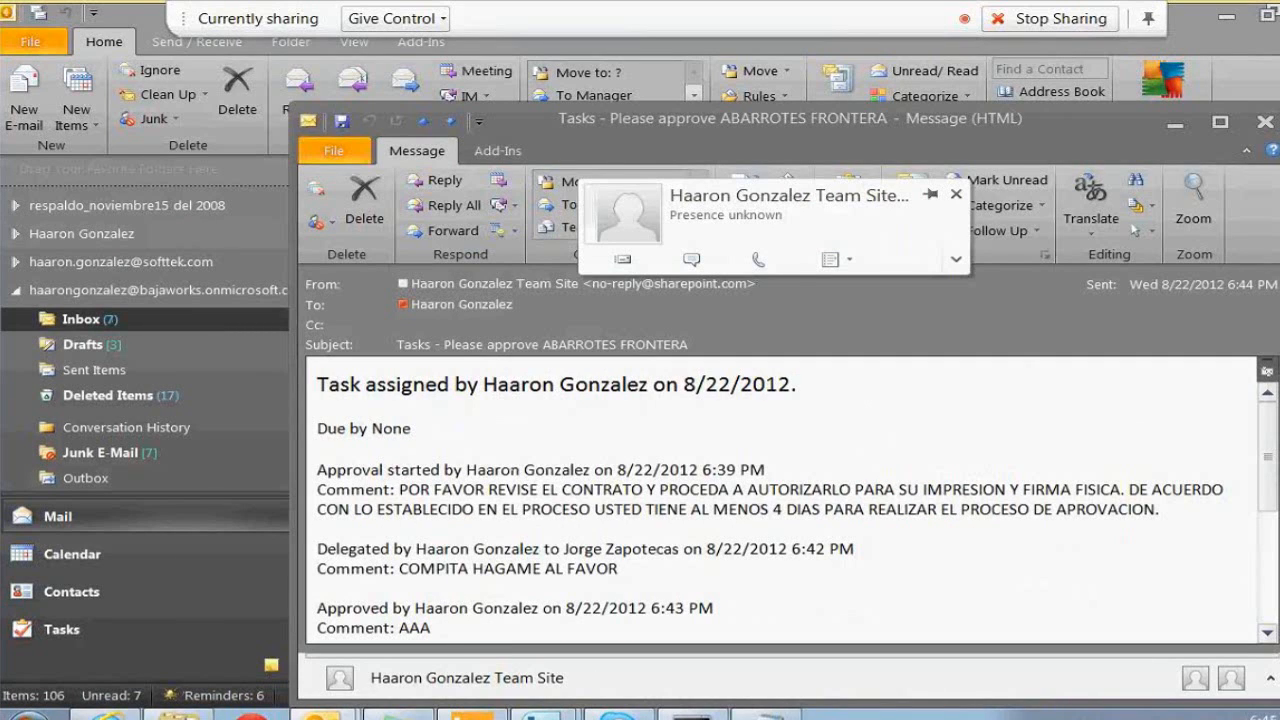
click(1220, 122)
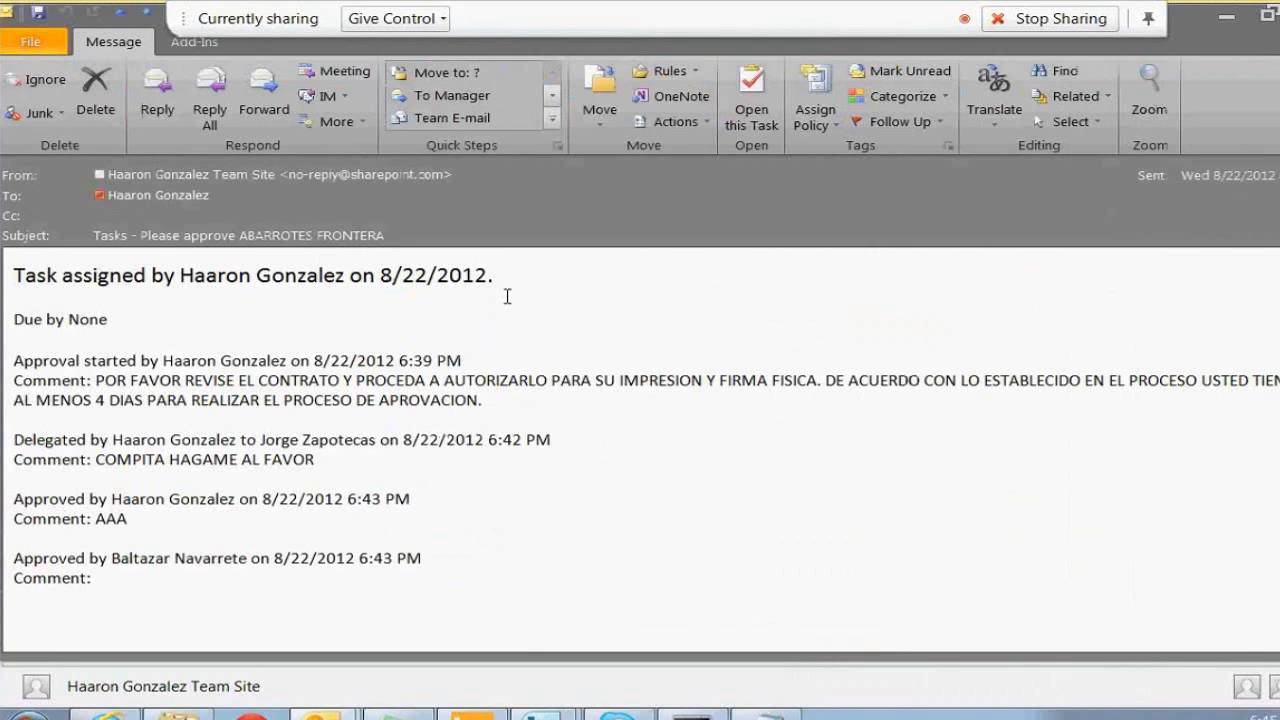
click(743, 113)
scroll(640, 450, down, 3)
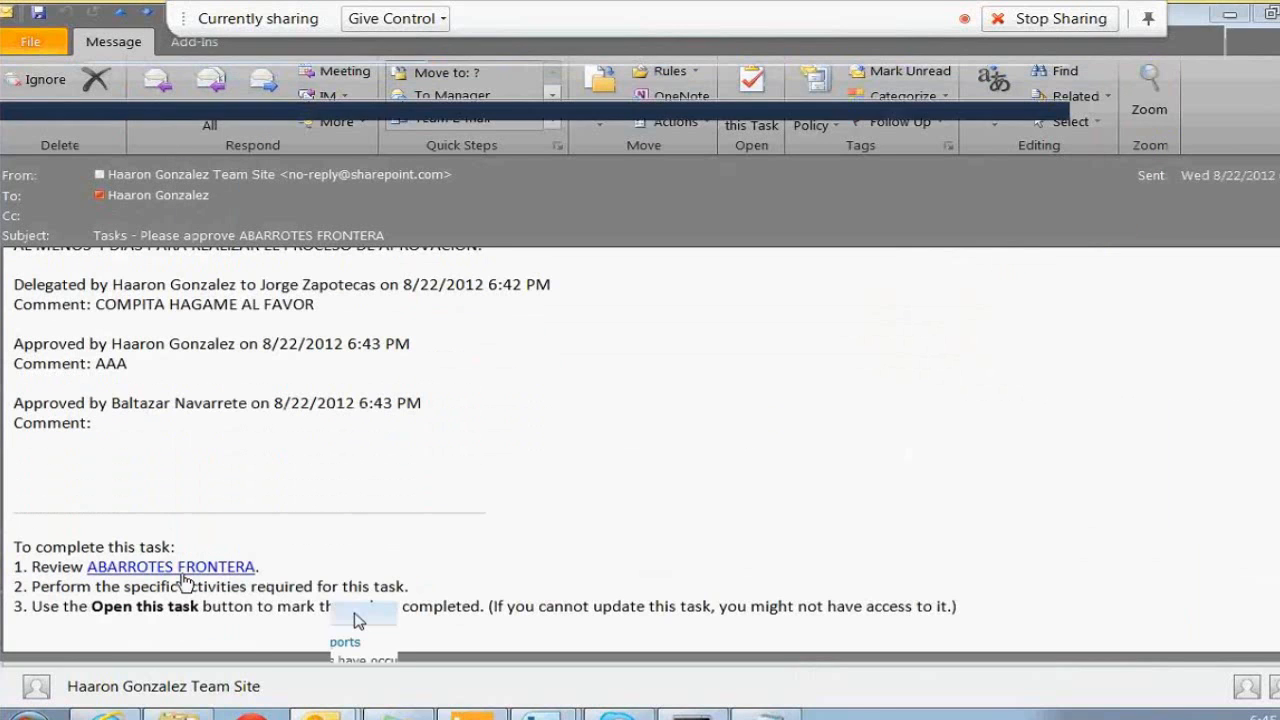
click(180, 570)
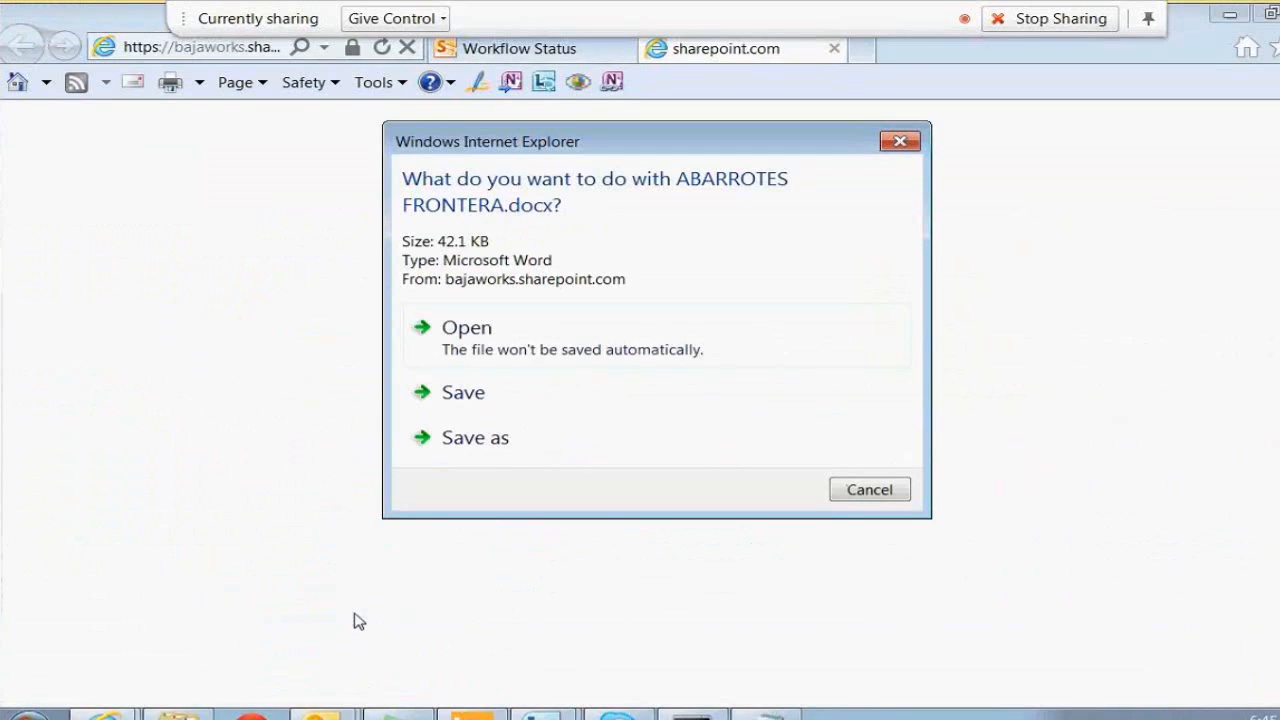
Open the downloaded contract read-only and page through it from top to bottom and back
click(476, 343)
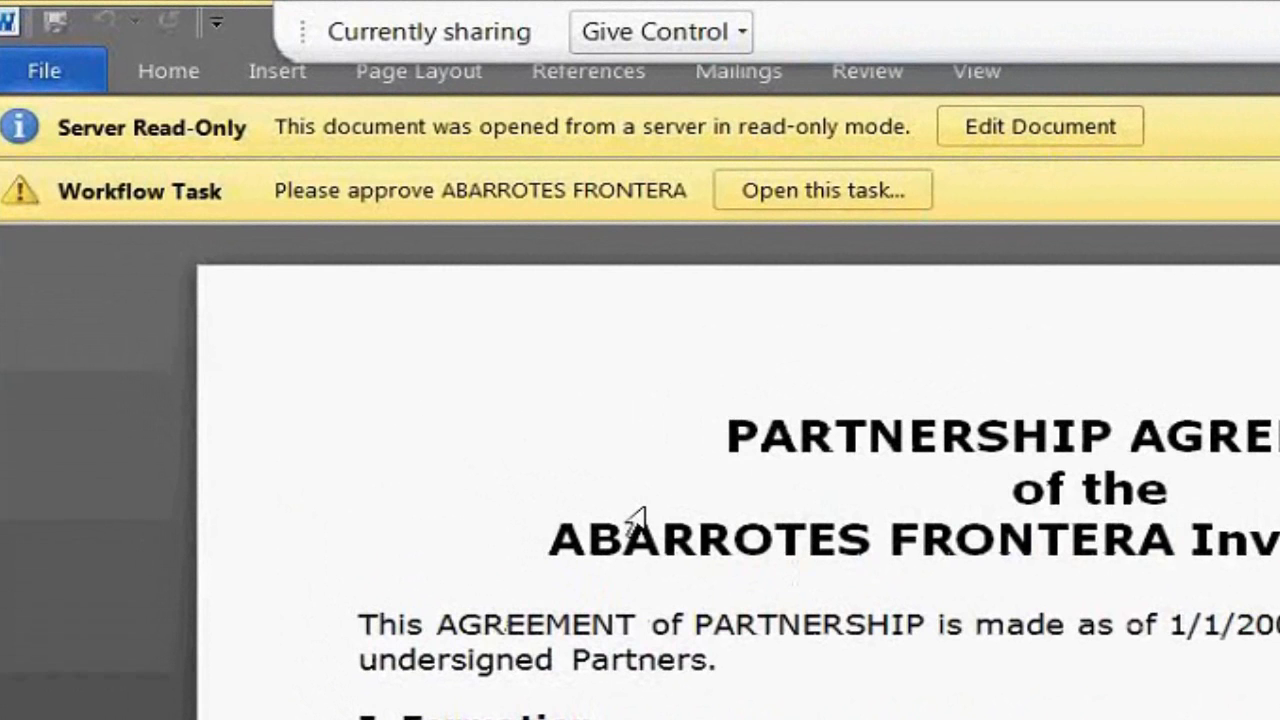
key(Page_Down)
key(Page_Down)
key(Page_Down)
key(Page_Down)
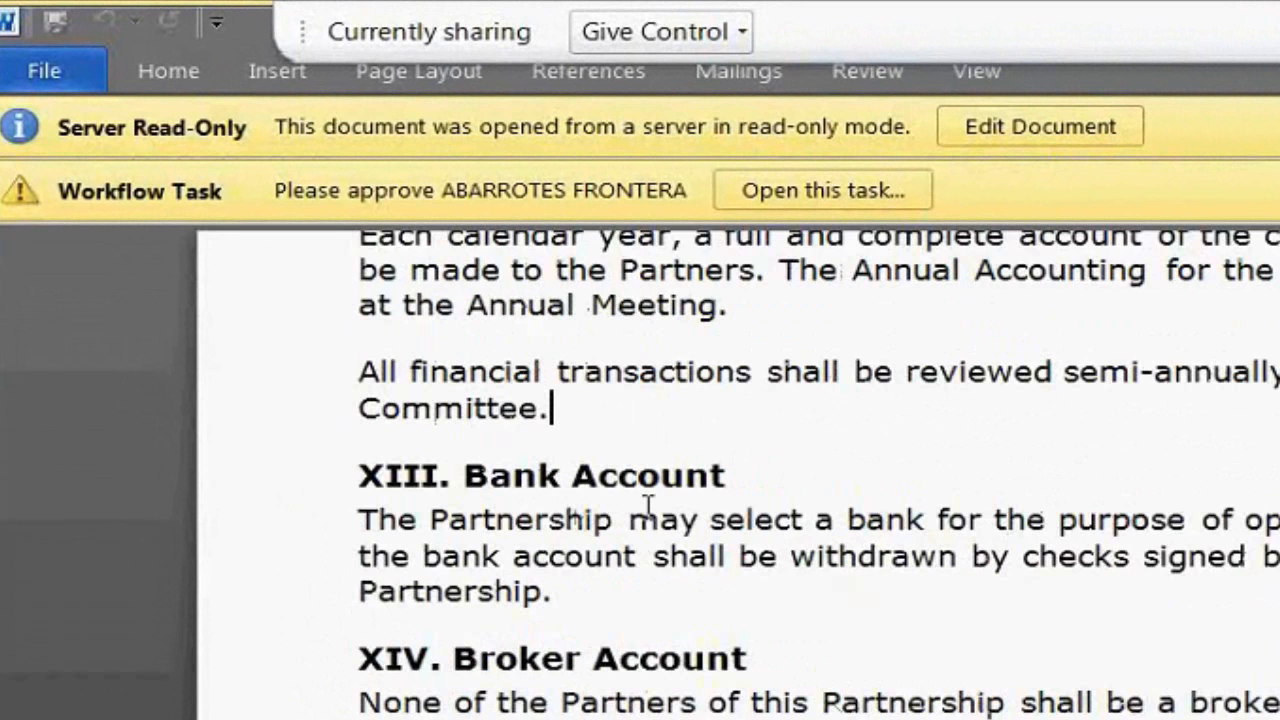
key(Page_Down)
key(Page_Down)
key(Page_Down)
key(Page_Down)
key(Page_Down)
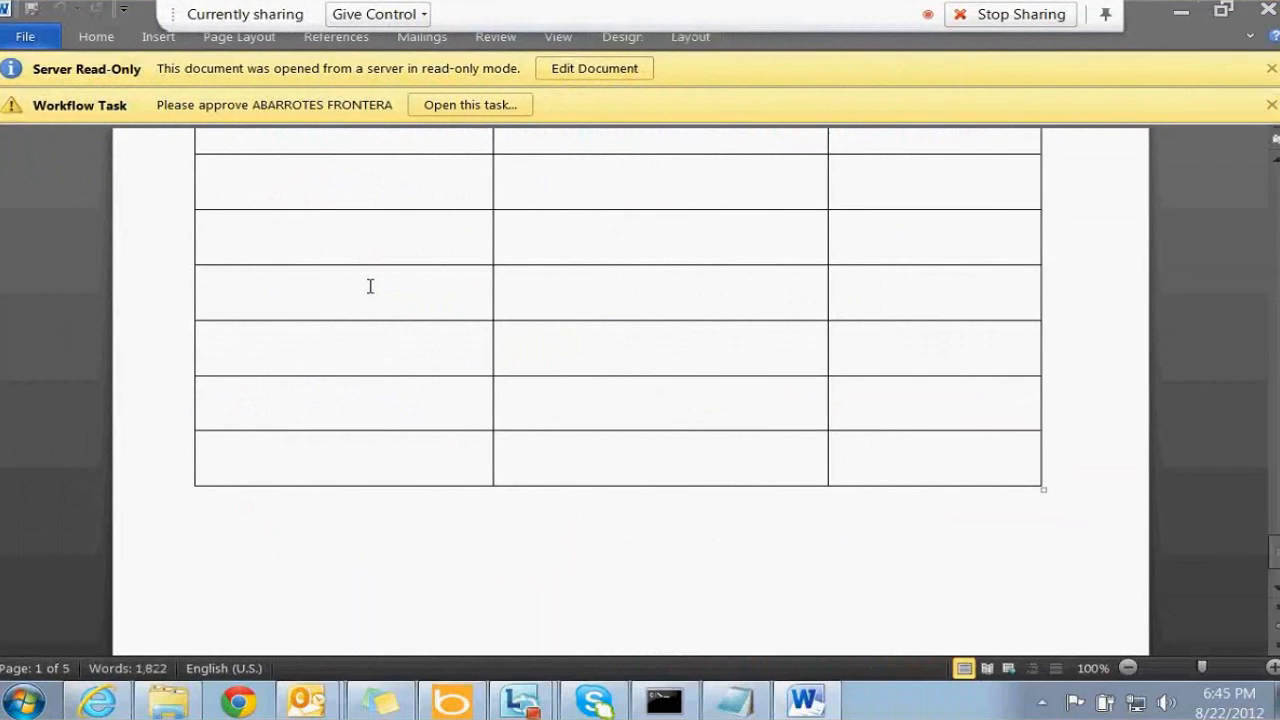
key(Page_Up)
key(Page_Up)
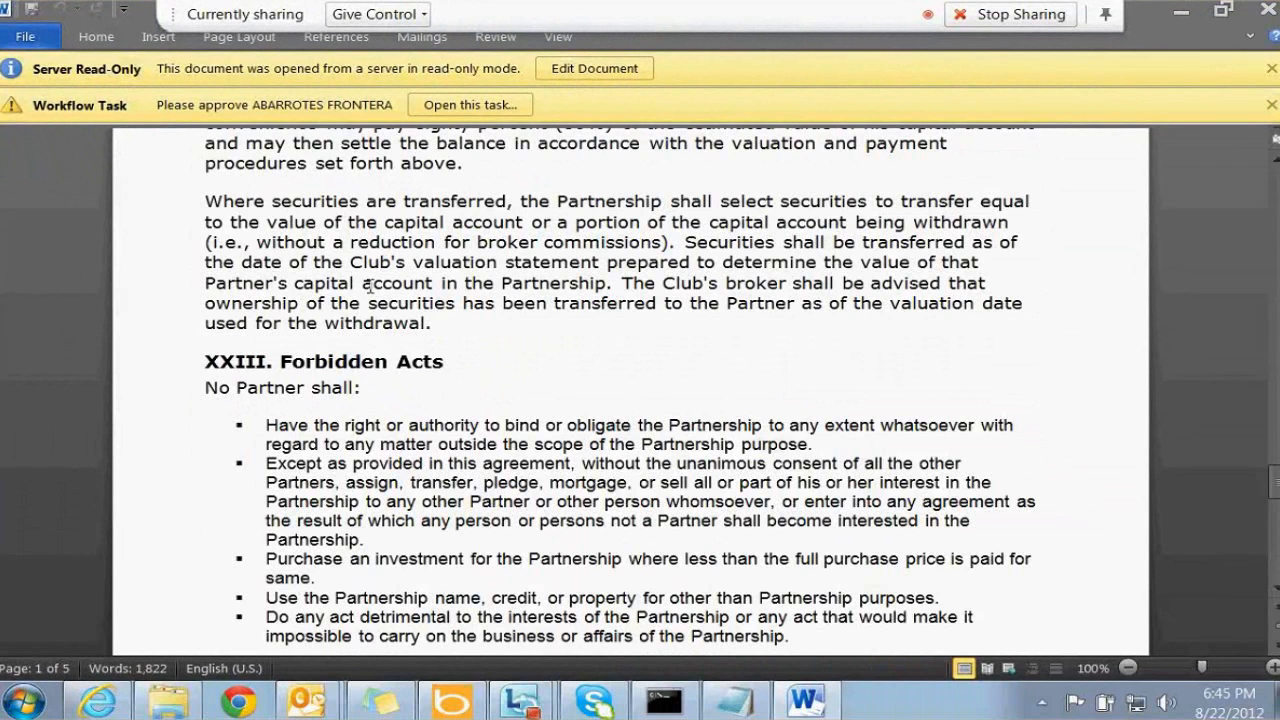
key(ctrl+Home)
click(480, 104)
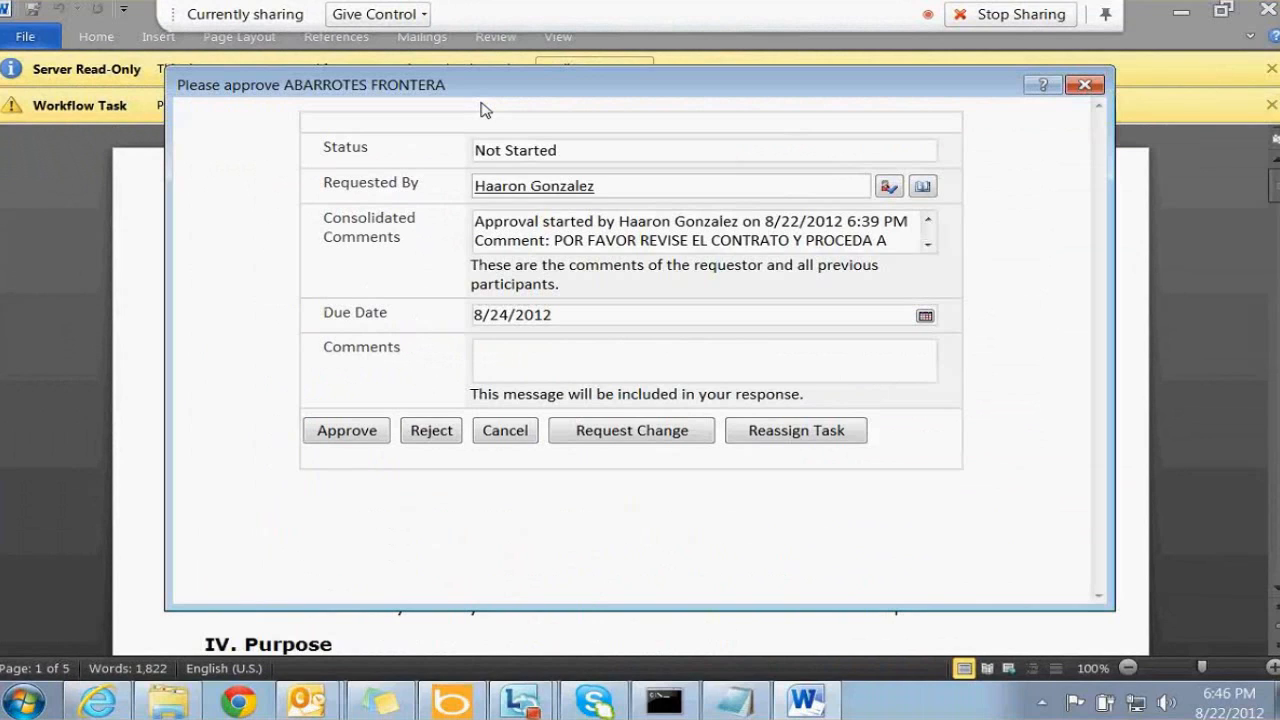
Enter a comment on the ABARROTES FRONTERA task, approve it, and close the contract in Word
click(497, 342)
text(SASALASLSA;LS;ALAS;)
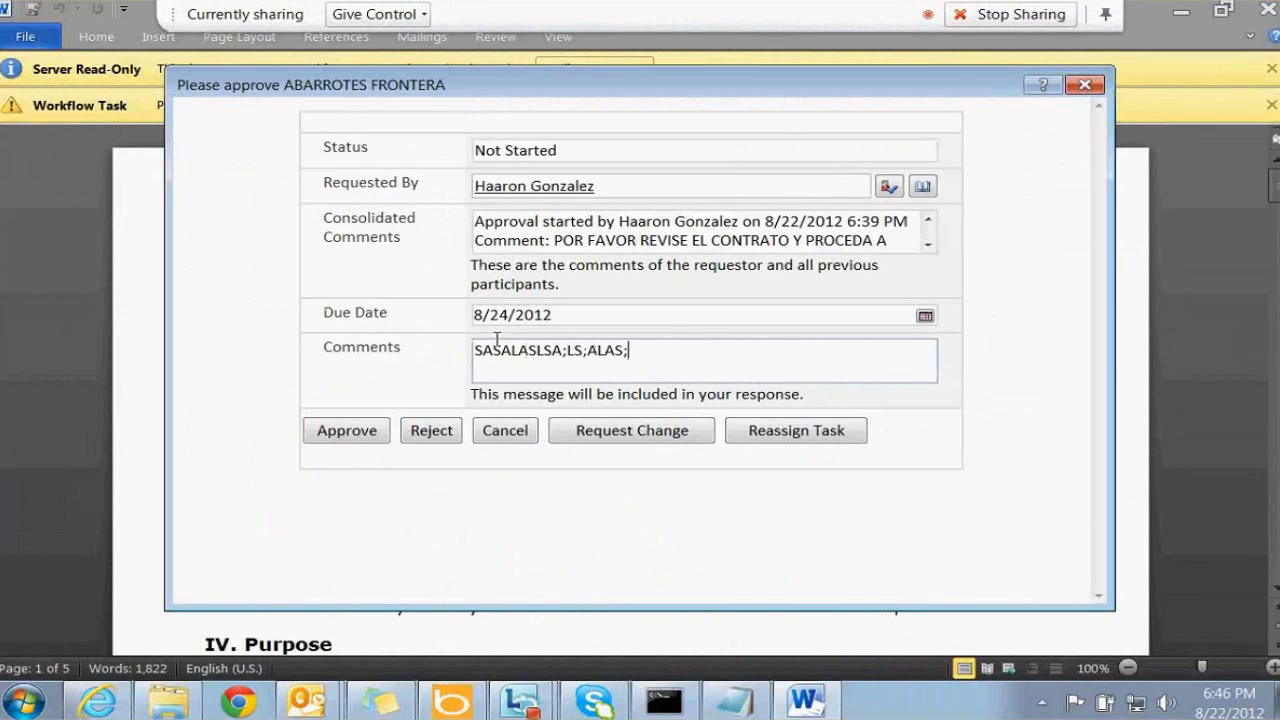
text(SALSAJSAKJKASJK)
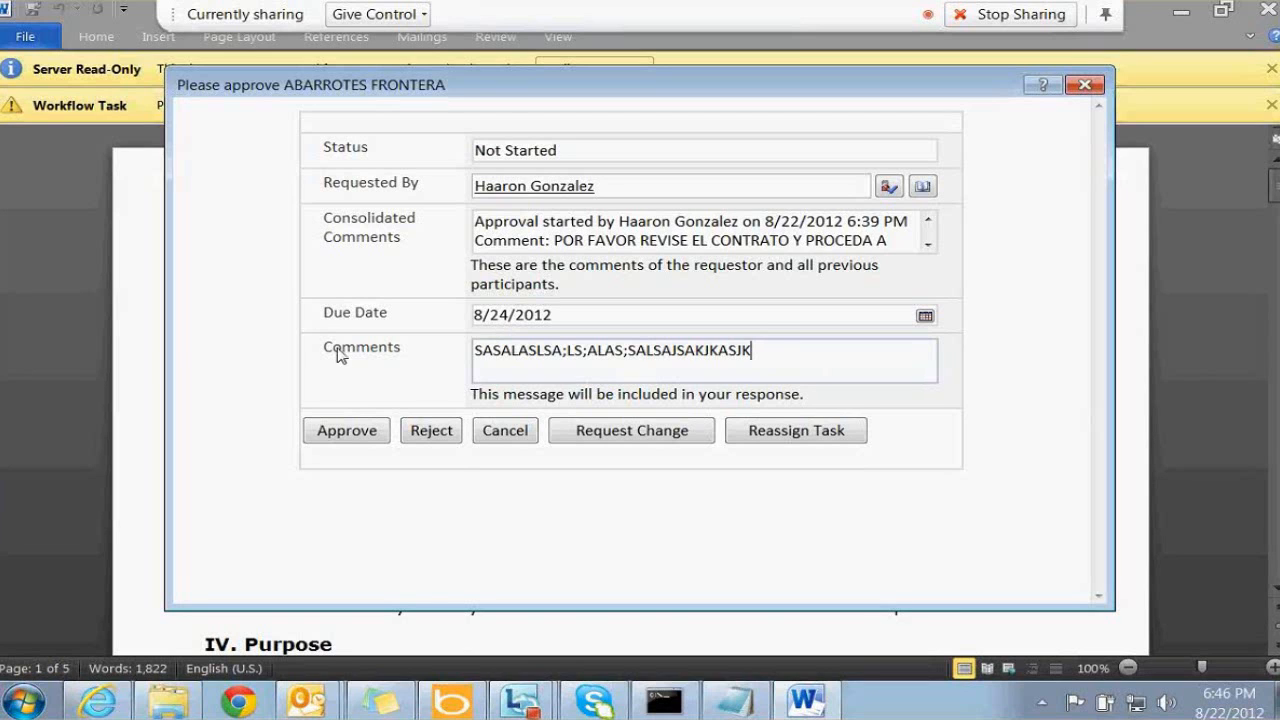
click(334, 432)
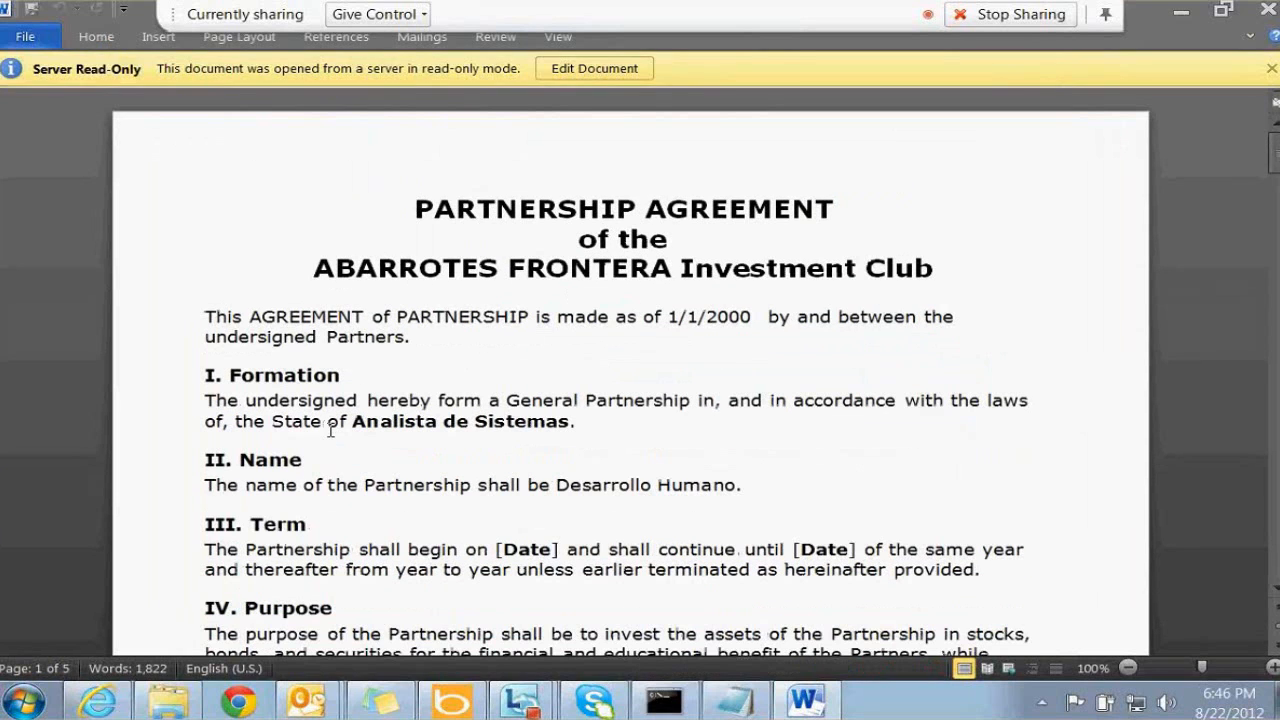
click(1268, 12)
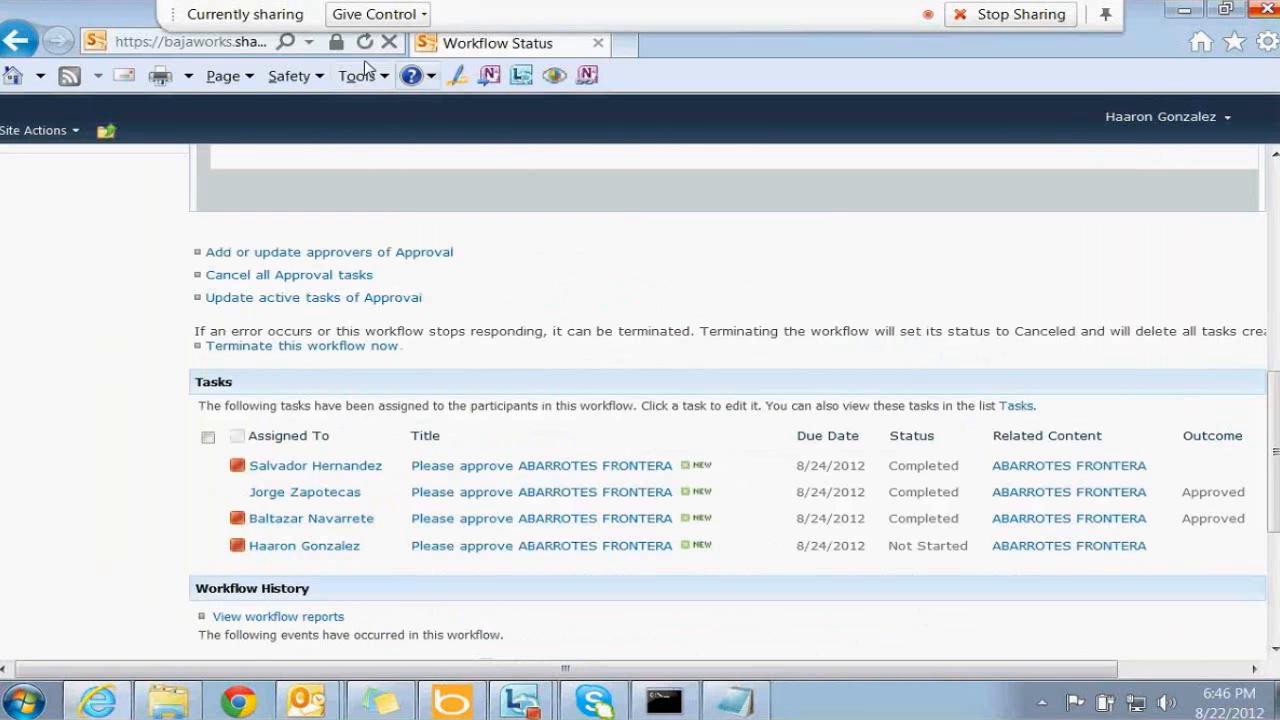
Refresh the Workflow Status page and verify all approvers' tasks are completed in the diagram and Tasks list
key(F5)
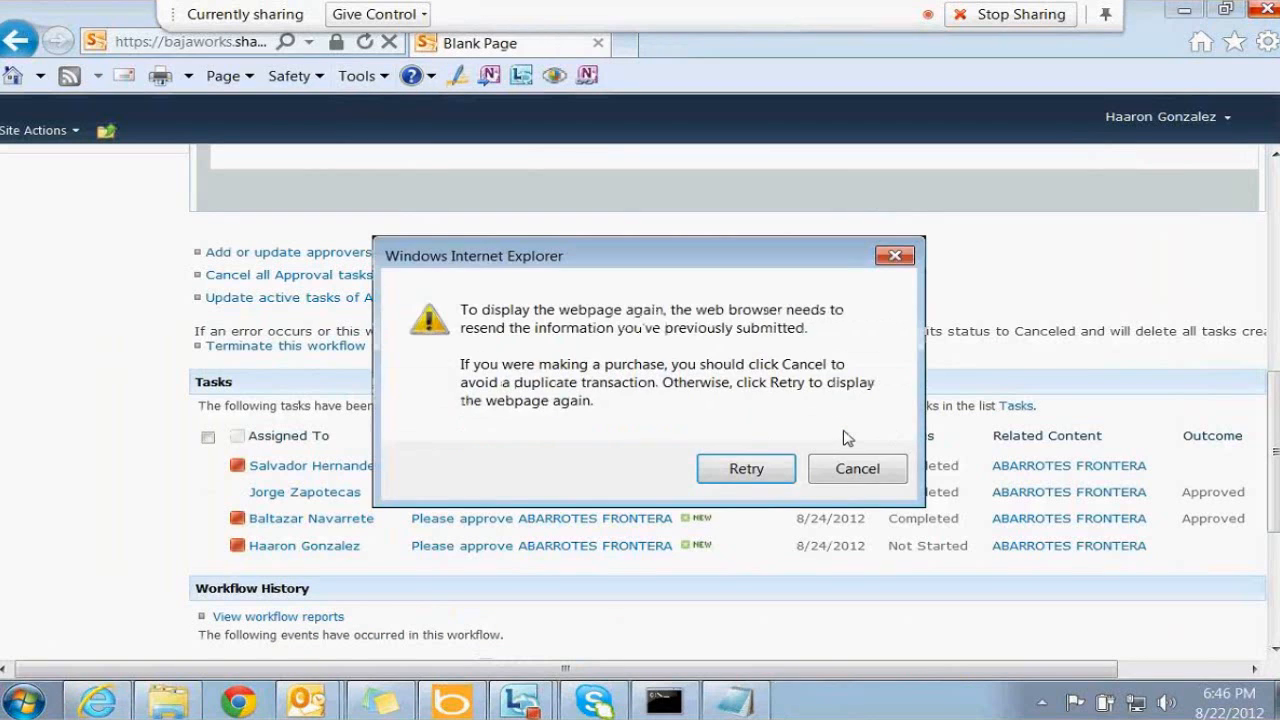
click(850, 476)
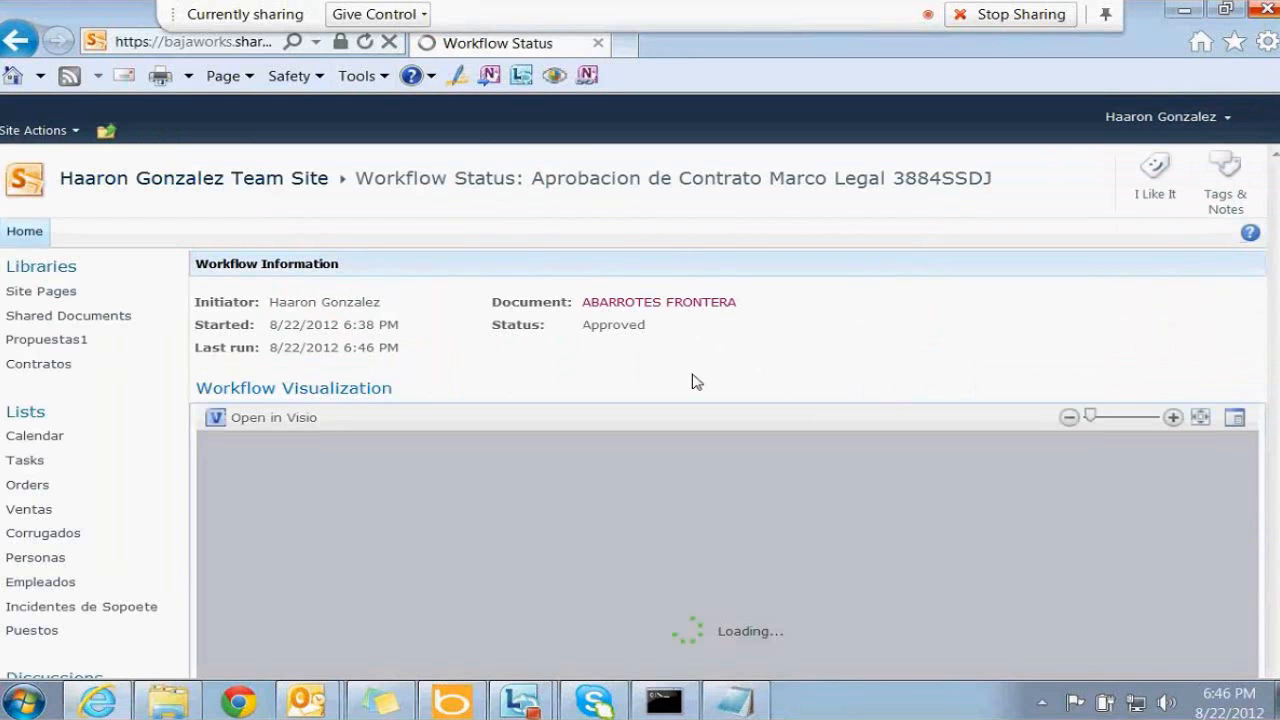
scroll(697, 382, down, 5)
click(615, 336)
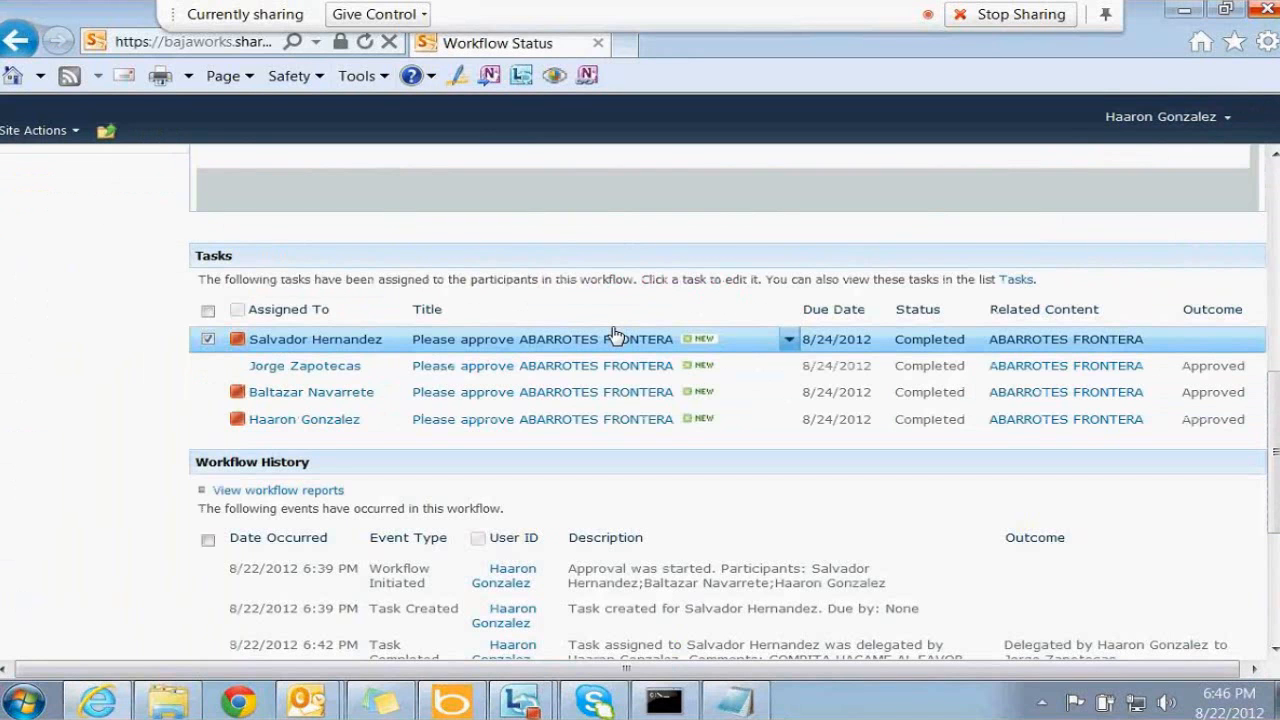
scroll(1270, 200, up, 2)
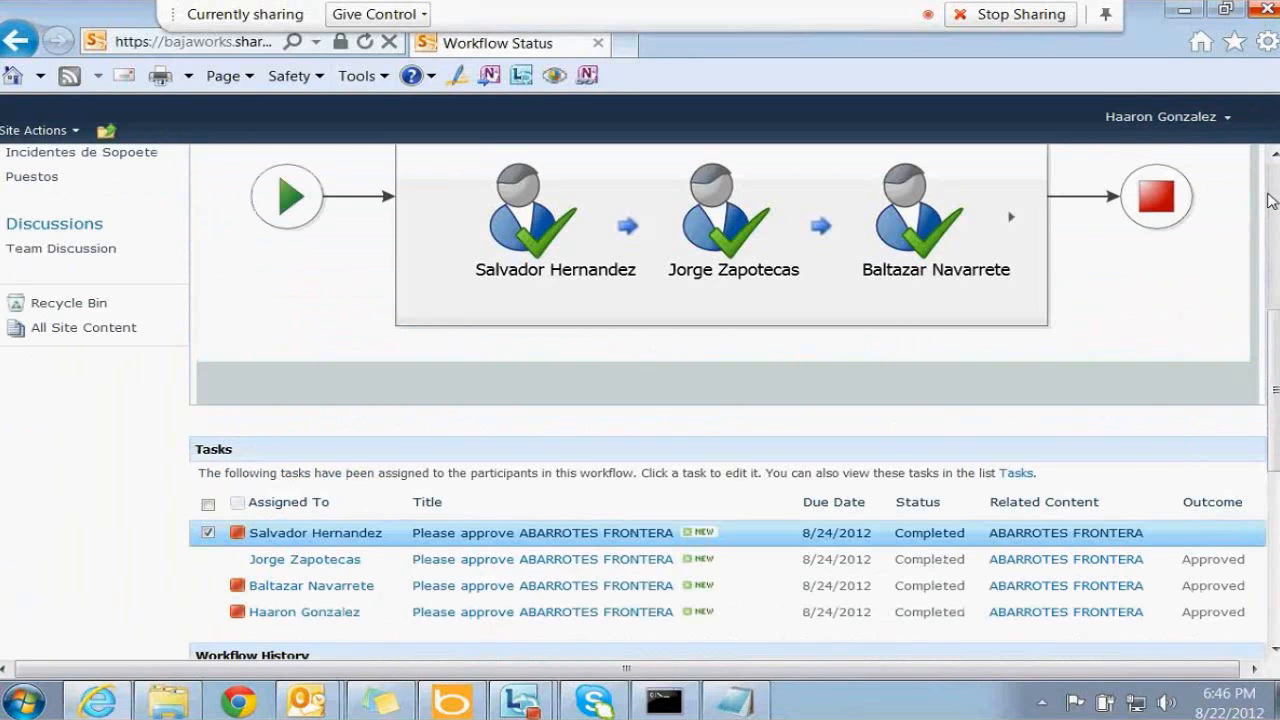
scroll(1270, 200, up, 3)
click(1010, 474)
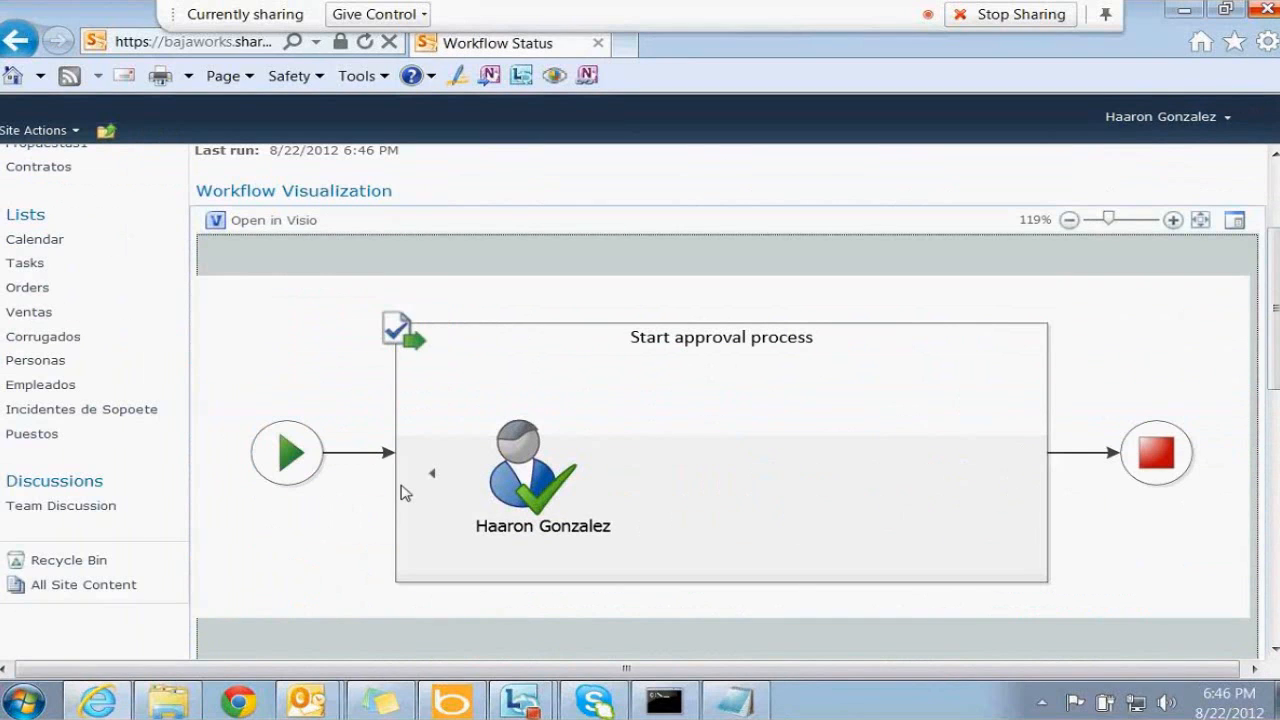
click(432, 474)
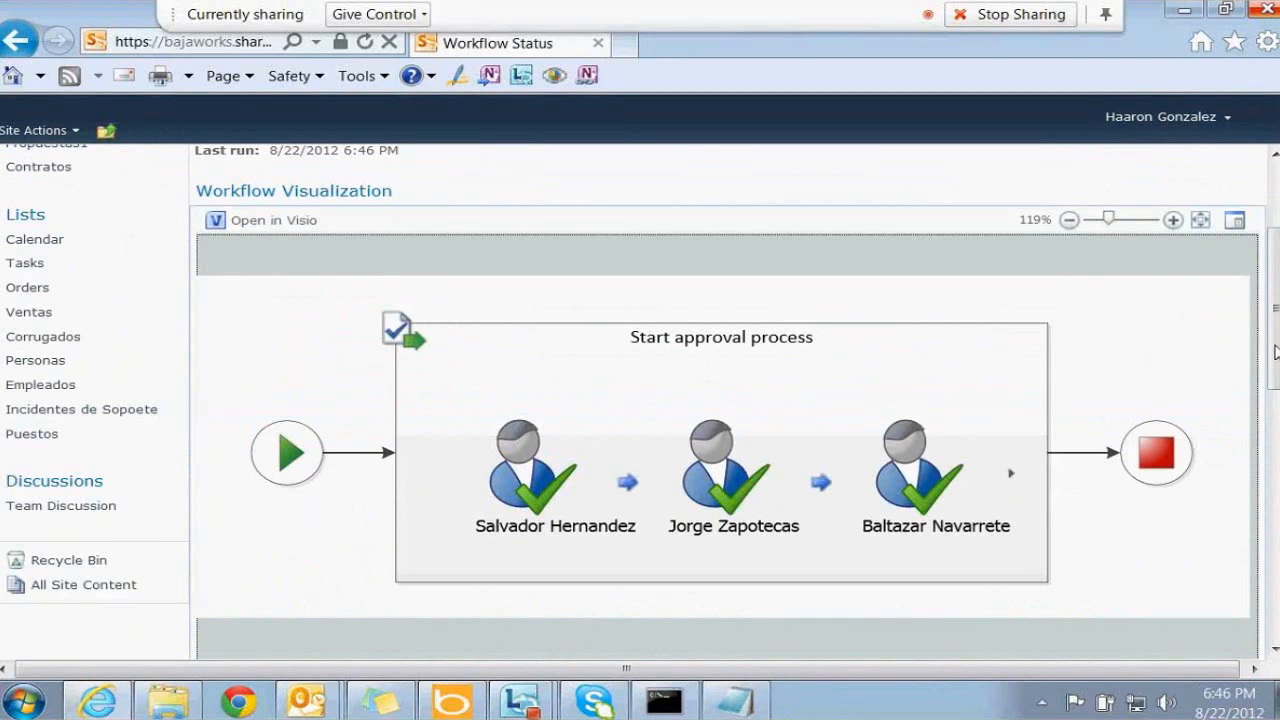
scroll(1276, 478, down, 1)
scroll(1276, 478, down, 10)
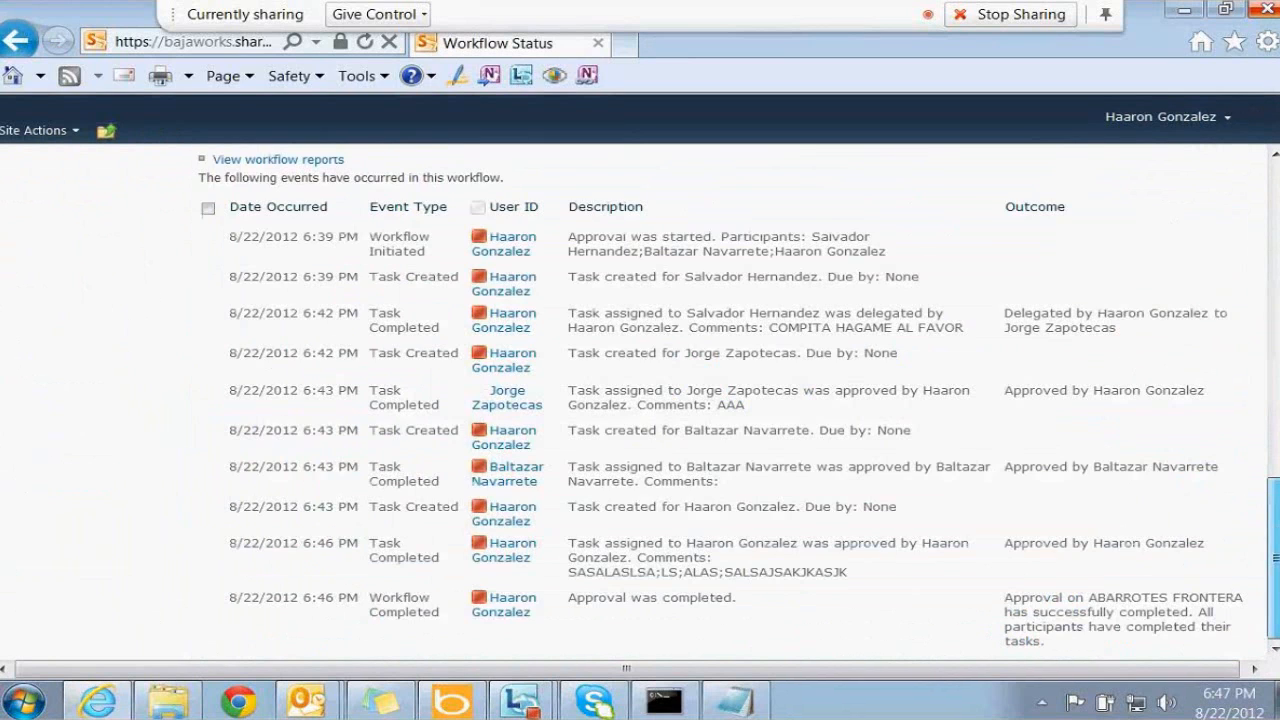
Go from the site home page to the Contratos library, where ABARROTES FRONTERA shows Approved
drag(1274, 558, 1233, 77)
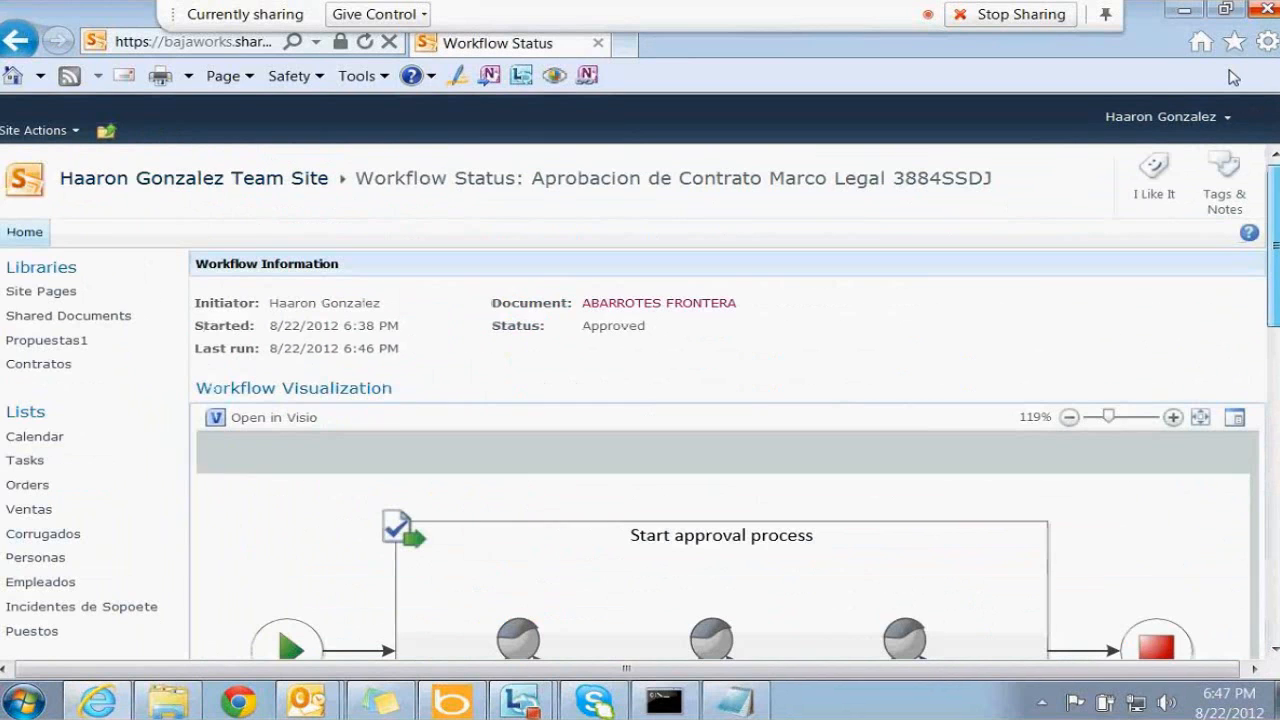
click(25, 233)
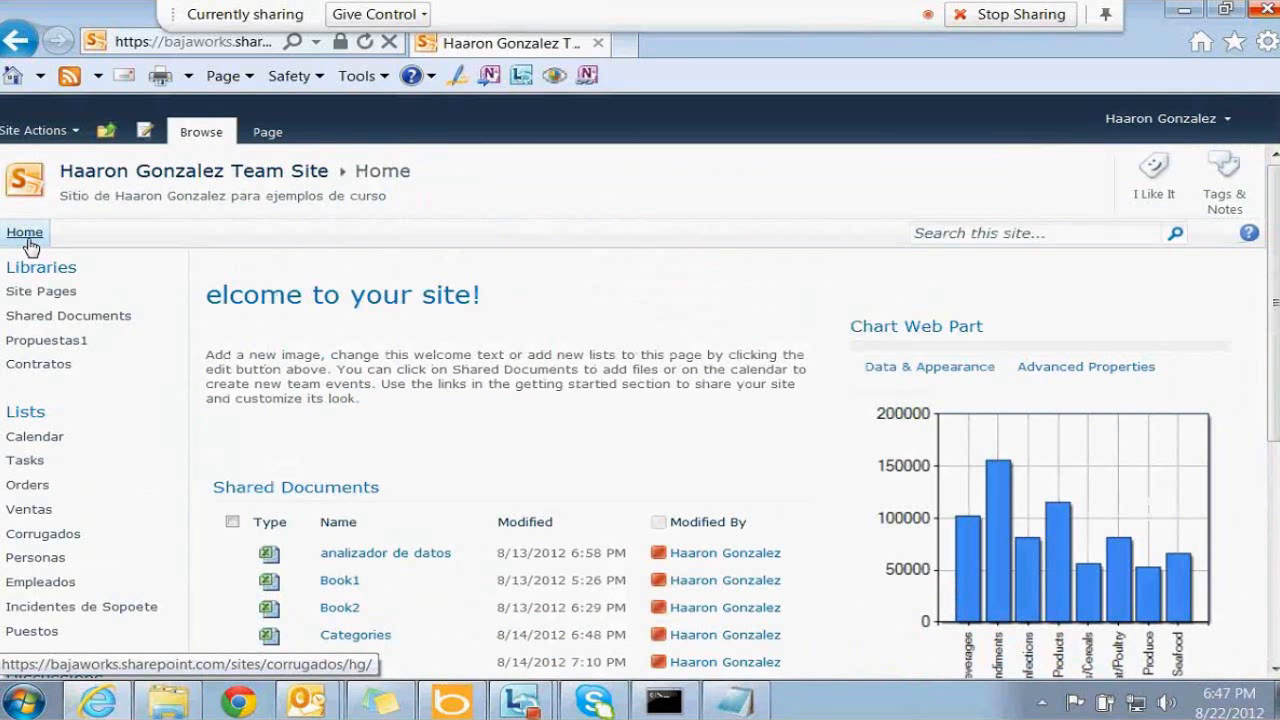
click(38, 364)
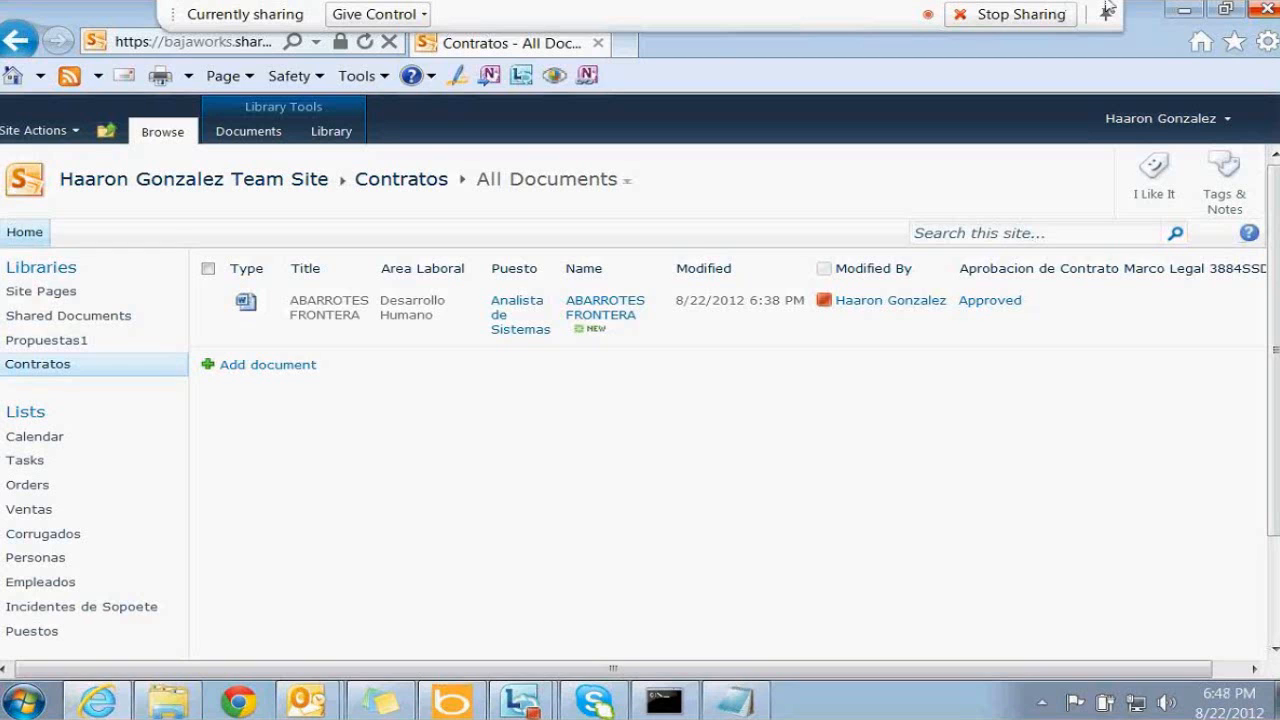
Open the Contrato Legal content type page from Site Settings' site content types
click(38, 132)
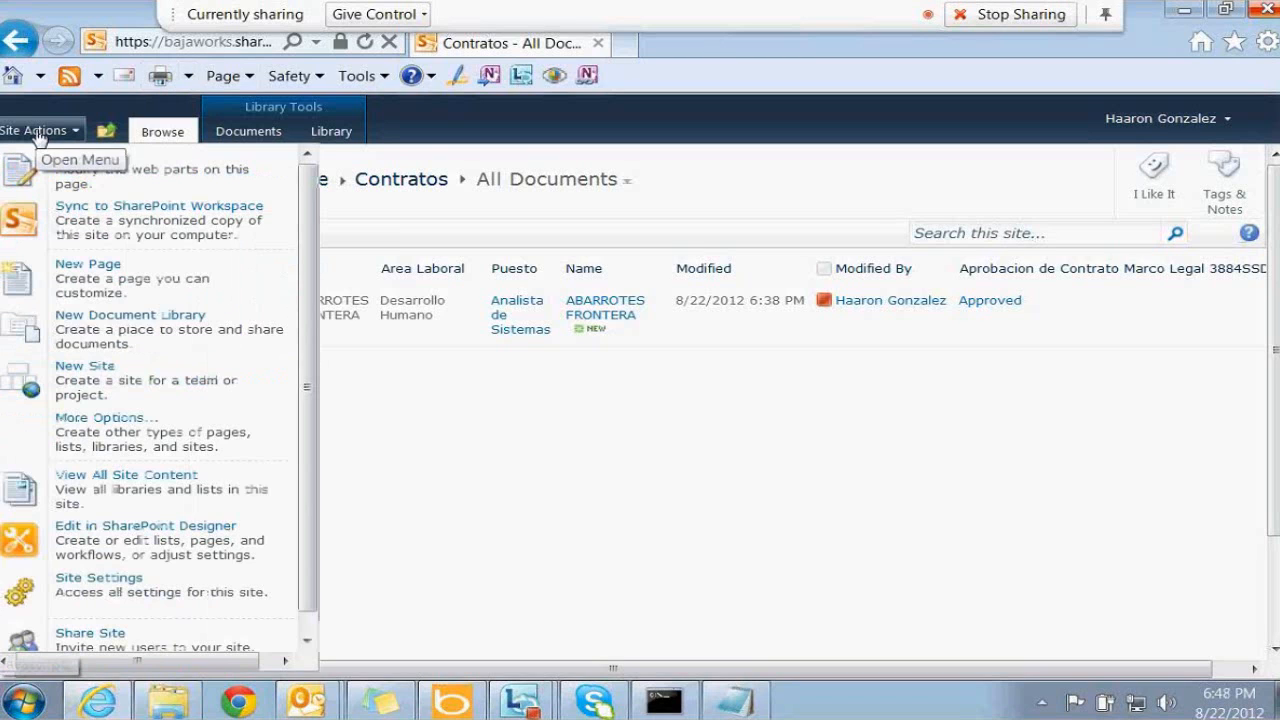
click(140, 592)
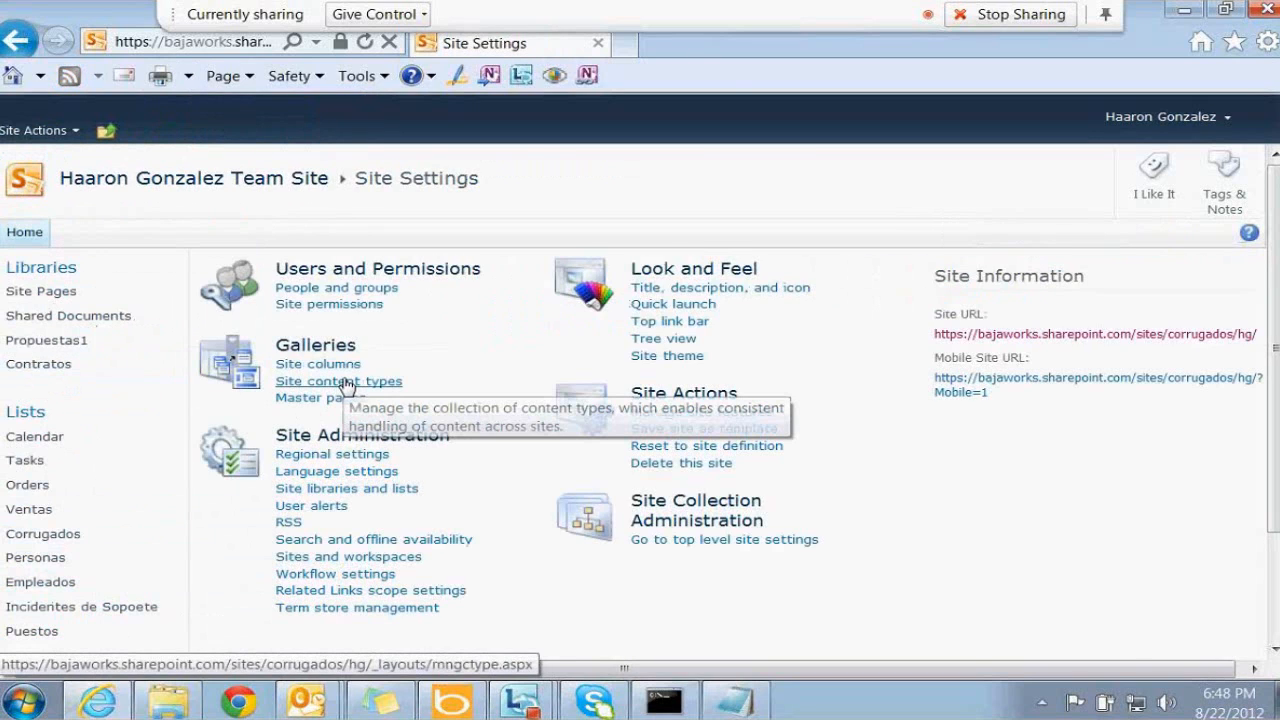
click(340, 381)
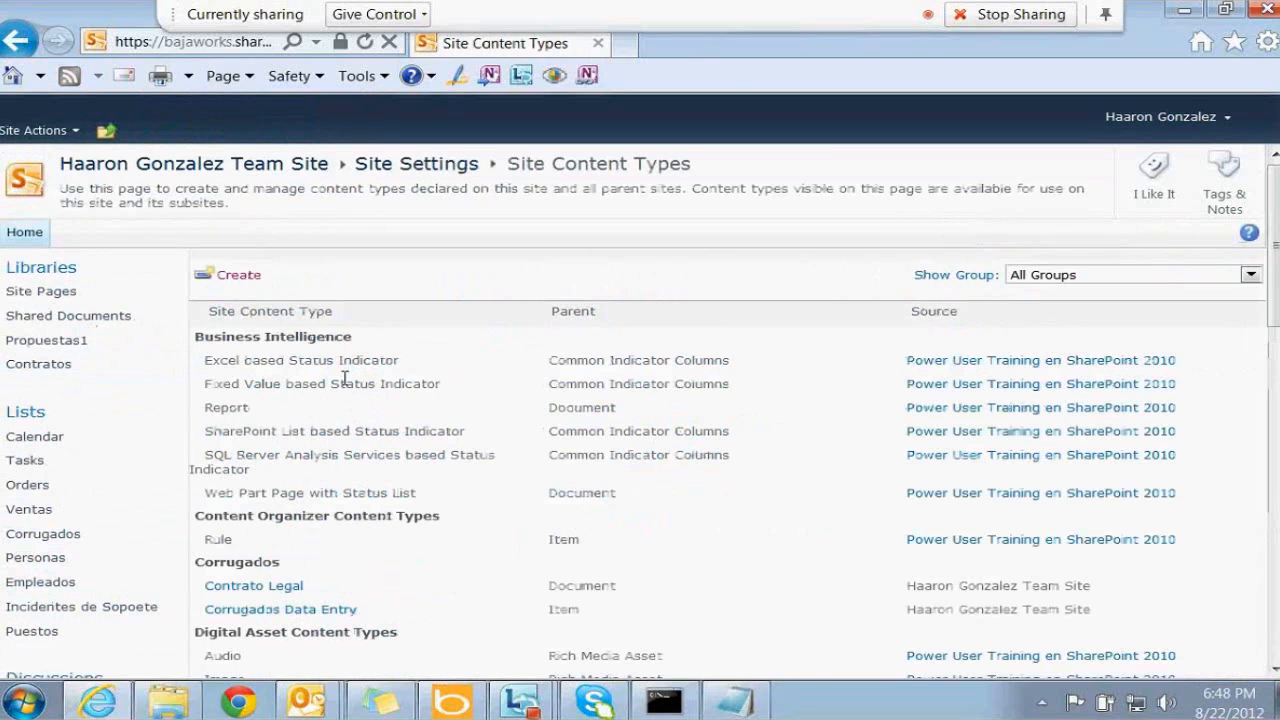
click(282, 594)
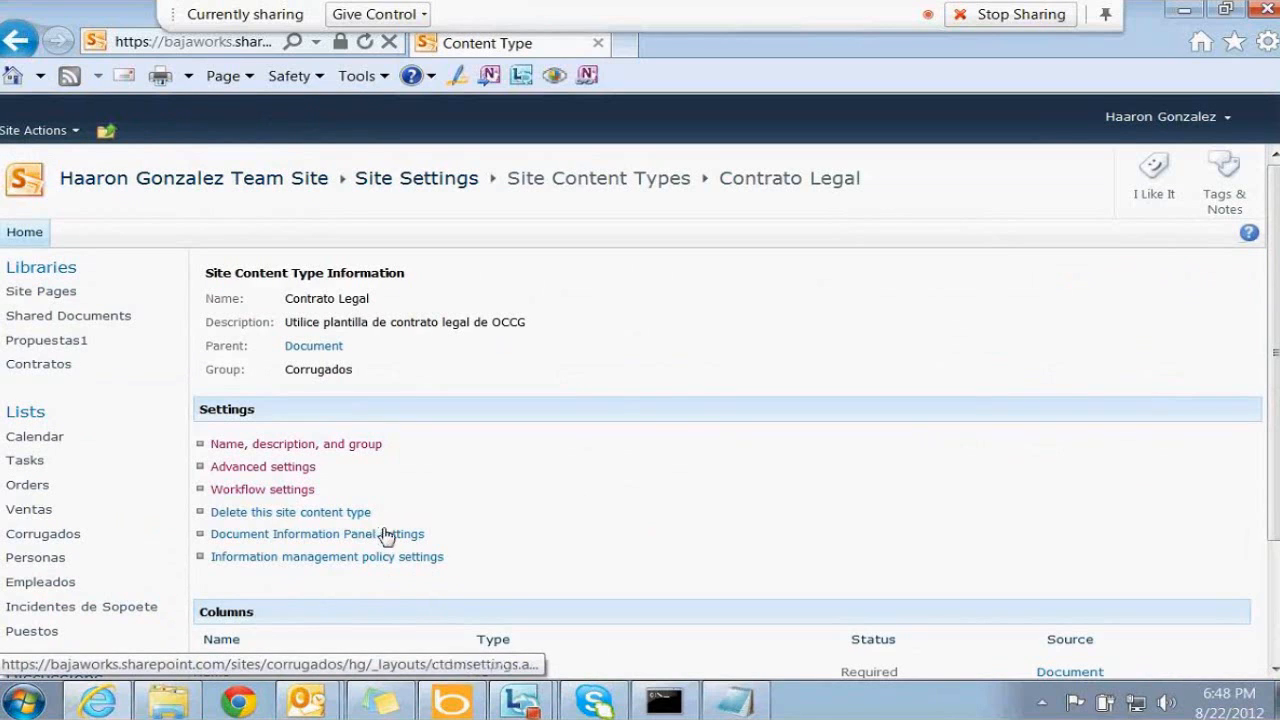
Load the Contrato Legal content type page's address in a second browser tab
right_click(45, 245)
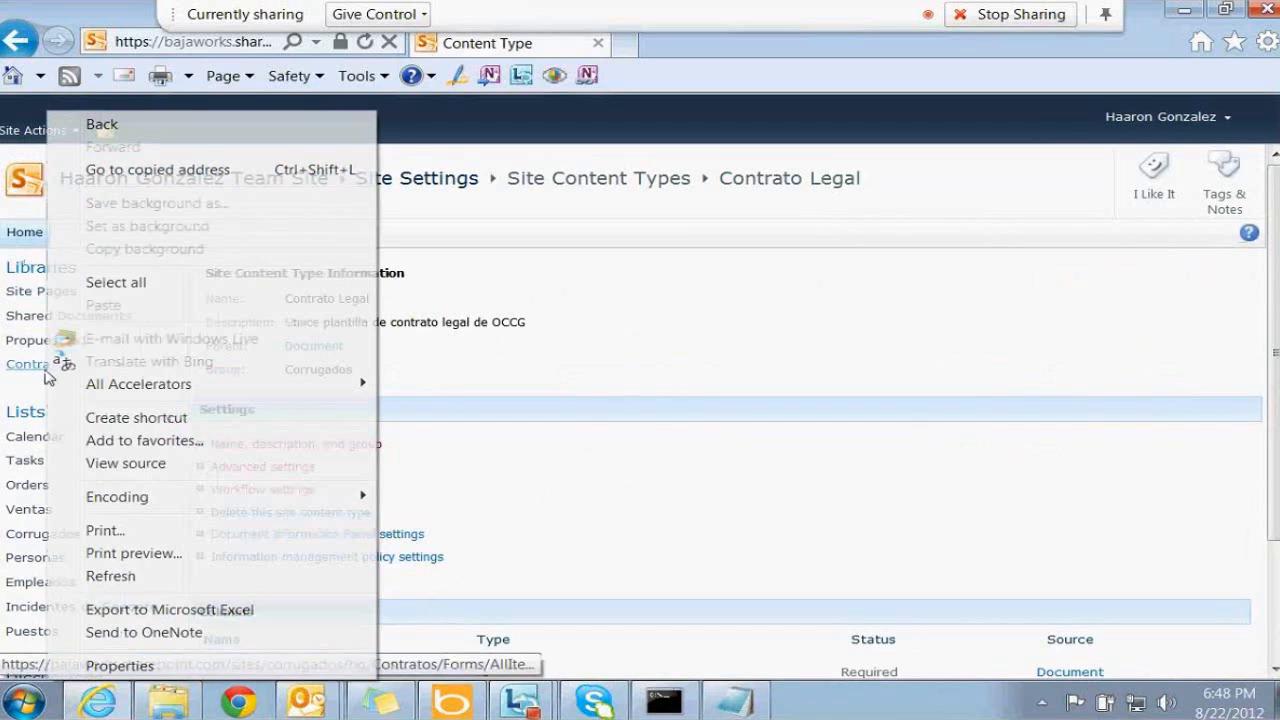
click(825, 297)
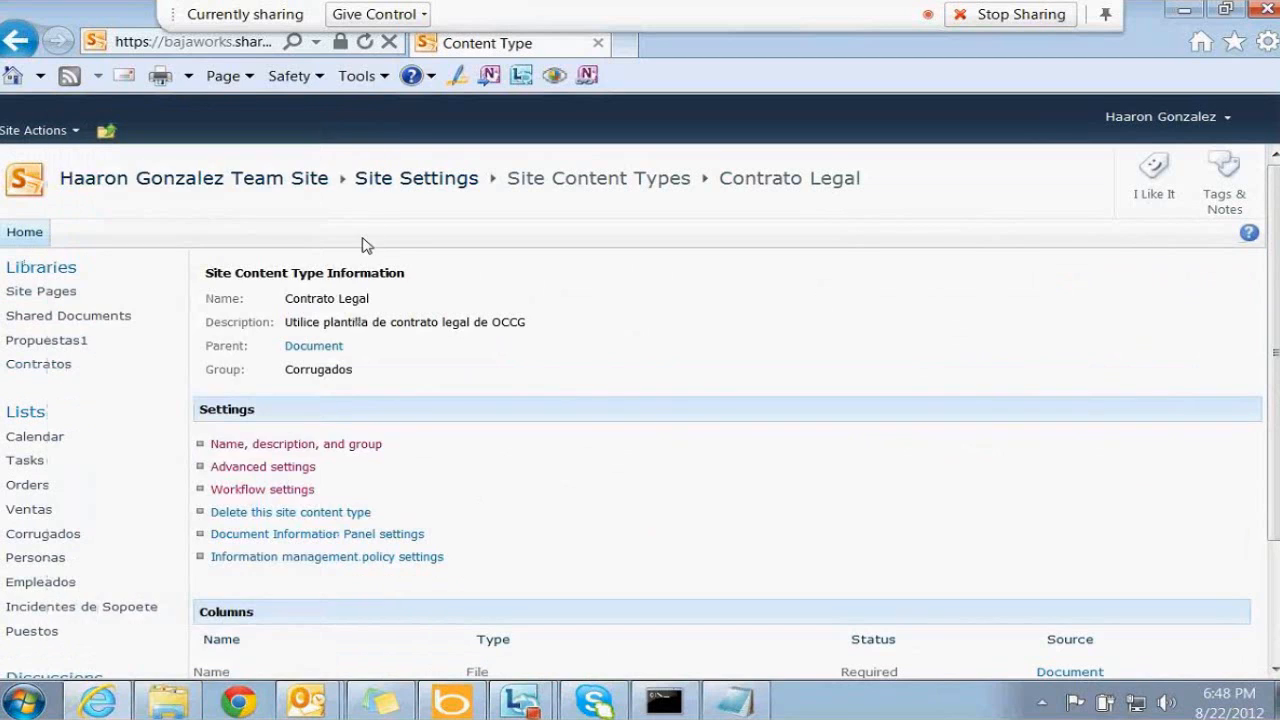
click(214, 44)
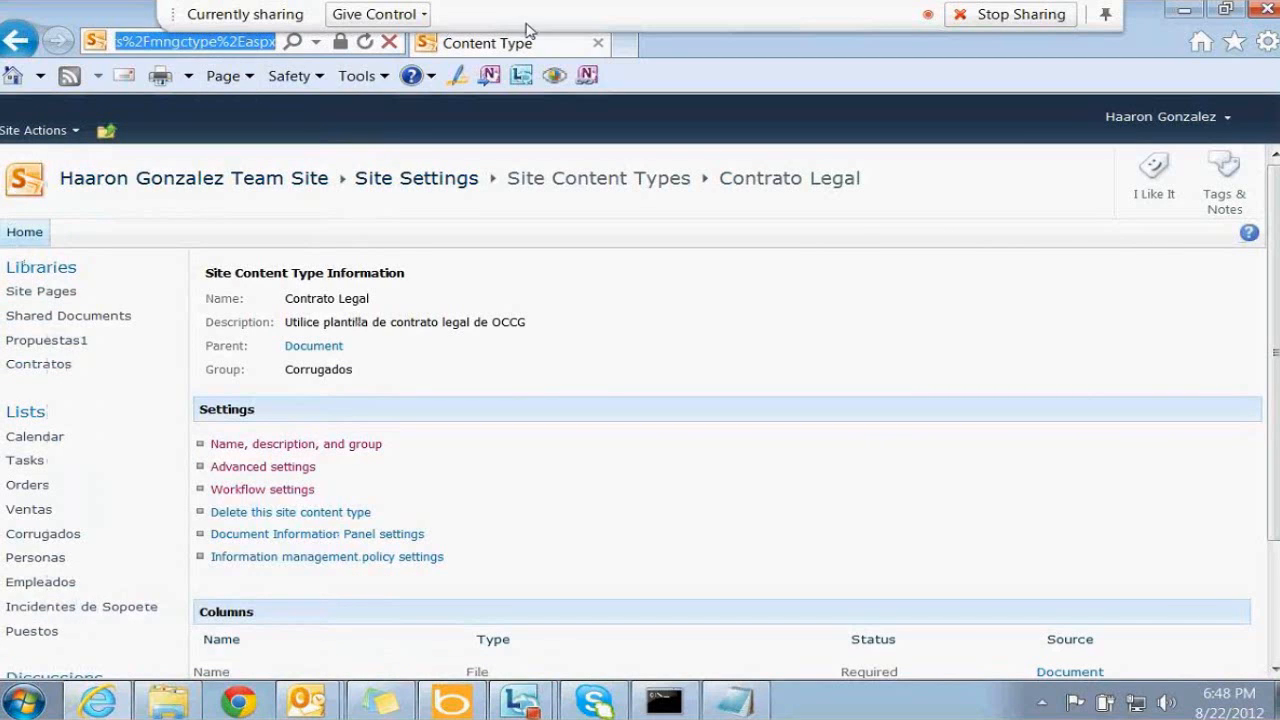
click(627, 44)
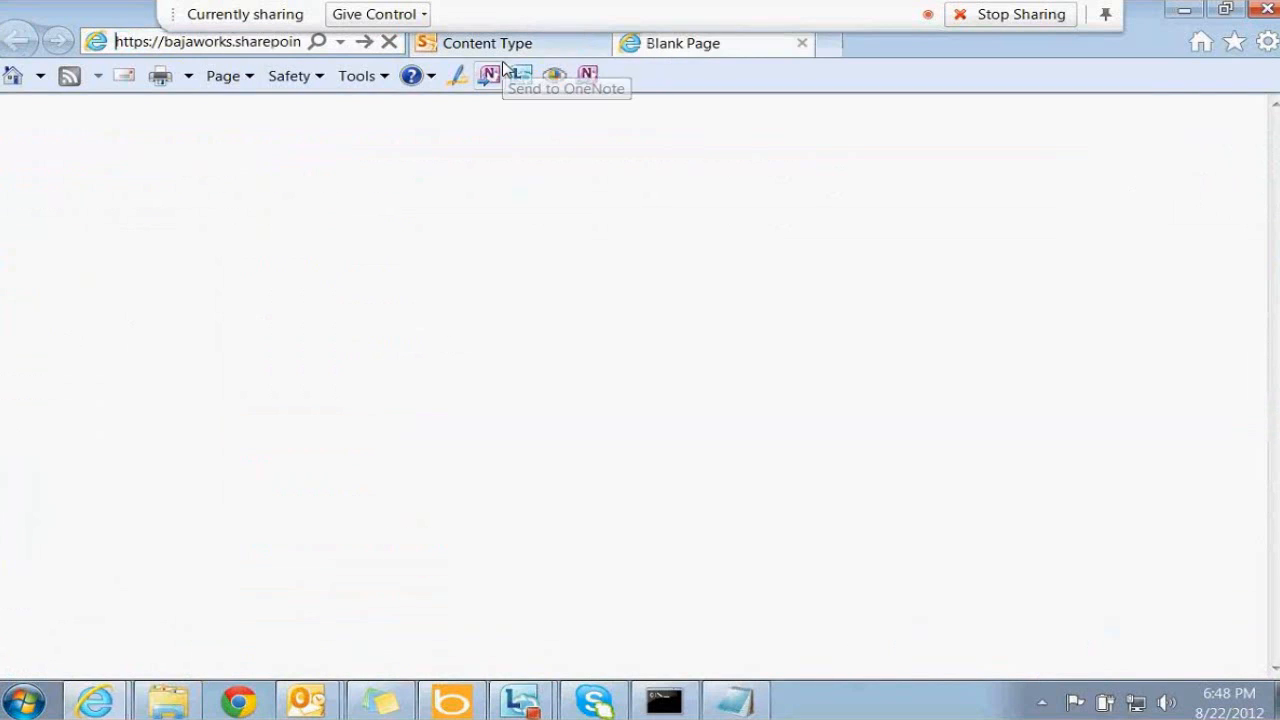
key(Return)
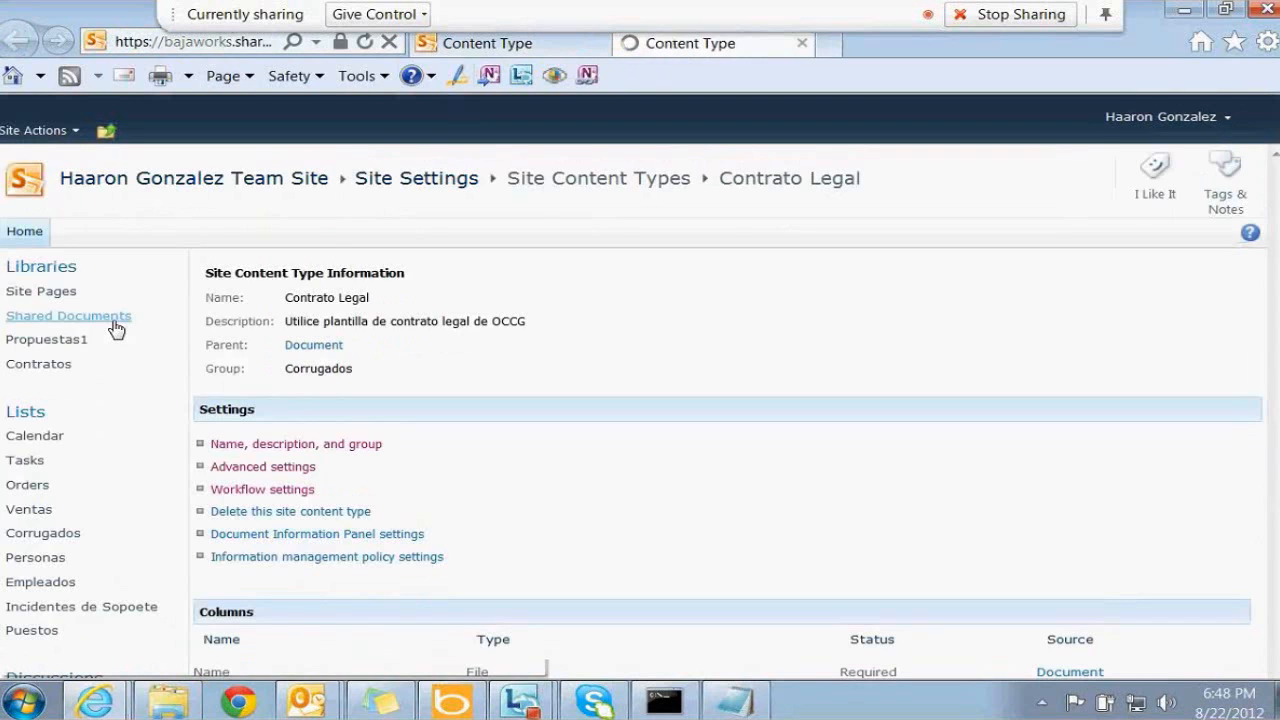
Open the Contratos library and list its new-document types, including Contrato Legal
click(64, 364)
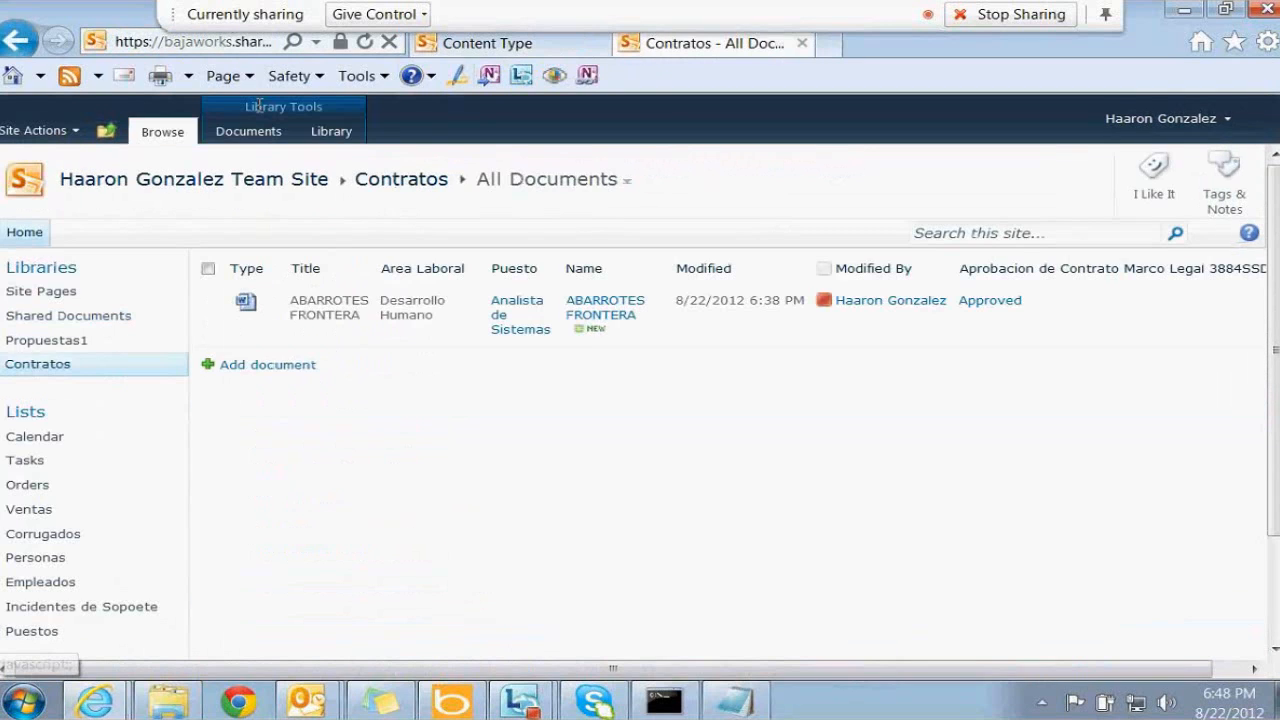
click(248, 131)
click(36, 205)
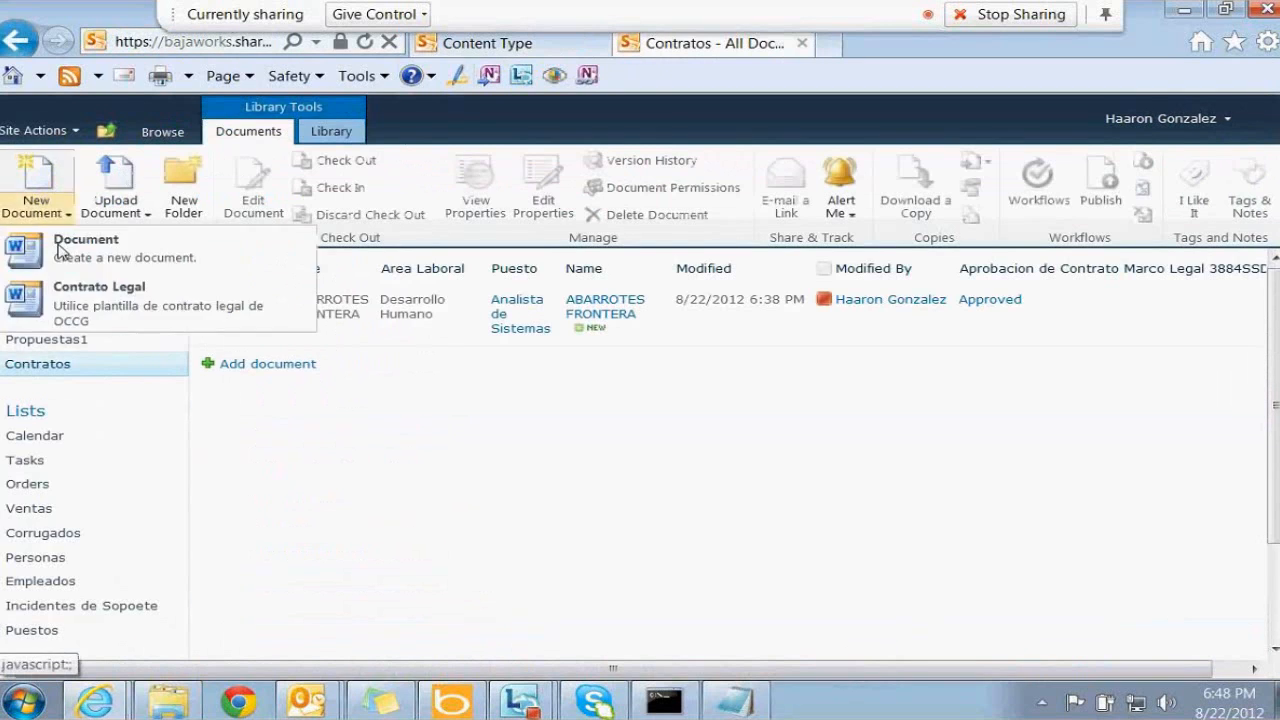
Create a new Contrato Legal document and check its Area Laboral and Puesto values
click(60, 250)
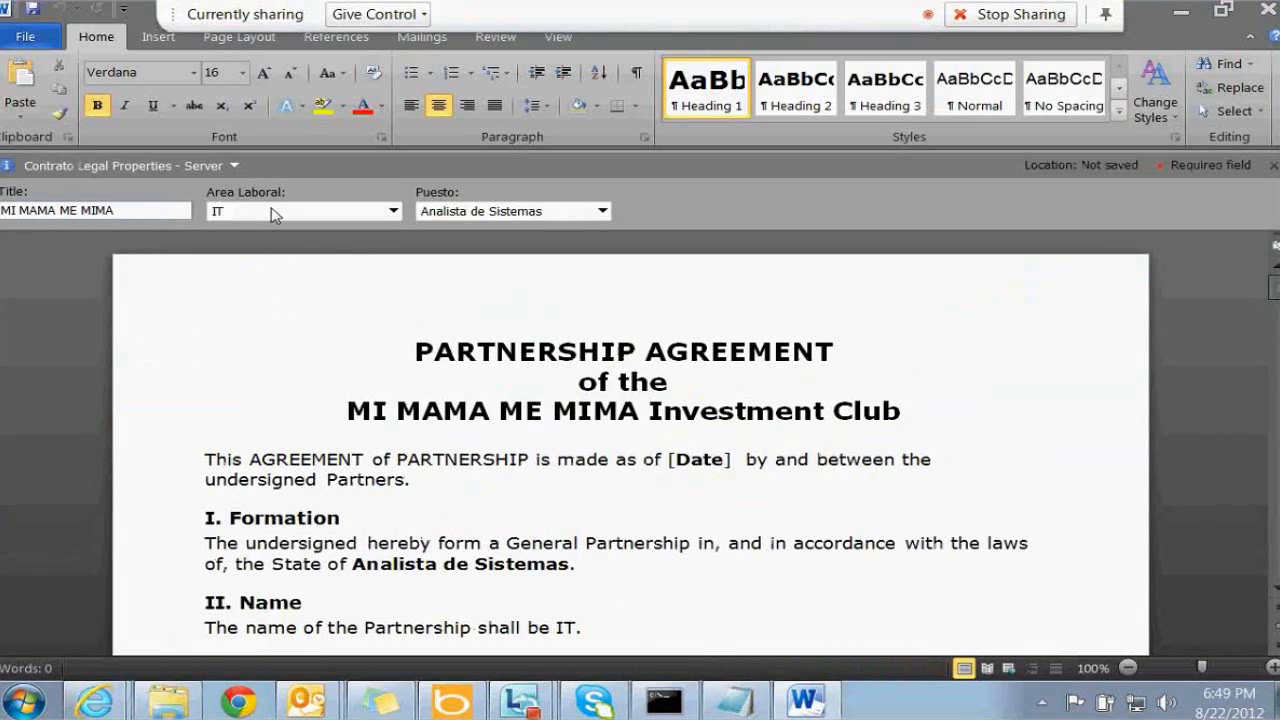
click(271, 207)
click(460, 211)
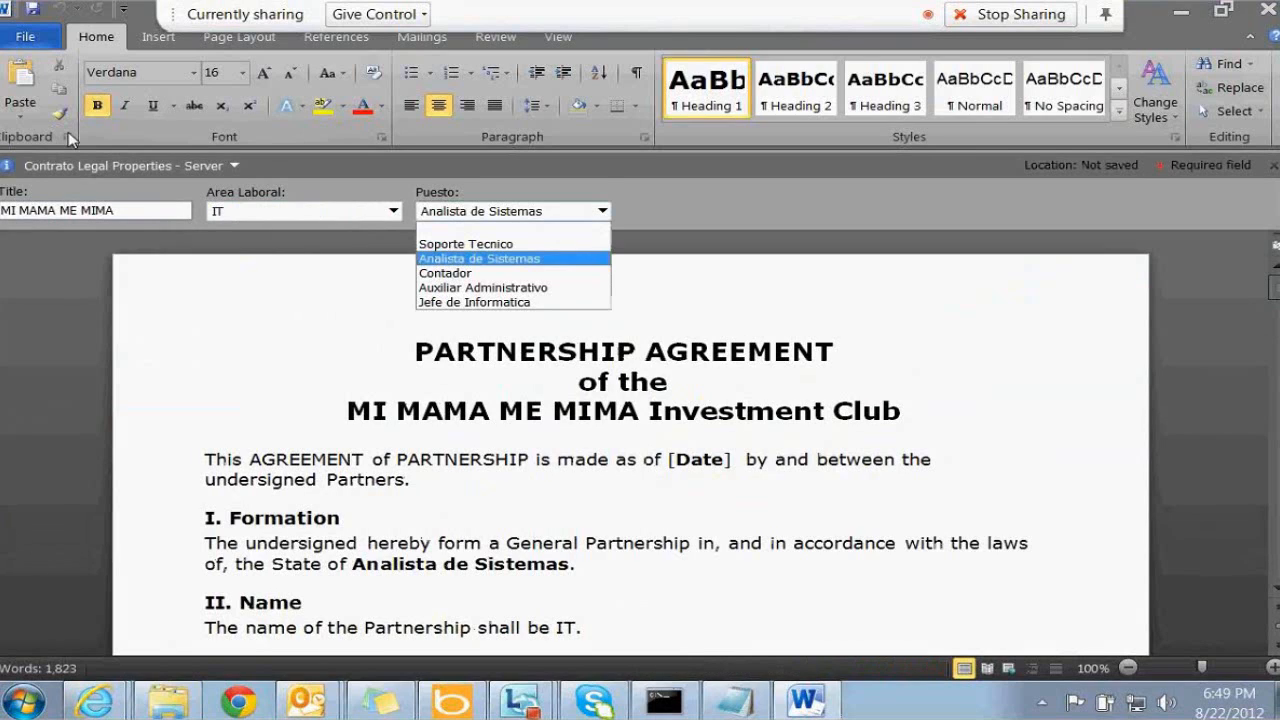
View the document's Advanced Properties, then close Word without saving Document1
click(193, 167)
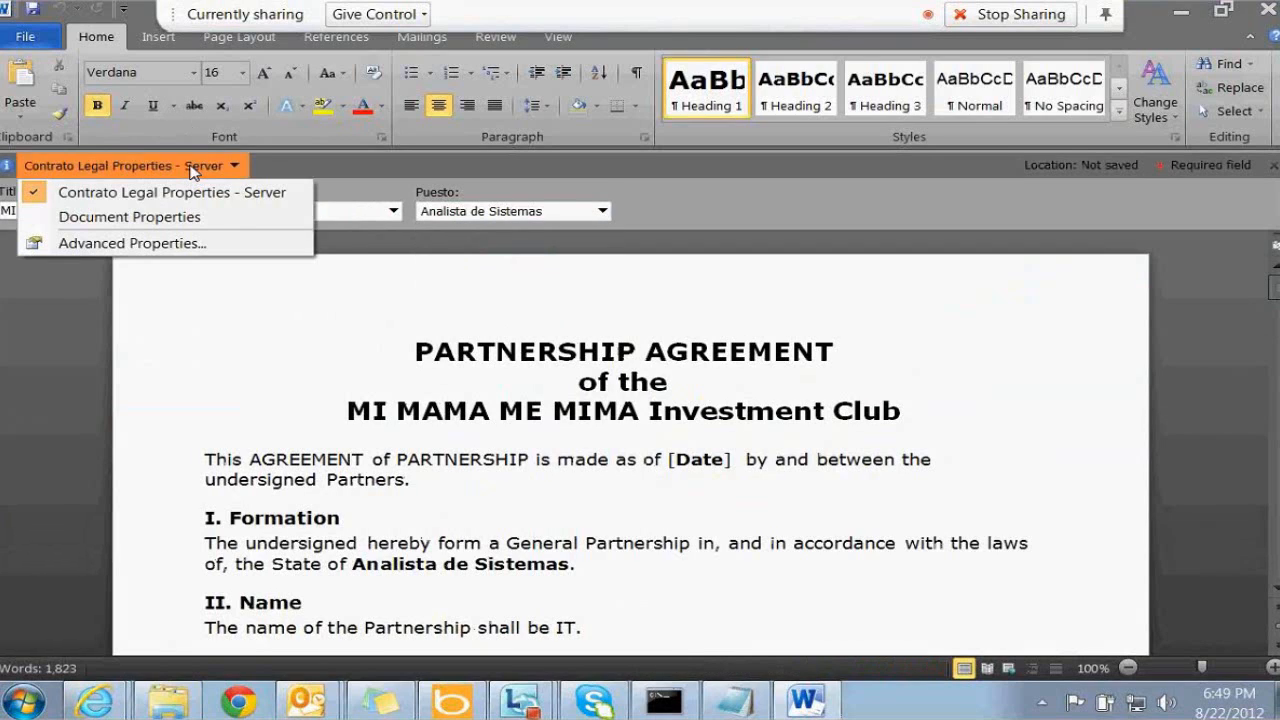
click(150, 243)
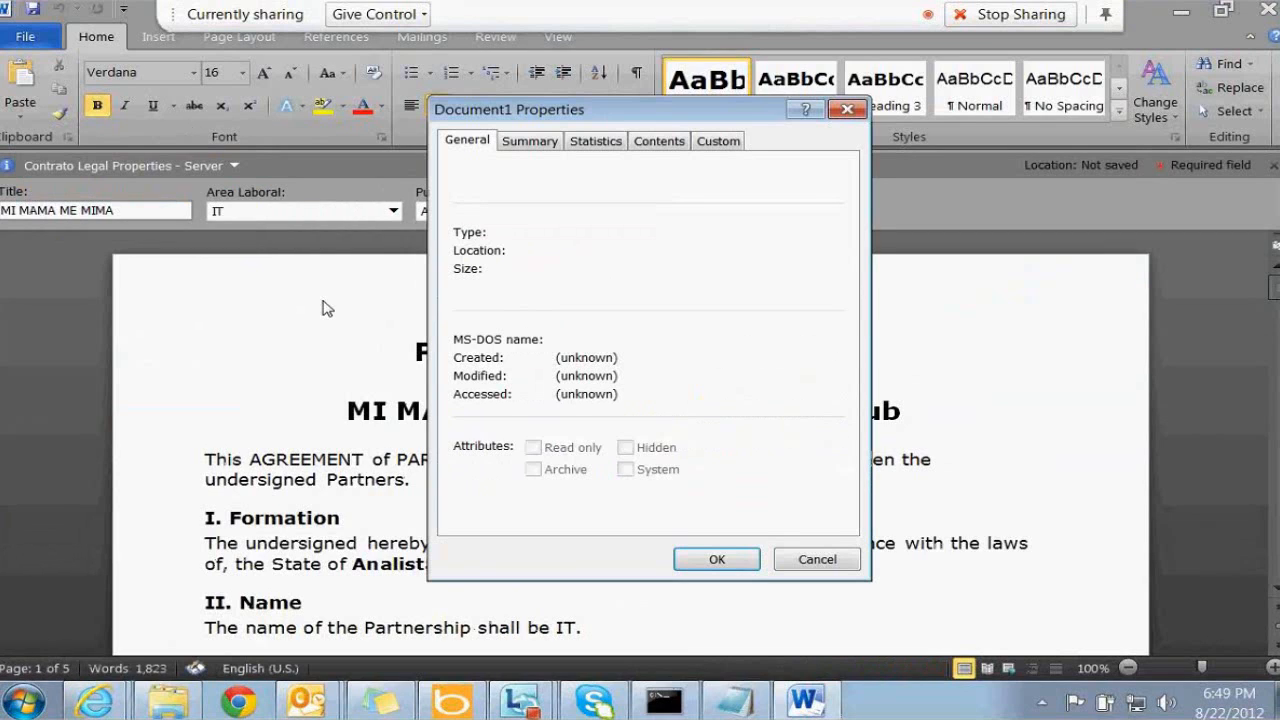
key(Escape)
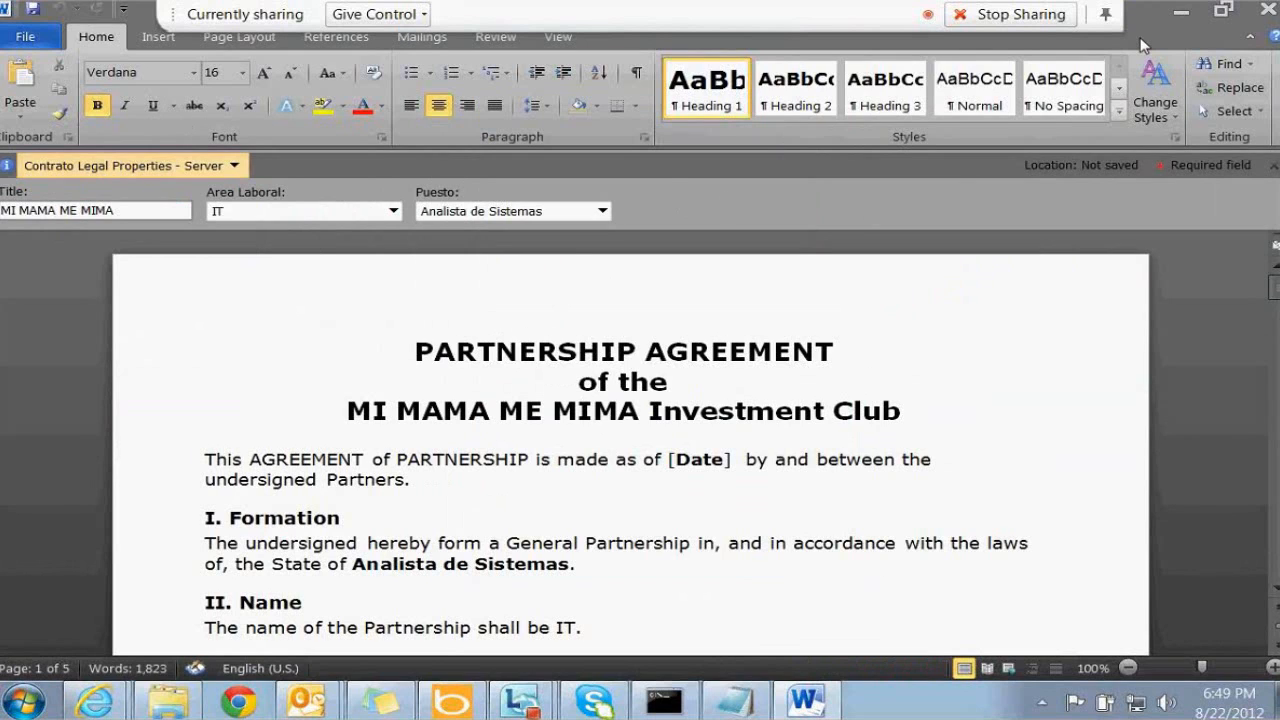
click(1268, 9)
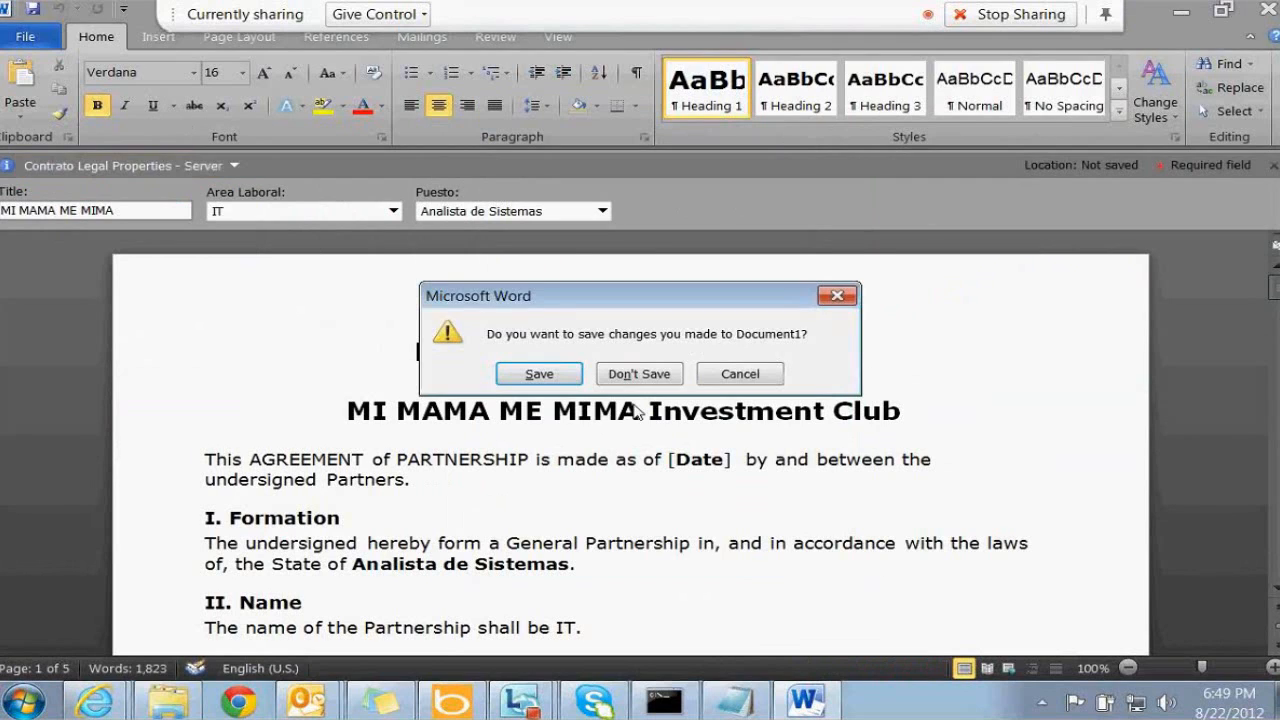
click(640, 374)
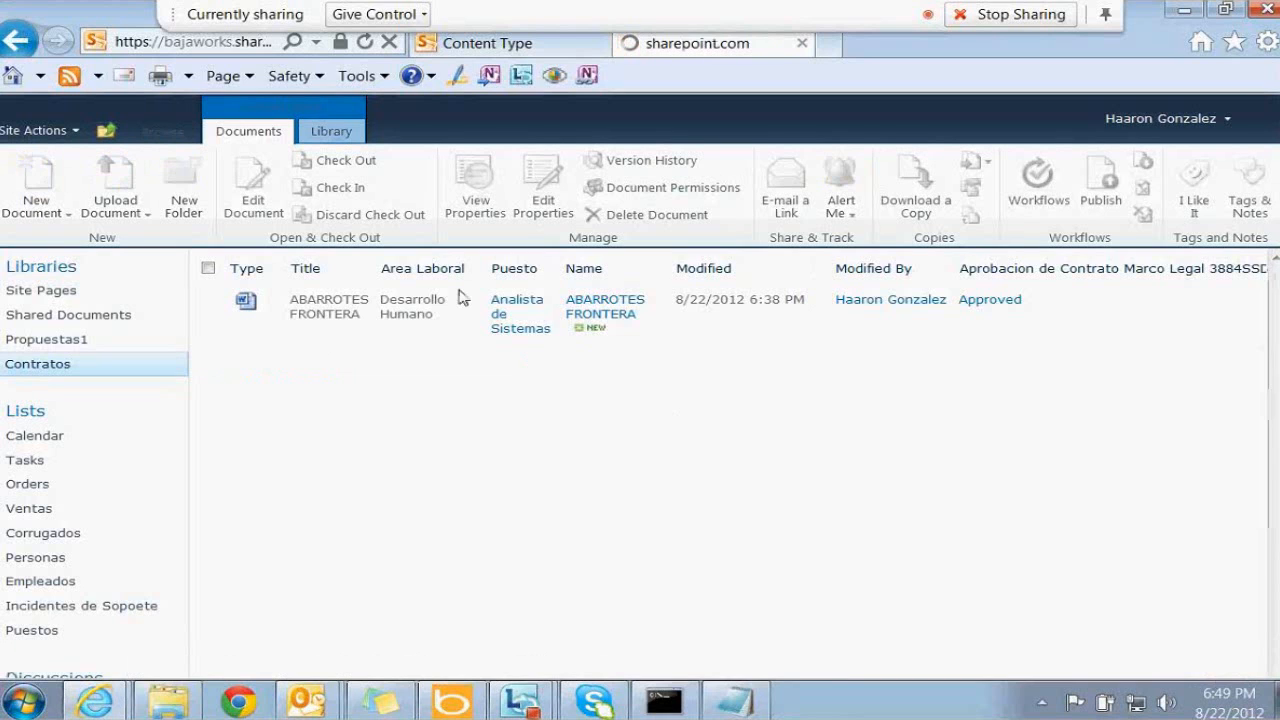
From Contrato Legal's Document Information Panel settings, create a new custom template in InfoPath
click(491, 46)
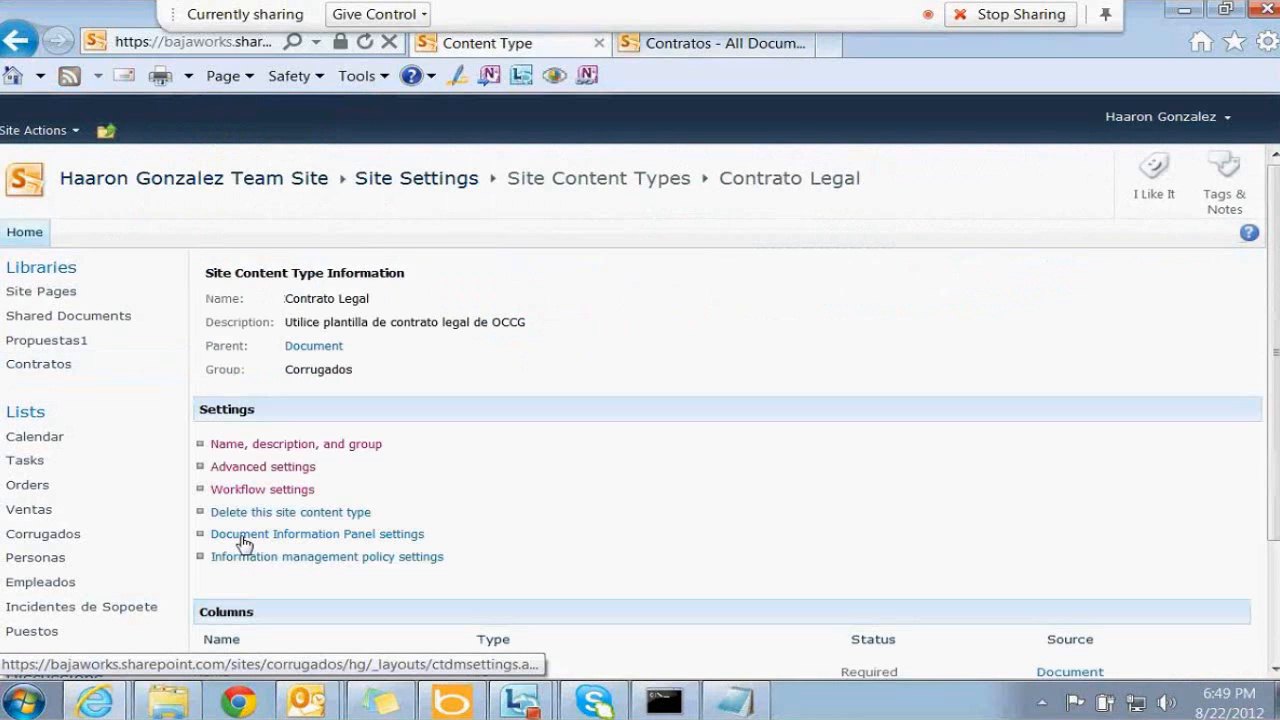
click(280, 536)
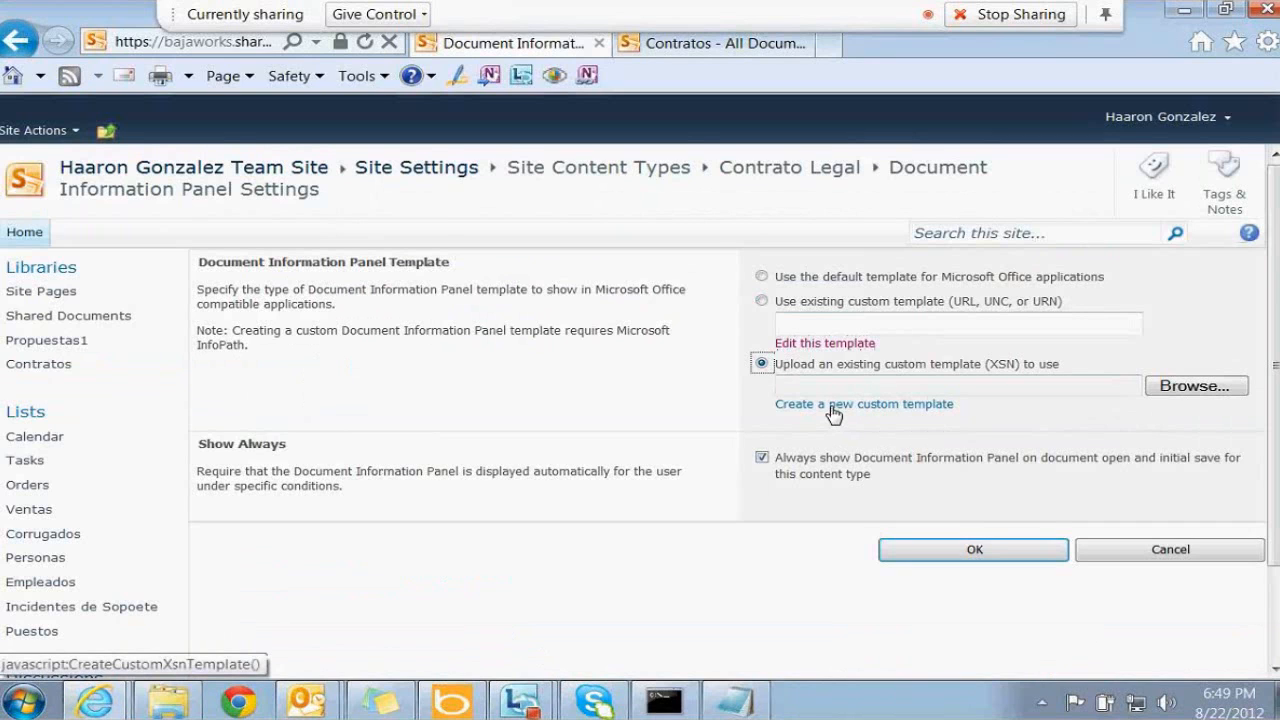
click(833, 404)
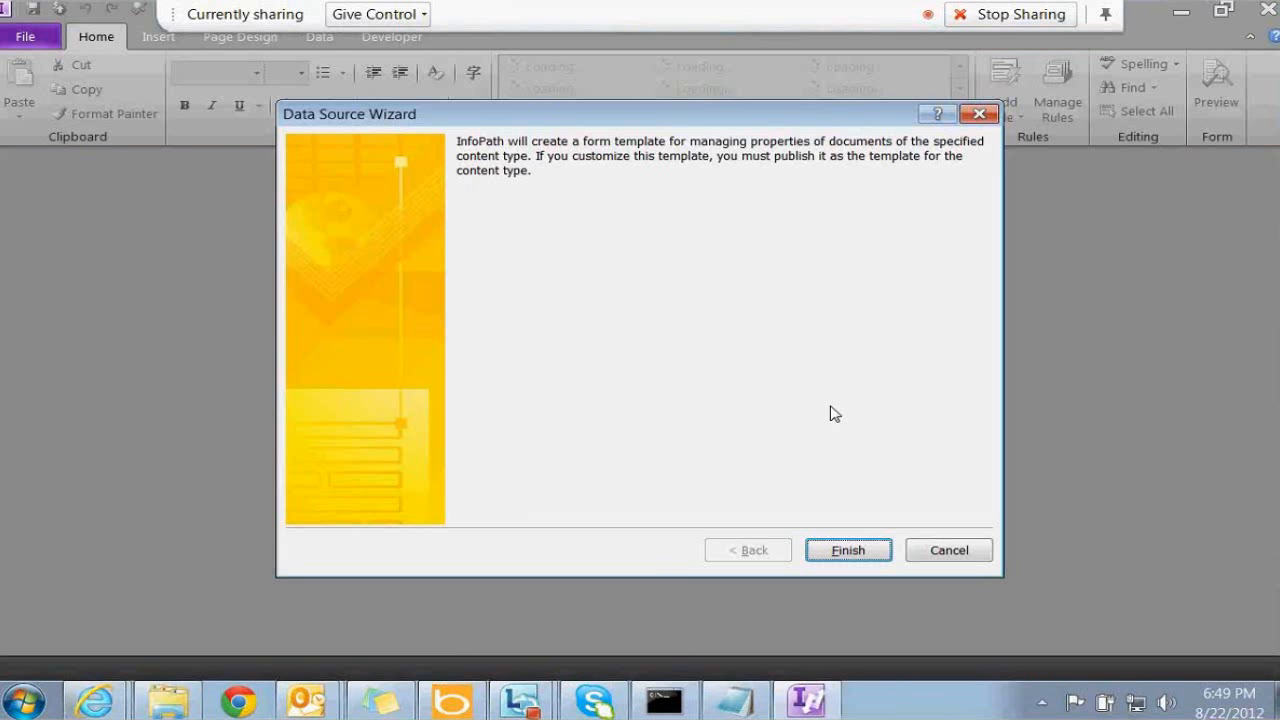
Finish the Data Source Wizard and set the form view's background colour to white
click(863, 550)
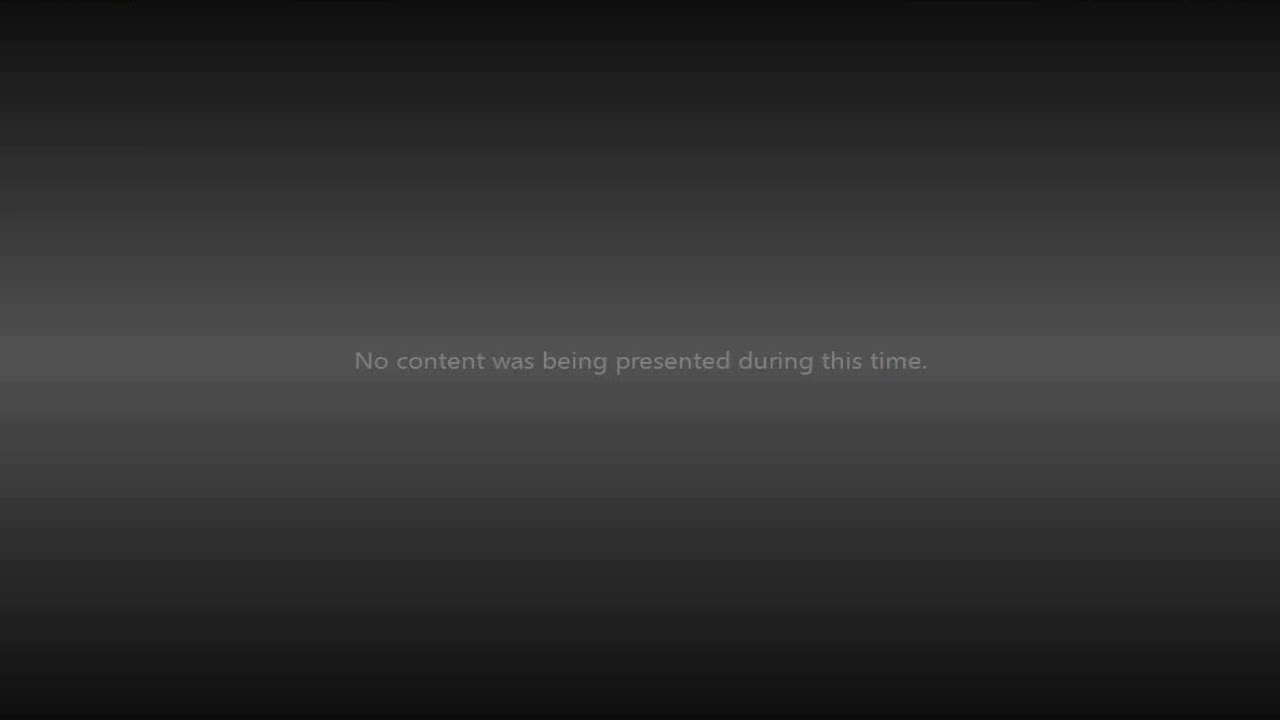
click(236, 38)
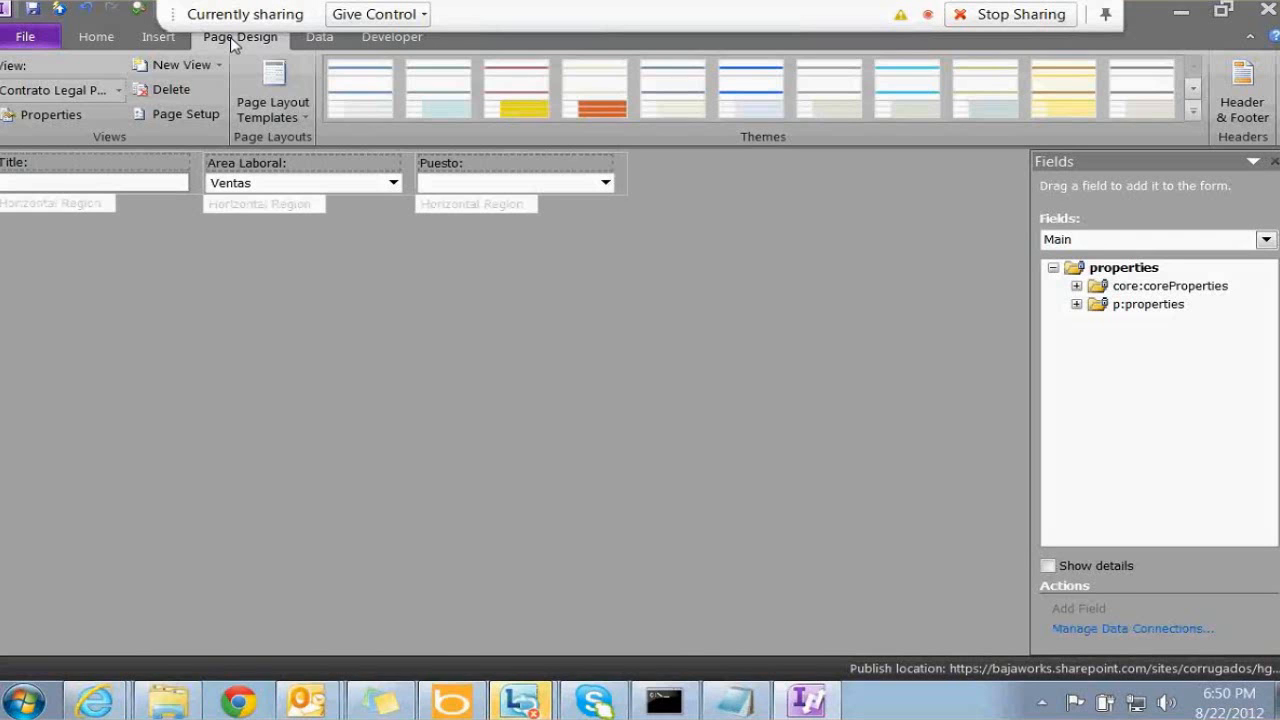
click(40, 114)
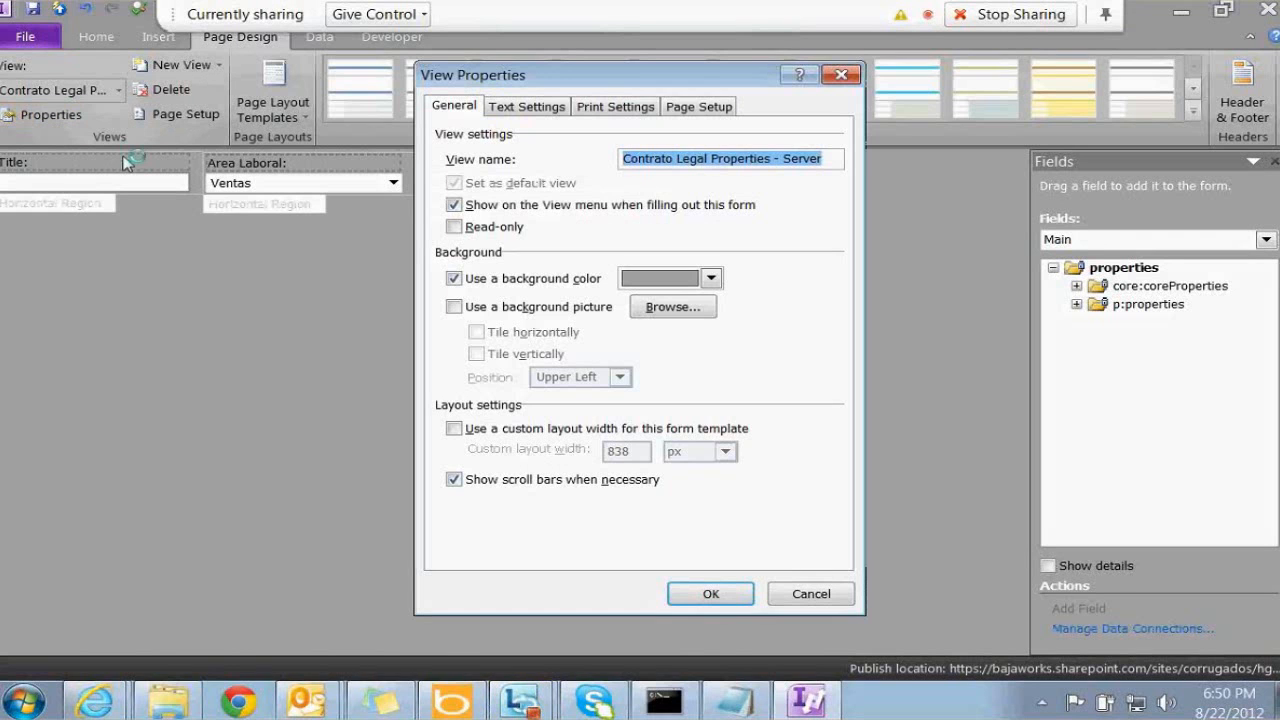
click(645, 285)
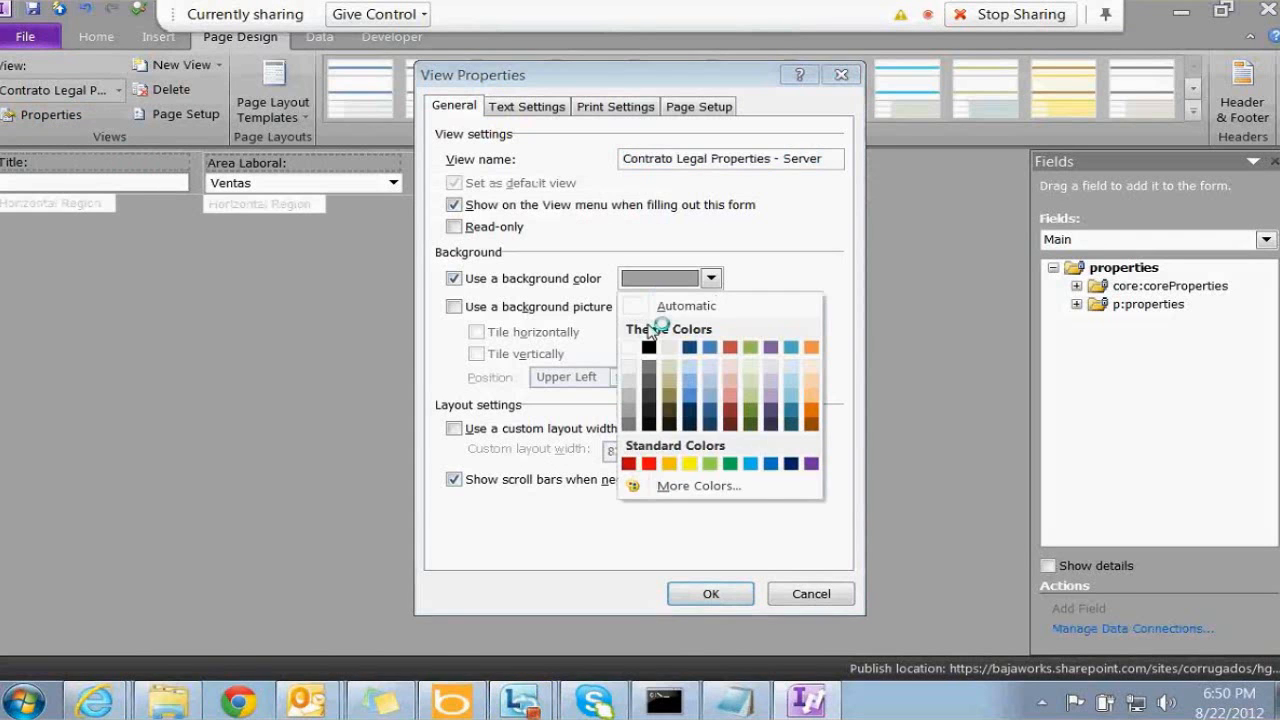
click(629, 347)
click(710, 593)
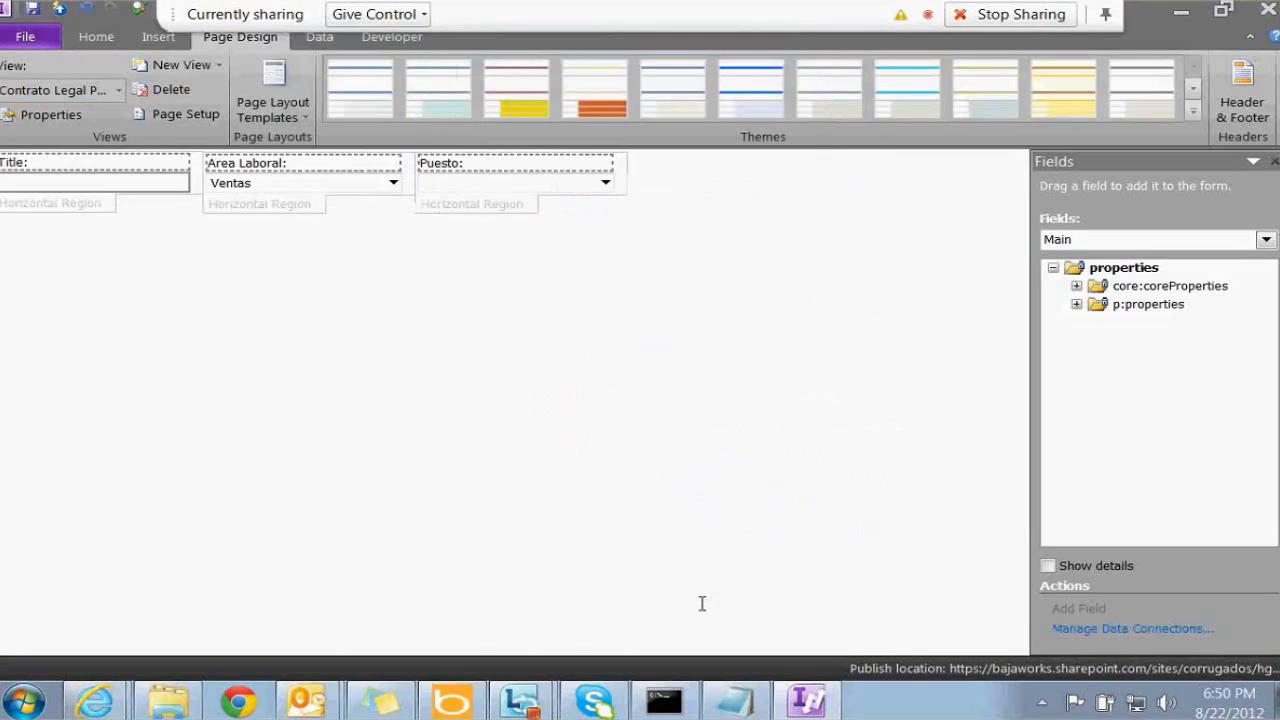
Insert a blank line above the Title, Area Laboral and Puesto fields
click(92, 190)
click(655, 193)
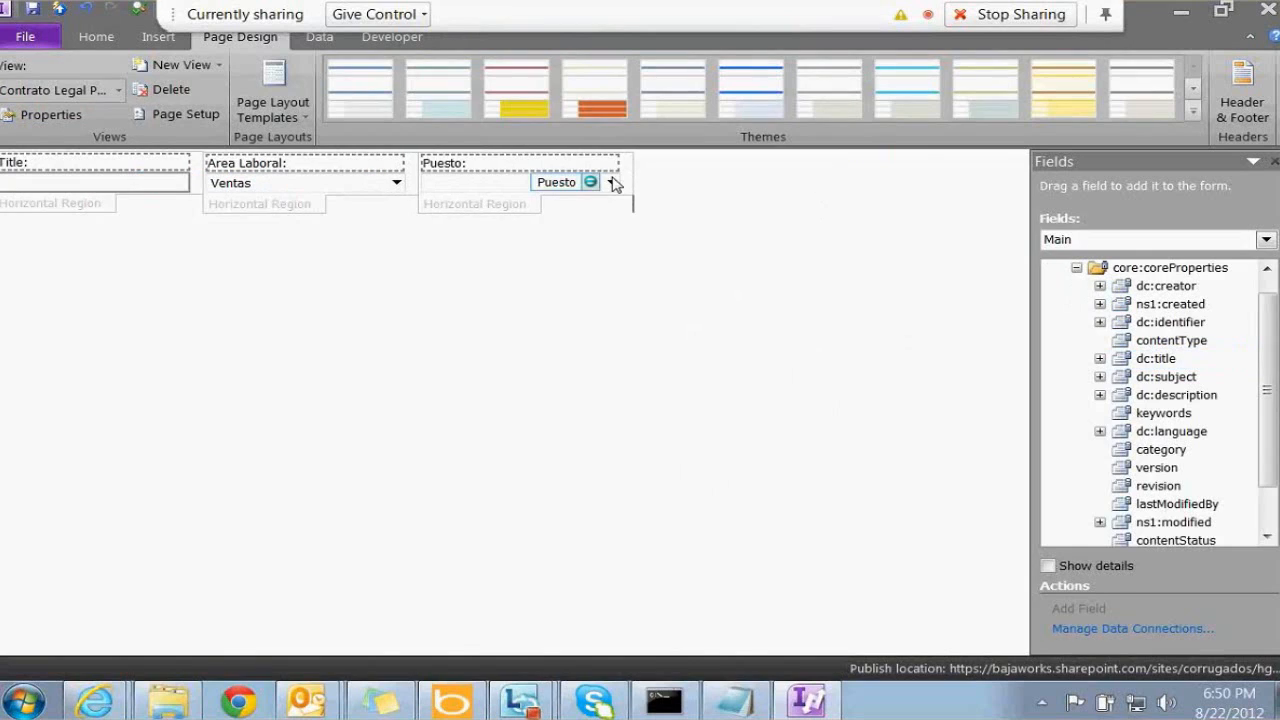
key(Home)
key(Return)
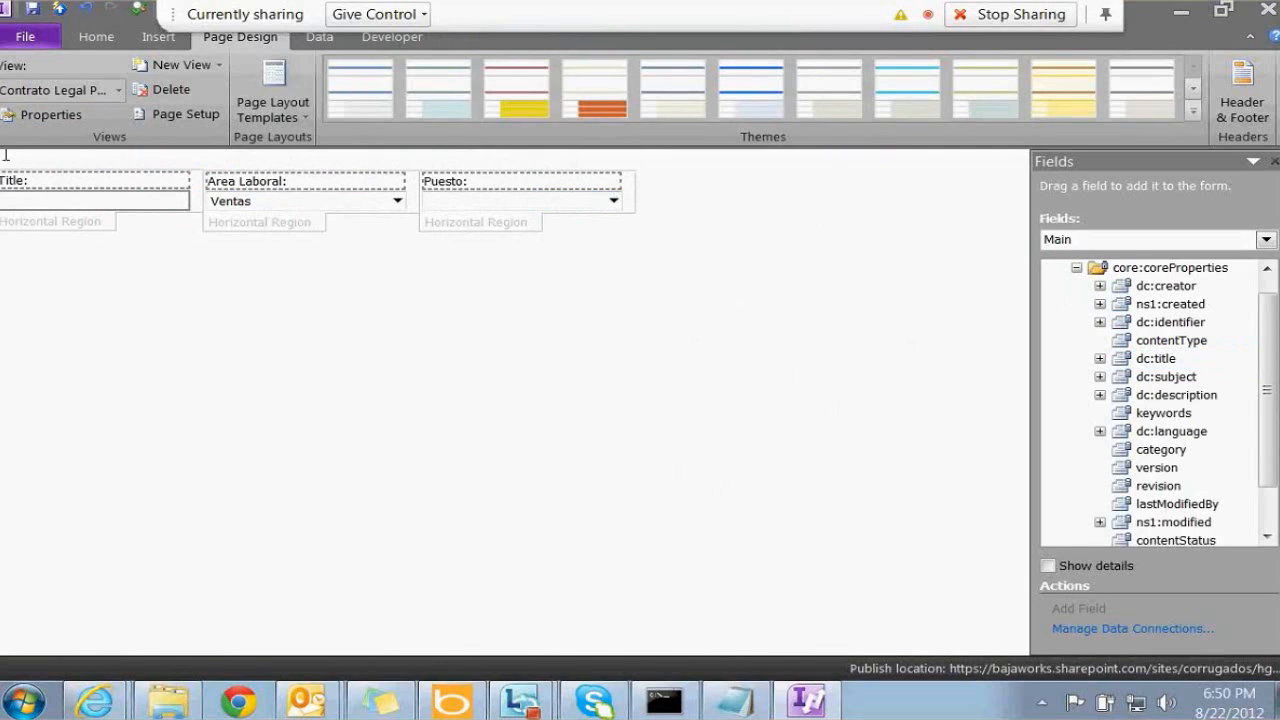
click(158, 36)
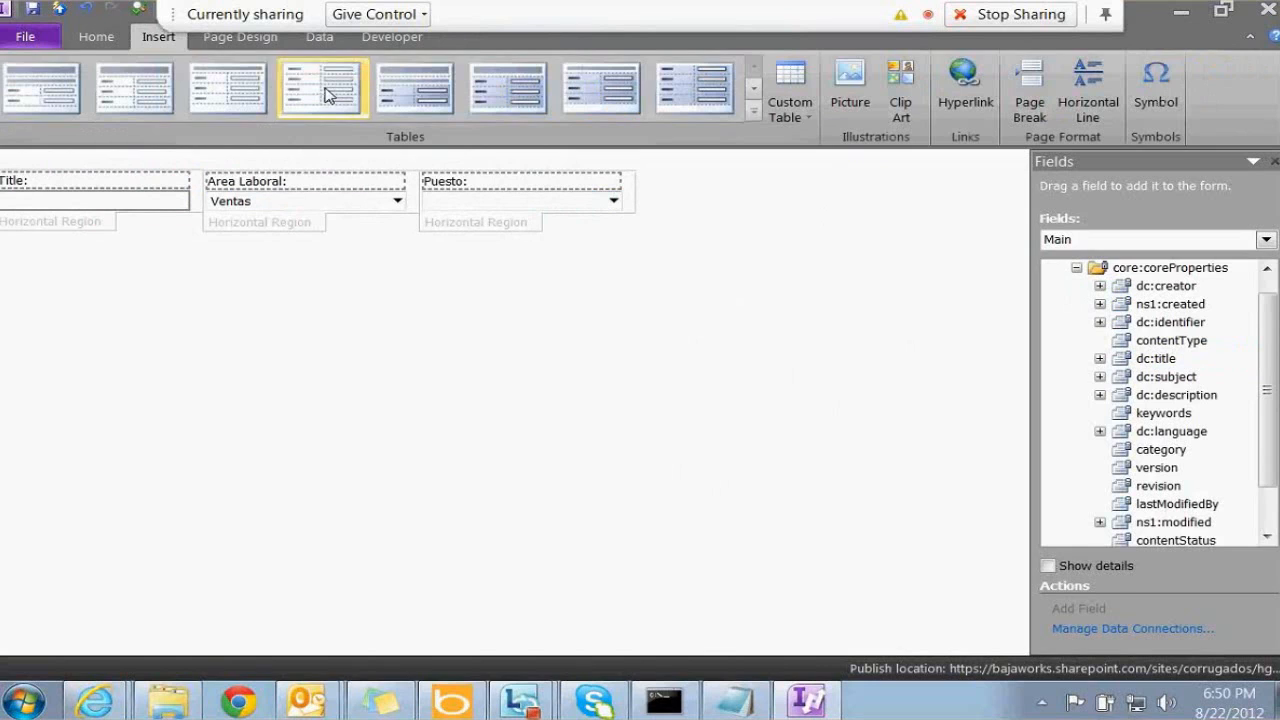
Insert the mvplogo picture from the Desktop above the form's fields, after an access error elsewhere
click(850, 102)
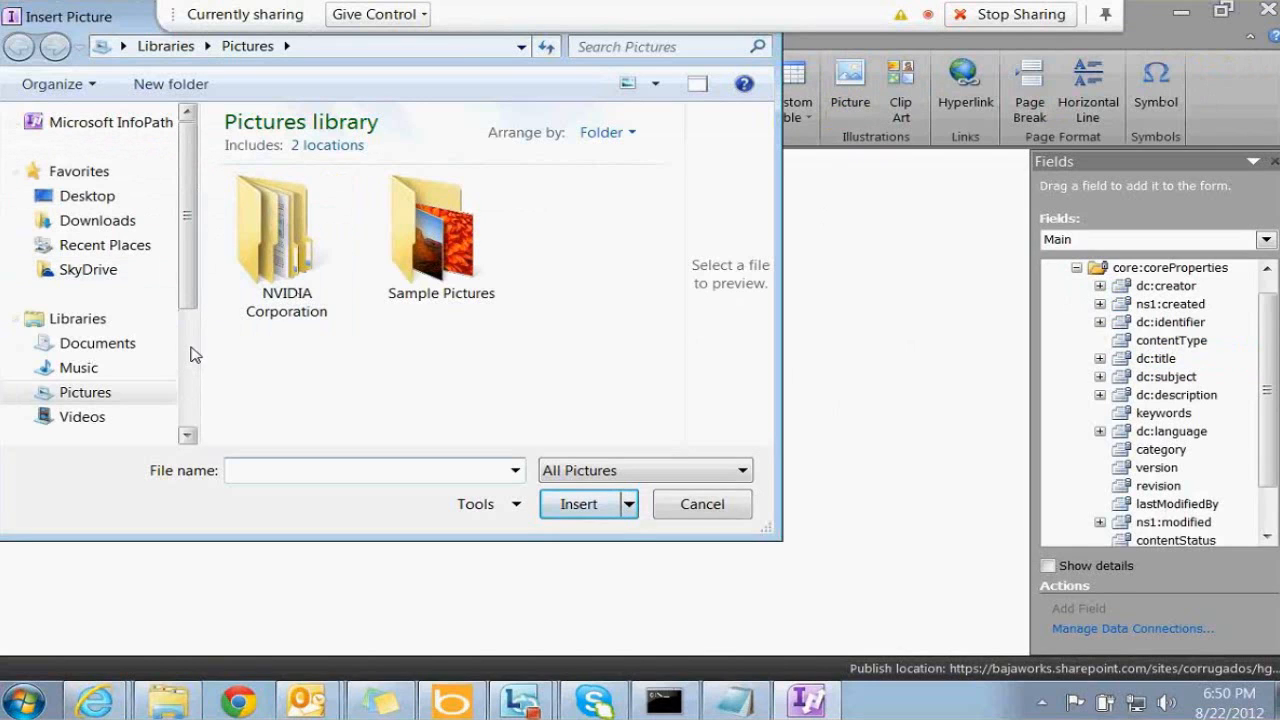
scroll(189, 350, down, 3)
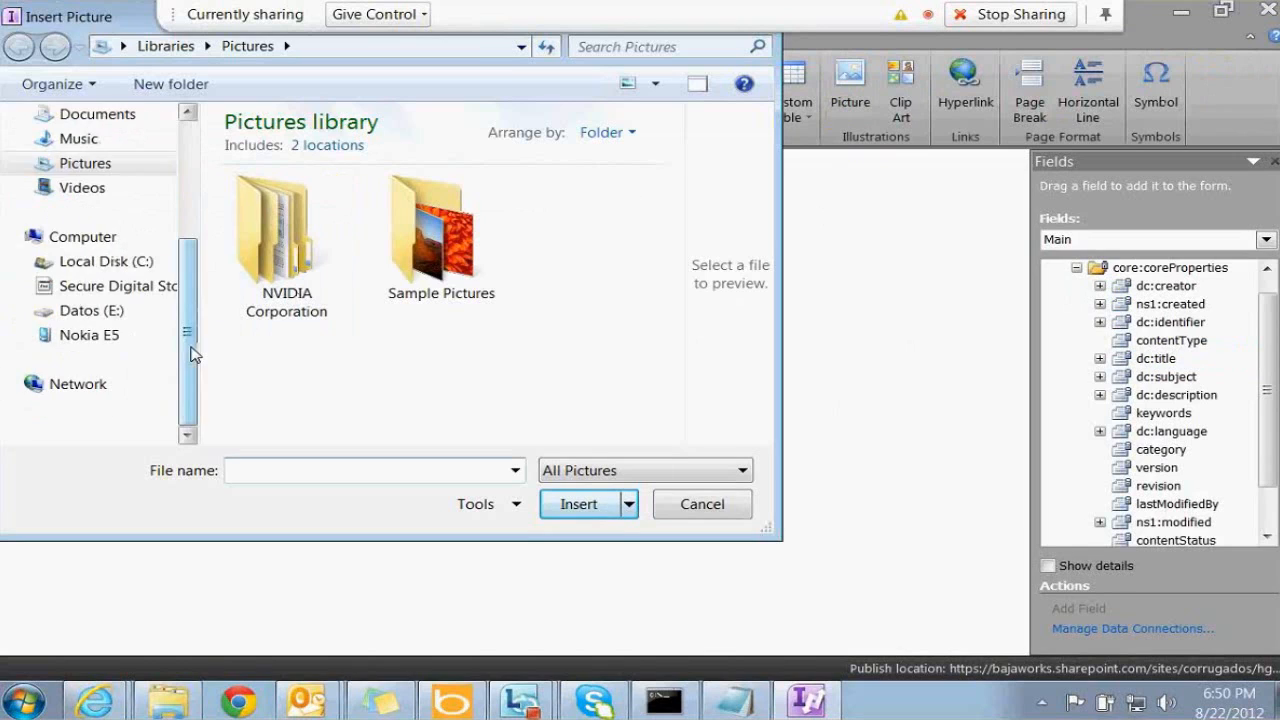
click(112, 312)
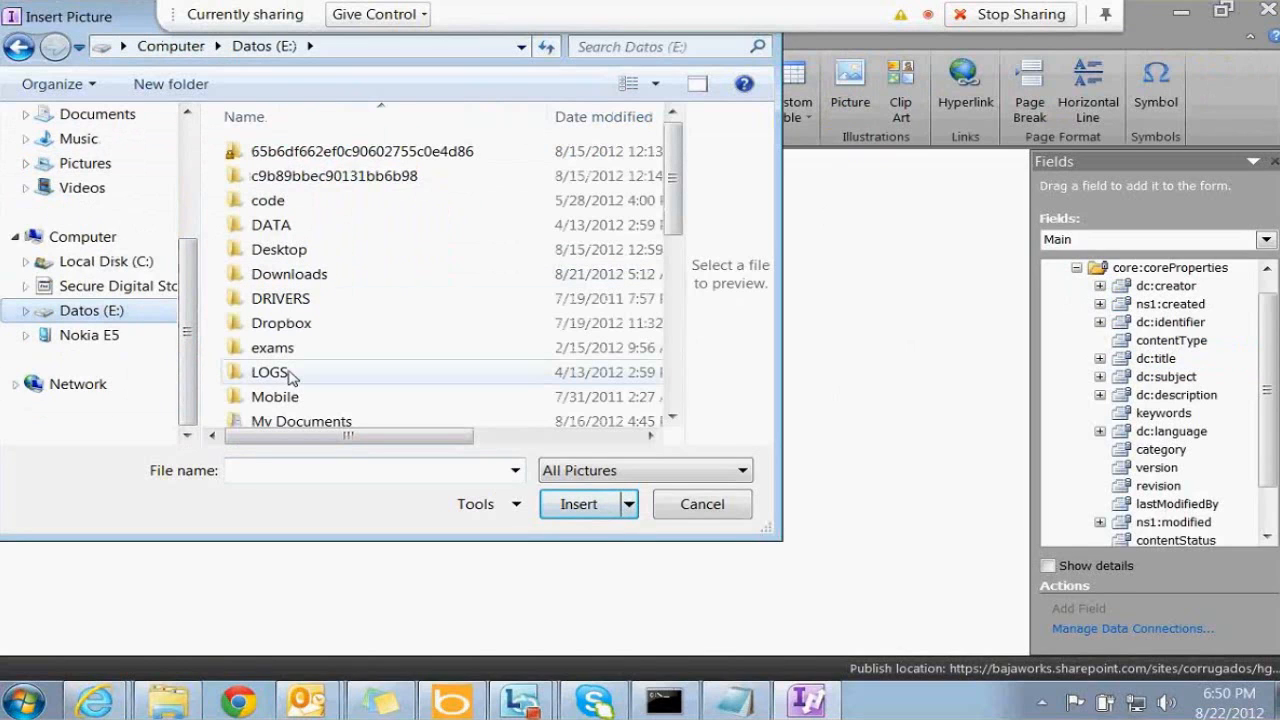
click(677, 353)
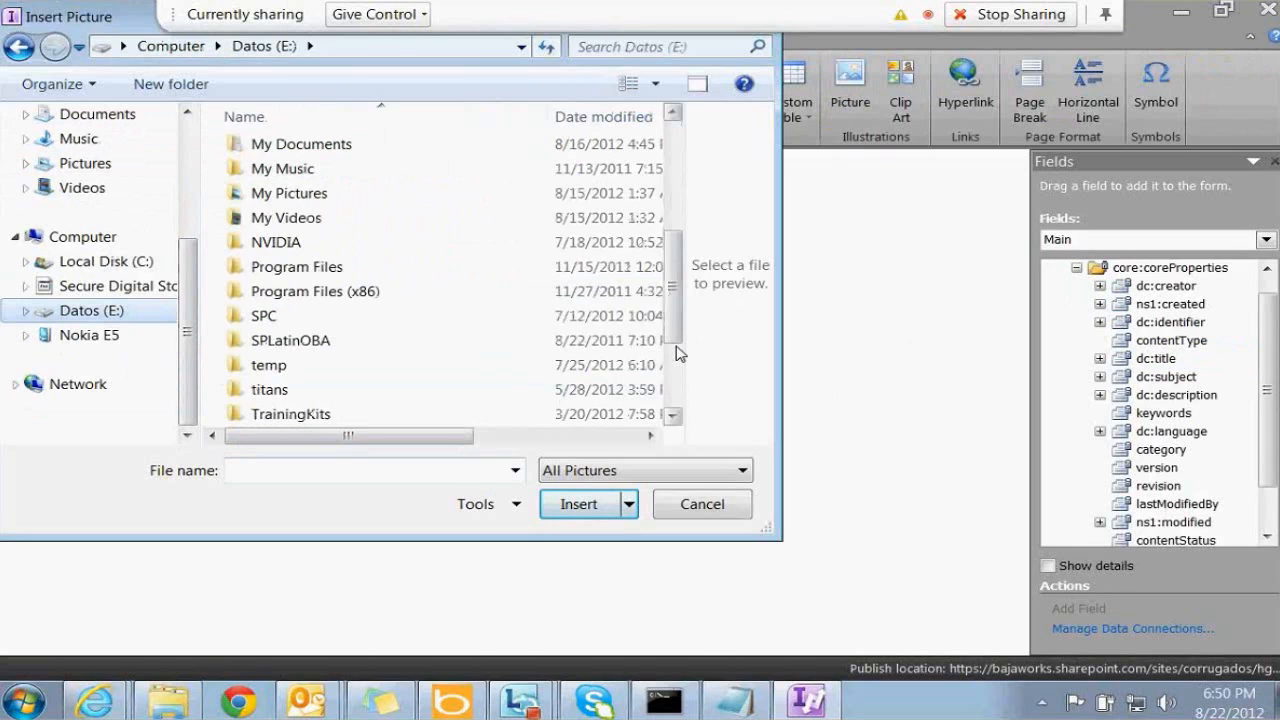
double_click(293, 198)
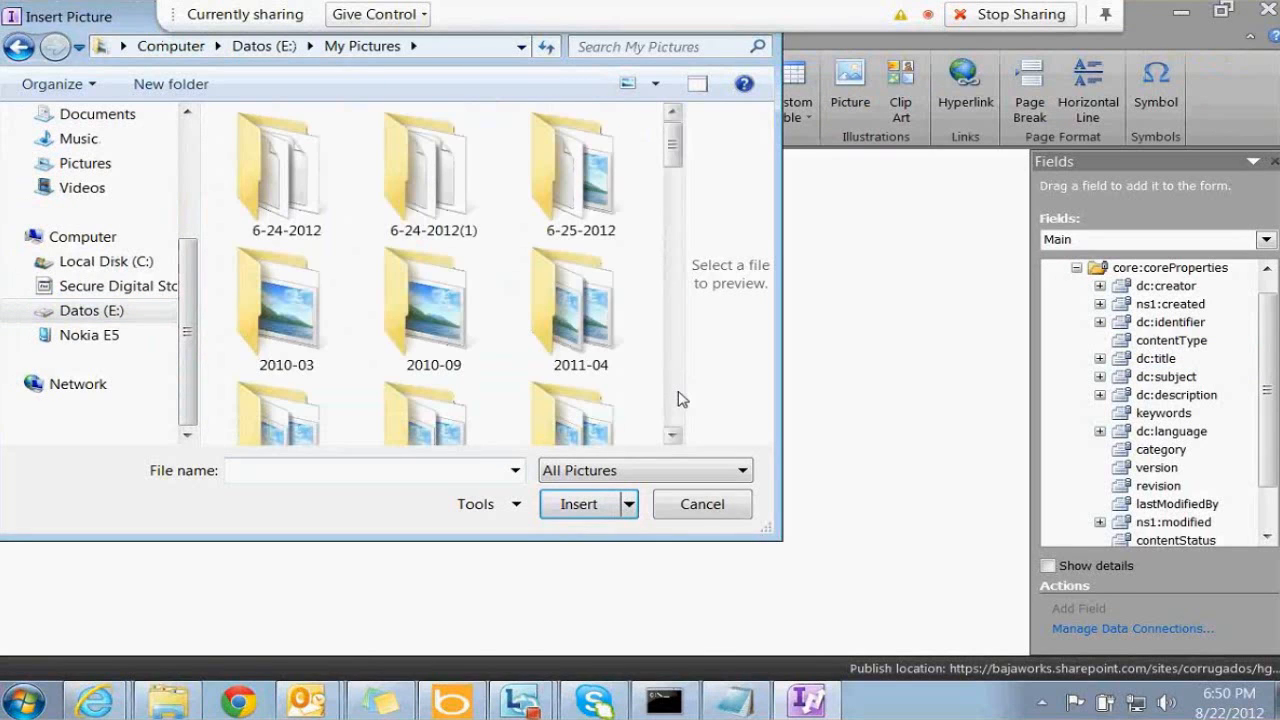
click(677, 399)
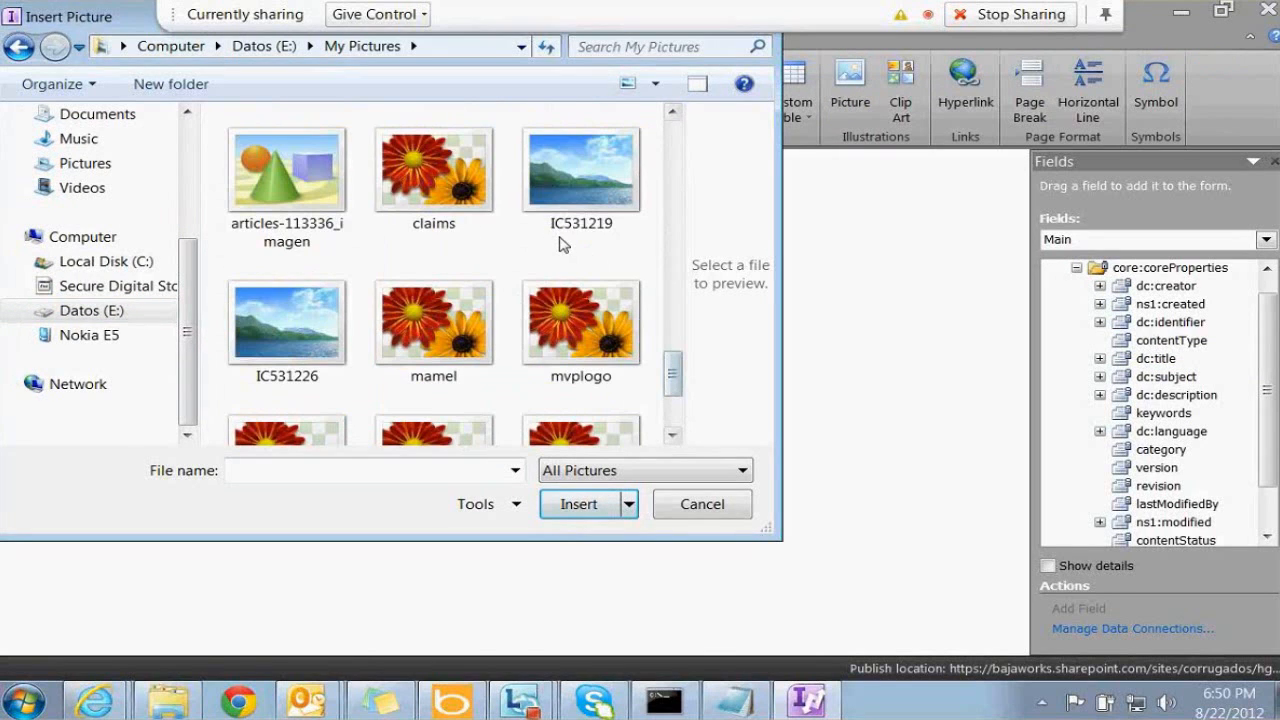
click(578, 190)
click(434, 330)
double_click(578, 330)
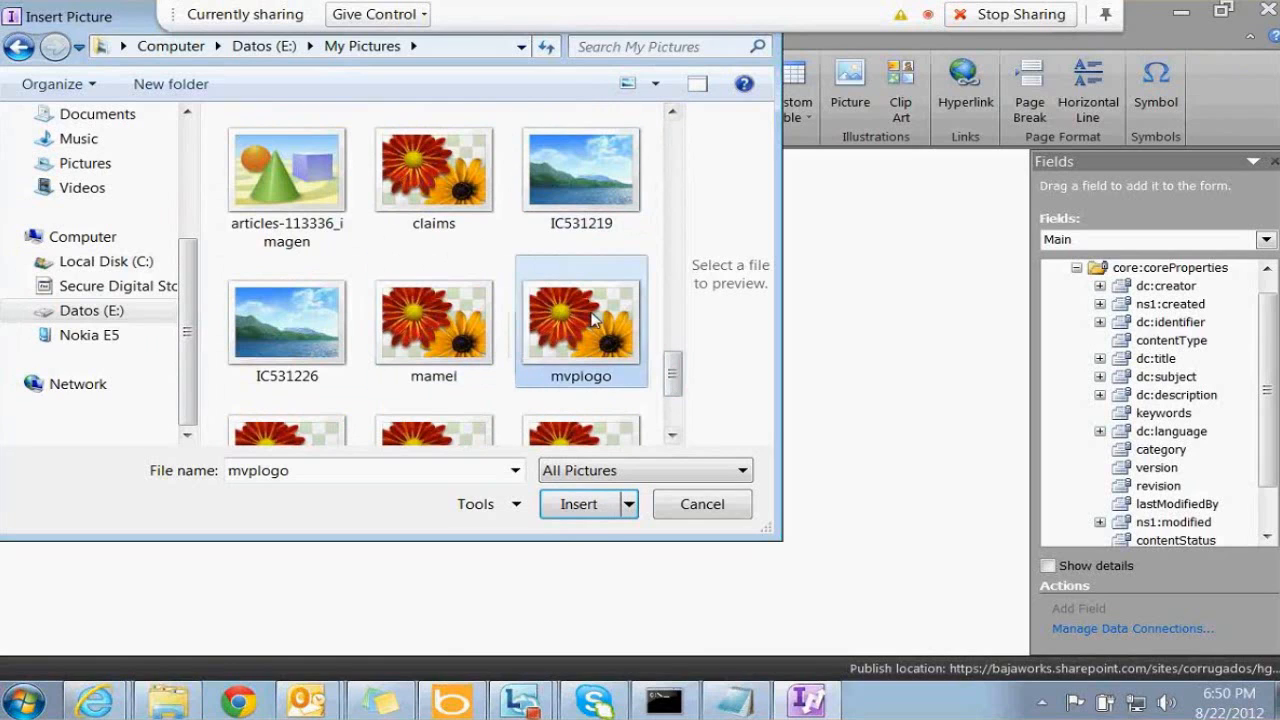
click(832, 375)
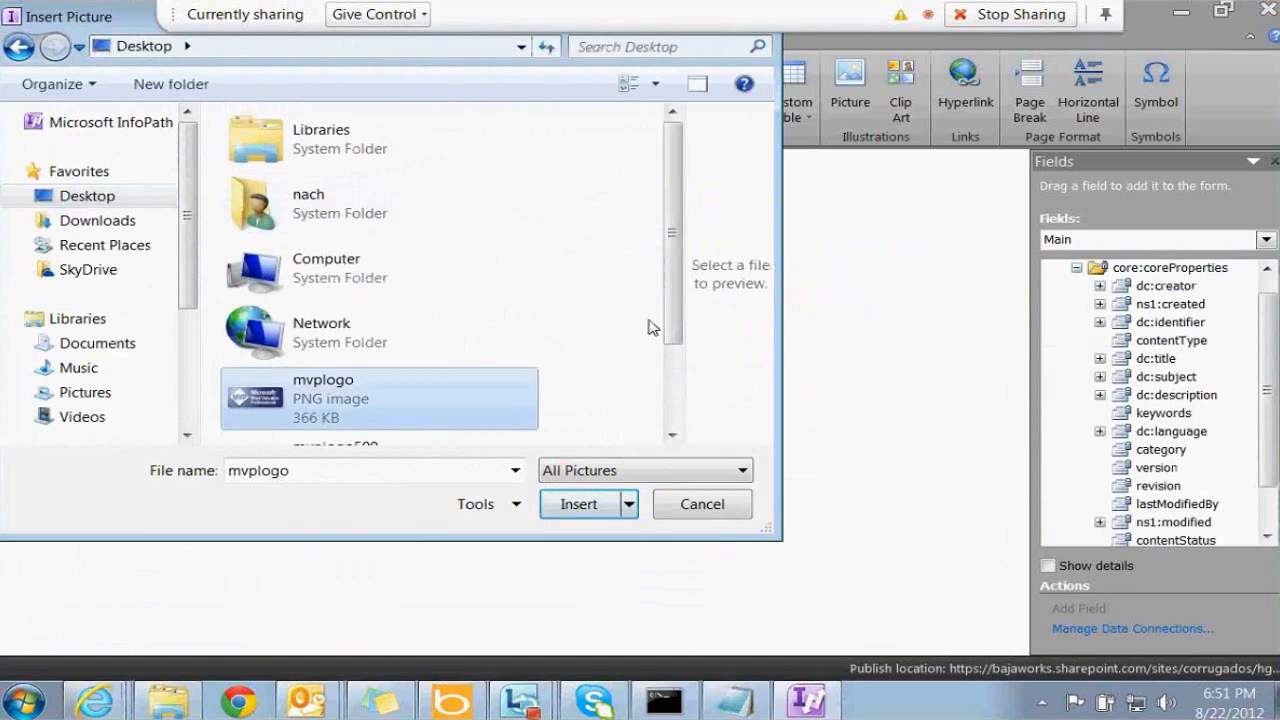
scroll(648, 327, down, 1)
double_click(378, 387)
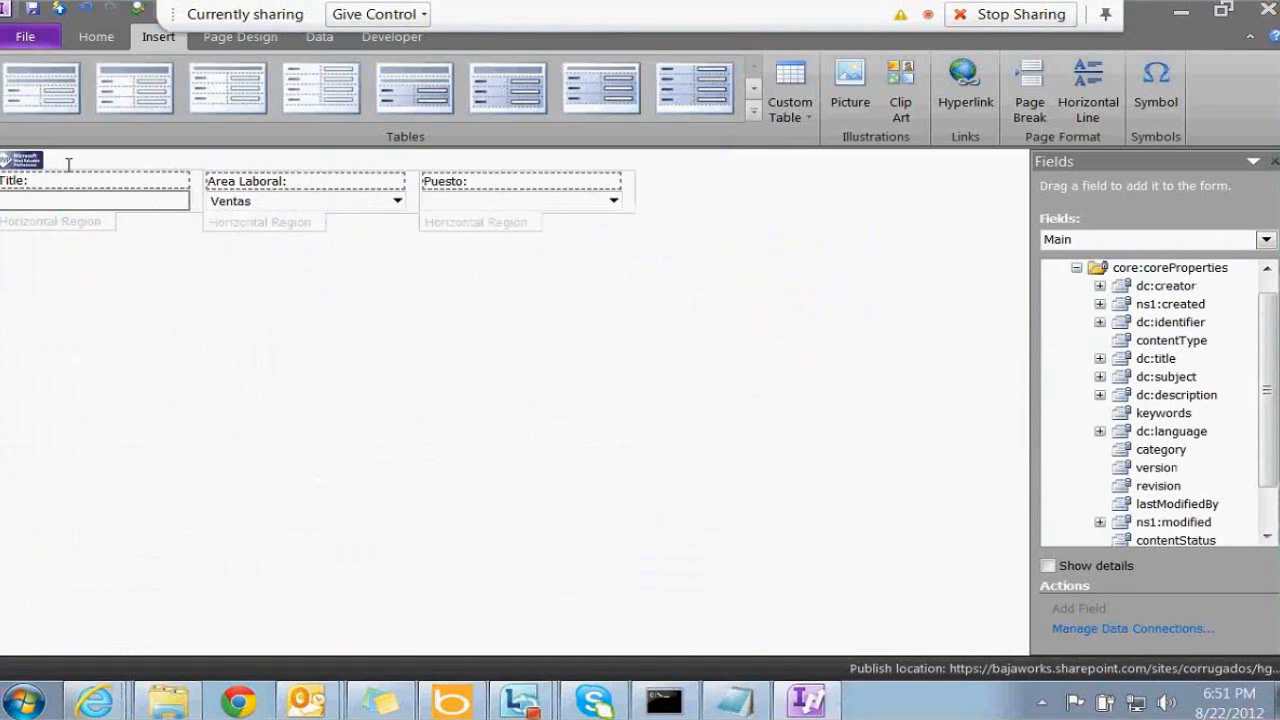
Place the cursor after the fields and insert a Button control from the Controls gallery
click(50, 160)
click(372, 164)
click(665, 191)
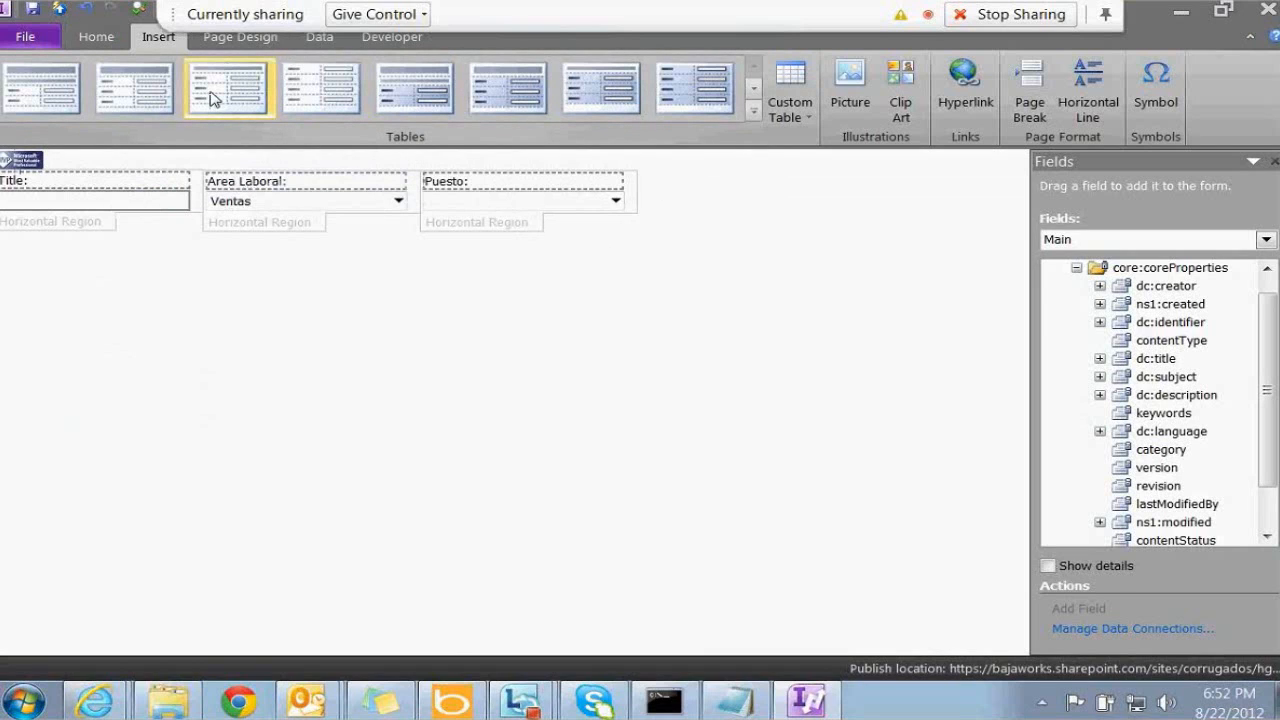
click(97, 37)
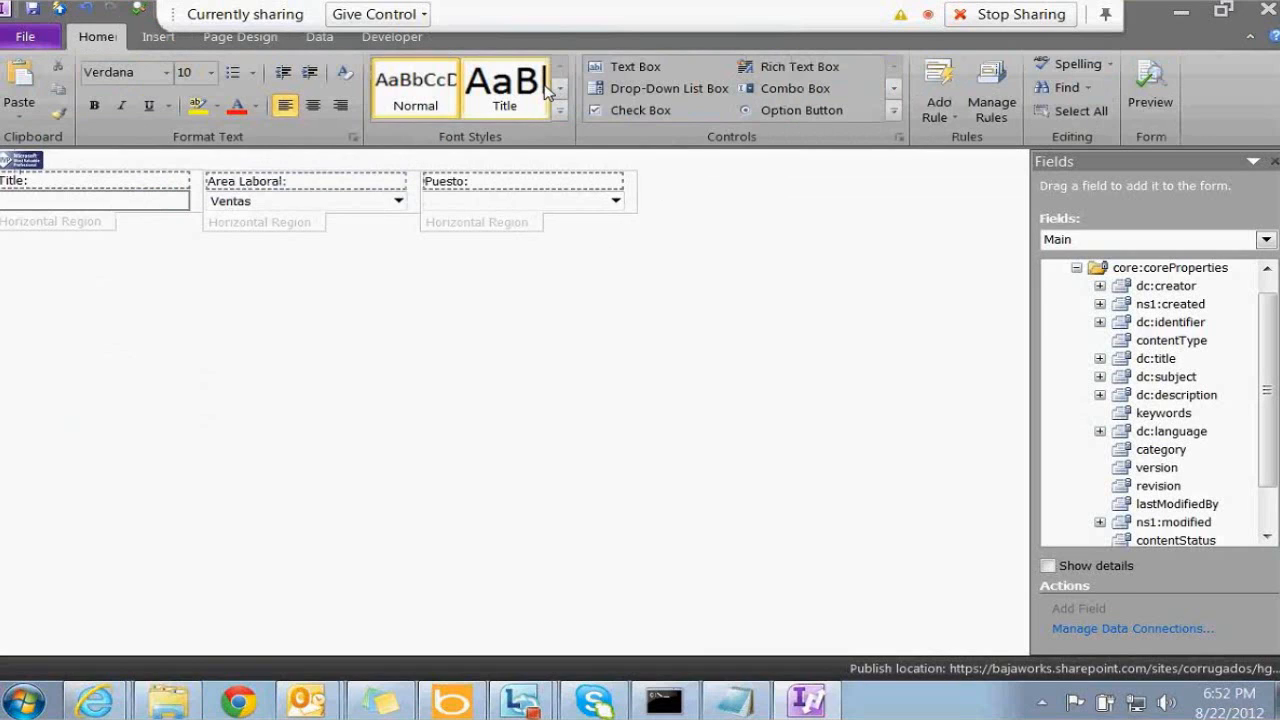
click(893, 110)
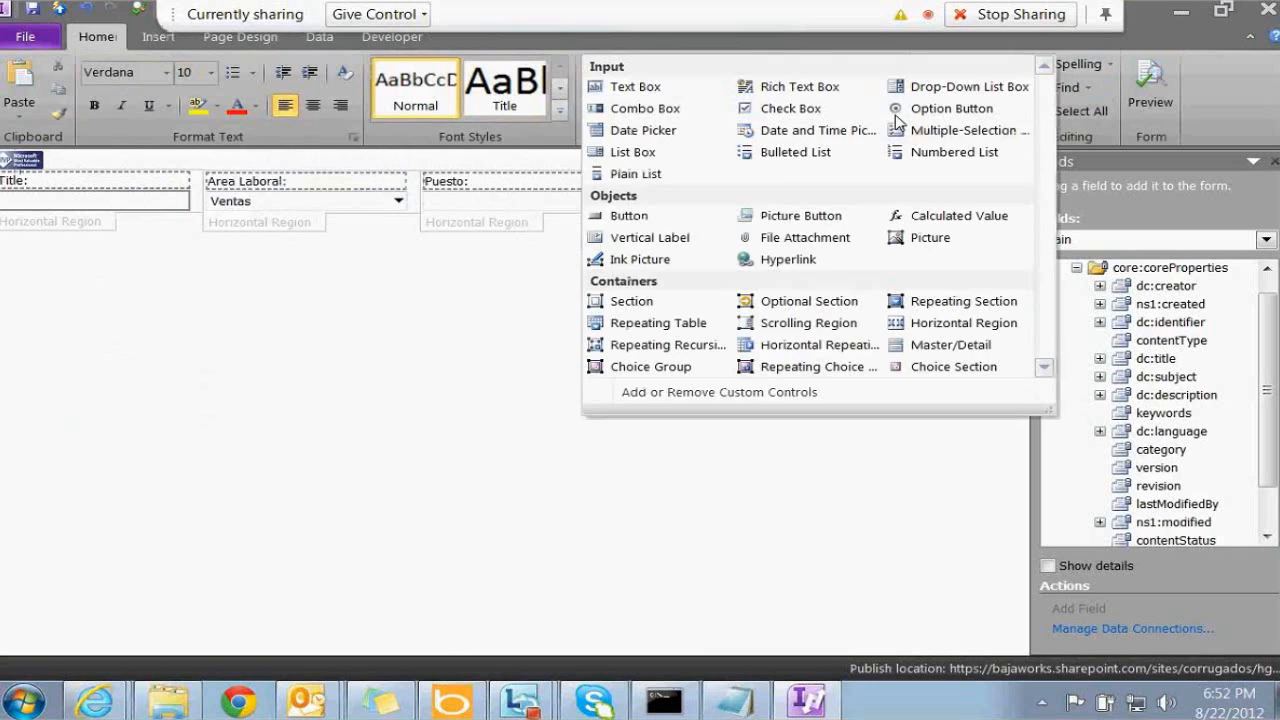
click(655, 217)
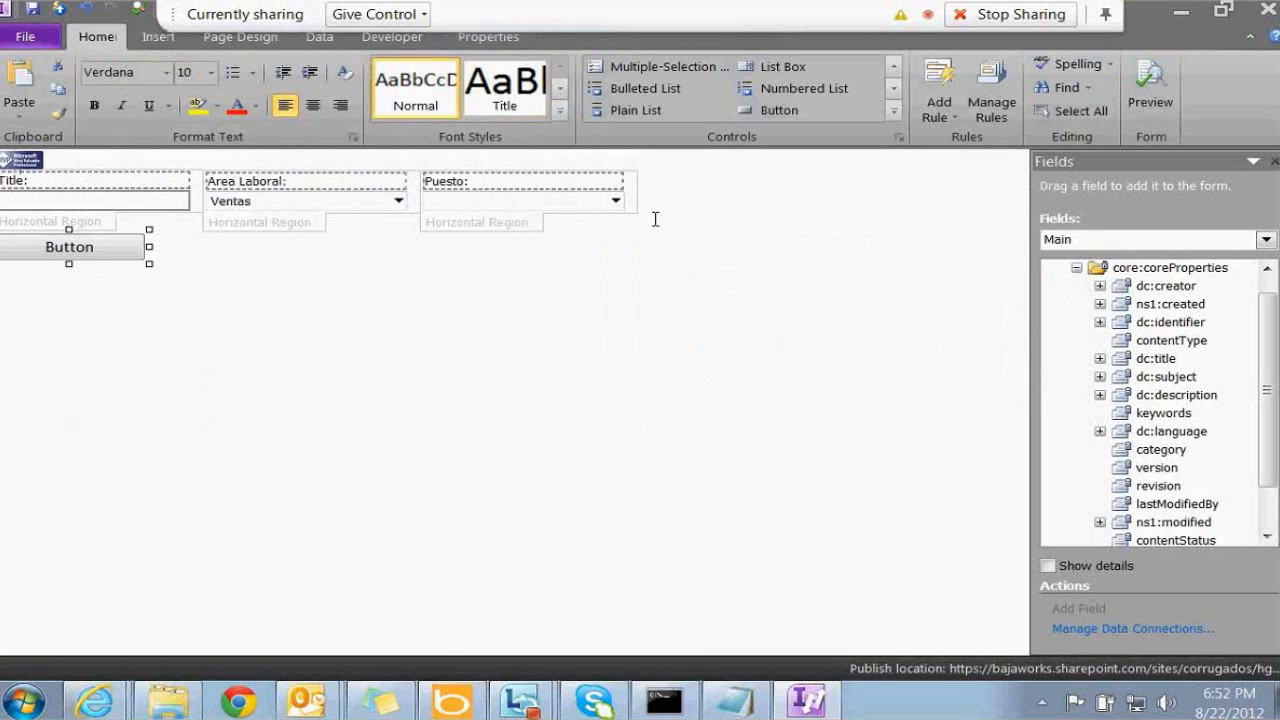
Change the new button's label to Detalles in Button Properties
right_click(112, 258)
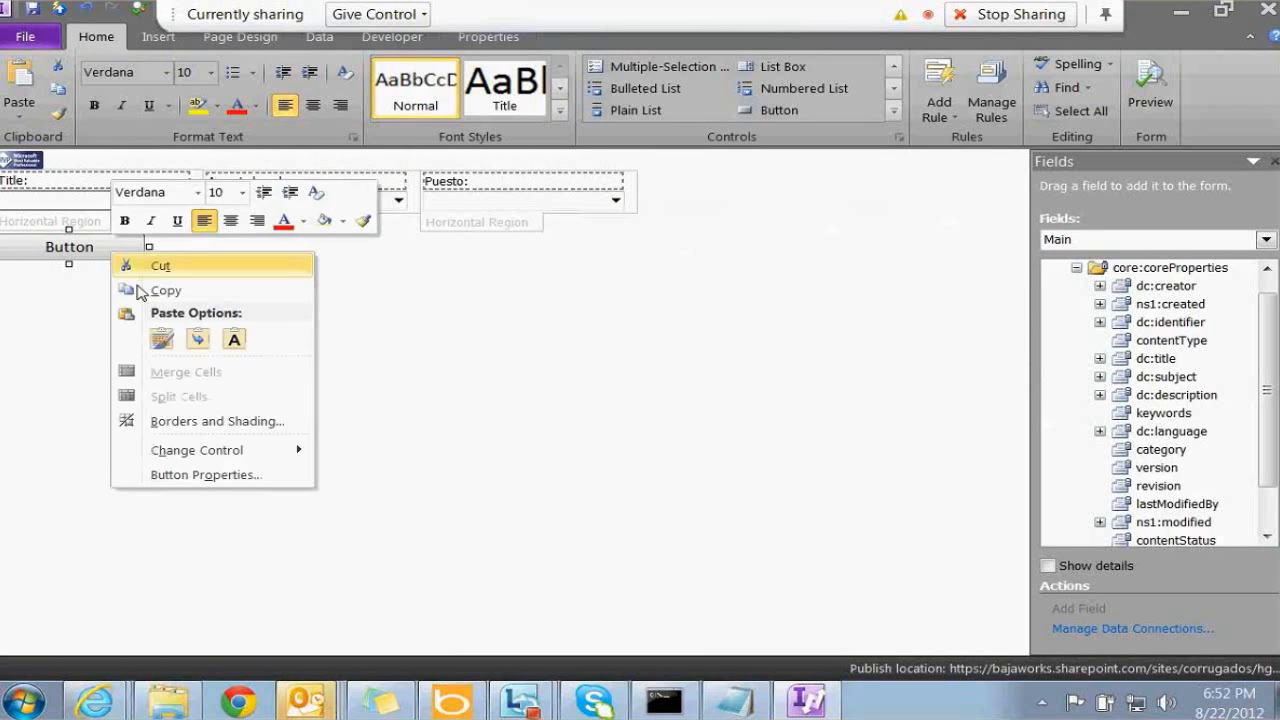
click(178, 476)
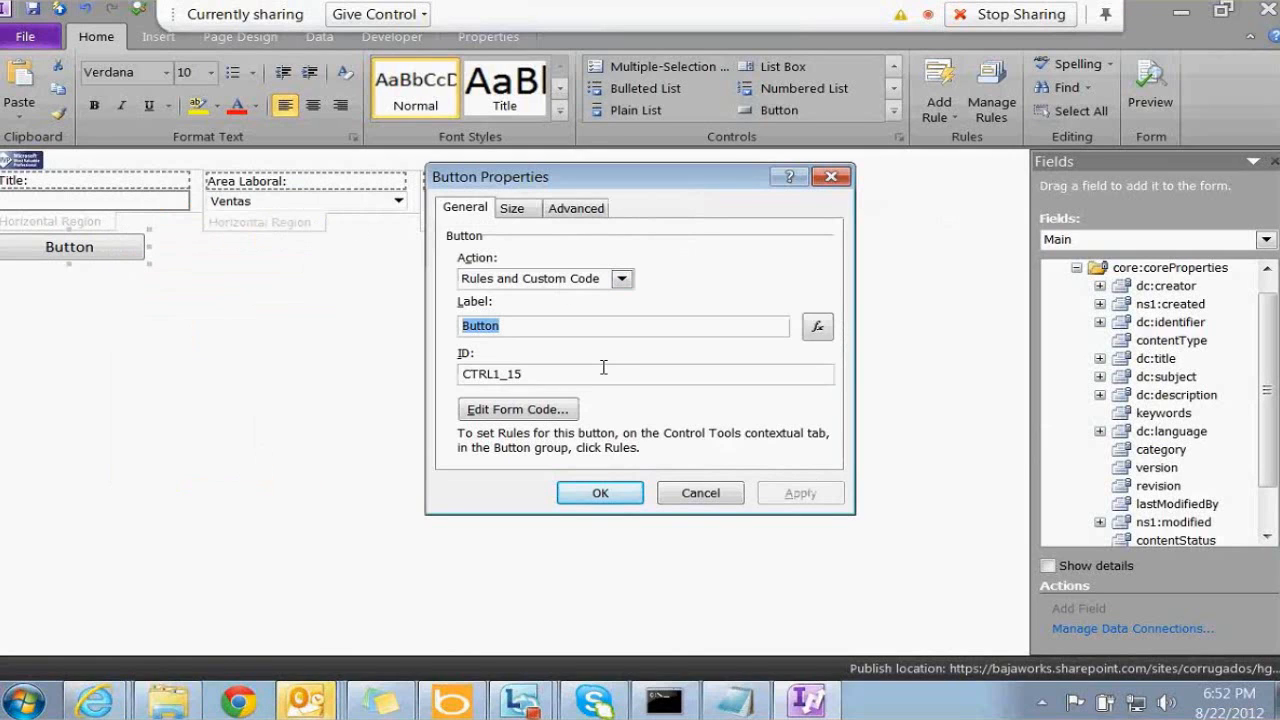
text(DETALLE)
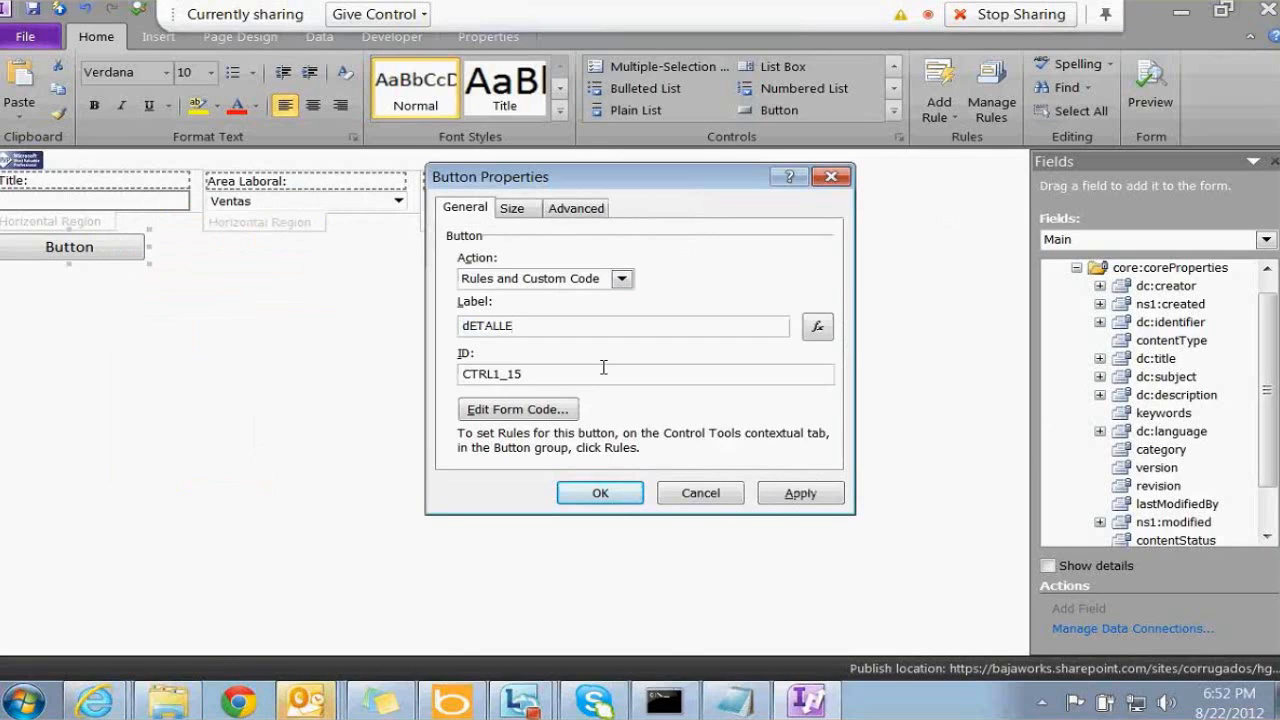
key(BackSpace)
key(BackSpace)
key(BackSpace)
key(BackSpace)
key(BackSpace)
key(BackSpace)
key(BackSpace)
text(Detalles)
key(Return)
click(158, 36)
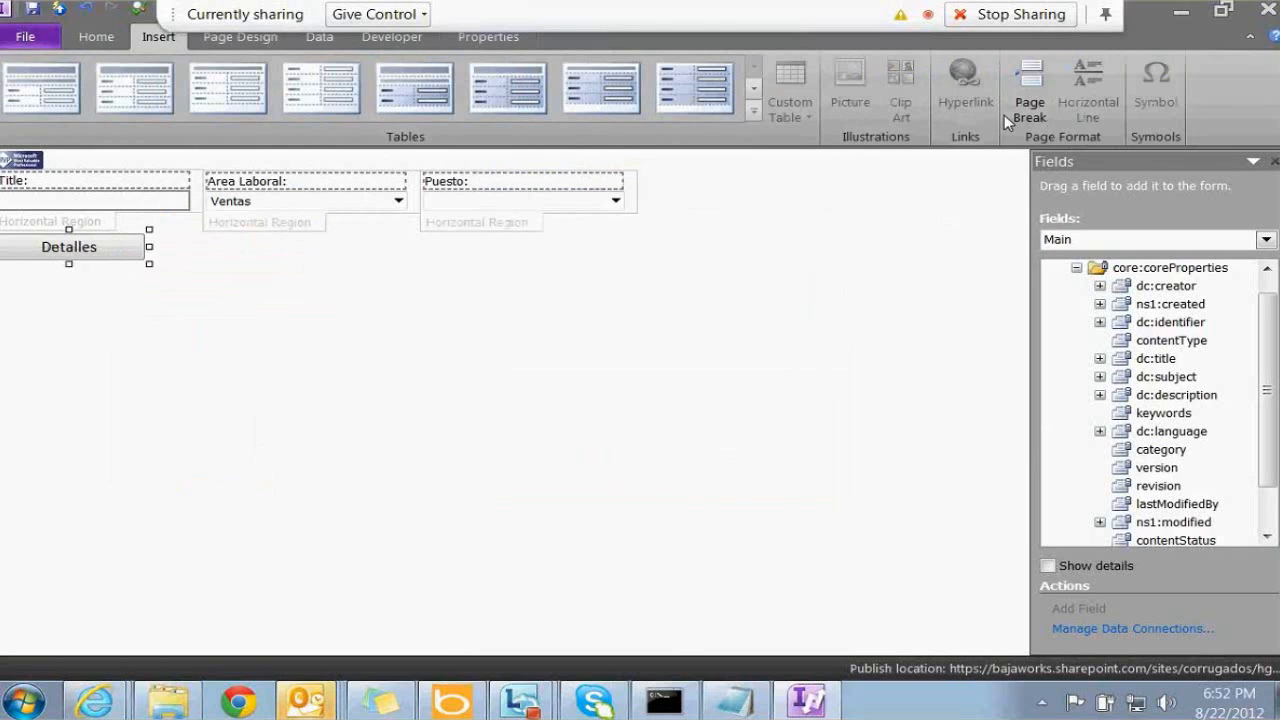
click(226, 38)
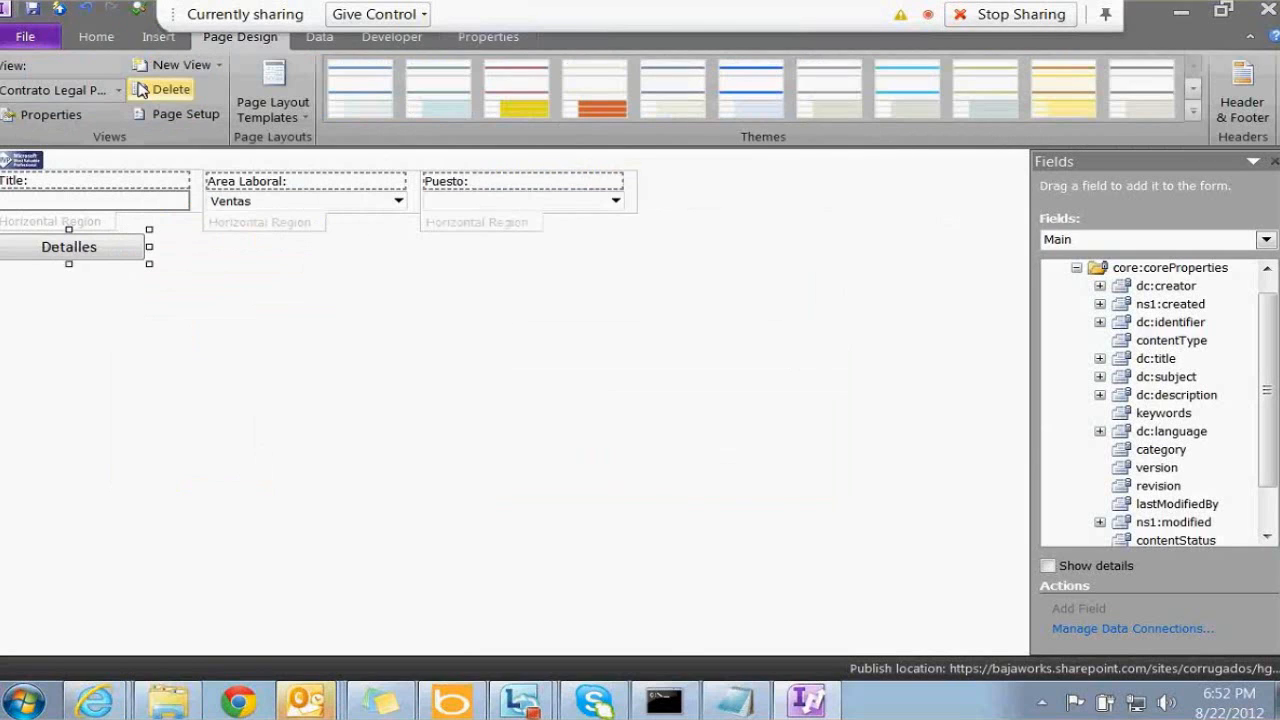
Create a new view named details and review its properties without changing them
click(172, 64)
text(details)
key(Return)
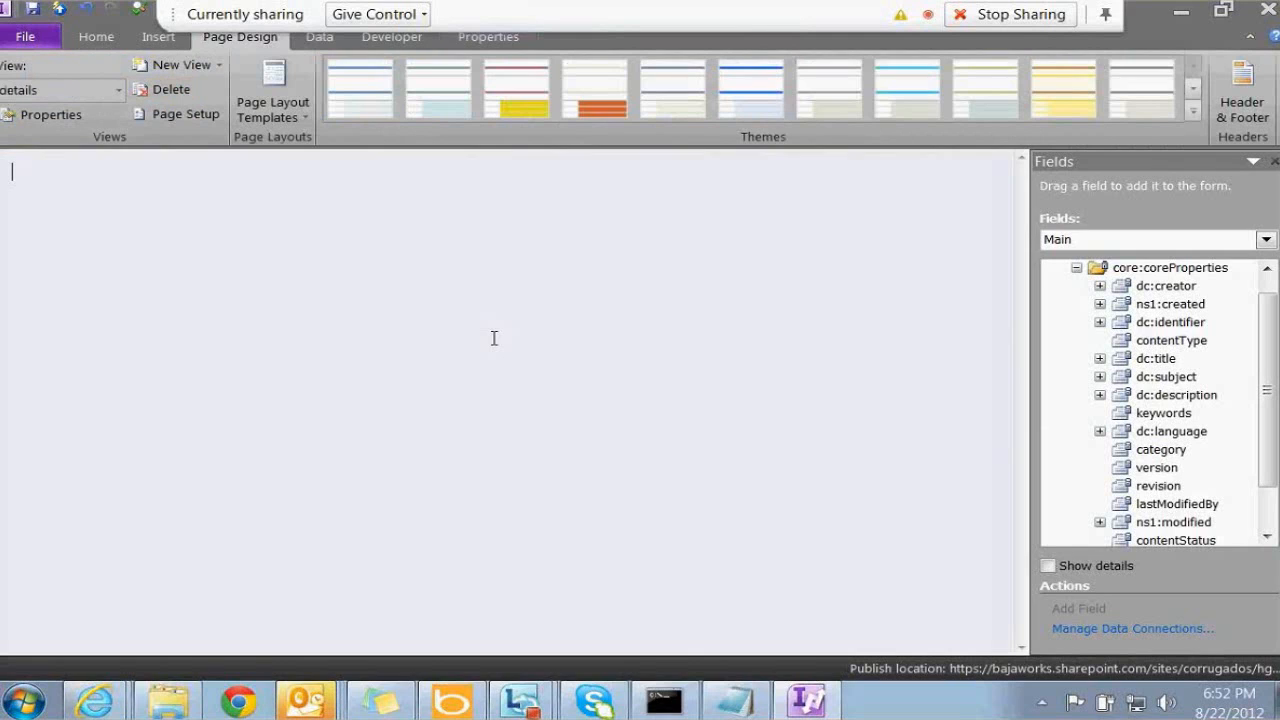
right_click(295, 322)
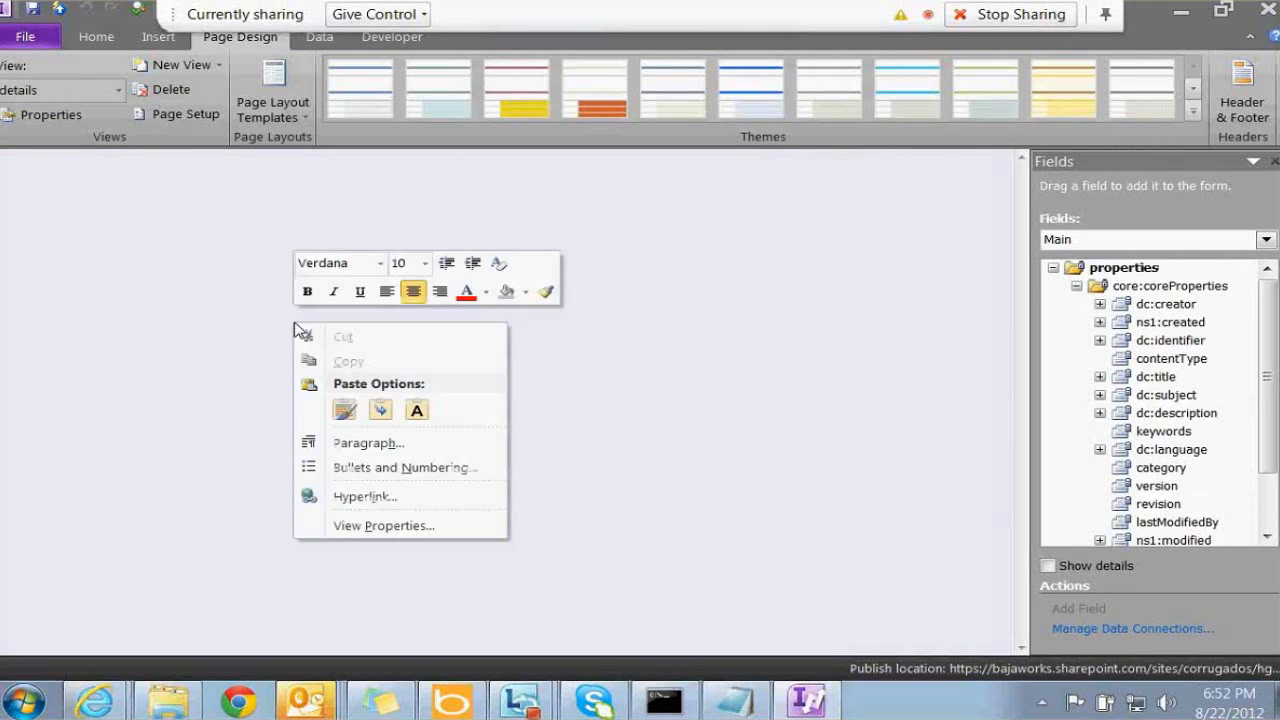
click(369, 526)
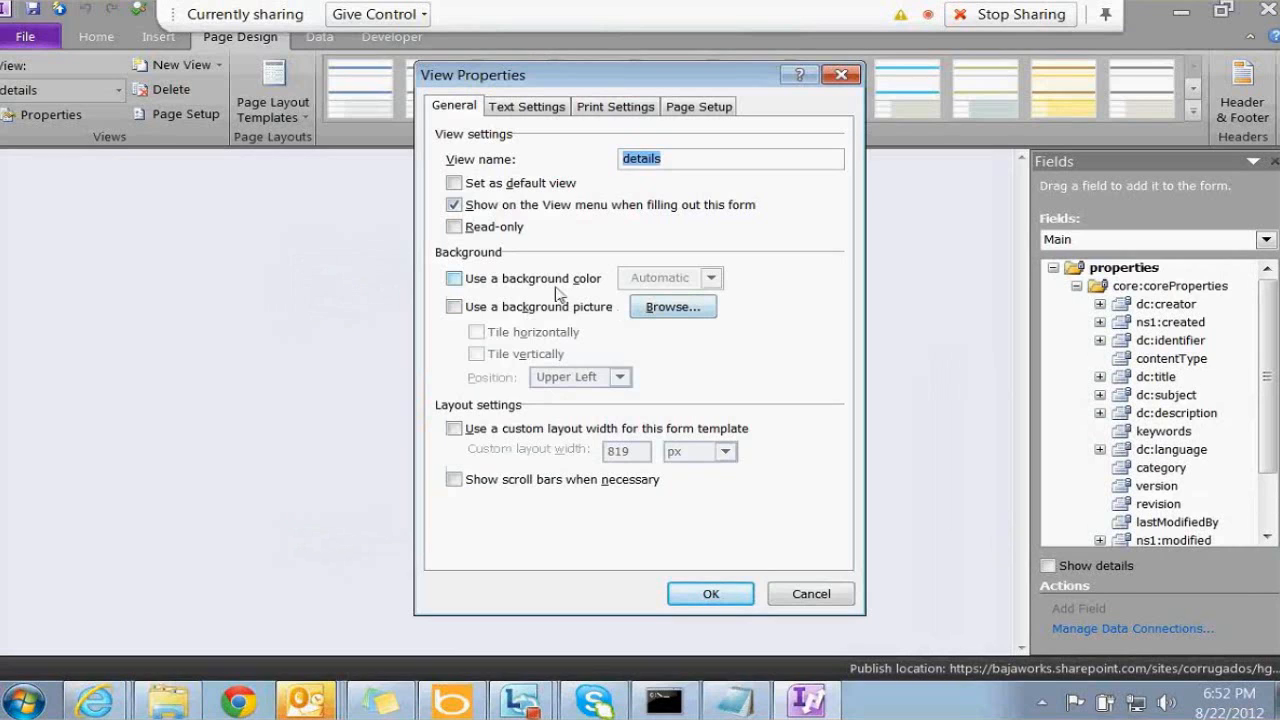
click(682, 310)
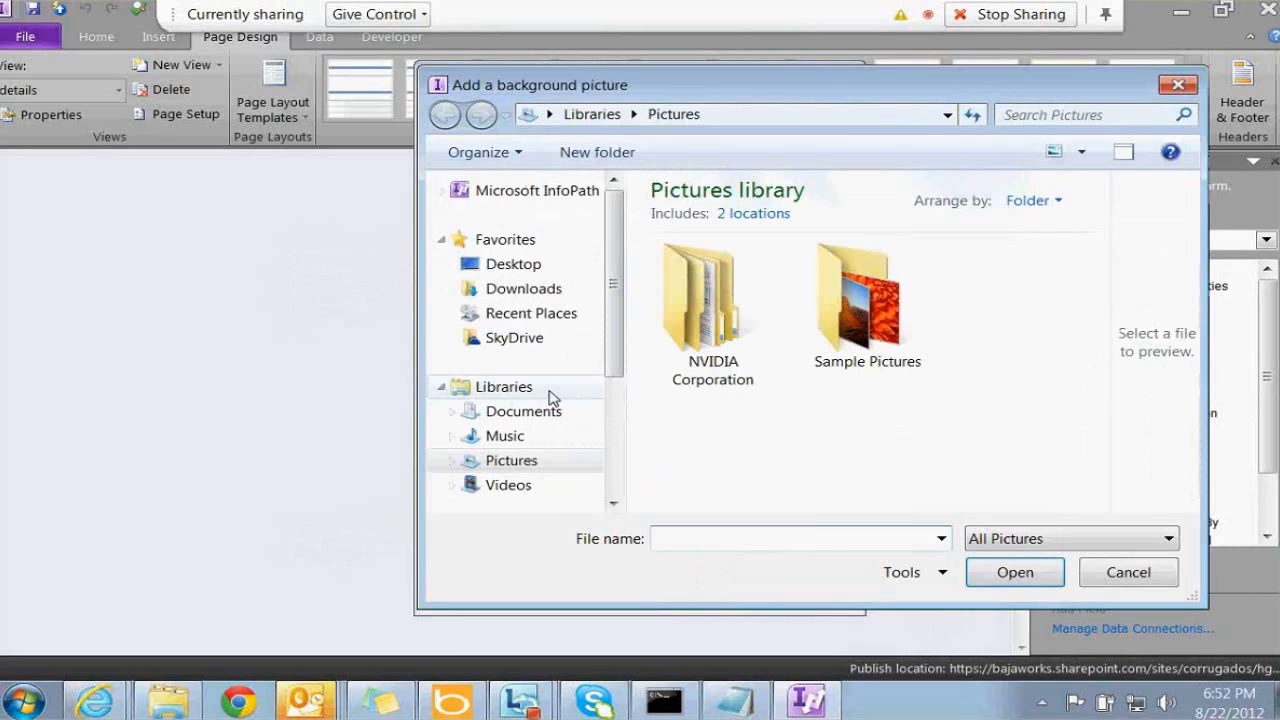
click(1130, 574)
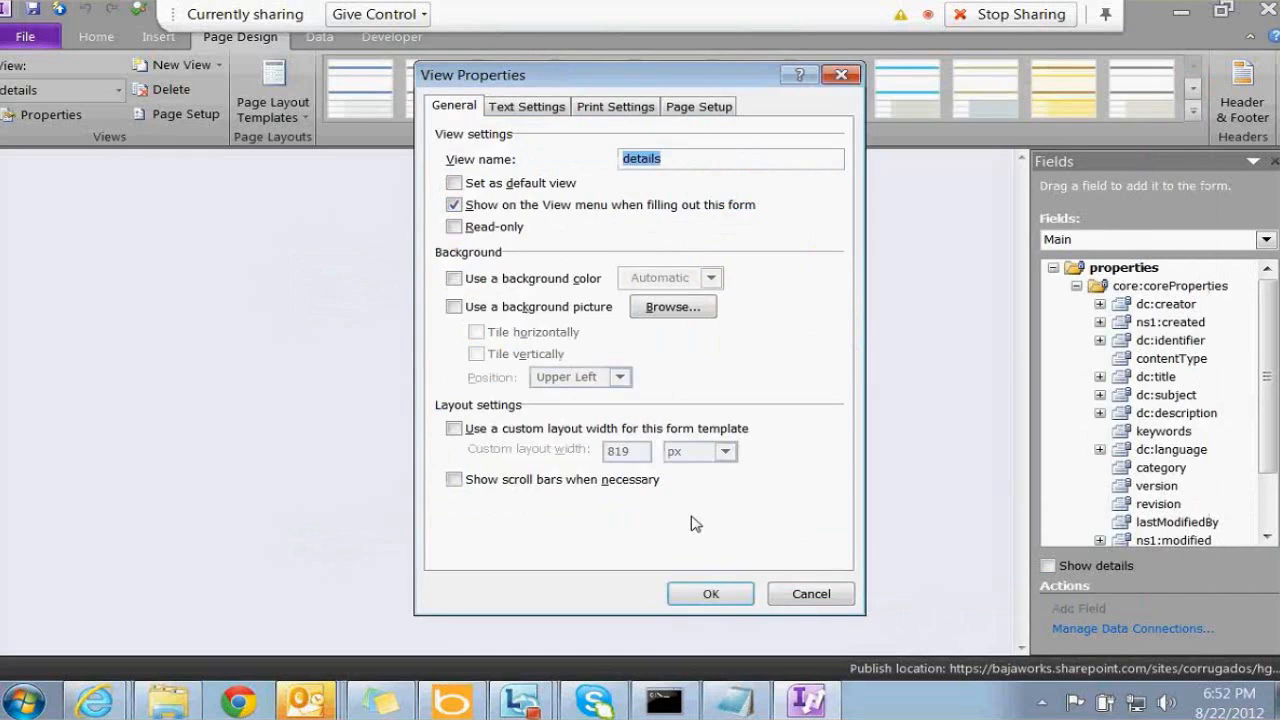
click(823, 593)
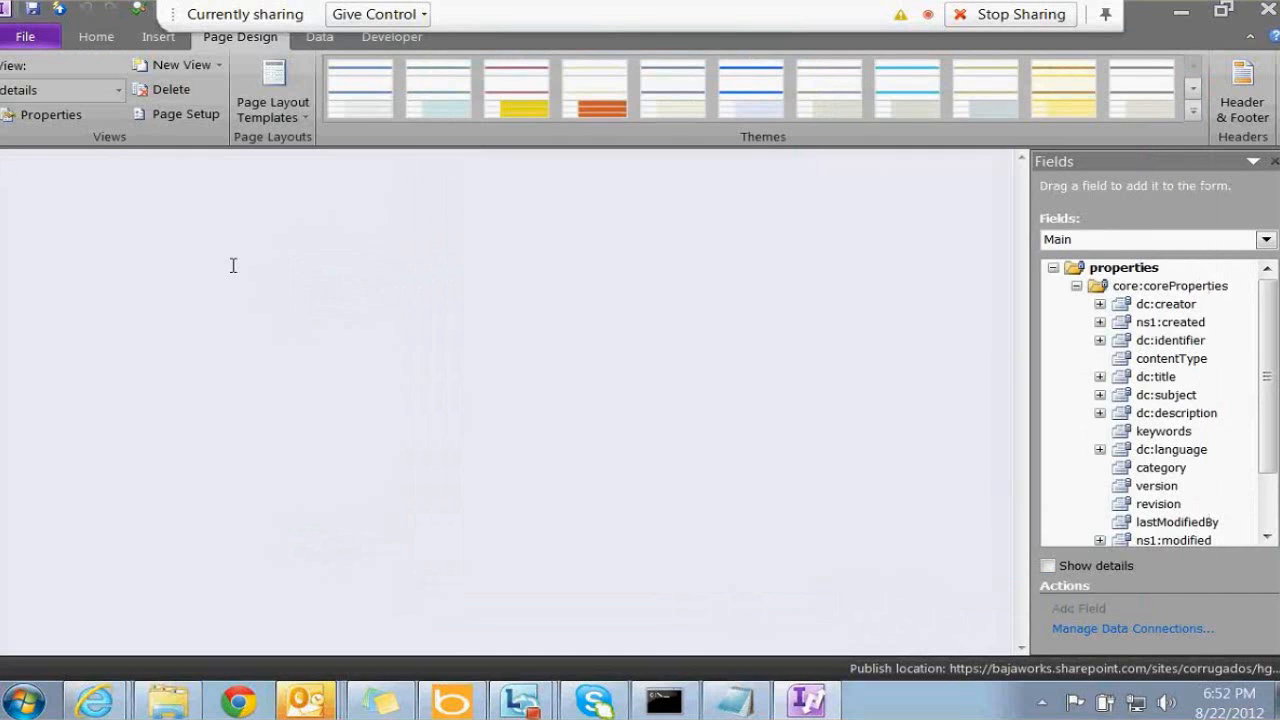
Add a Hyperlink control to the details view
click(162, 42)
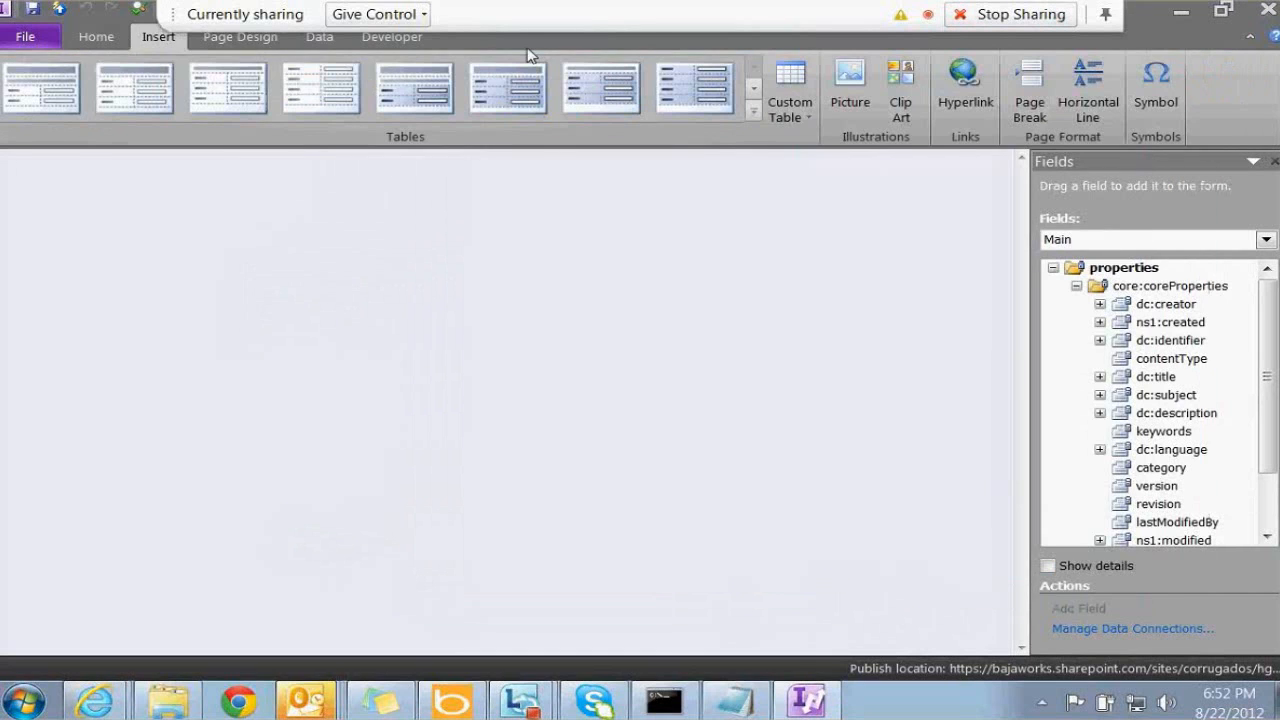
click(100, 37)
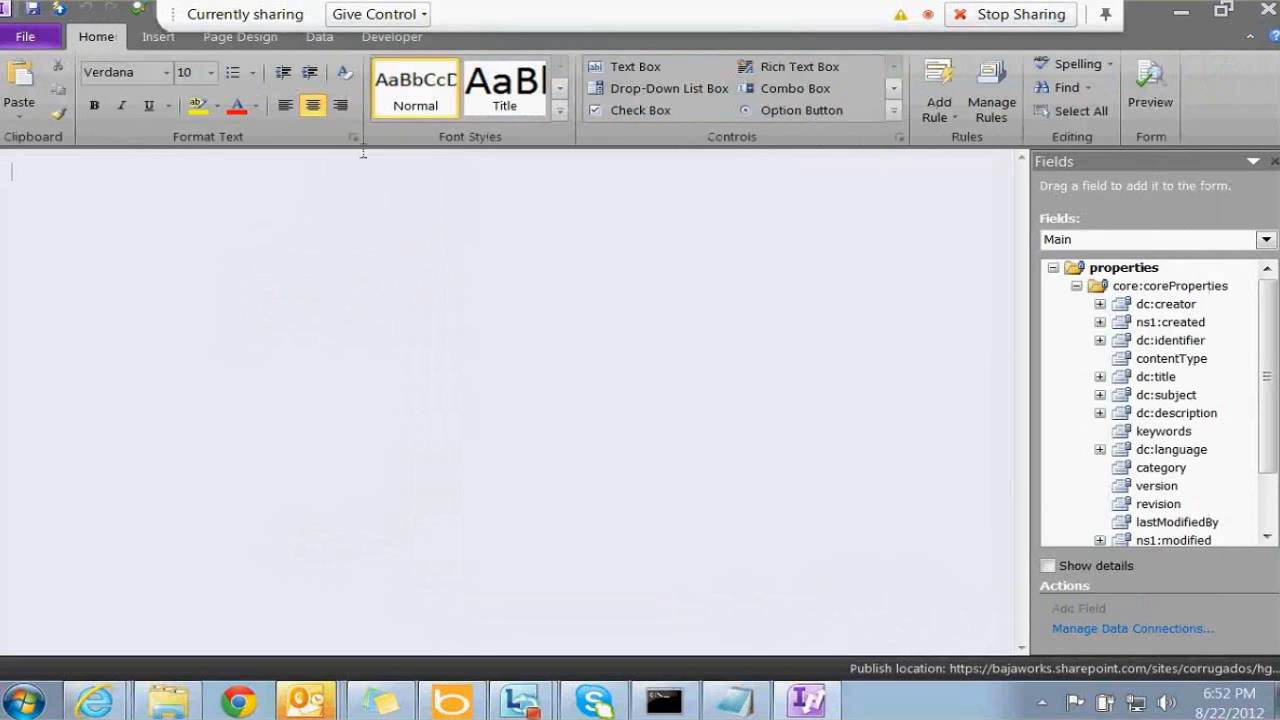
click(900, 115)
click(768, 255)
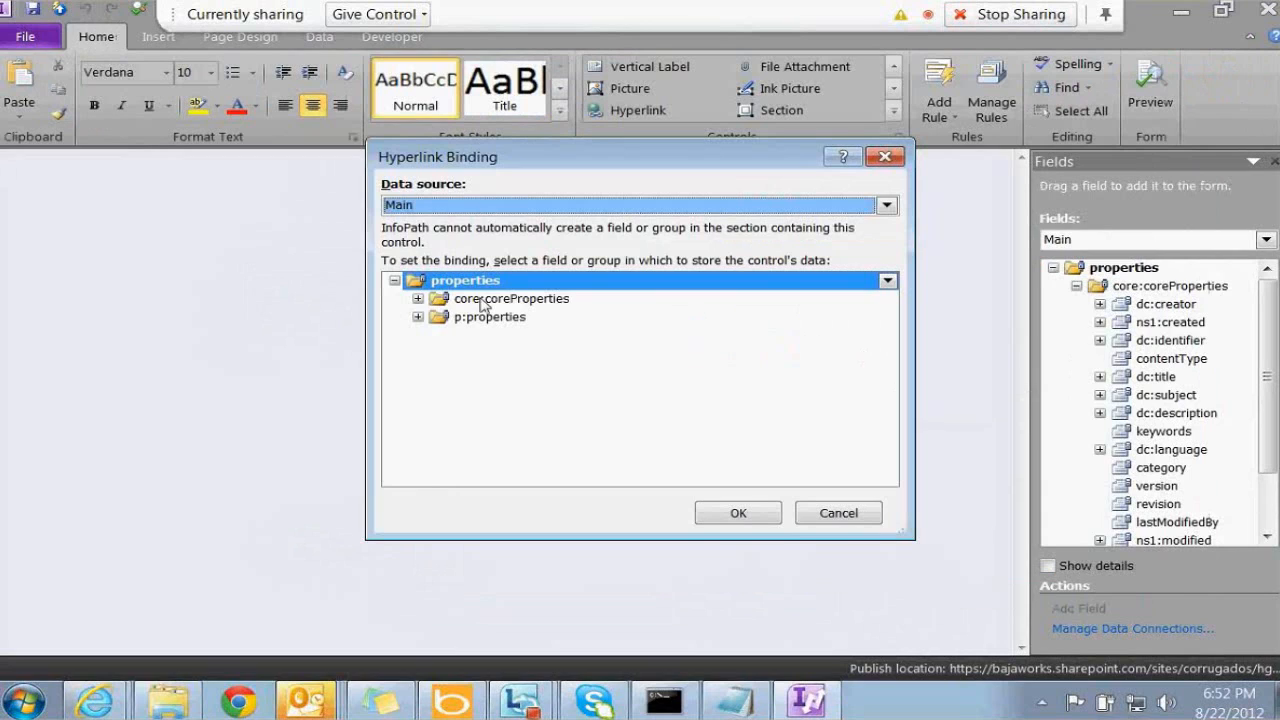
Switch the hyperlink binding to the Main data source and expand p:properties and core:coreProperties
click(442, 207)
click(434, 238)
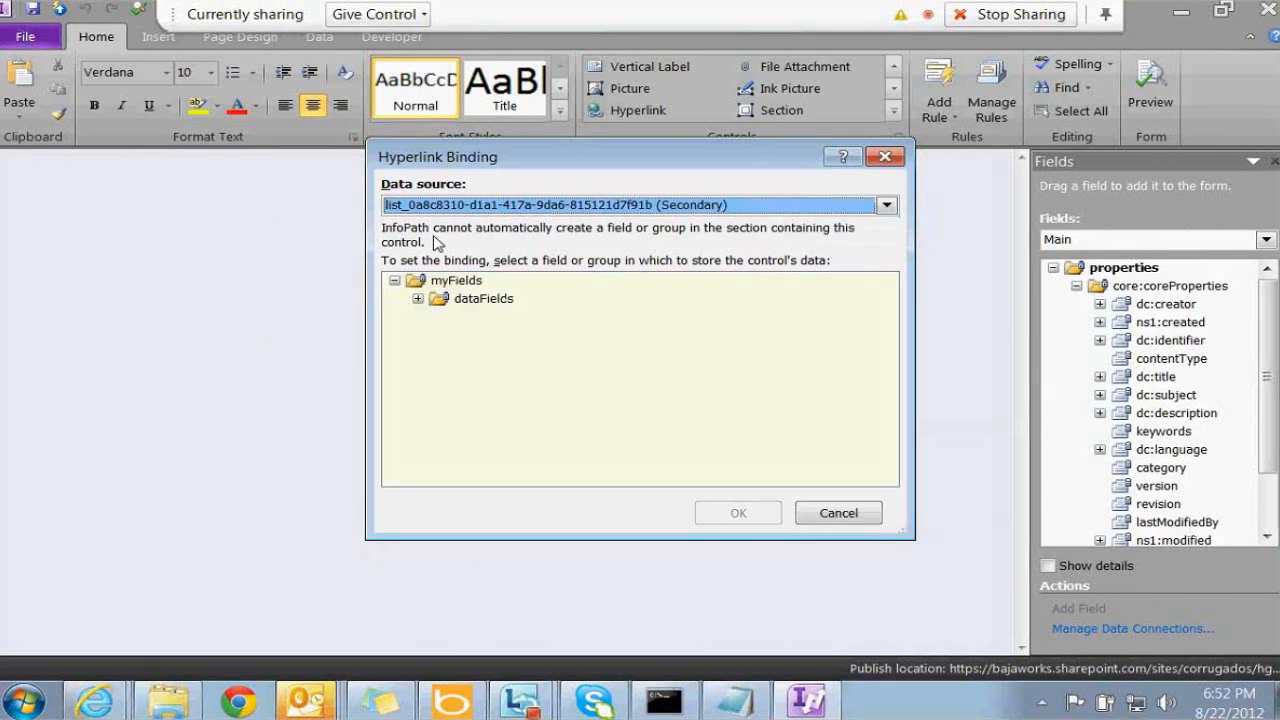
click(456, 207)
click(440, 224)
click(417, 317)
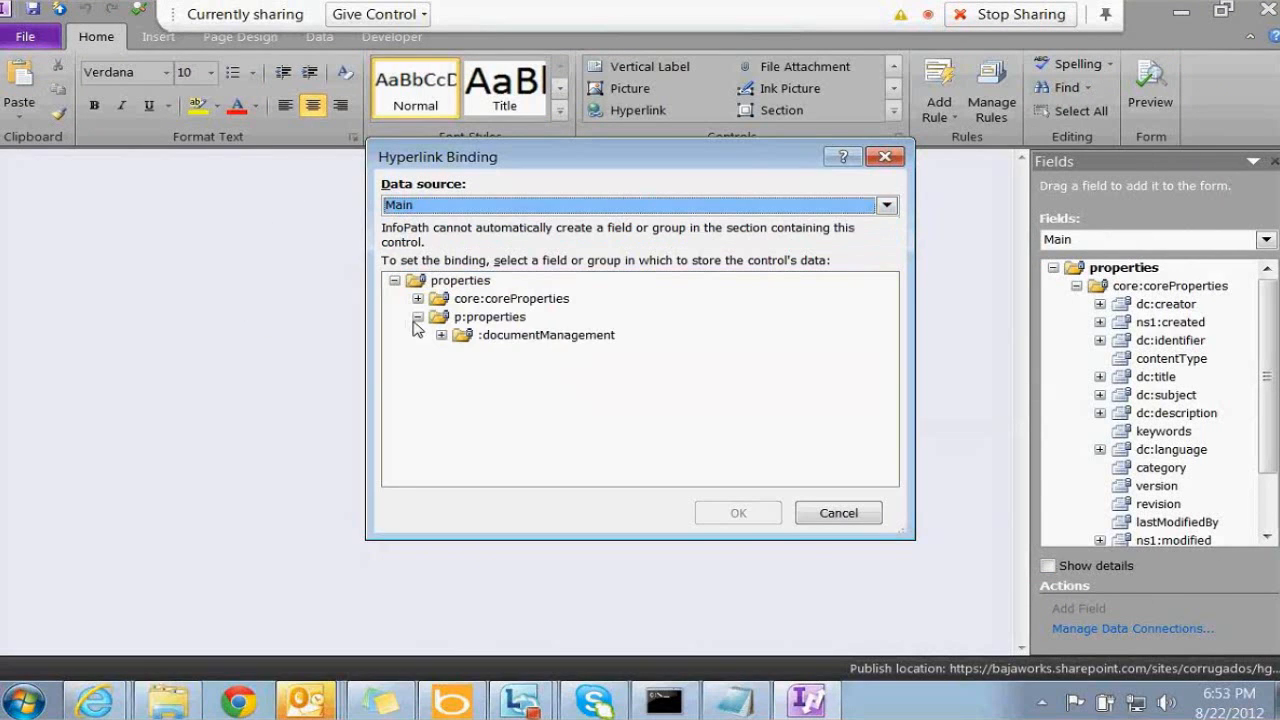
click(417, 298)
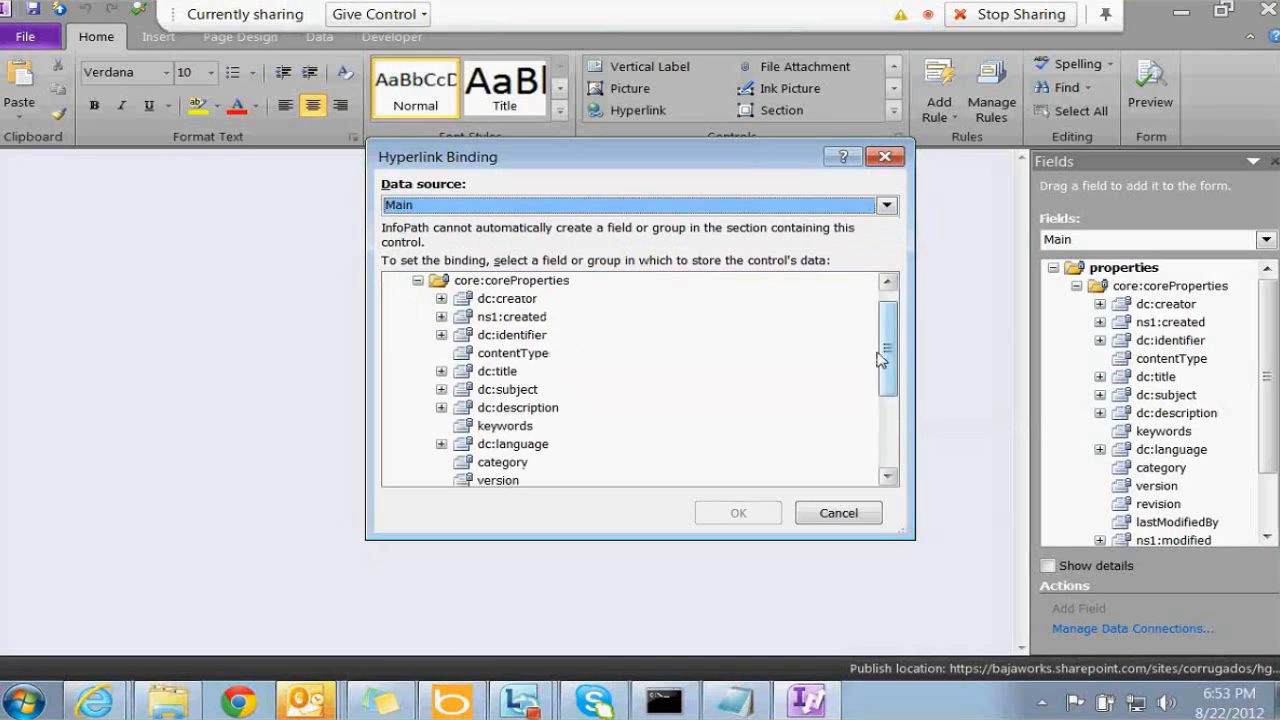
drag(891, 346, 866, 490)
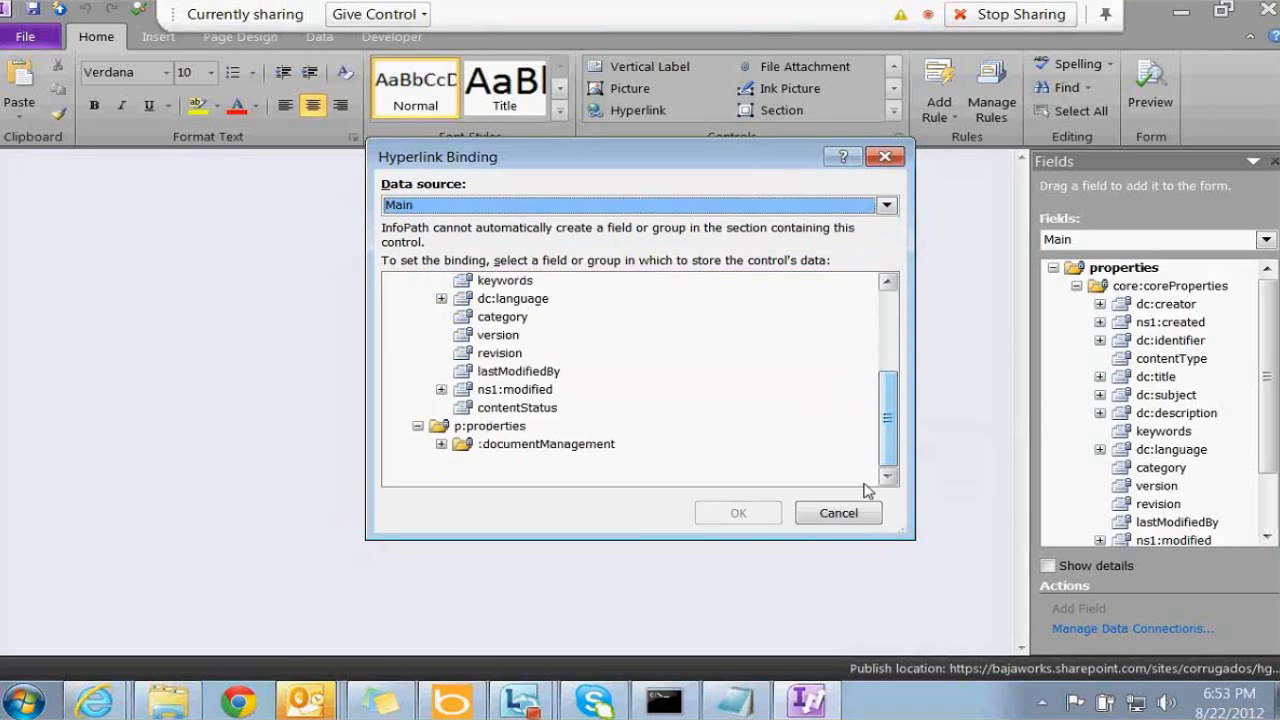
Cancel the binding and type LOREMO IMP, pasting it to make three copies
click(839, 512)
text(LOREMO IMP)
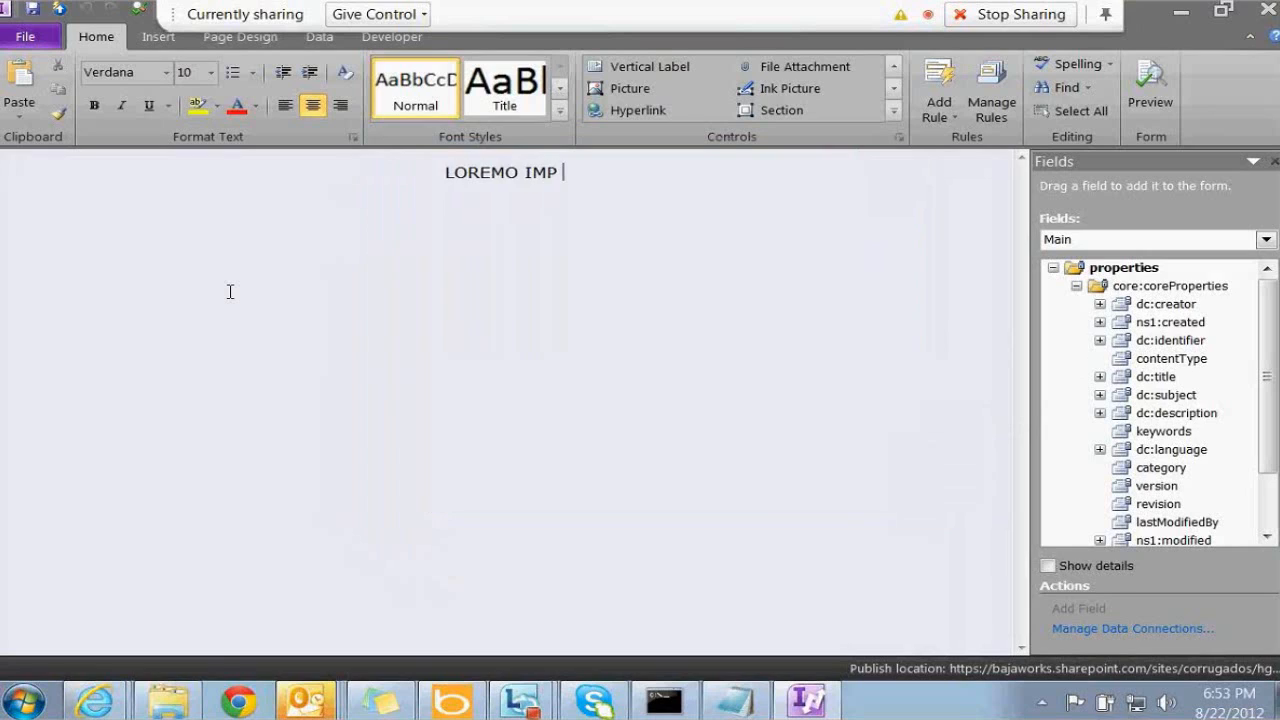
key(shift+Home)
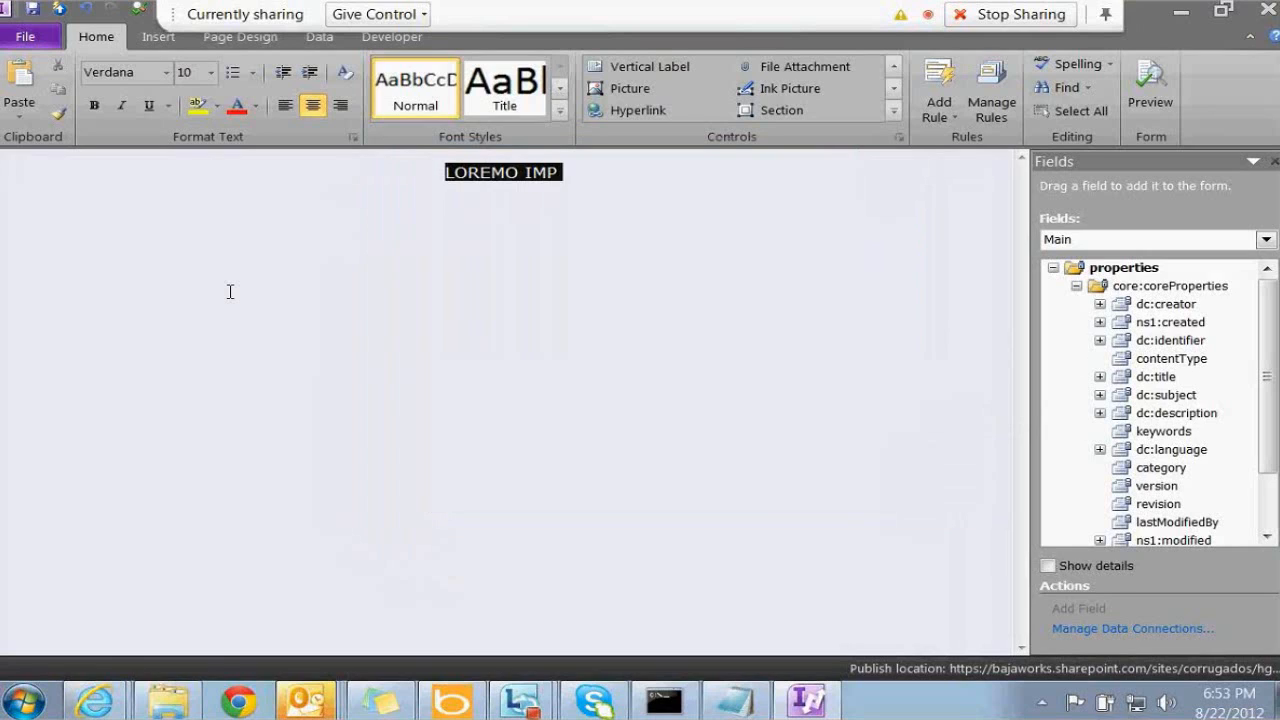
key(ctrl+c)
key(End)
key(Return)
key(ctrl+v)
key(Return)
key(ctrl+v)
key(Up)
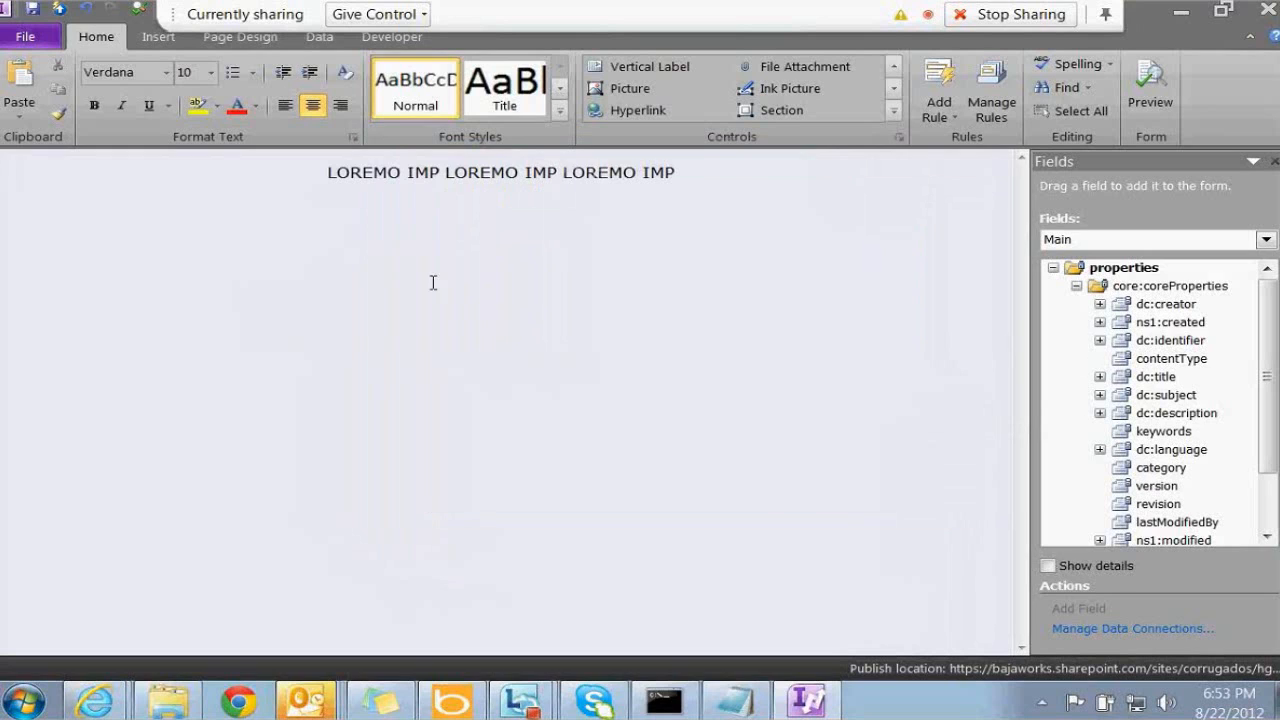
Left-align the text, then insert and remove a Picture Button
click(285, 106)
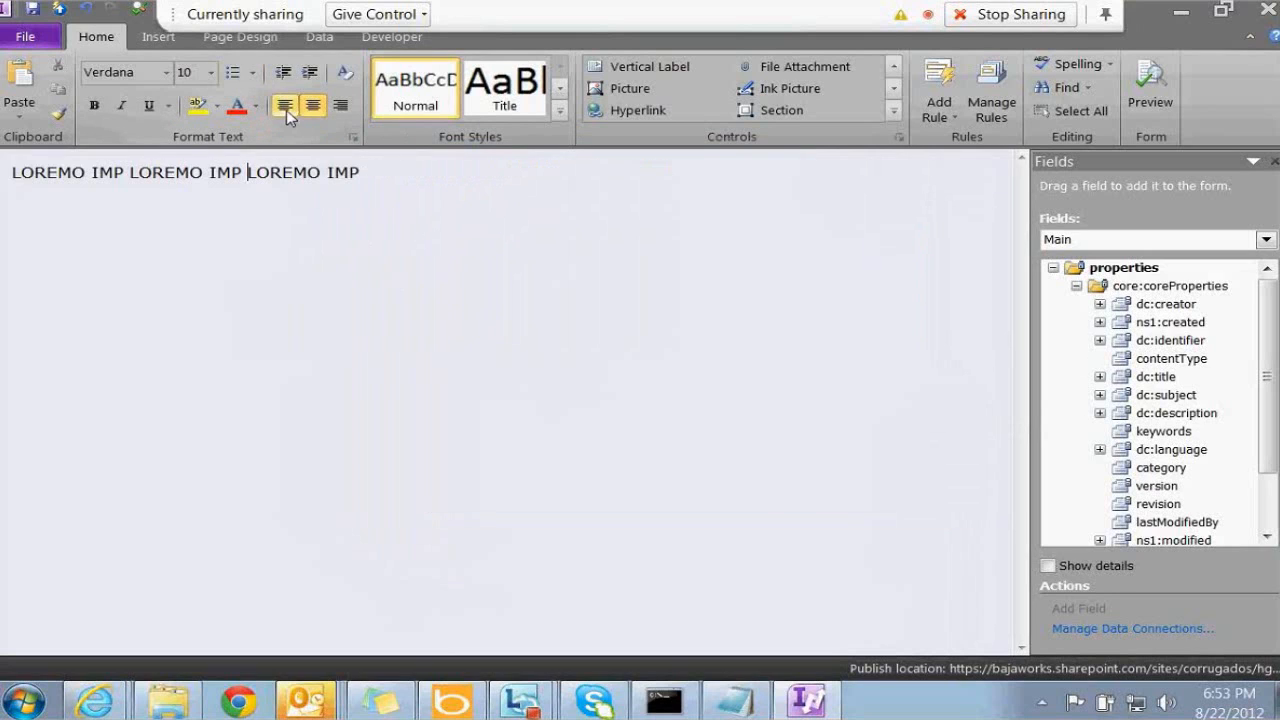
click(893, 111)
click(805, 216)
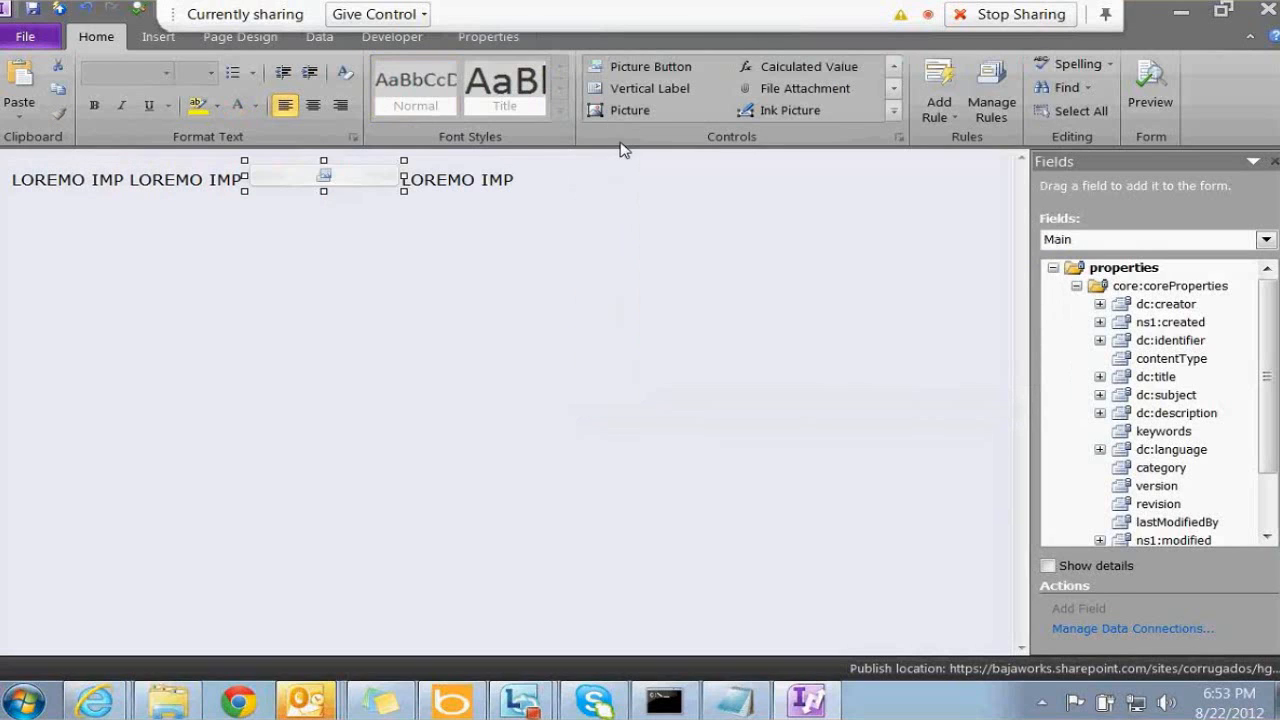
key(Delete)
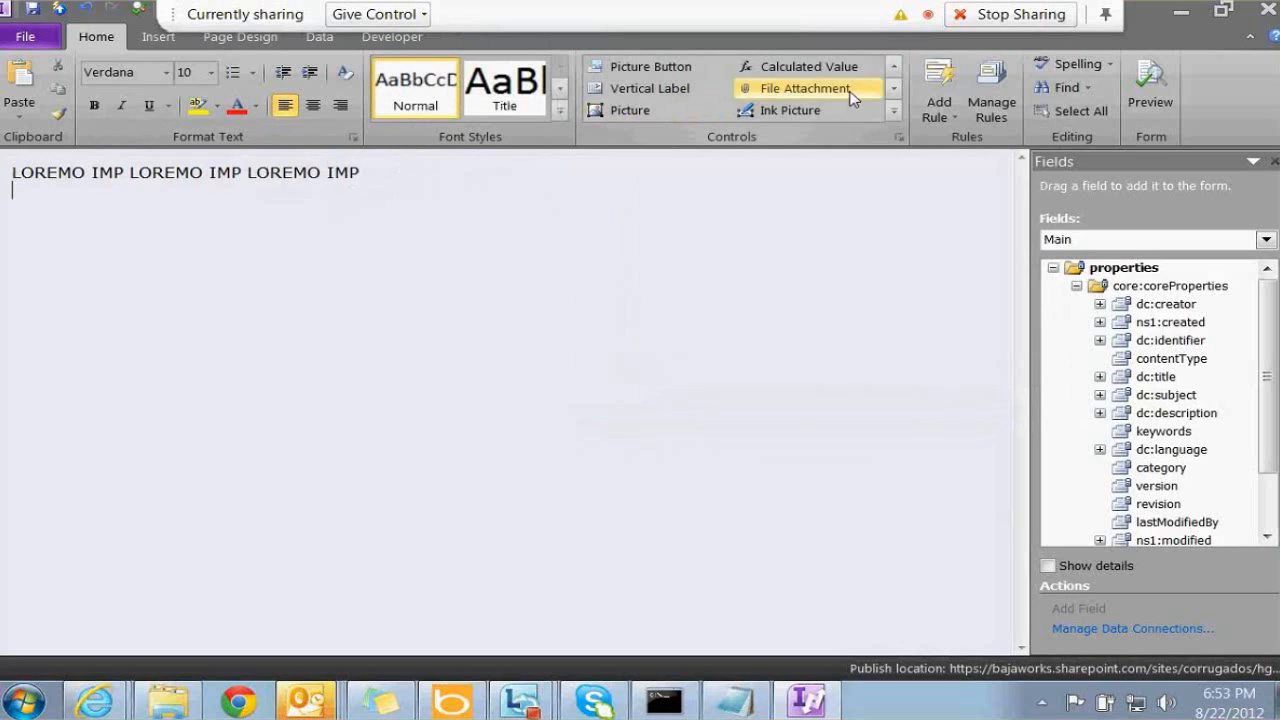
click(893, 111)
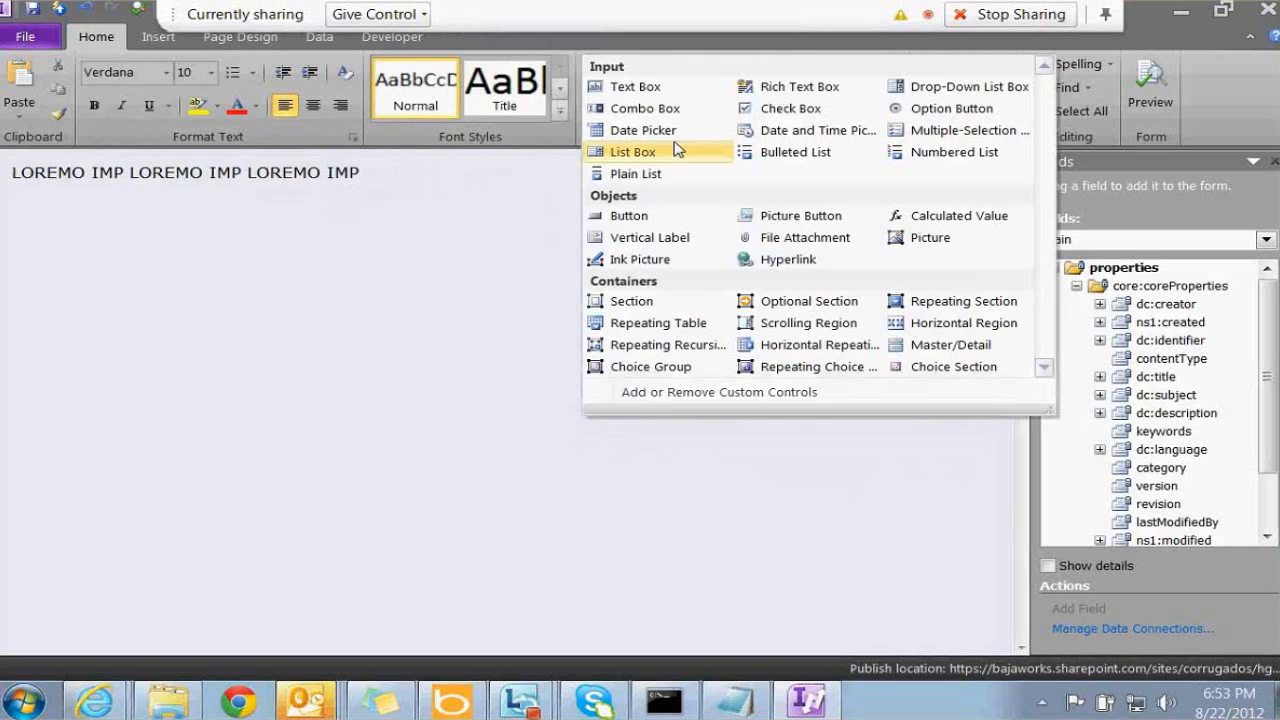
Insert an INICIO button whose click rule switches to the Contrato Legal Properties - Server view
click(629, 215)
right_click(88, 196)
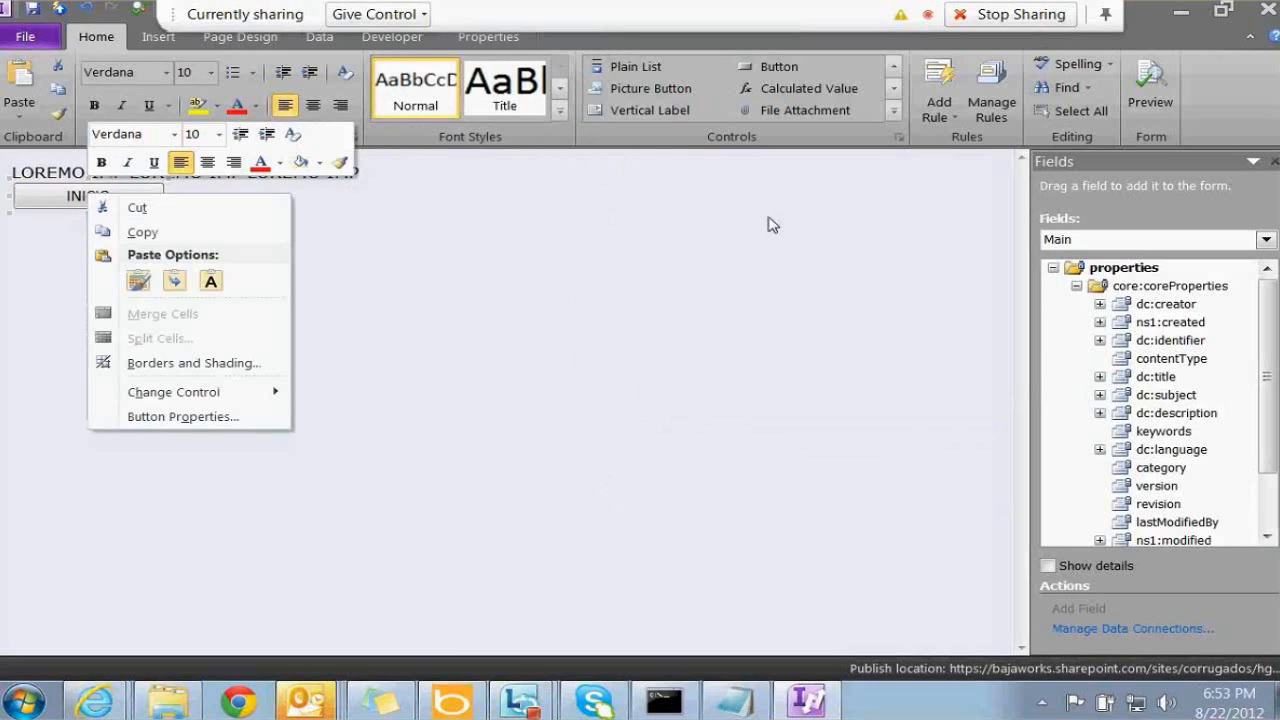
click(938, 117)
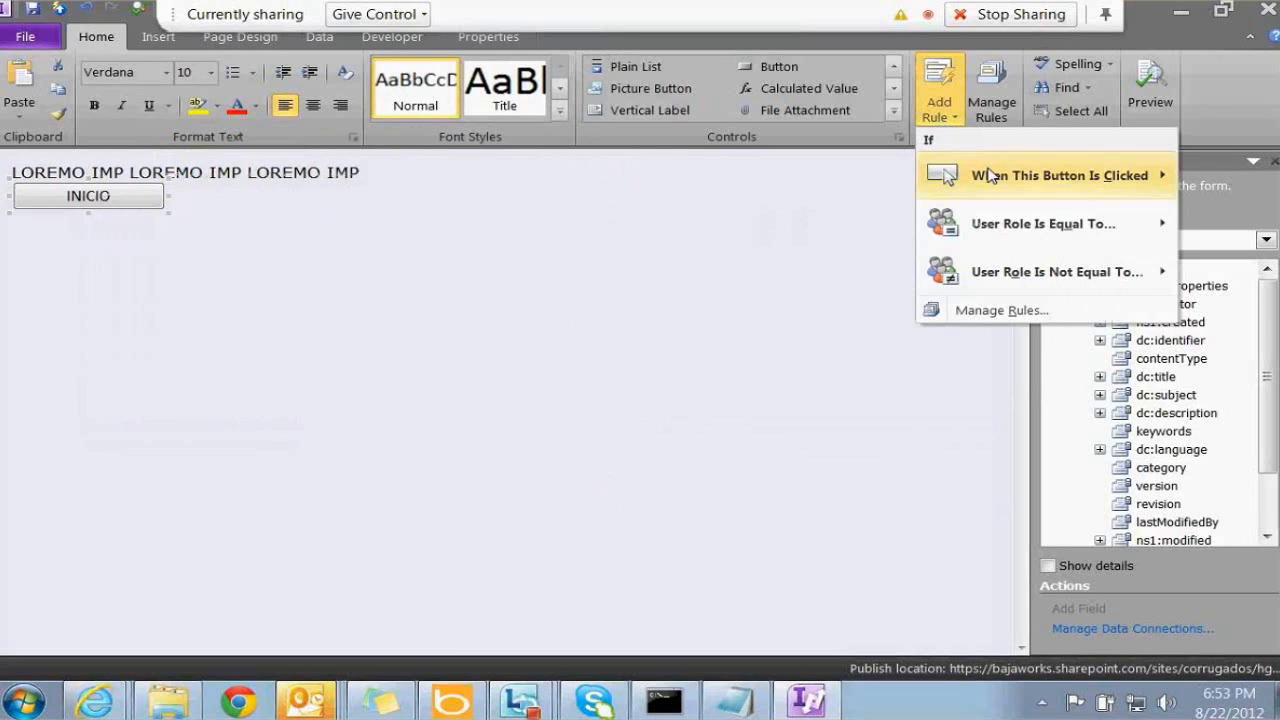
mouse_move(988, 175)
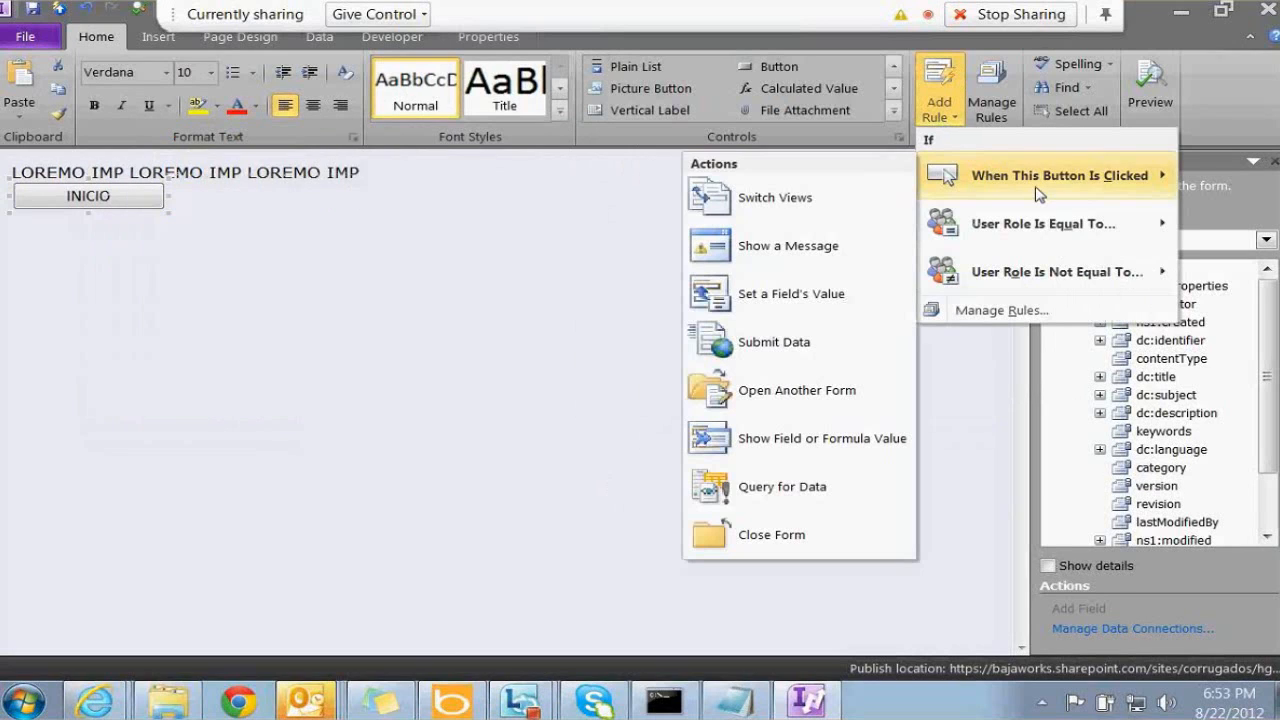
click(808, 196)
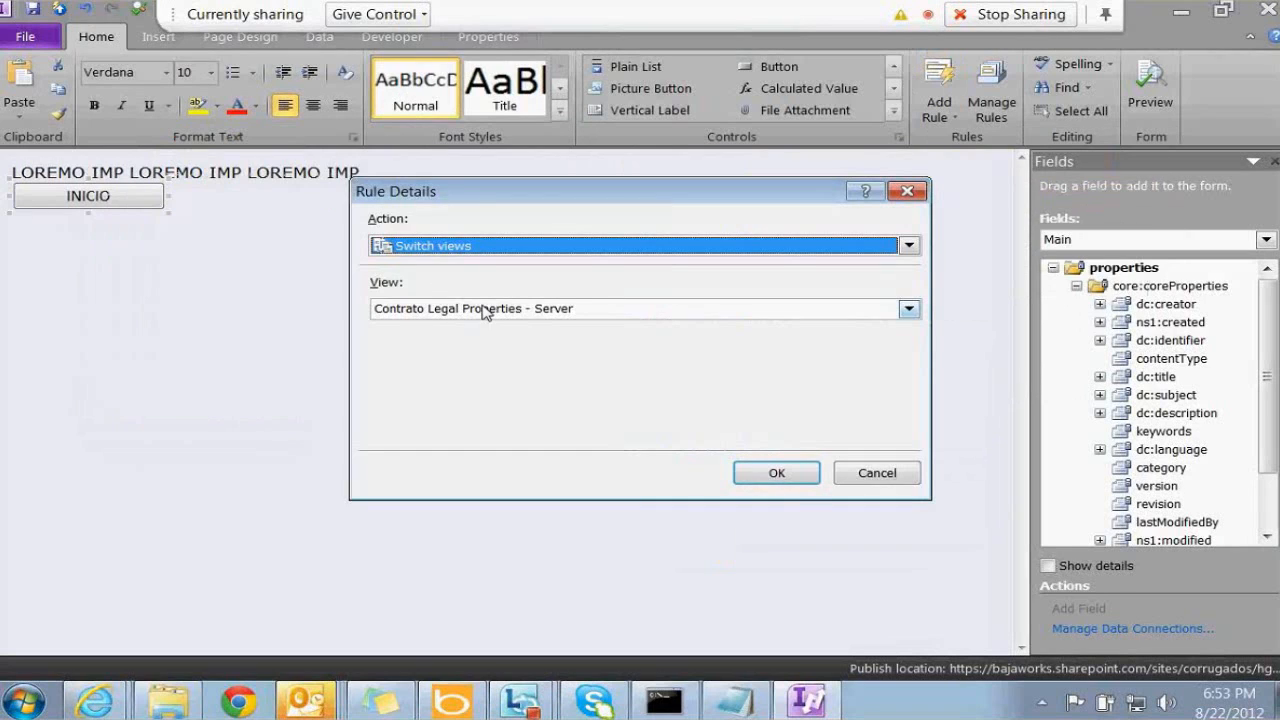
click(785, 477)
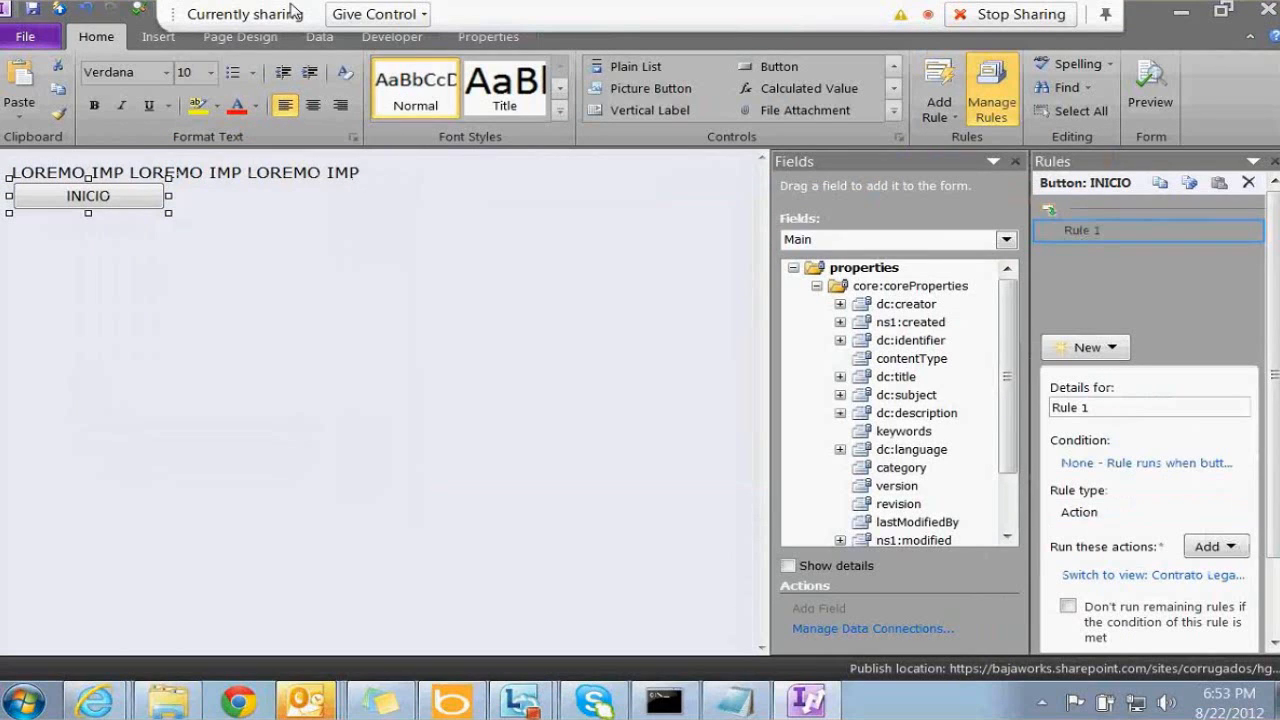
click(249, 40)
Switch to the Contrato Legal Properties view and select the Detalles button
click(240, 40)
click(118, 90)
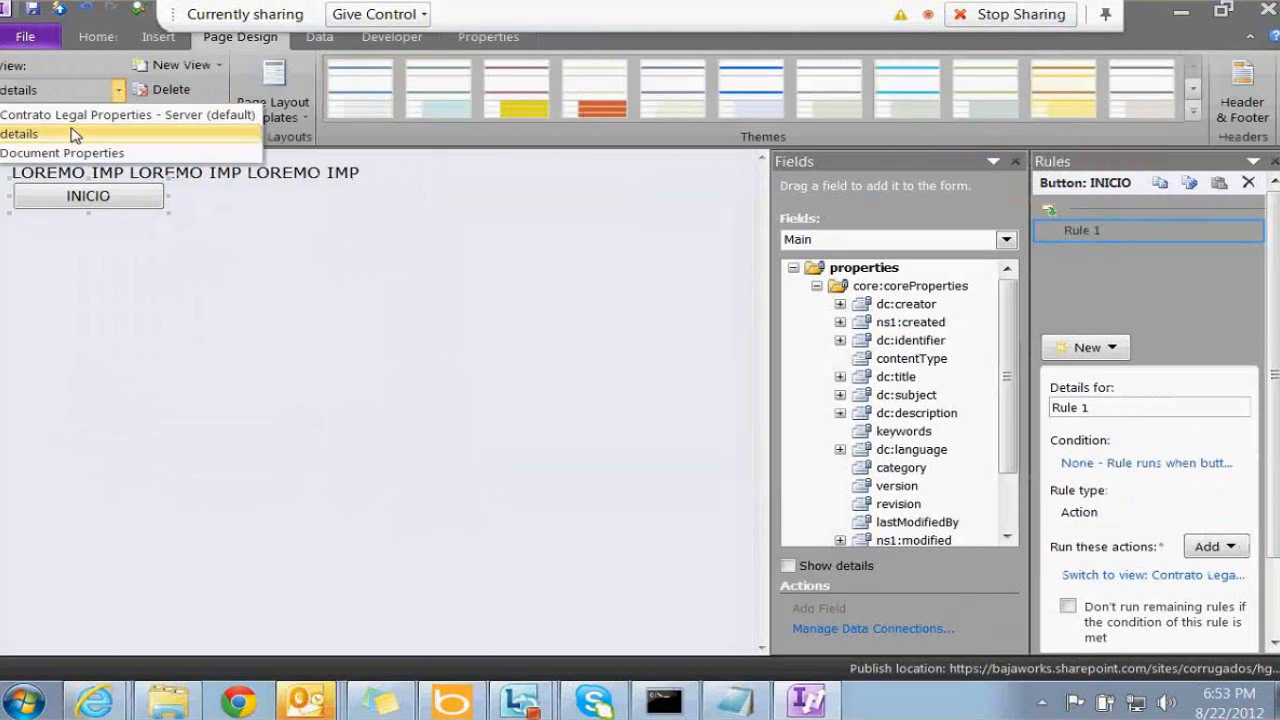
click(88, 115)
click(92, 250)
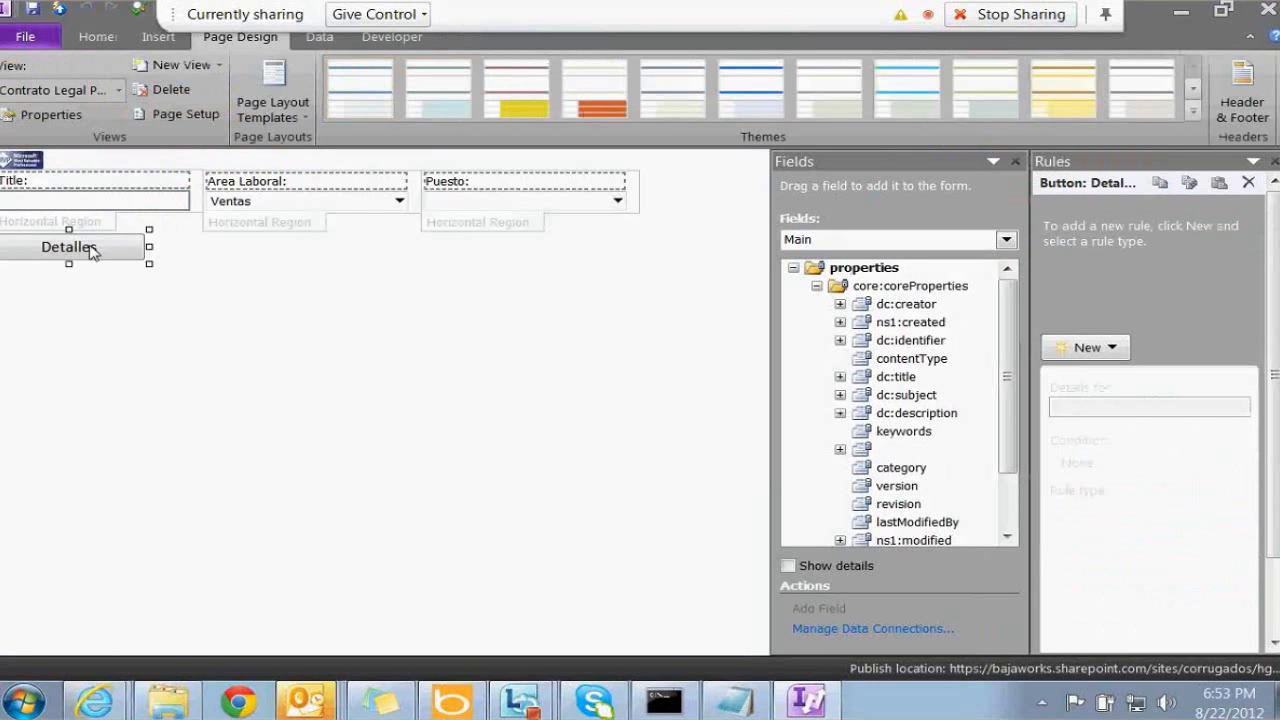
right_click(92, 250)
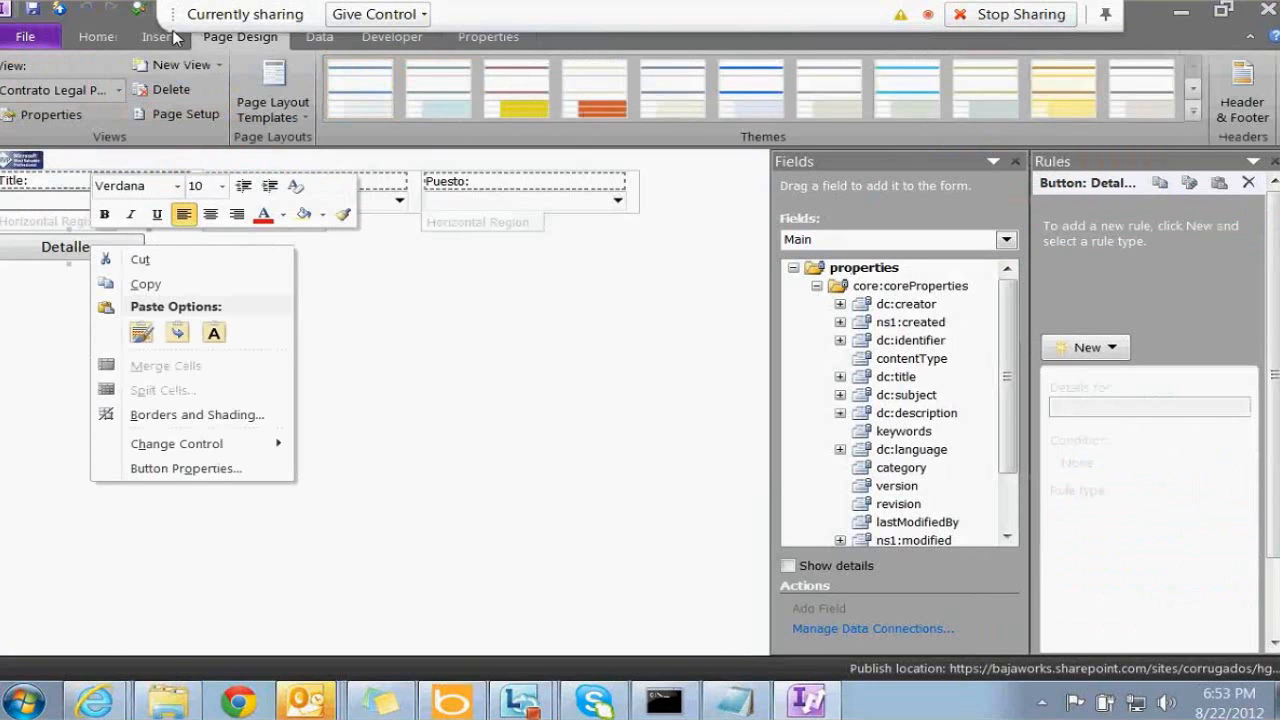
click(96, 36)
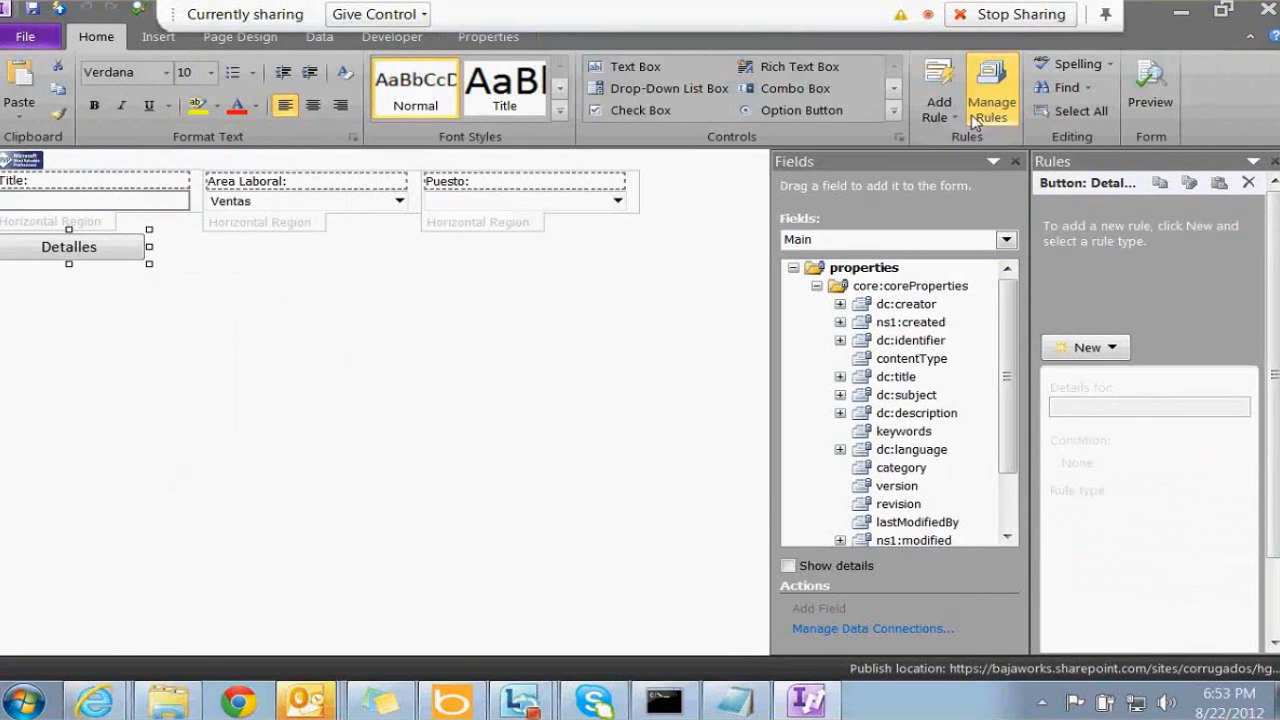
Add a When Clicked rule to Detalles that switches to the details view
click(939, 108)
mouse_move(1000, 177)
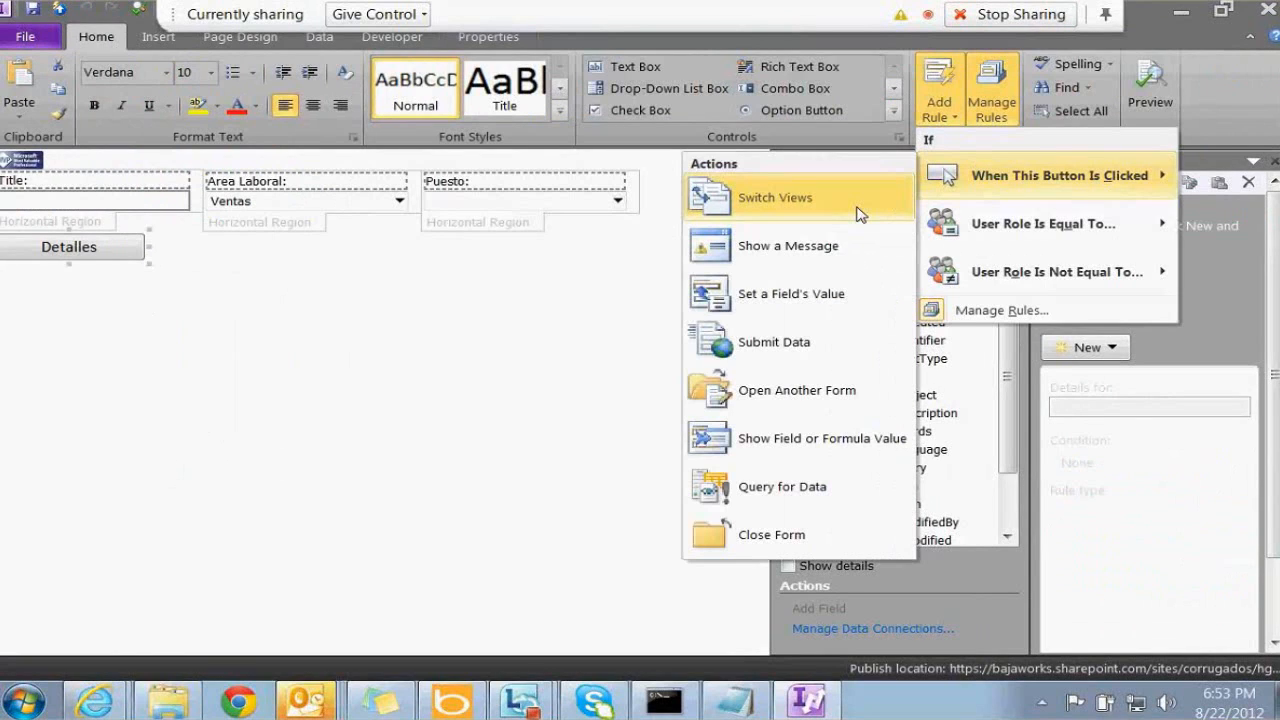
click(858, 214)
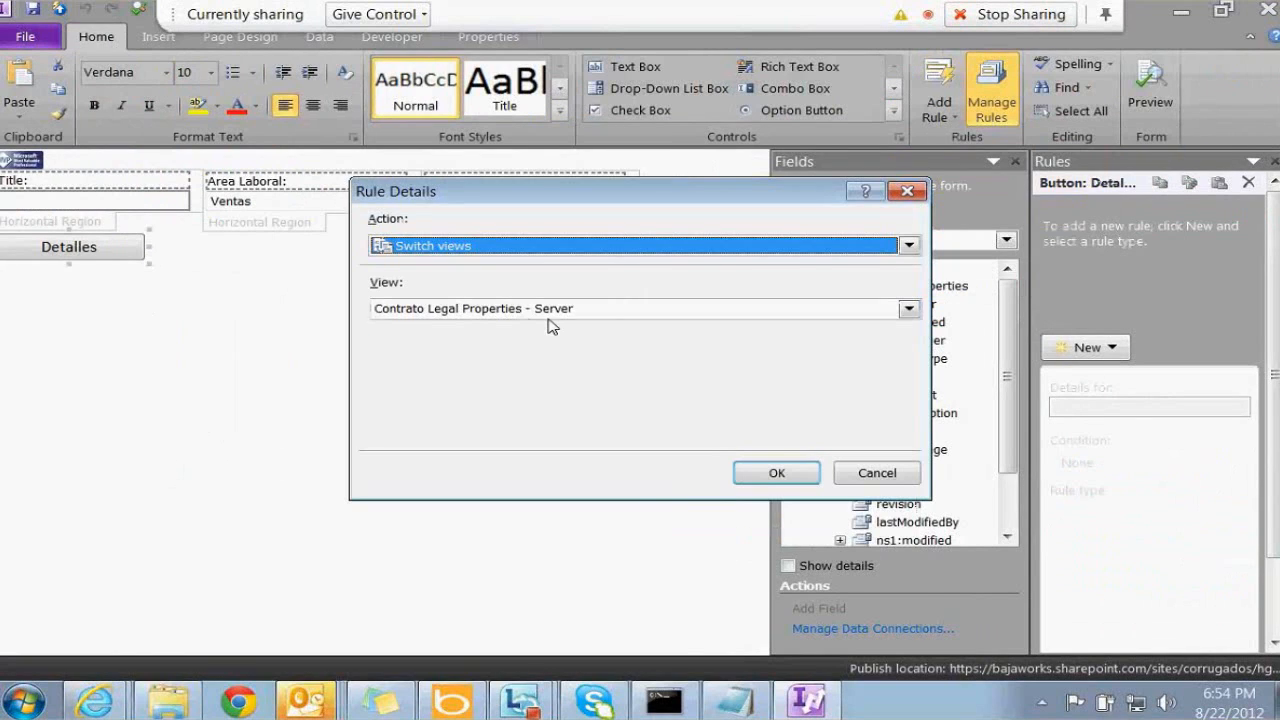
click(550, 310)
click(503, 342)
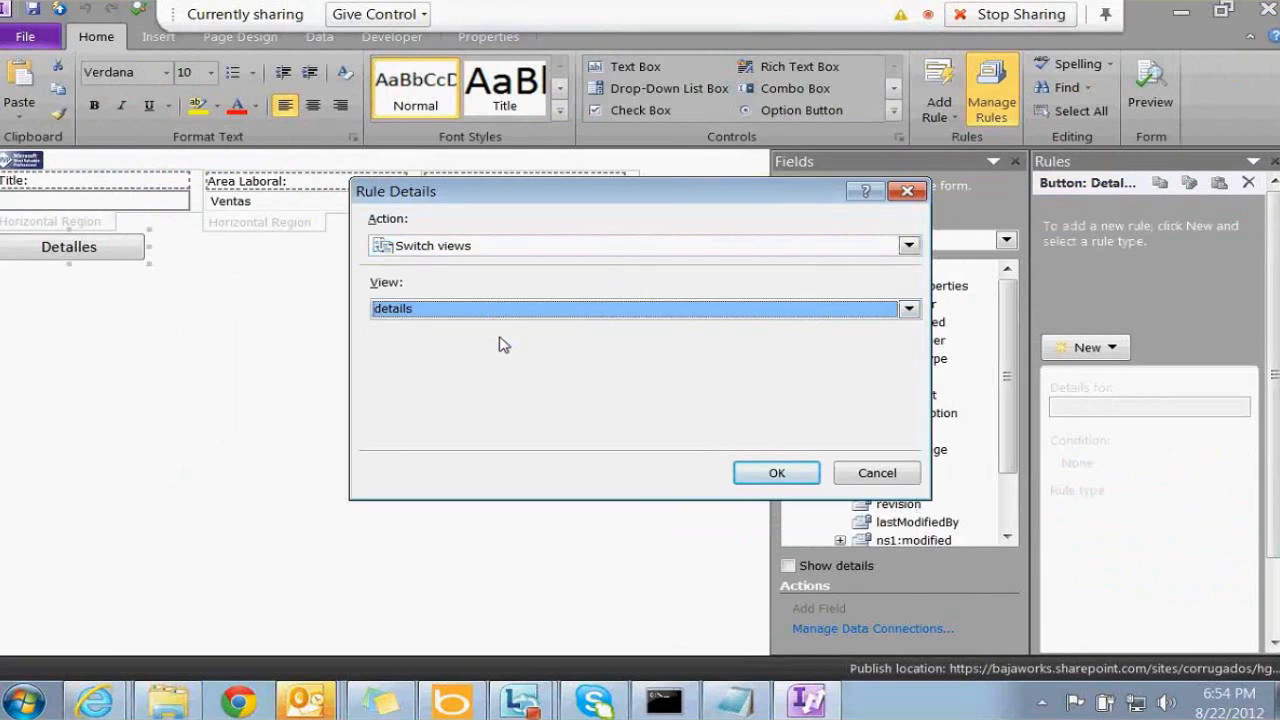
key(Return)
click(329, 314)
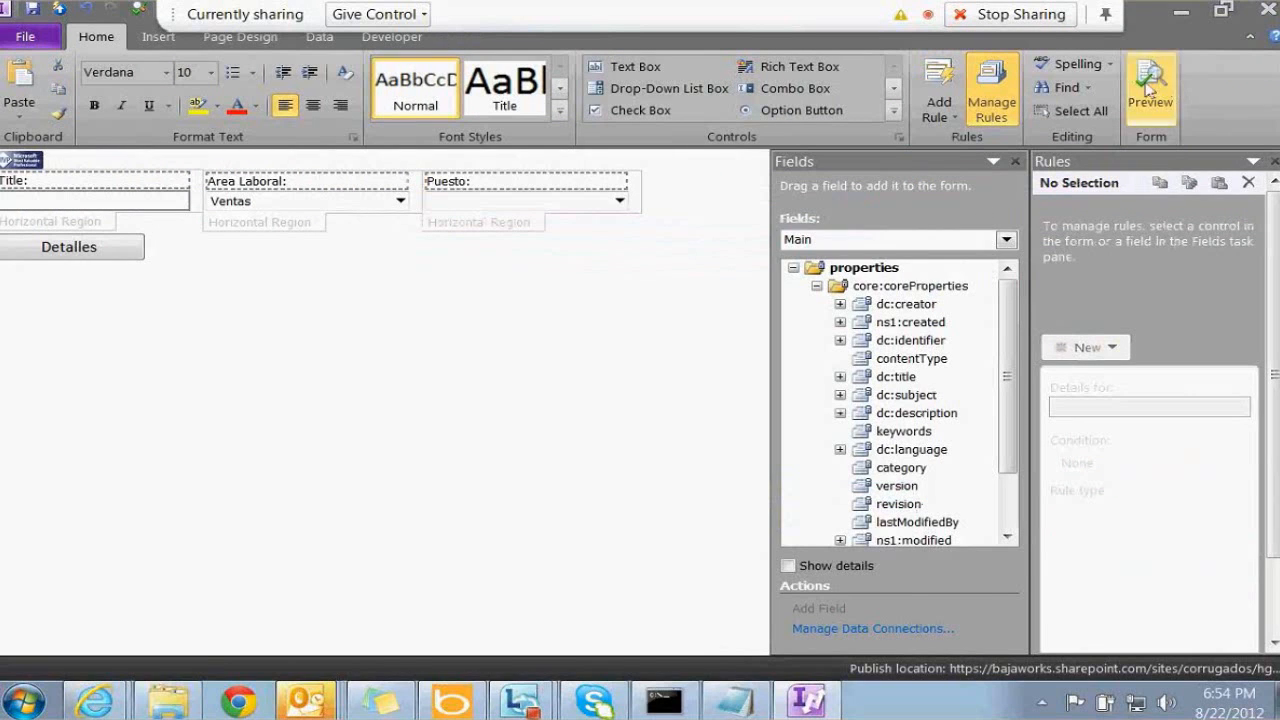
Preview the form, check that Detalles and INICIO swap views, then close the preview
click(1149, 88)
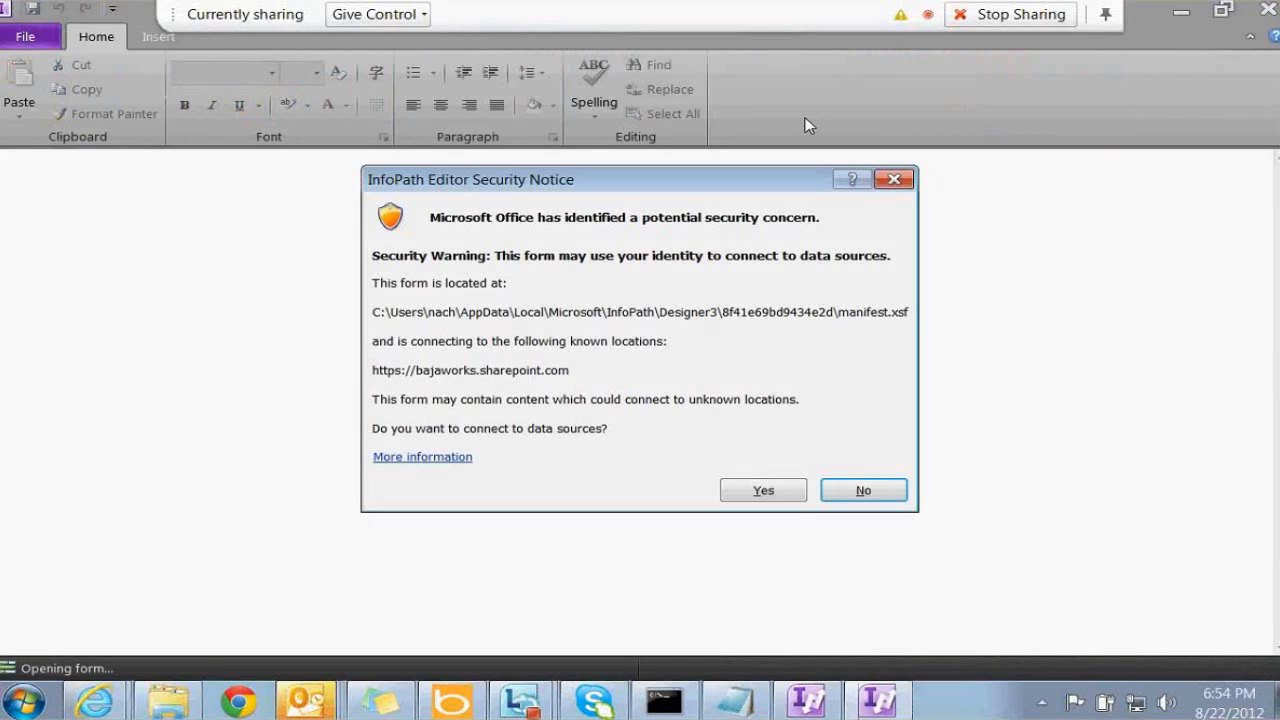
click(770, 491)
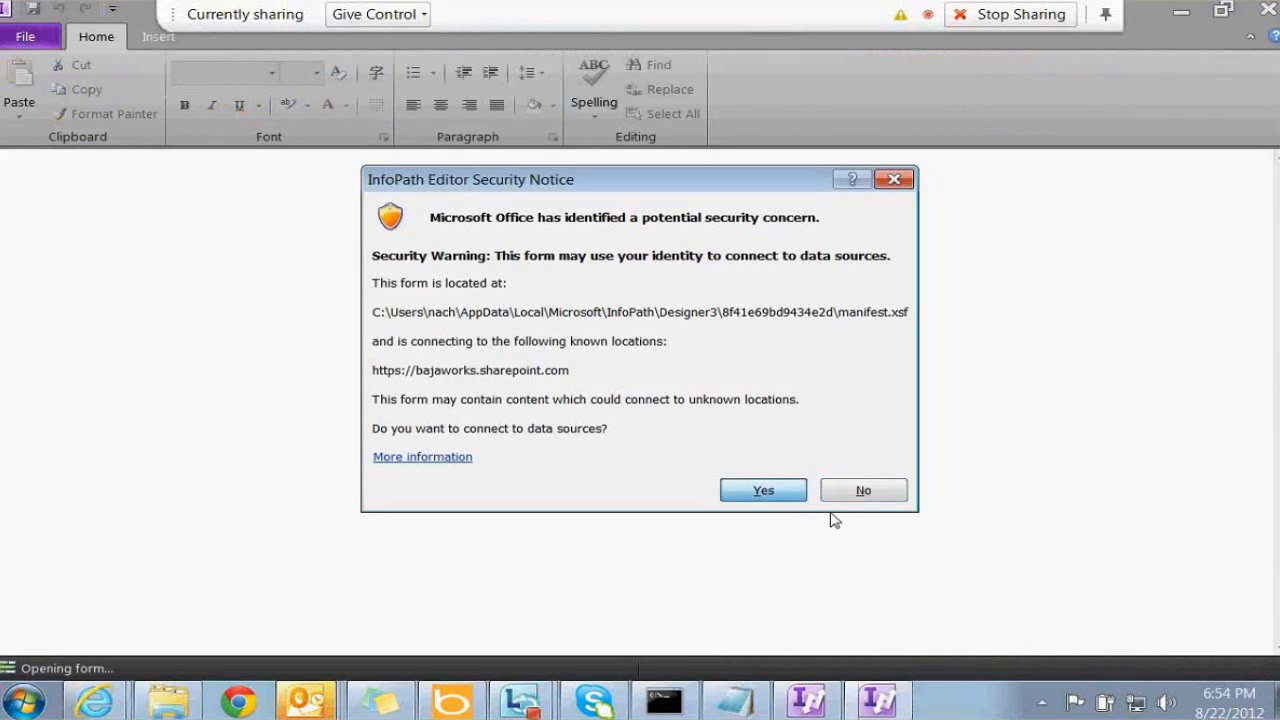
click(80, 229)
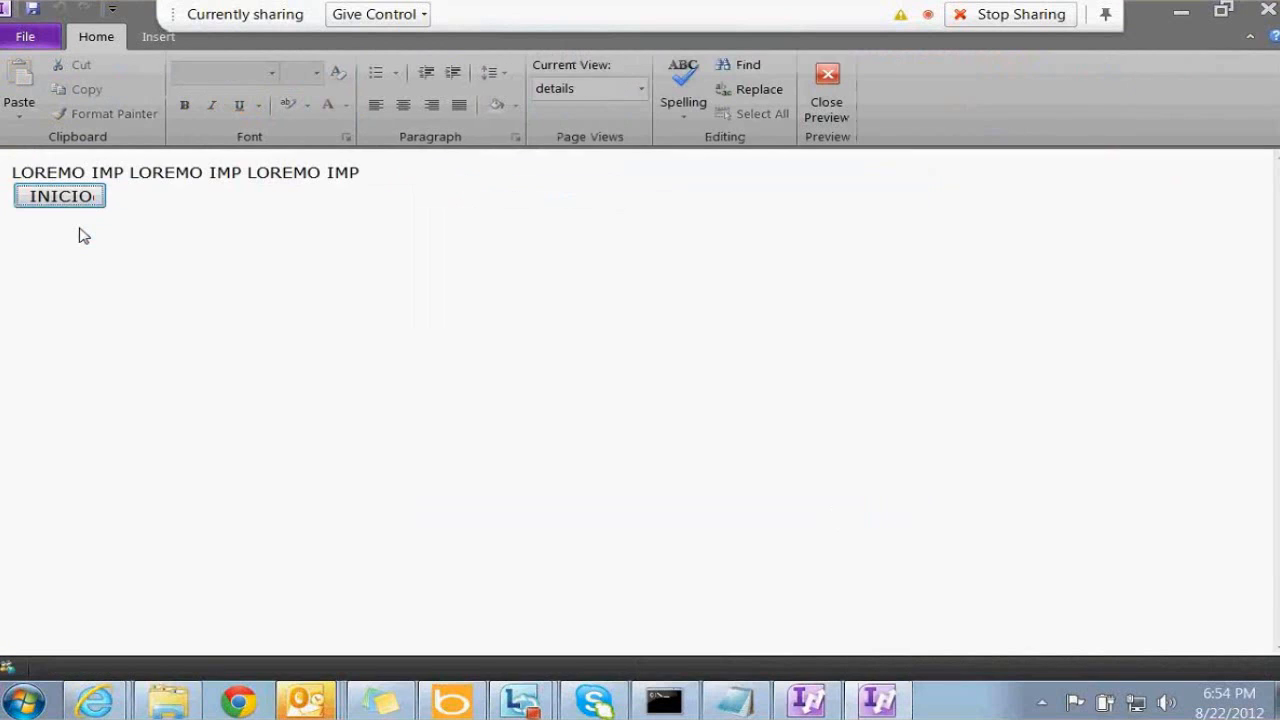
click(80, 199)
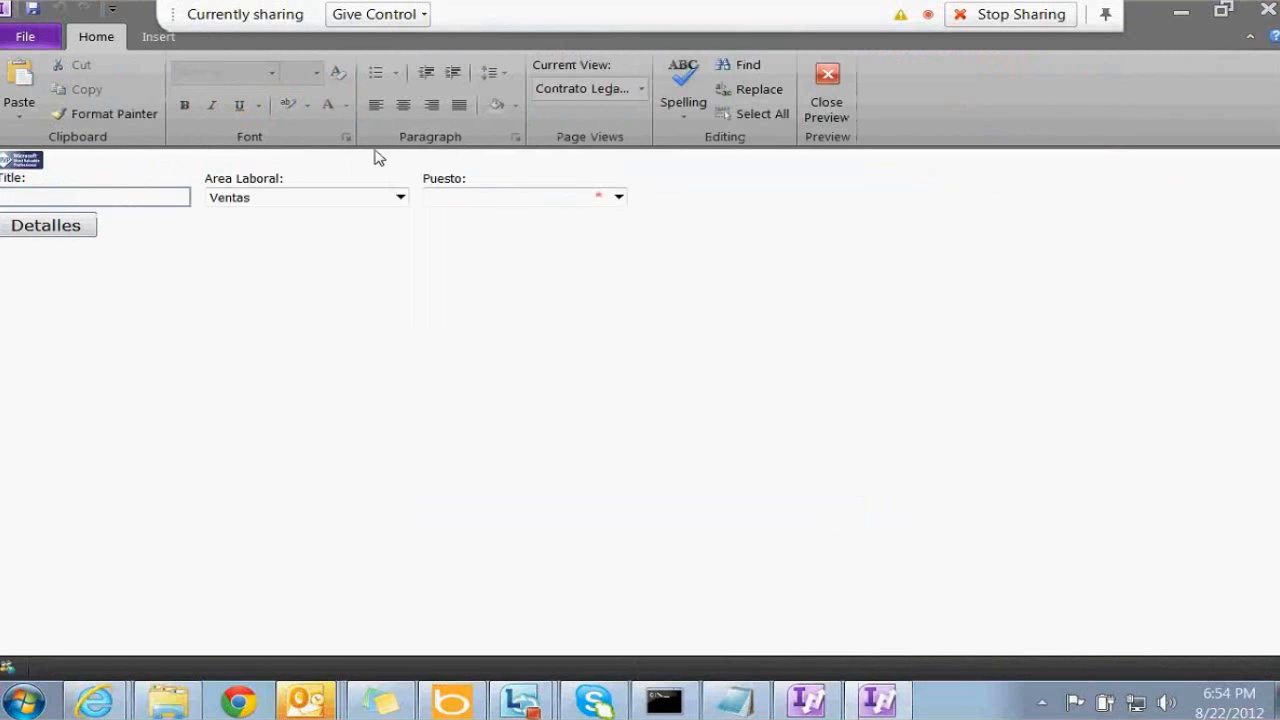
click(828, 100)
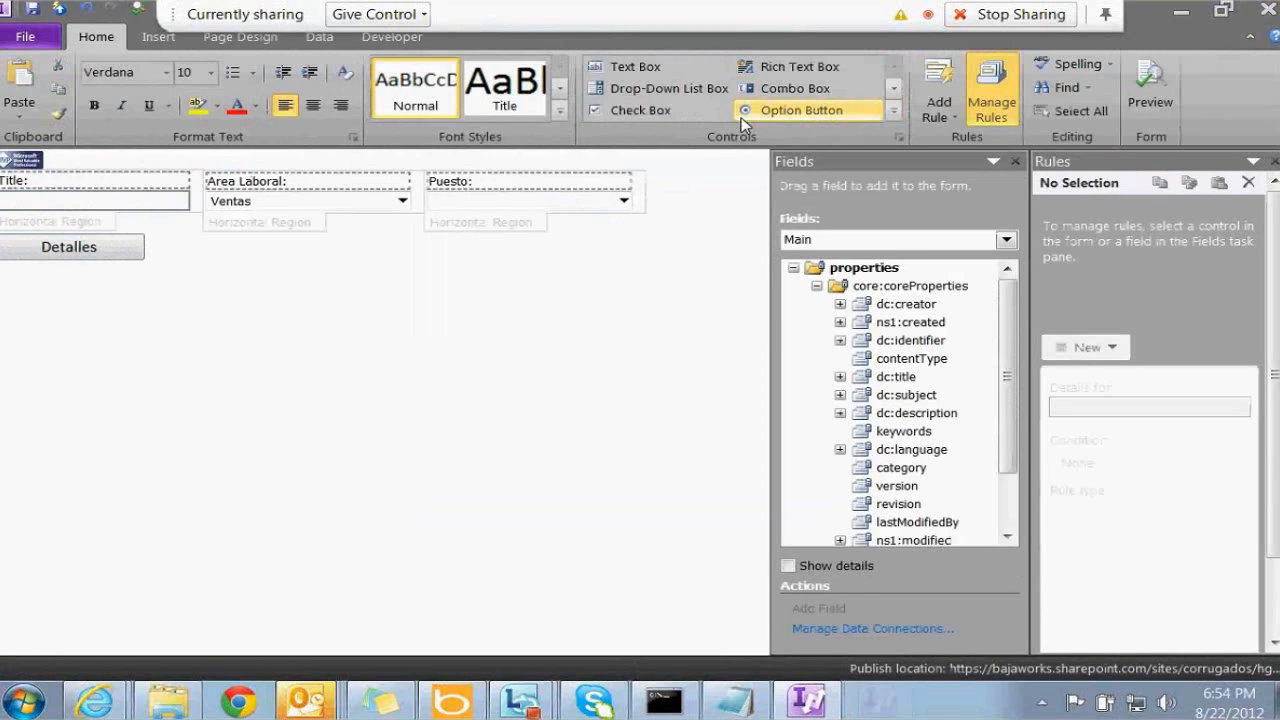
Quick Publish the saved form template to SharePoint, then close InfoPath Designer
click(25, 37)
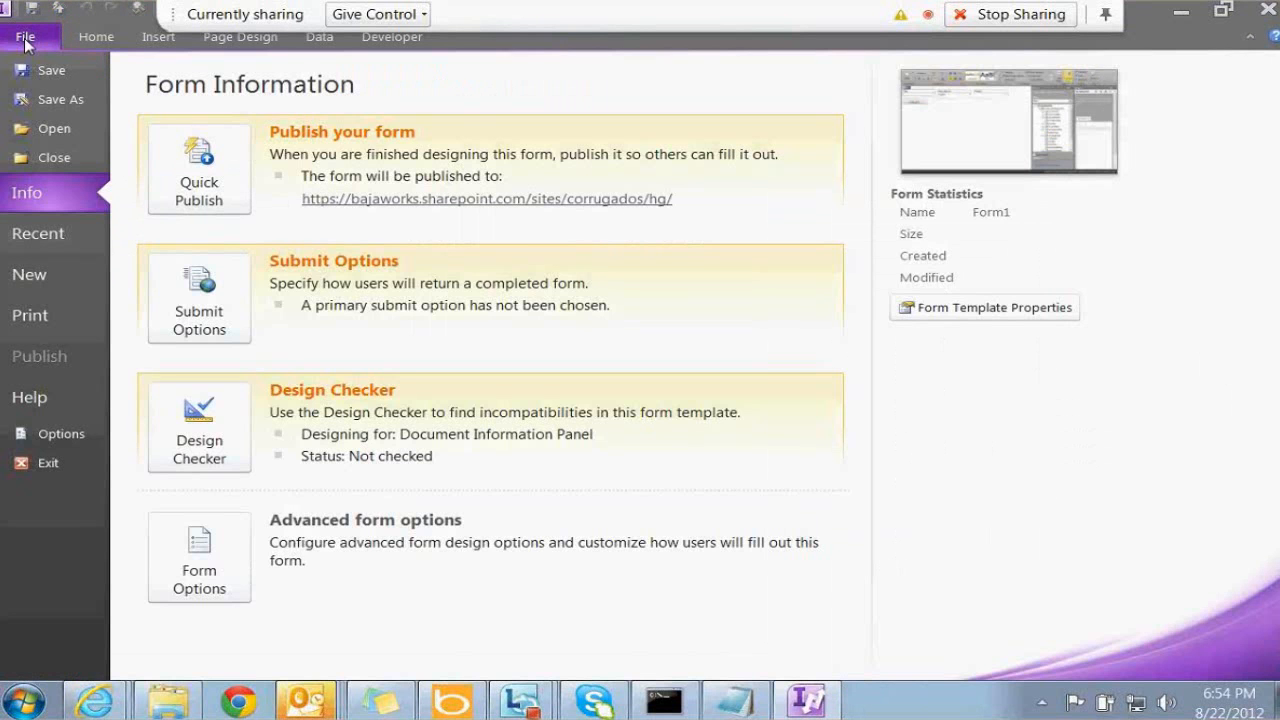
click(25, 37)
click(58, 10)
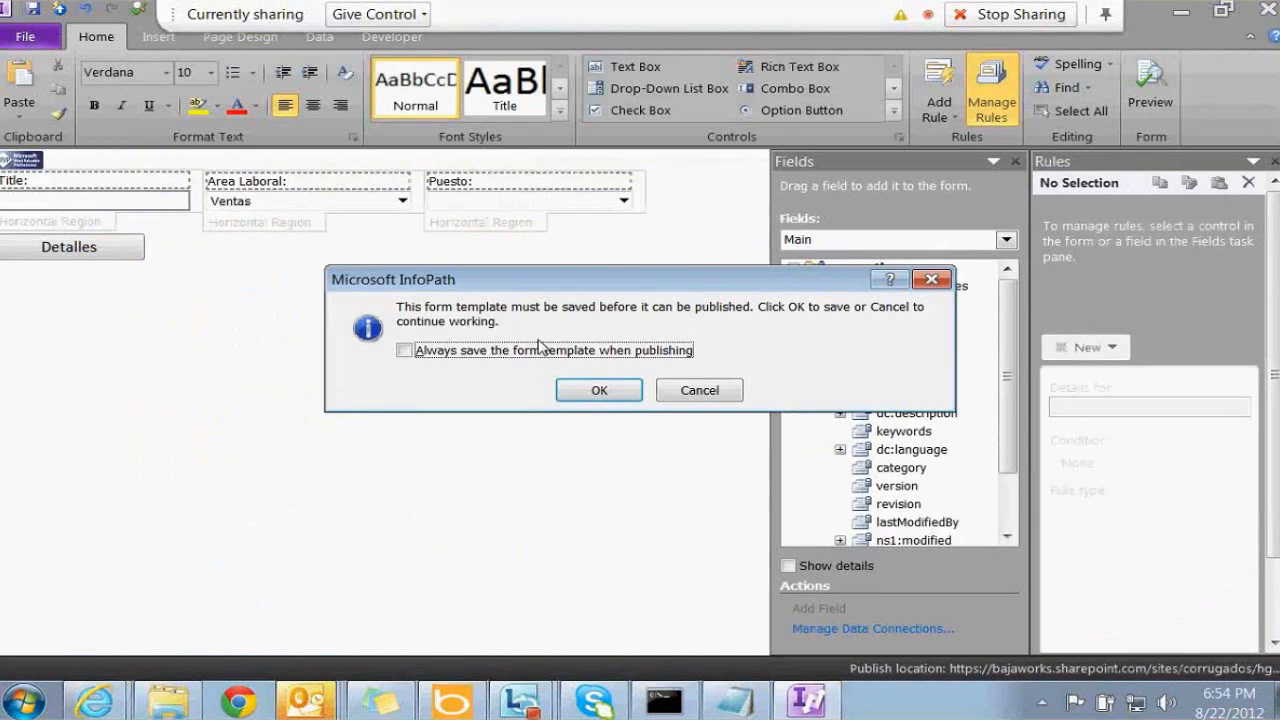
click(598, 390)
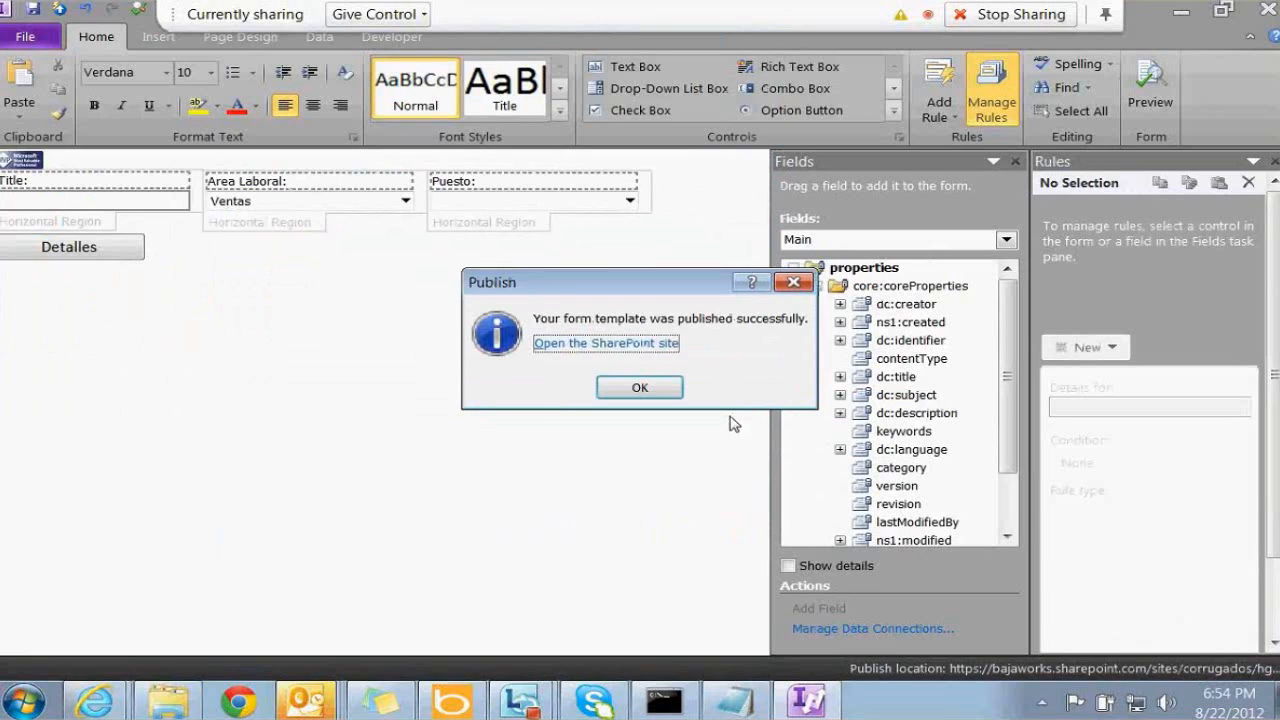
click(641, 392)
click(1265, 10)
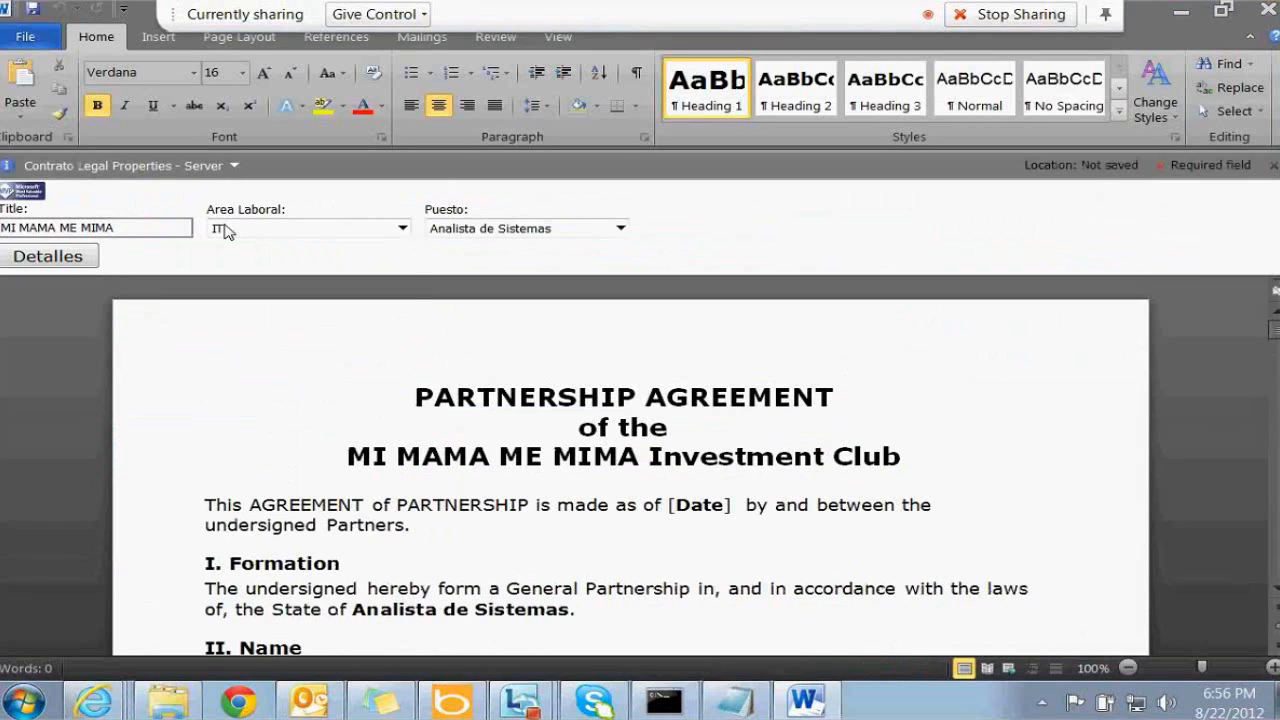
Set Area Laboral to Contabilidad and Puesto to Auxiliar Administrativo in the panel
click(227, 232)
click(277, 285)
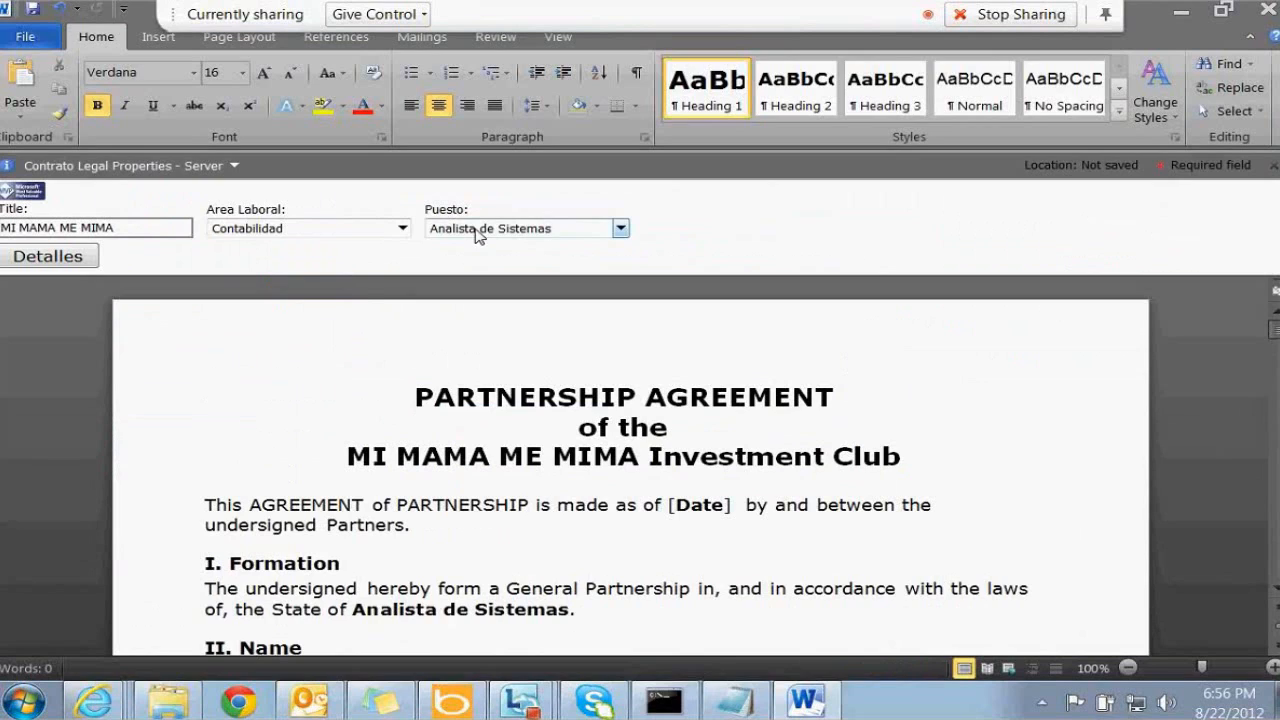
click(477, 234)
click(470, 262)
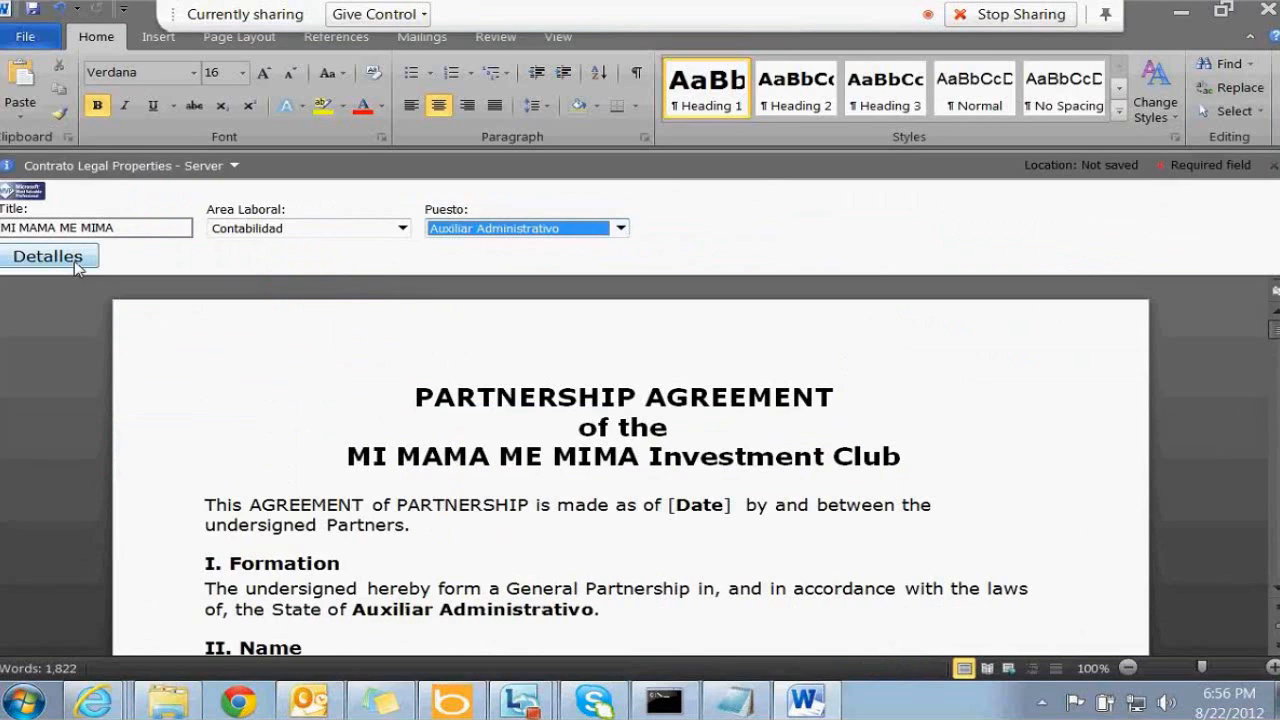
Toggle between the details view and the main property fields using Detalles and INICIO
click(48, 257)
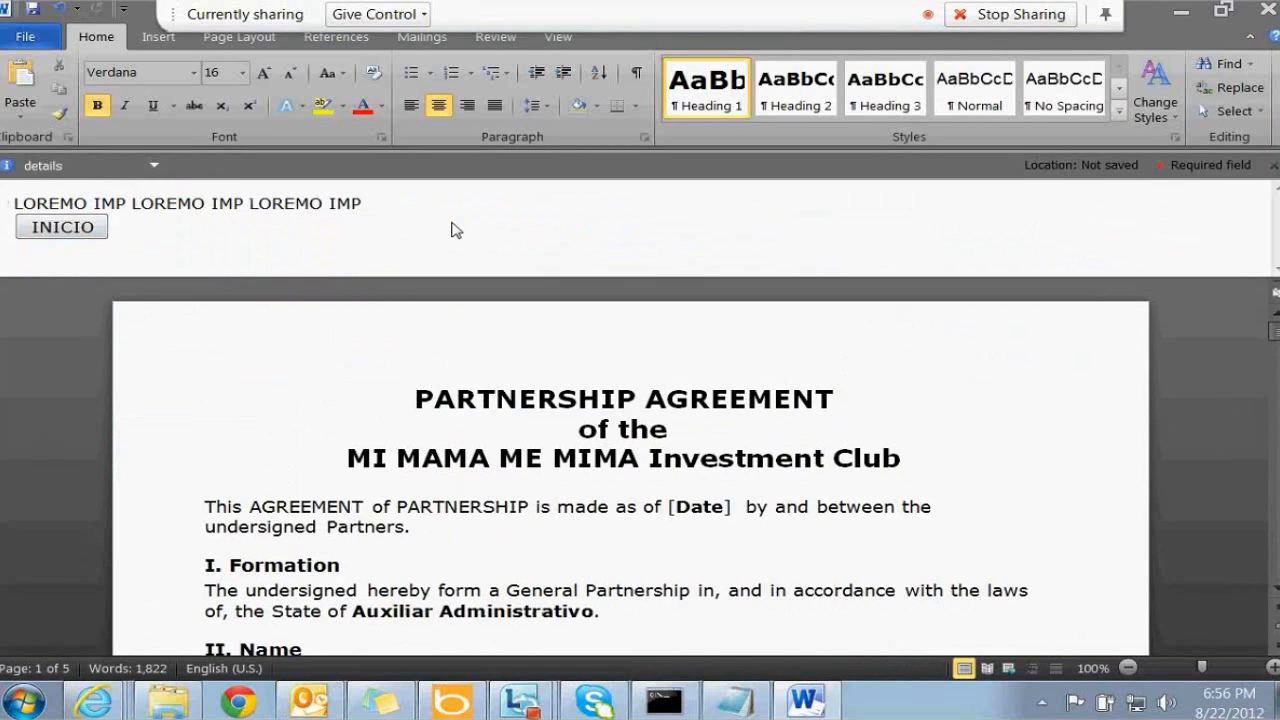
click(74, 226)
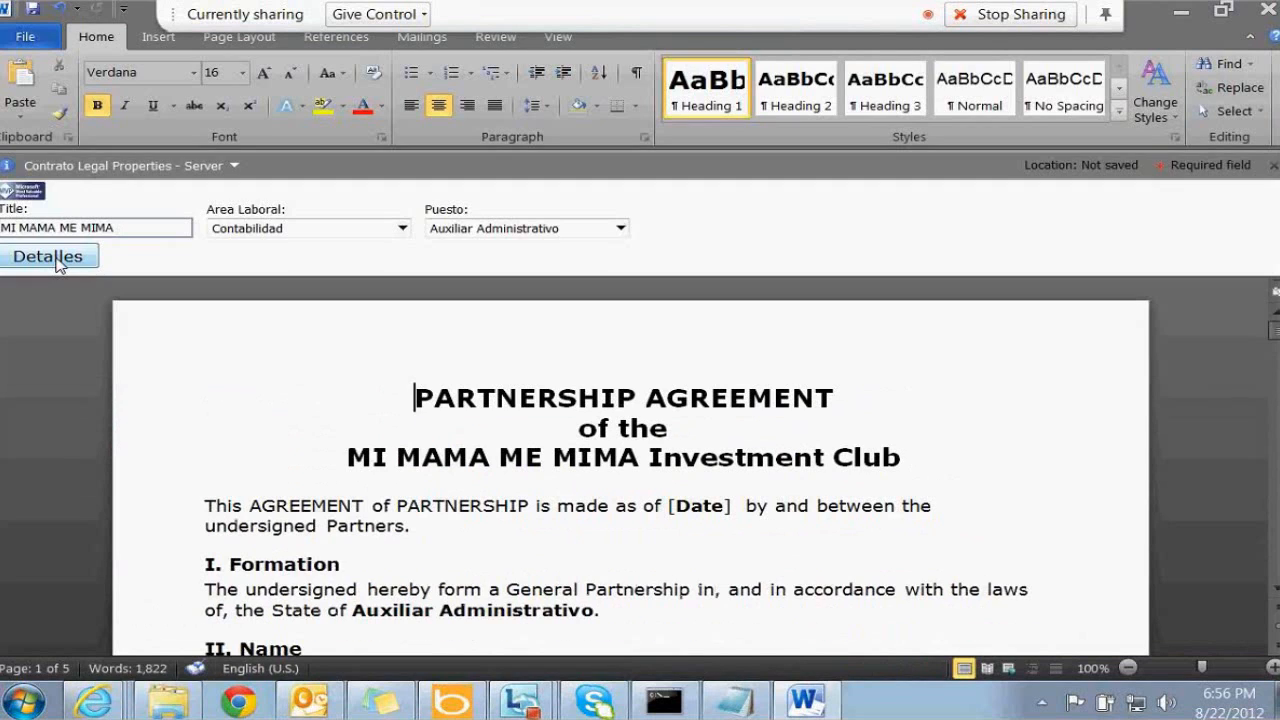
click(50, 257)
click(92, 232)
click(60, 258)
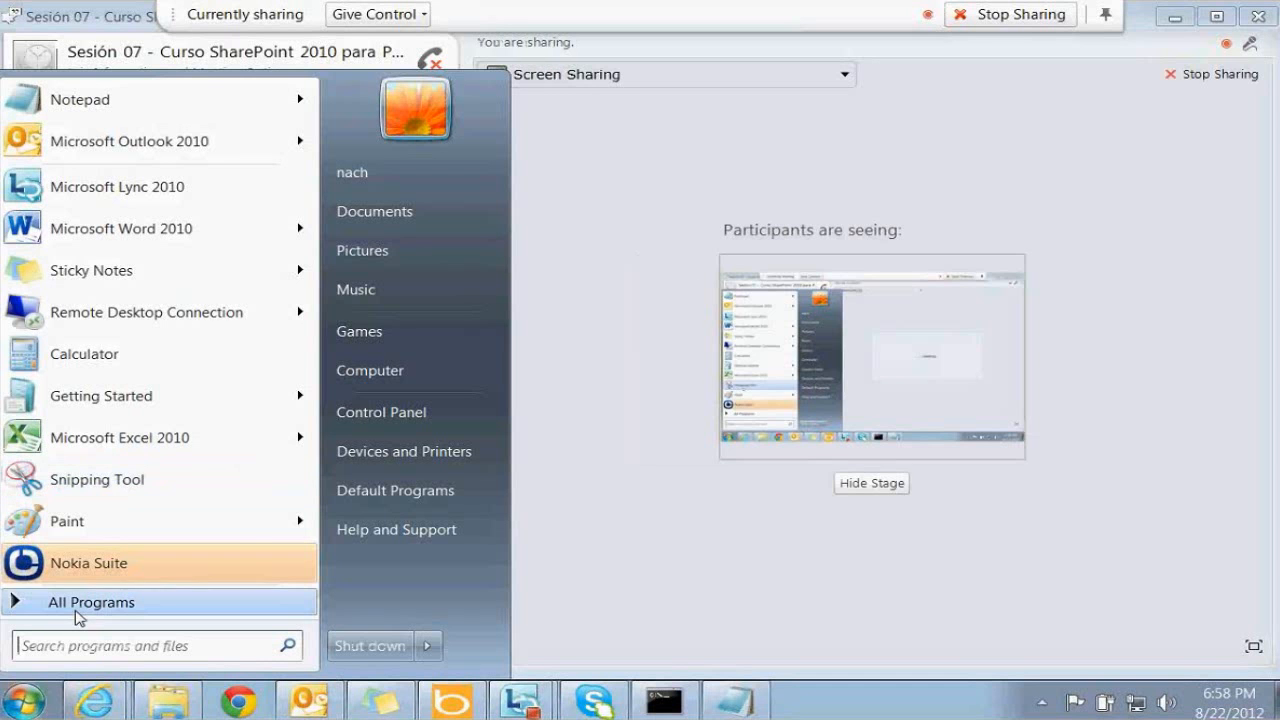
Launch Internet Explorer from the Start menu's All Programs list
click(78, 604)
scroll(312, 148, up, 1)
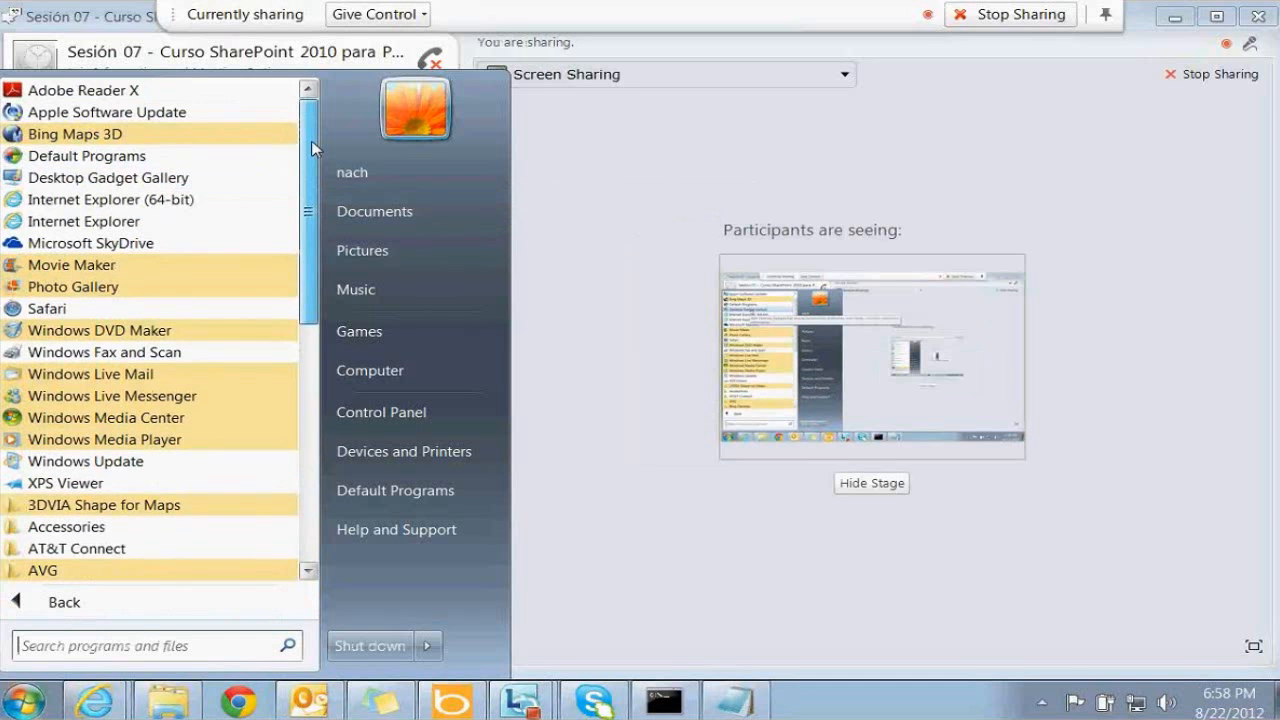
drag(312, 143, 312, 266)
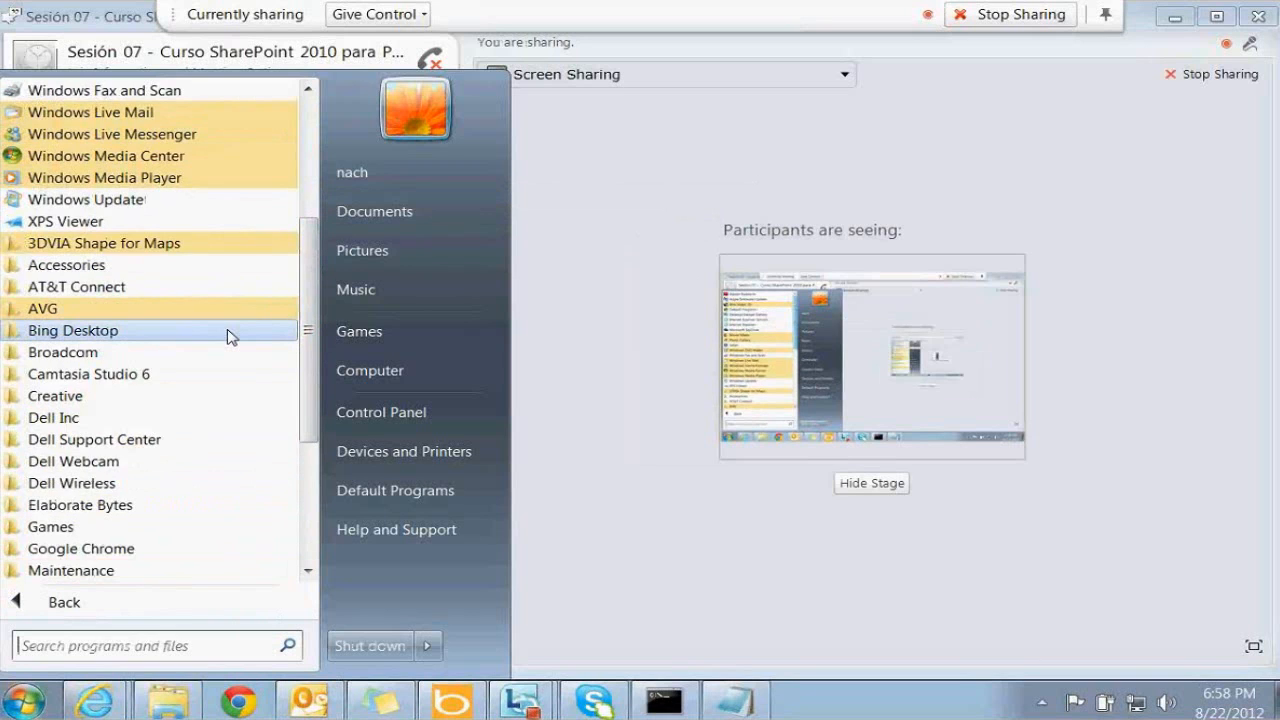
mouse_move(312, 312)
mouse_down()
mouse_move(313, 376)
mouse_move(312, 312)
mouse_up()
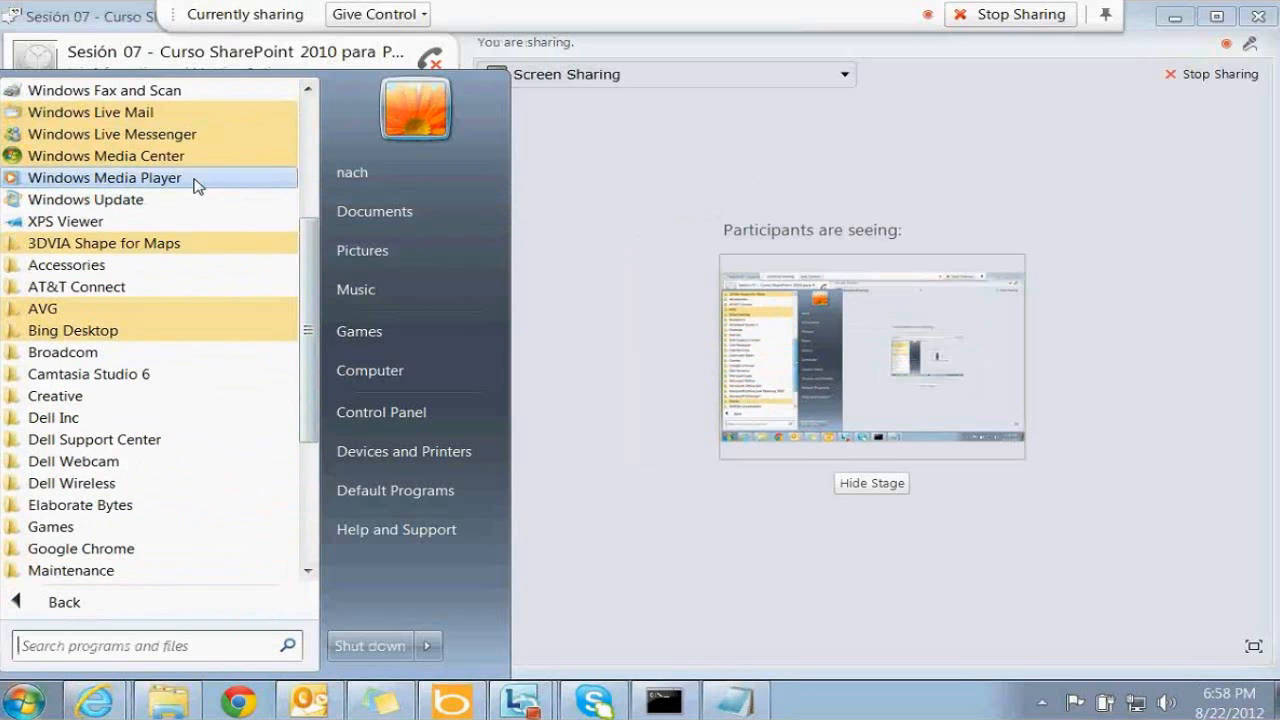
scroll(197, 186, up, 4)
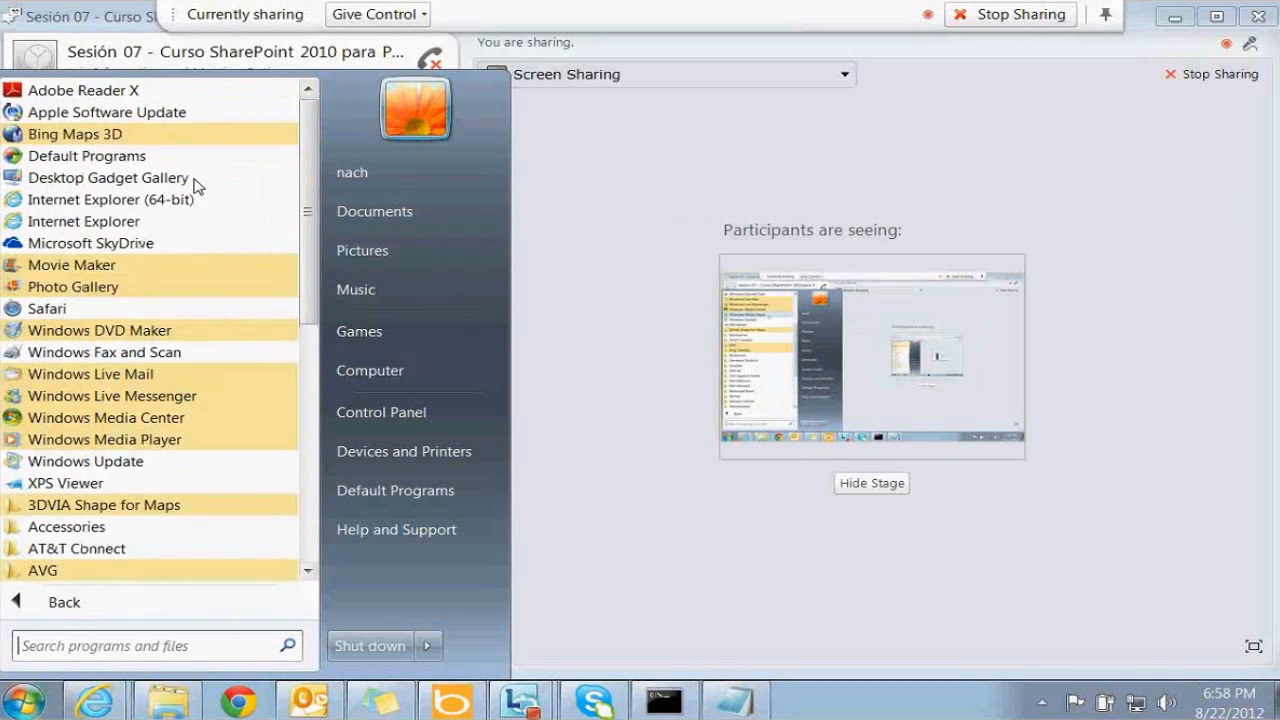
click(40, 220)
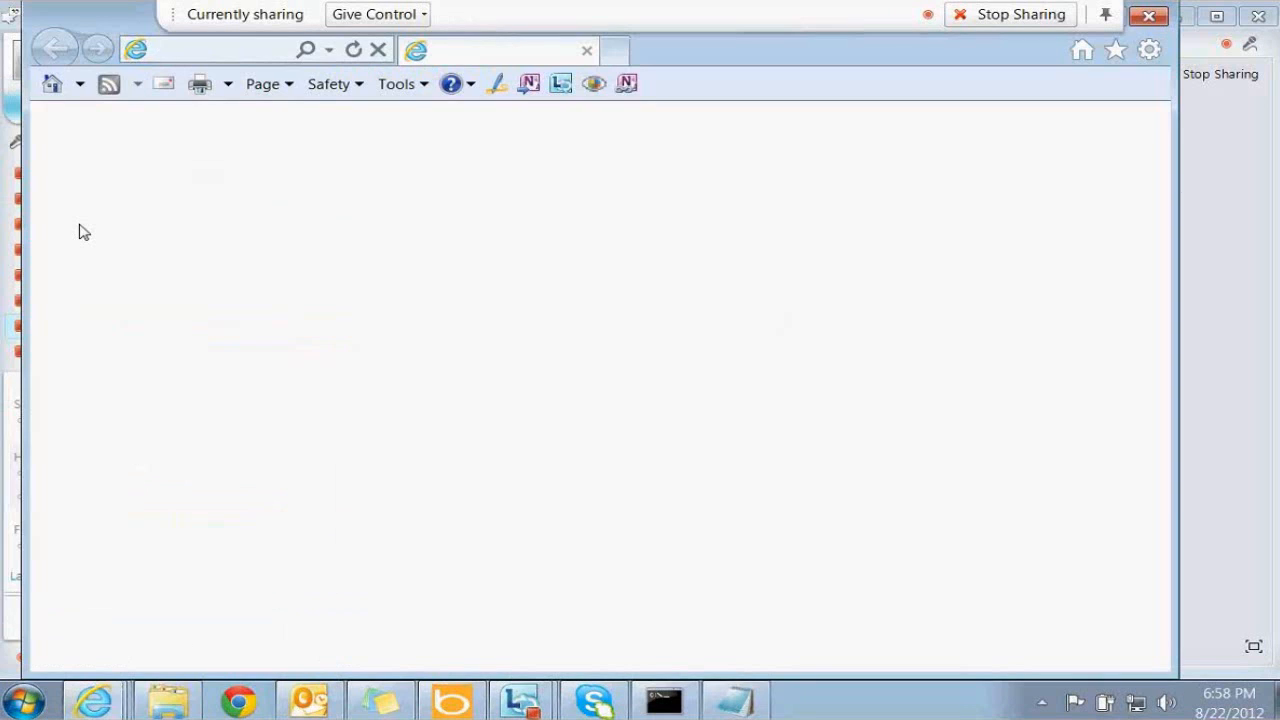
Go to Site Settings > Site content types > Contrato Legal > Information management policy settings
double_click(127, 27)
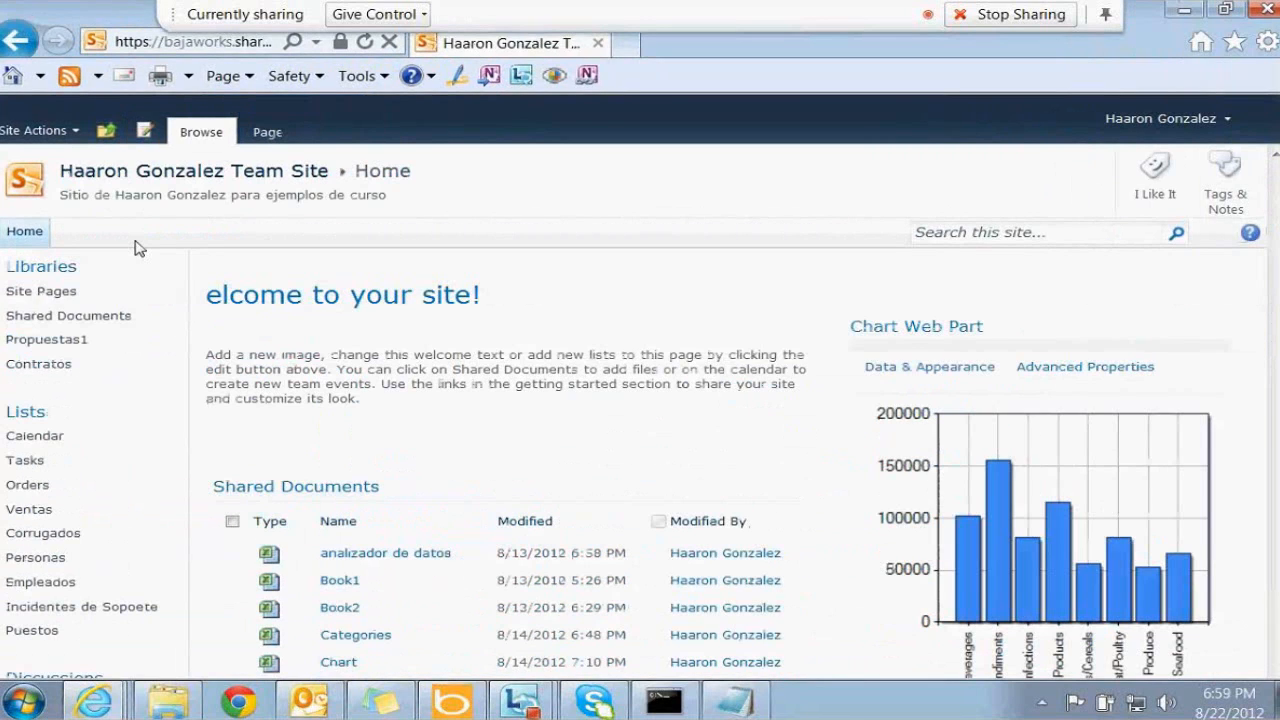
click(33, 130)
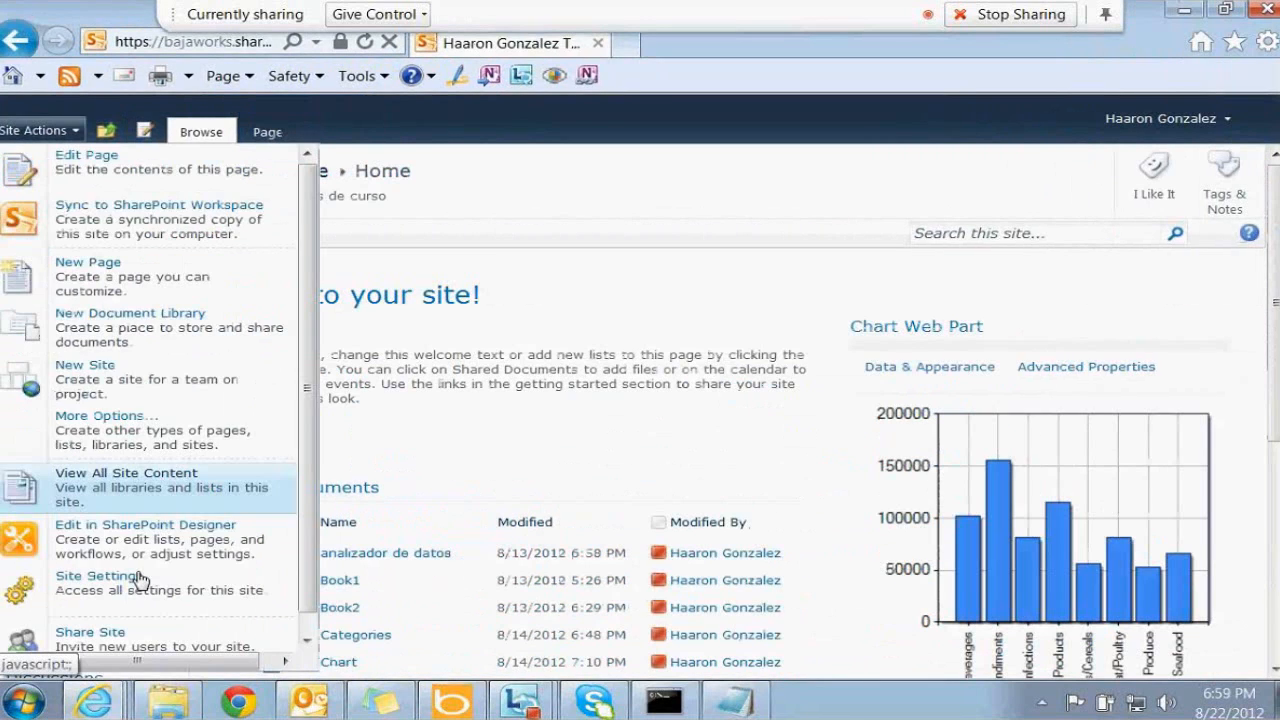
click(134, 580)
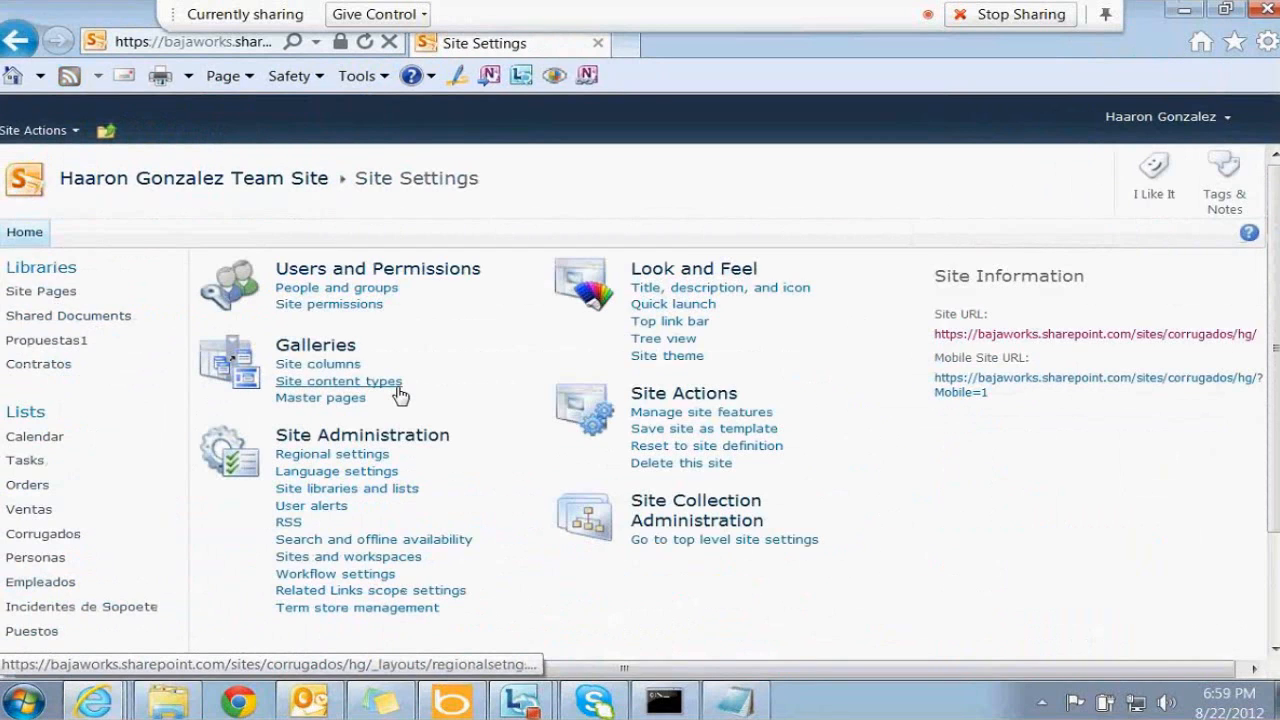
click(399, 392)
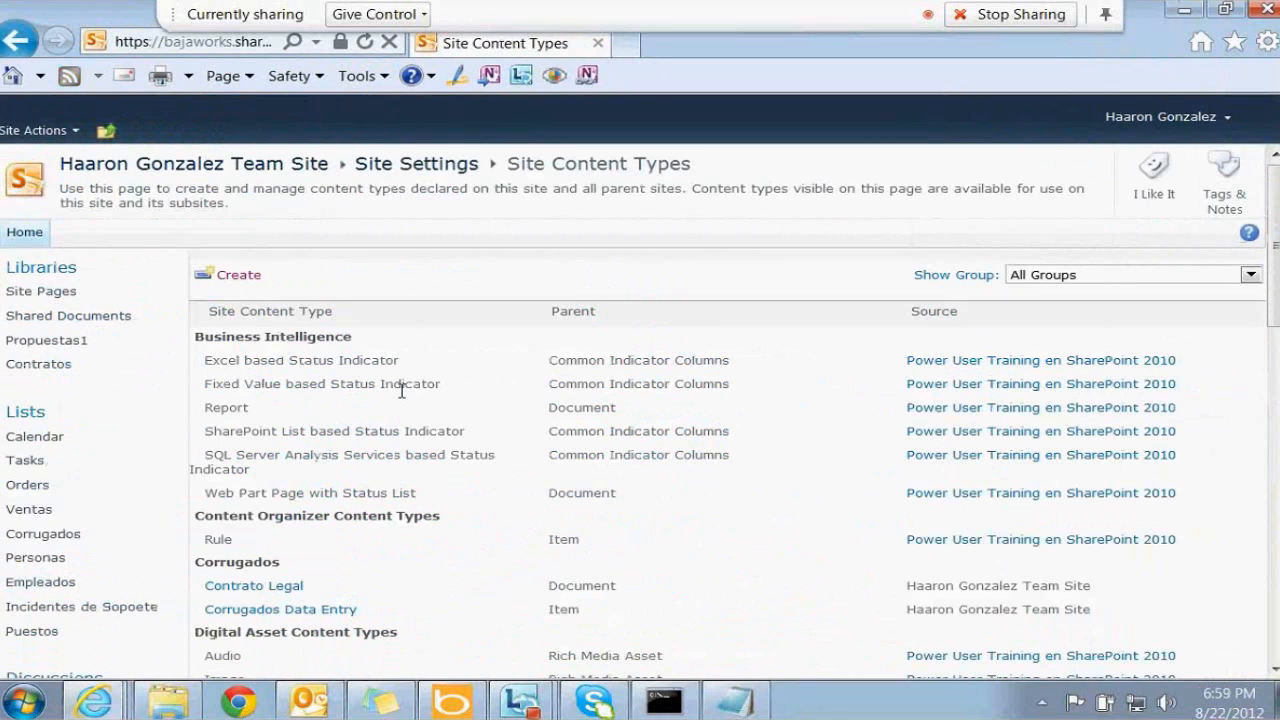
click(250, 587)
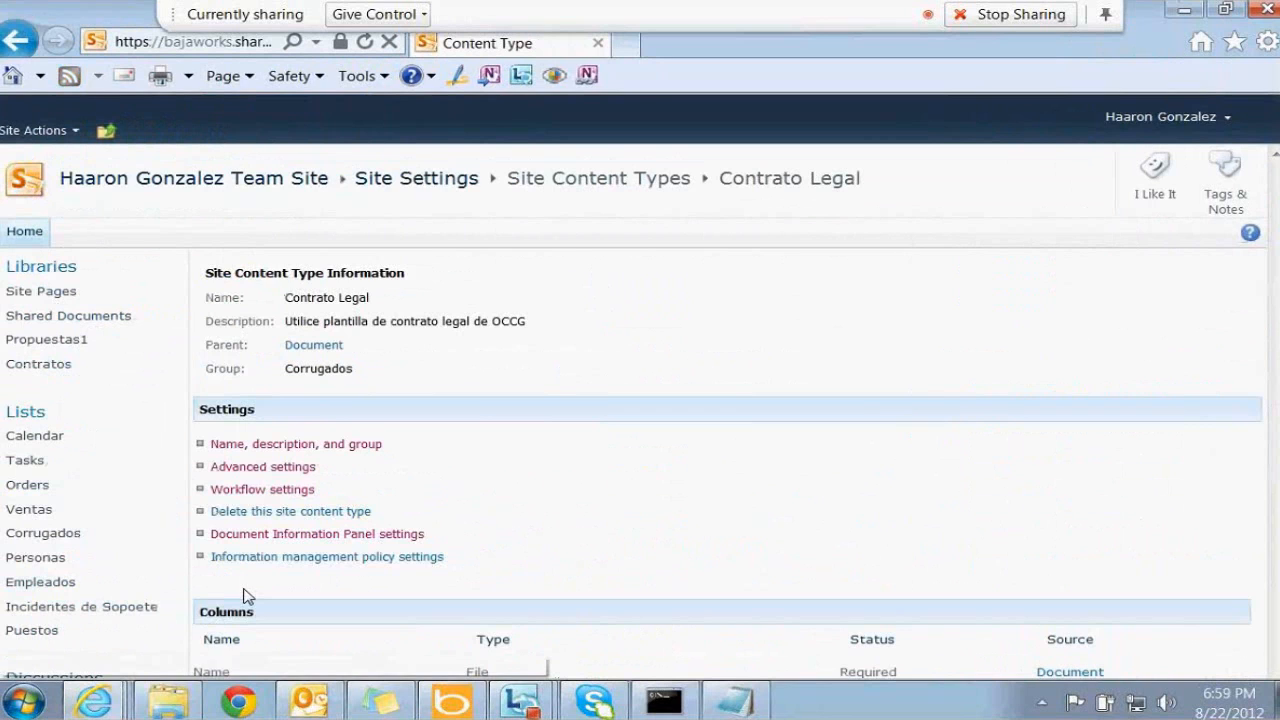
click(399, 560)
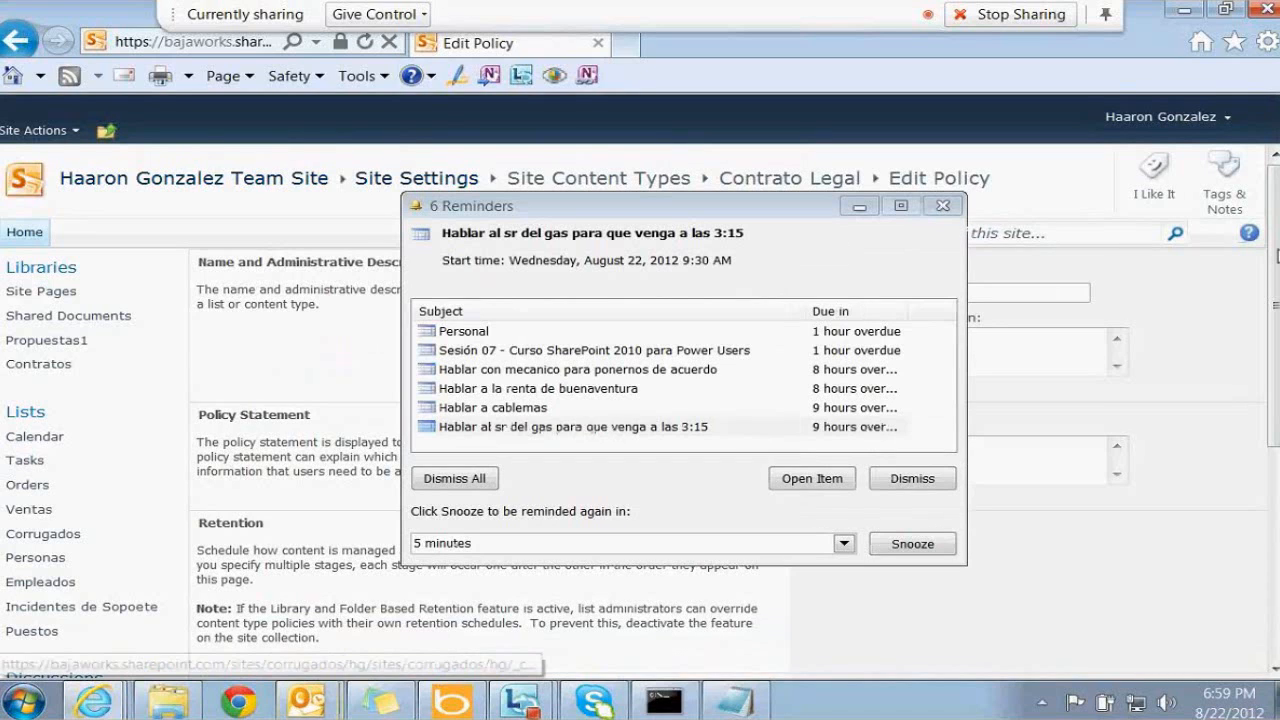
Dismiss the Outlook reminders, check Enable Retention, and start a new retention stage
click(942, 205)
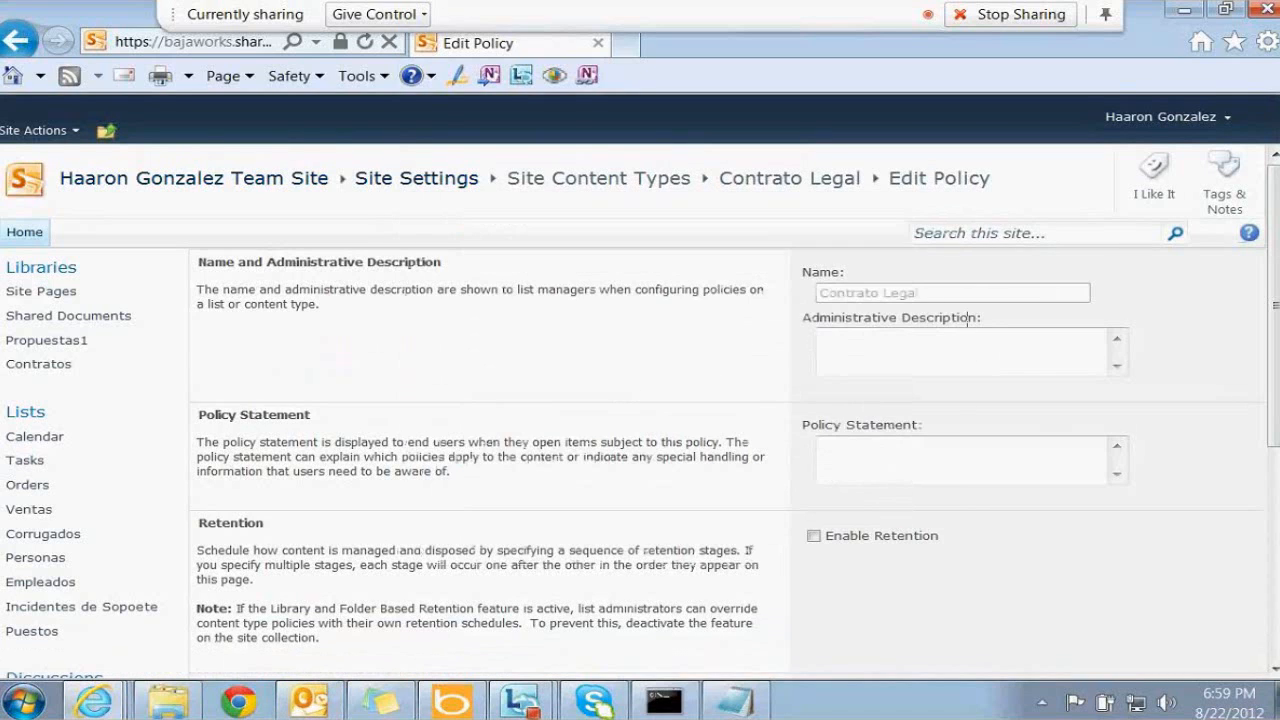
scroll(967, 318, down, 3)
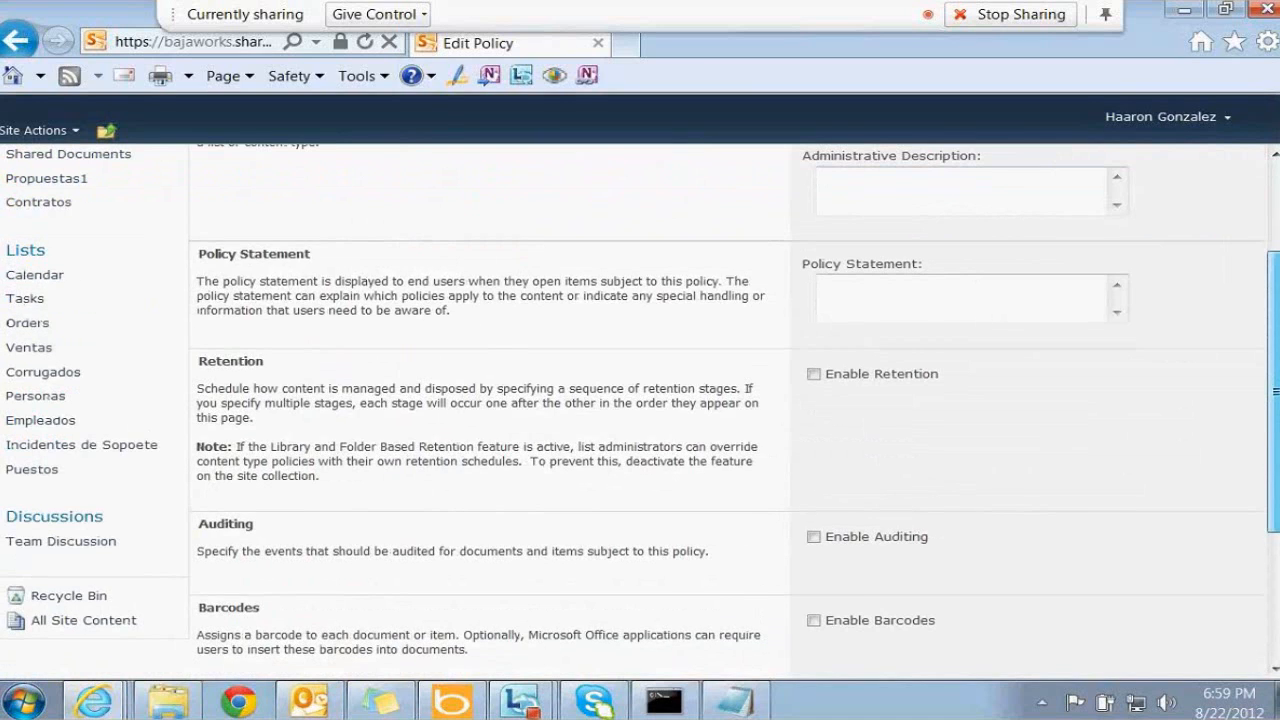
scroll(730, 410, down, 2)
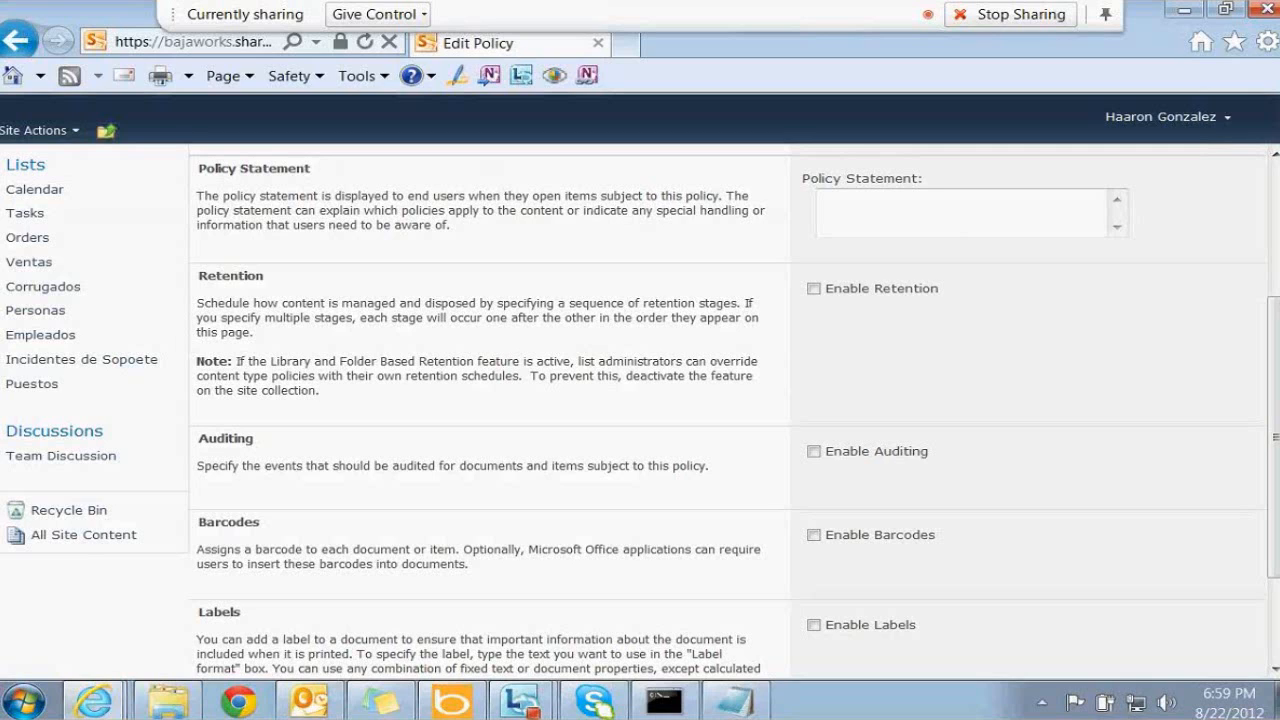
click(814, 289)
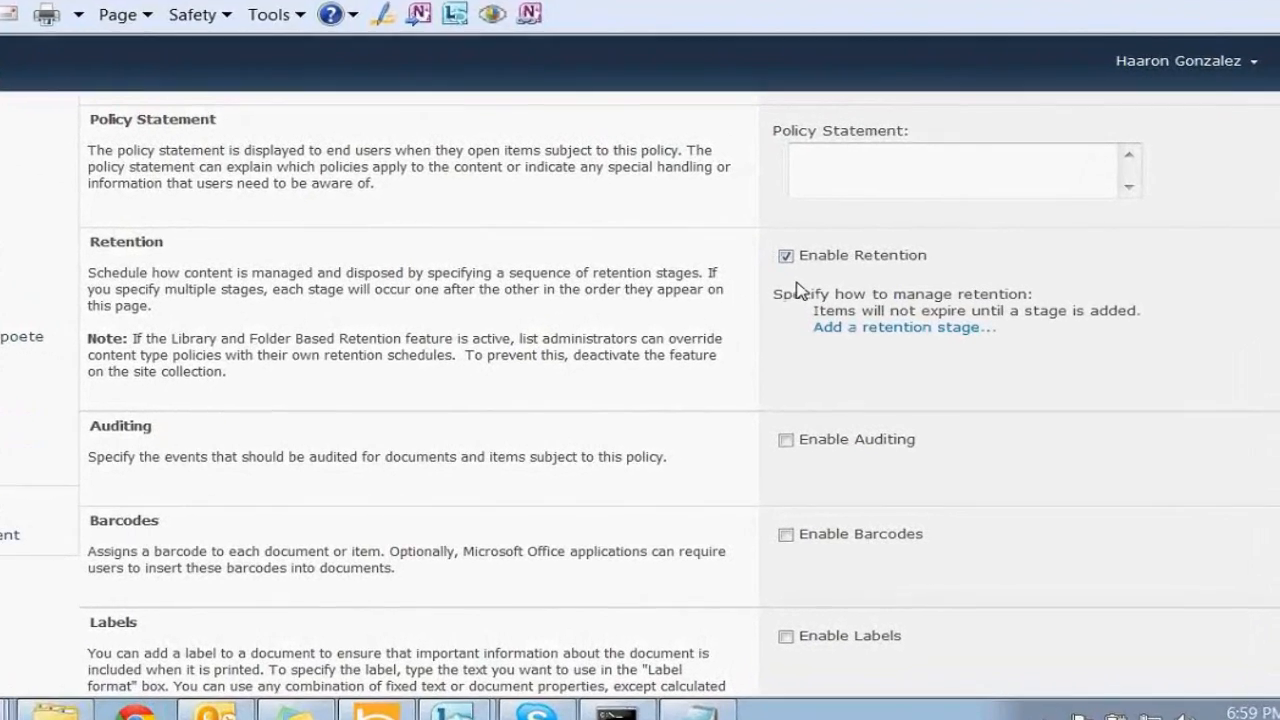
click(893, 310)
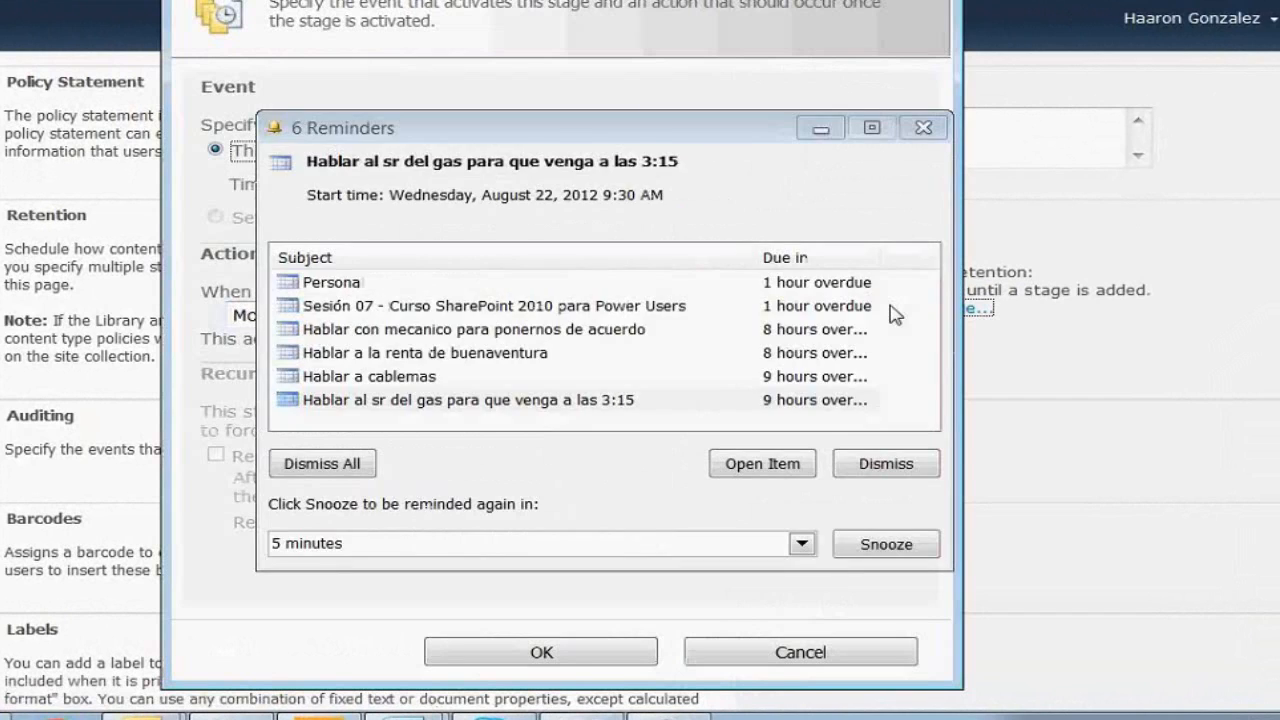
Add a retention stage: Created + 5 years, action Move to Recycle Bin
click(923, 128)
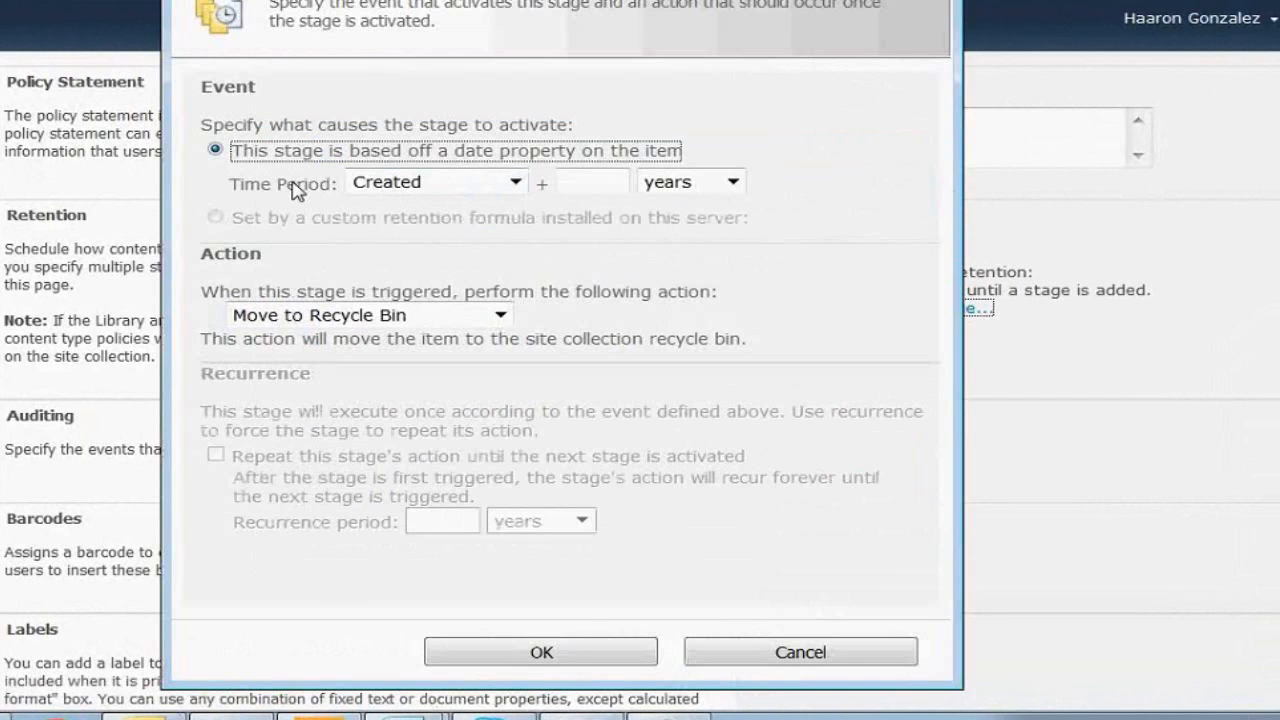
click(567, 184)
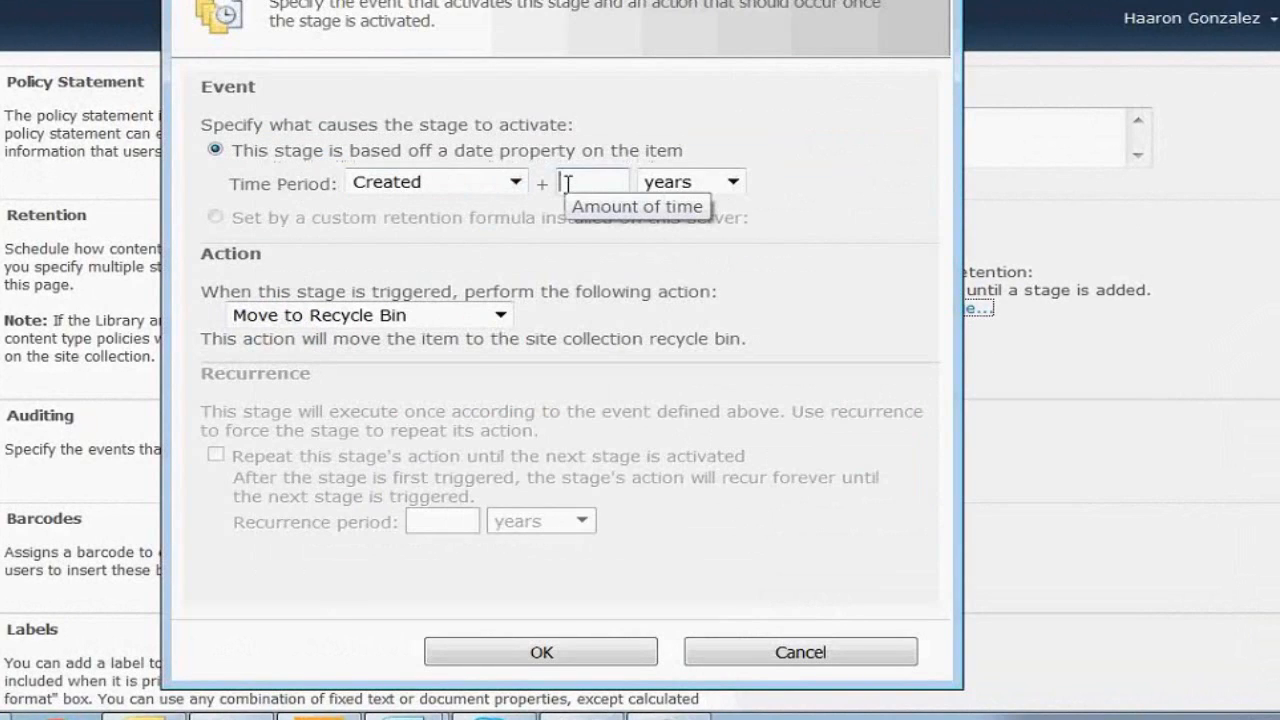
text(5)
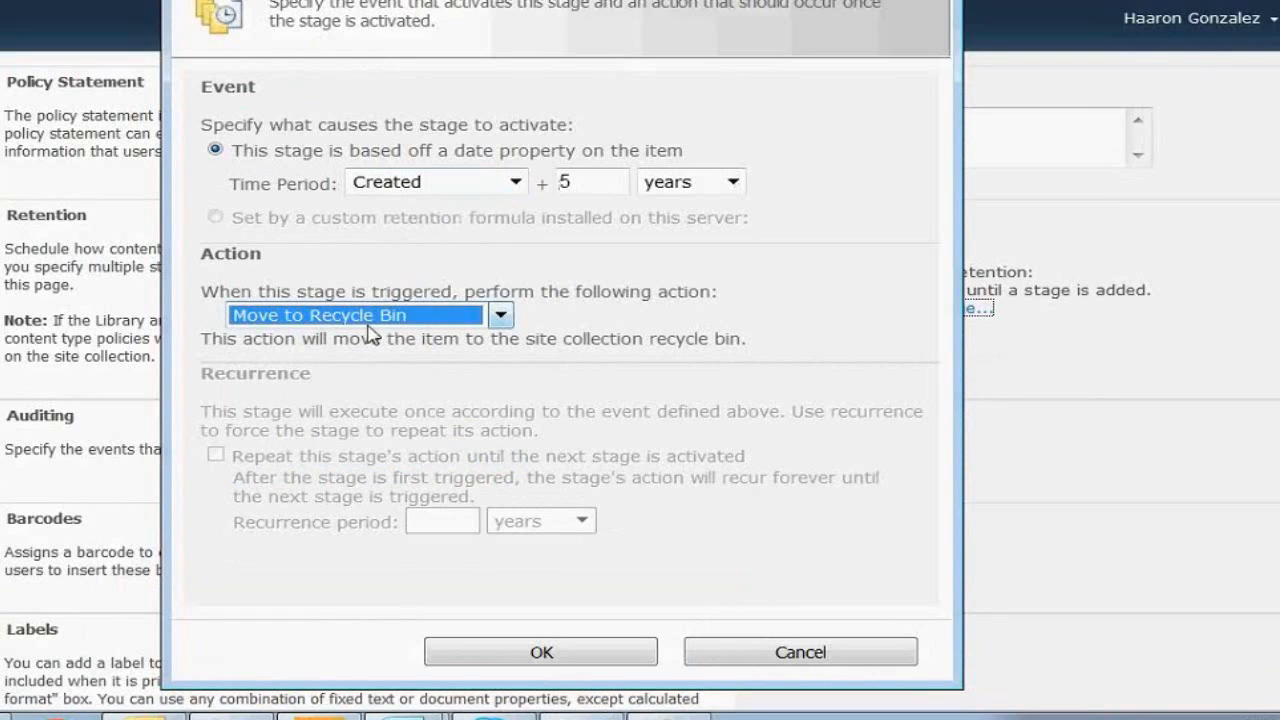
click(540, 652)
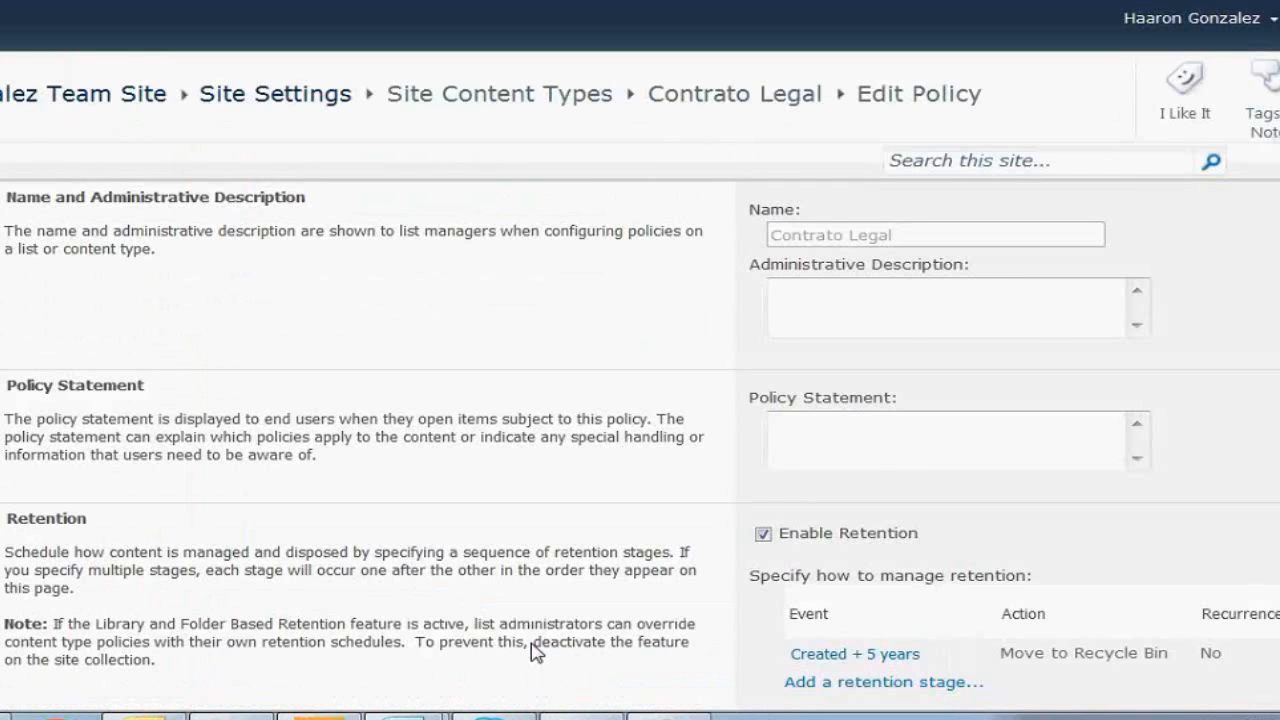
Type the policy statement 'EL CONTENDIDO SUBIDO TENDRA UNA DURACION DE 5 ANIOS...' about automatic deletion
scroll(535, 650, down, 3)
scroll(640, 400, up, 2)
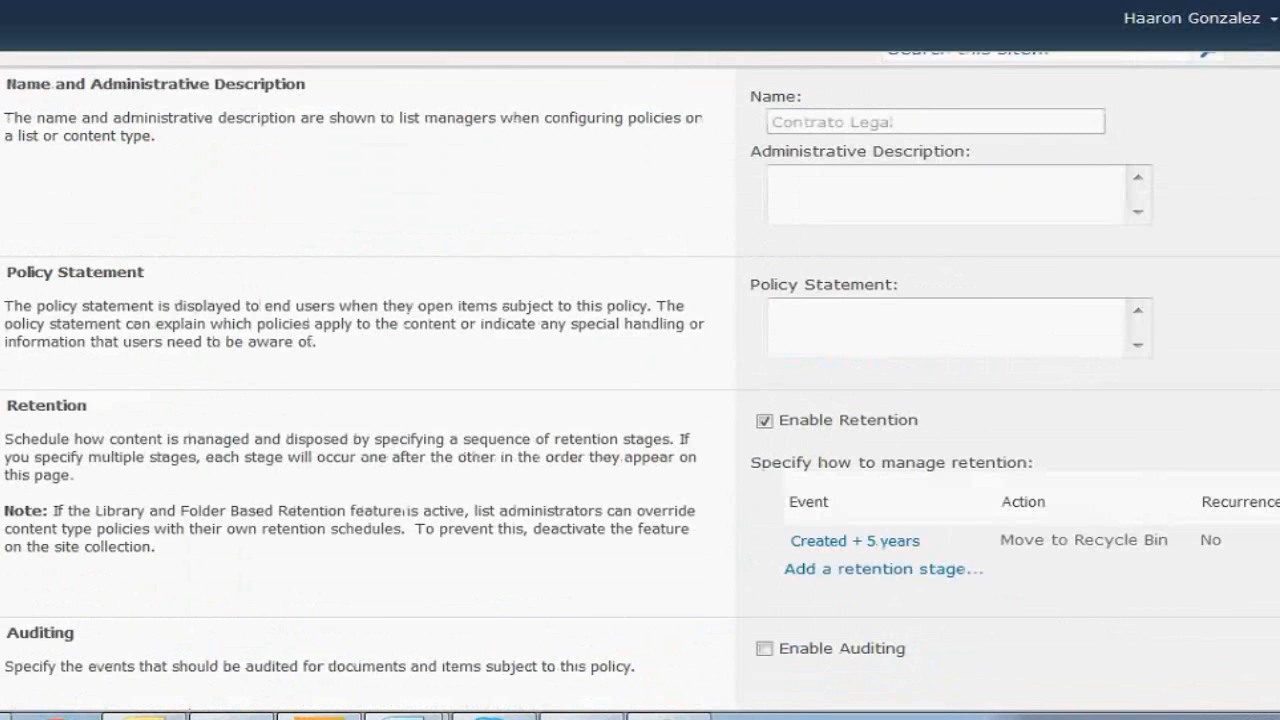
scroll(640, 385, down, 1)
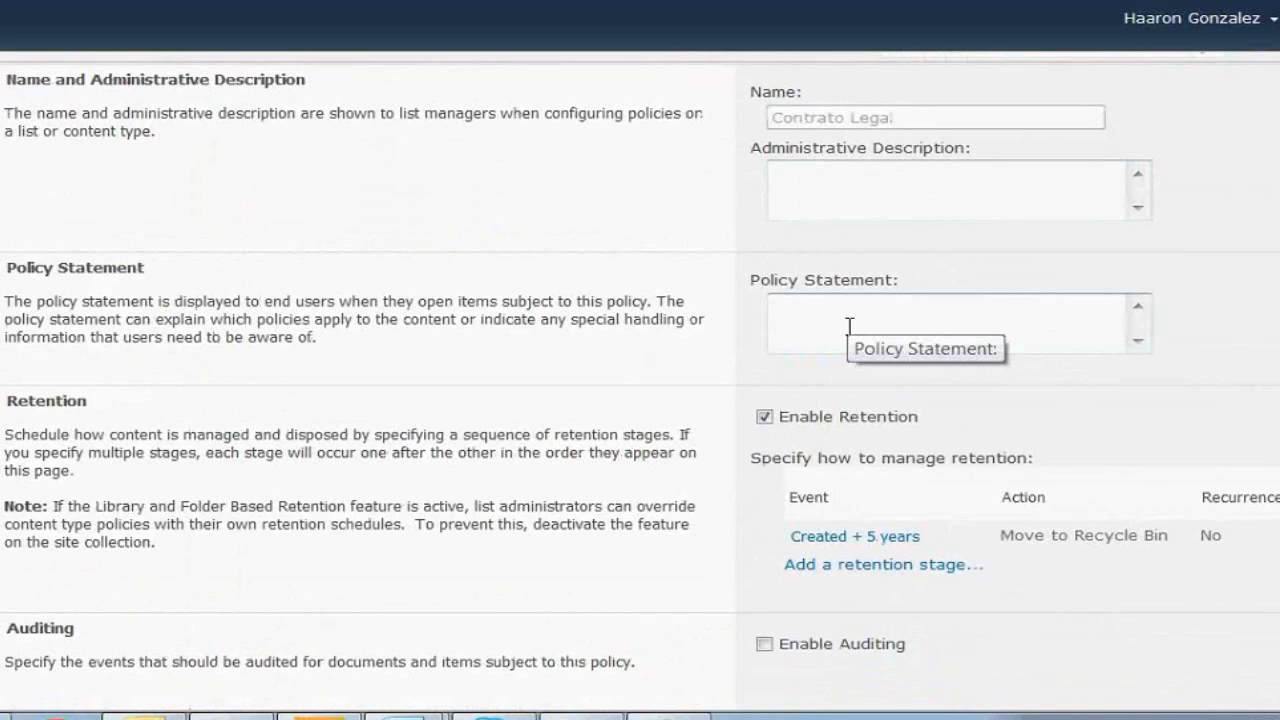
text(EL CONTENDIDO SUBIDO TEND)
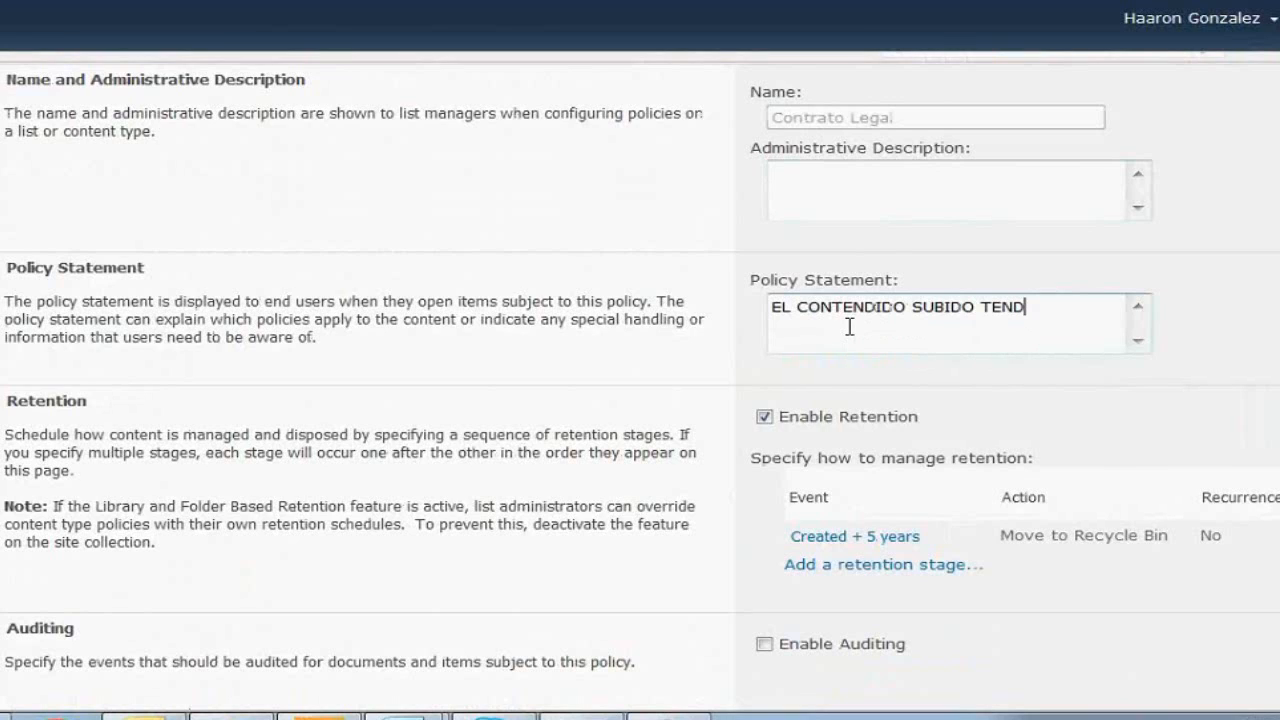
text(RA UNA DURACION DE 5)
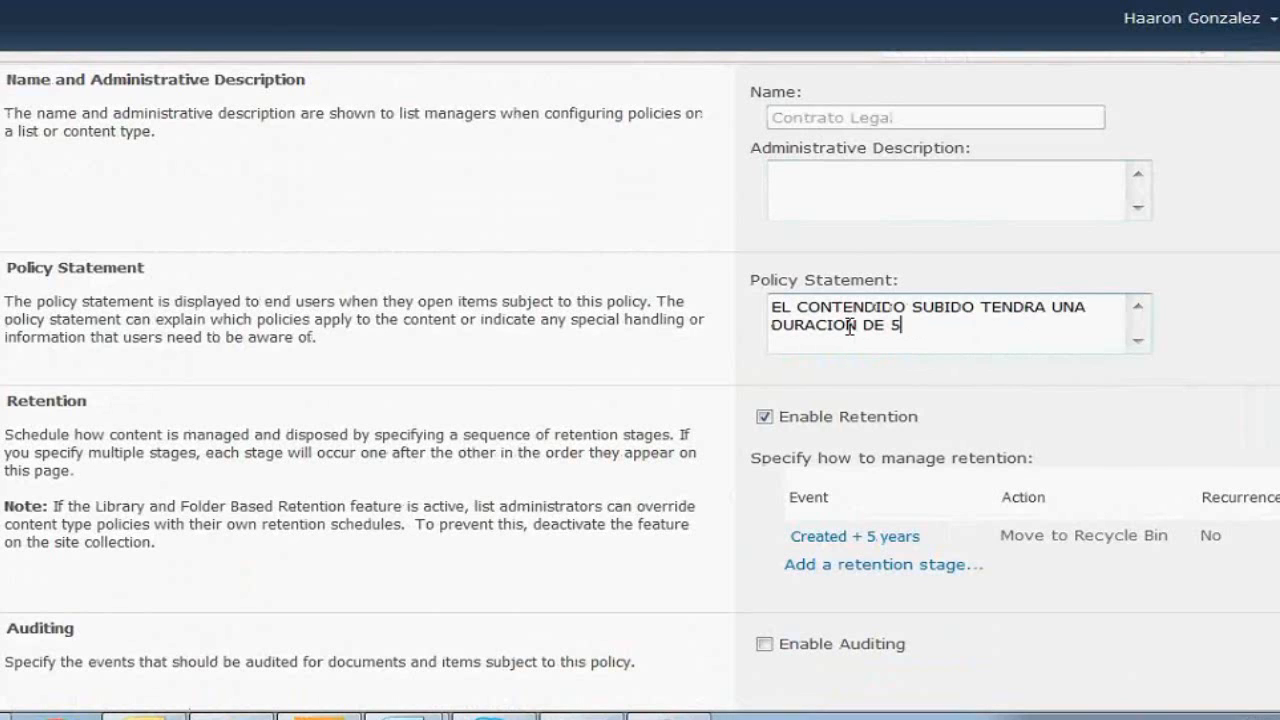
text( ANIOS. DESPUES QUED)
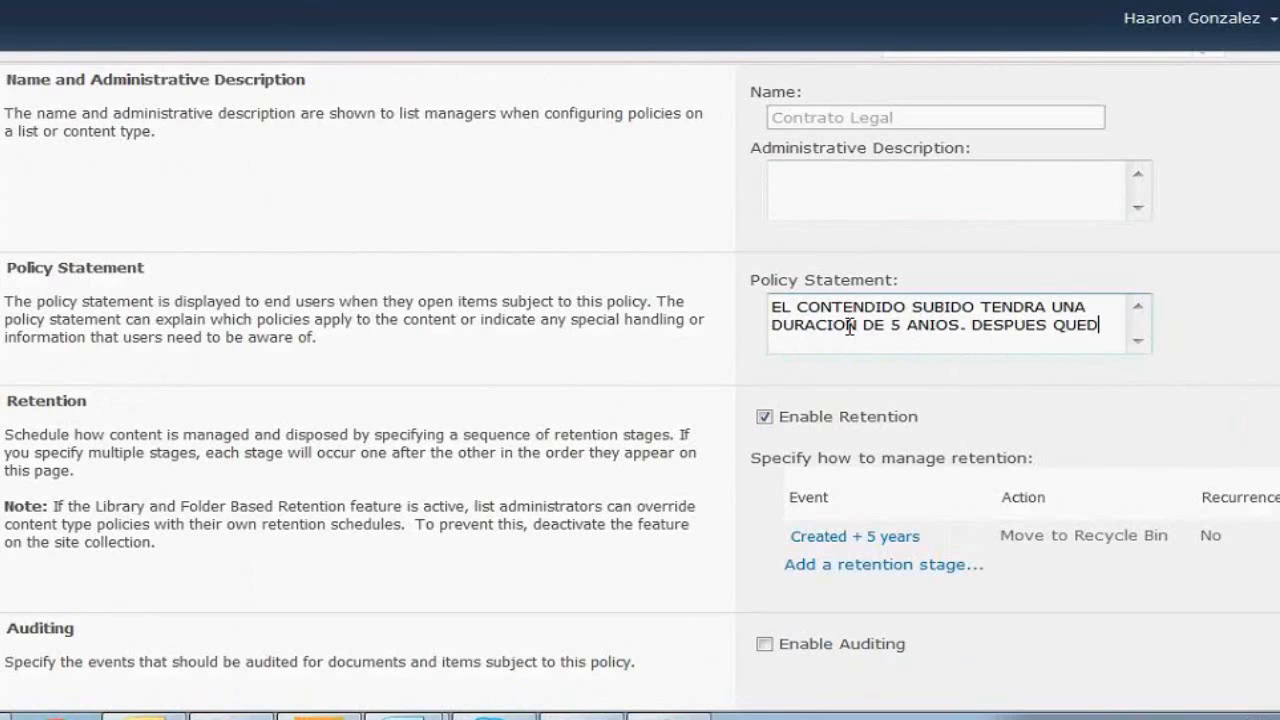
text(ARA CADUCADO Y SE EL)
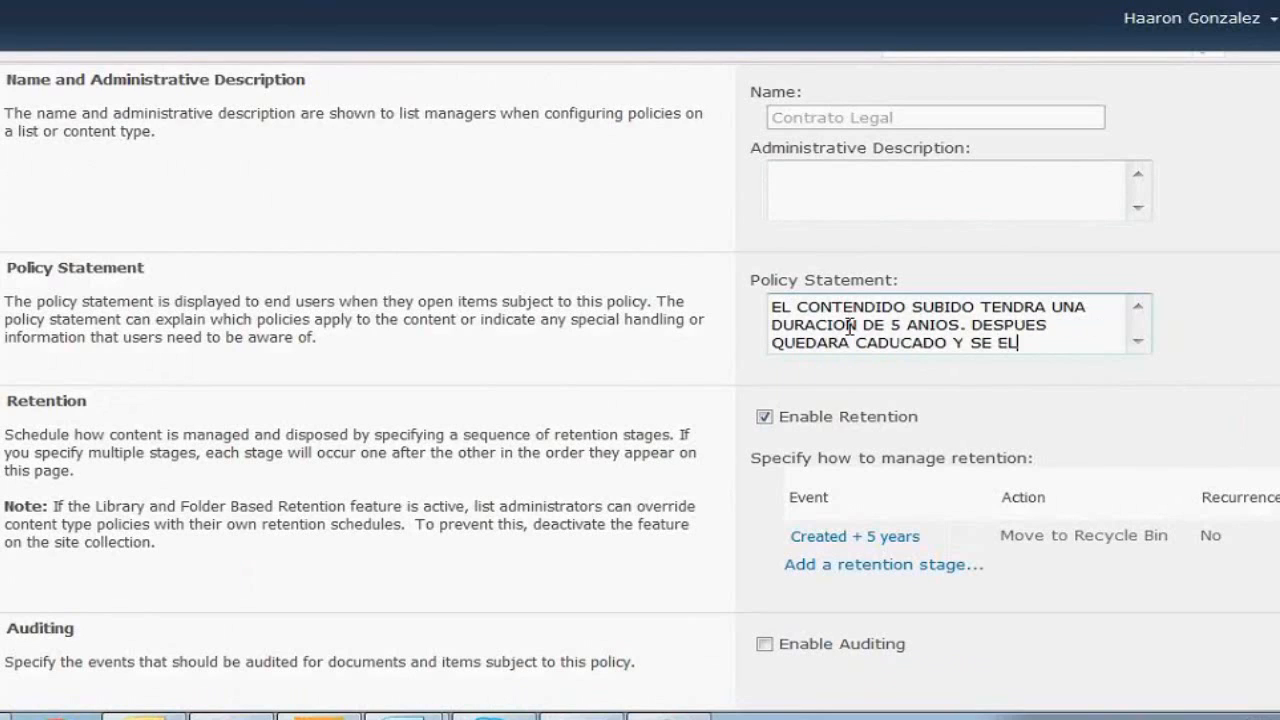
text(IMINARA DE)
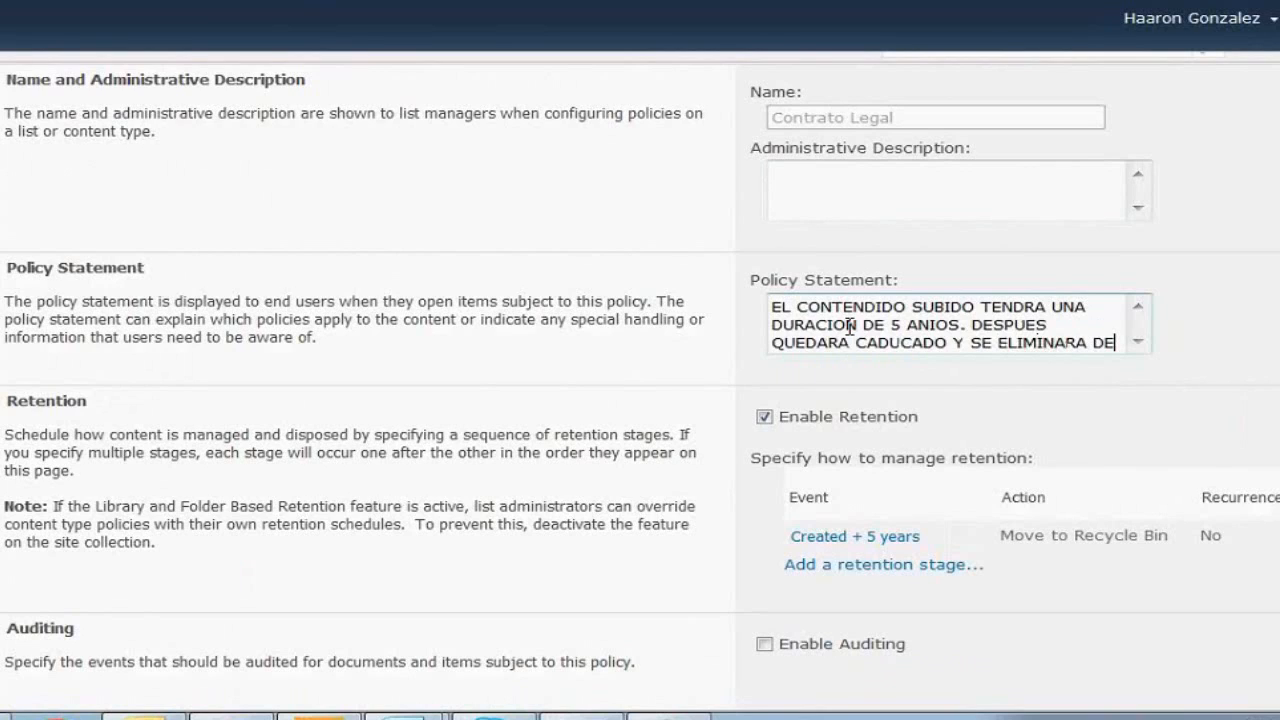
text( FORMA AUTOMATICA)
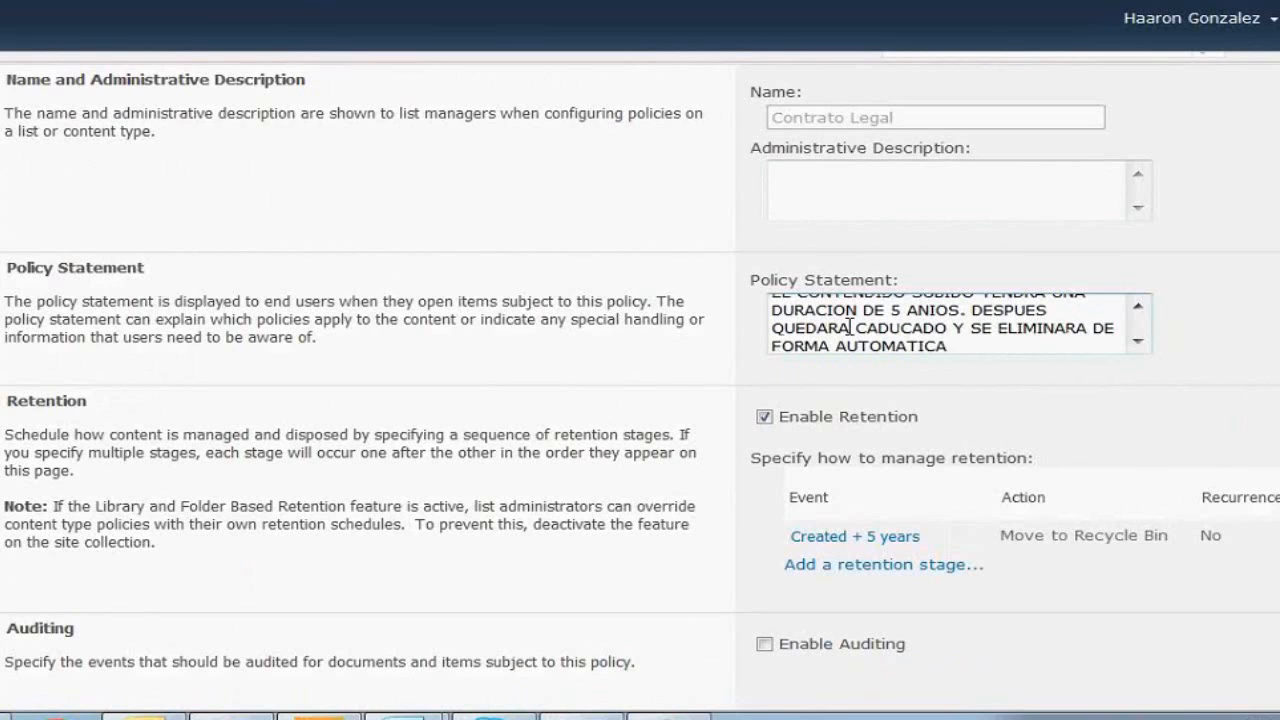
scroll(849, 327, down, 1)
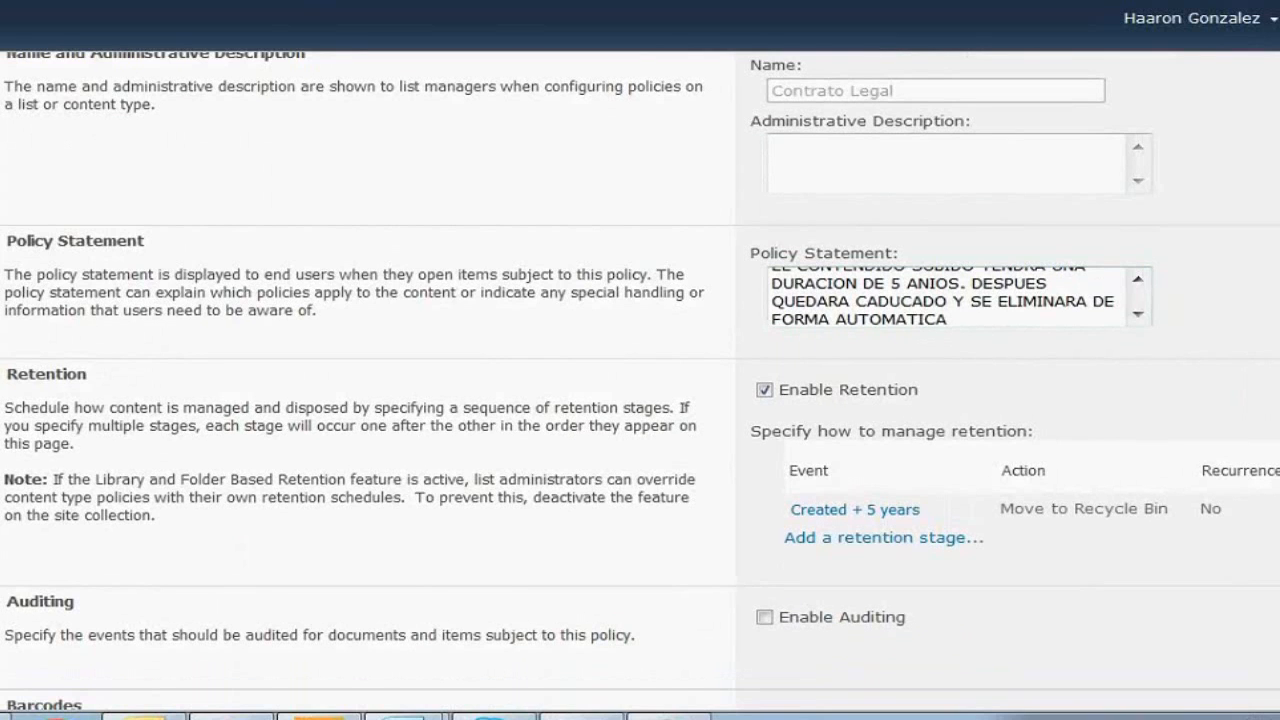
scroll(640, 380, down, 3)
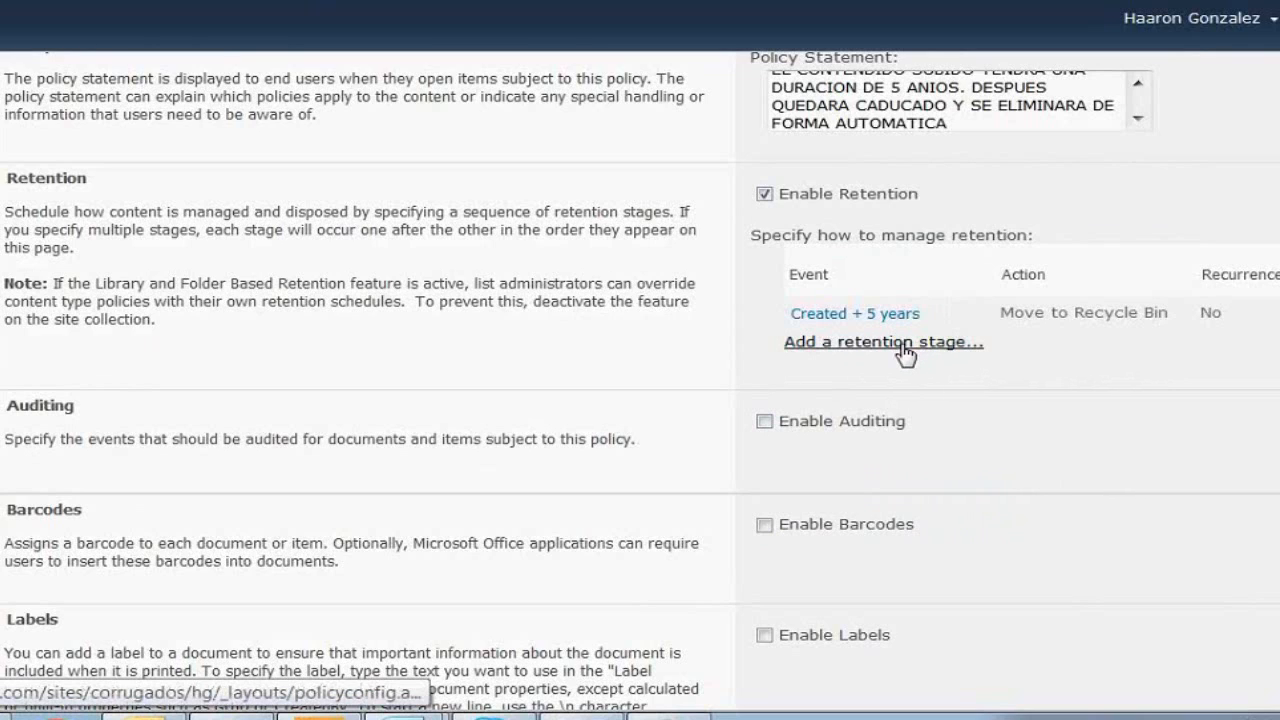
Enable auditing of editing, checking out/in, moving or copying, and deleting or restoring items
click(765, 423)
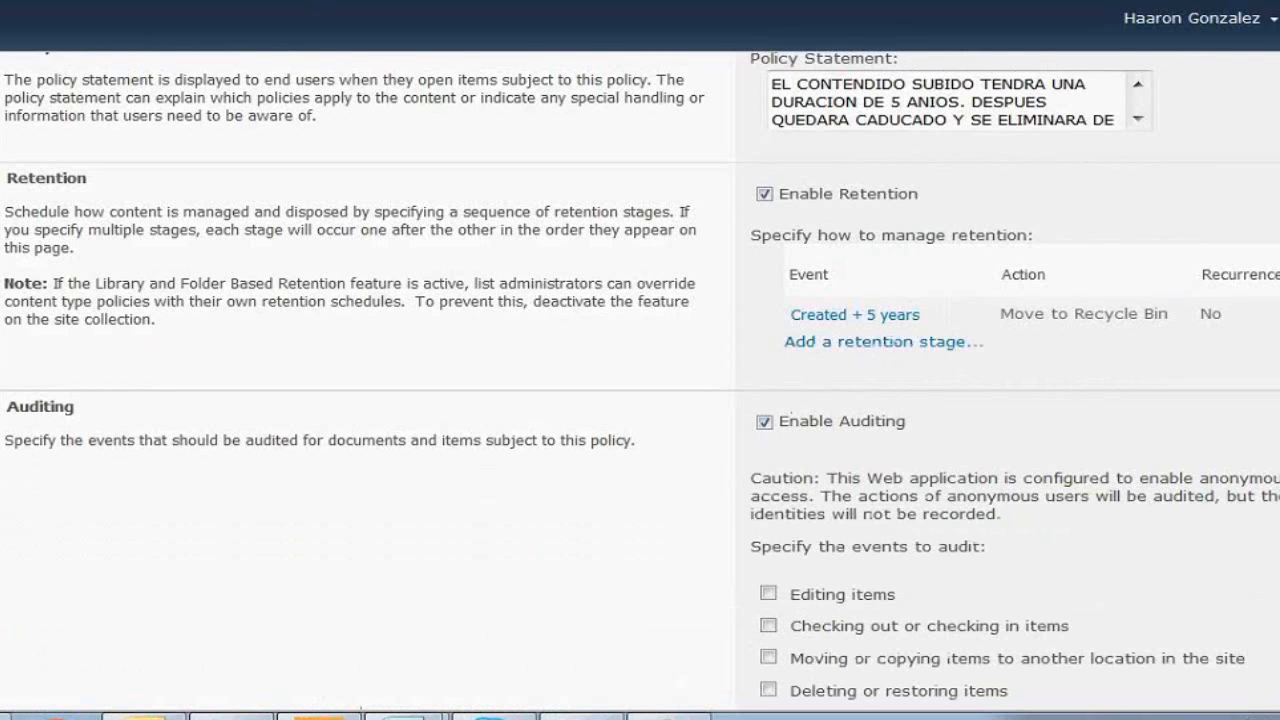
scroll(781, 418, down, 1)
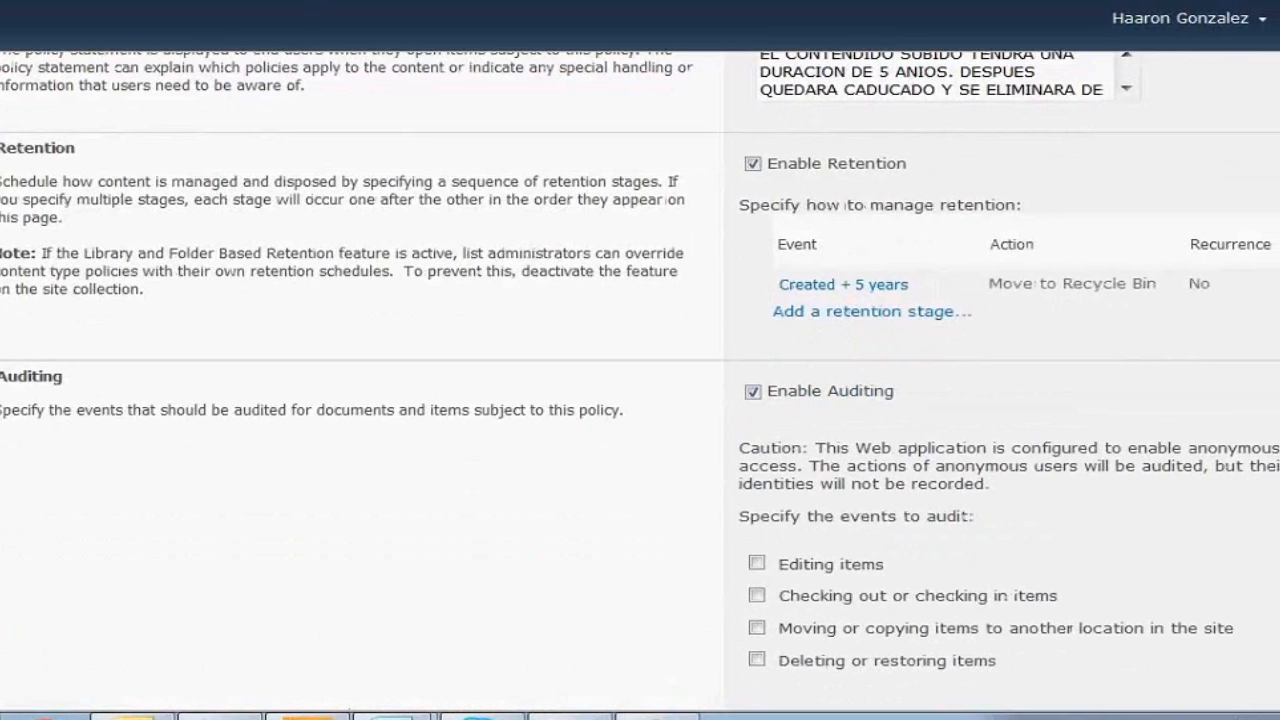
scroll(640, 400, down, 3)
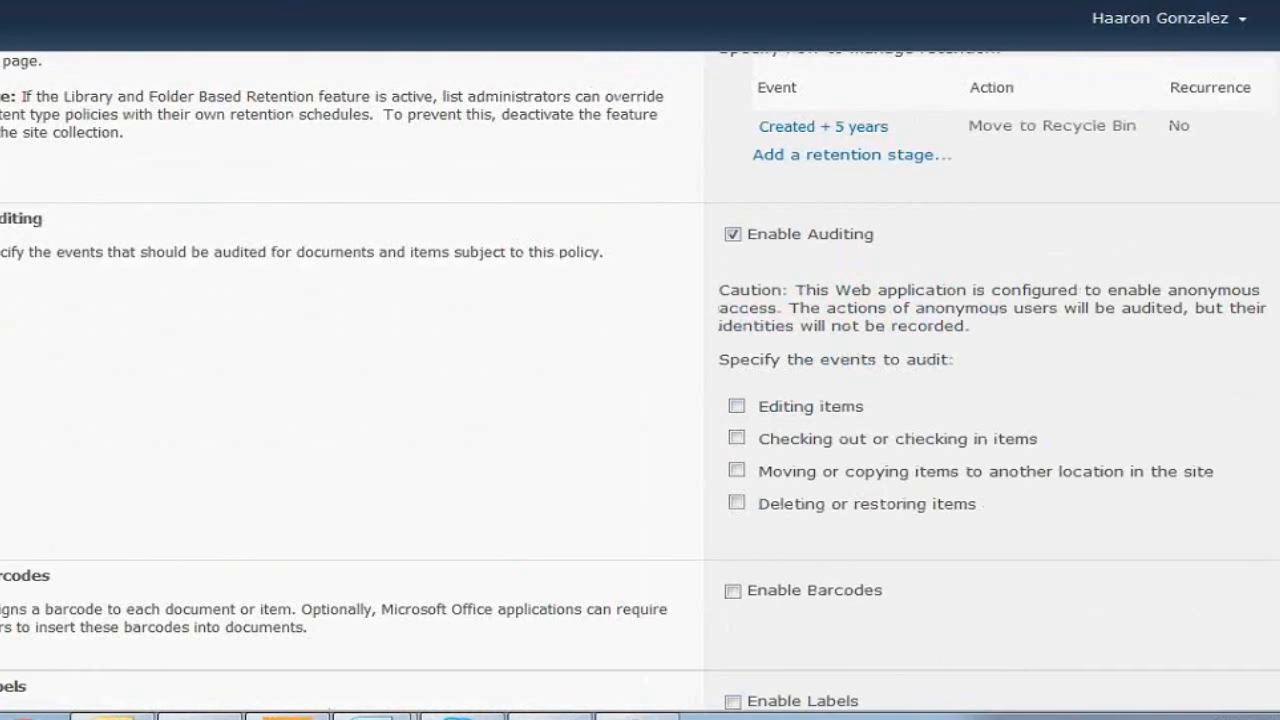
click(736, 406)
click(737, 438)
click(737, 502)
click(737, 470)
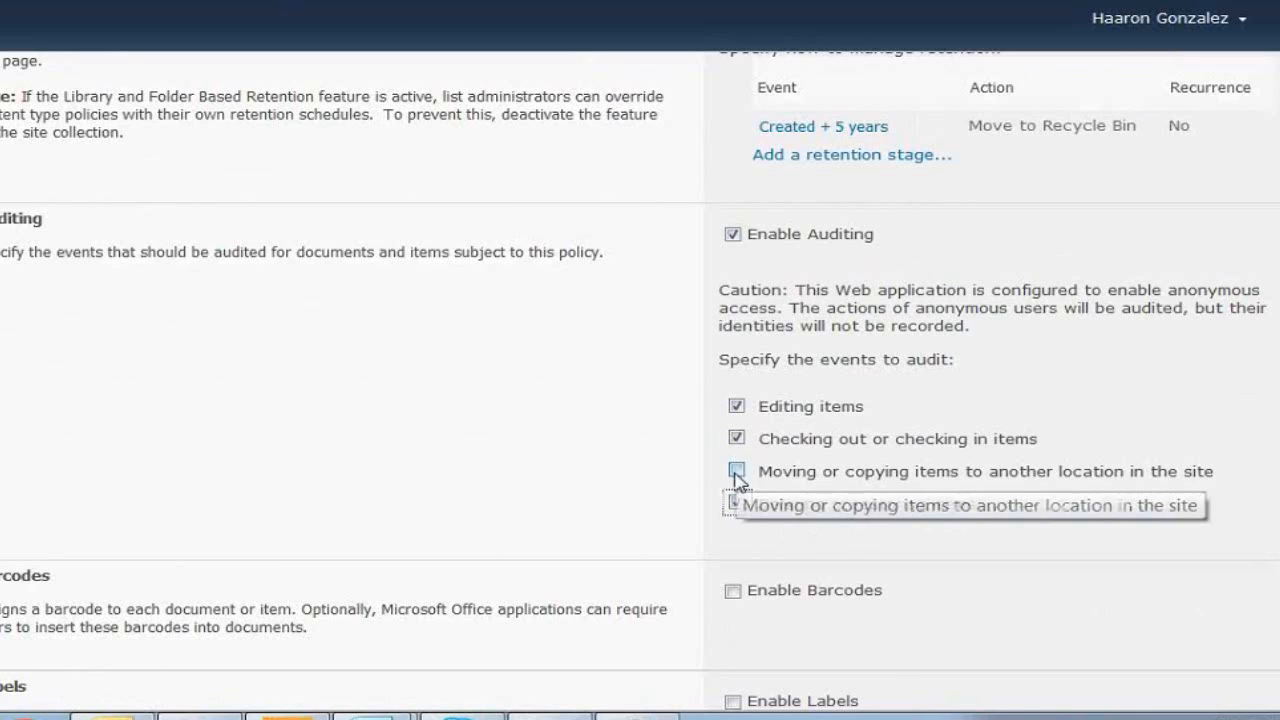
drag(1279, 506, 1279, 360)
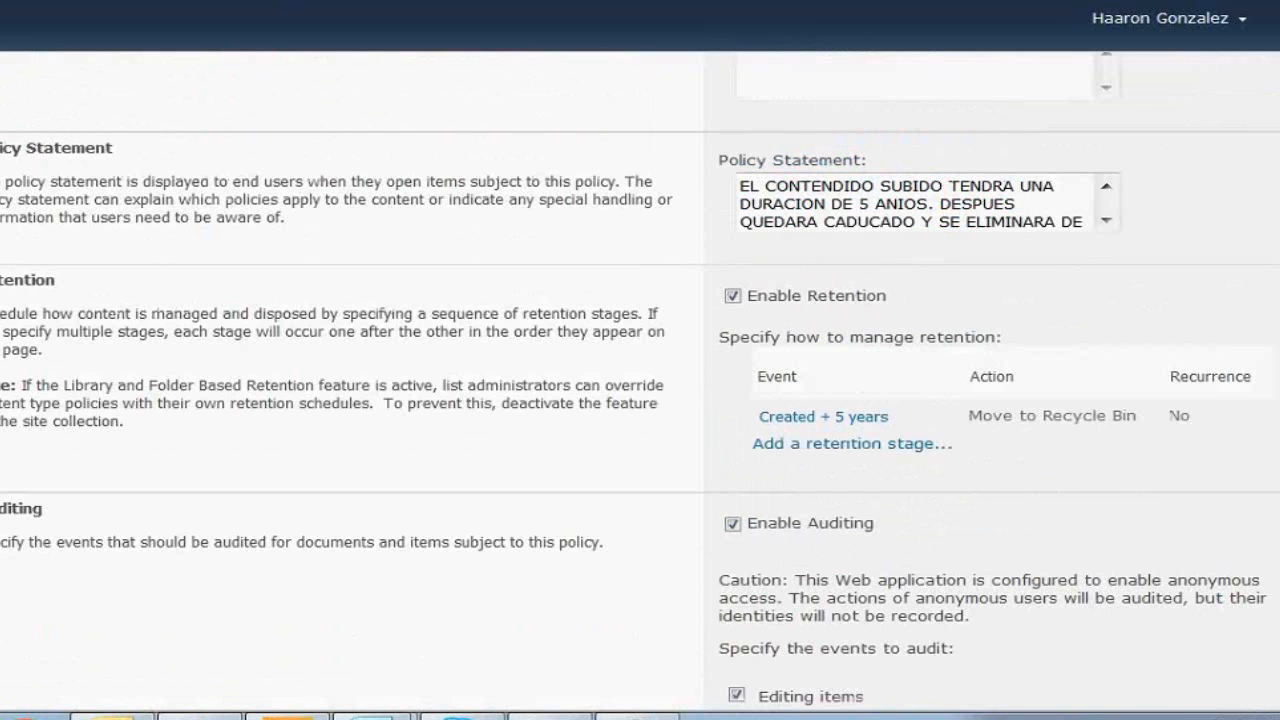
scroll(640, 380, down, 2)
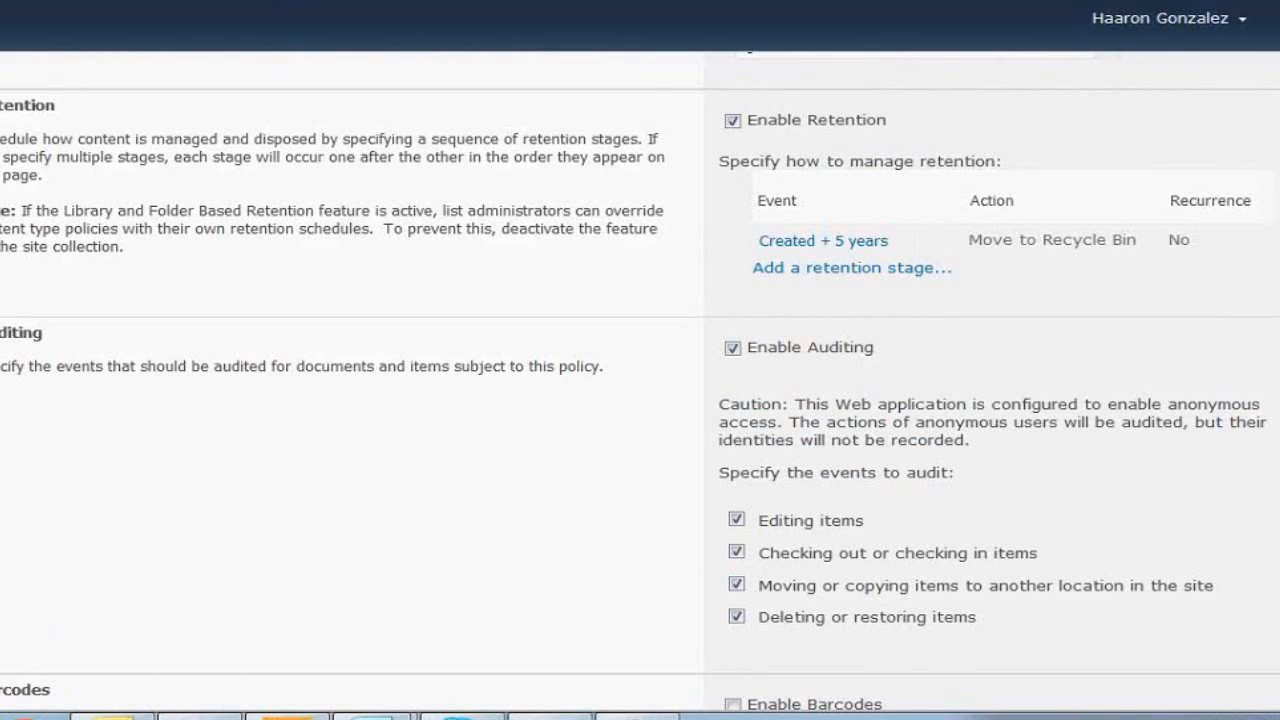
scroll(640, 380, down, 1)
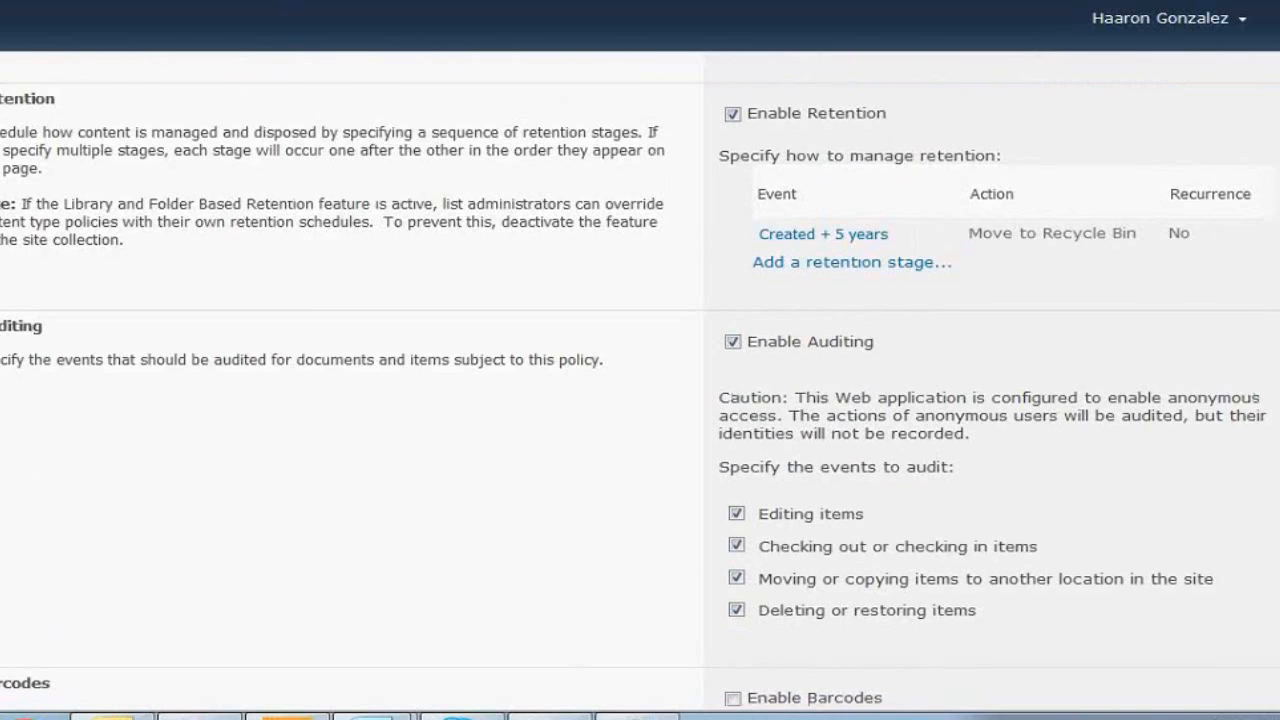
scroll(640, 380, down, 3)
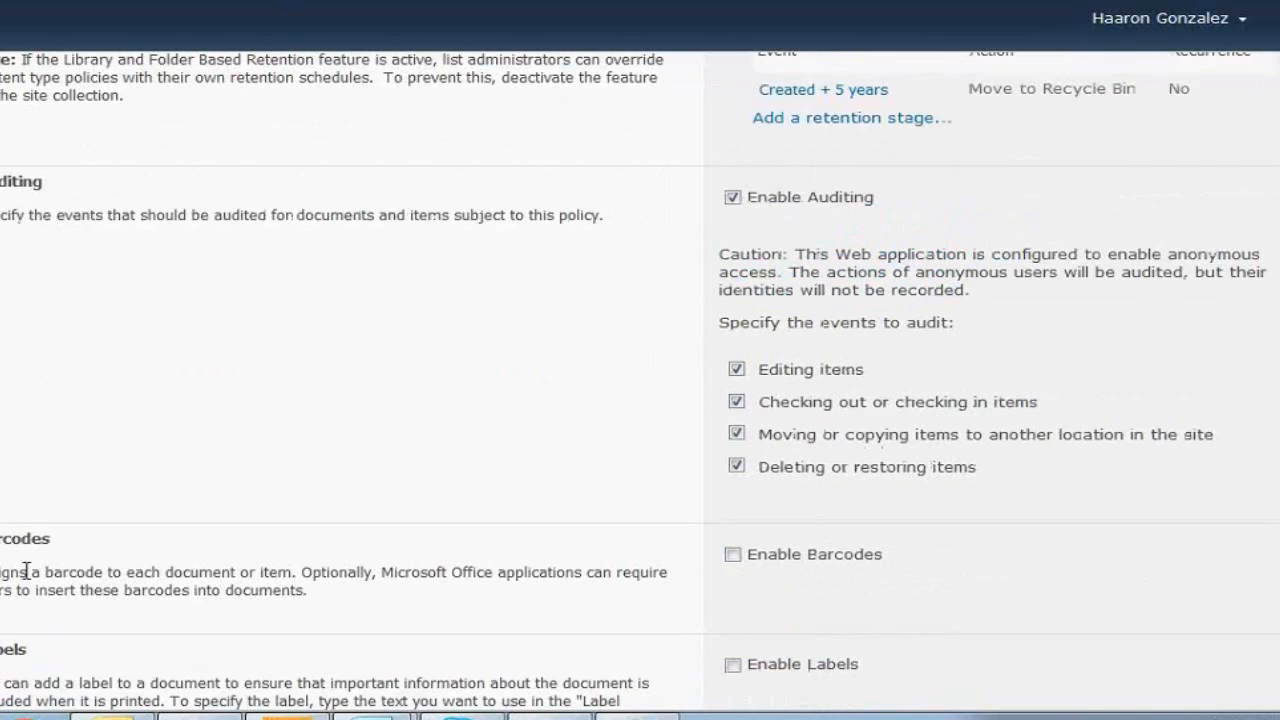
drag(20, 571, 107, 572)
Enable barcodes with a prompt to insert one before saving or printing, and enable labels
click(733, 554)
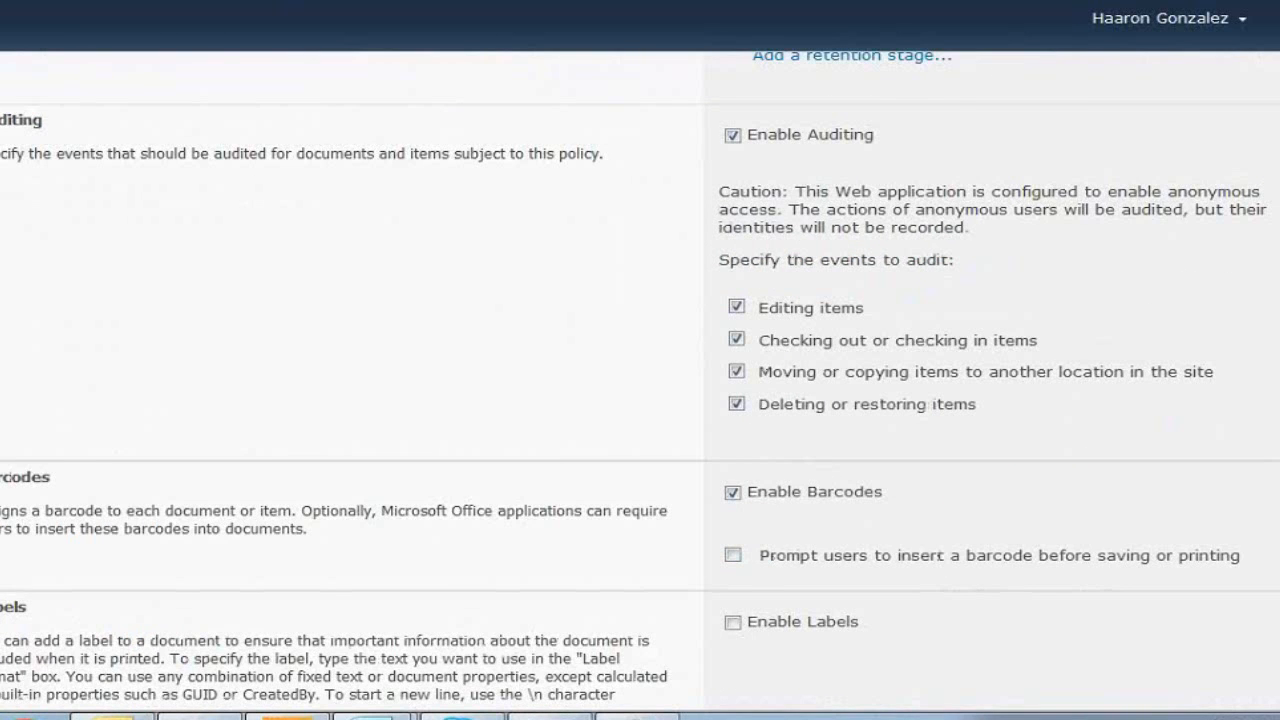
scroll(640, 380, down, 2)
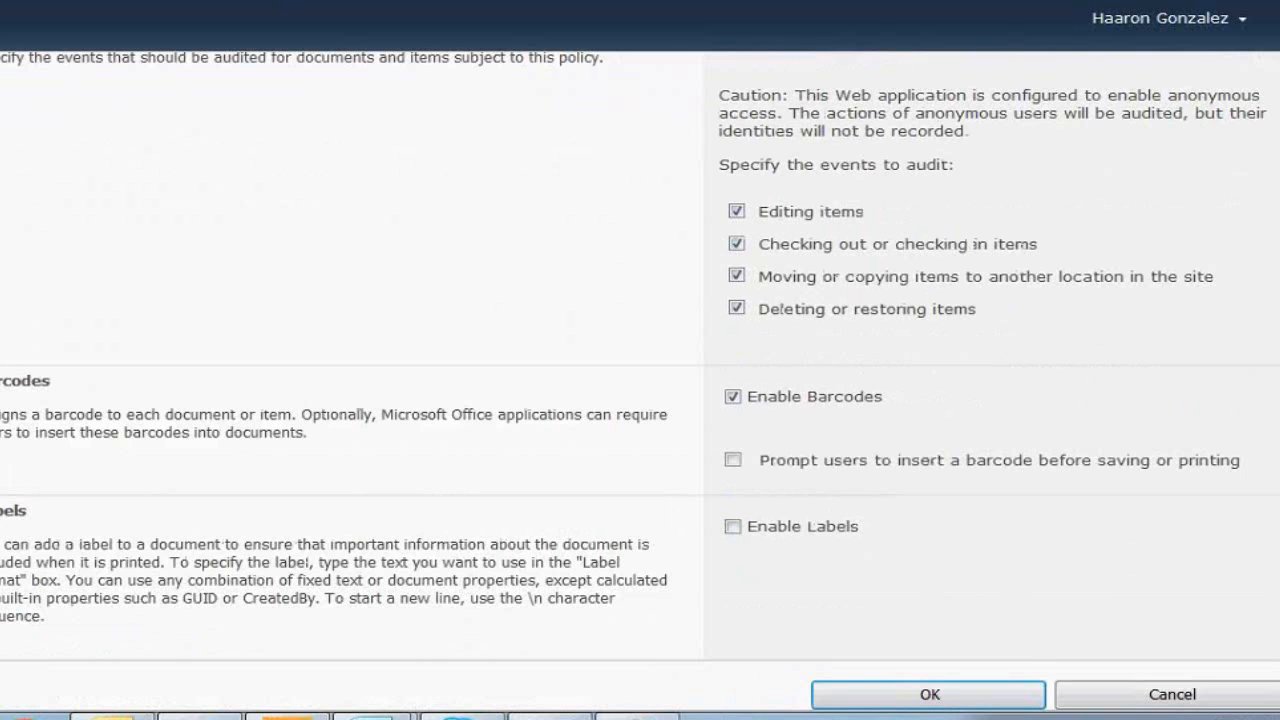
click(733, 460)
scroll(955, 418, down, 1)
click(733, 458)
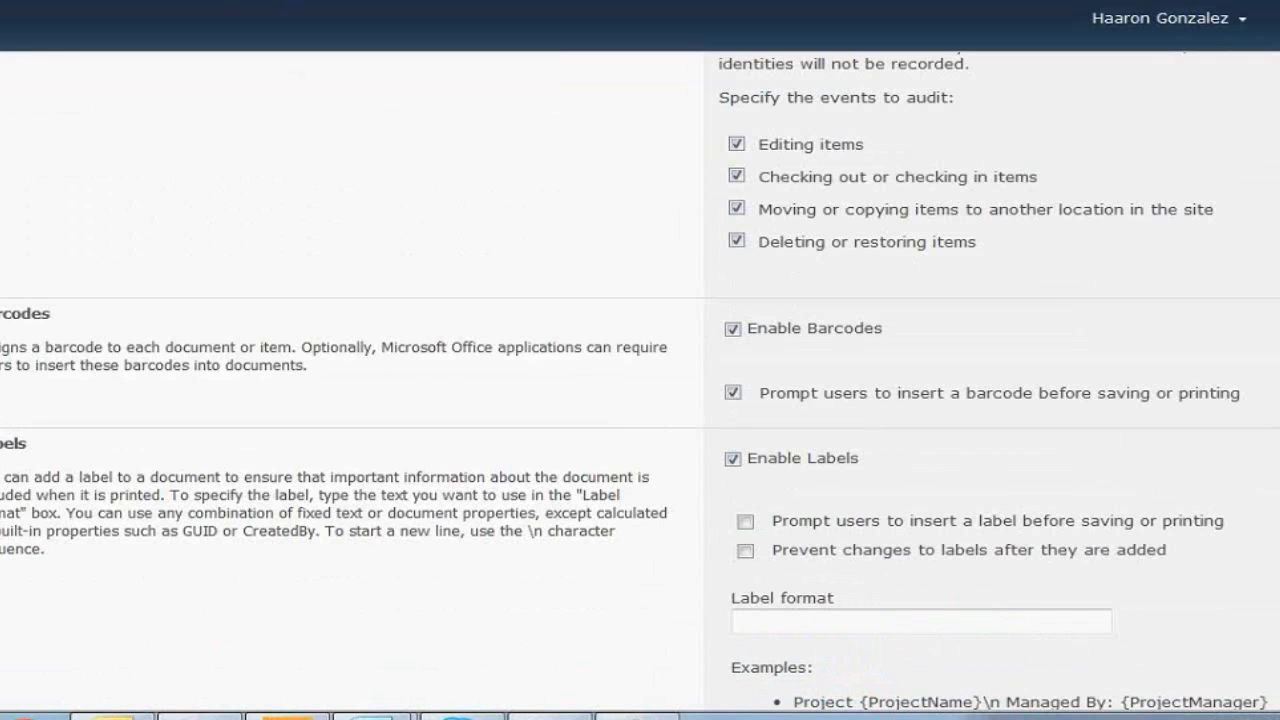
scroll(640, 400, down, 3)
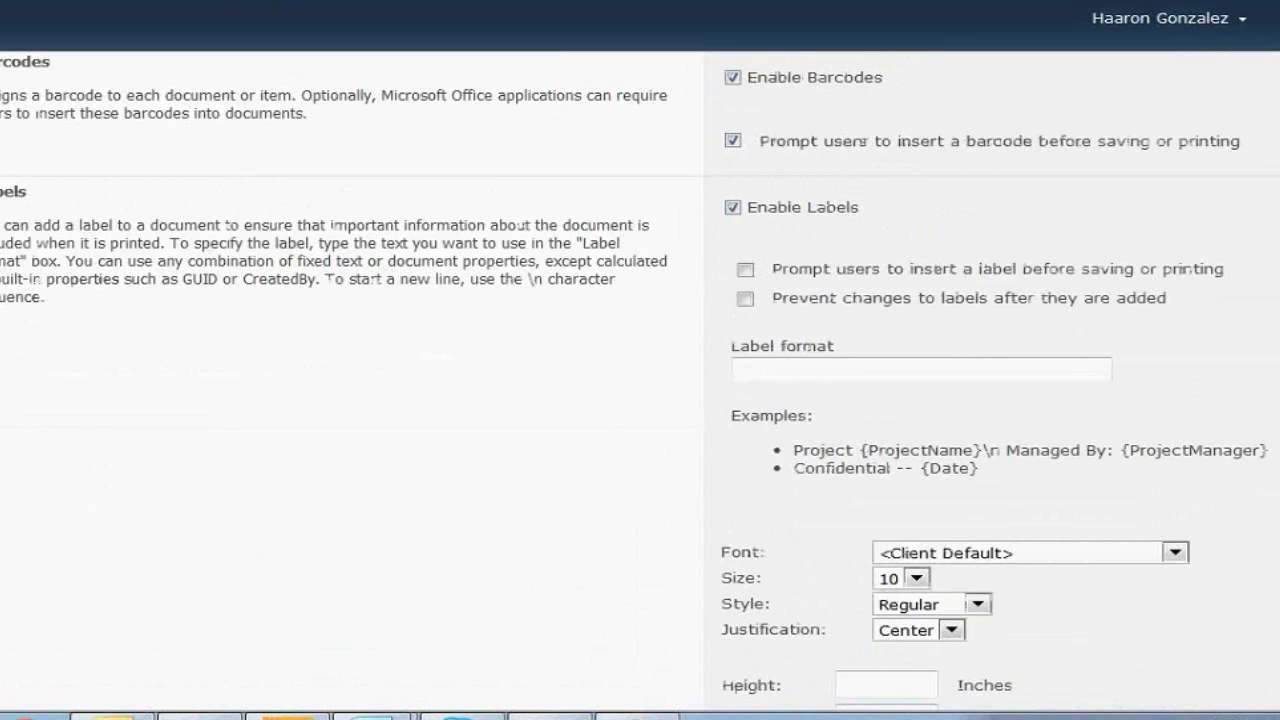
scroll(640, 400, down, 1)
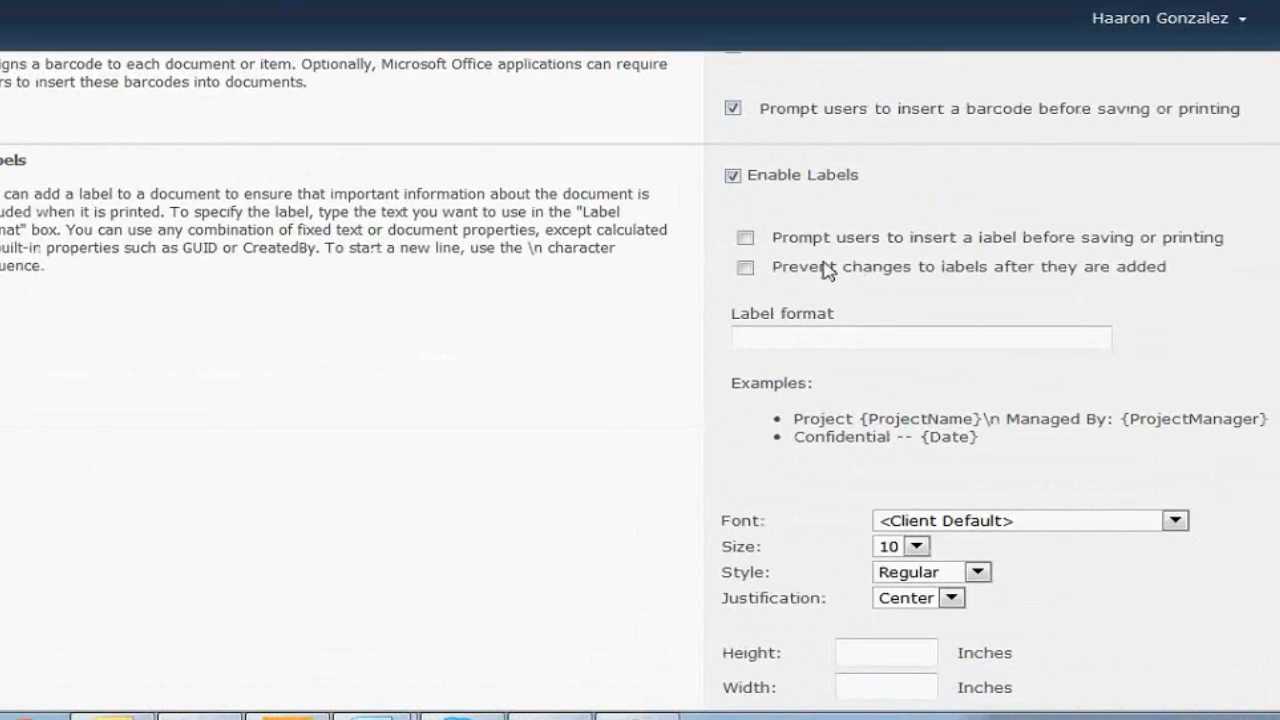
Require a label before saving or printing, with label format 'DOCUMENTO OFICIAL DE CORRUGADOS'
click(746, 238)
click(762, 334)
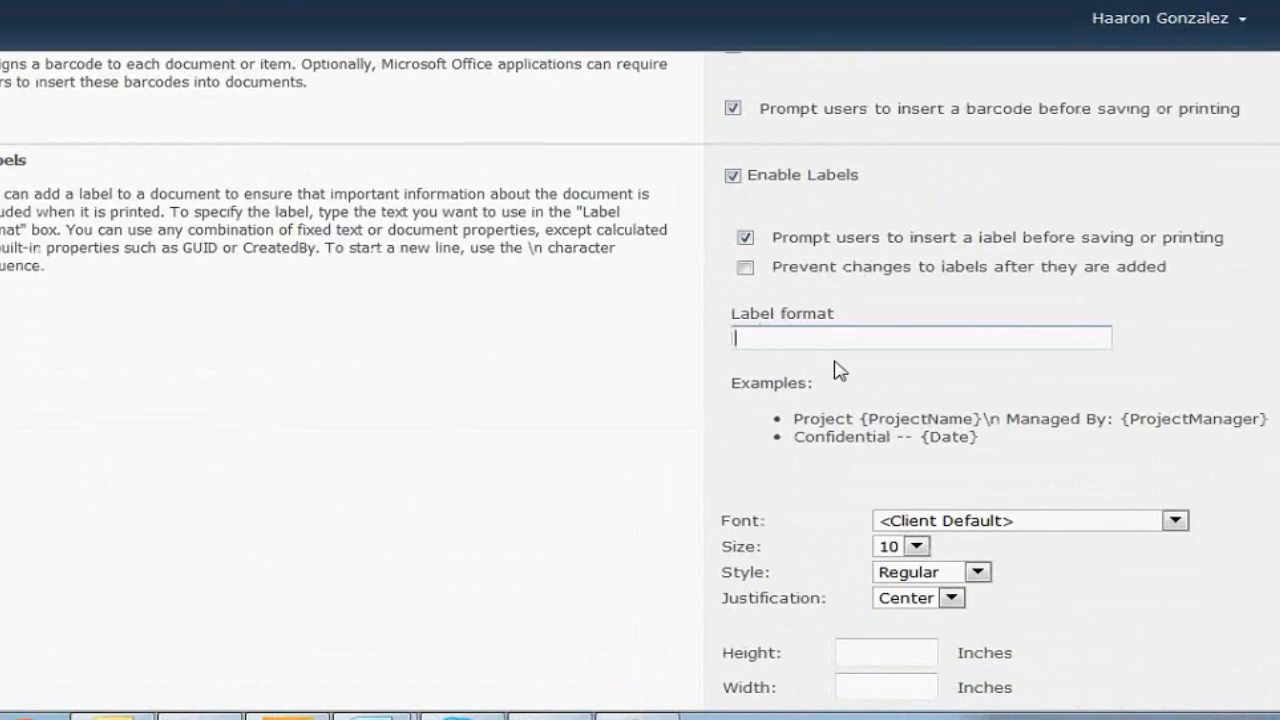
text(DOCUMENTO DE )
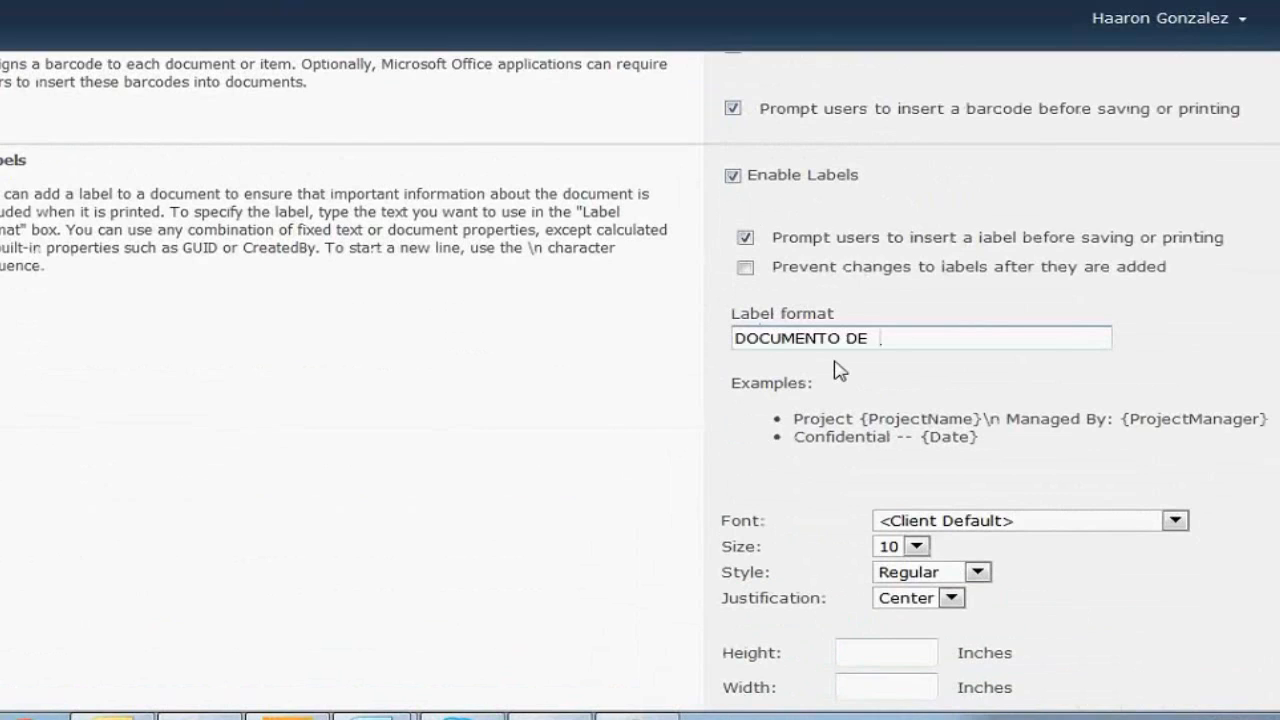
text(CORRUGADOS)
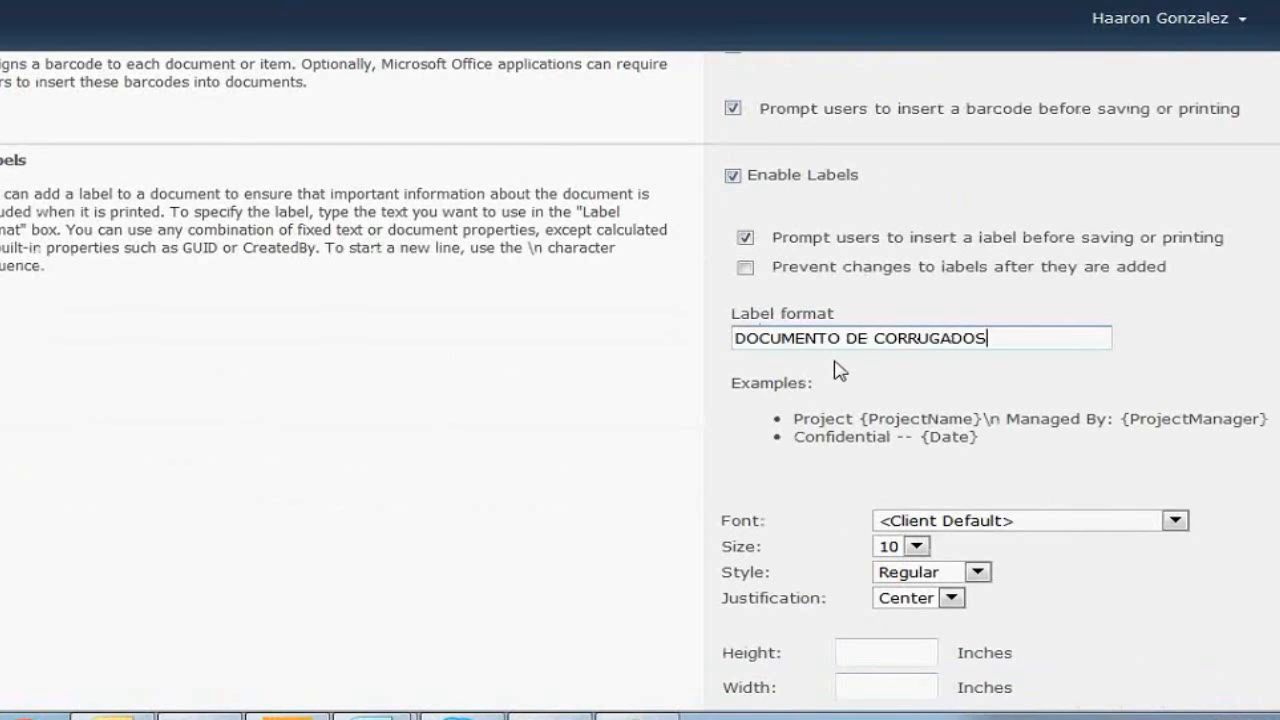
key(ctrl+Left)
key(ctrl+Left)
text(OFICIAL)
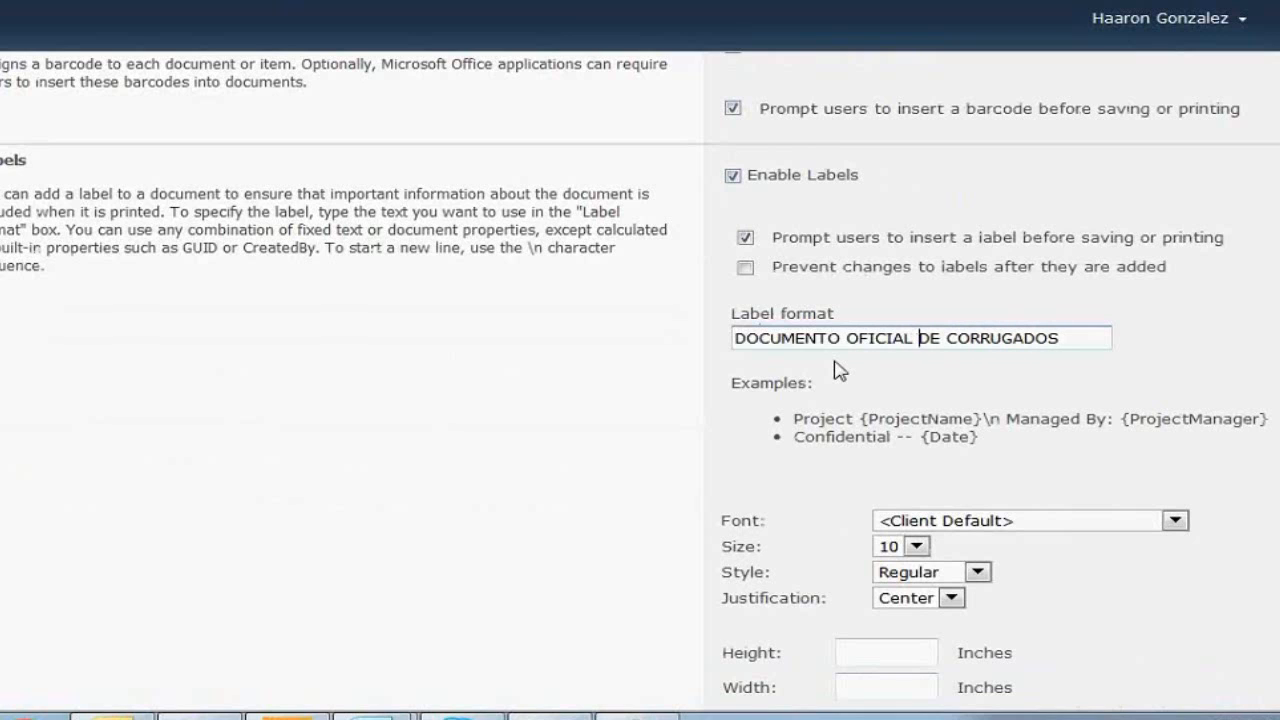
click(997, 522)
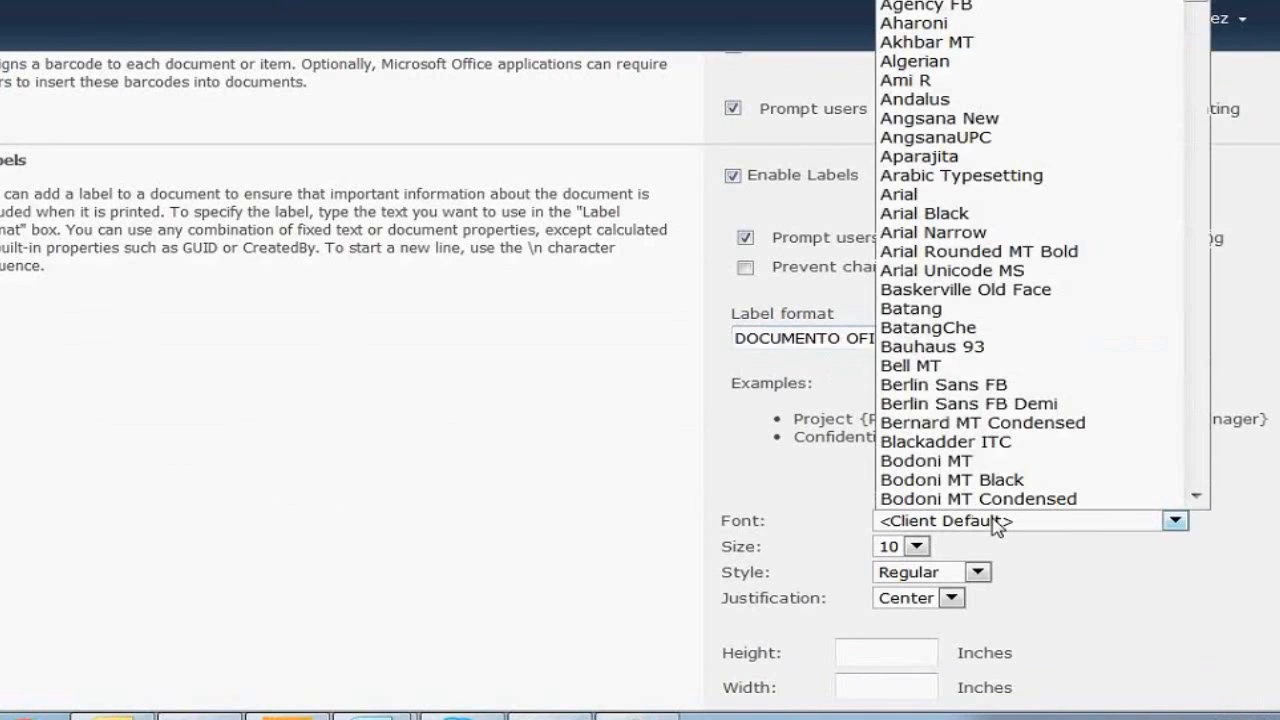
Set the label font to Bernard MT Condensed and enter height and width of 45
click(960, 471)
scroll(1060, 530, down, 2)
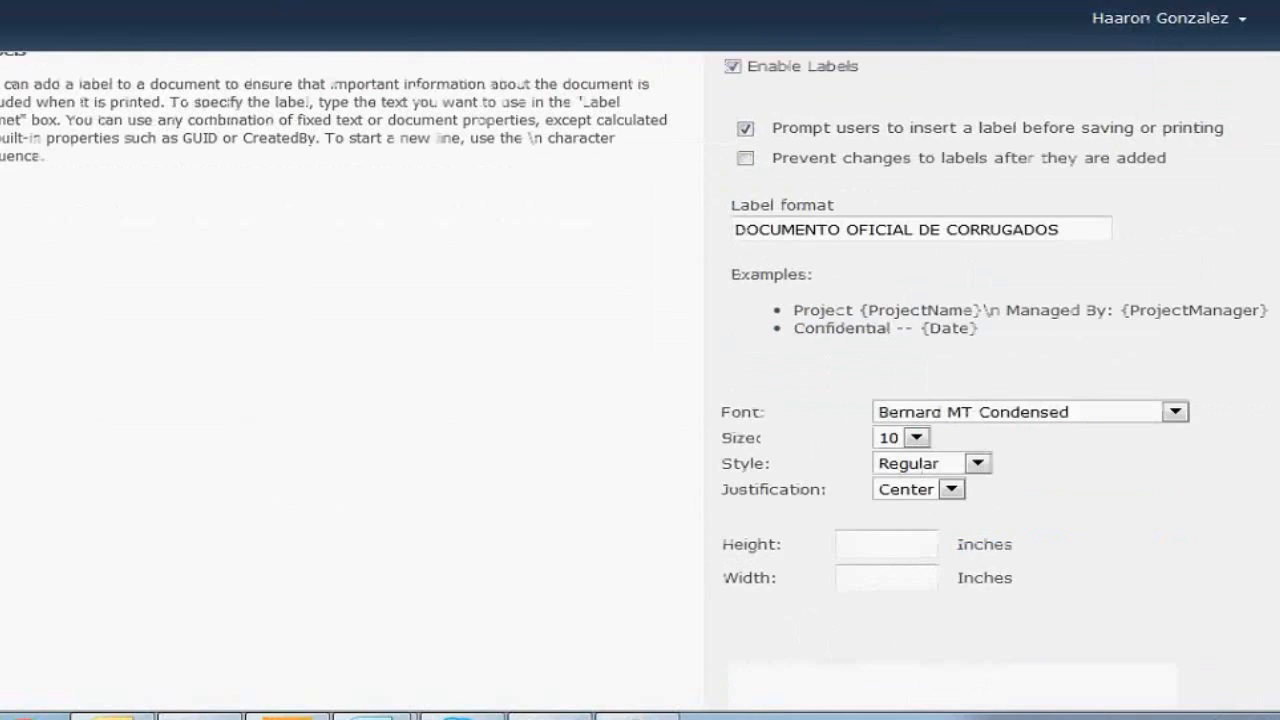
scroll(980, 386, down, 3)
click(870, 392)
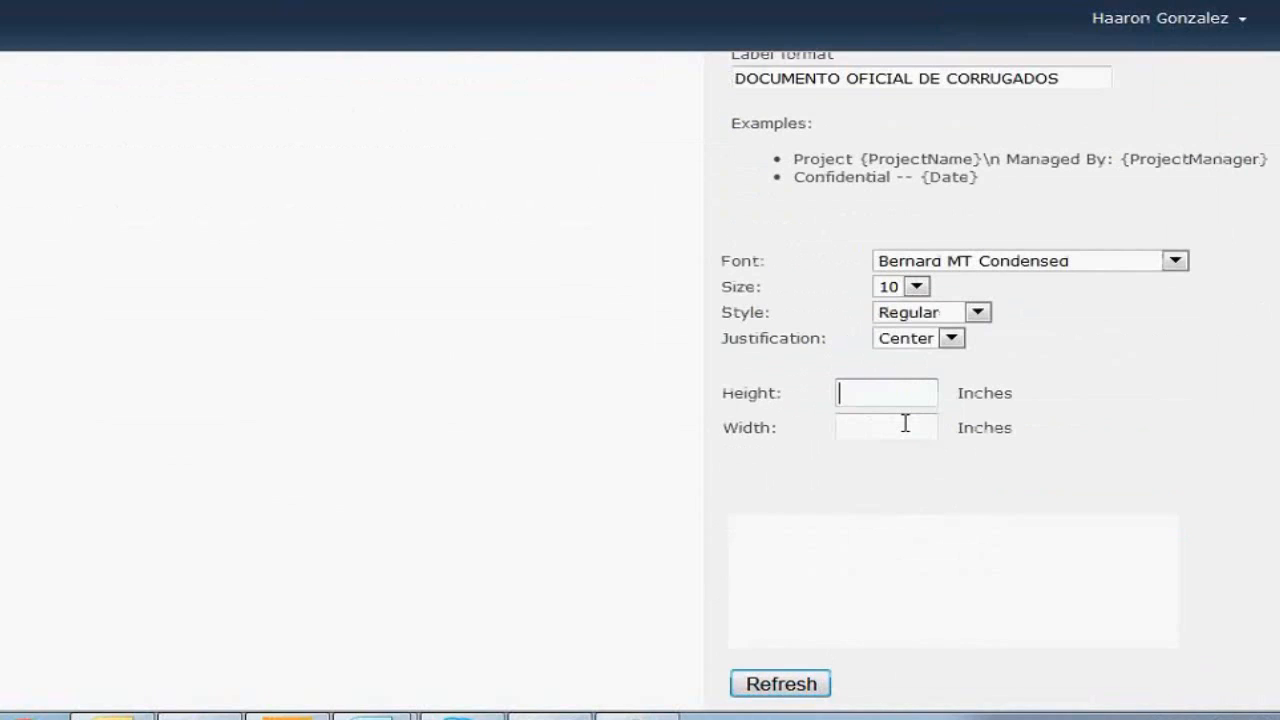
text(100)
click(905, 423)
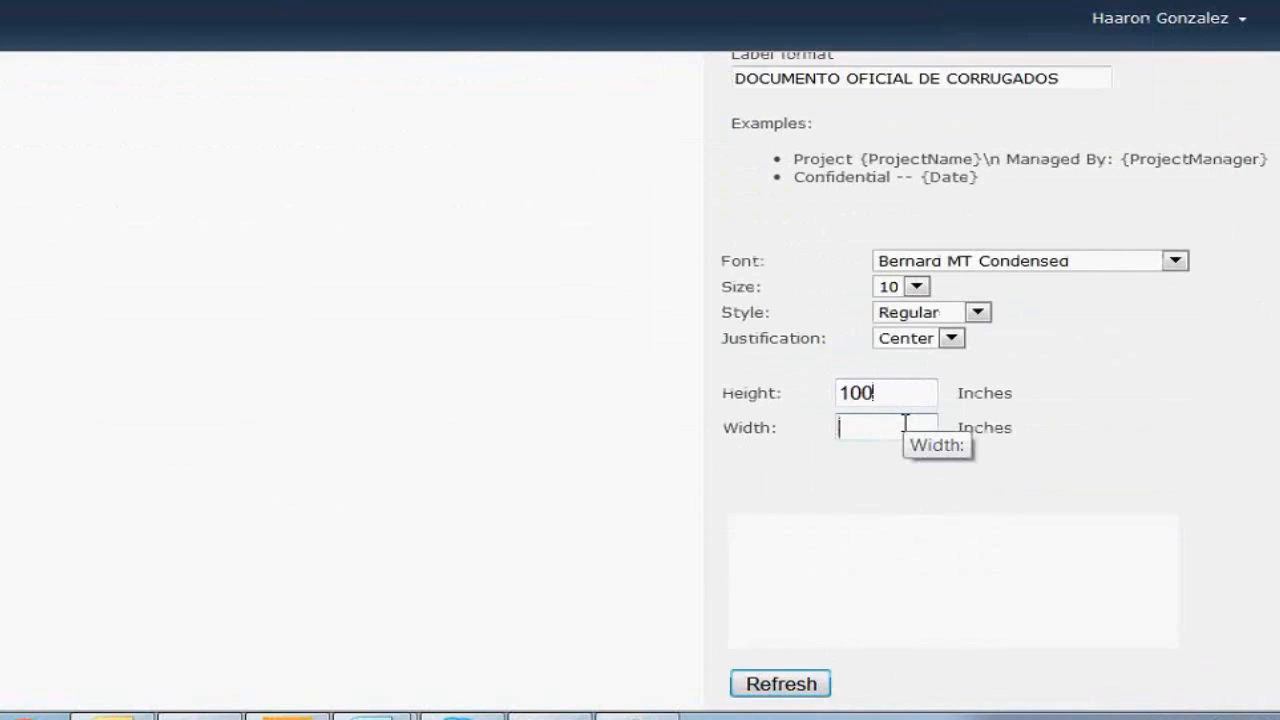
text(100)
double_click(874, 397)
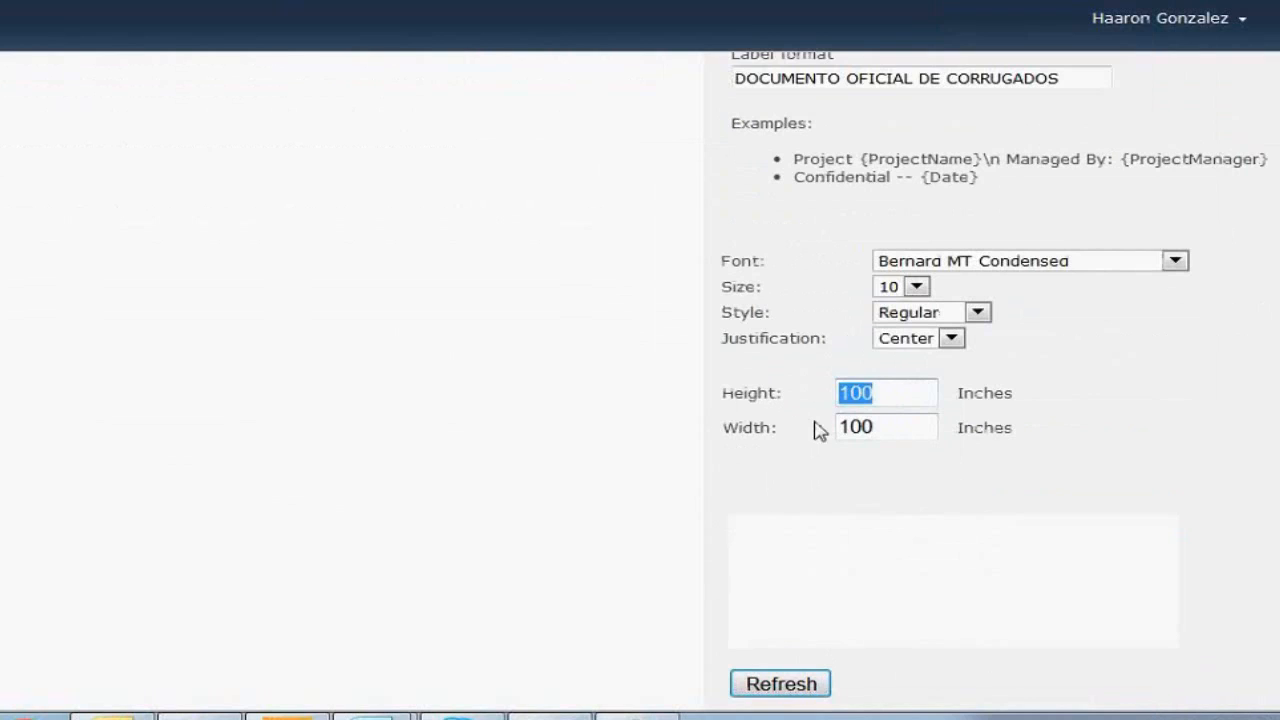
text(45)
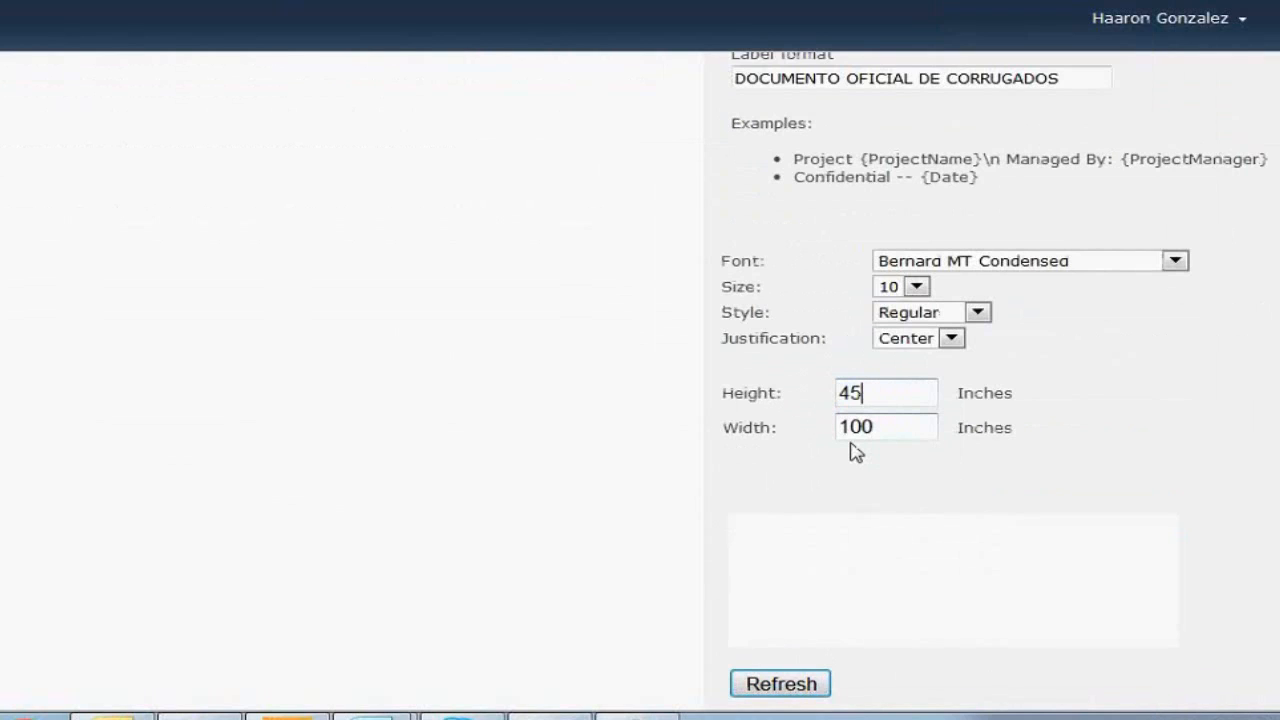
key(Tab)
text(45)
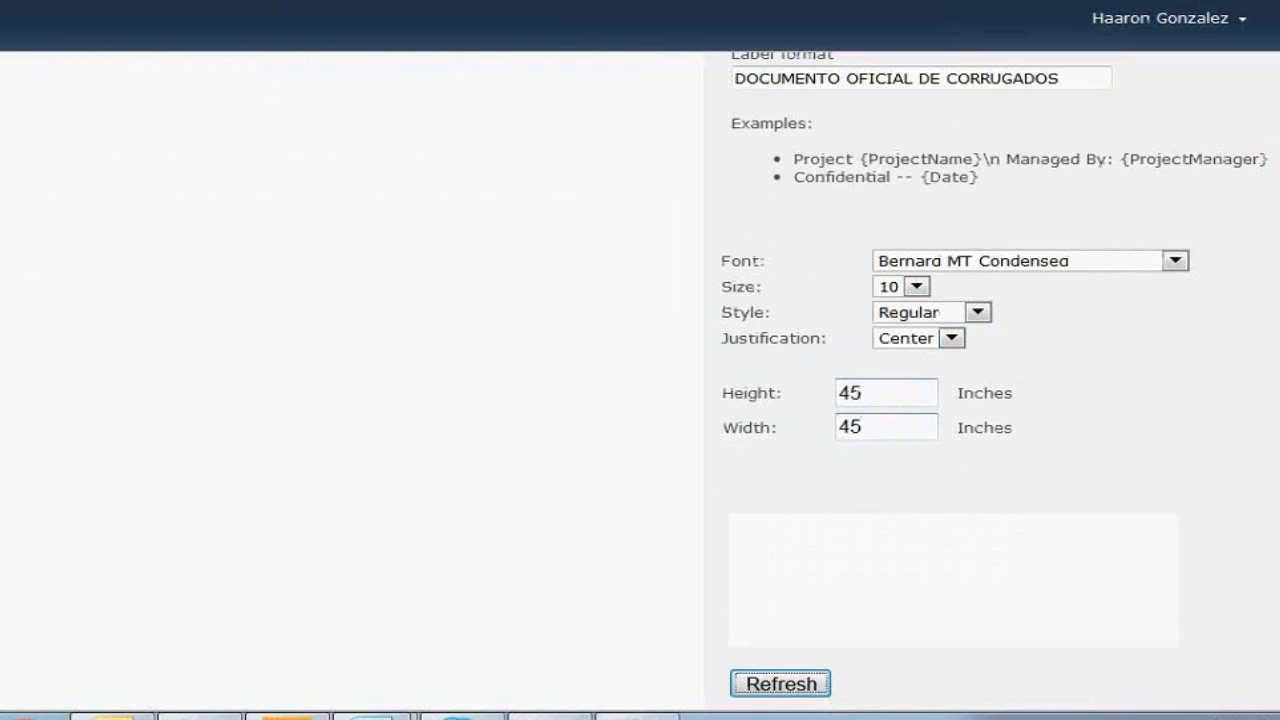
Refresh the label preview and confirm the policy settings with OK
scroll(900, 400, up, 3)
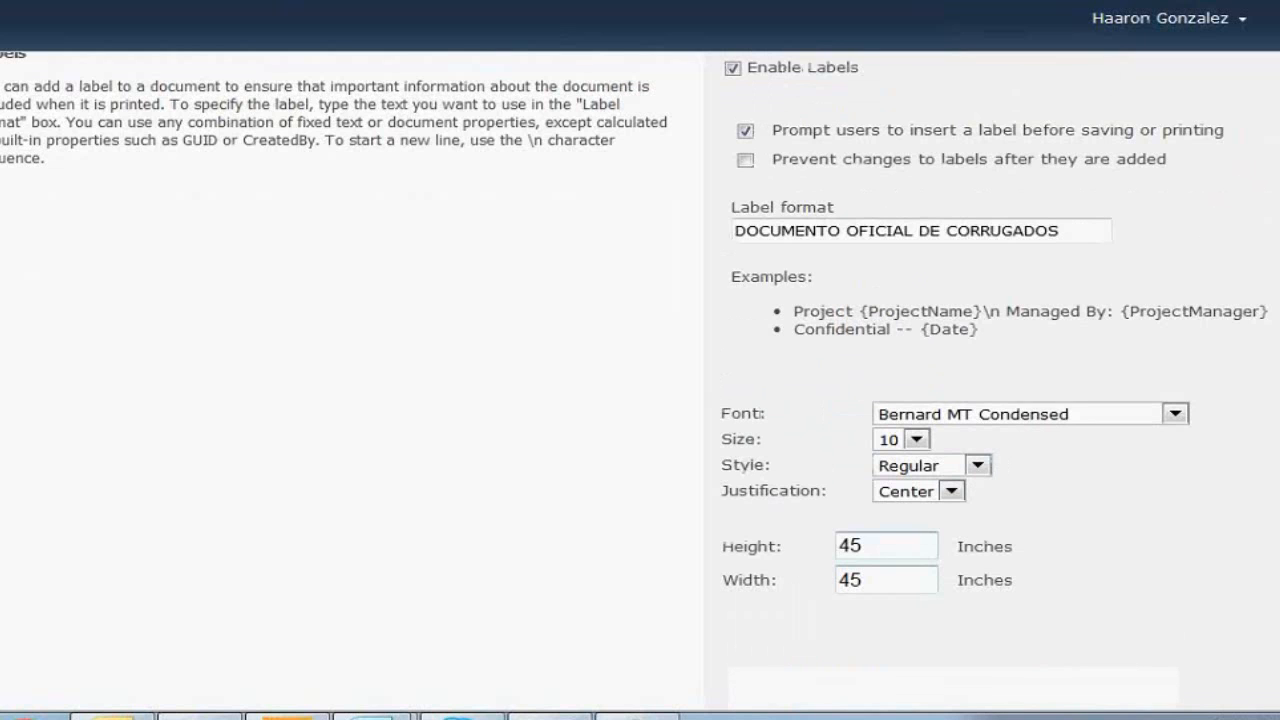
scroll(900, 400, down, 3)
scroll(900, 400, up, 1)
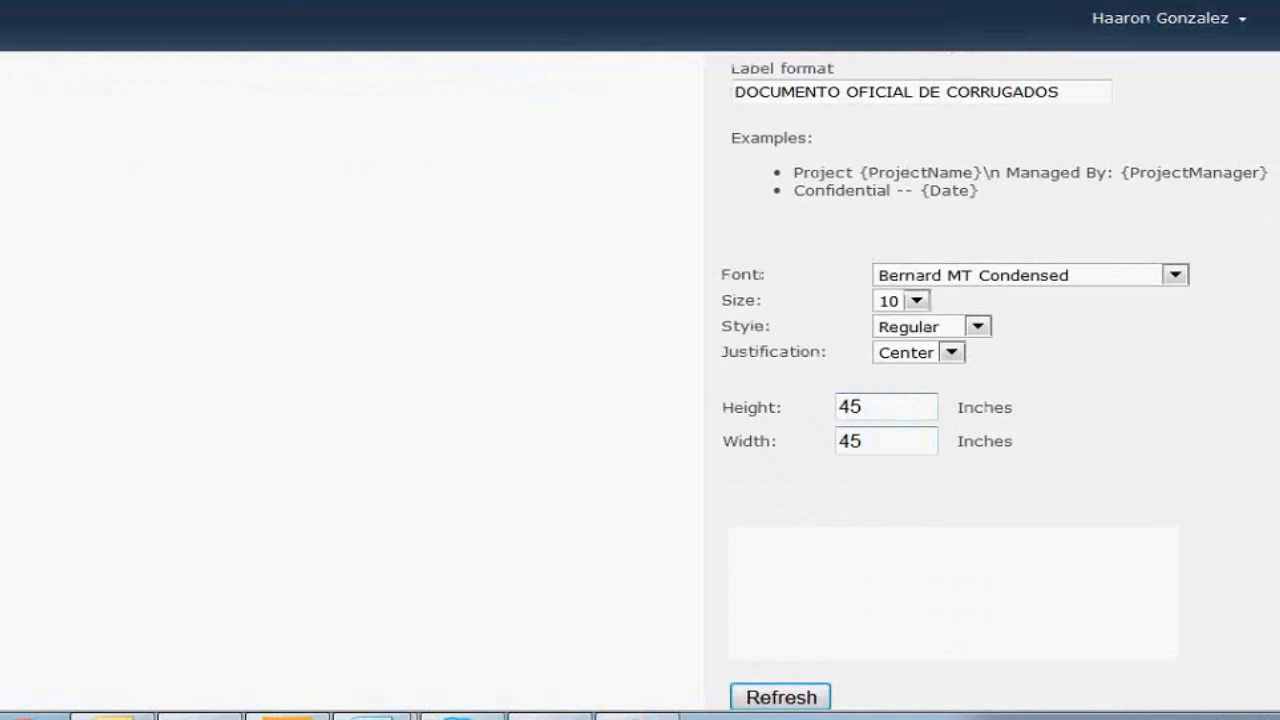
click(790, 698)
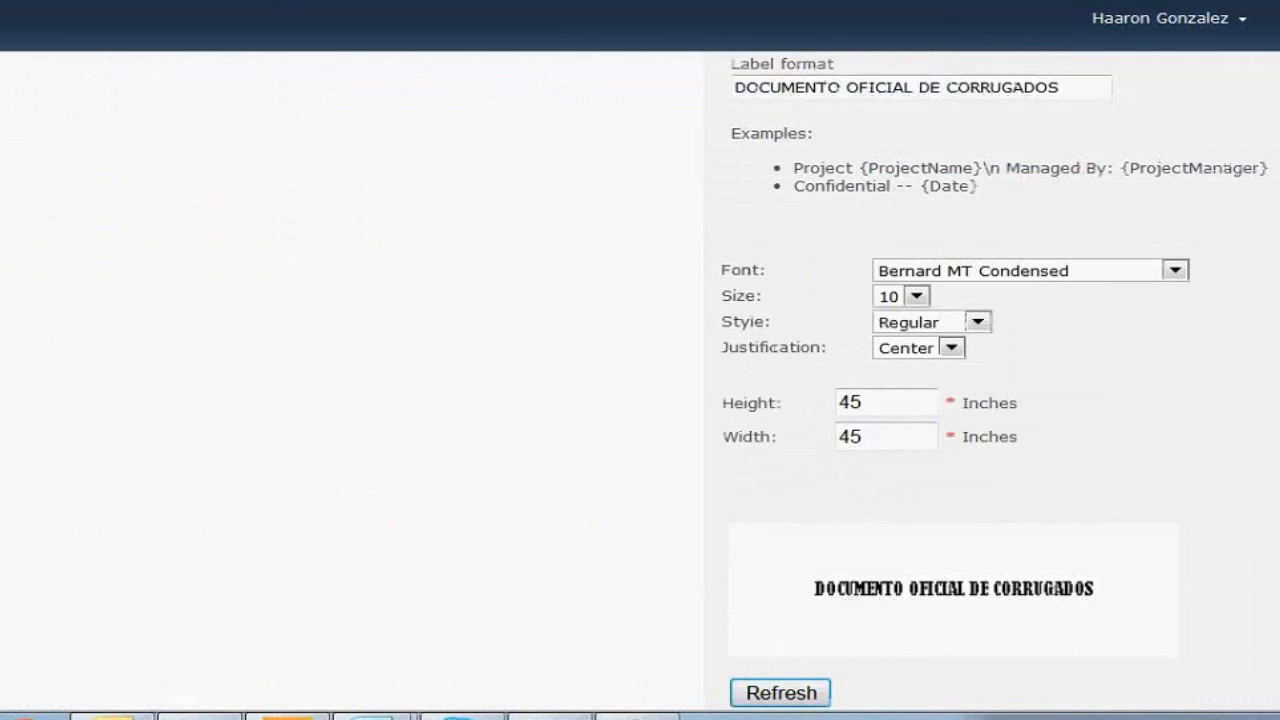
scroll(960, 389, down, 1)
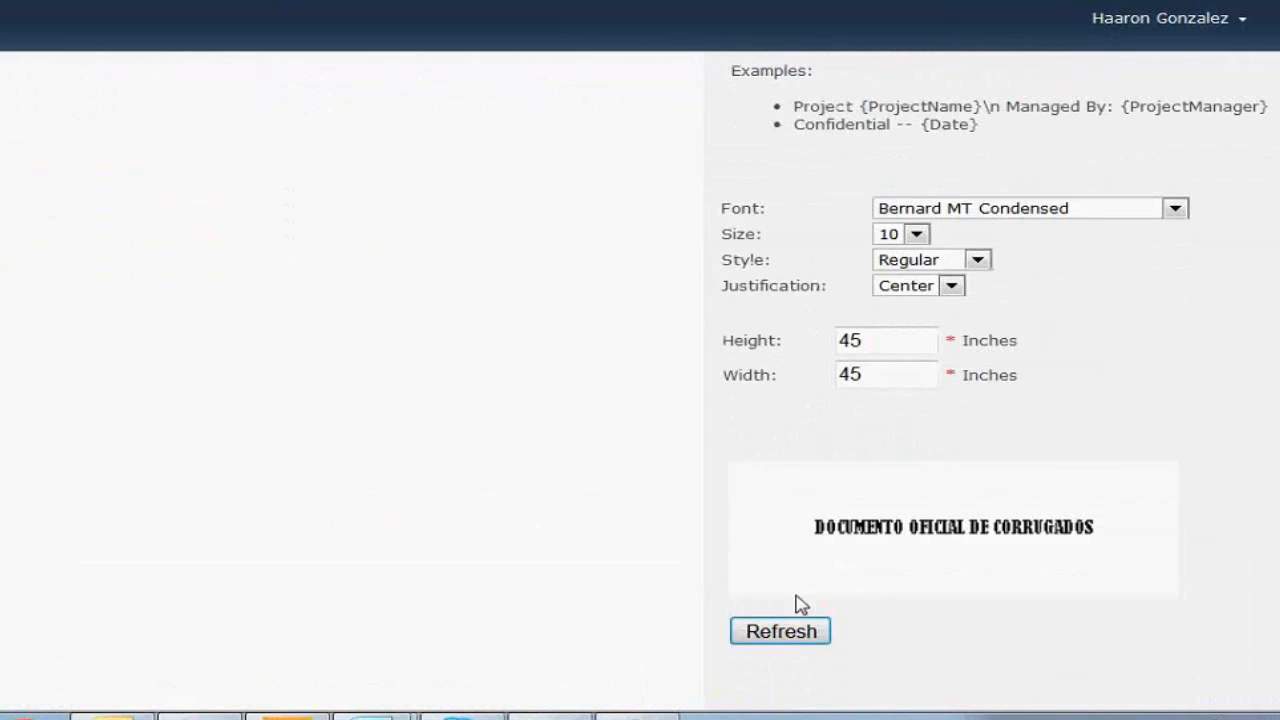
scroll(890, 600, down, 2)
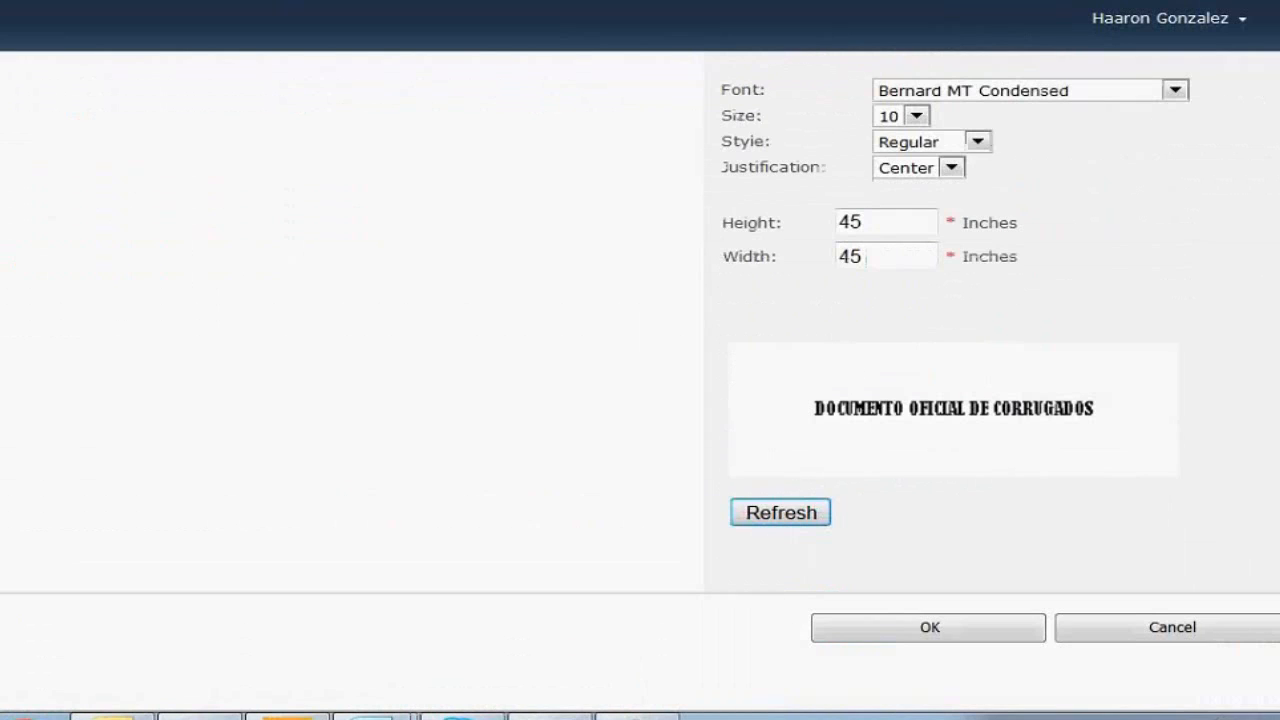
click(893, 636)
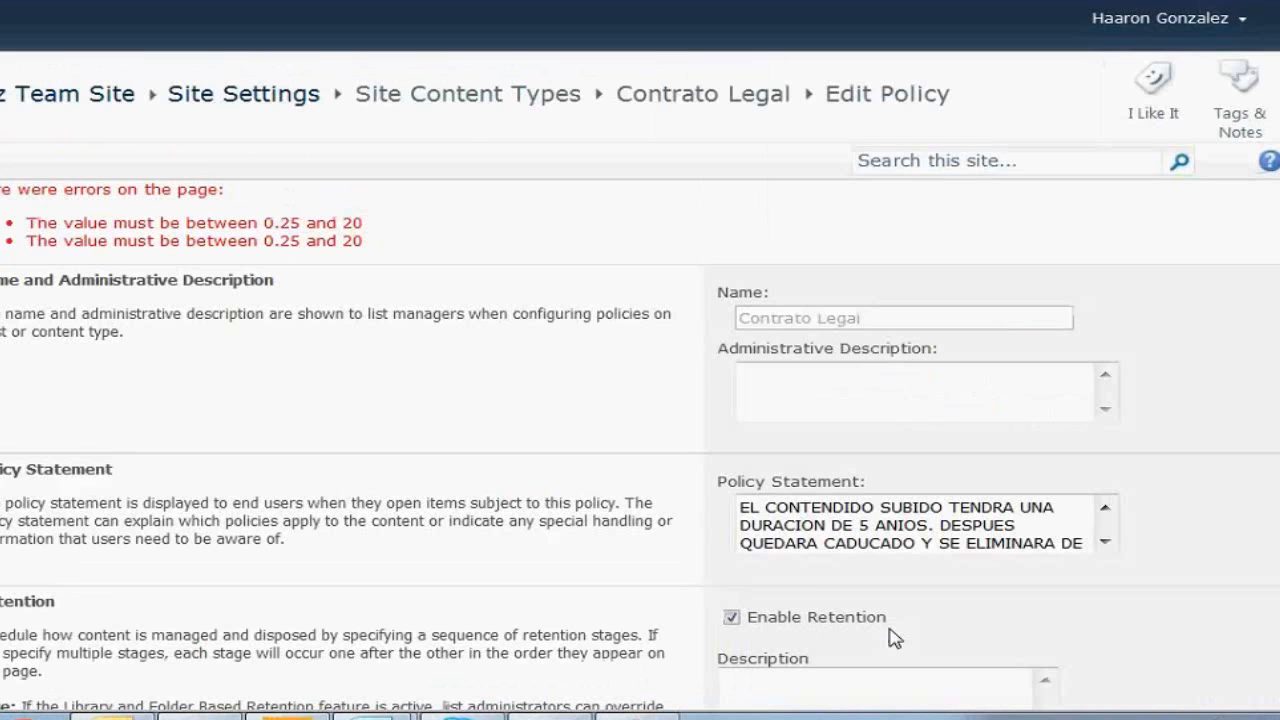
Correct the out-of-range label height and width to .25 inches, then show Contratos' new-document choices
scroll(893, 636, down, 10)
drag(930, 224, 754, 286)
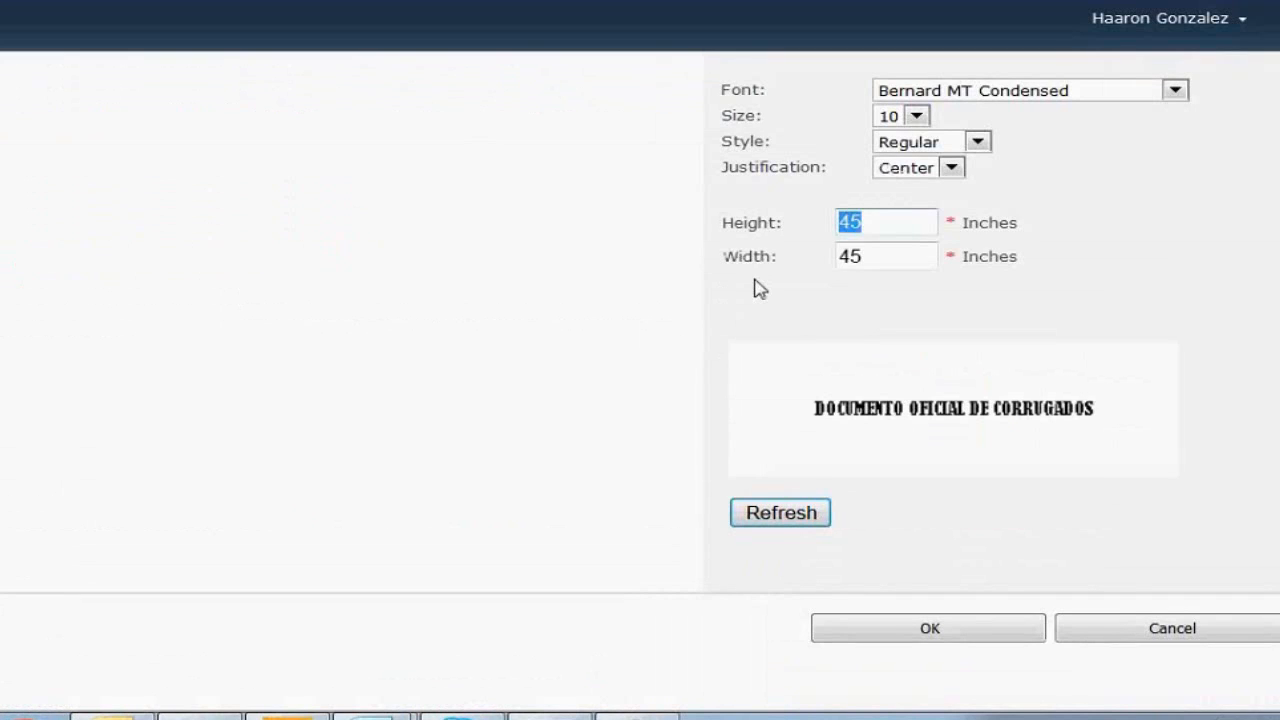
key(BackSpace)
text(.25)
key(Tab)
key(BackSpace)
text(.2)
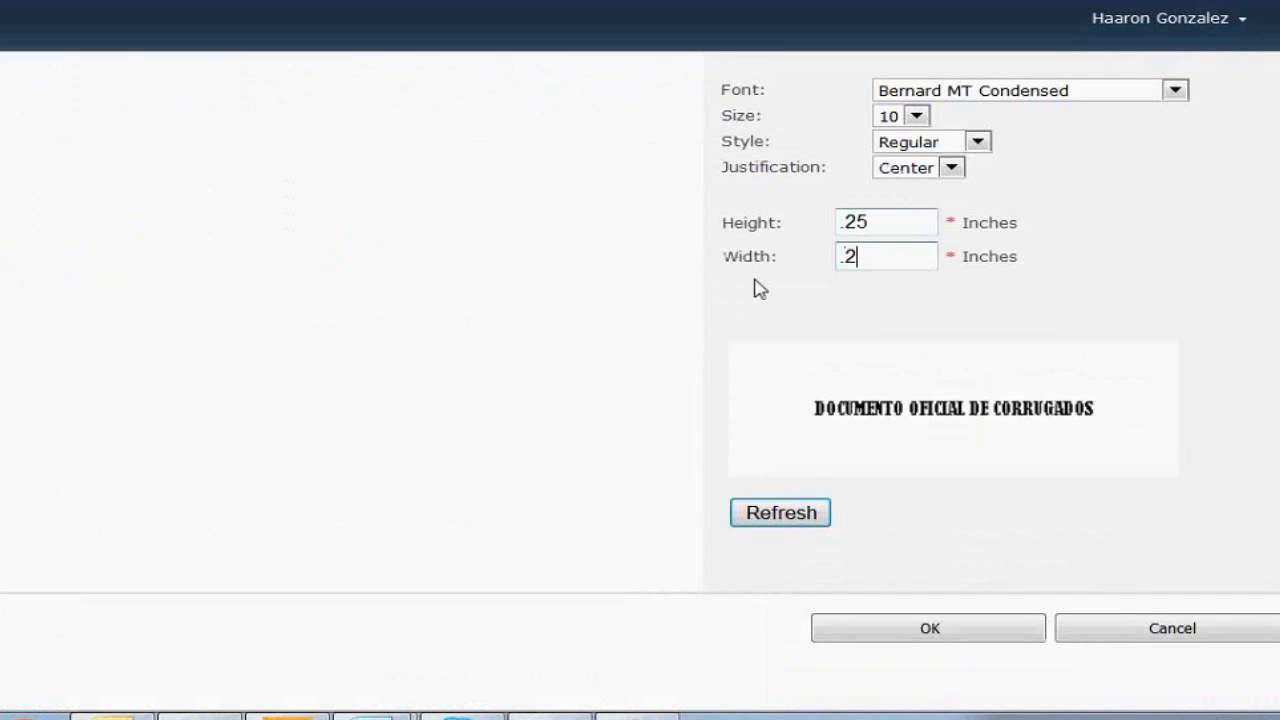
text(5)
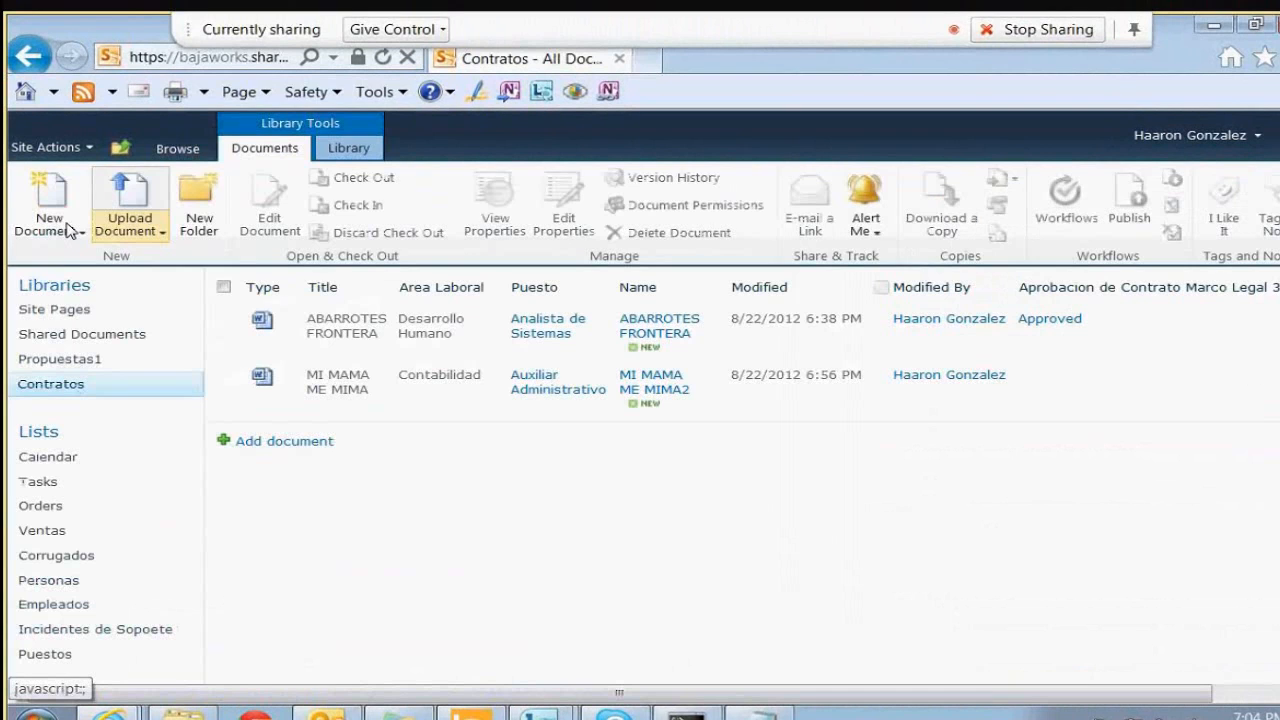
click(48, 224)
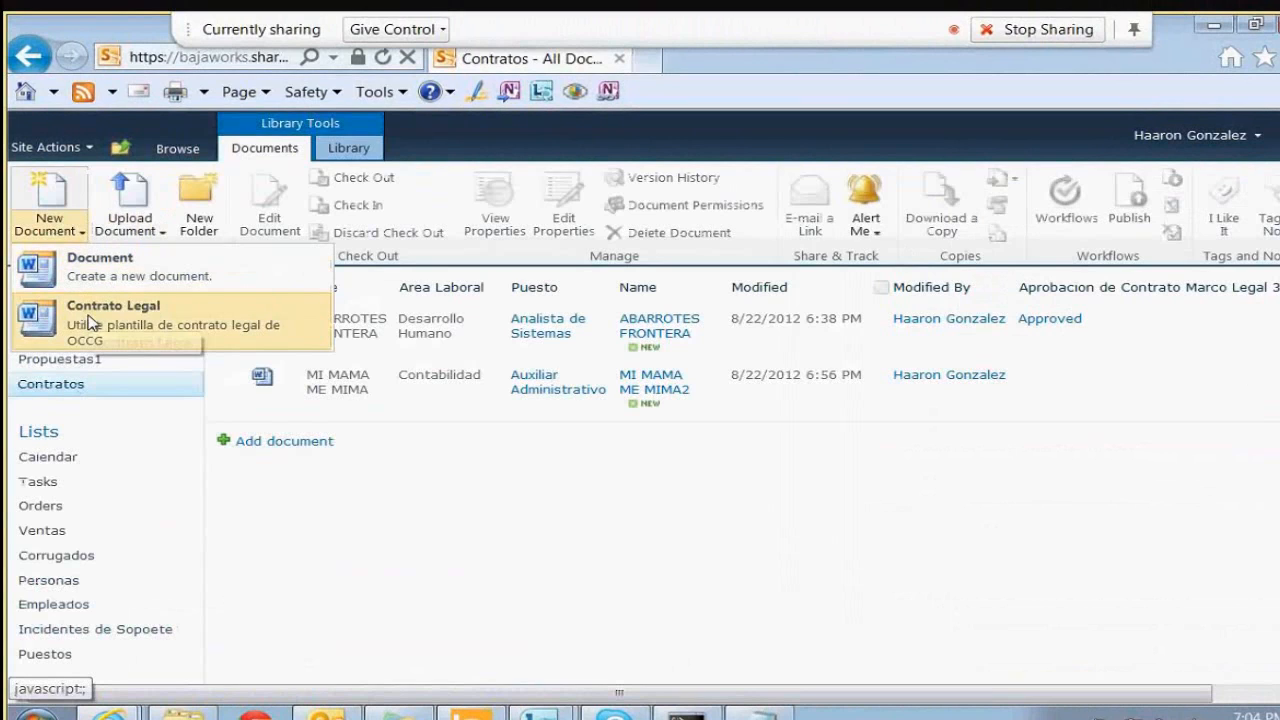
Create a new Contrato Legal document, dismiss the panel error, and review the policy statement
click(92, 322)
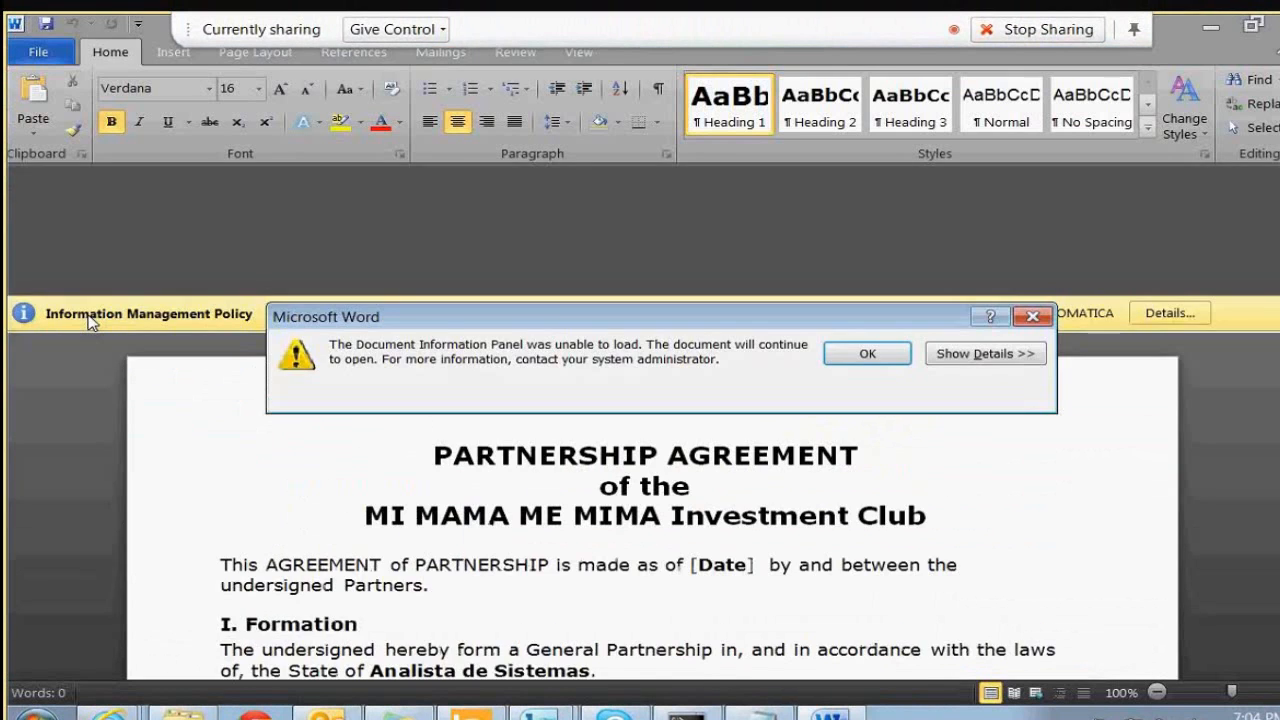
click(866, 356)
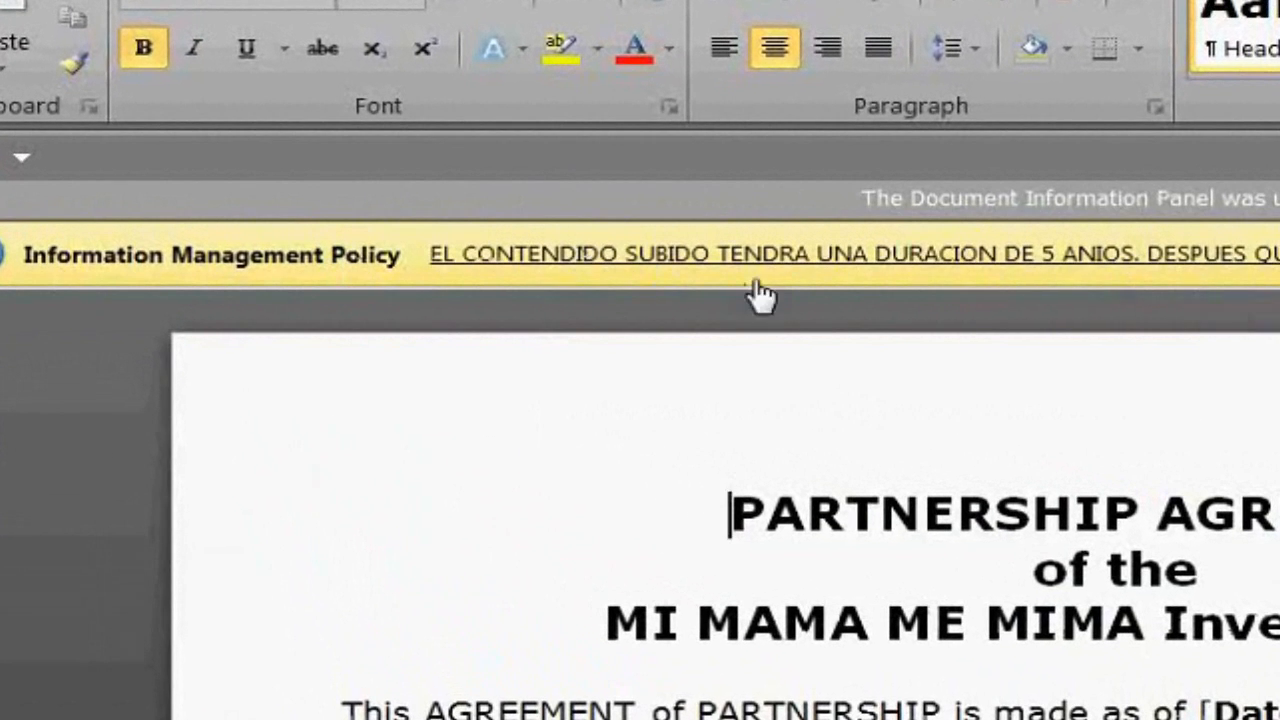
click(1205, 282)
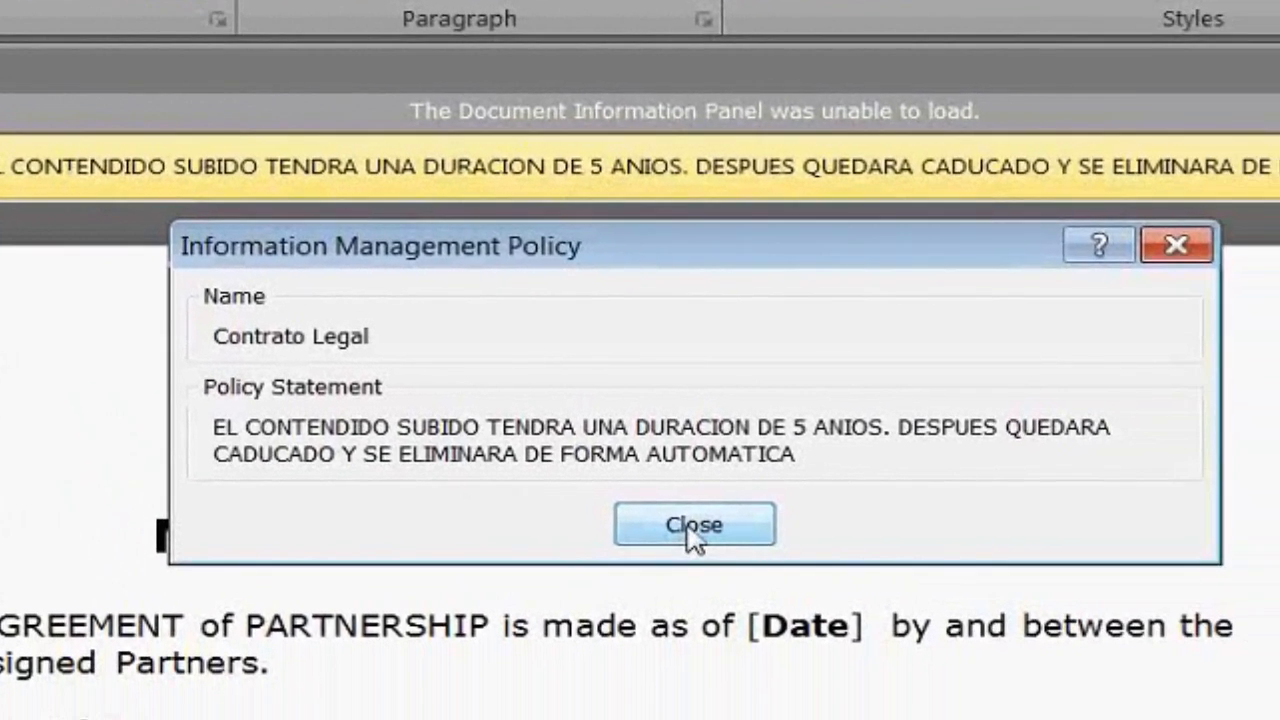
click(1043, 600)
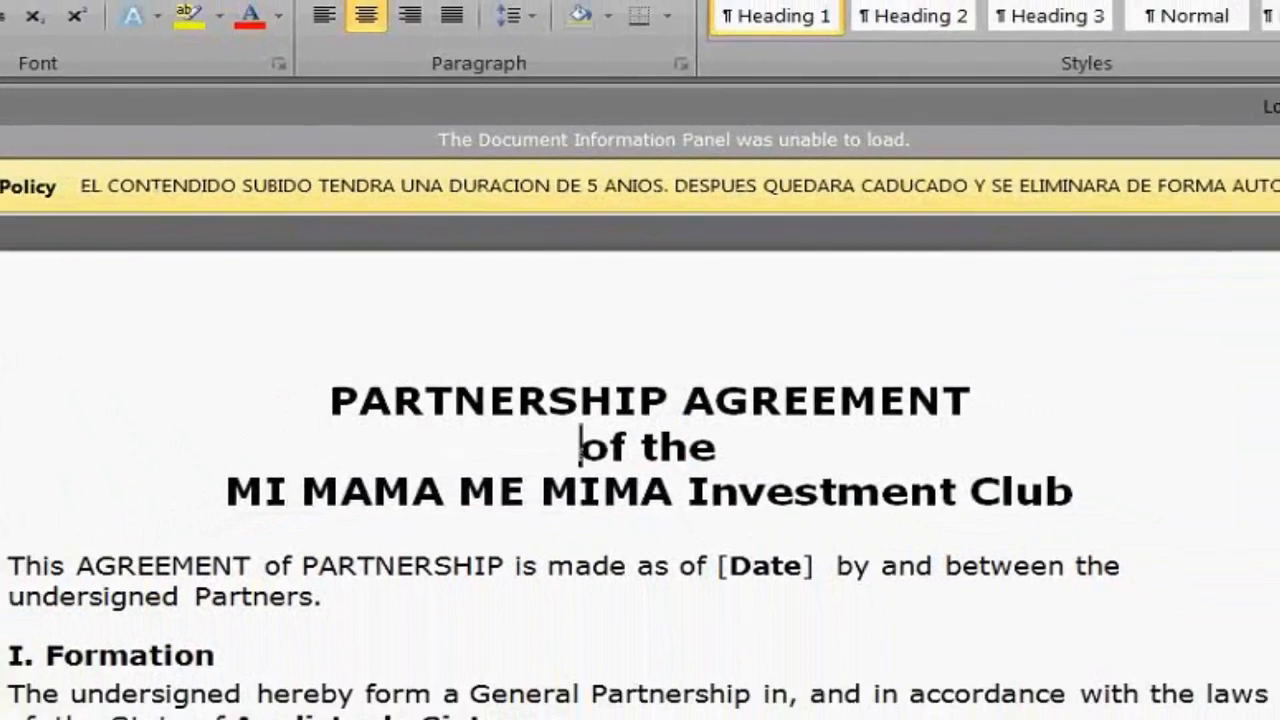
Save the document, agreeing to insert the policy label into the header
key(ctrl+s)
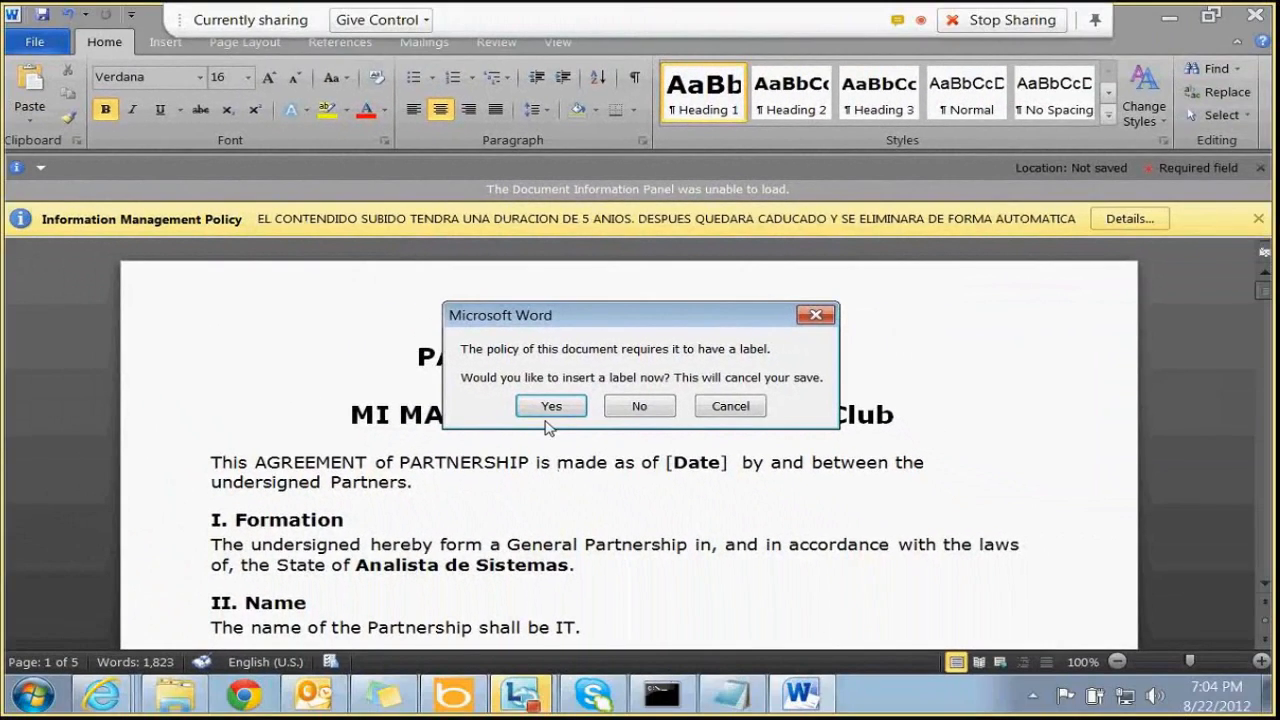
click(547, 412)
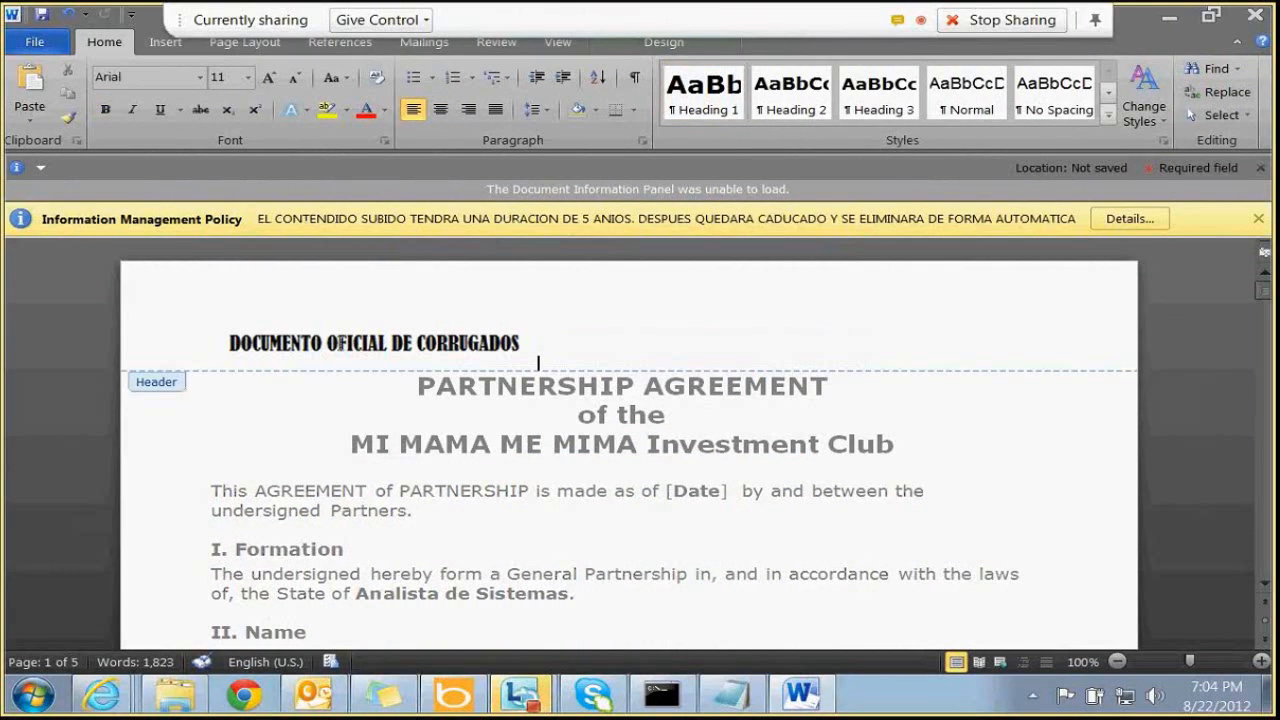
click(373, 360)
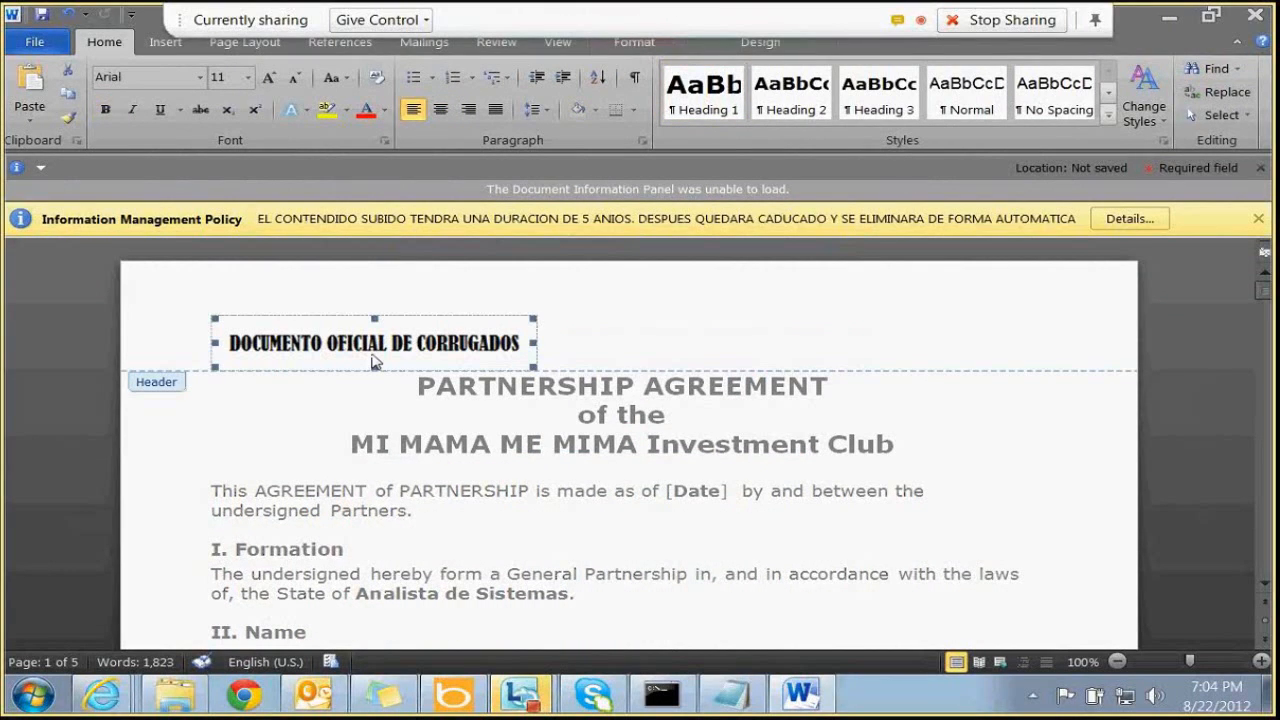